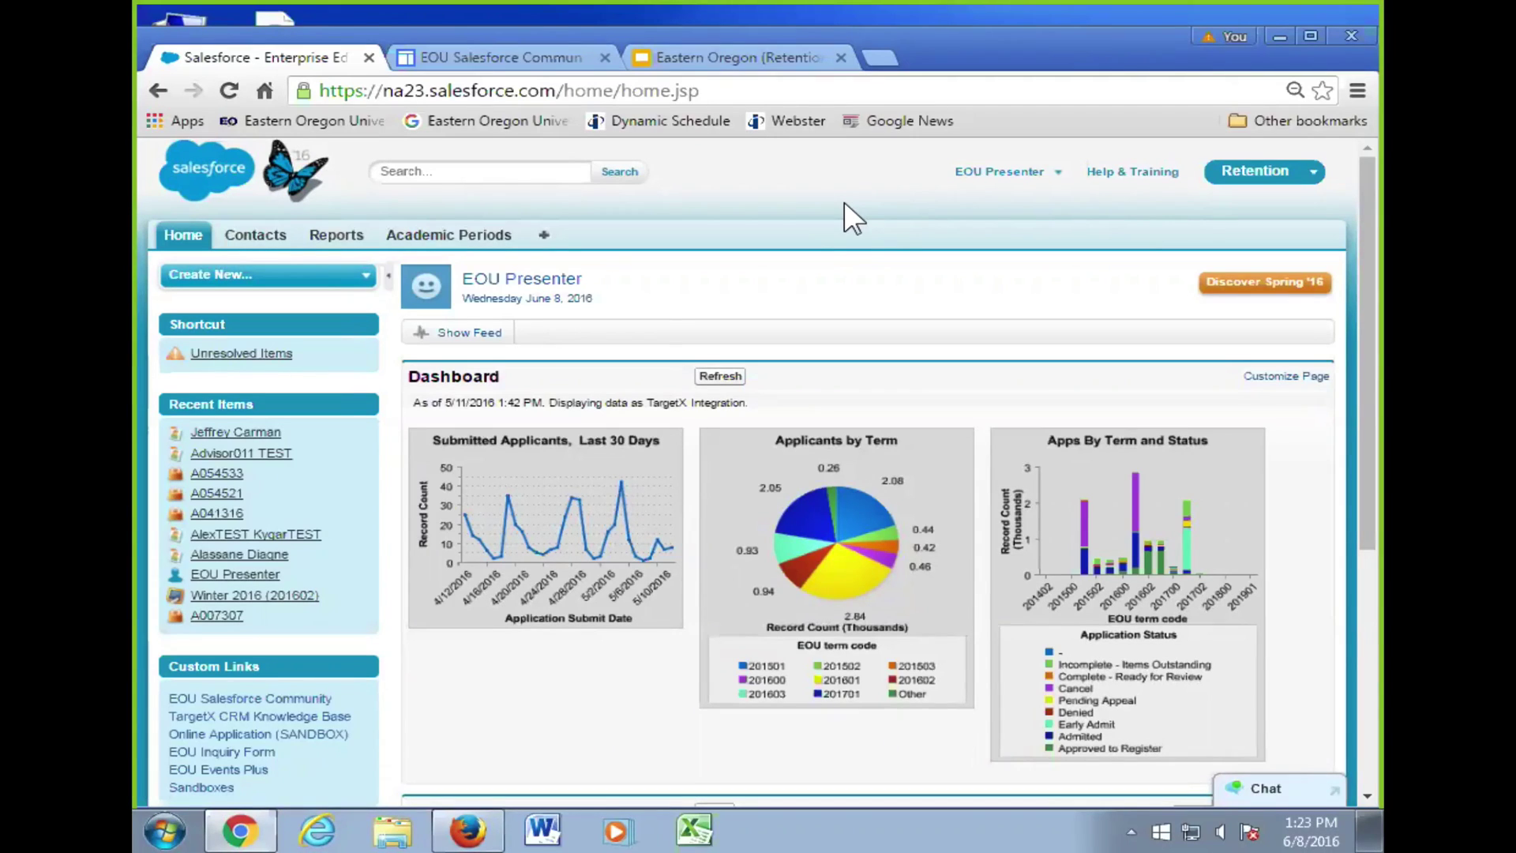
- Switch to the Eastern Oregon (Retention) training deck, showing its Housekeeping slide
left_click(703, 60)
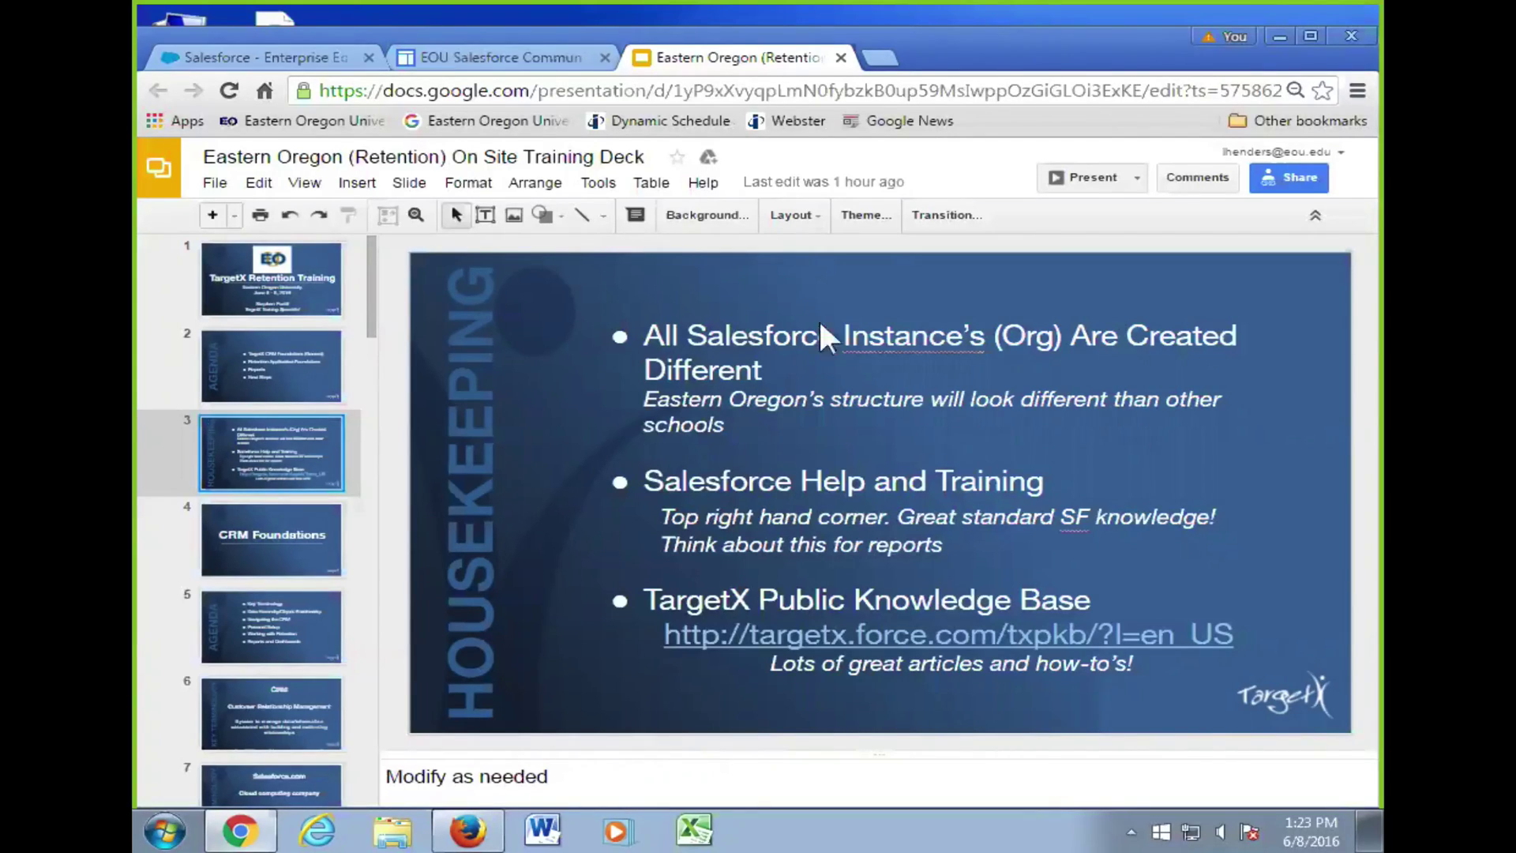
- Return to the Salesforce home page, look over My Tasks and Calendar, then the dashboard charts
left_click(296, 55)
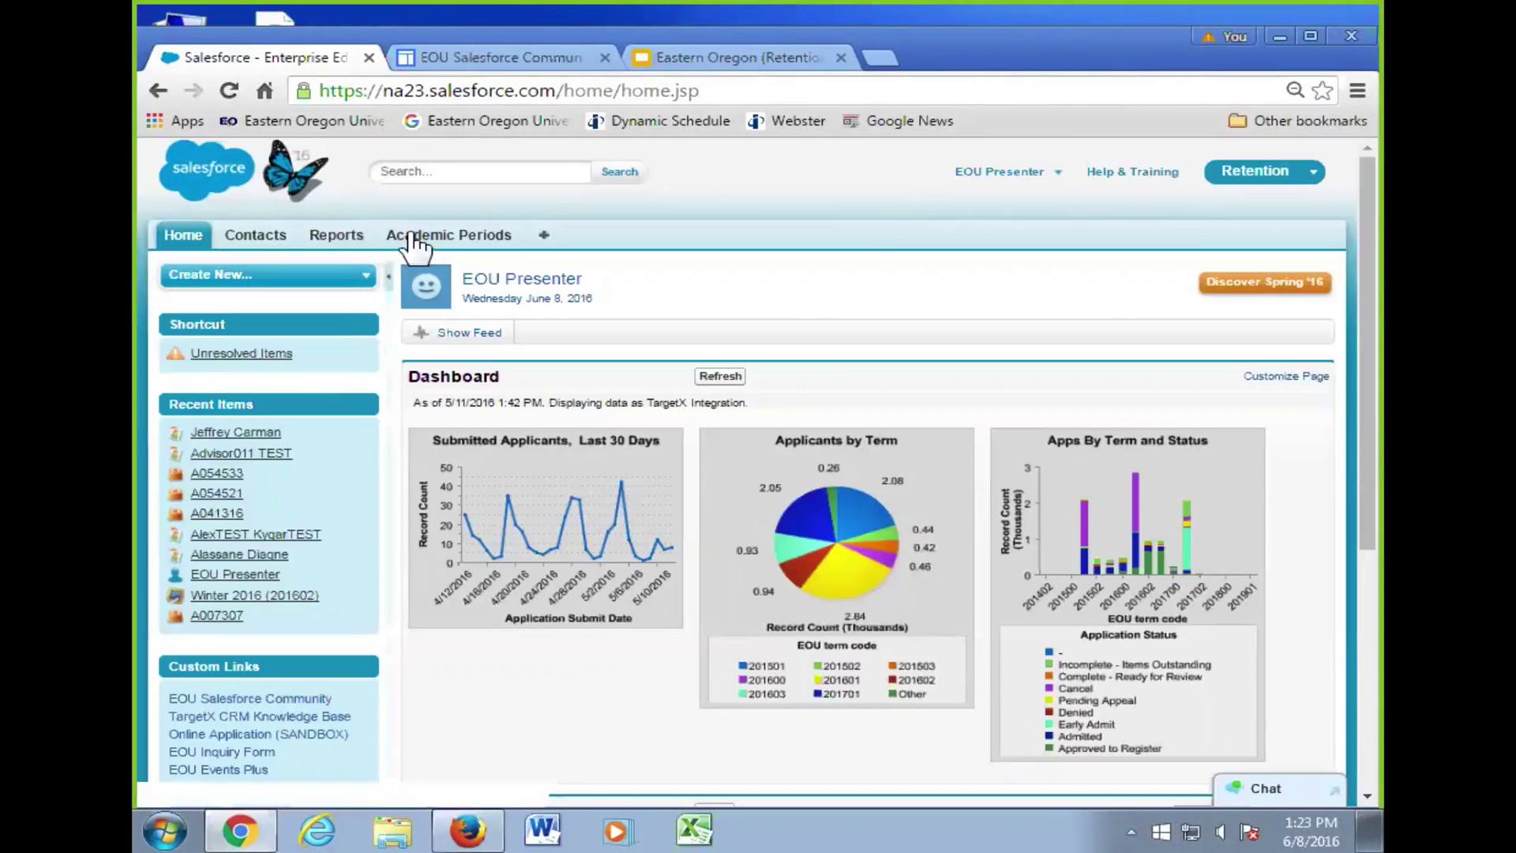
scroll(354, 365, "down", 3)
mouse_move(364, 365)
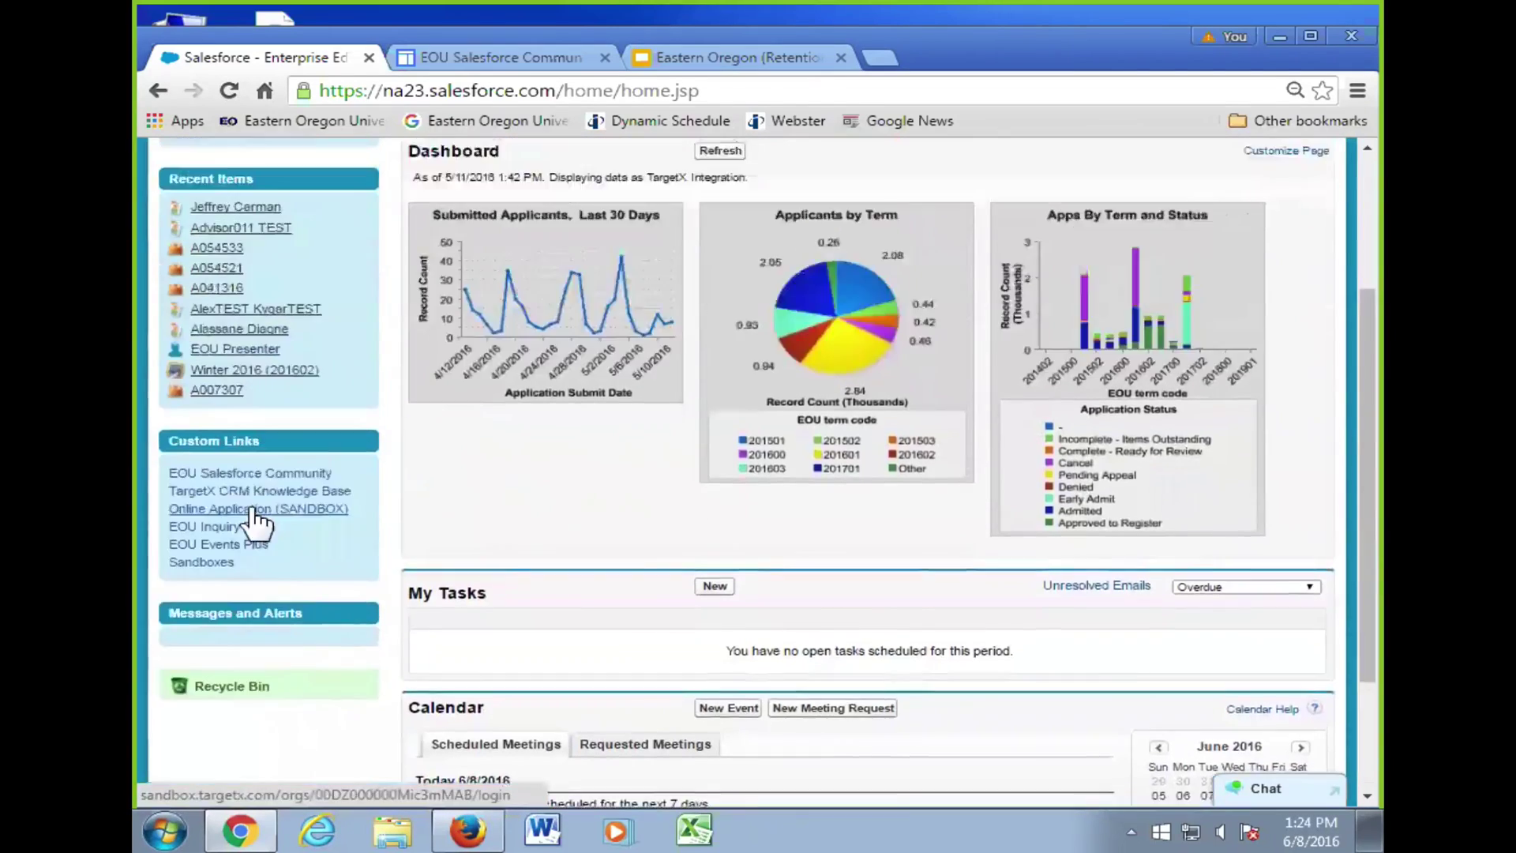
scroll(265, 505, "up", 3)
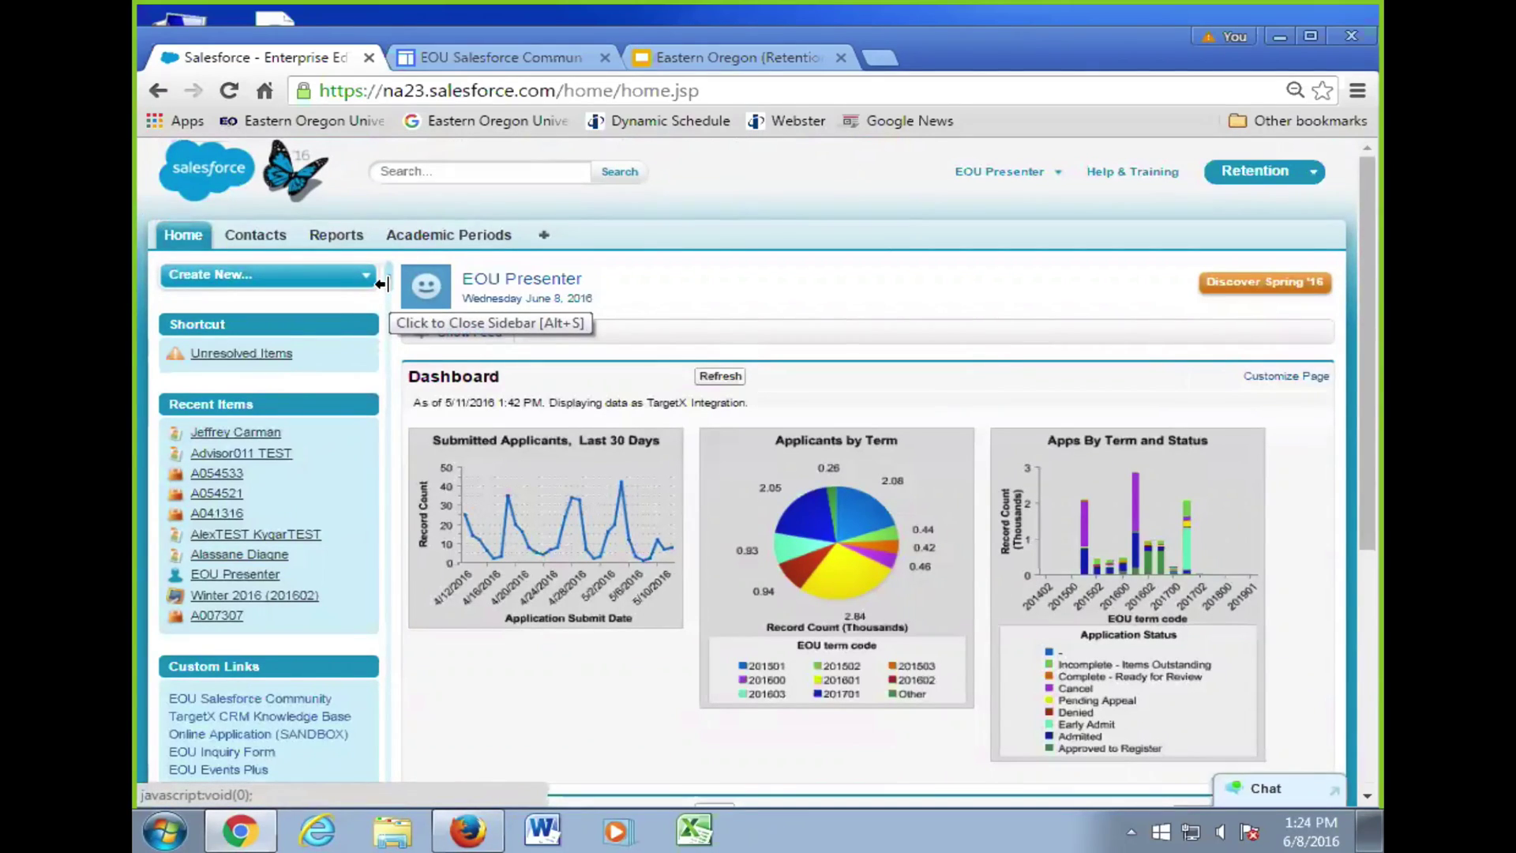
left_click(381, 284)
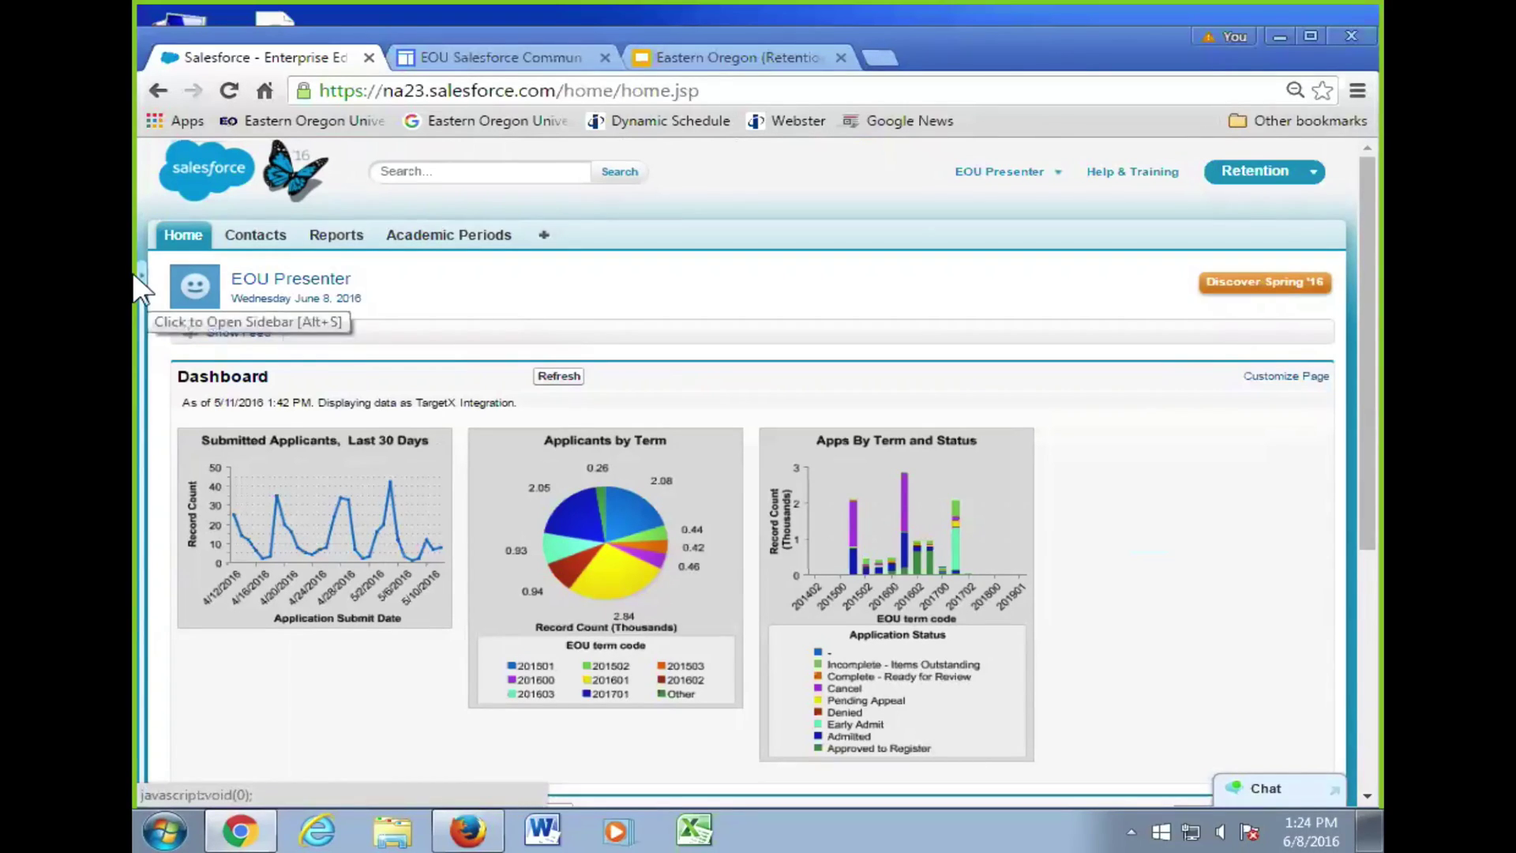
left_click(146, 290)
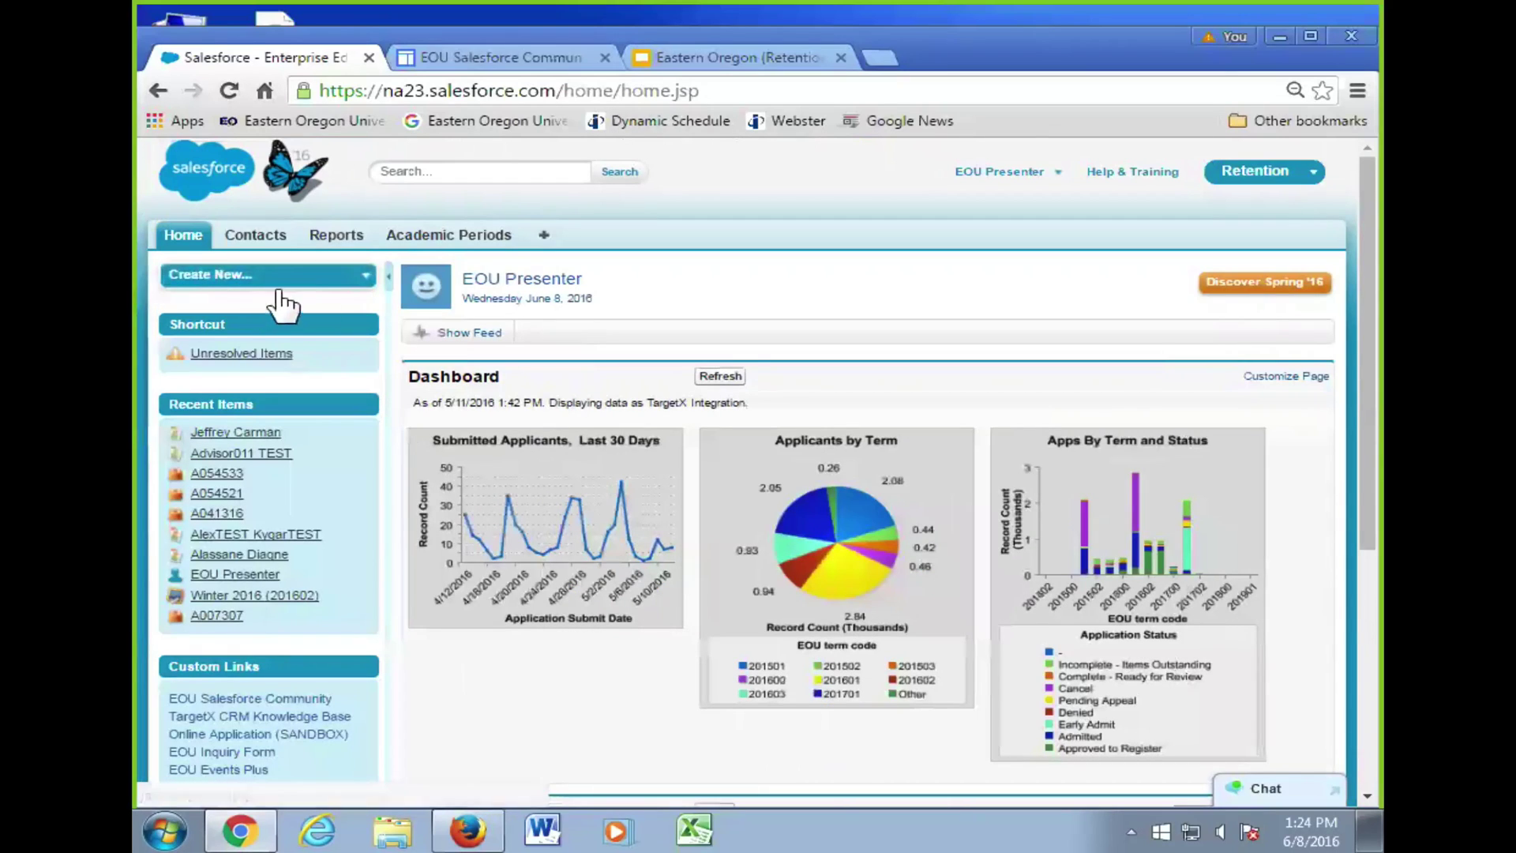
left_click(379, 286)
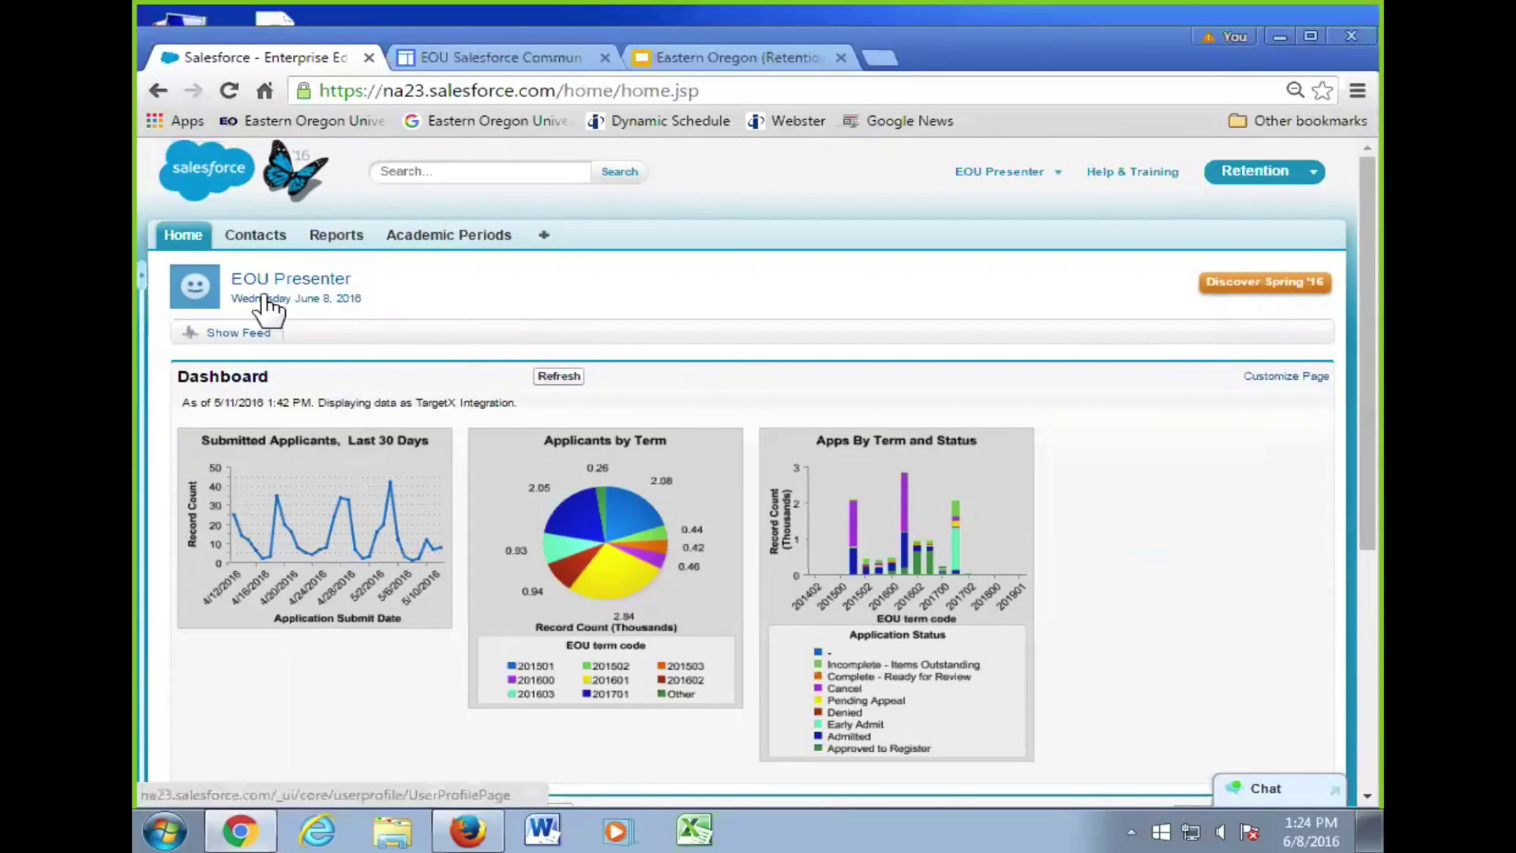
left_click(147, 281)
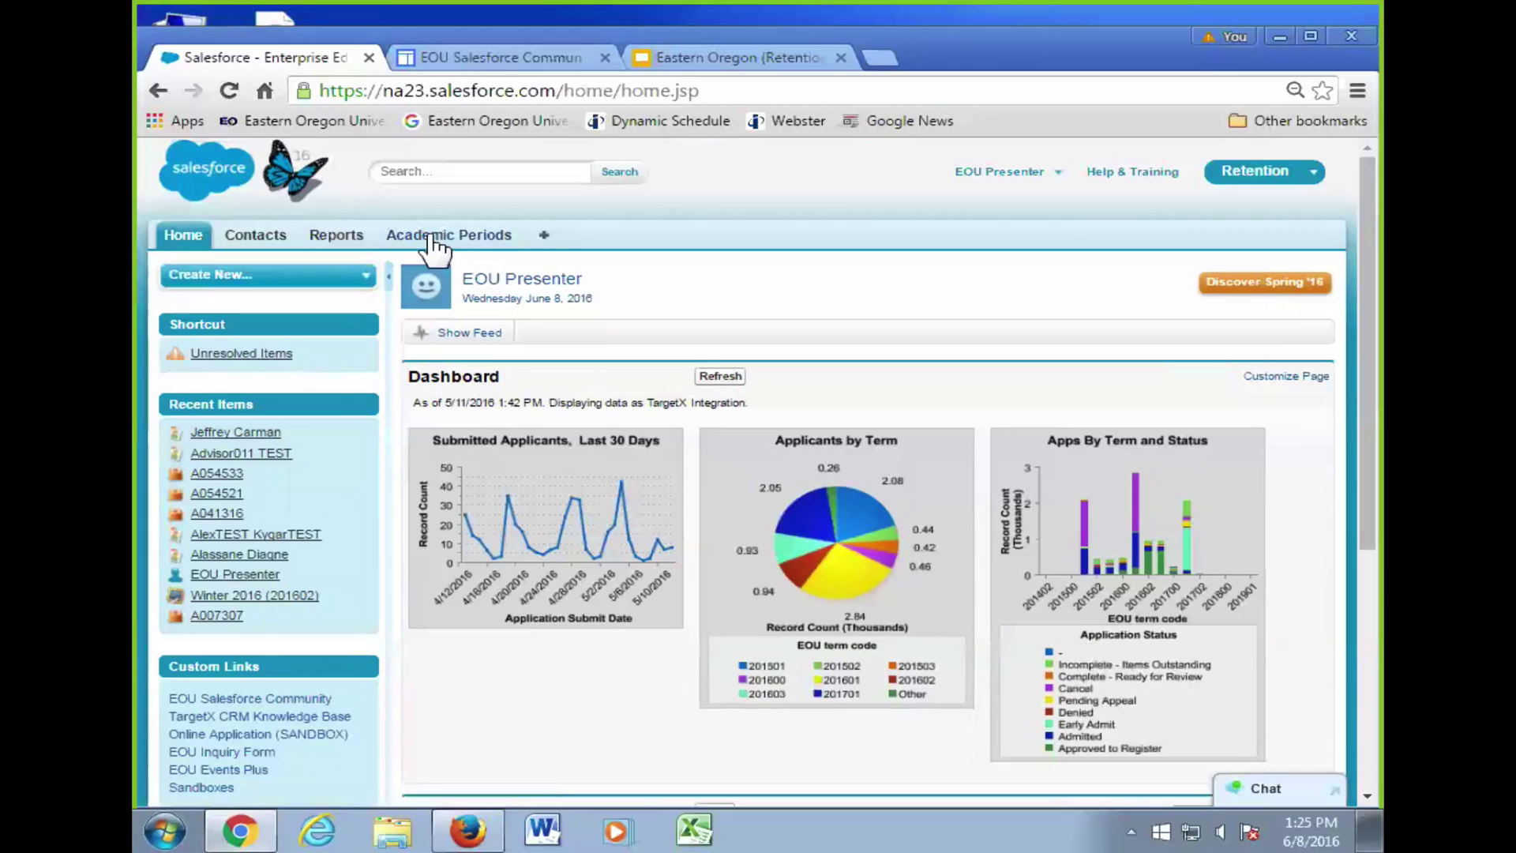
- Hide and restore the Salesforce sidebar, scroll the home page, then return to the Eastern Oregon deck
left_click(390, 259)
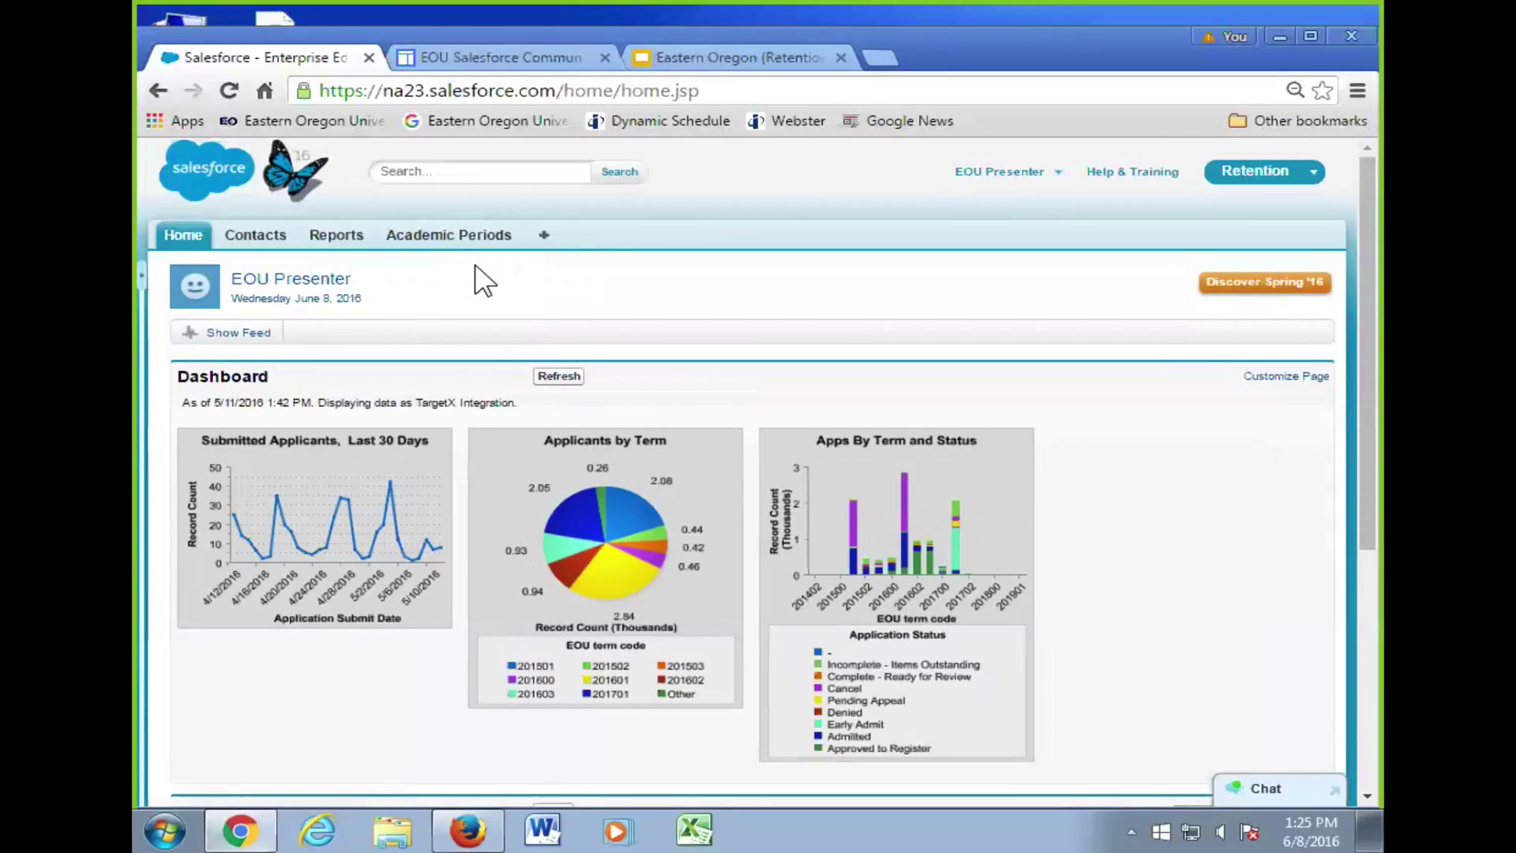
left_click(155, 278)
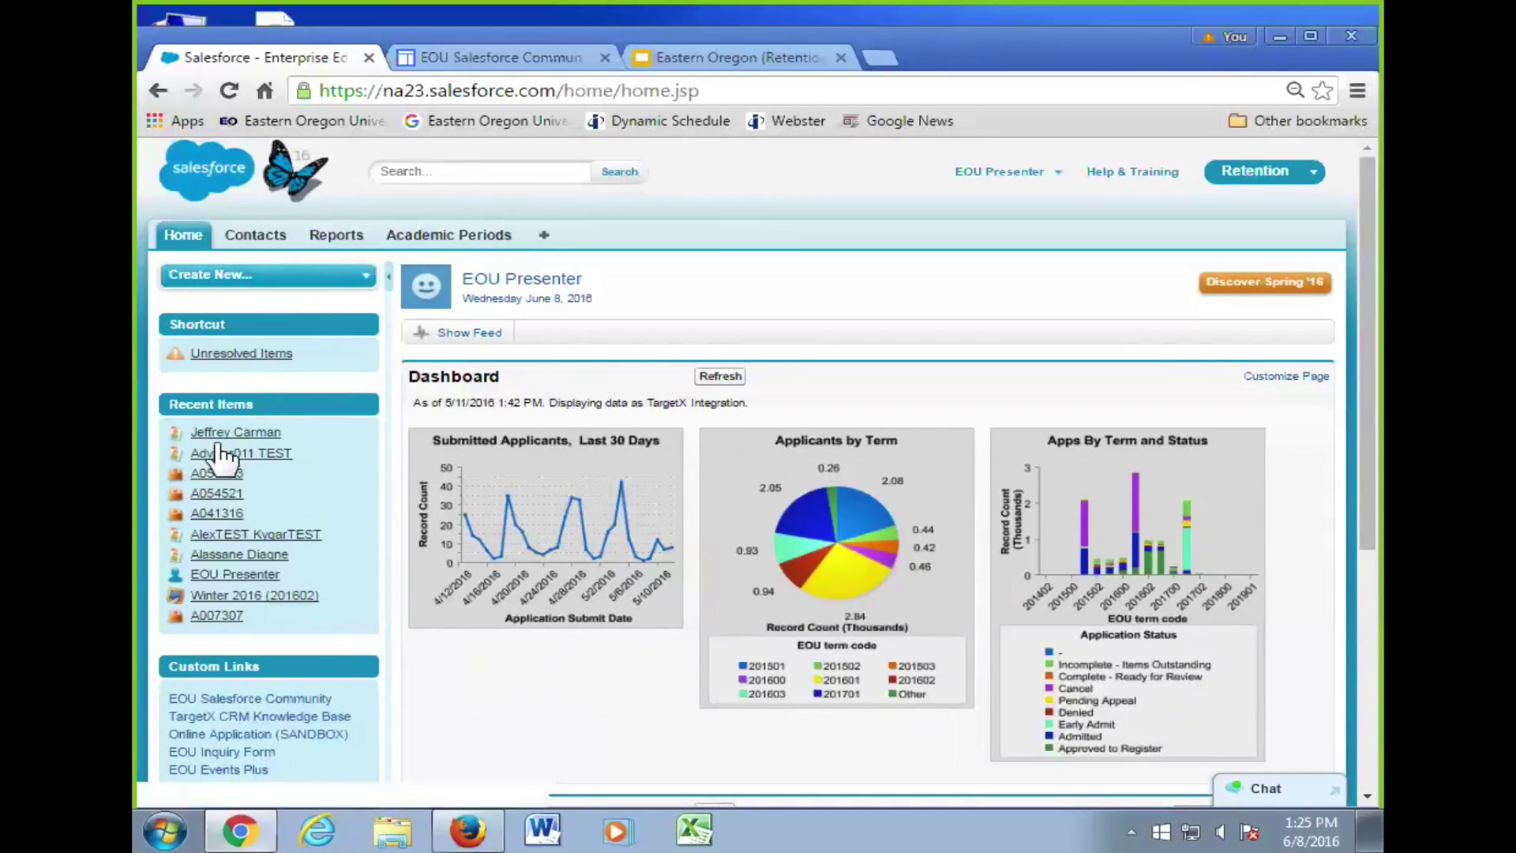
scroll(249, 433, "down", 5)
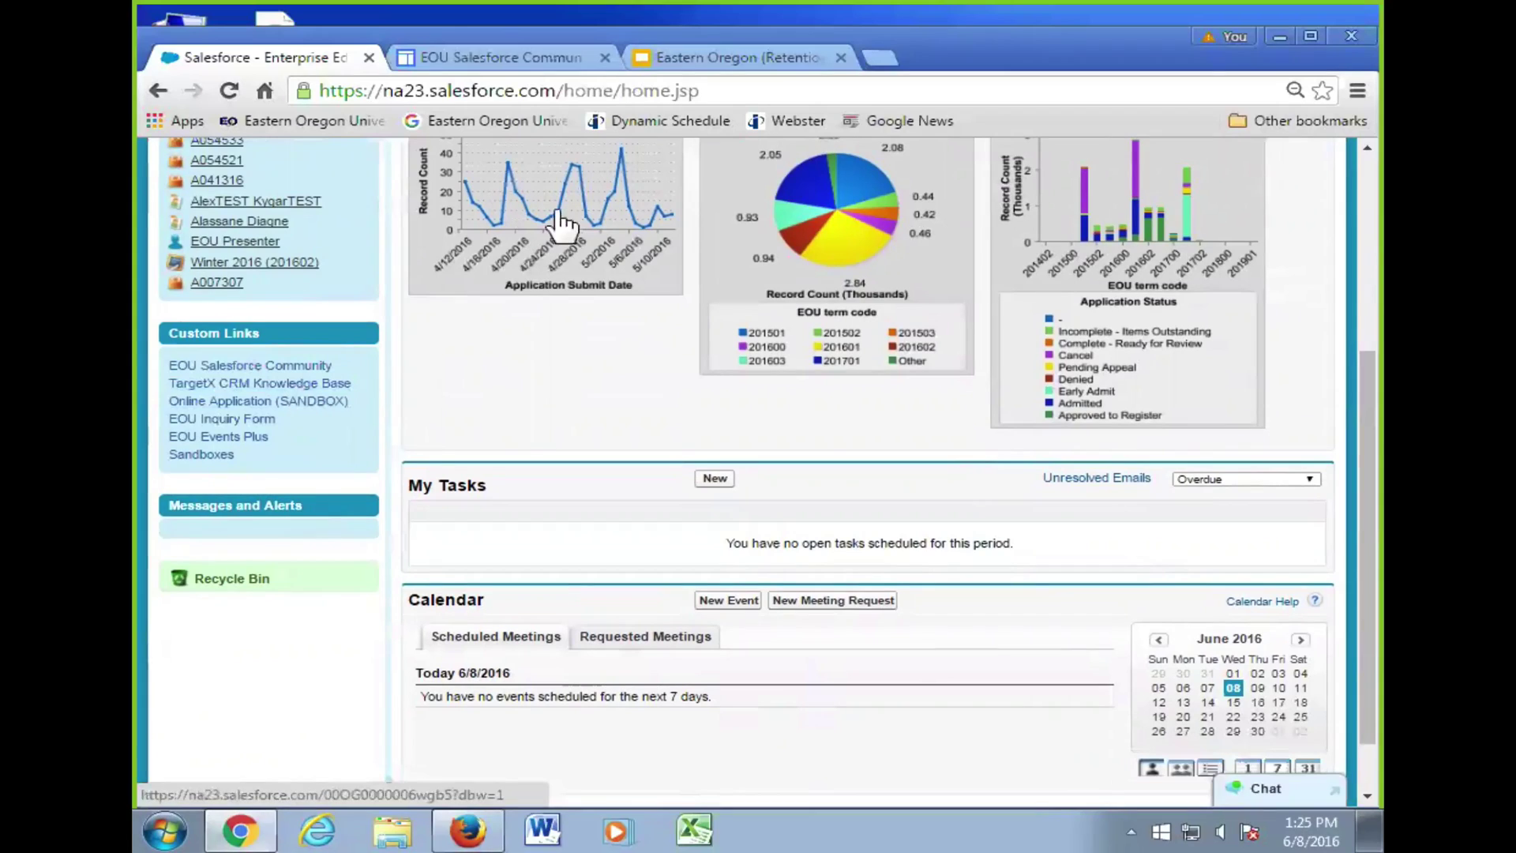
left_click(672, 62)
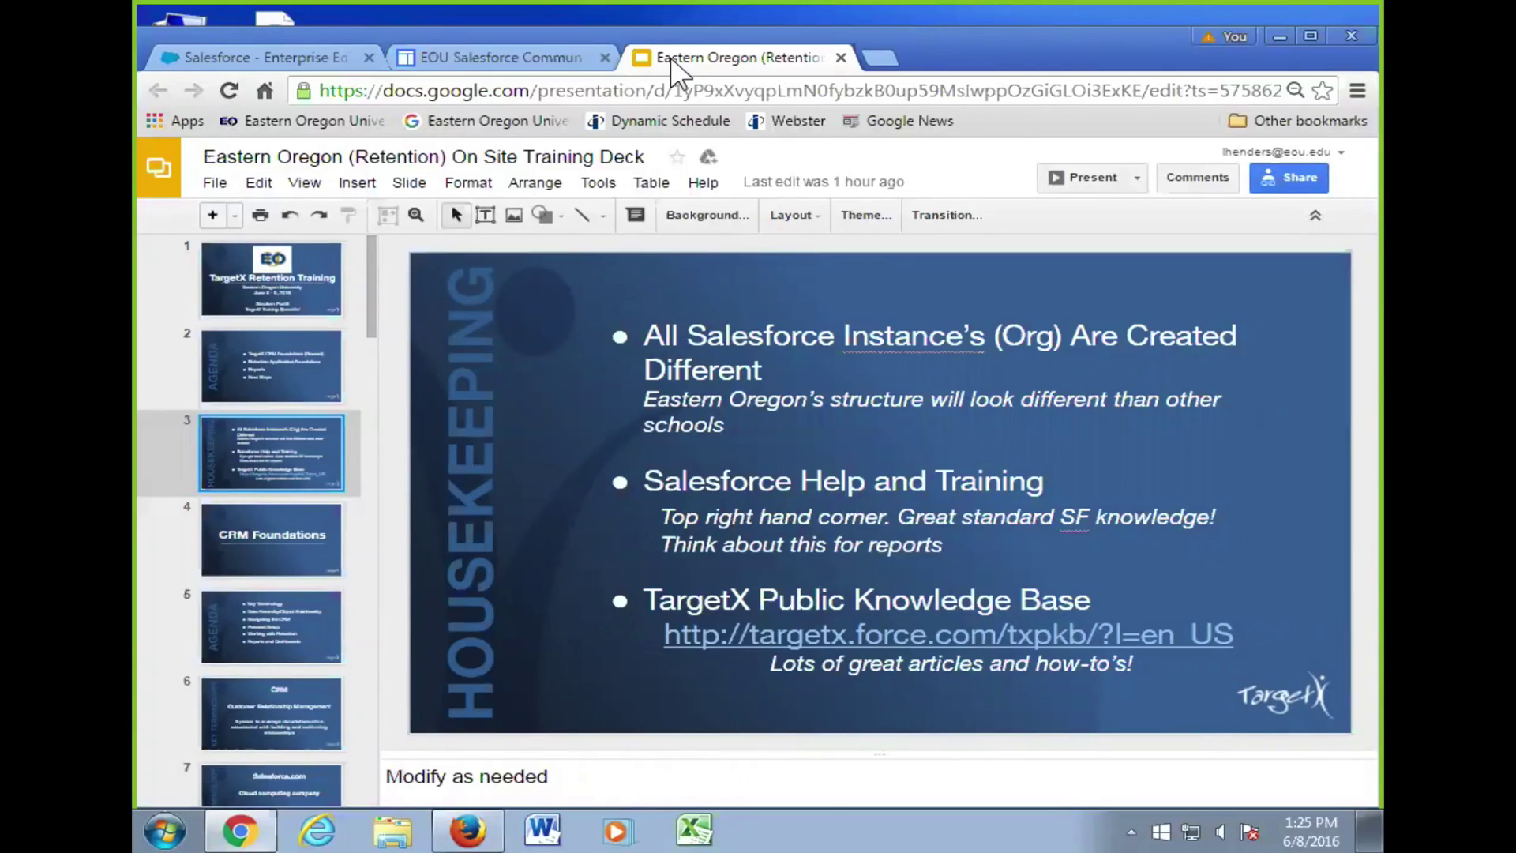
- Return to the Salesforce home page showing Custom Links, no open tasks and no events
left_click(284, 56)
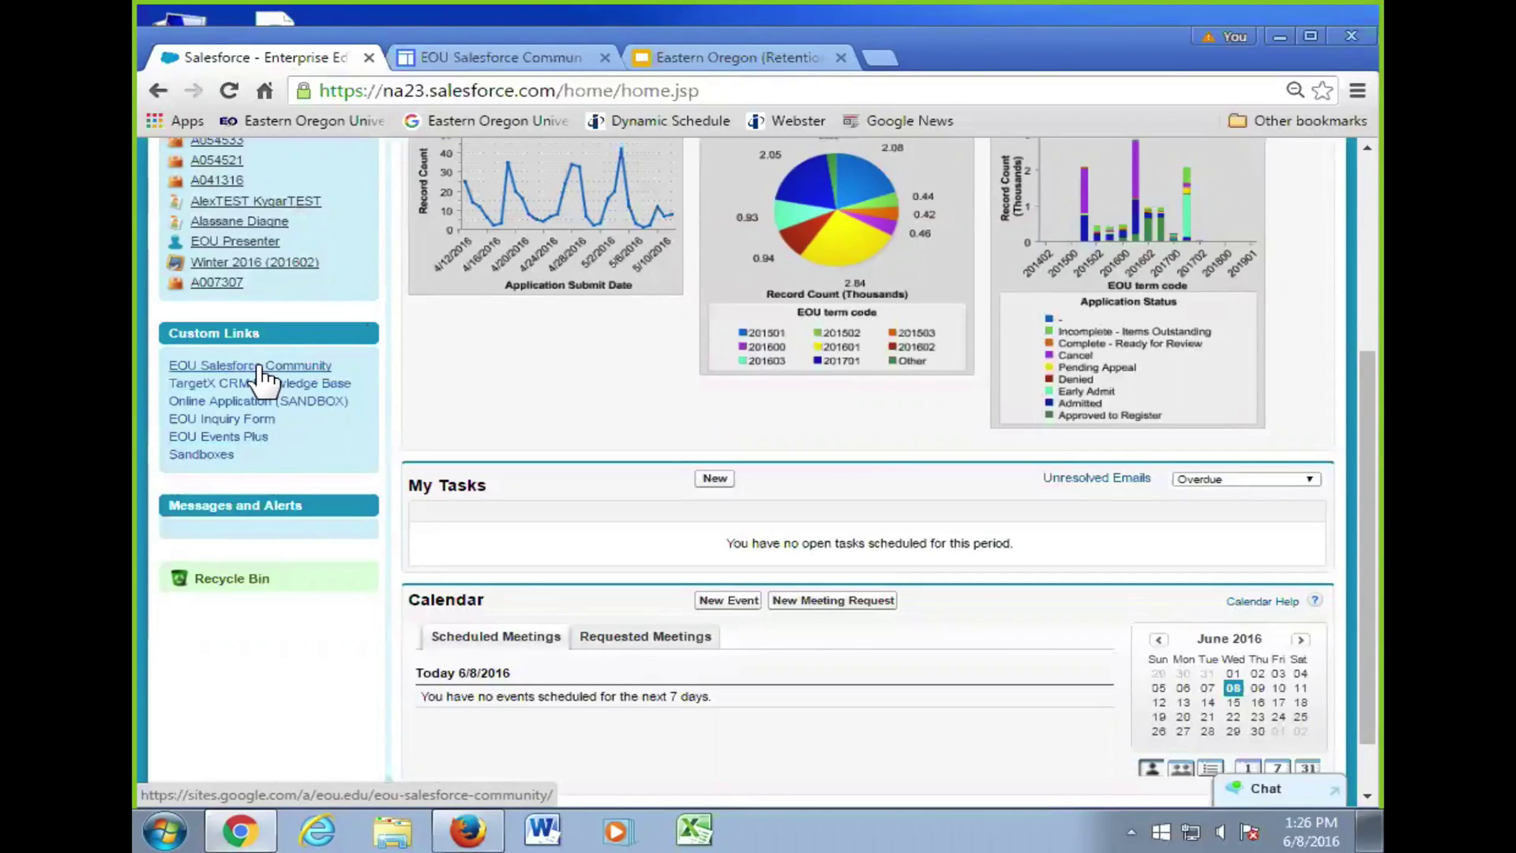
- Open the EOU Salesforce Community site and dismiss the Google account popup
left_click(521, 56)
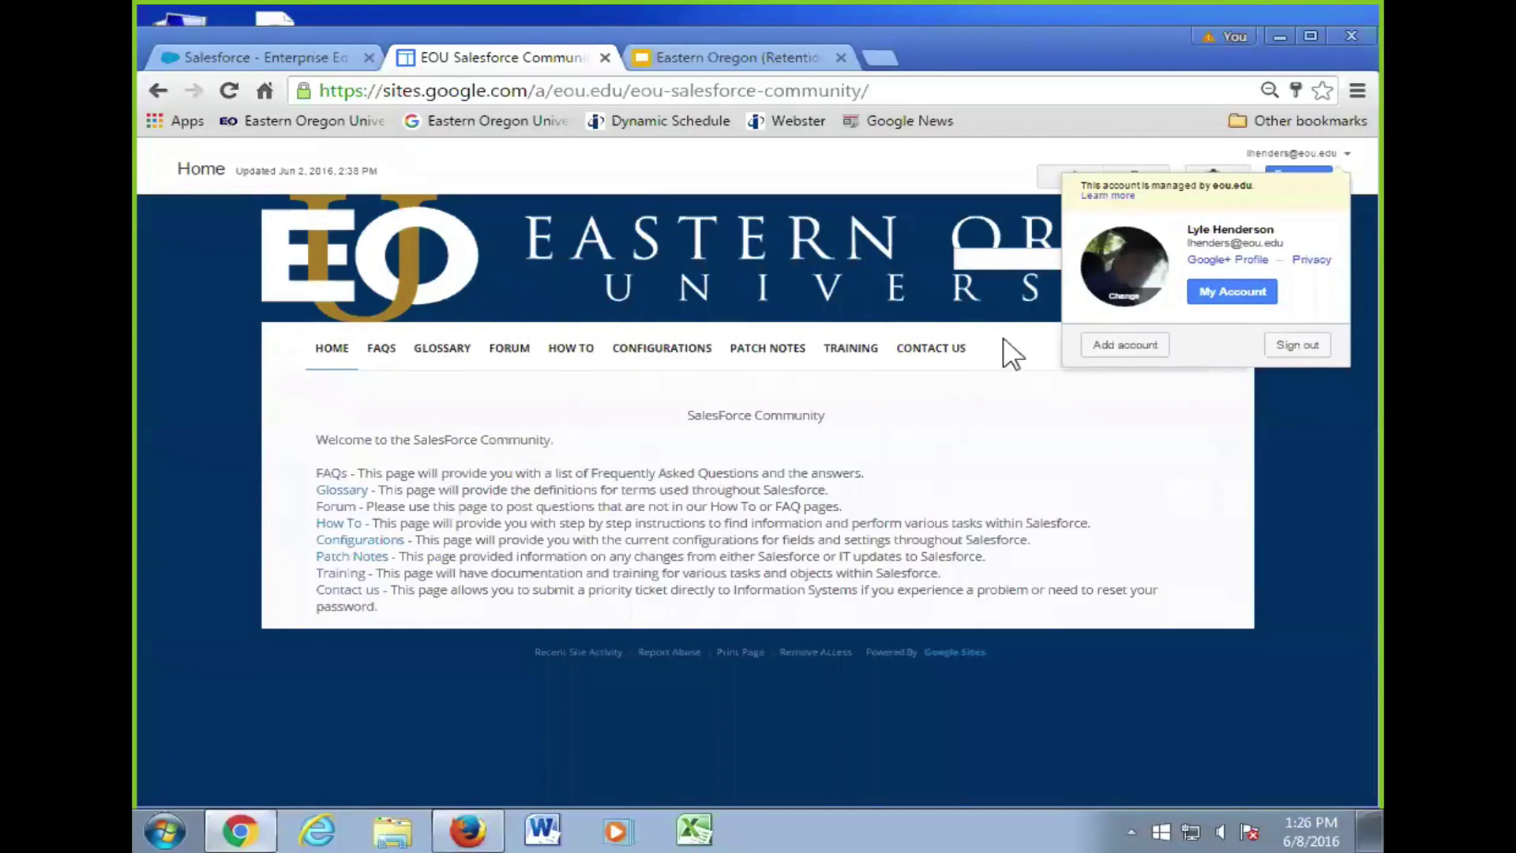
left_click(1149, 456)
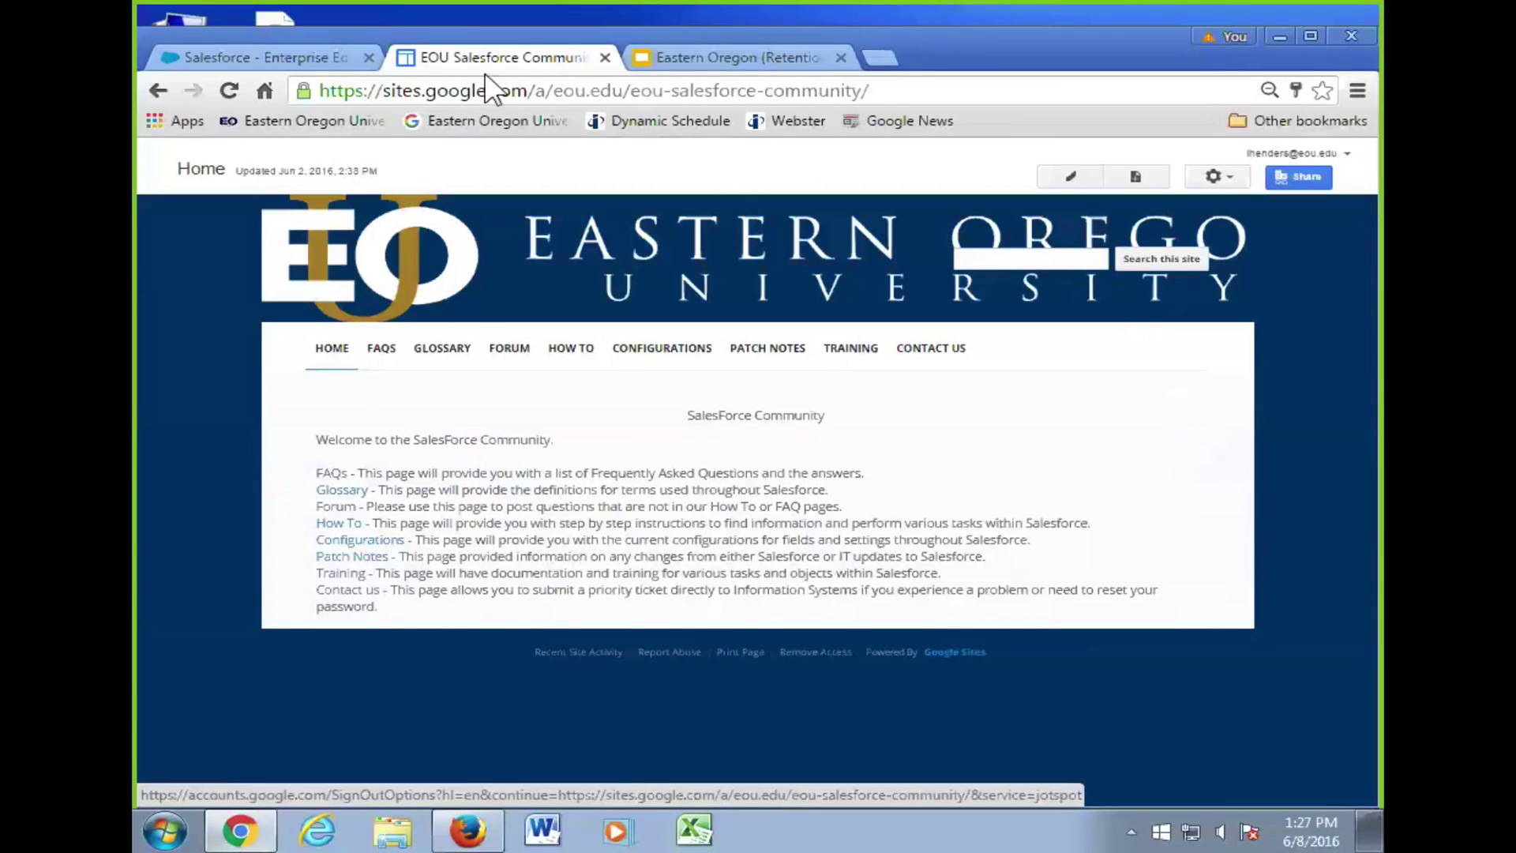
- Move through Salesforce to the training deck's CRM Foundations slide and its Agenda slide
left_click(300, 60)
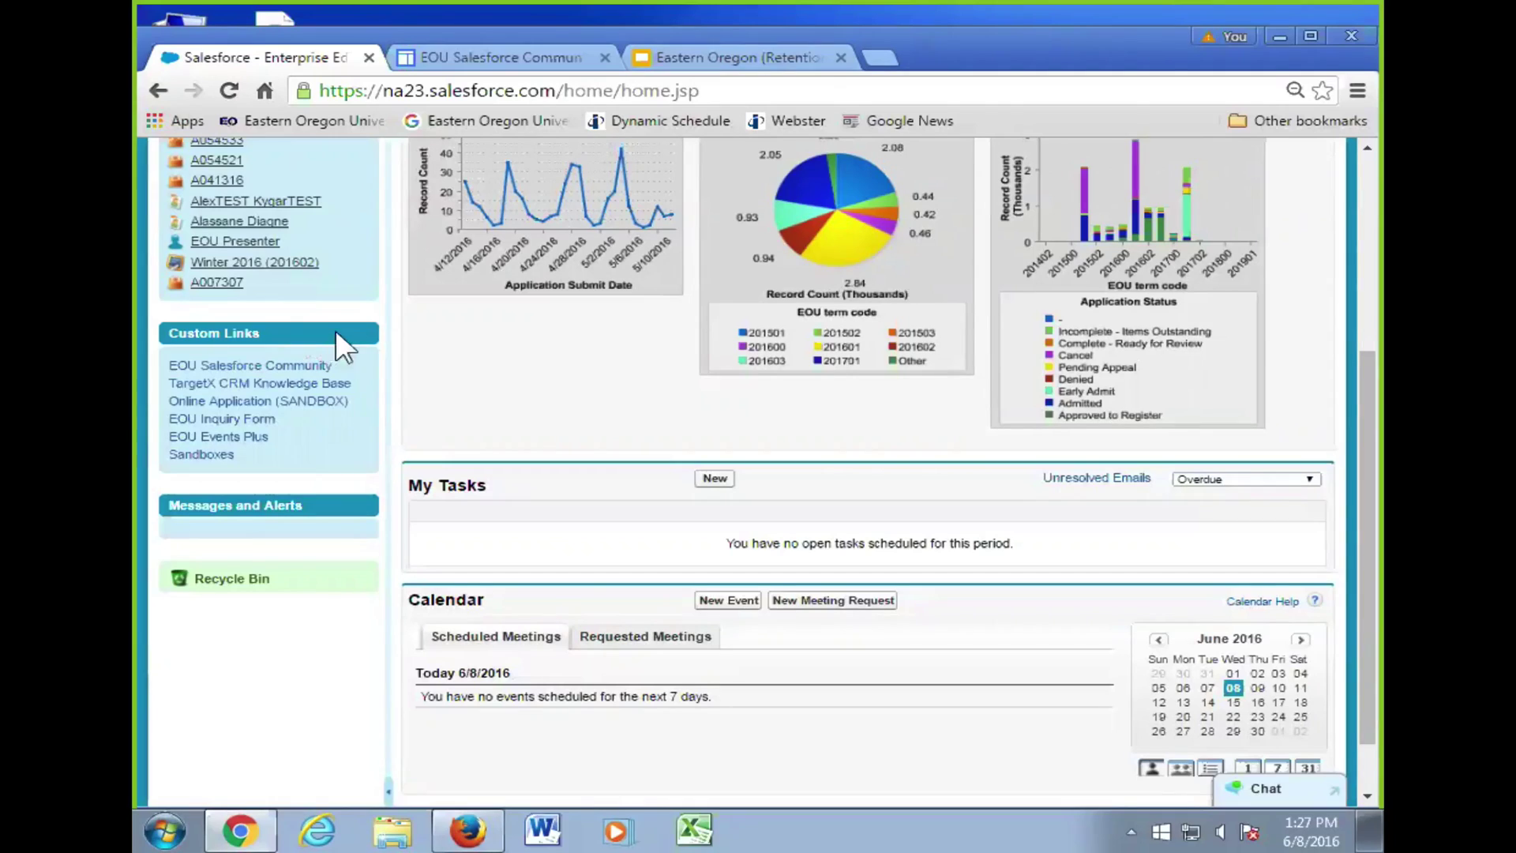
left_click(684, 54)
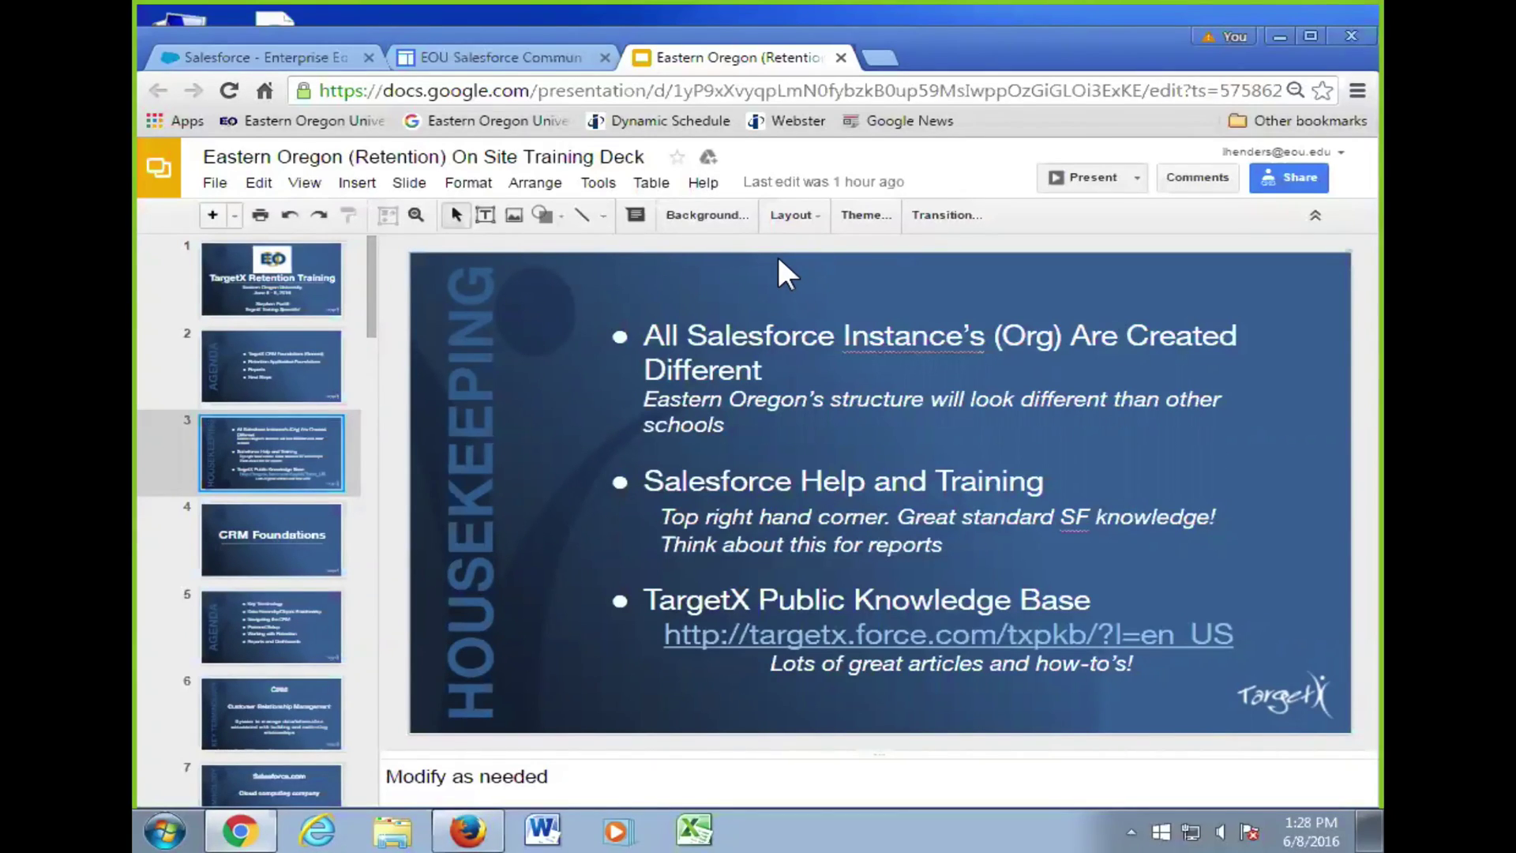
left_click(278, 511)
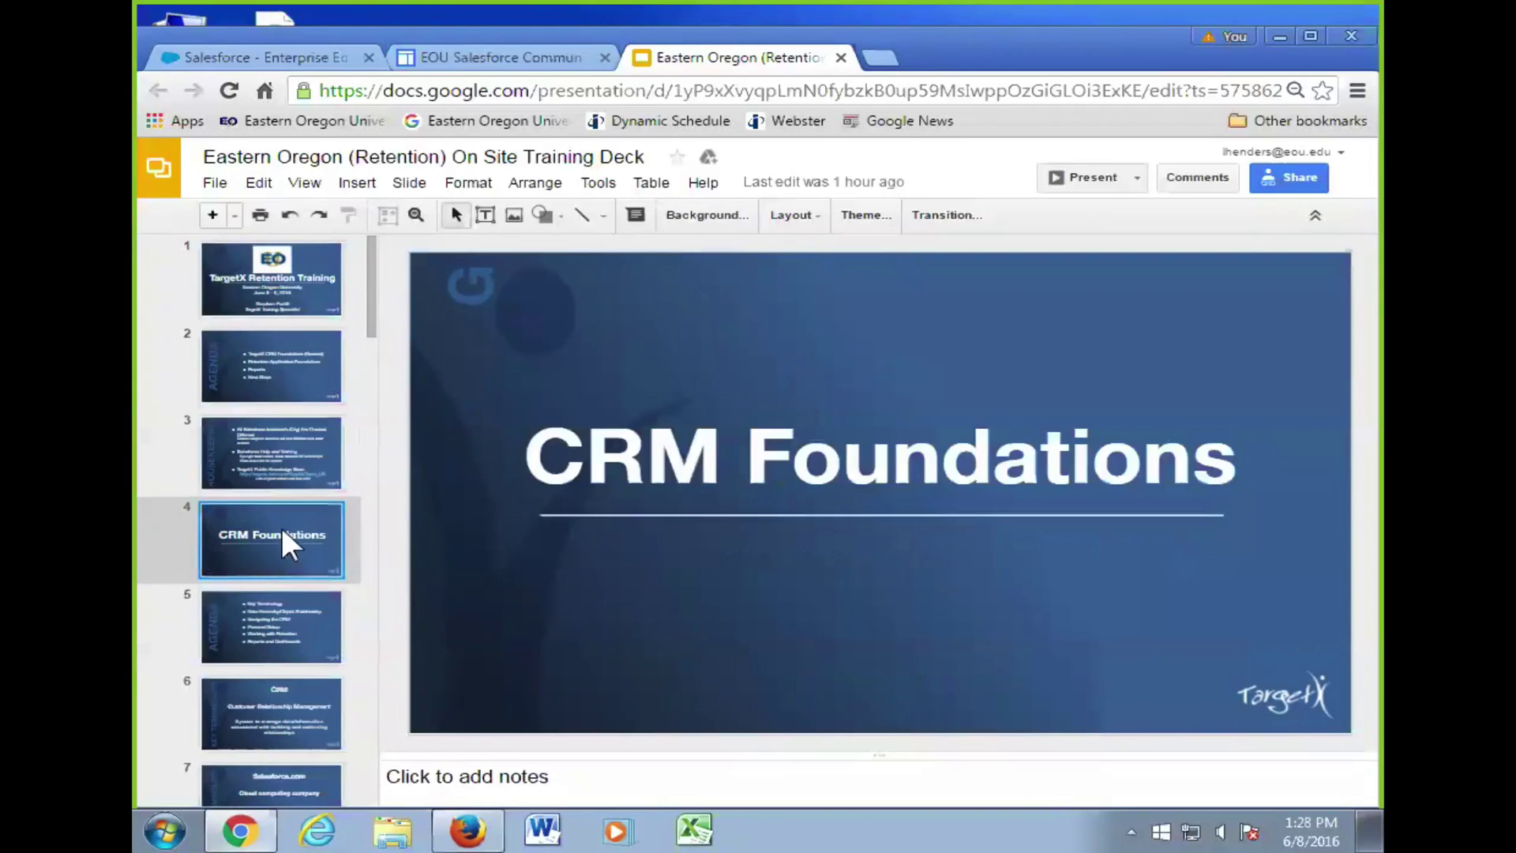
left_click(297, 624)
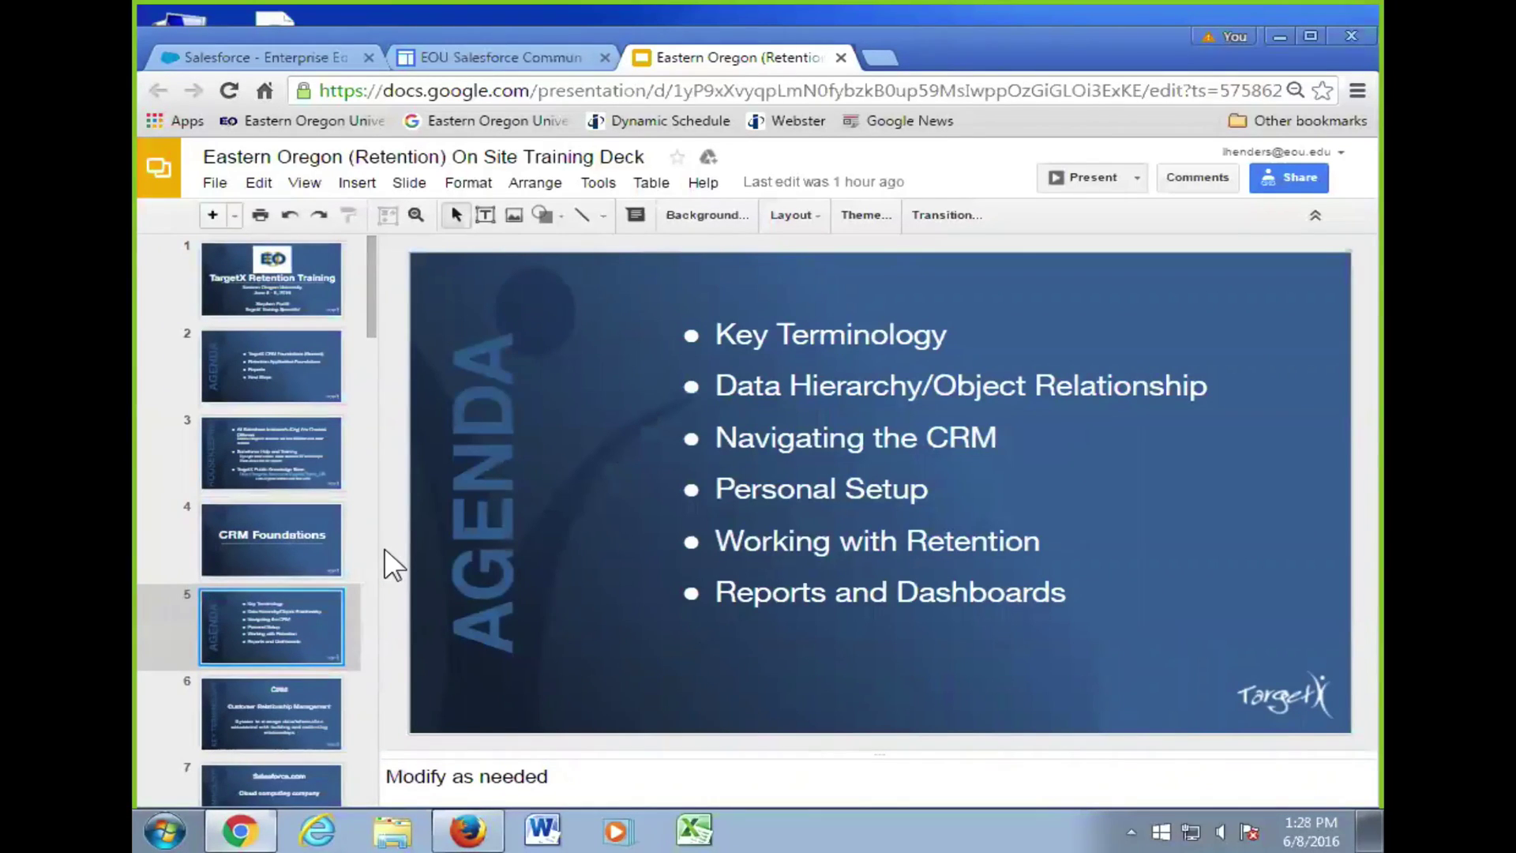
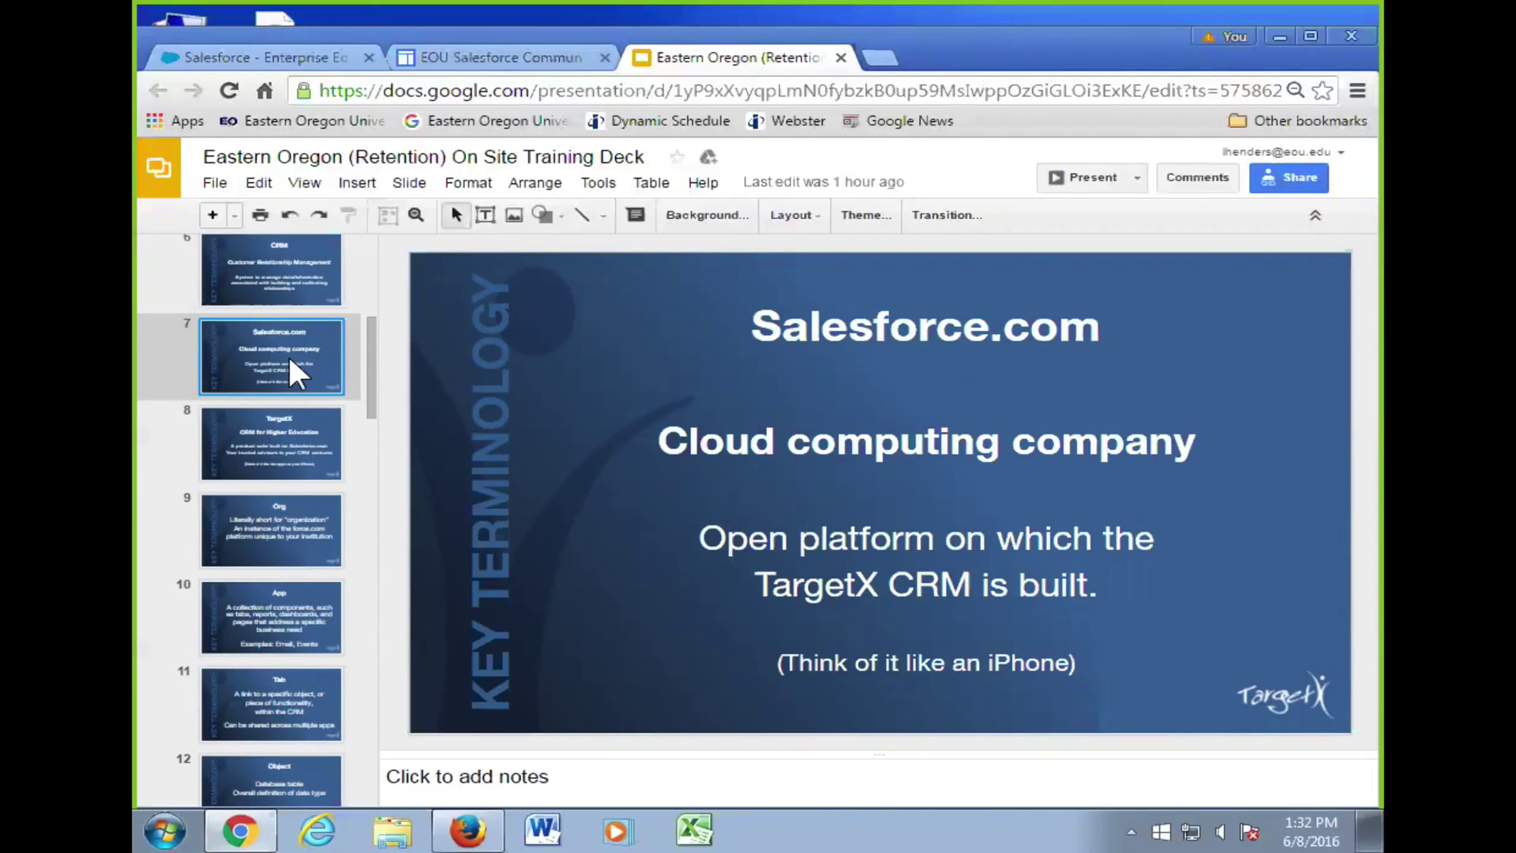
- Step through training deck slides 8 (TargetX), 9 (Org) and 10 (App)
left_click(275, 421)
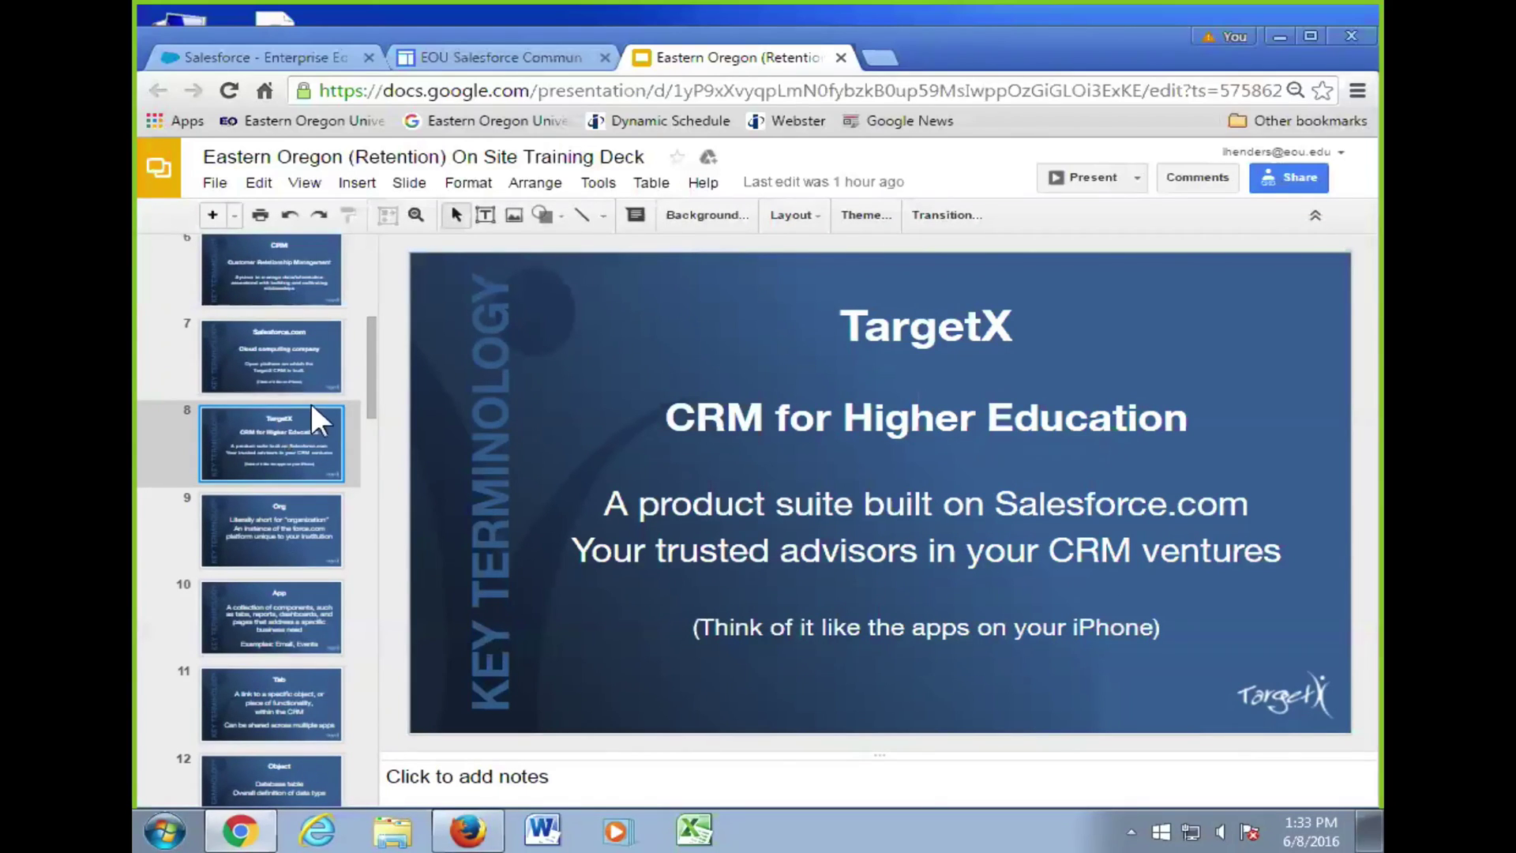
scroll(308, 398, "down", 3)
left_click(276, 317)
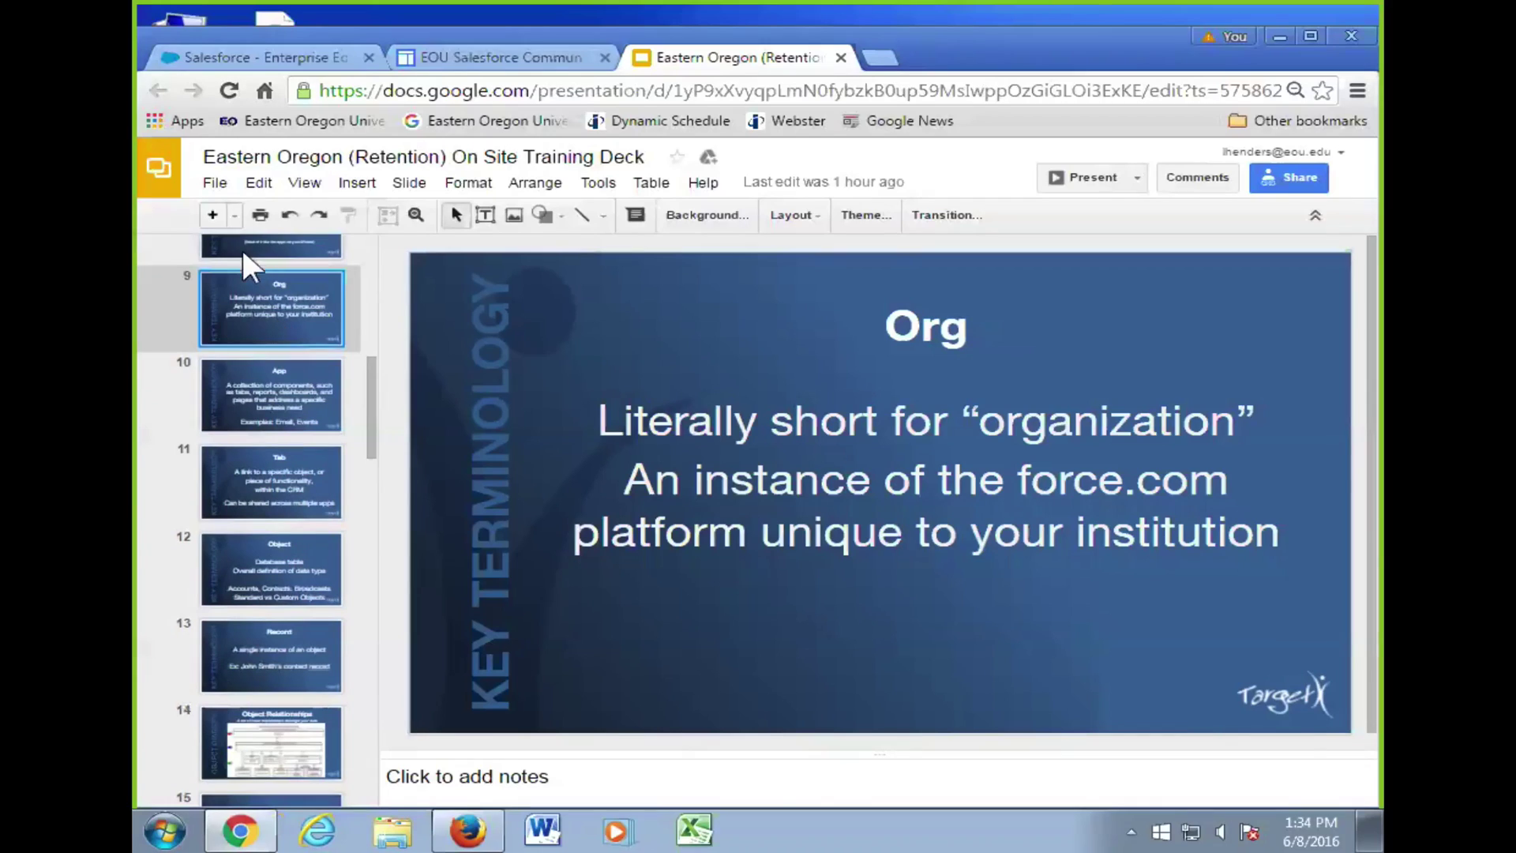
left_click(269, 403)
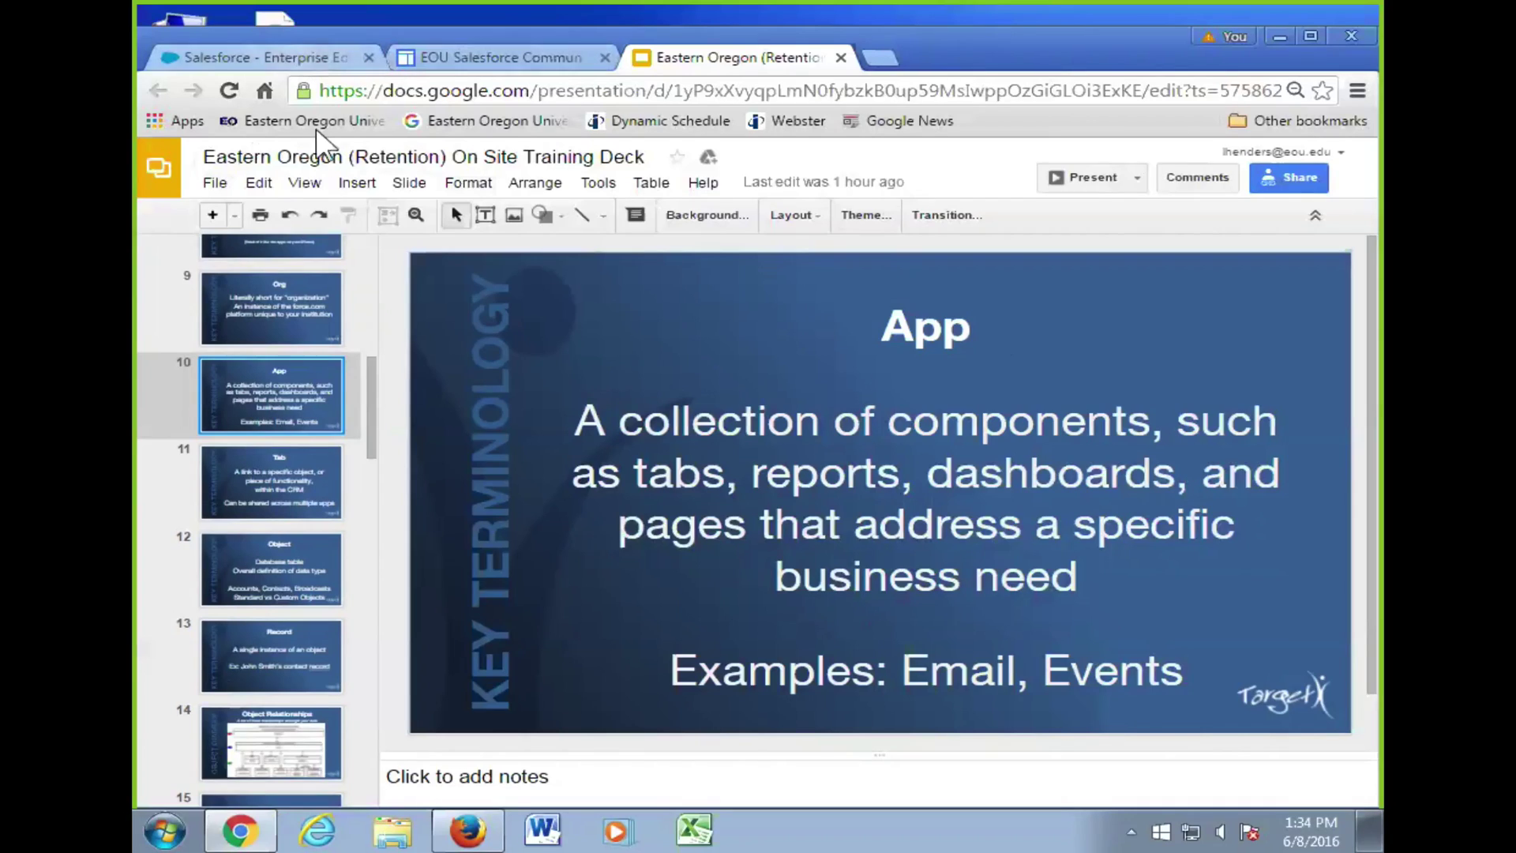
- Show the Salesforce Retention home dashboard and drop down the Force.com app menu
left_click(261, 58)
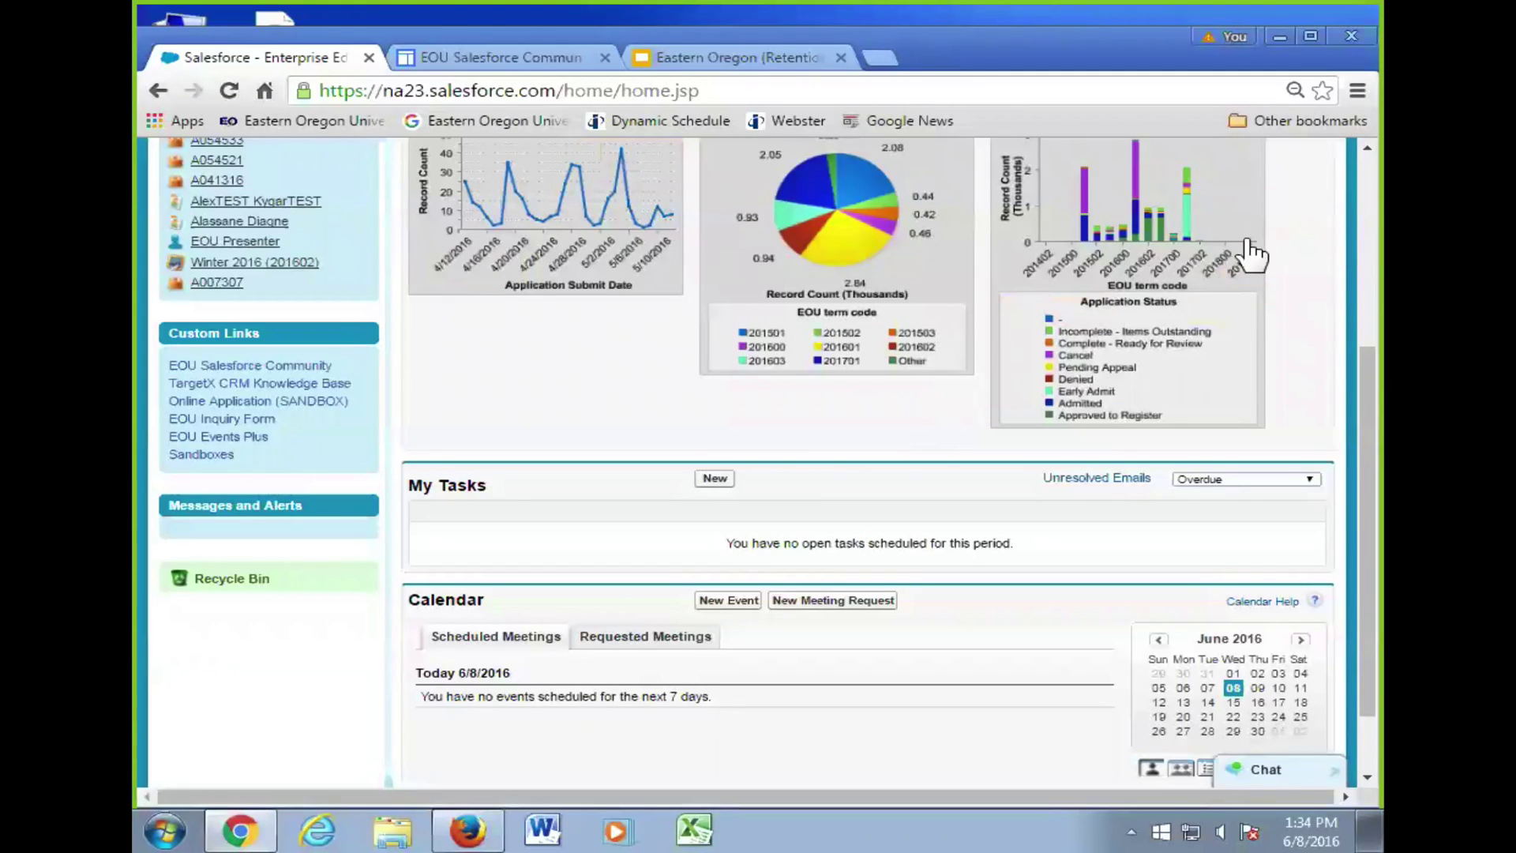
scroll(1147, 261, "down", 2)
scroll(1232, 222, "up", 6)
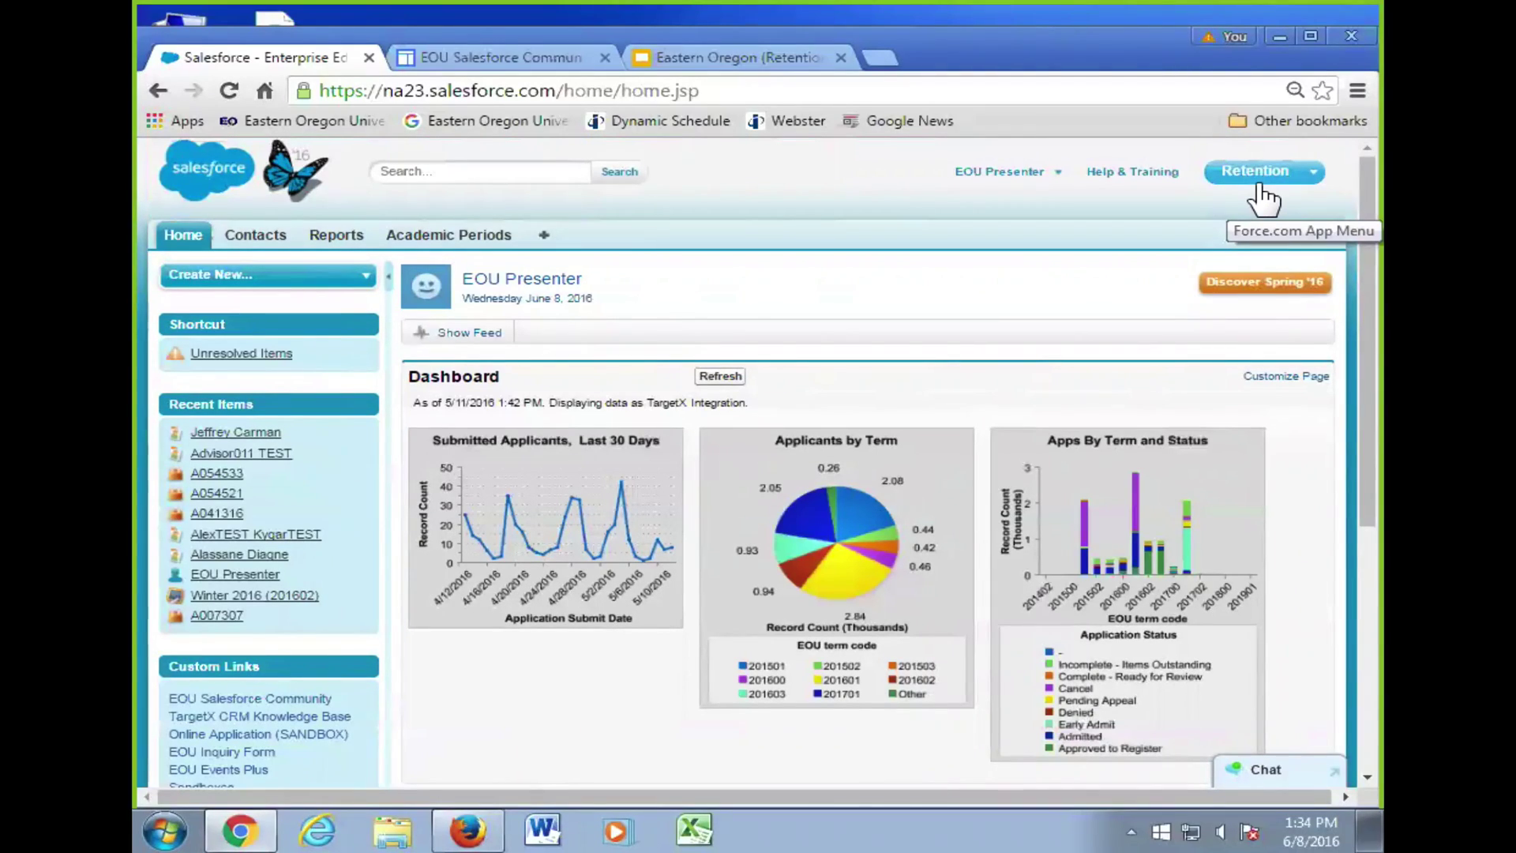
left_click(1263, 179)
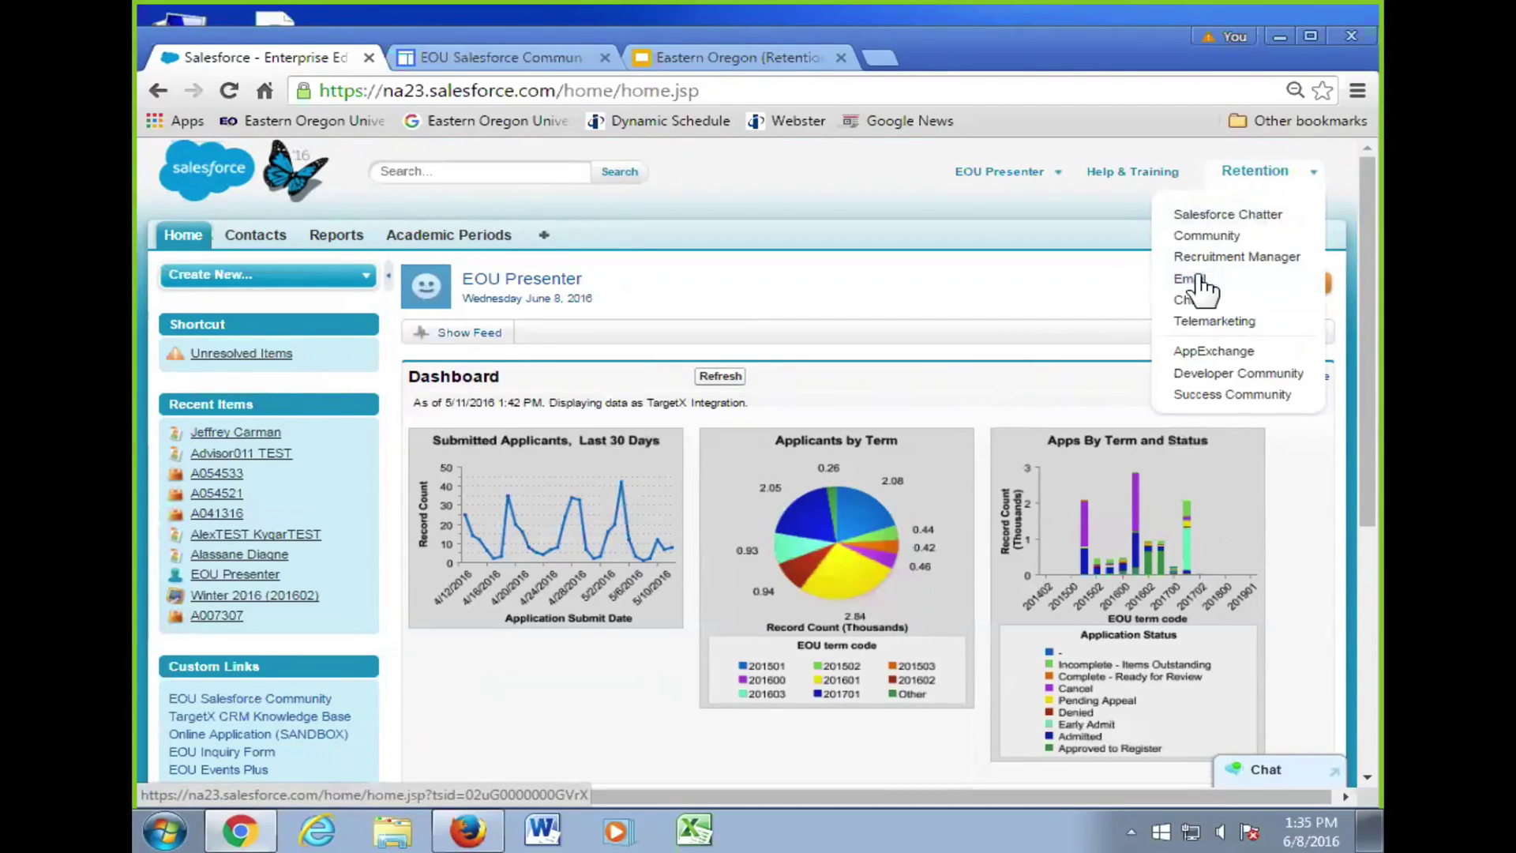
- Show deck slides 11 (Tab) and 12 (Object), then return to the Salesforce home page
left_click(741, 62)
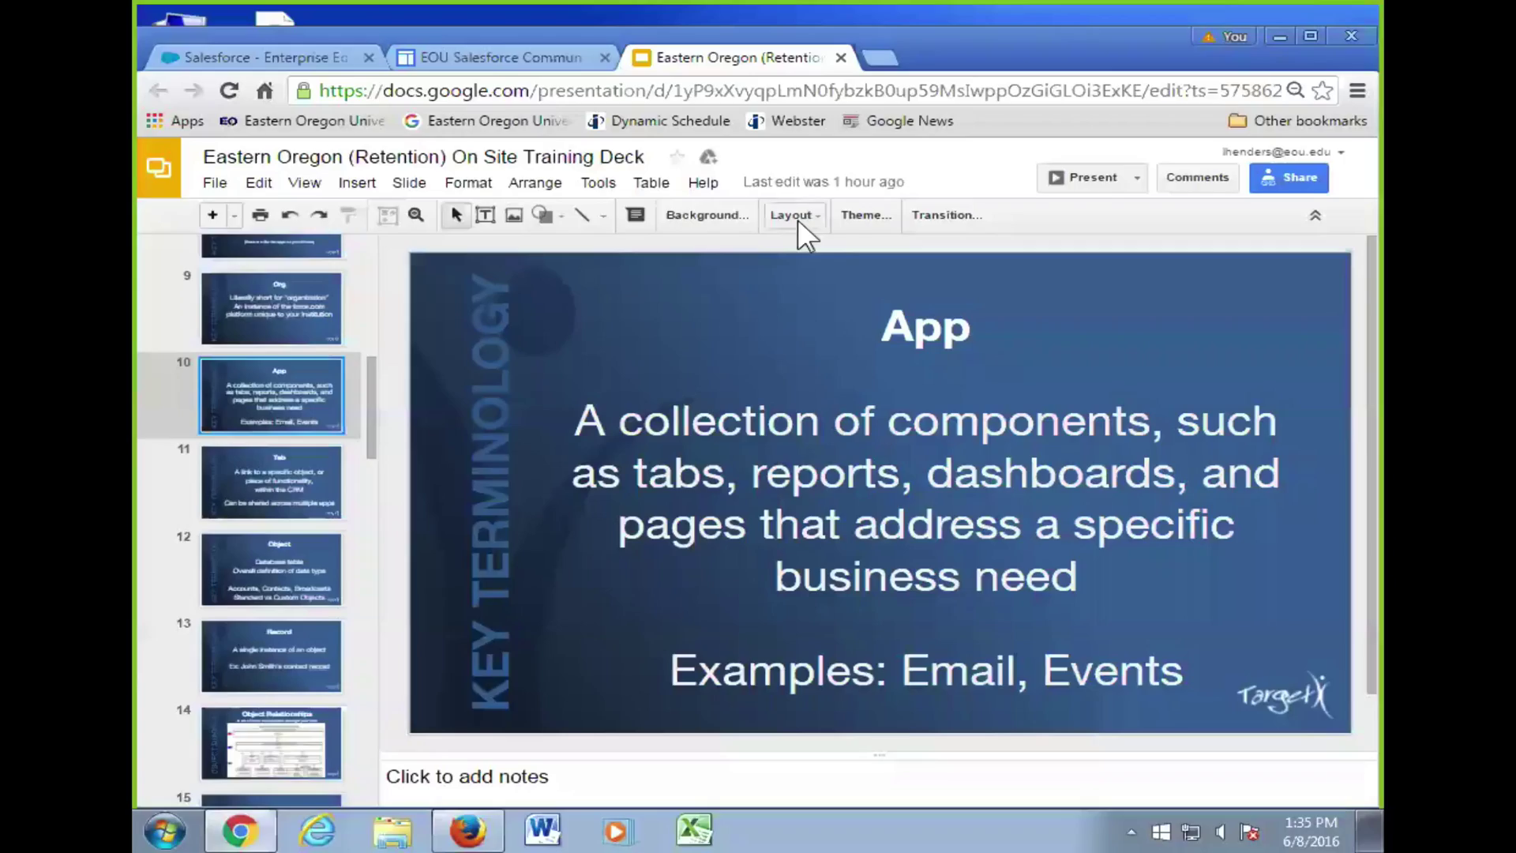
scroll(291, 458, "down", 2)
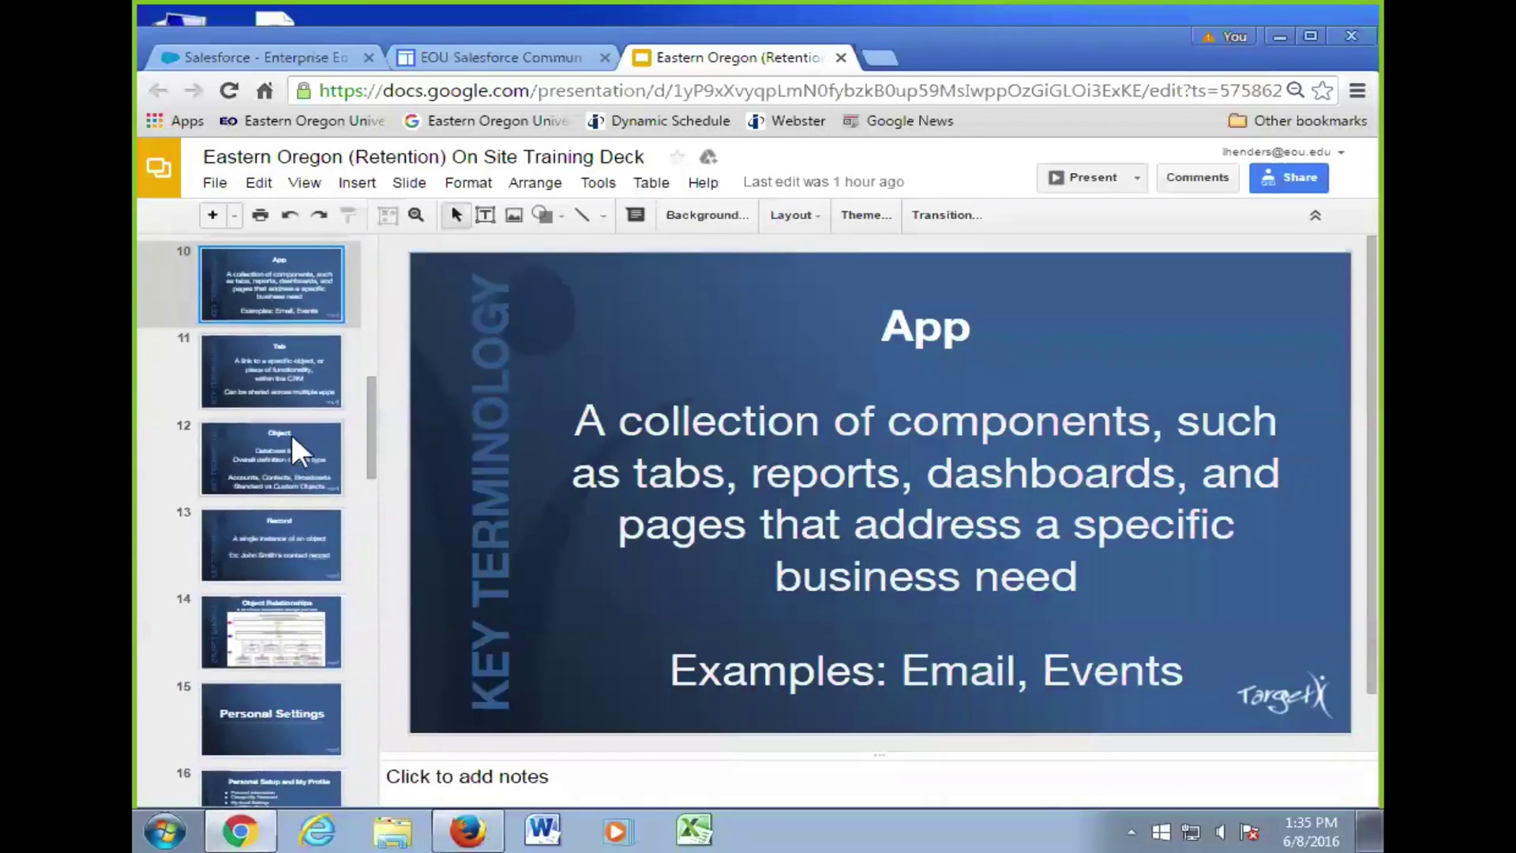
left_click(254, 388)
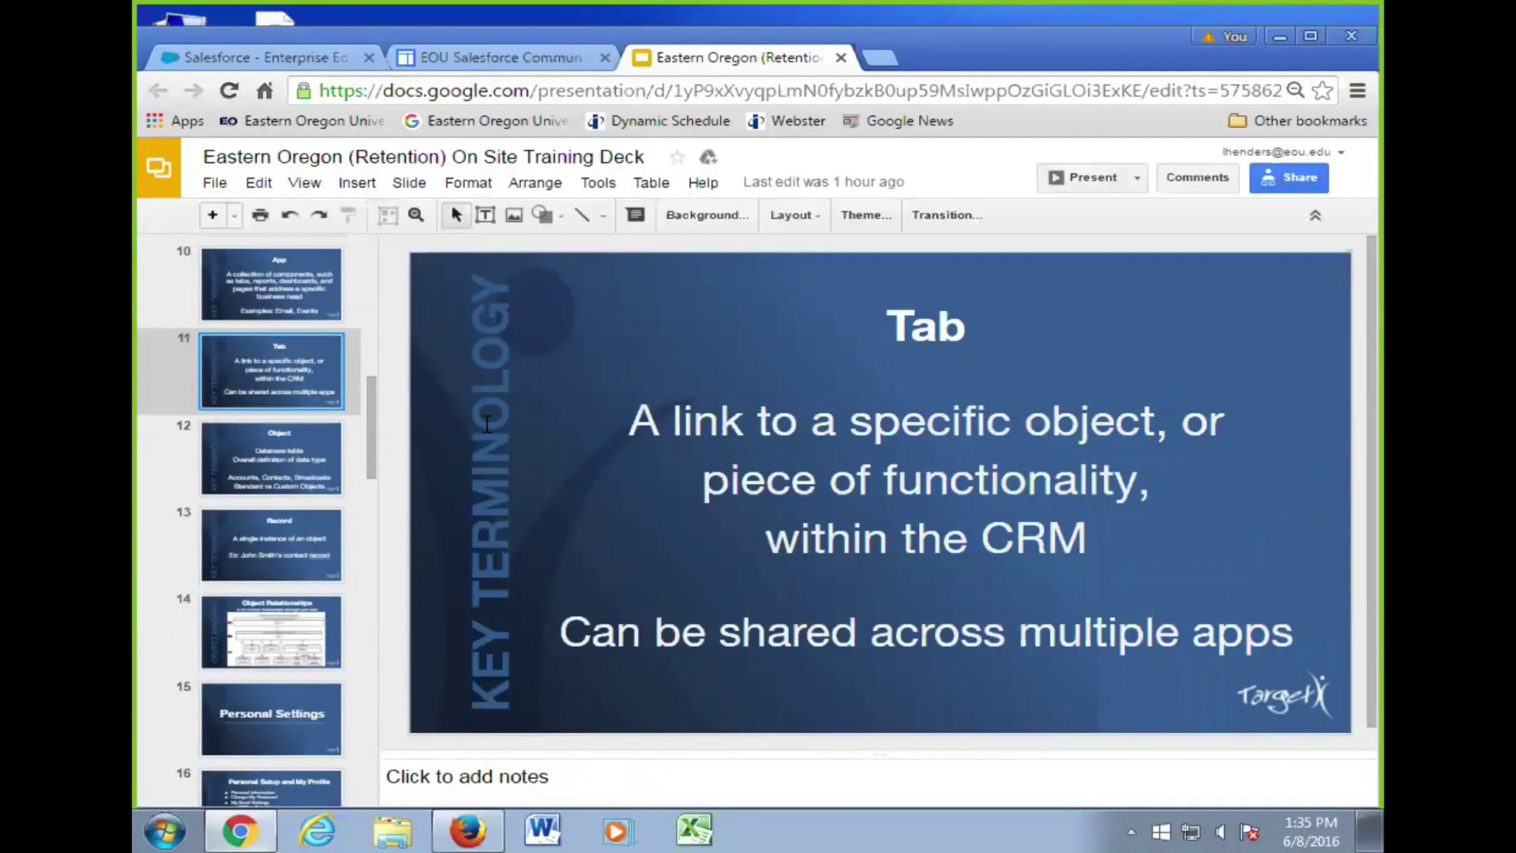
left_click(274, 426)
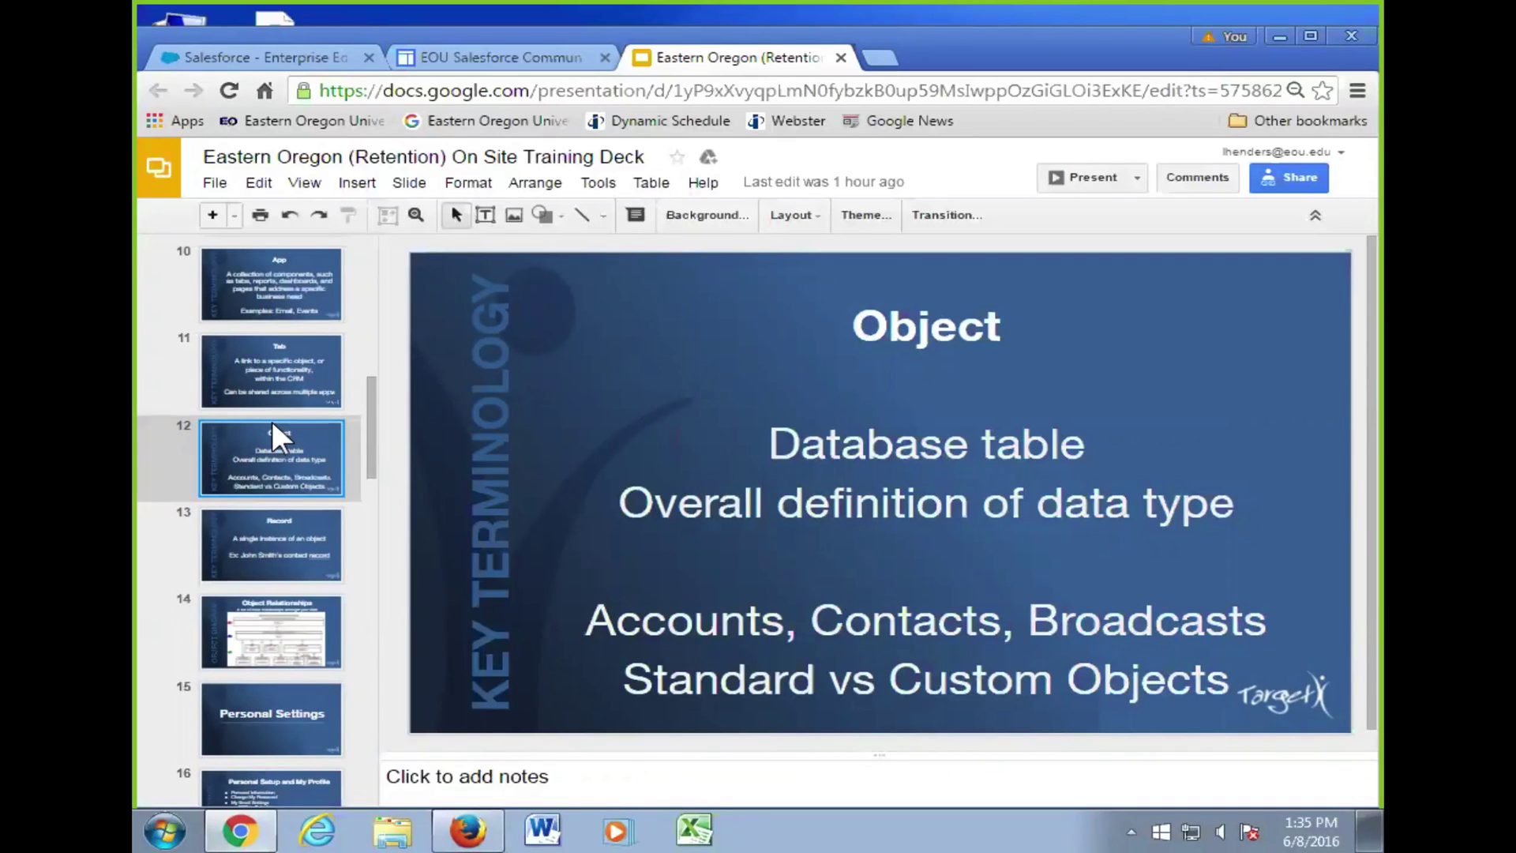
left_click(284, 62)
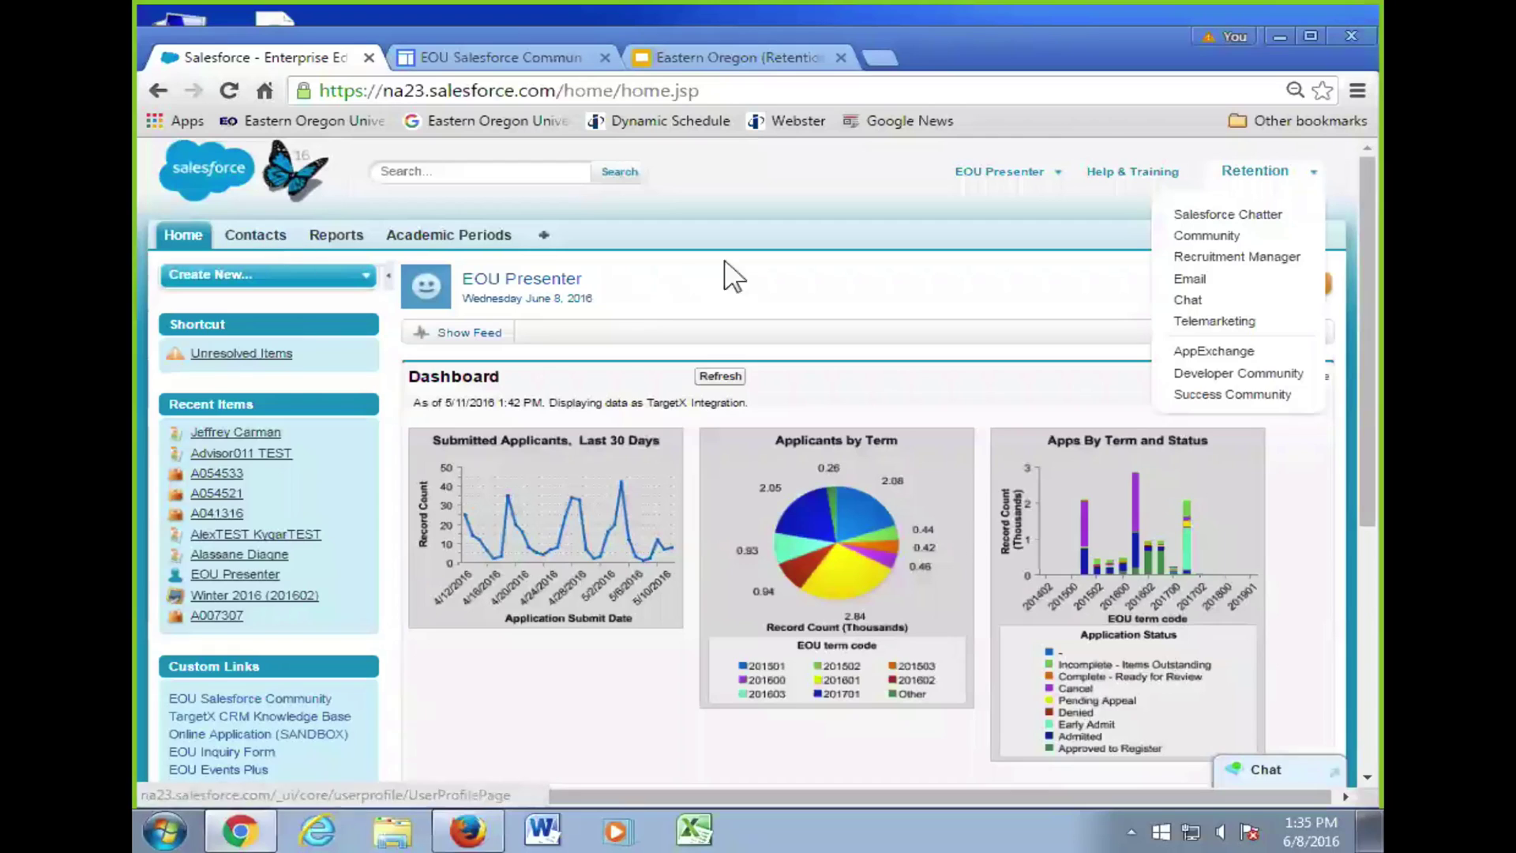
- Dismiss the Retention app menu so the Submitted Applicants and Apps by Term charts show
left_click(698, 306)
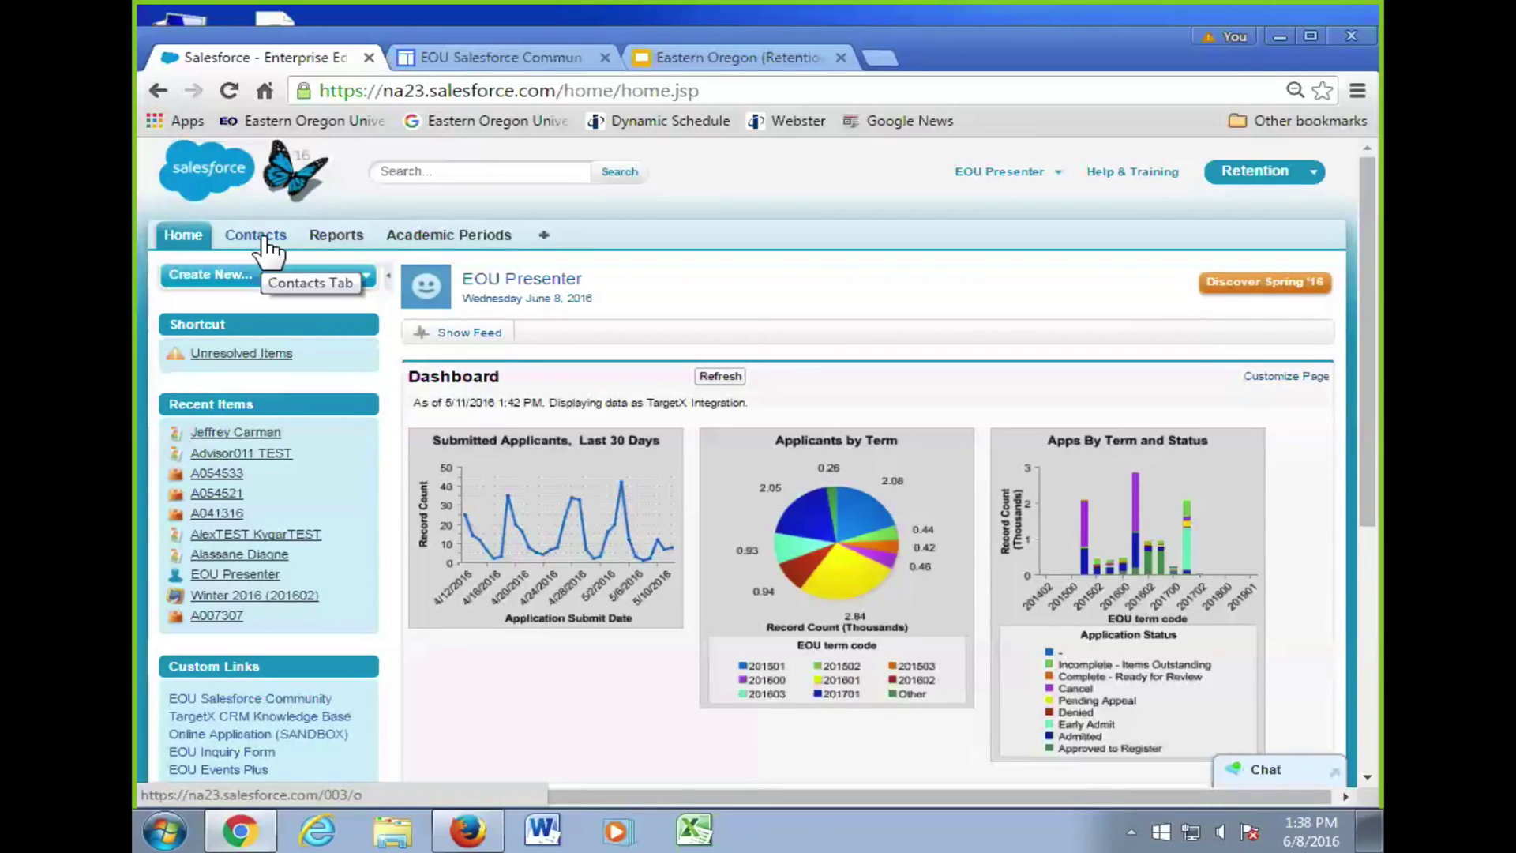
left_click(263, 238)
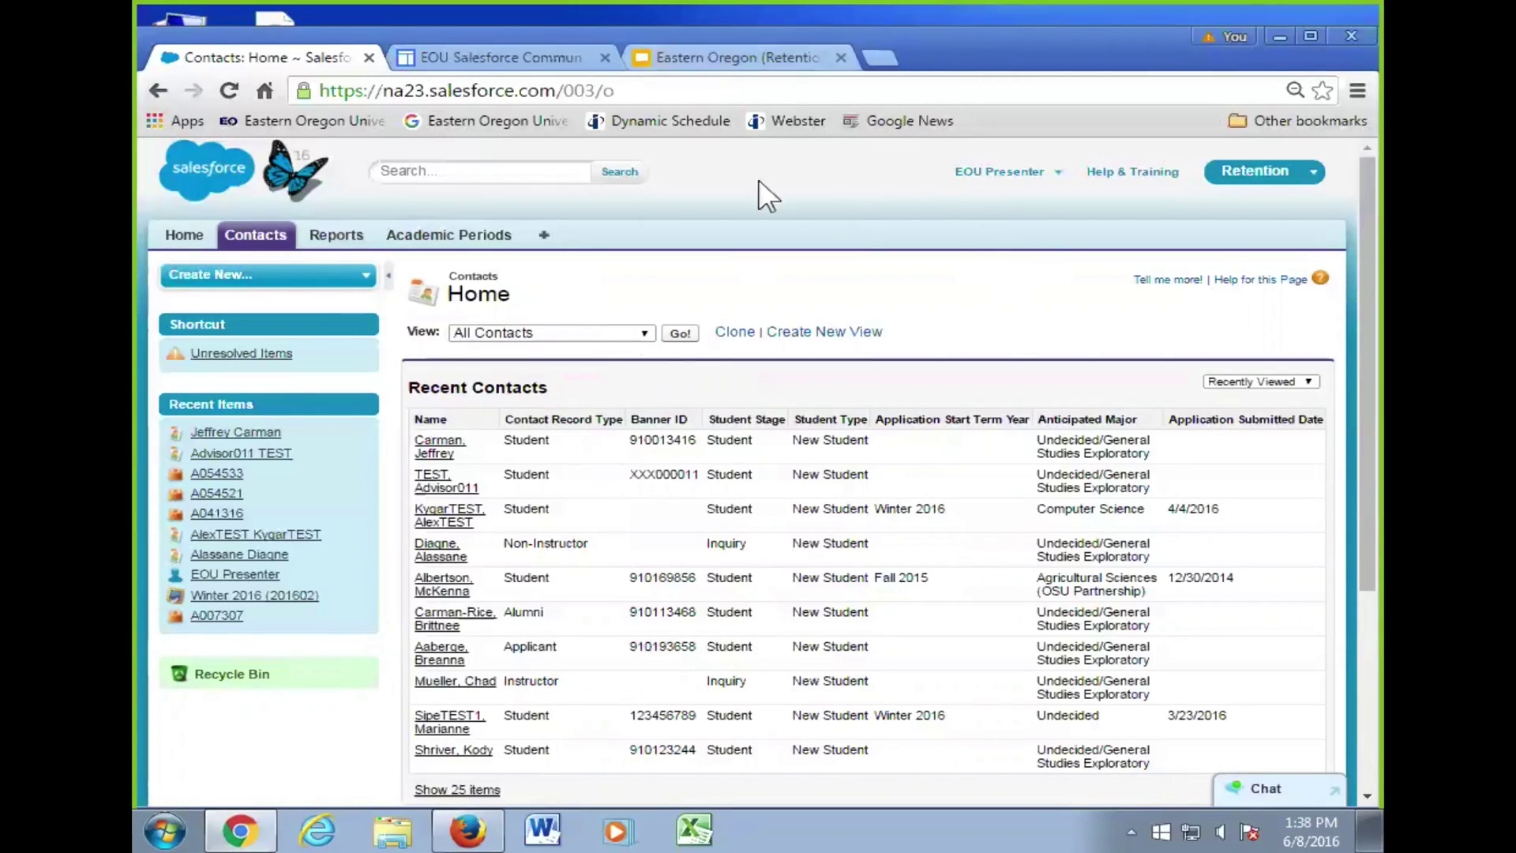
- Revisit the Tab and Object slides, show slide 13 (Record), then return to Salesforce Contacts
left_click(773, 61)
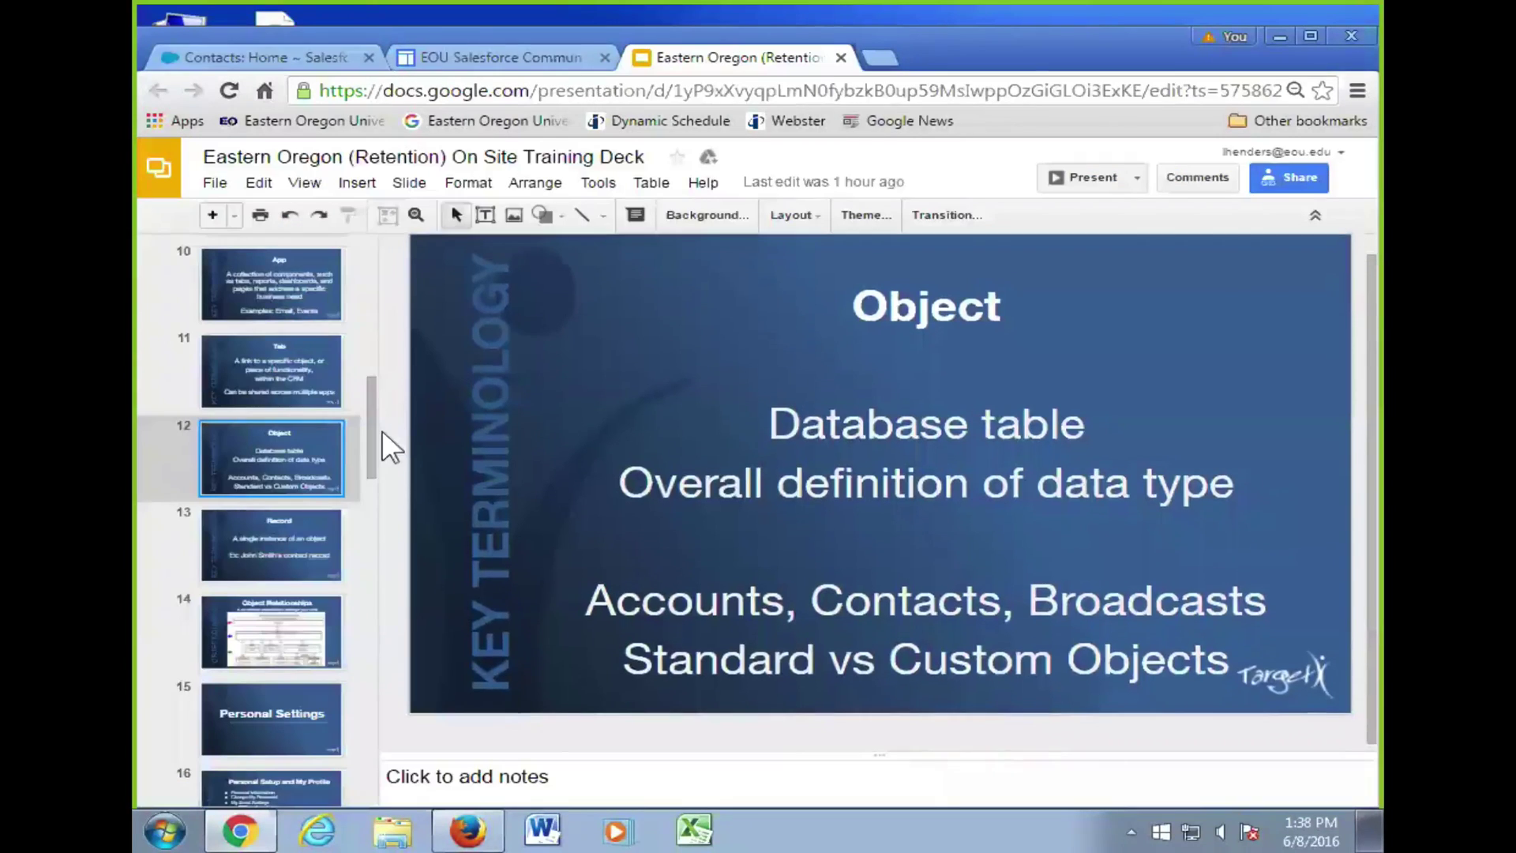
left_click(257, 382)
left_click(282, 427)
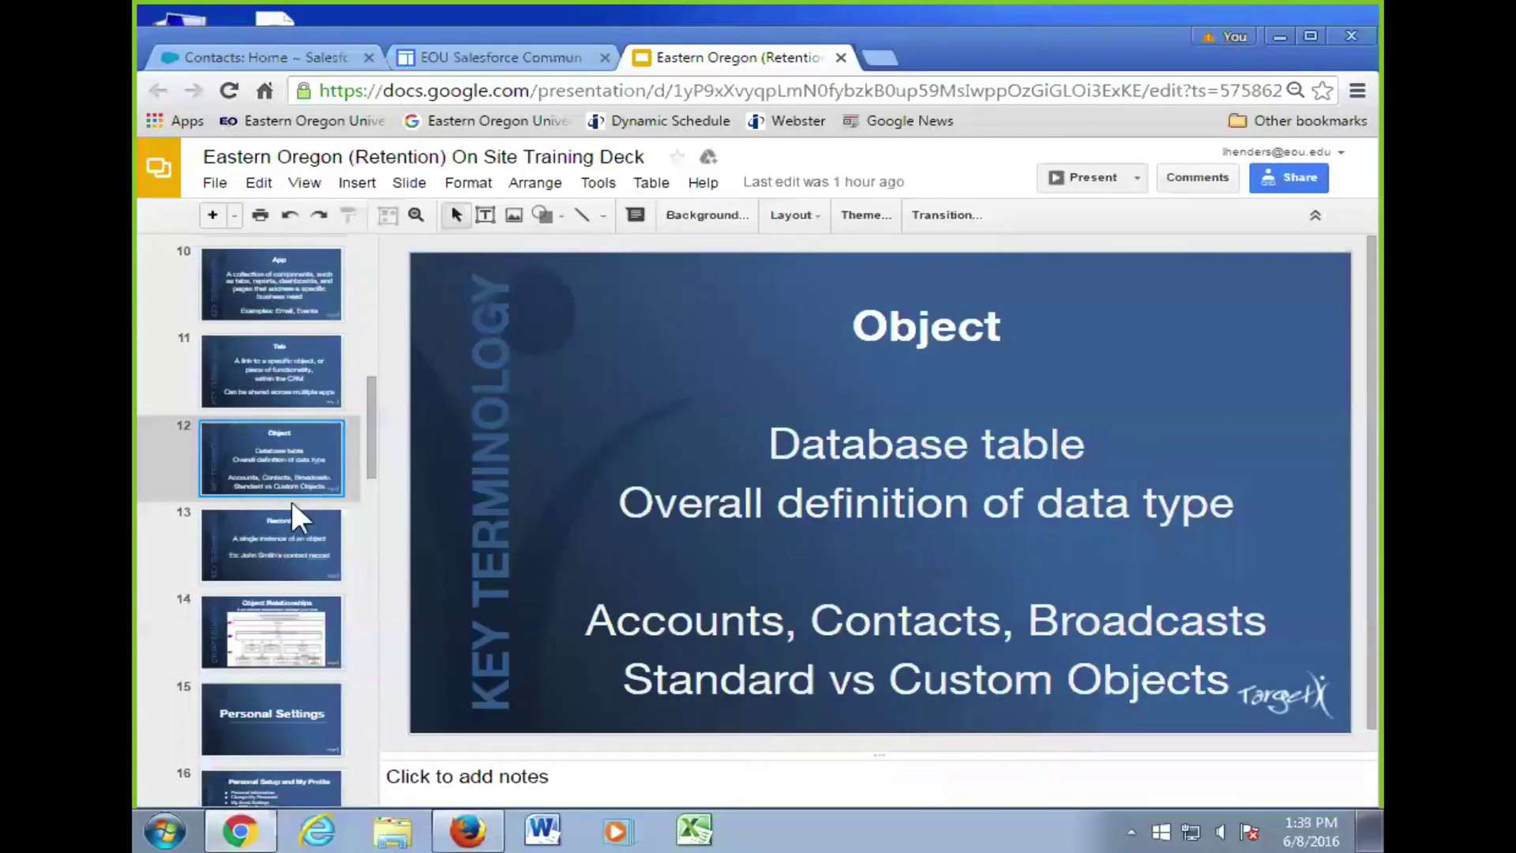
left_click(274, 525)
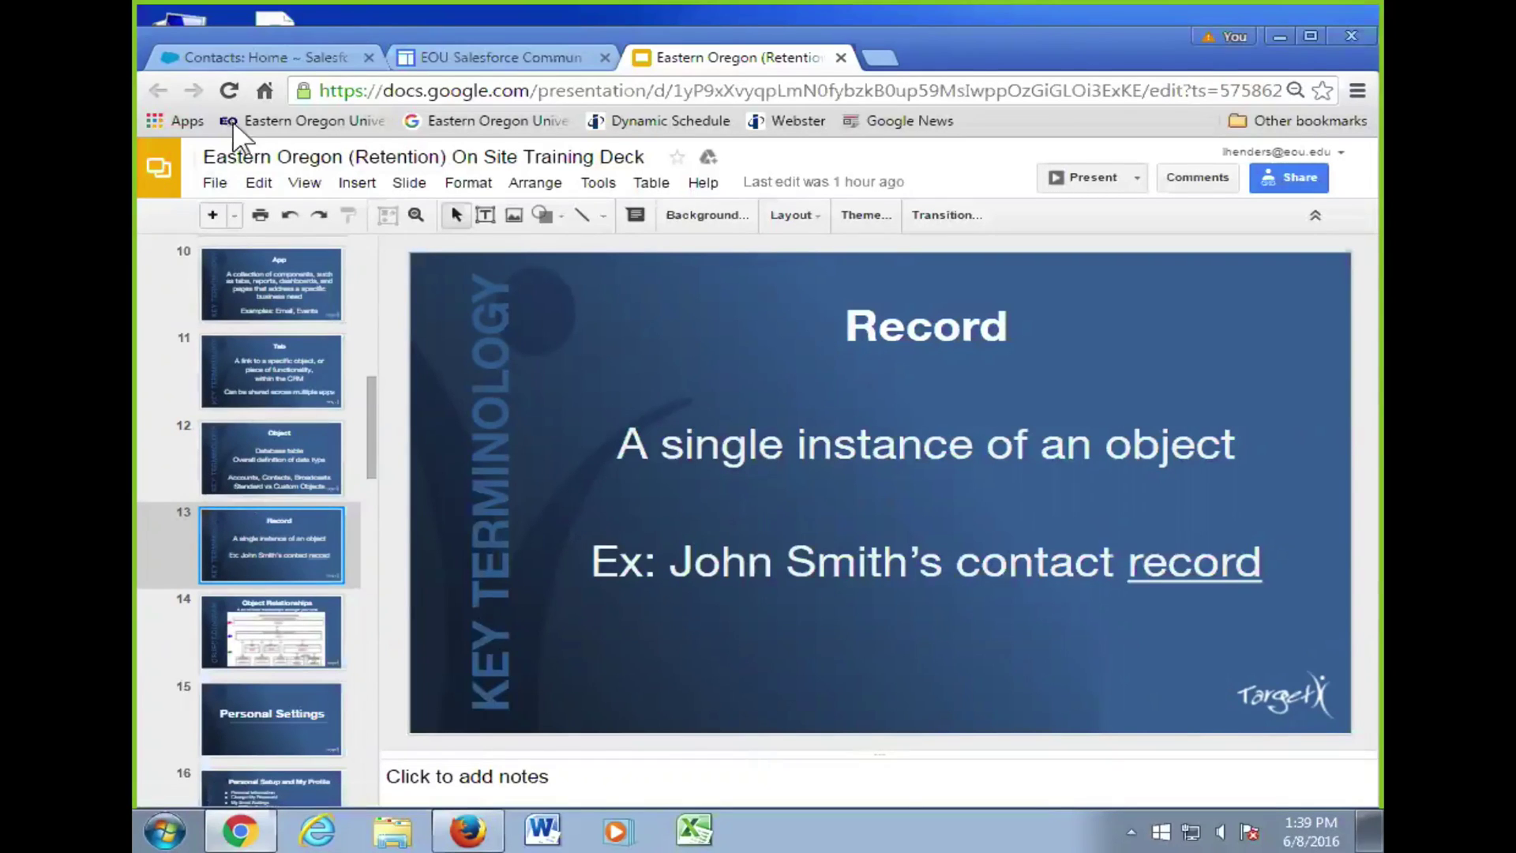
left_click(288, 55)
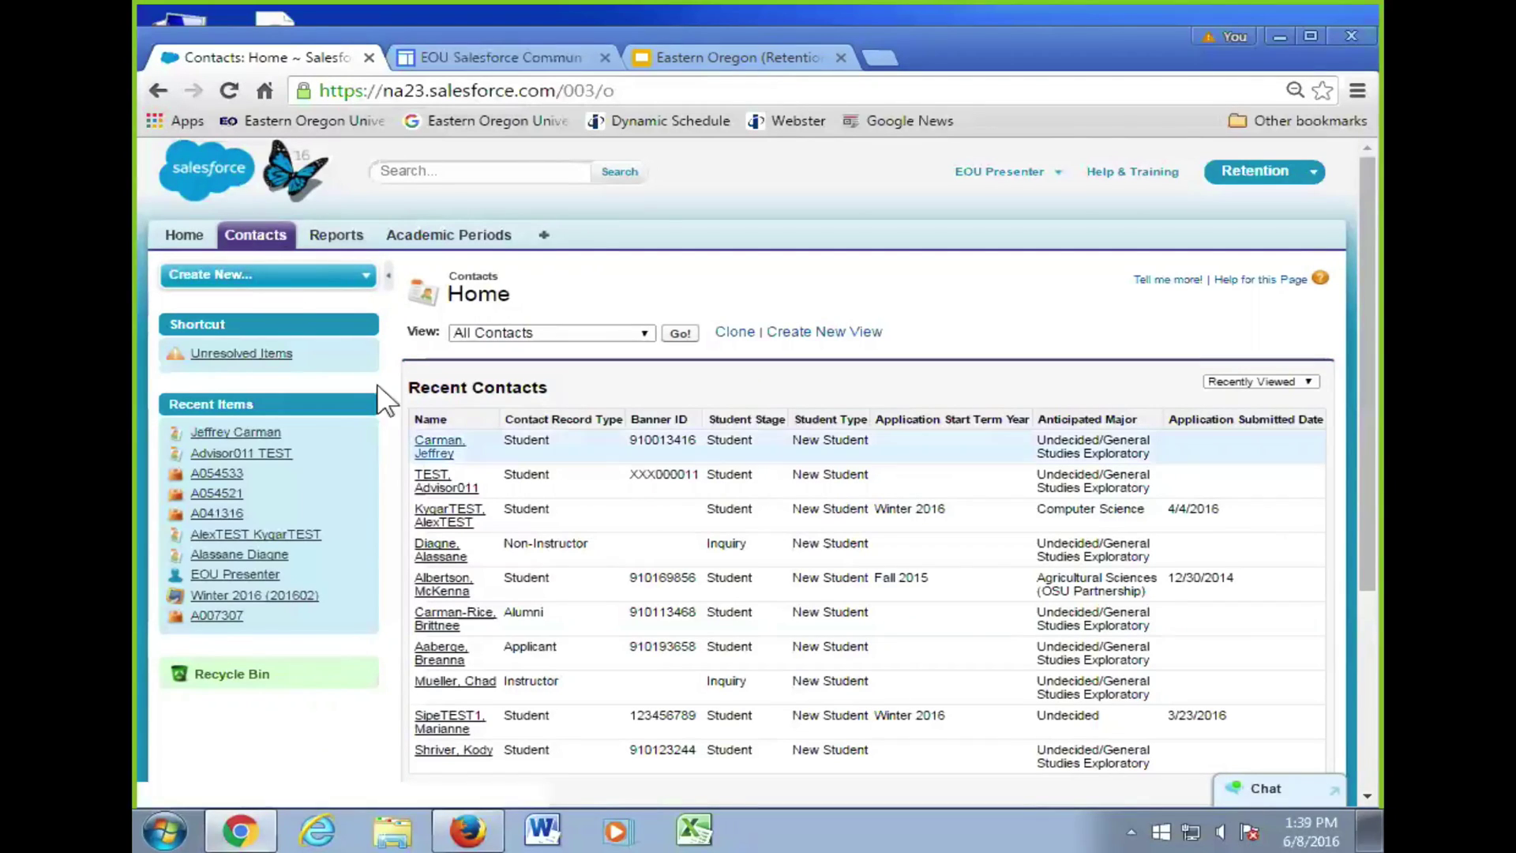
left_click(439, 451)
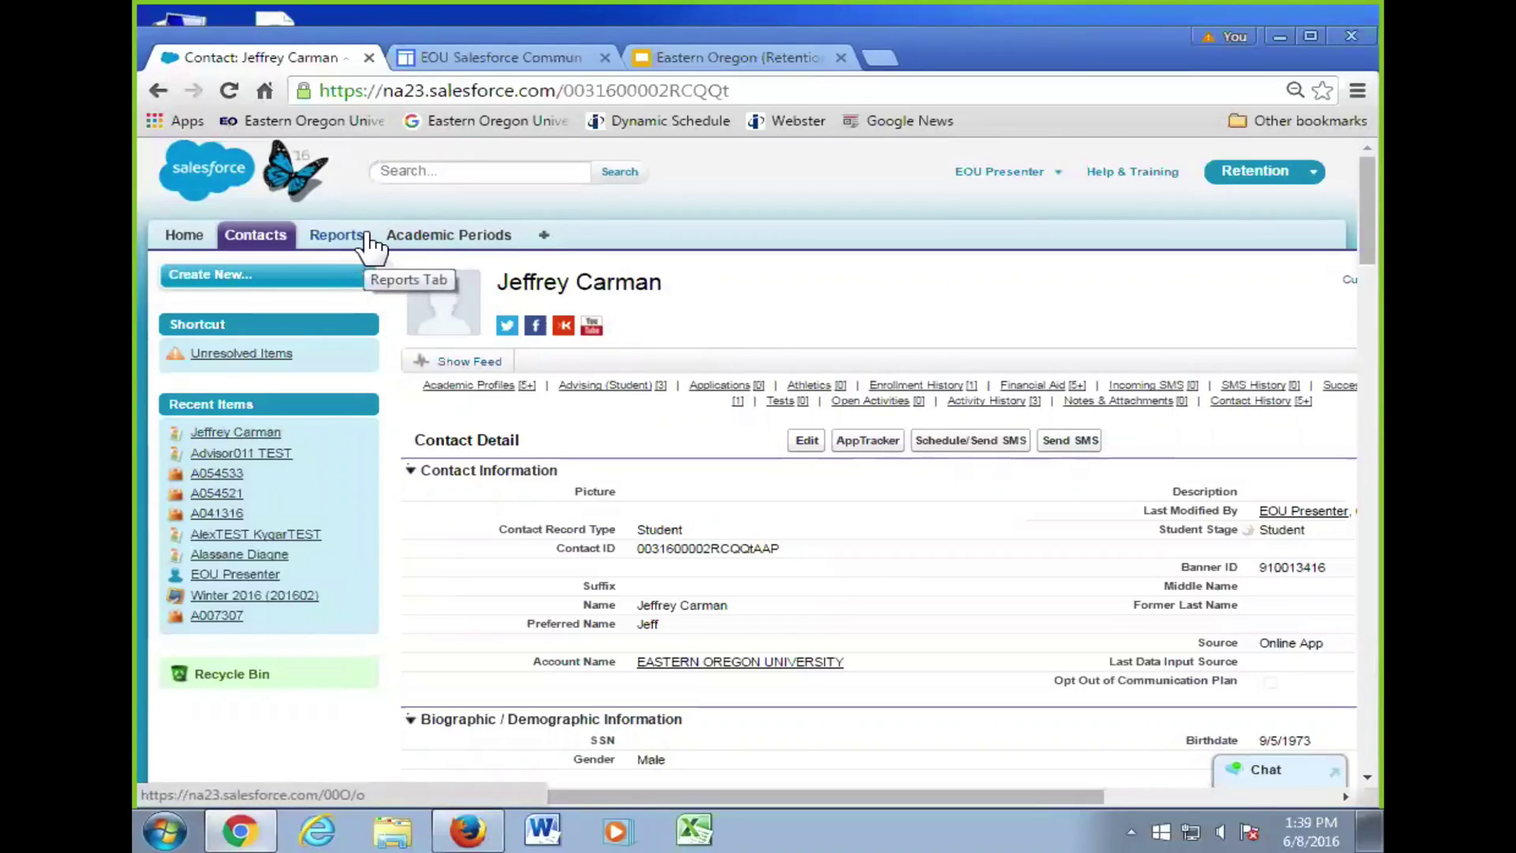
left_click(263, 238)
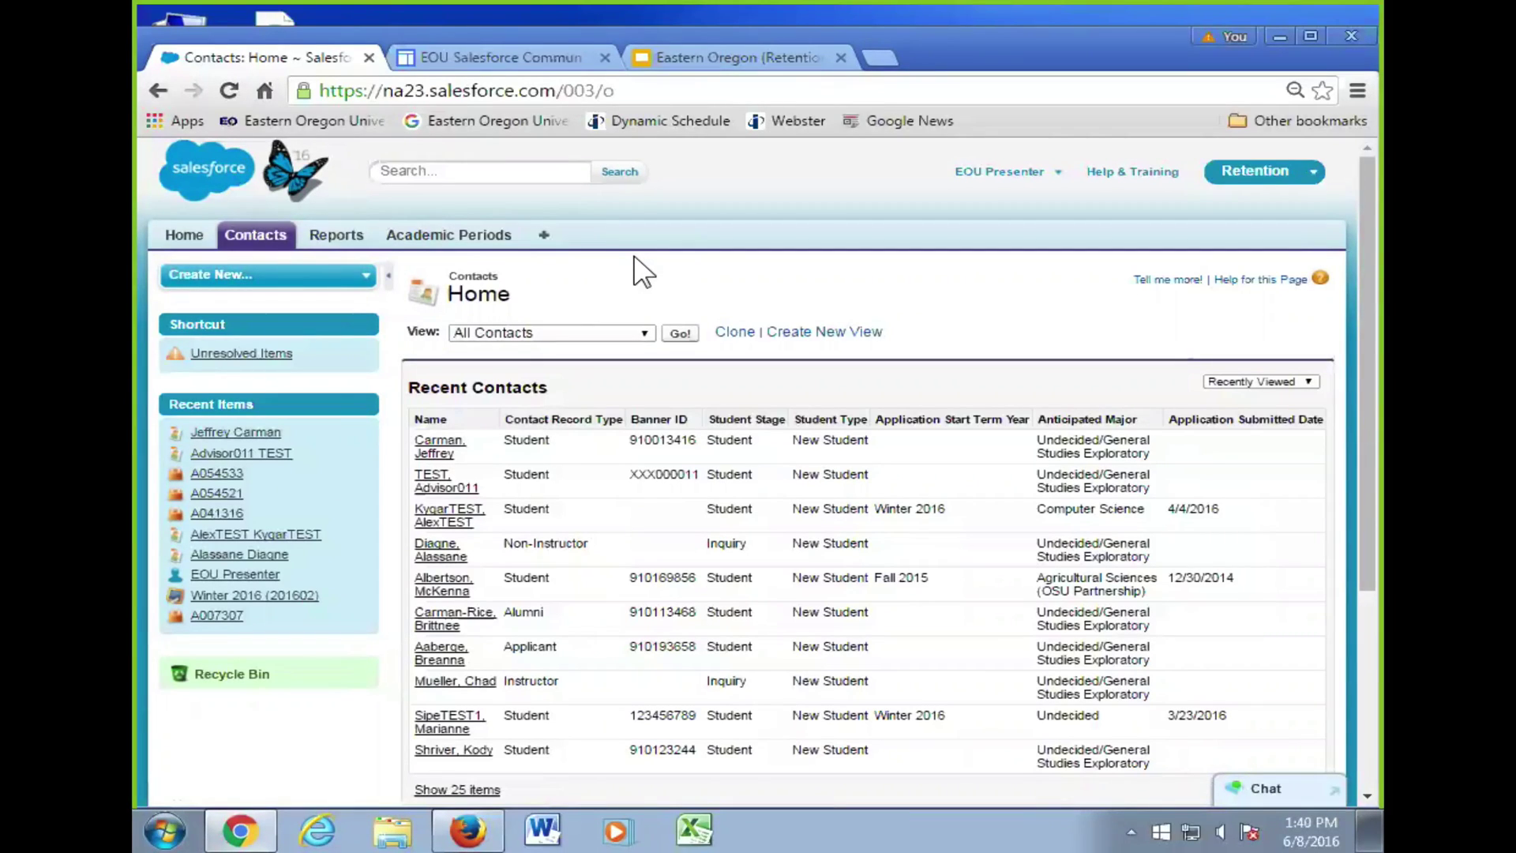
- Open the first student under Recent Contacts to view their Contact Detail page
left_click(436, 445)
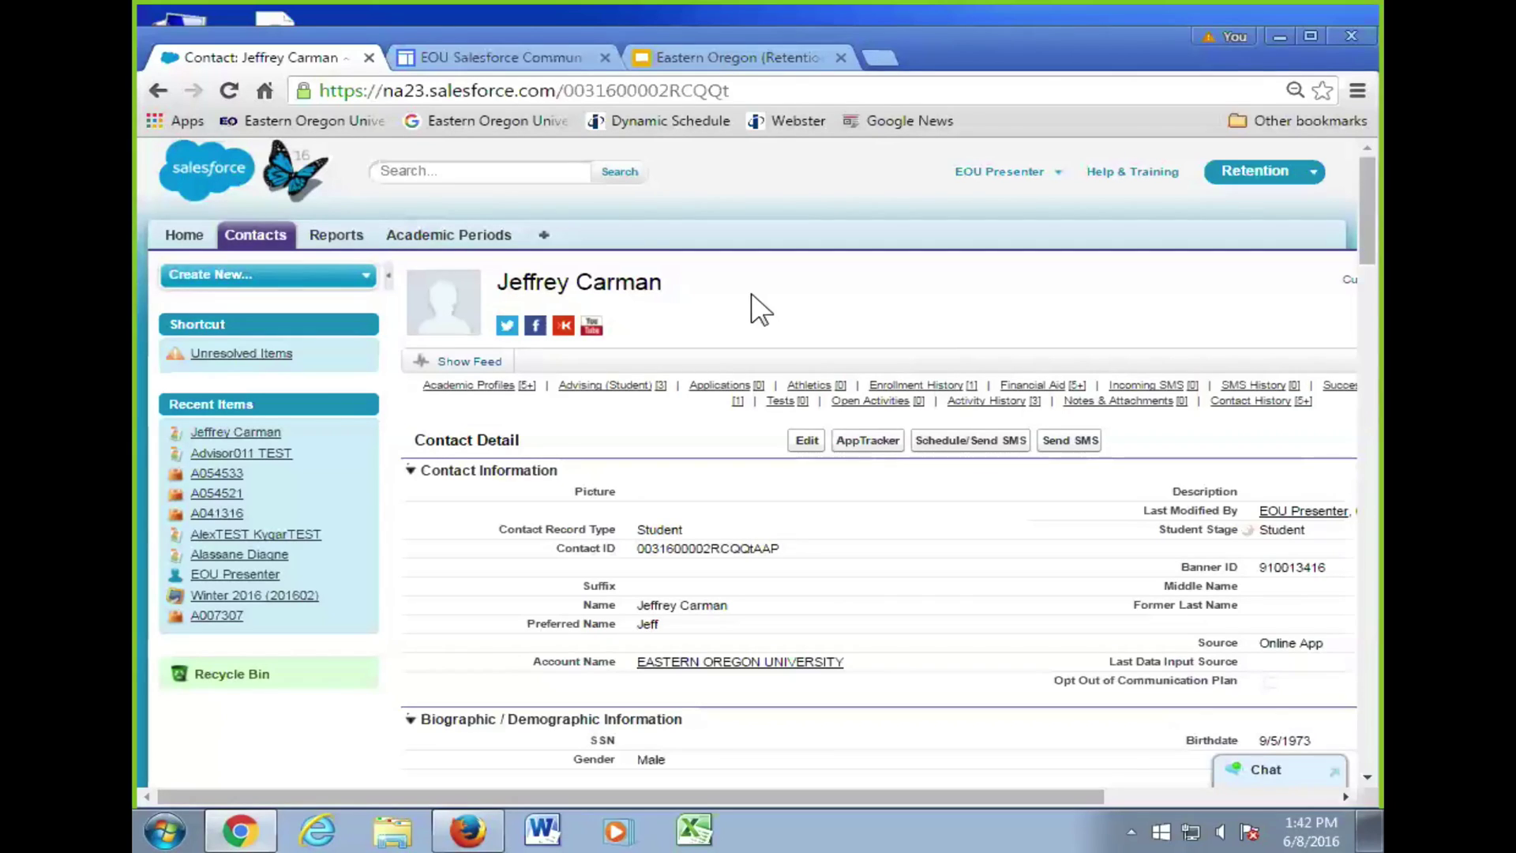
- Present slide 14, Object Relationships, full-screen and dismiss the presenter view tip
left_click(692, 56)
scroll(275, 506, "down", 3)
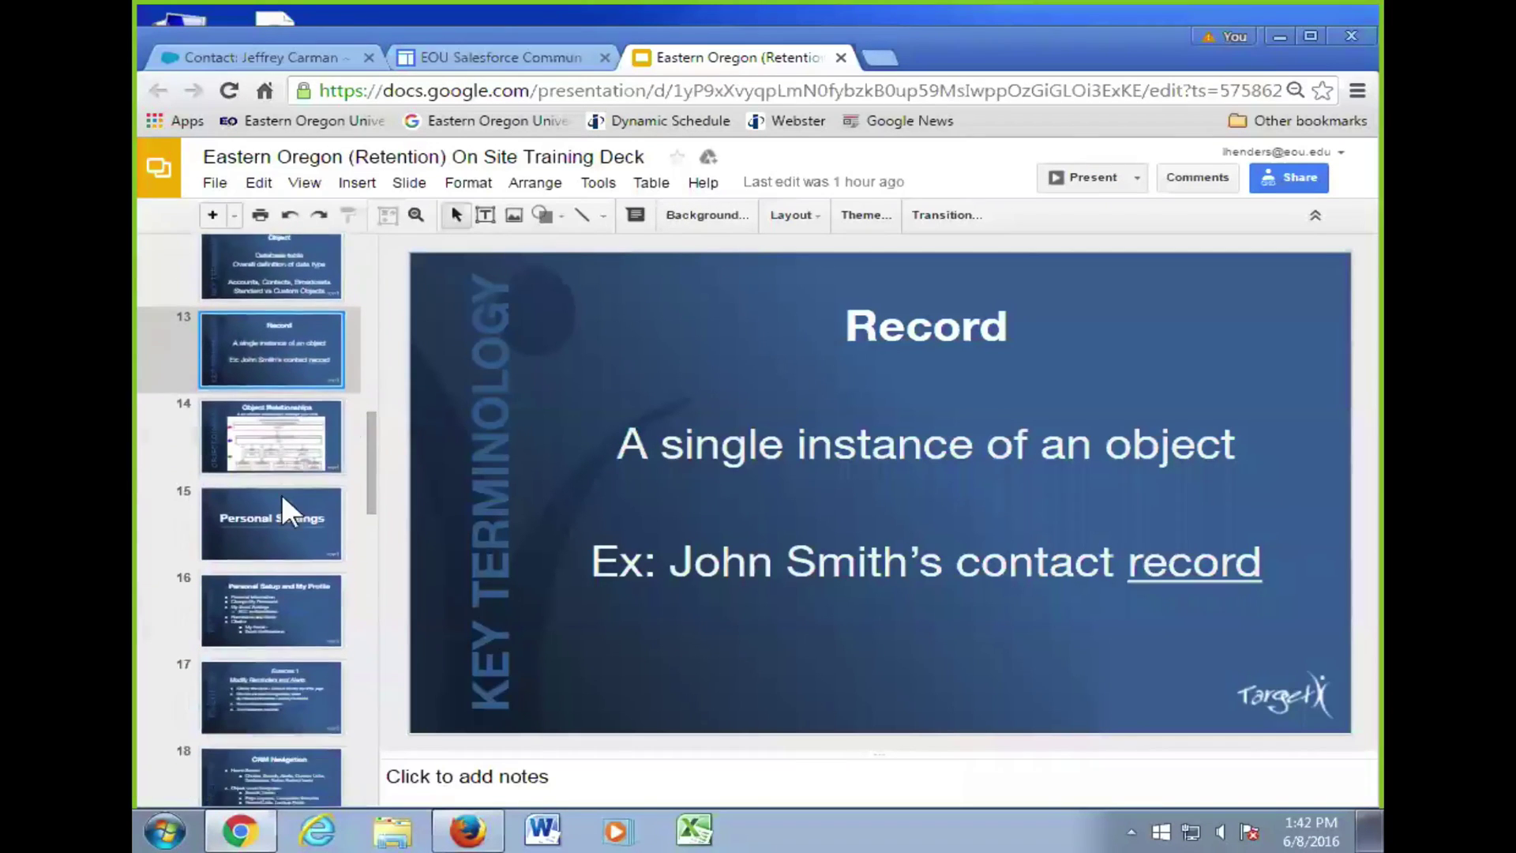
scroll(279, 439, "down", 1)
left_click(278, 314)
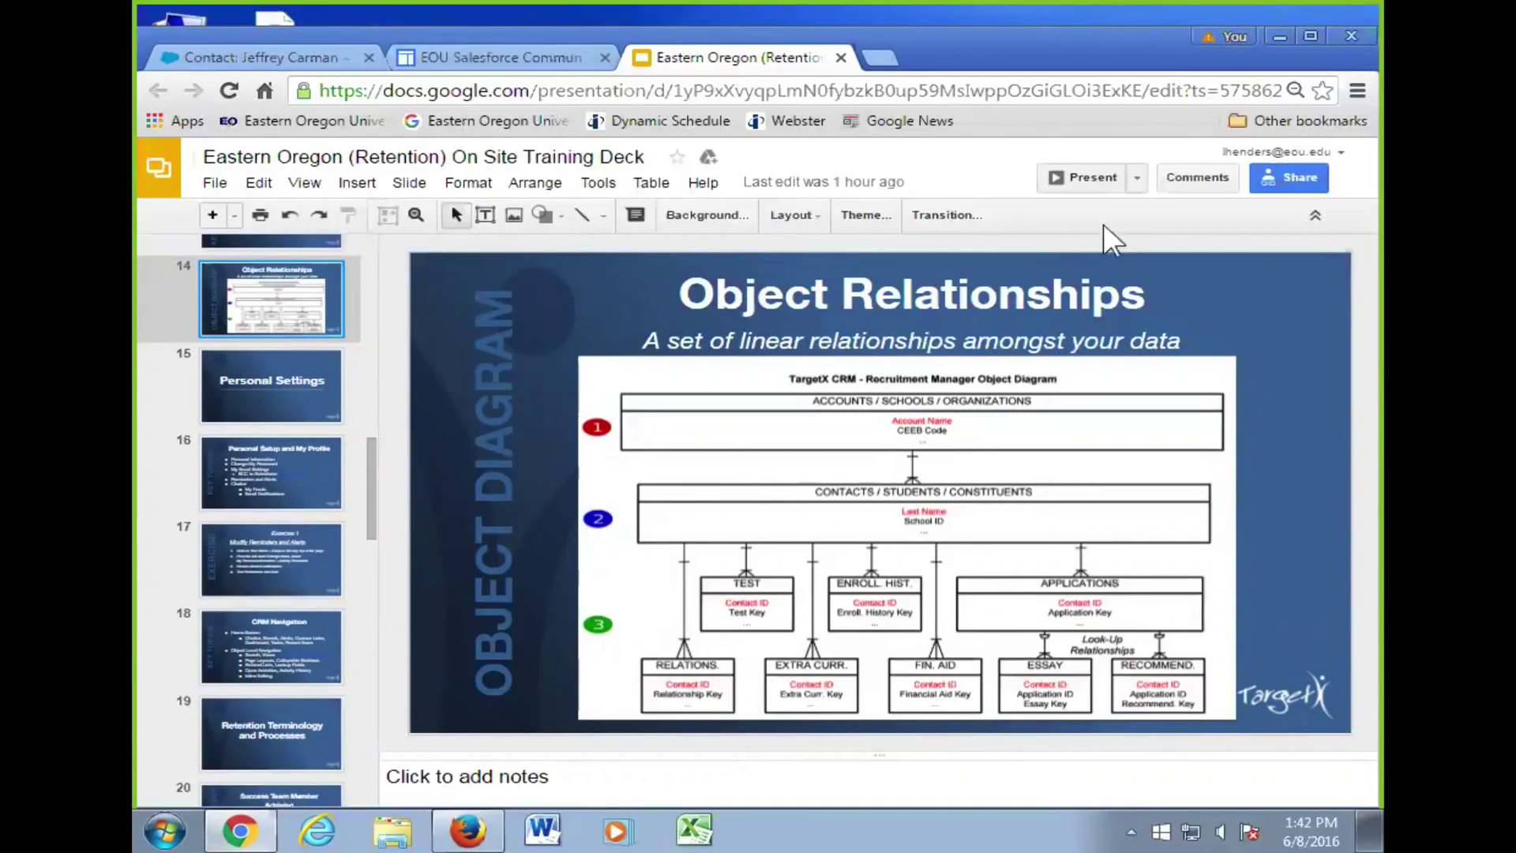
left_click(1082, 179)
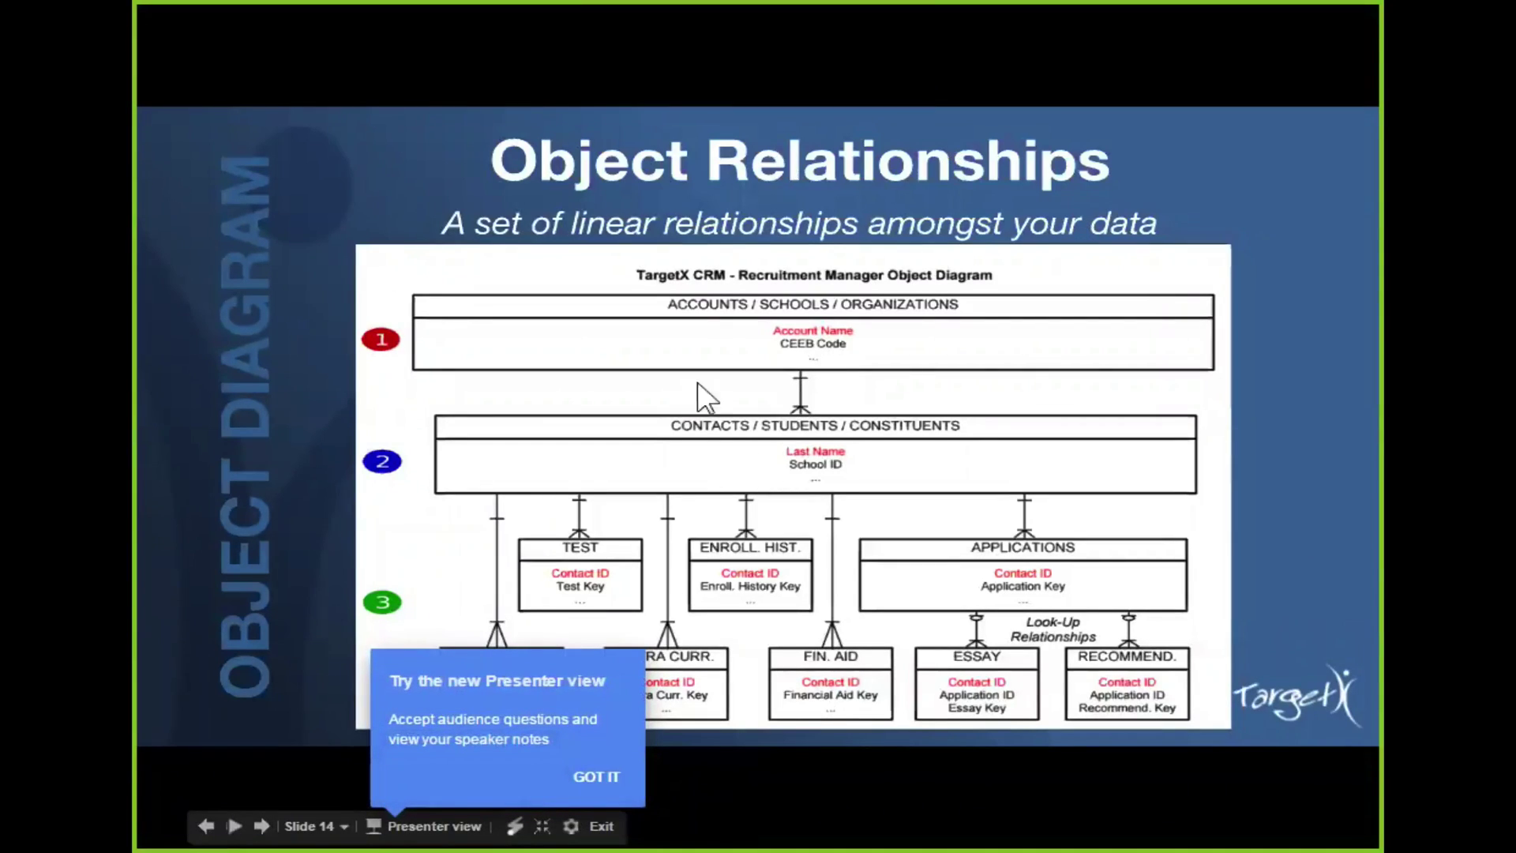
left_click(609, 780)
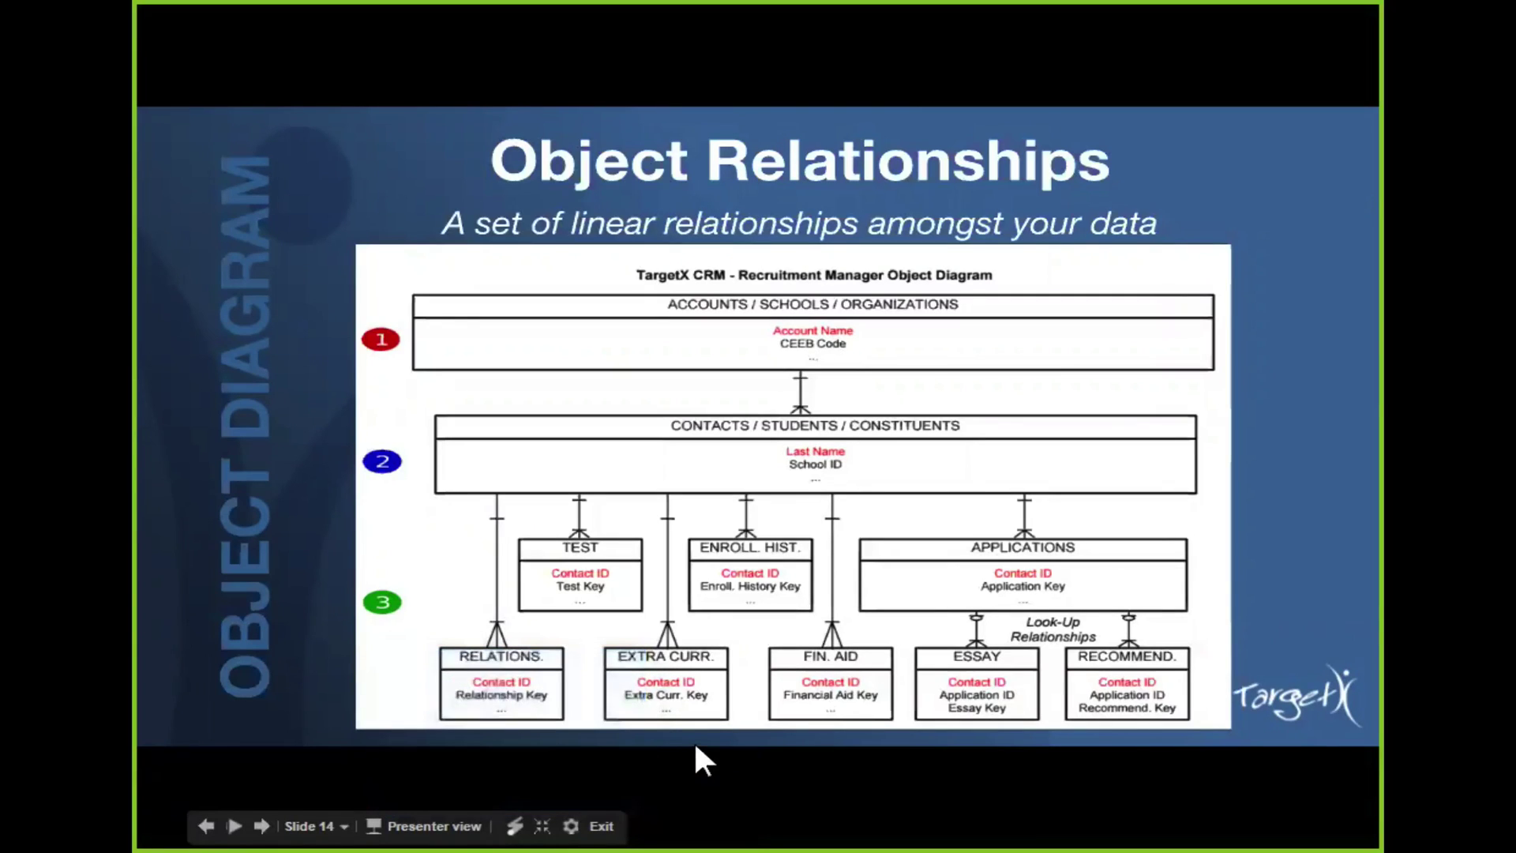
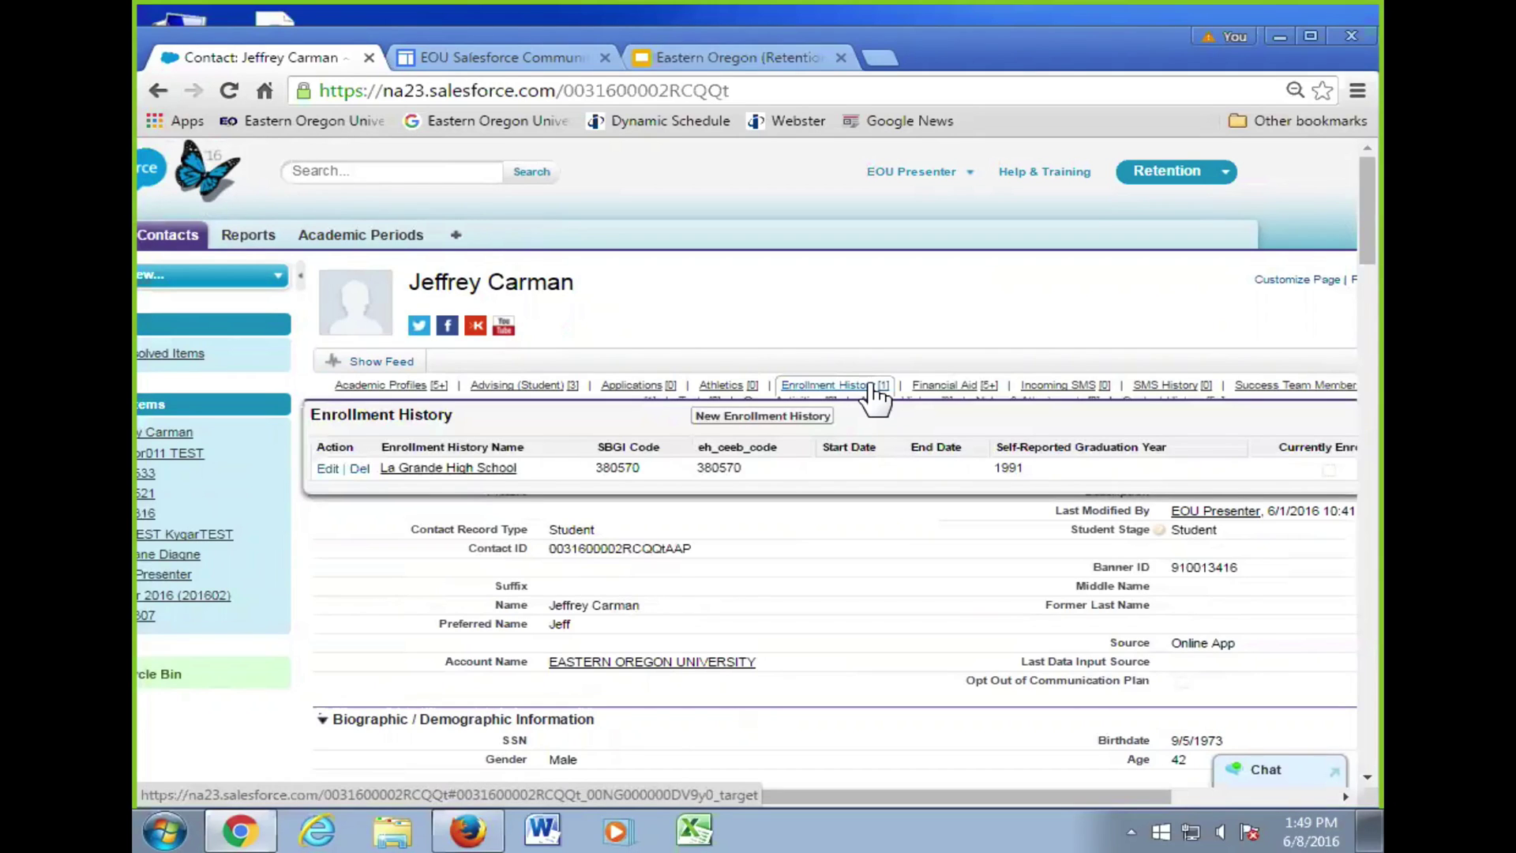
- Glance at the deck, return to the contact record, then bring up the Object Relationships slide
mouse_move(947, 389)
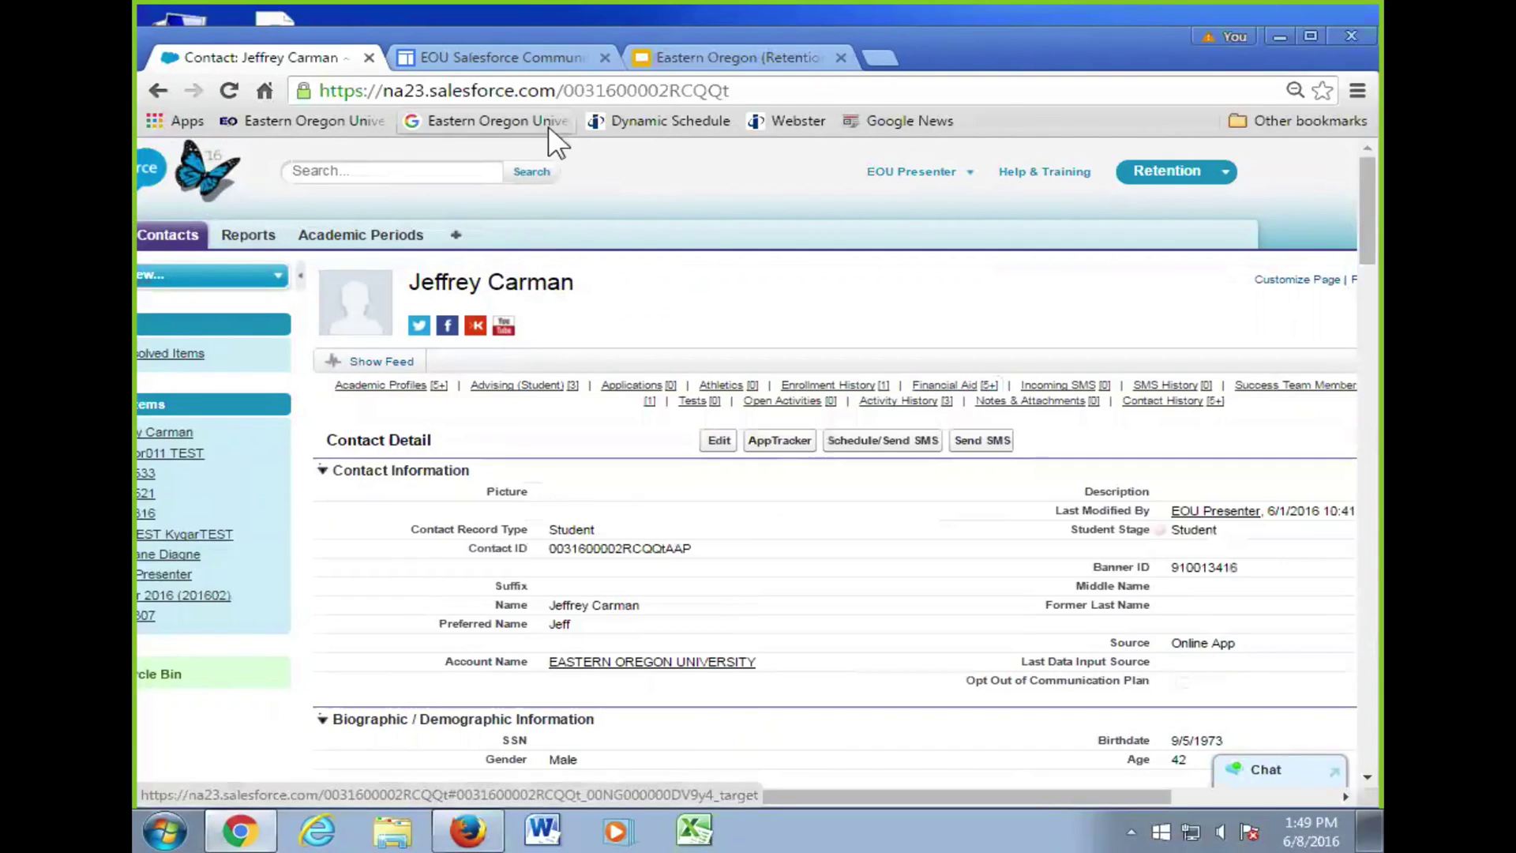
left_click(682, 59)
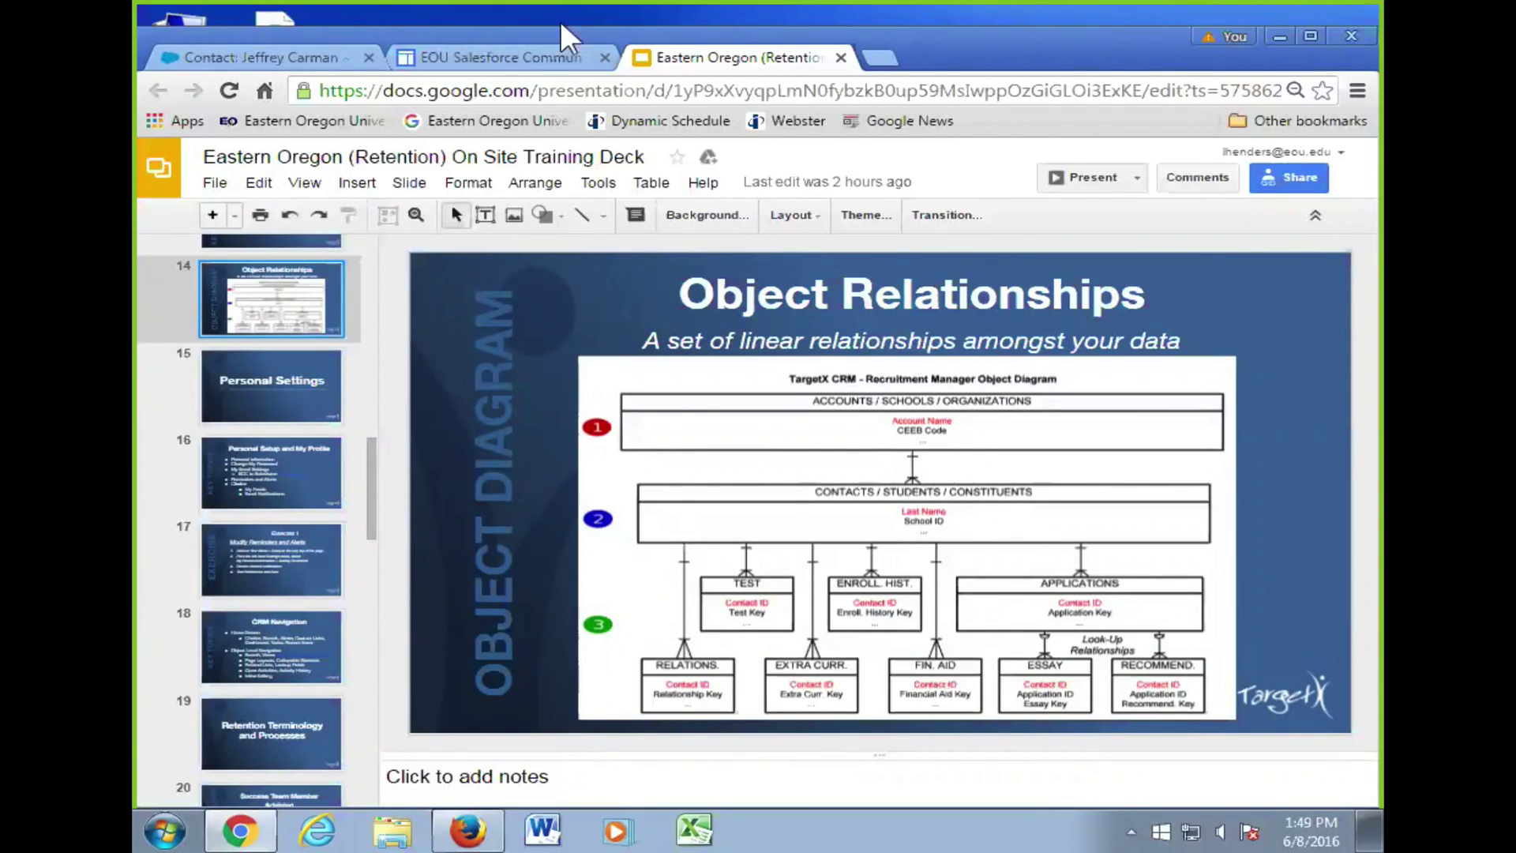
left_click(268, 56)
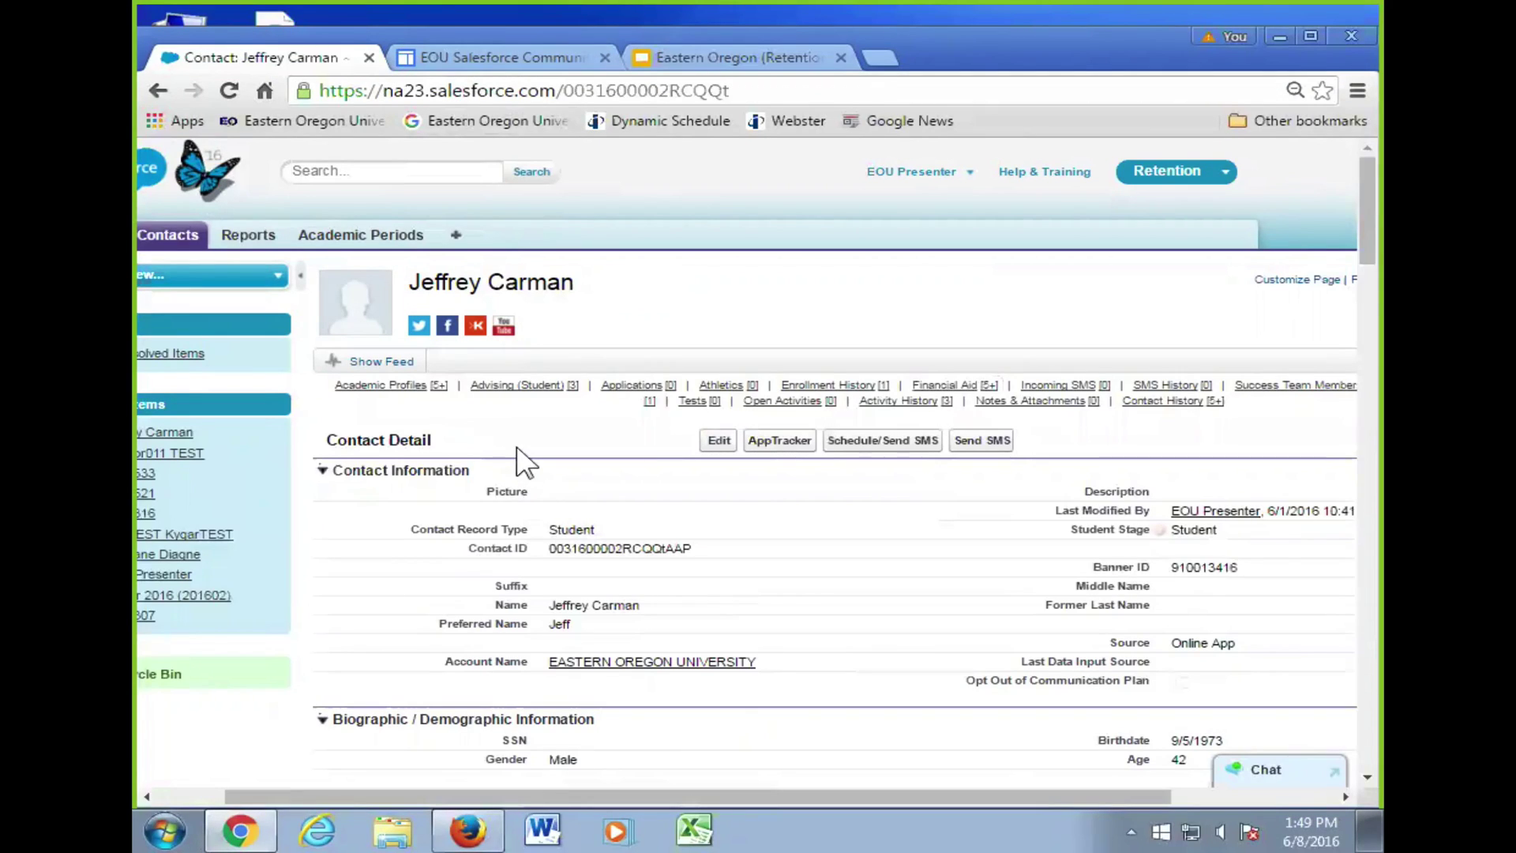
mouse_move(617, 395)
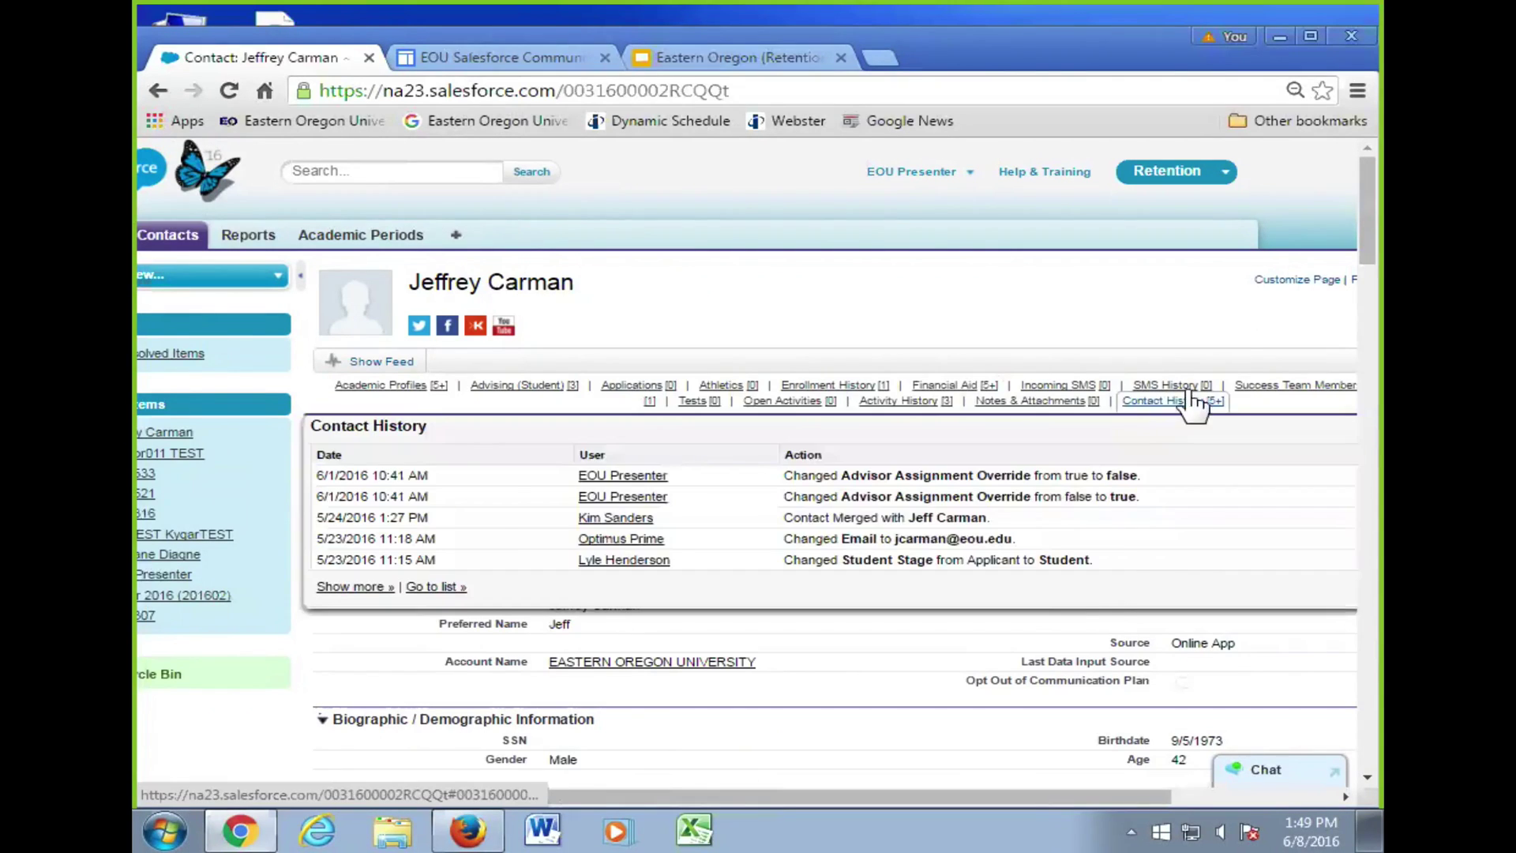
mouse_move(1261, 385)
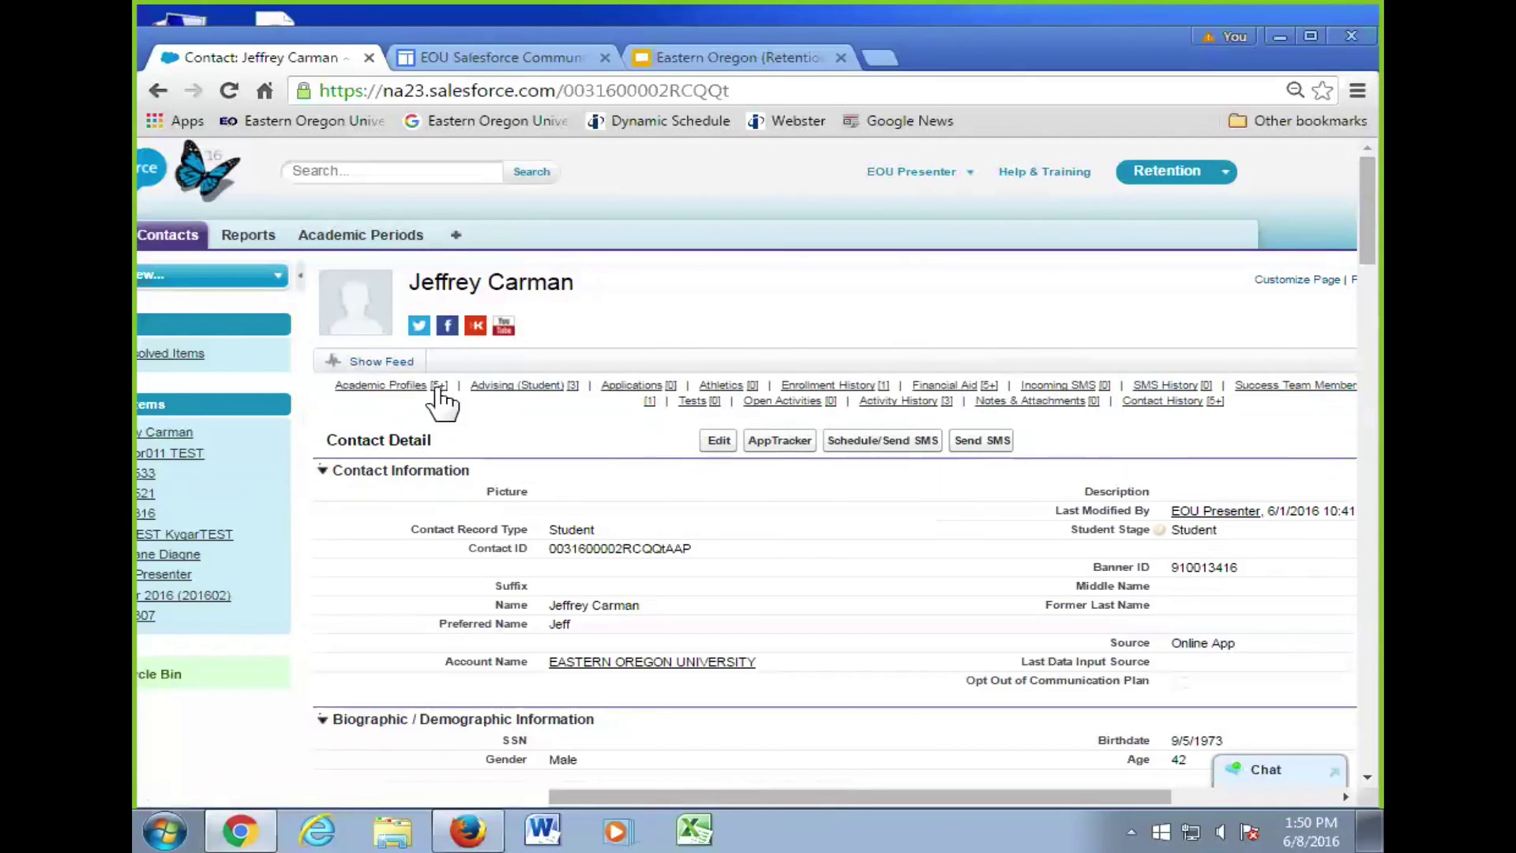
mouse_move(435, 391)
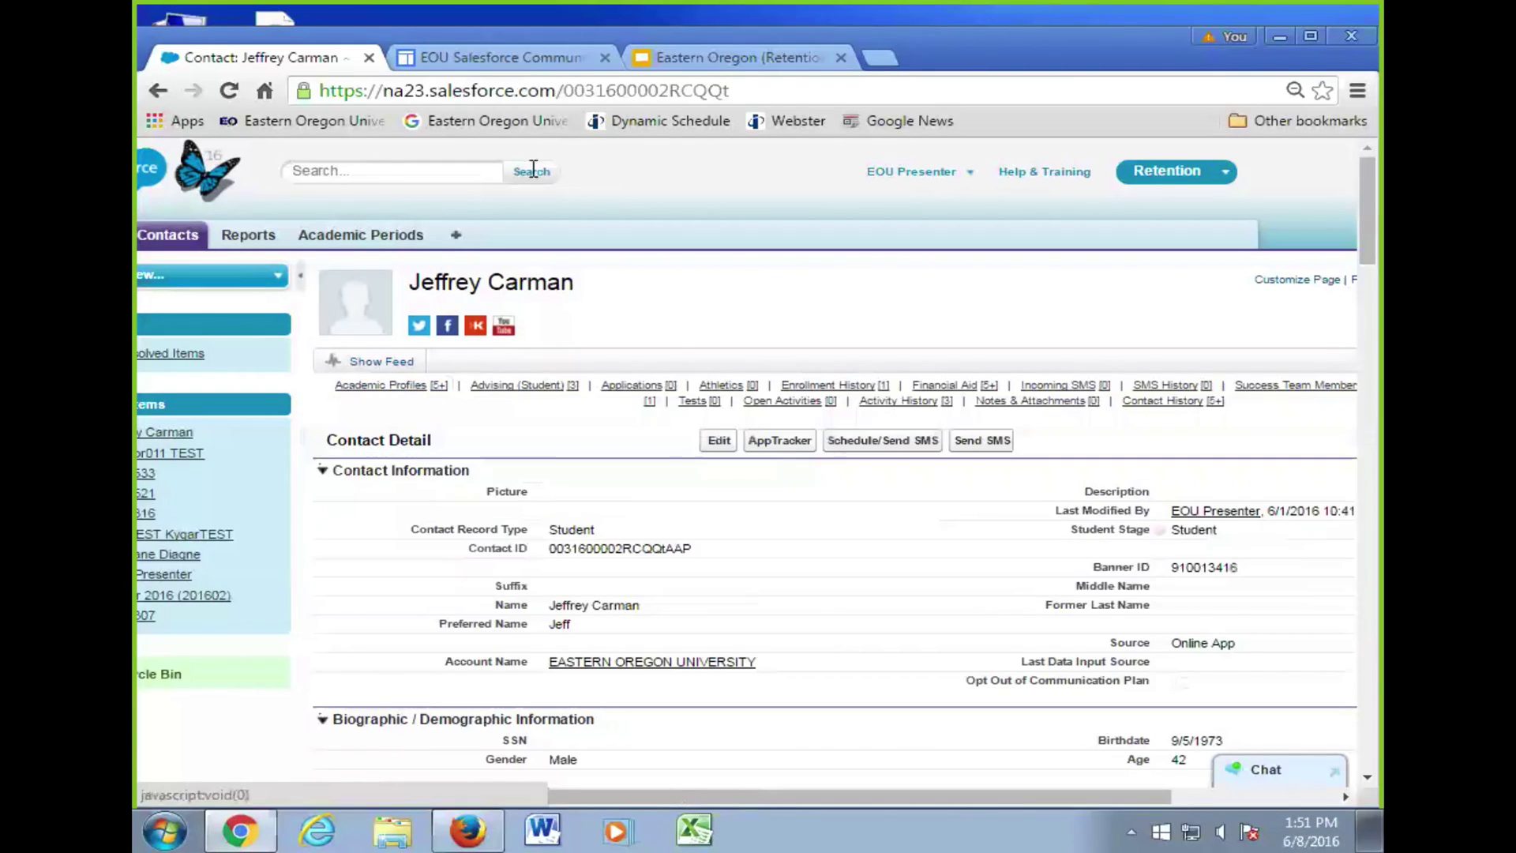
left_click(711, 56)
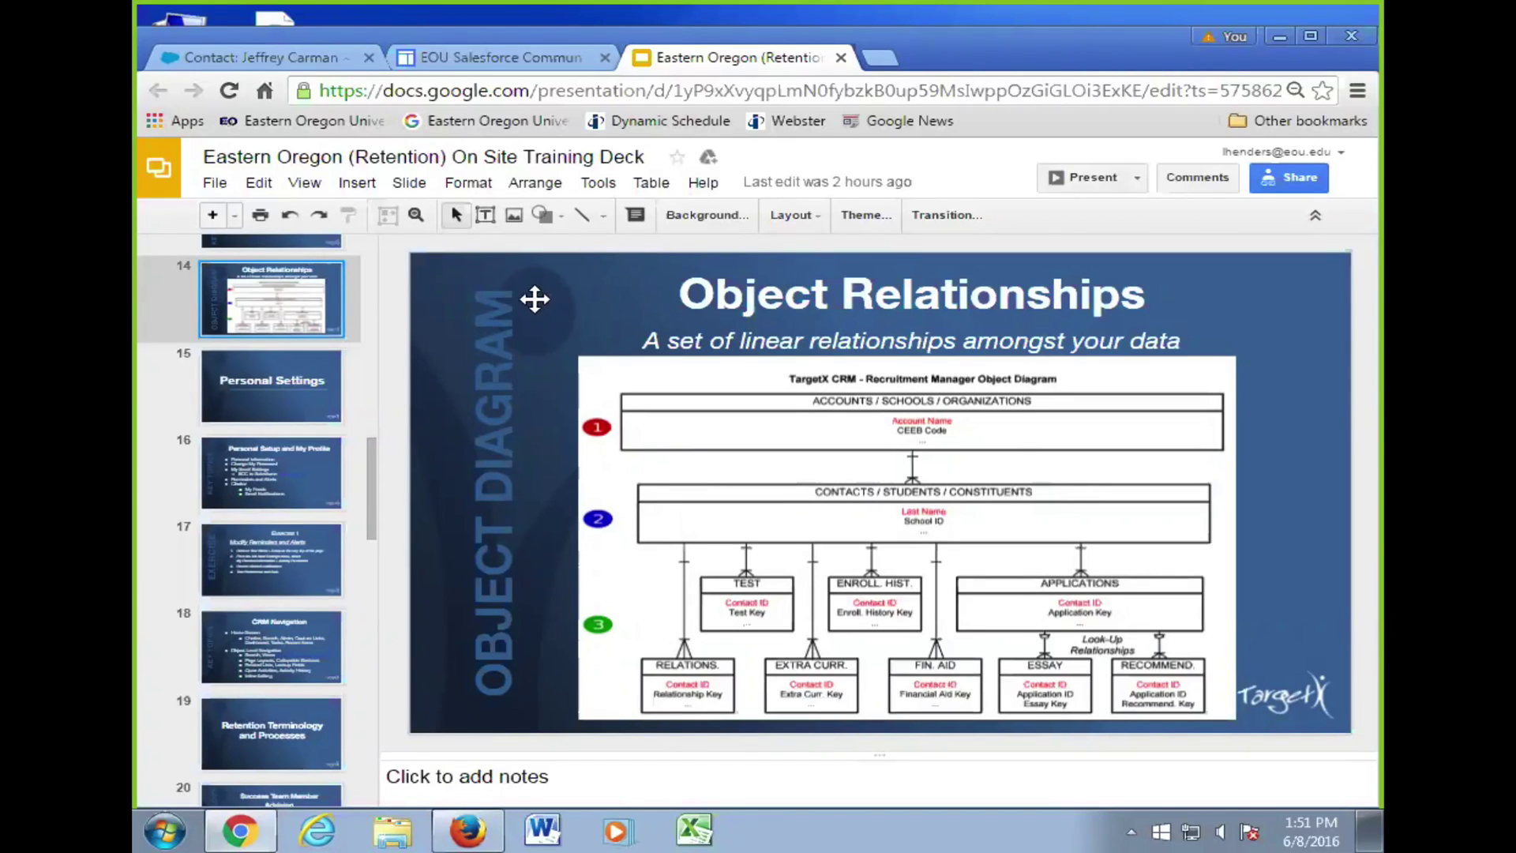
- Advance the deck to slide 16, Personal Setup and My Profile, then return to the contact record
left_click(281, 418)
left_click(360, 472)
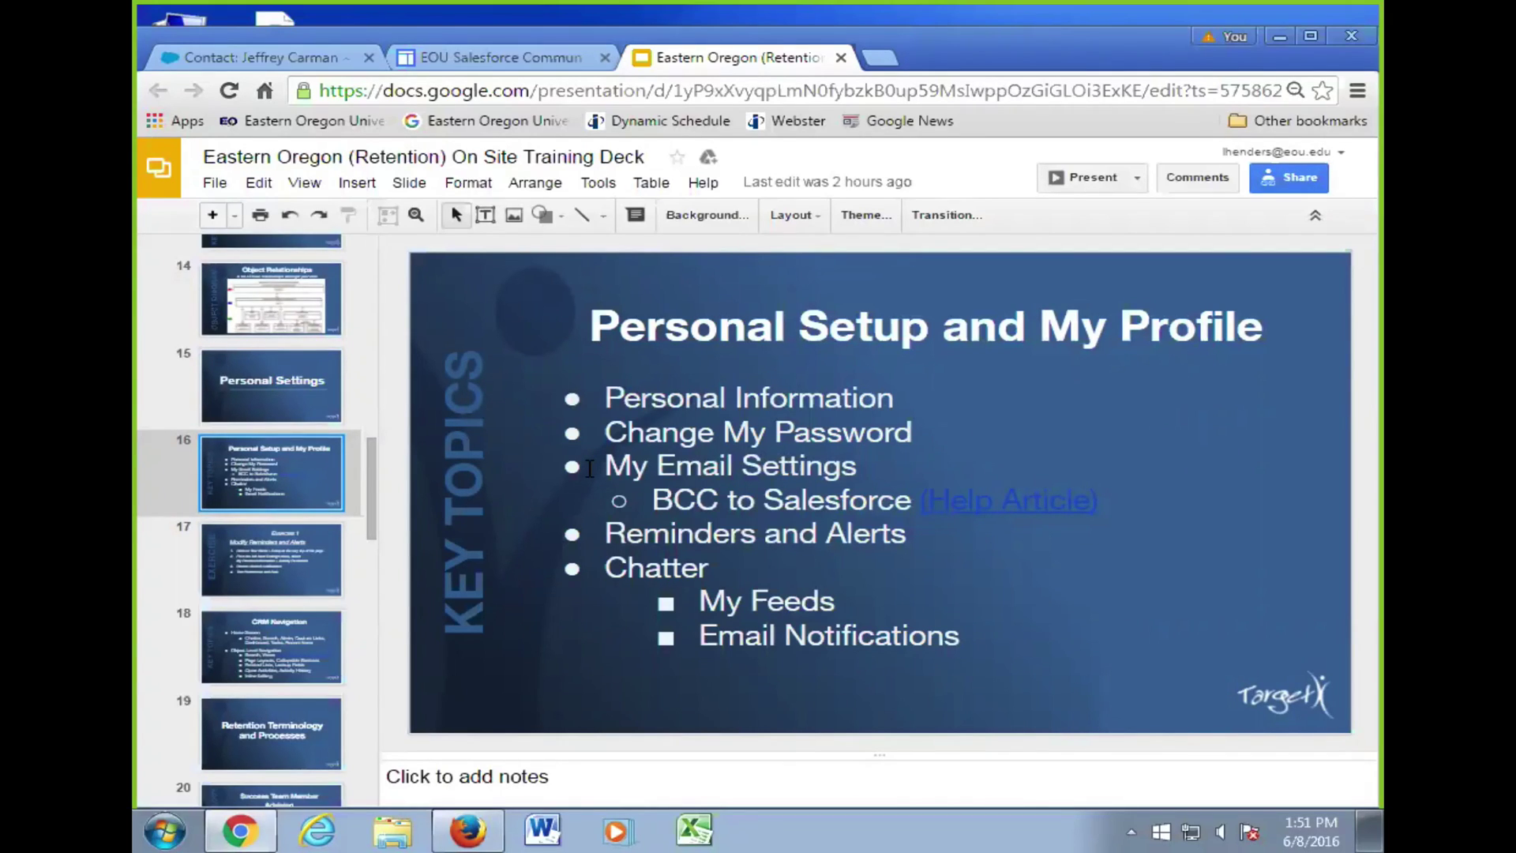
left_click(251, 60)
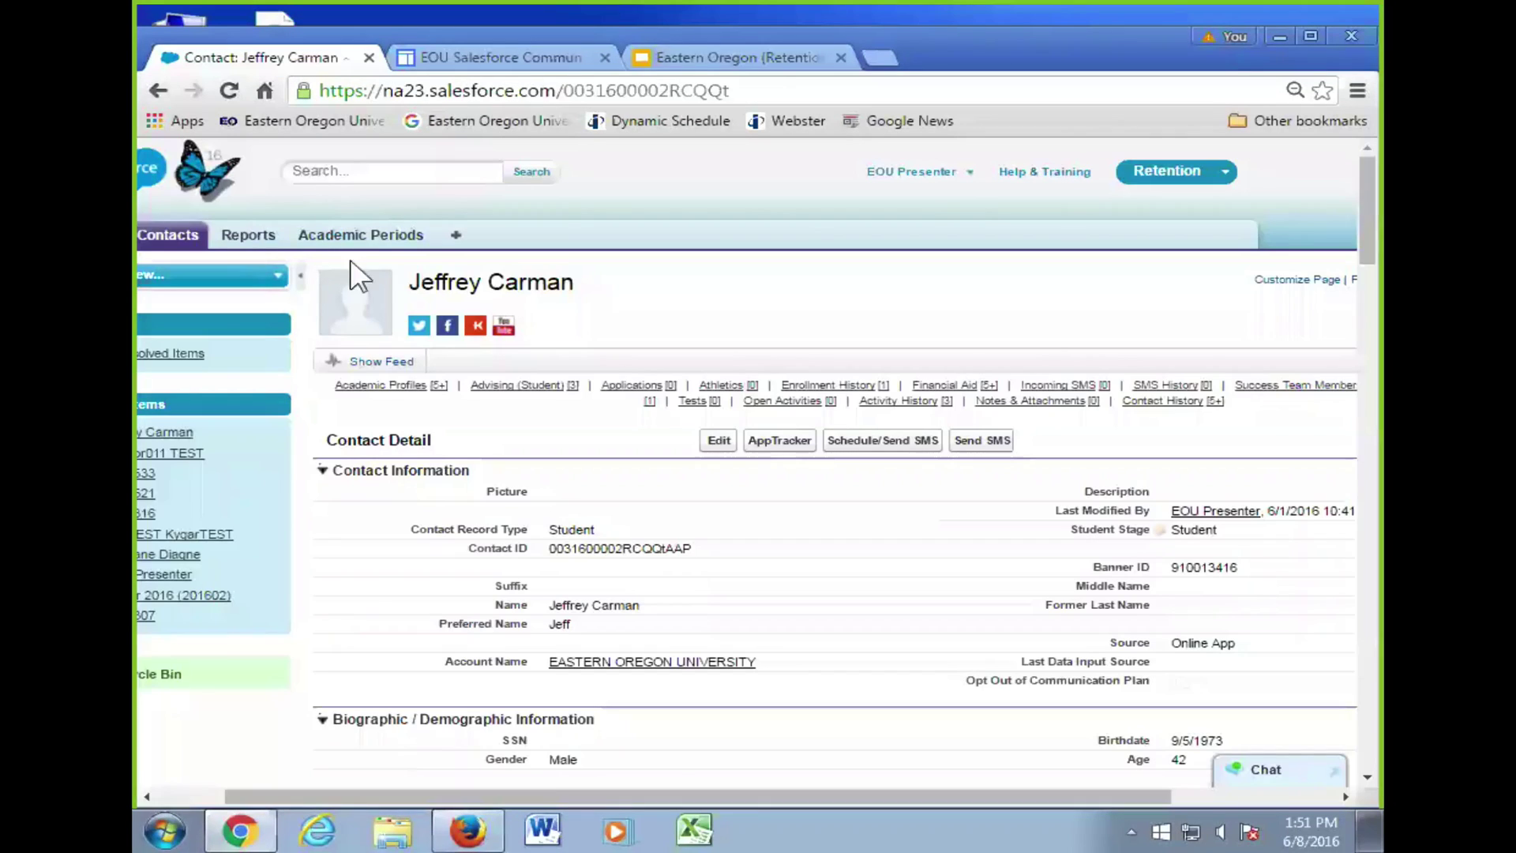
- Scroll the contact page back left and go to the Home dashboard of applicant charts
left_click_drag(347, 794, 264, 791)
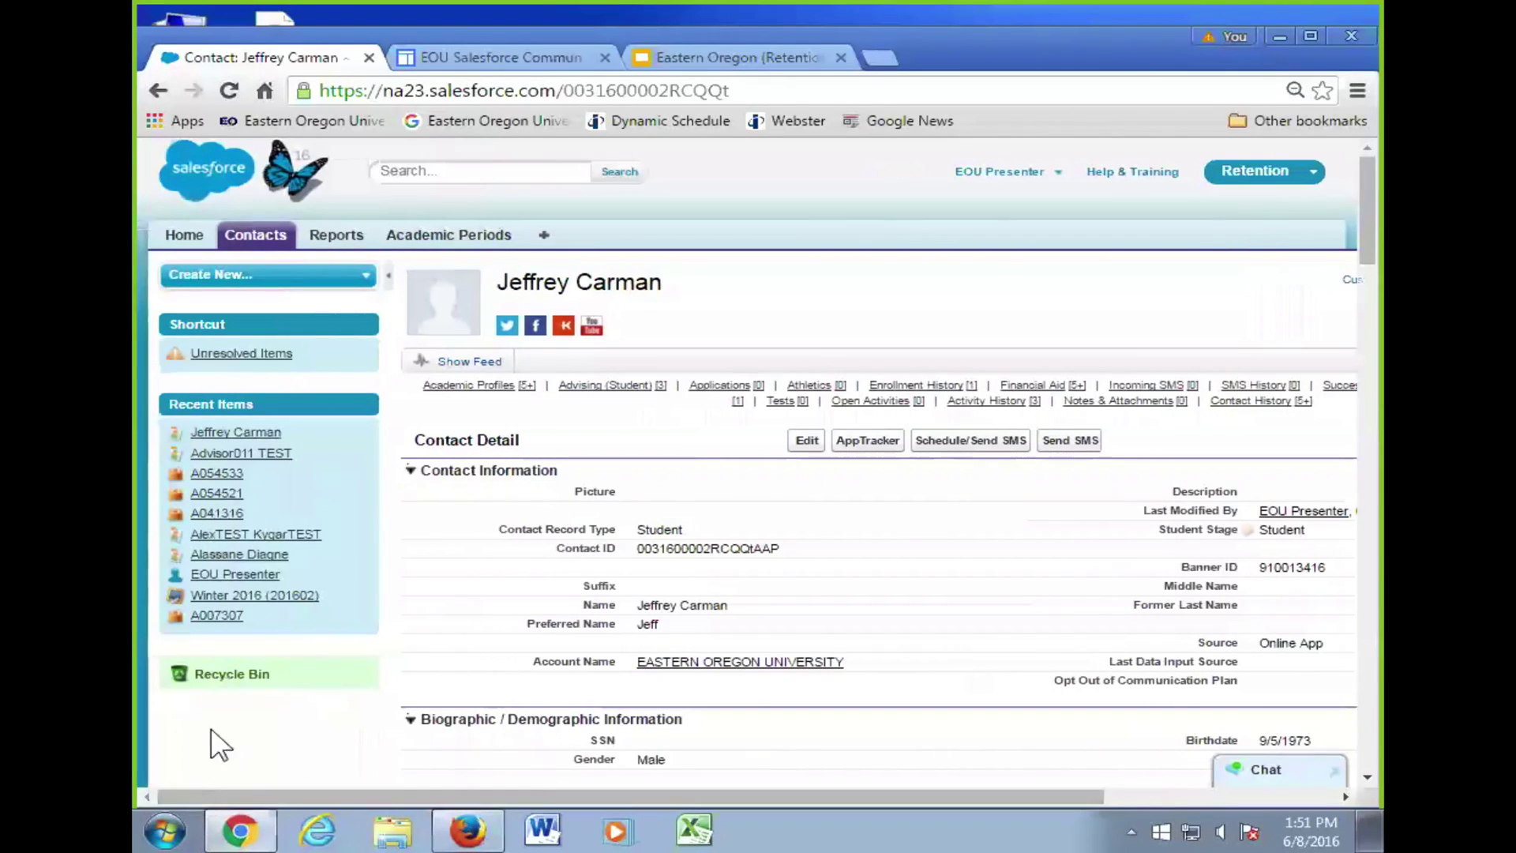
left_click(180, 233)
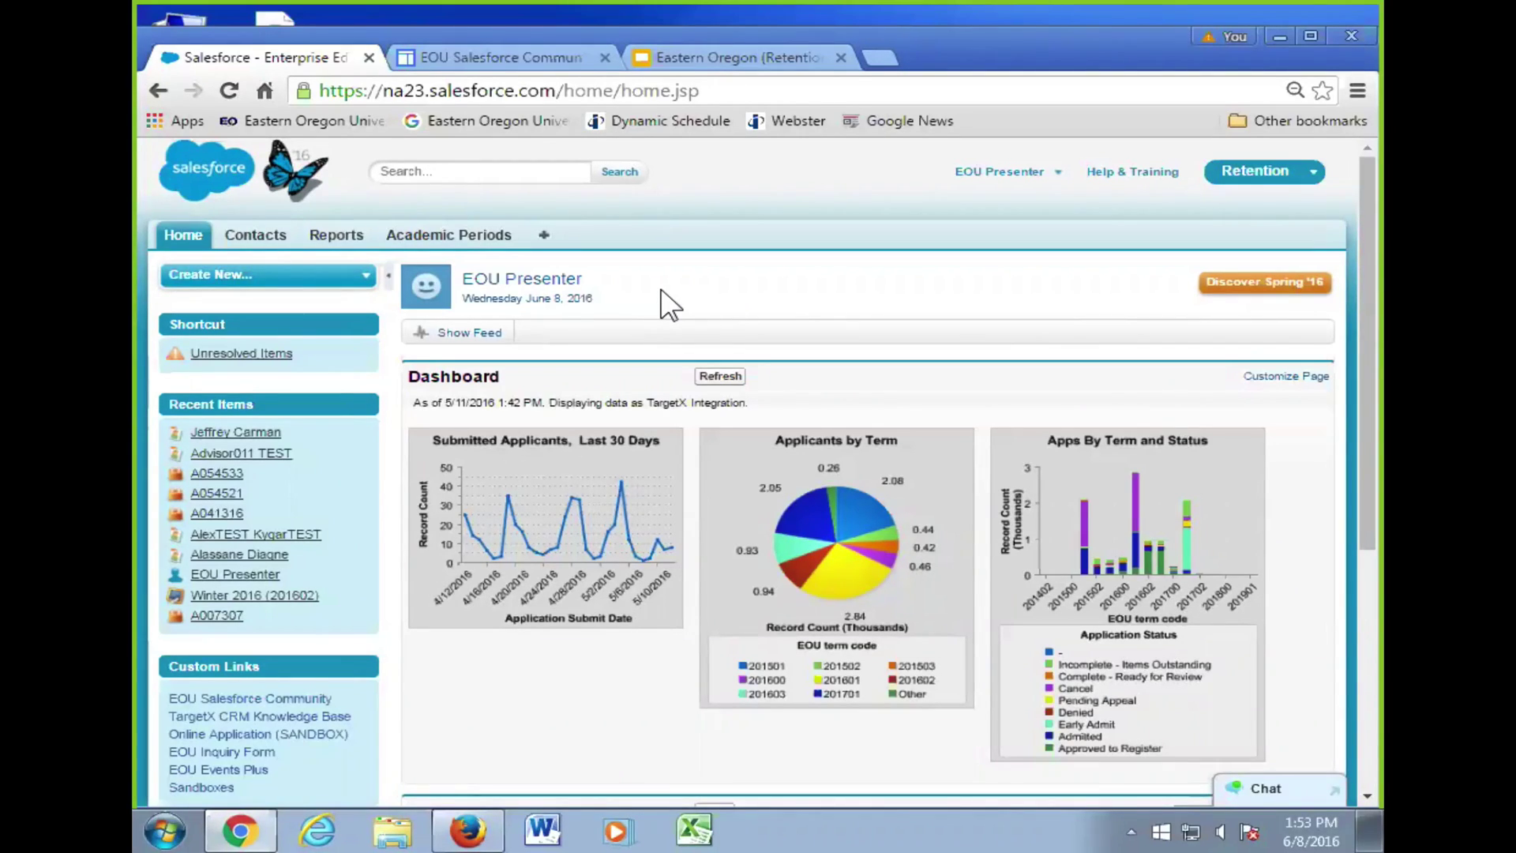
- From Contacts, search for a contact's full name, returning one Instructor and one Student match
left_click(280, 239)
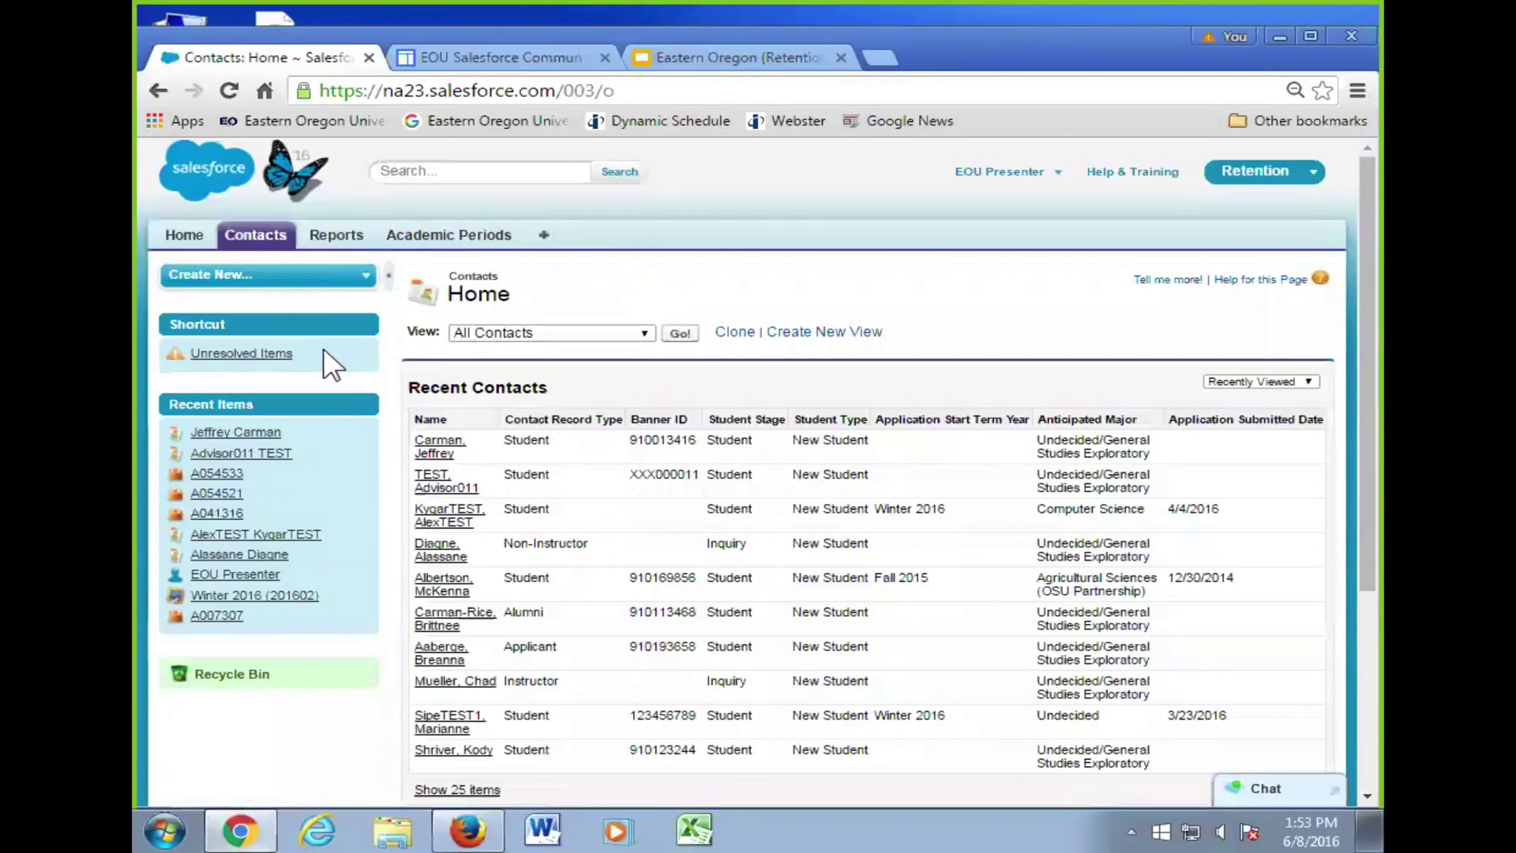
left_click(257, 241)
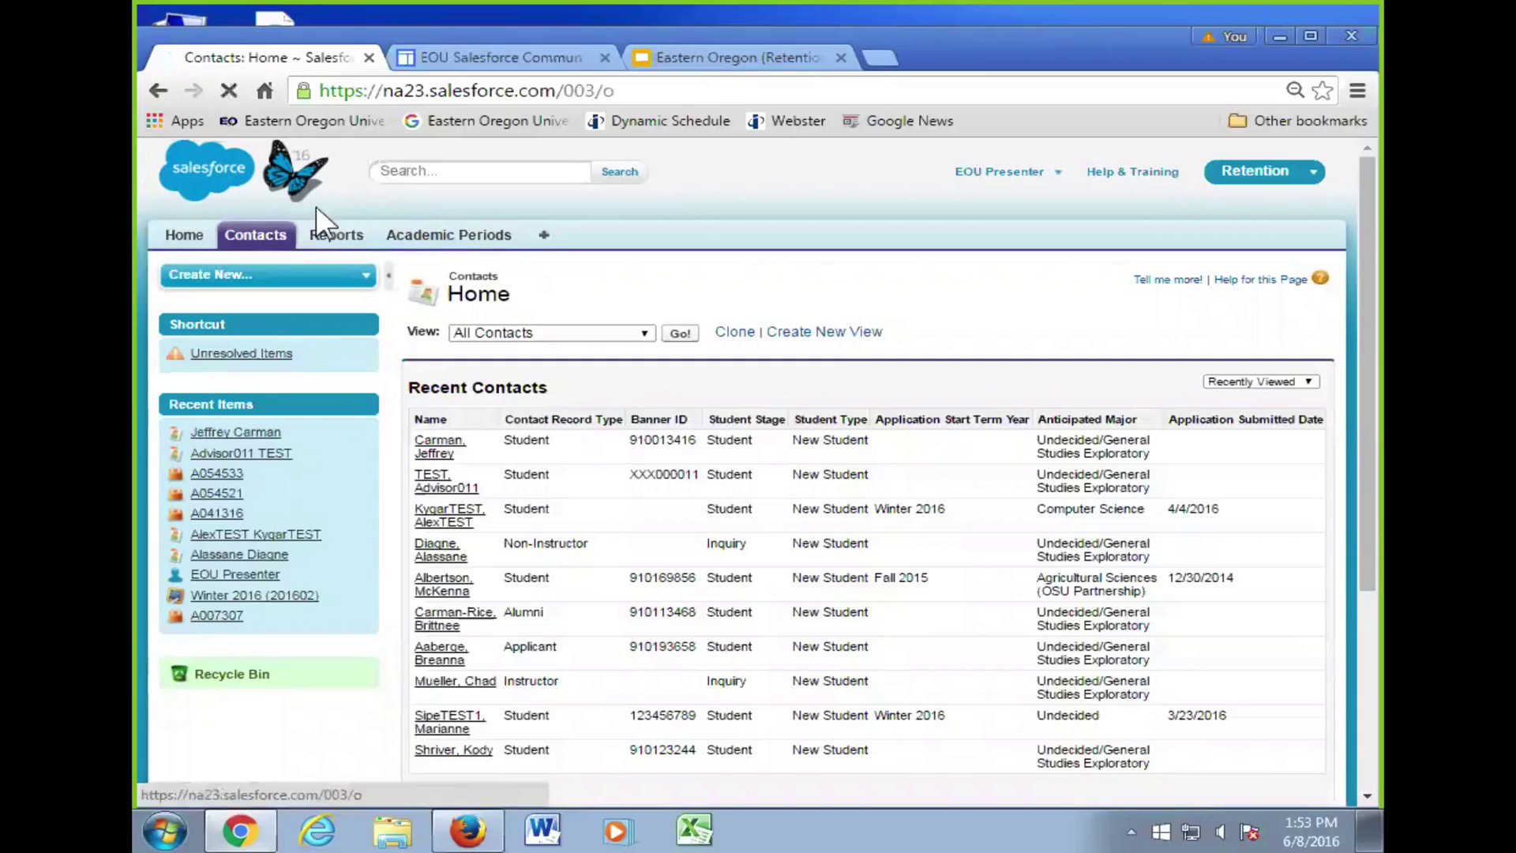
left_click(380, 175)
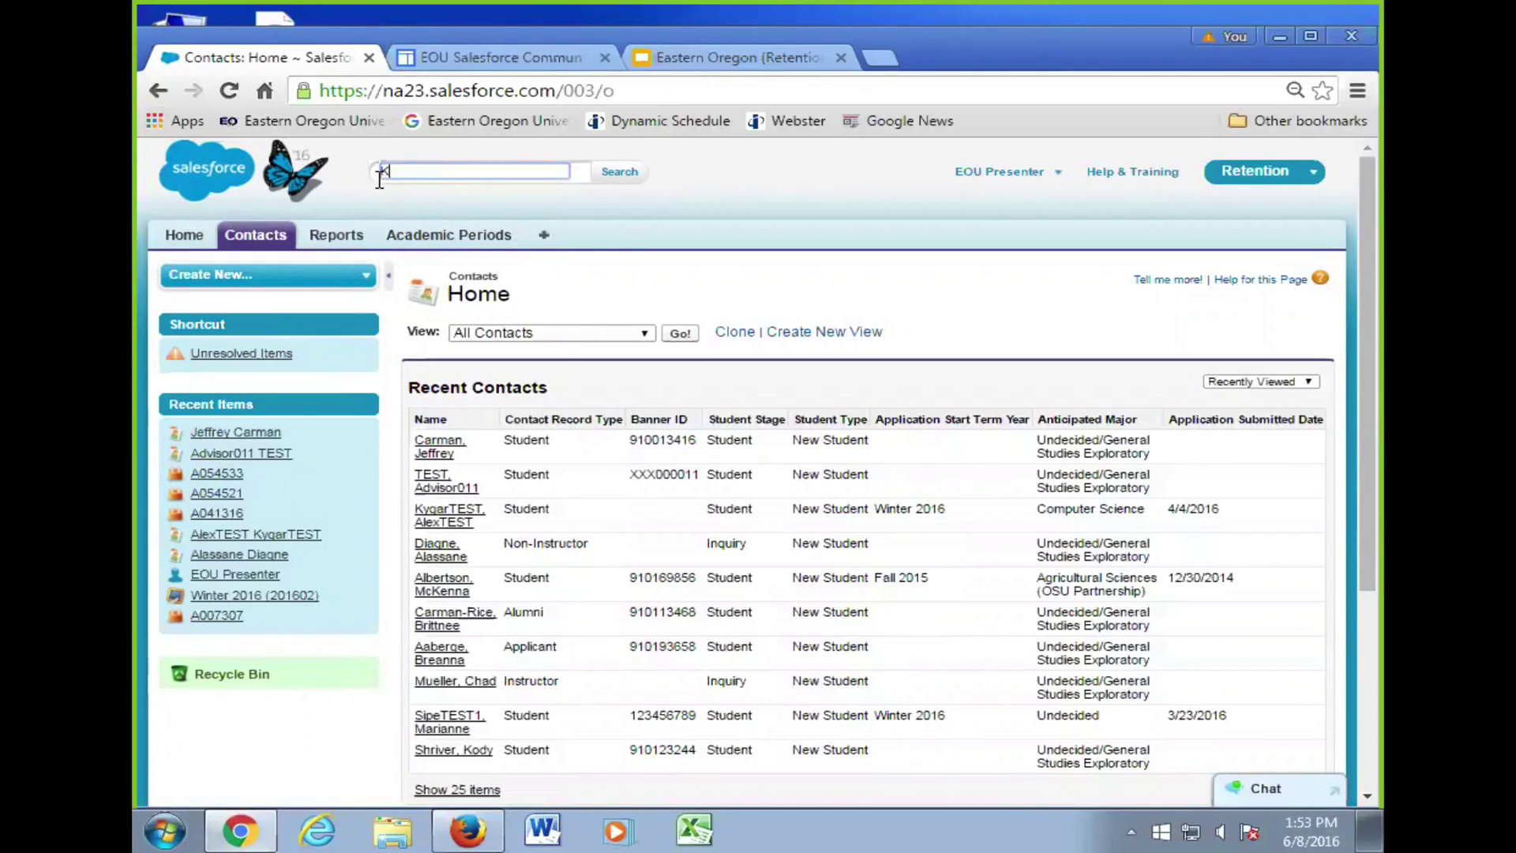
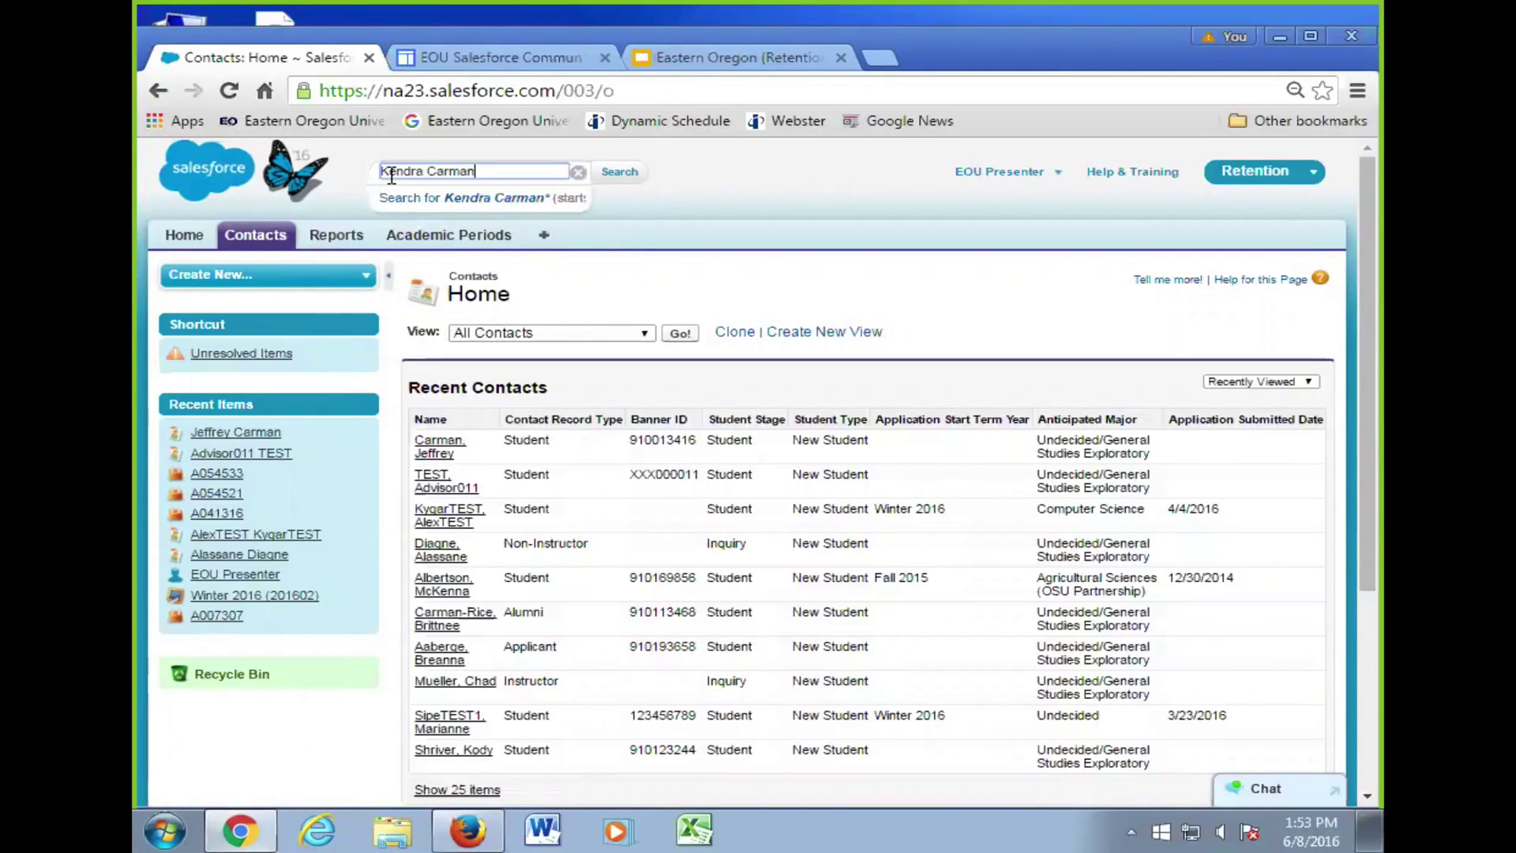
left_click(588, 171)
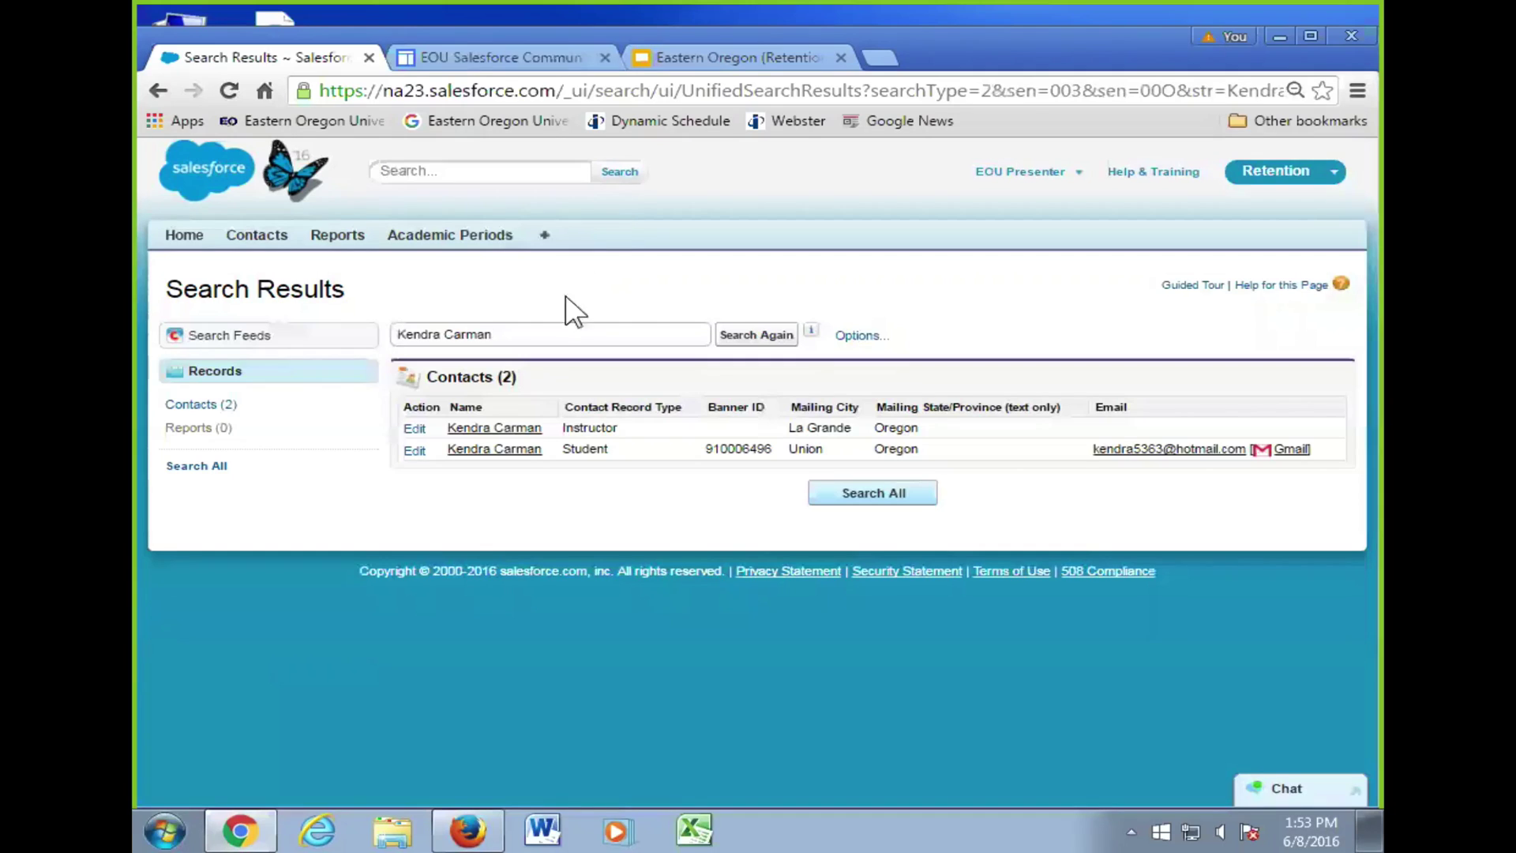
- Review the Instructor match's record, go back, then open the Student match's Contact Detail
left_click(531, 422)
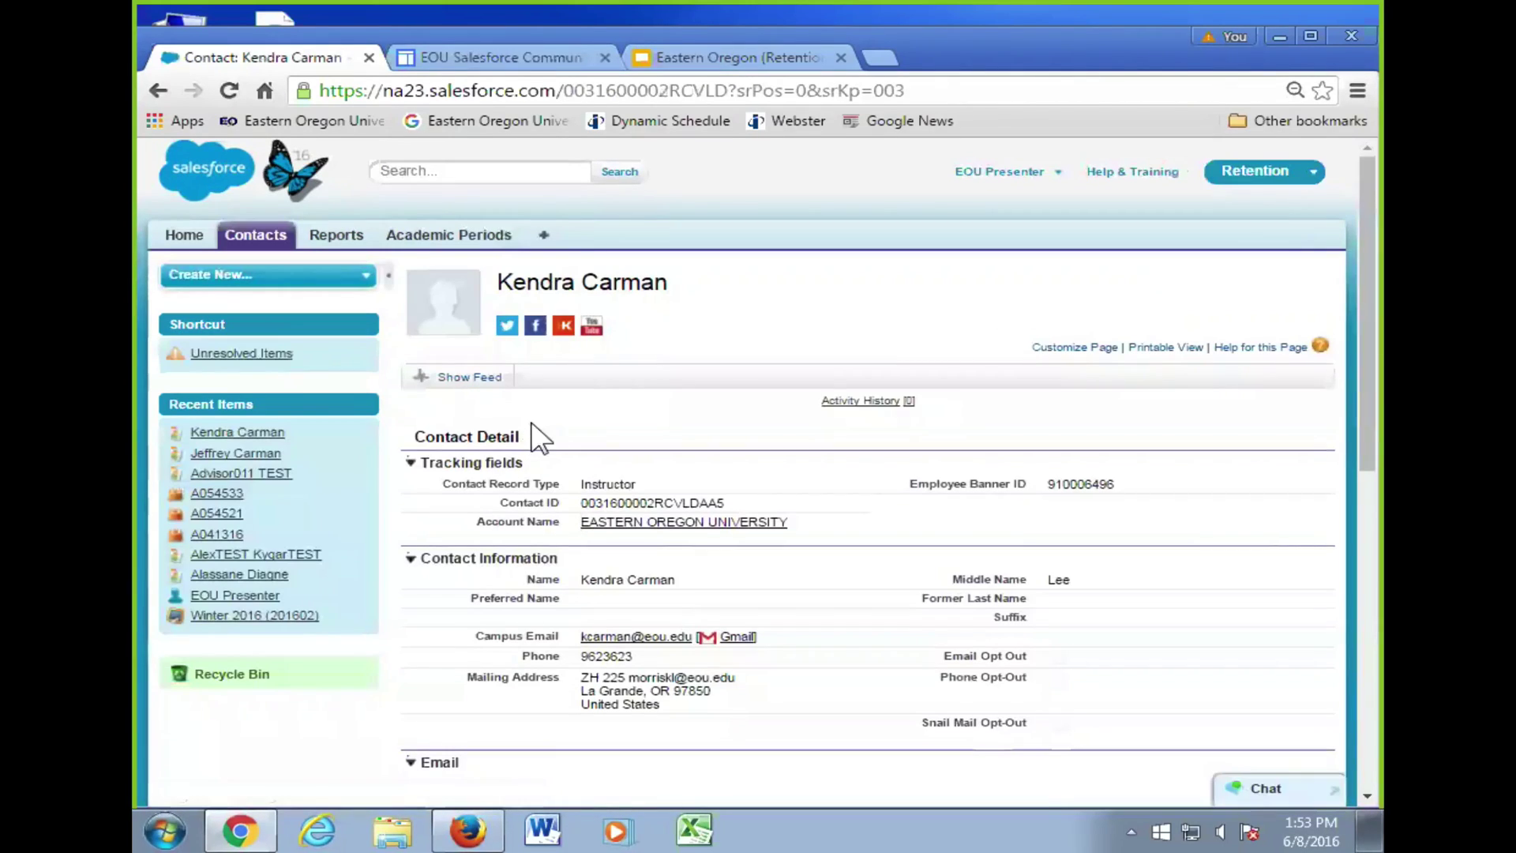
scroll(531, 435, "down", 1)
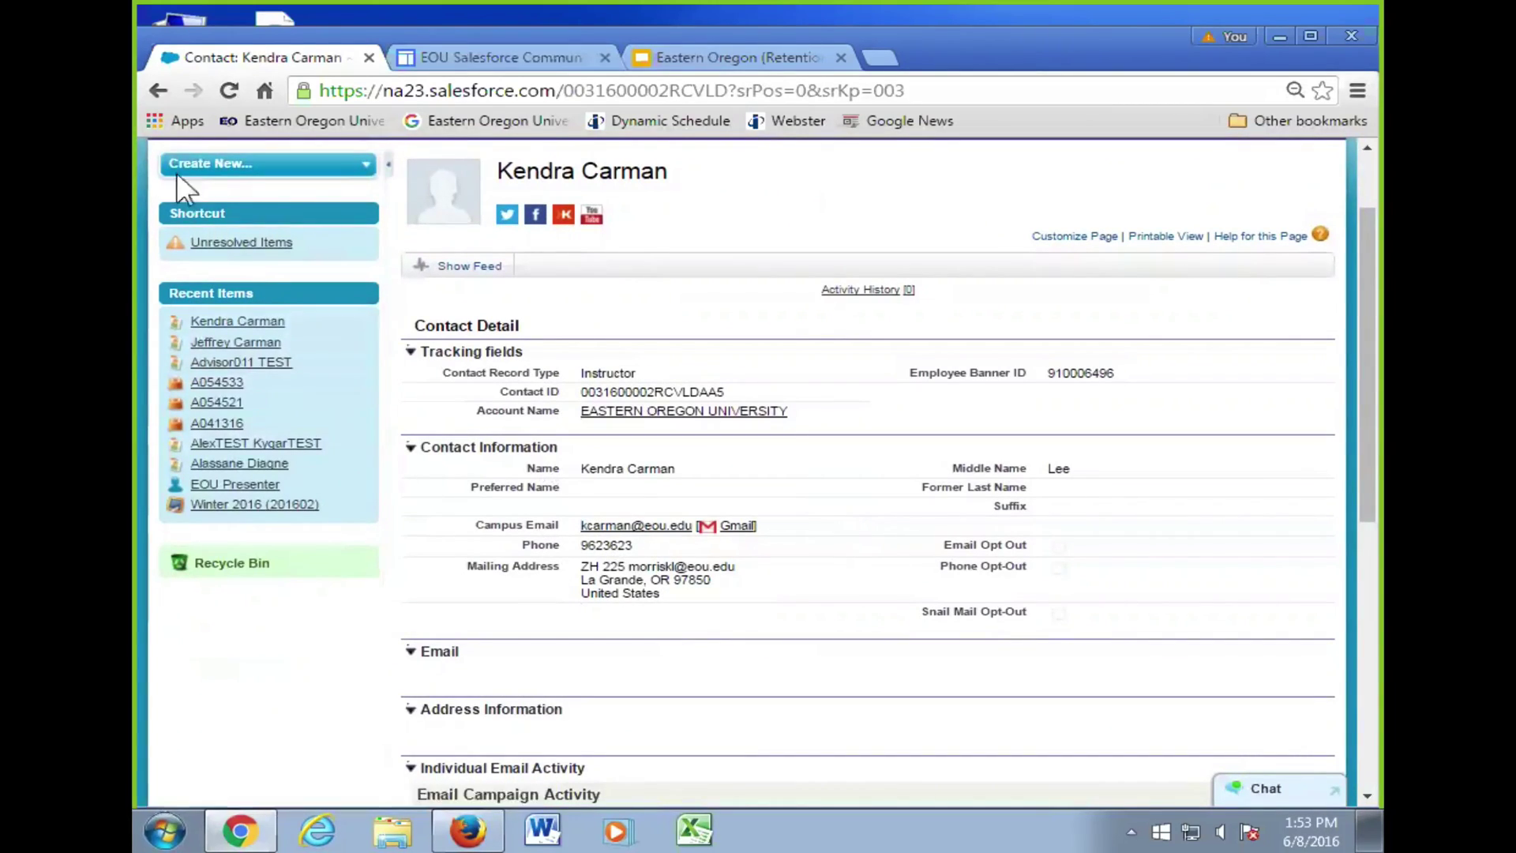
left_click(157, 92)
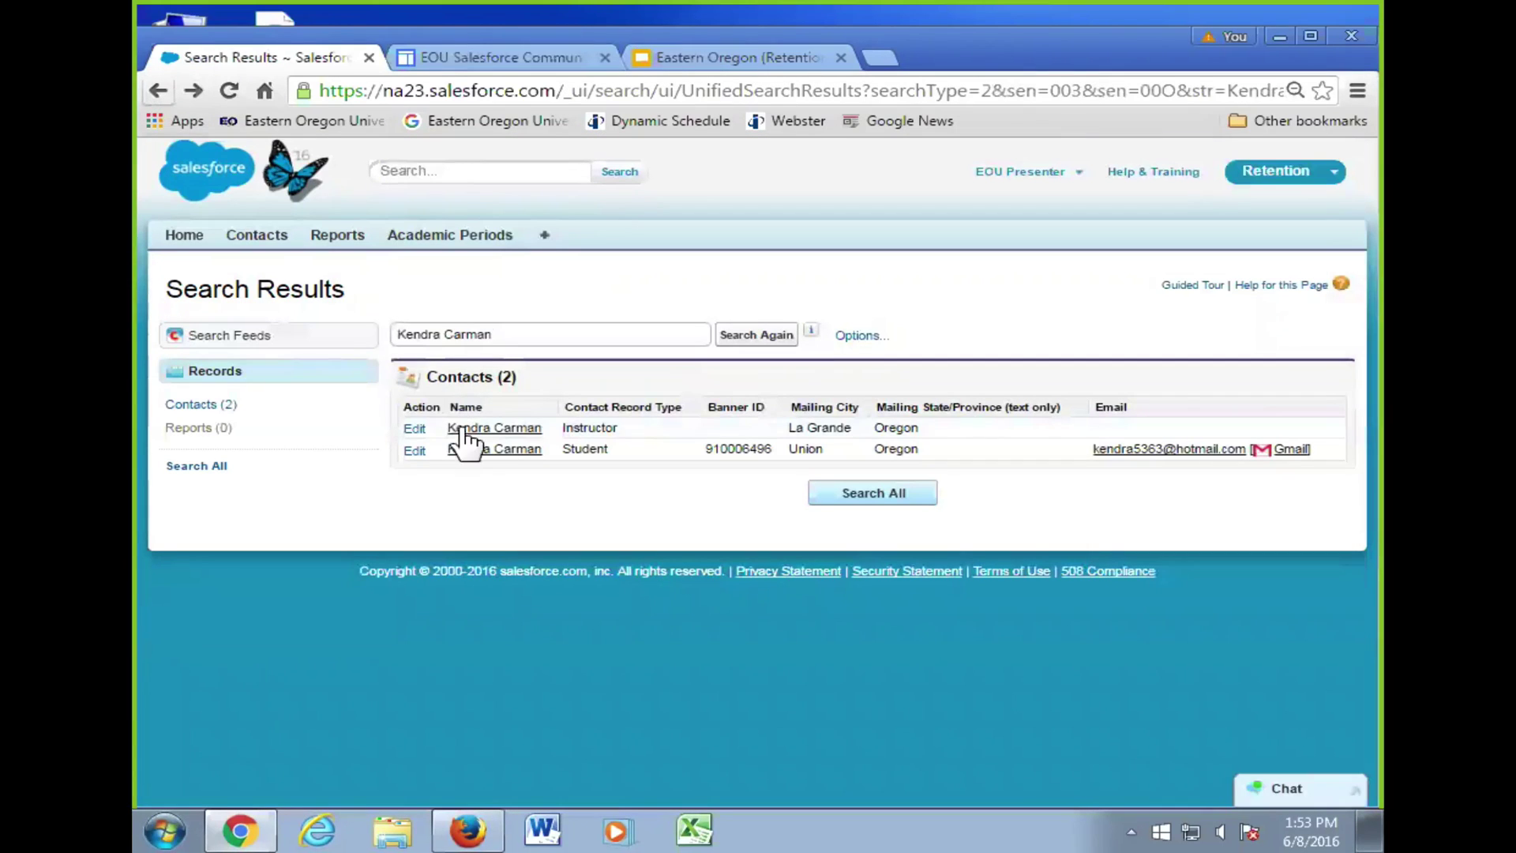
left_click(469, 447)
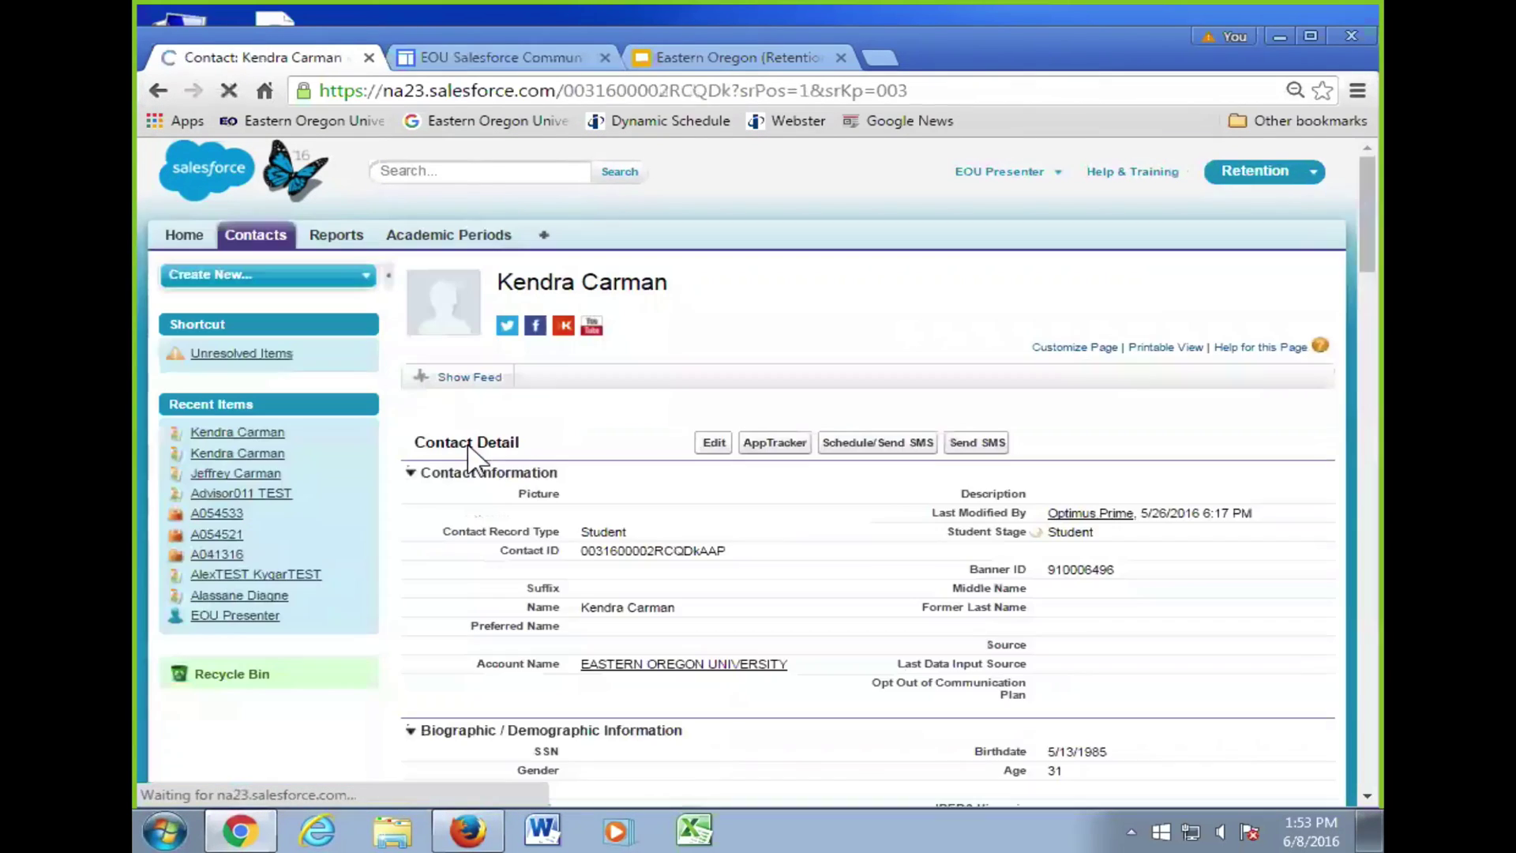
scroll(500, 508, "down", 3)
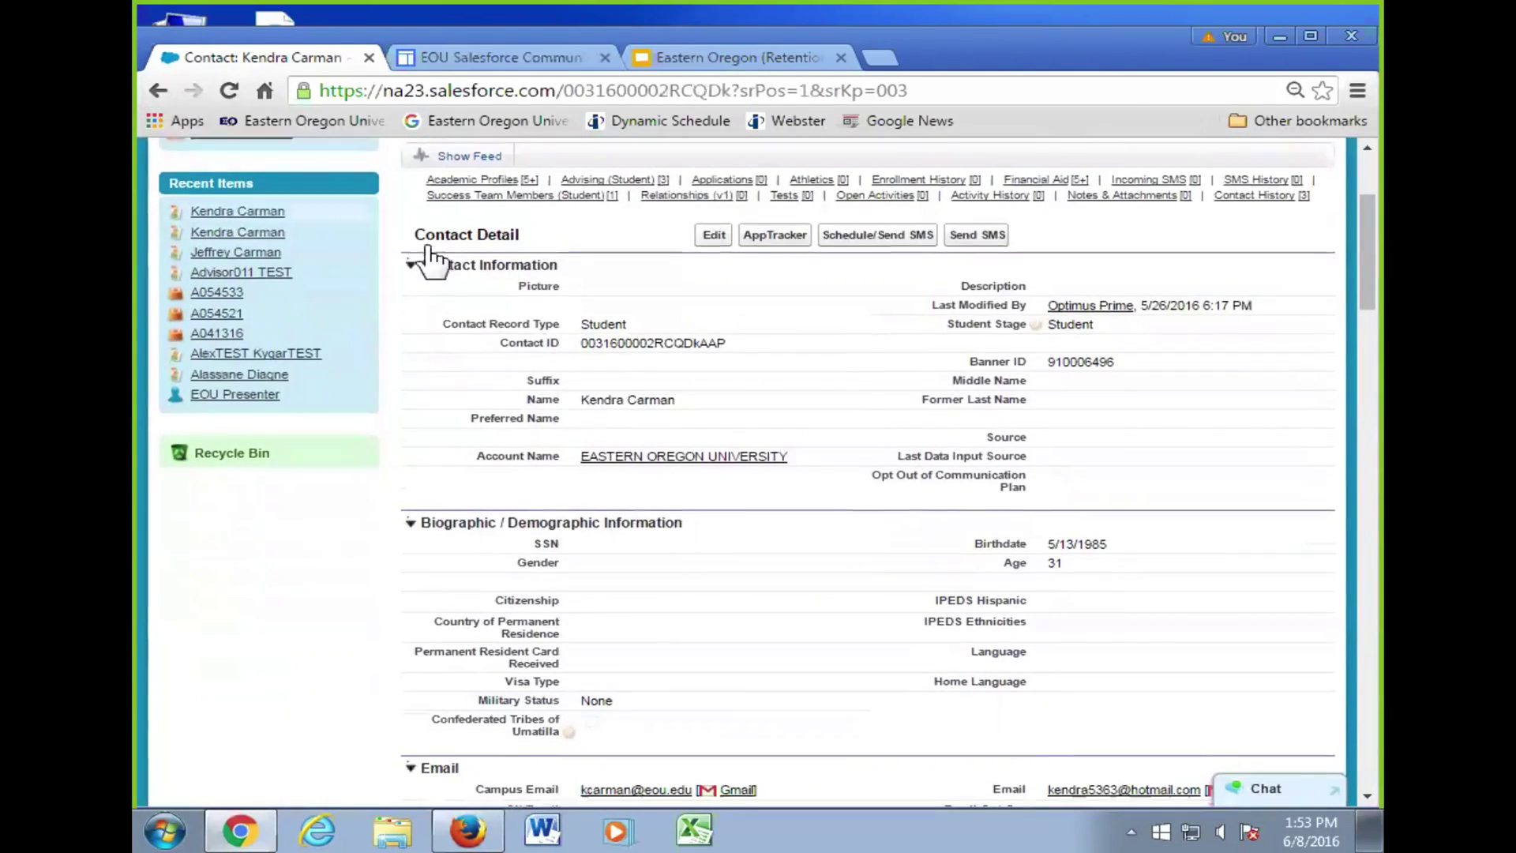
scroll(413, 268, "up", 3)
left_click(431, 172)
- Search for the contact's phone number without hyphens, then return to the Home dashboard
type("962-")
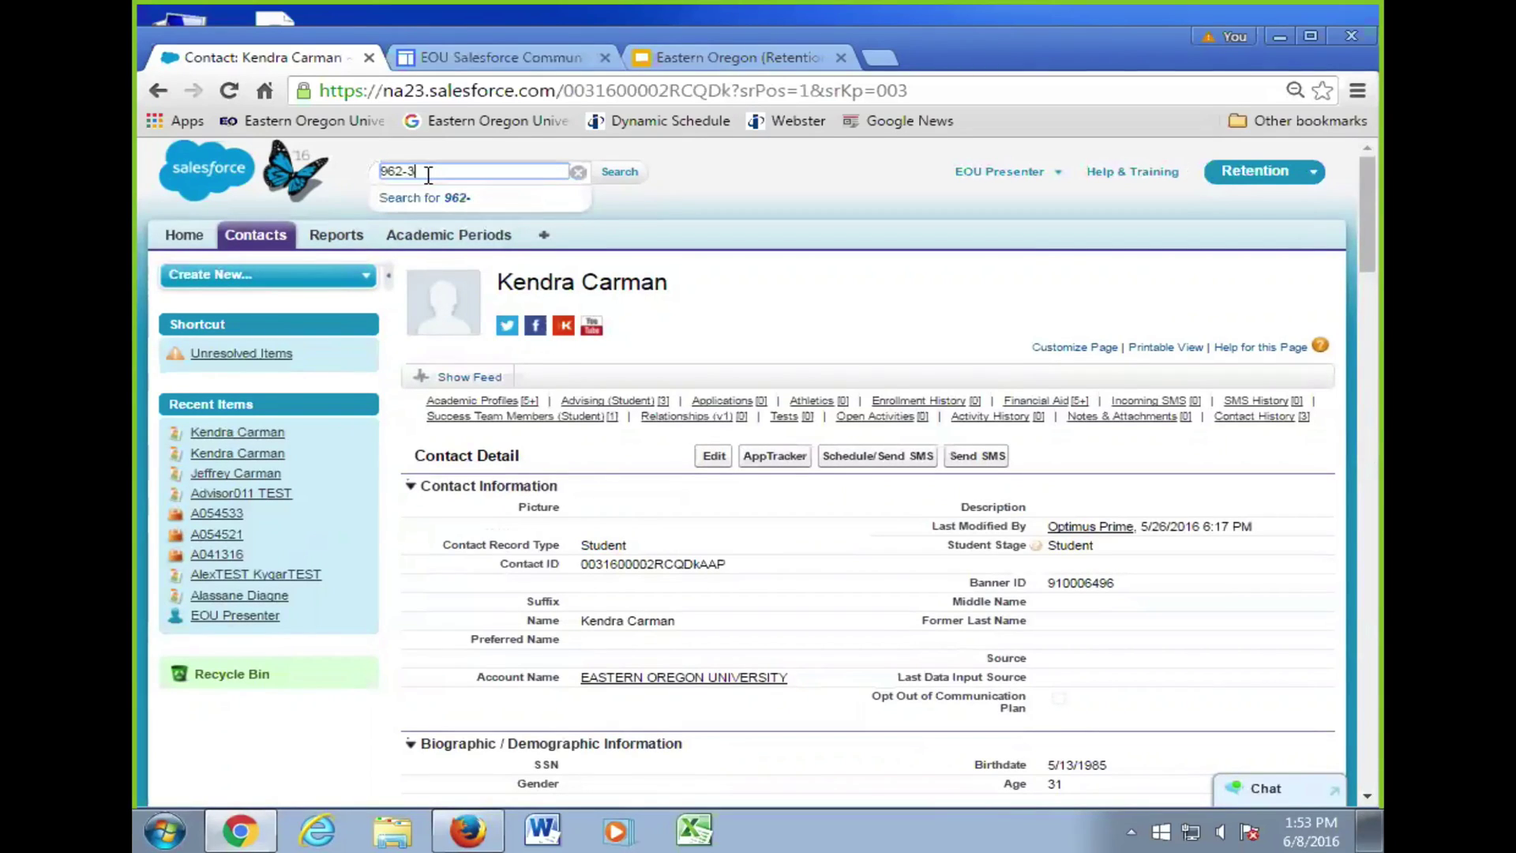
key("BackSpace")
type("3623")
key("Return")
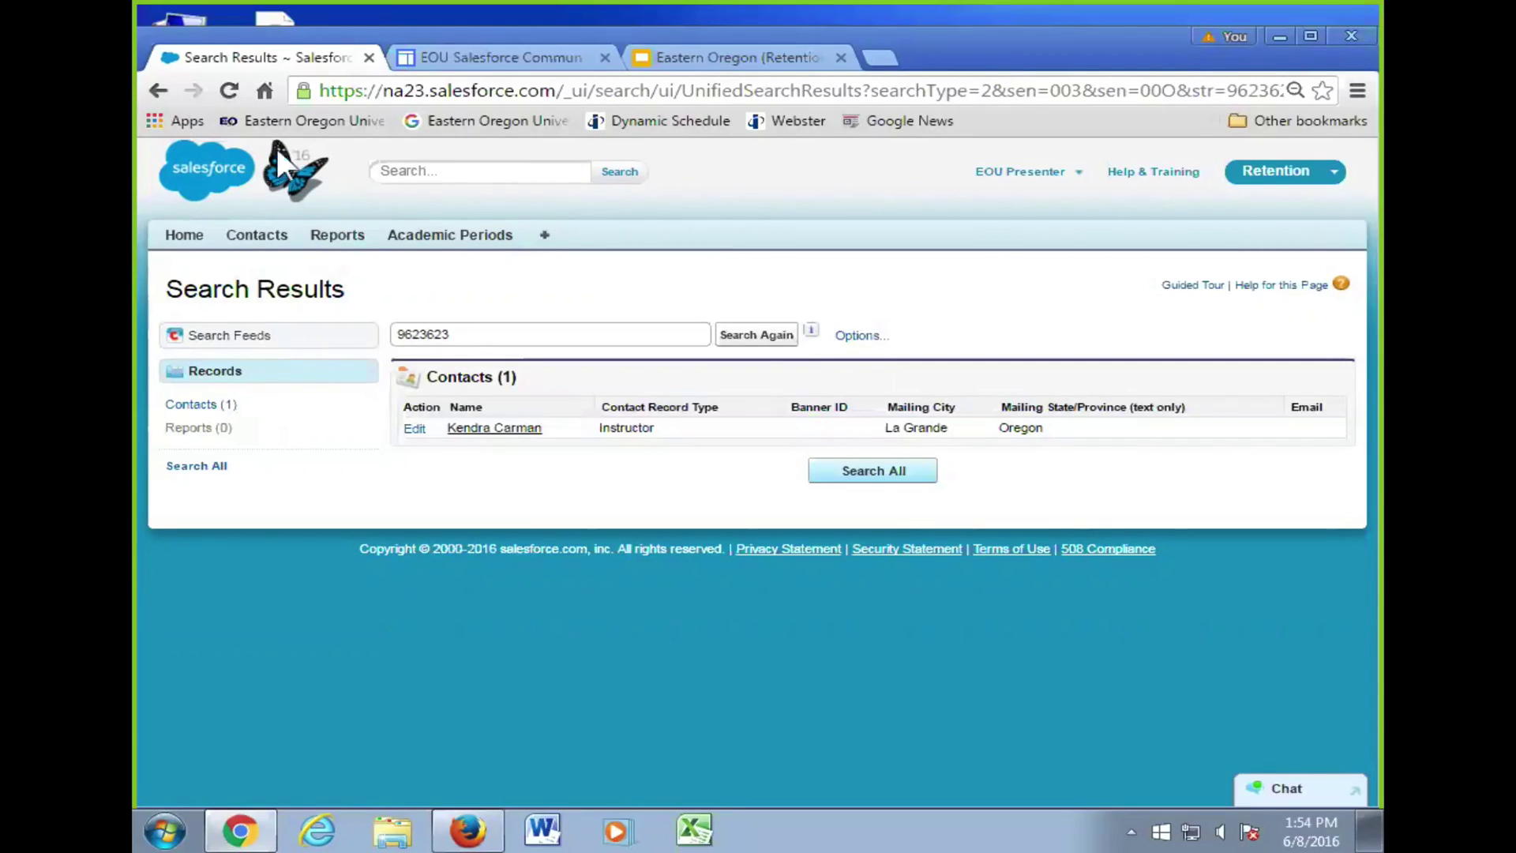
left_click(186, 236)
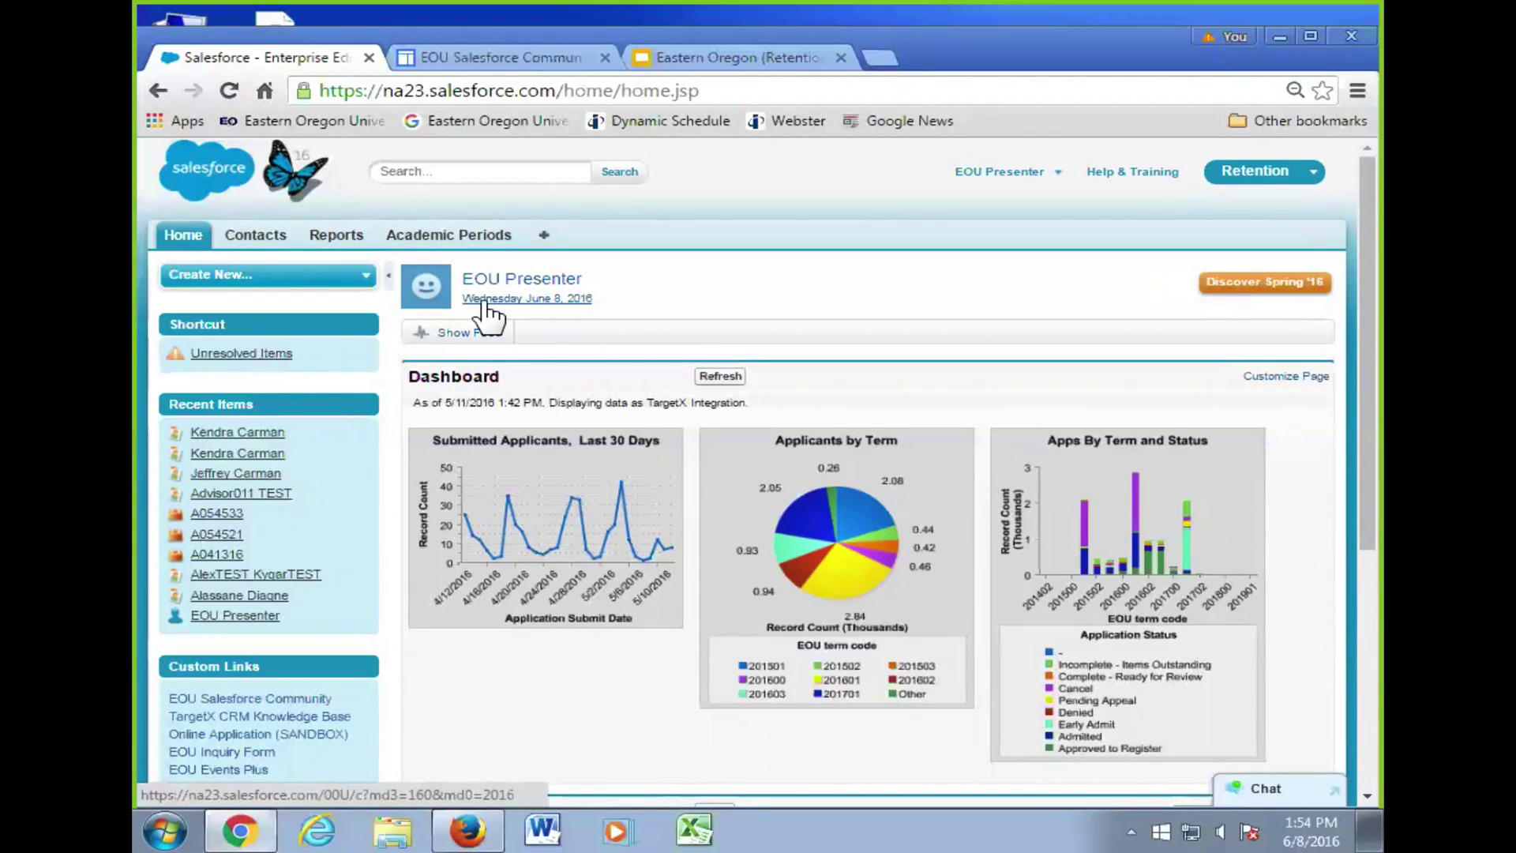
- Search on the first letters of a surname to list all 24 starts-with matches
left_click(468, 169)
type("C")
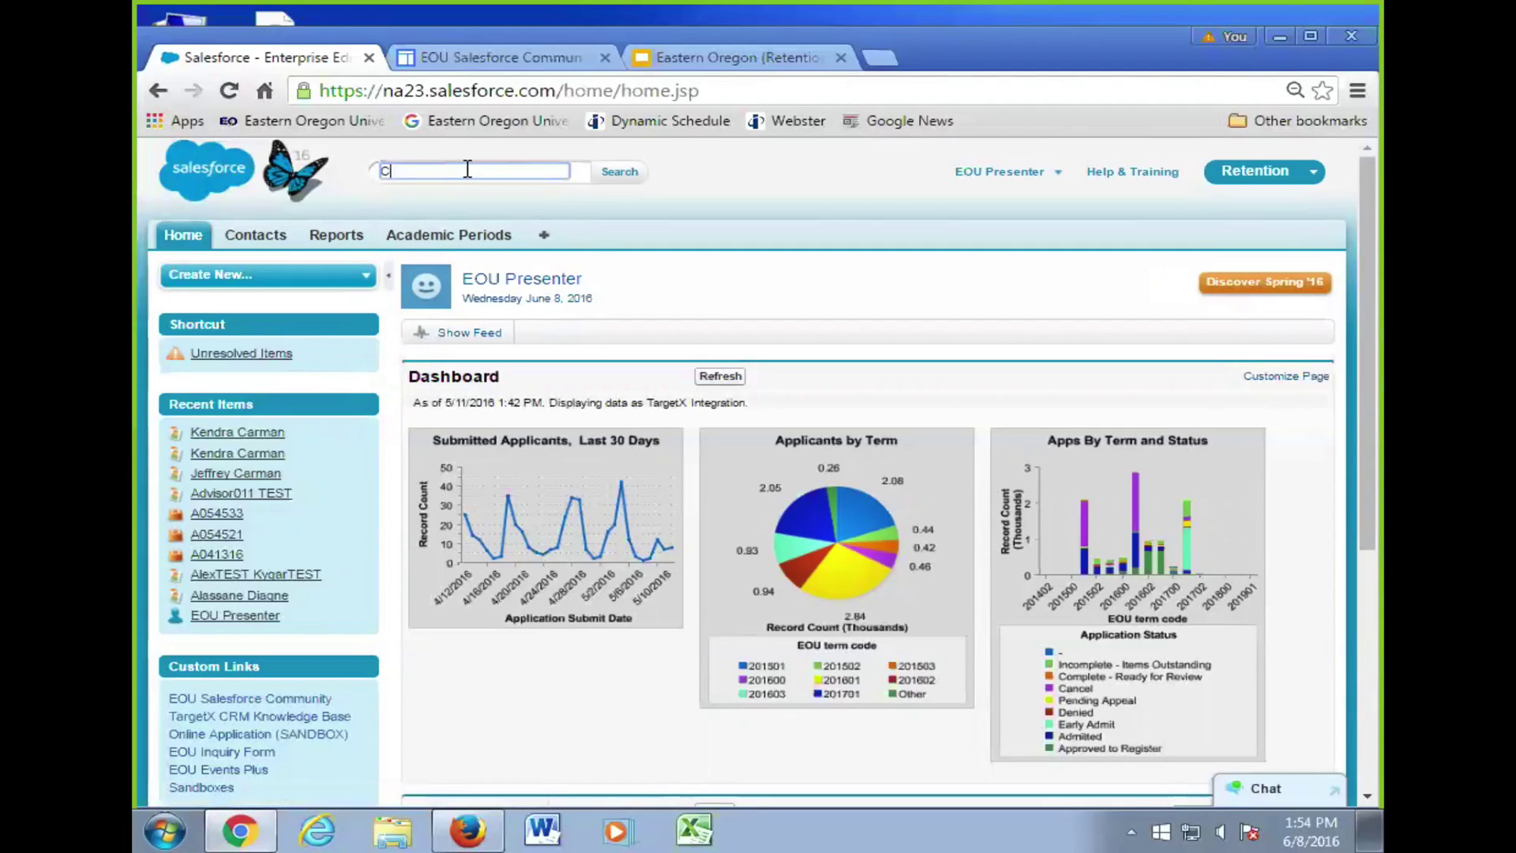
type("arma")
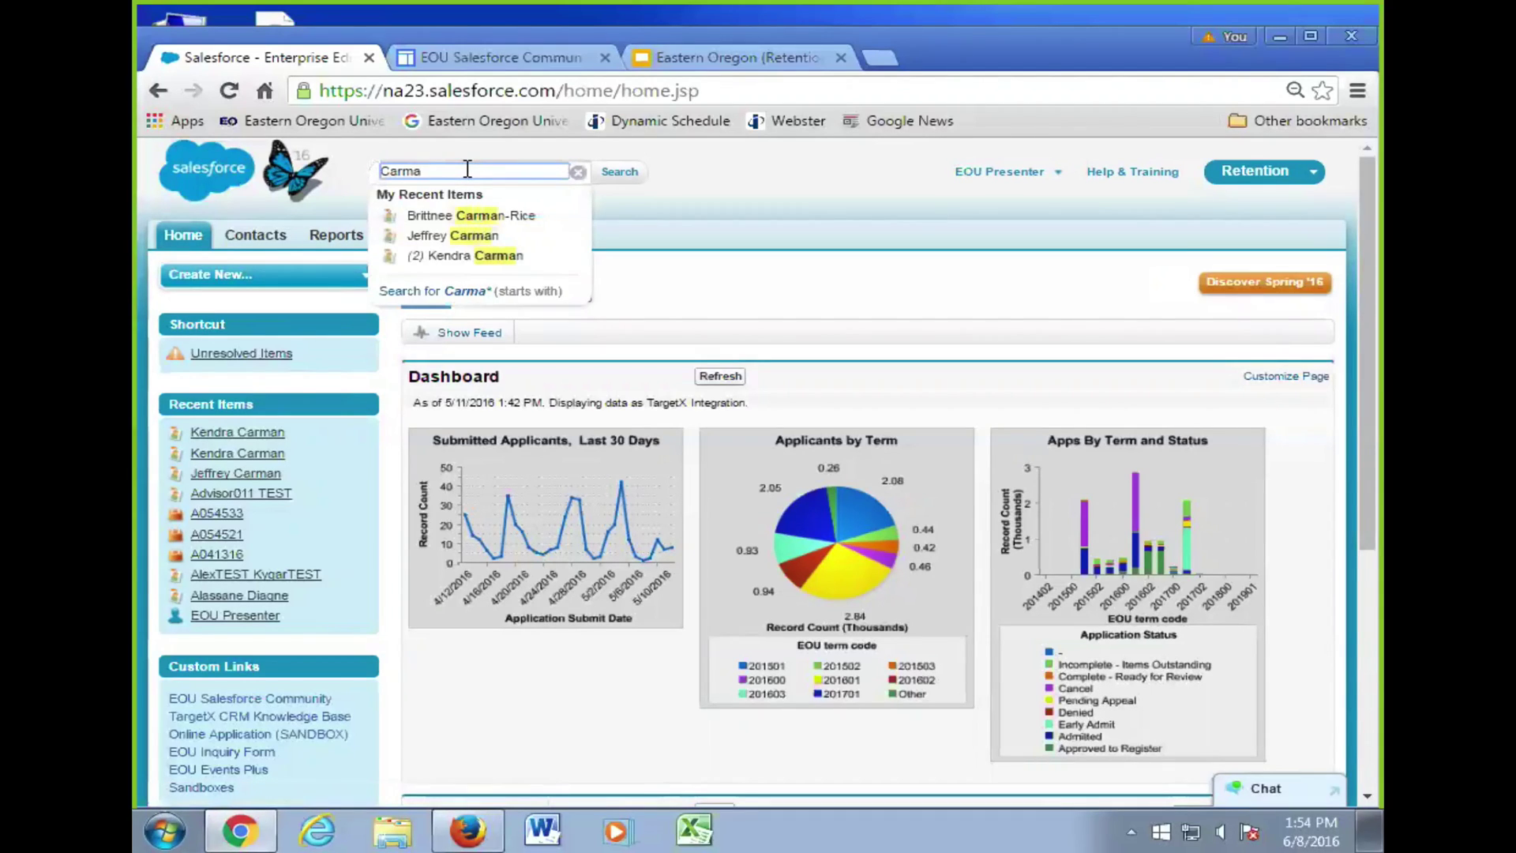
key("Return")
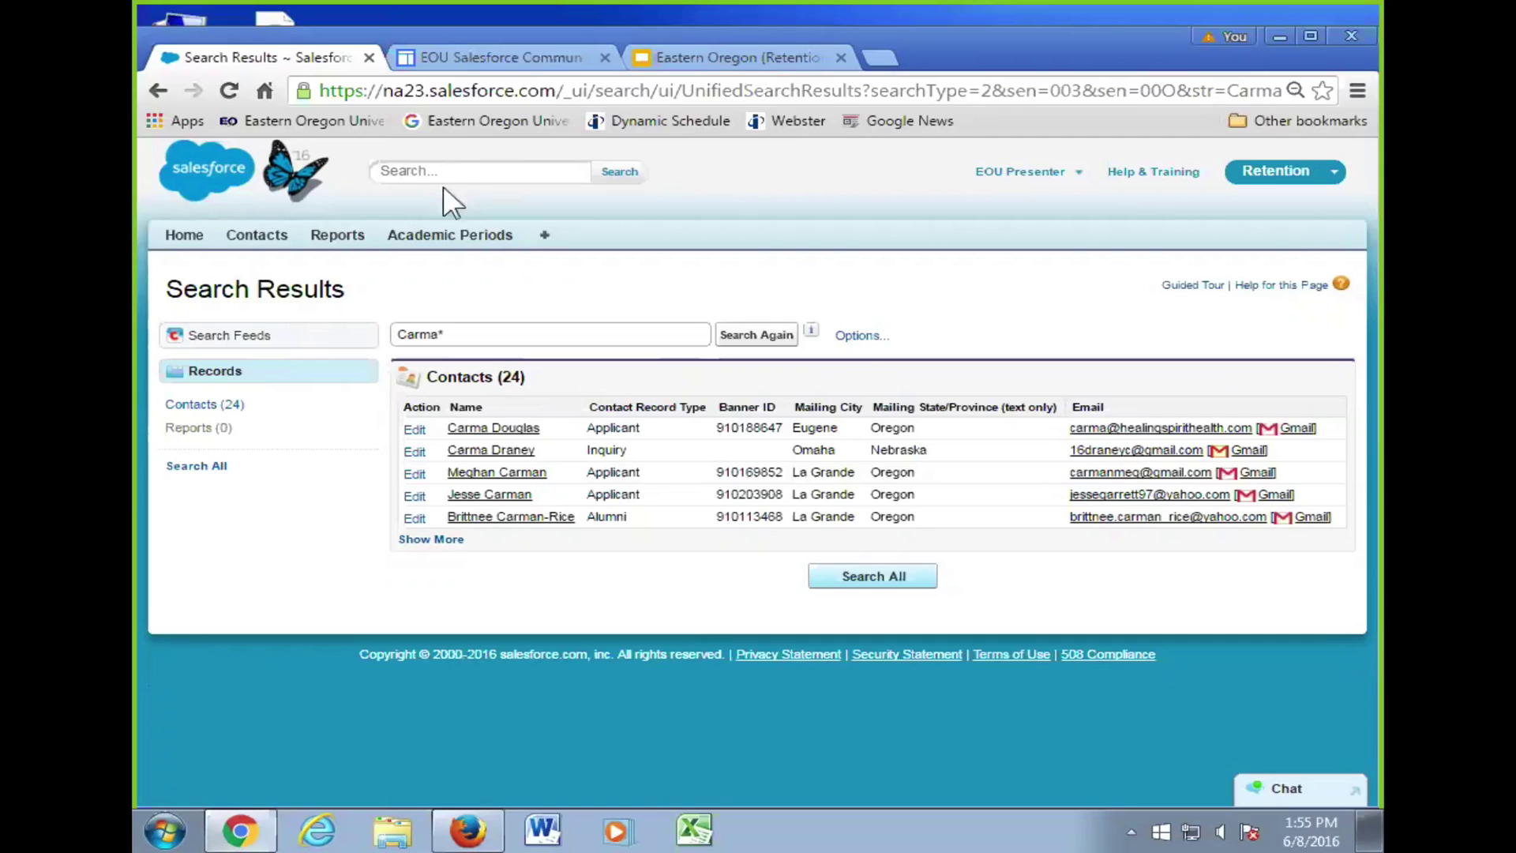
- Return from the wildcard search results to the Home tab dashboard
left_click(183, 238)
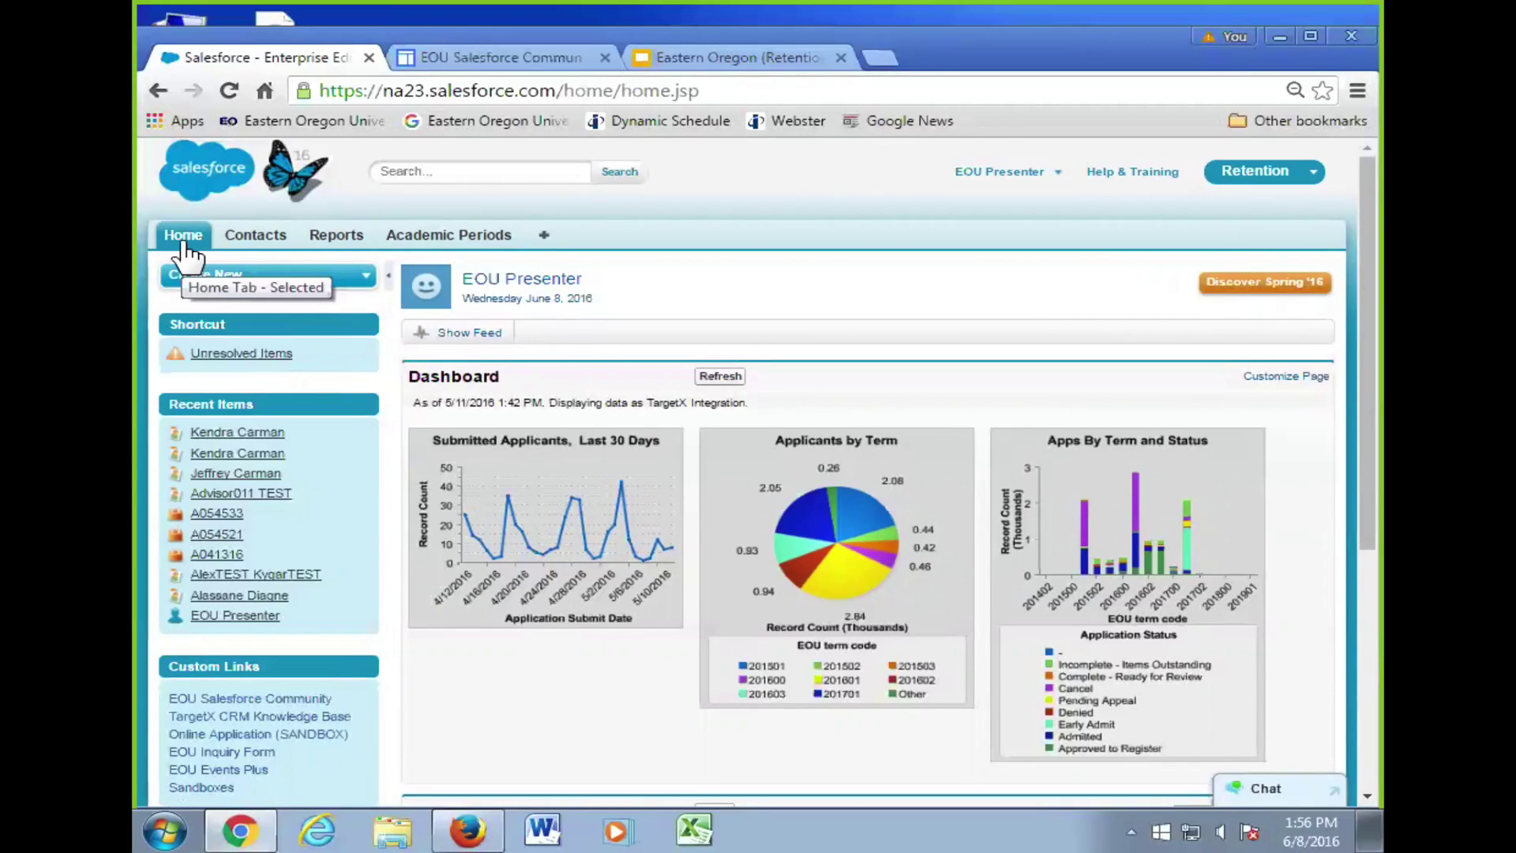
- Search for two first names joined with 'and' to show how AND queries behave
left_click(384, 171)
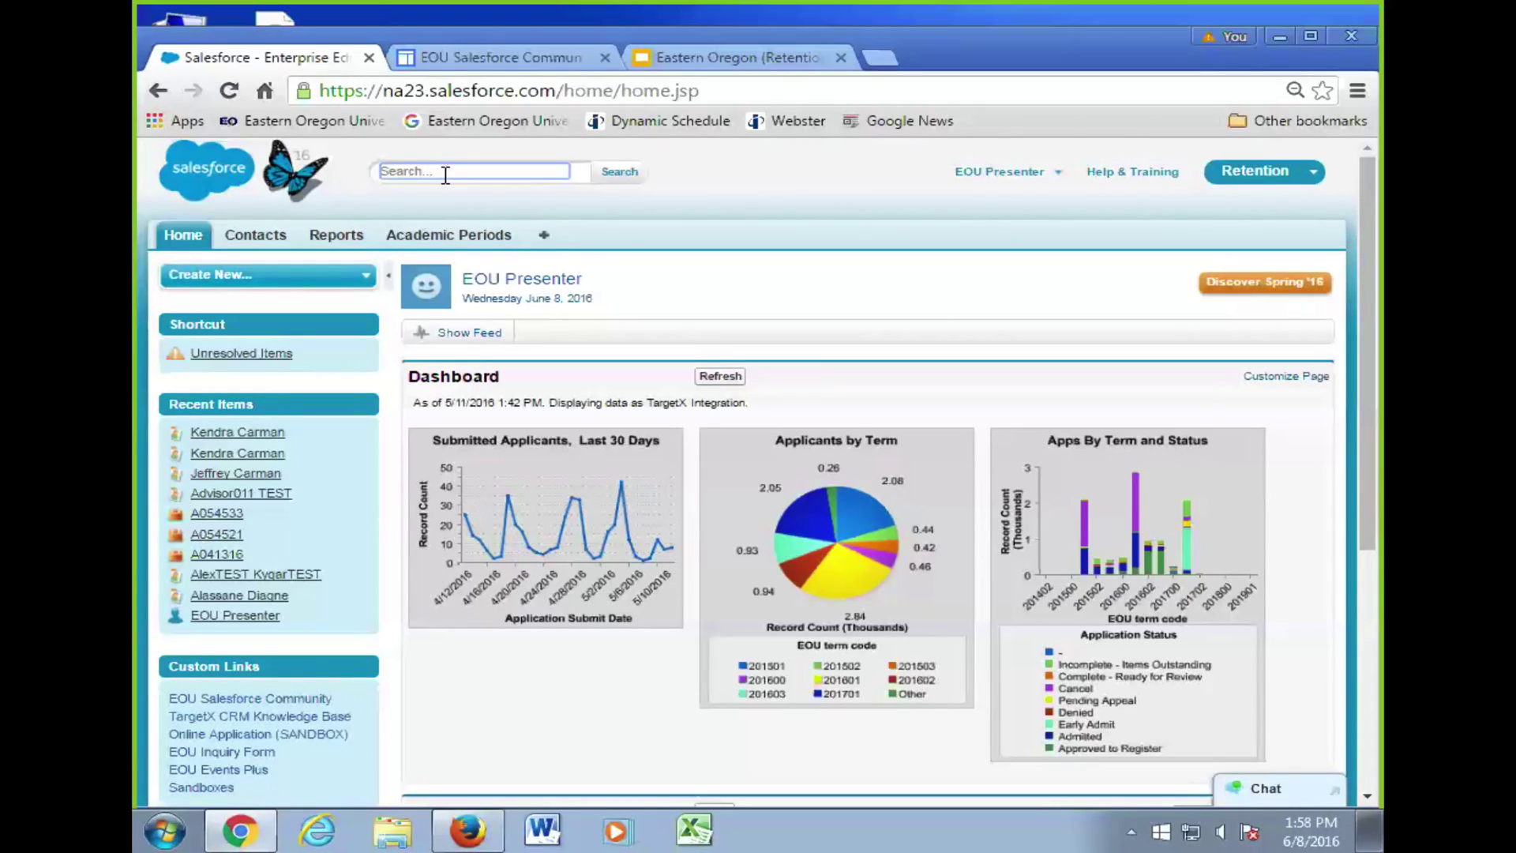
type("jeff and ")
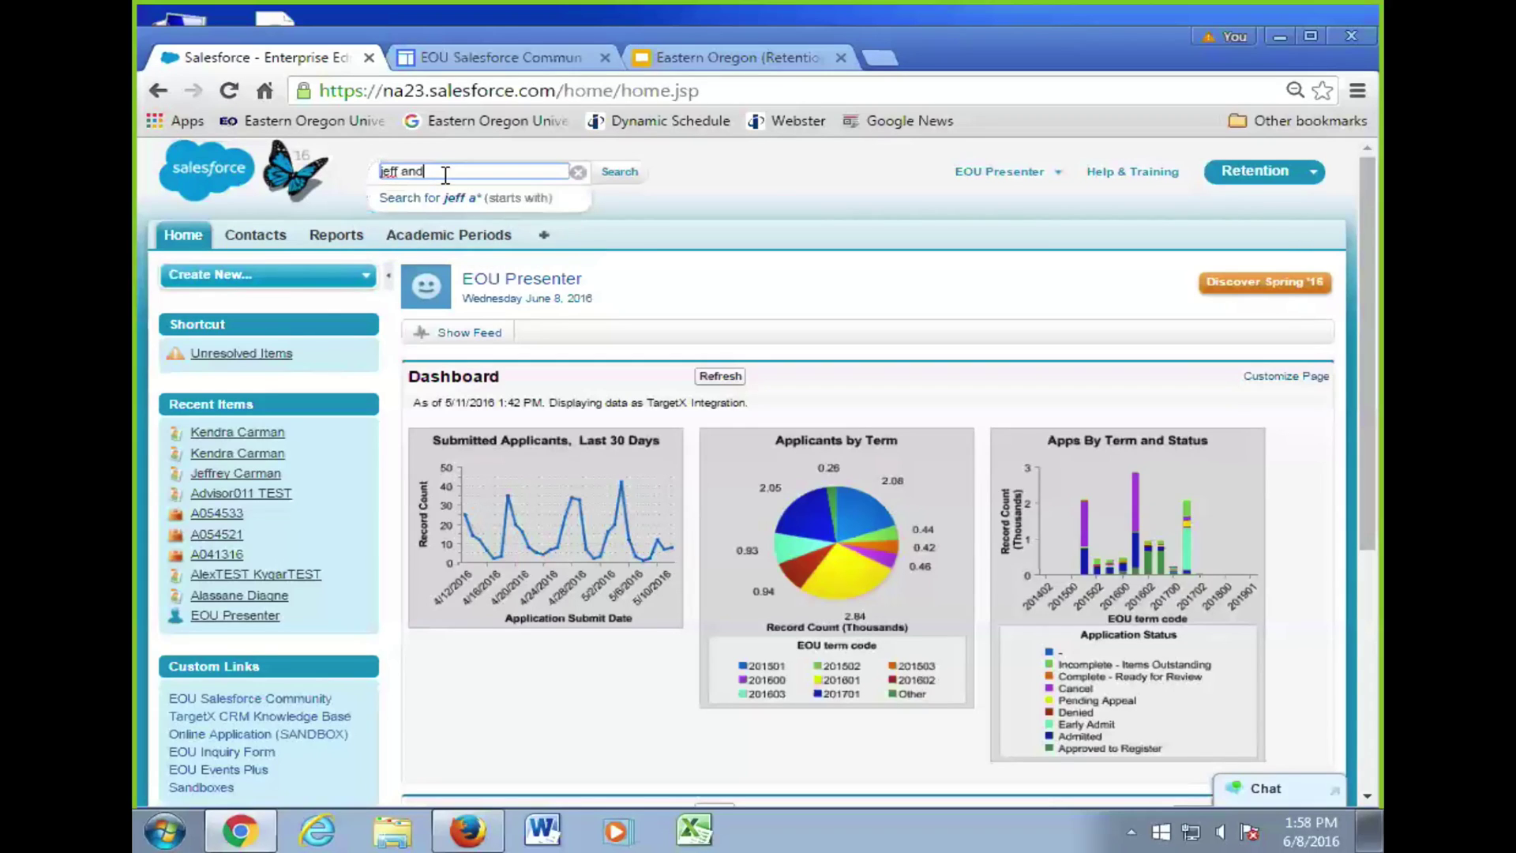
type("tom")
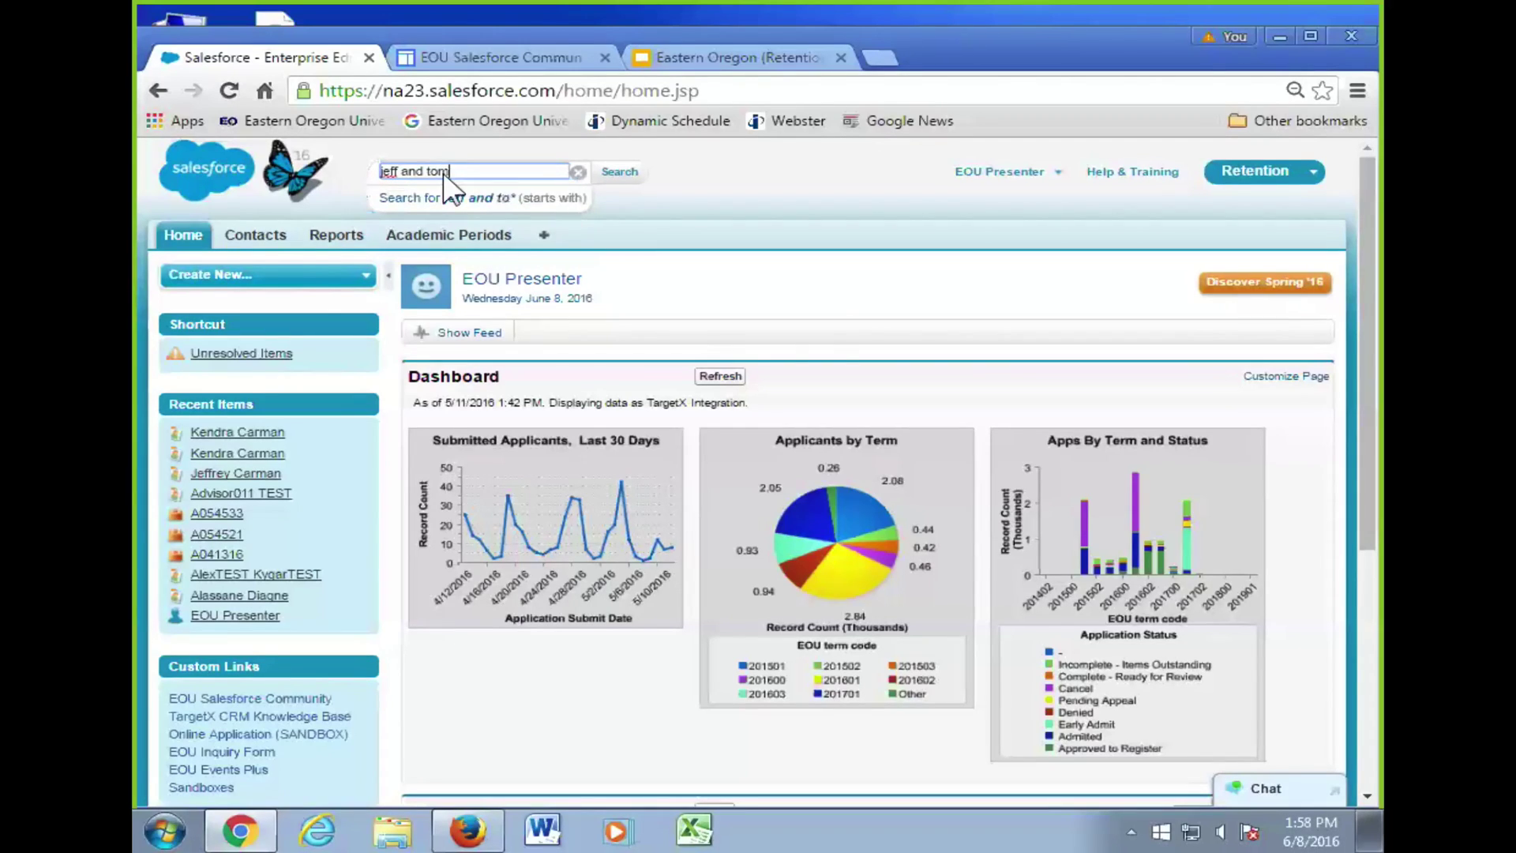
key("Return")
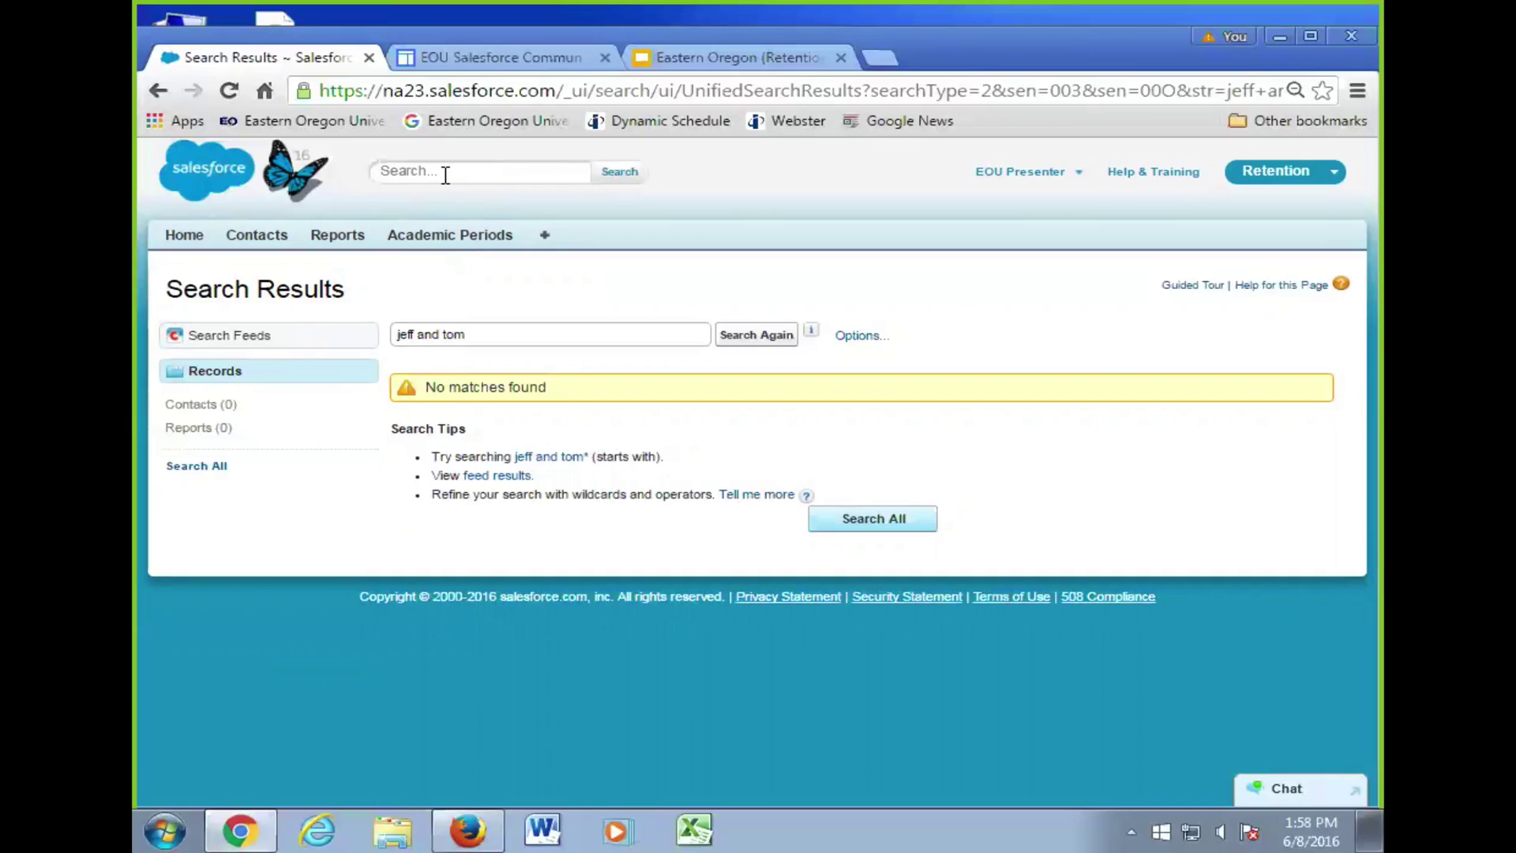
- Search a first name 'and' surname, listing one Student and one Non-Instructor contact
left_click(435, 178)
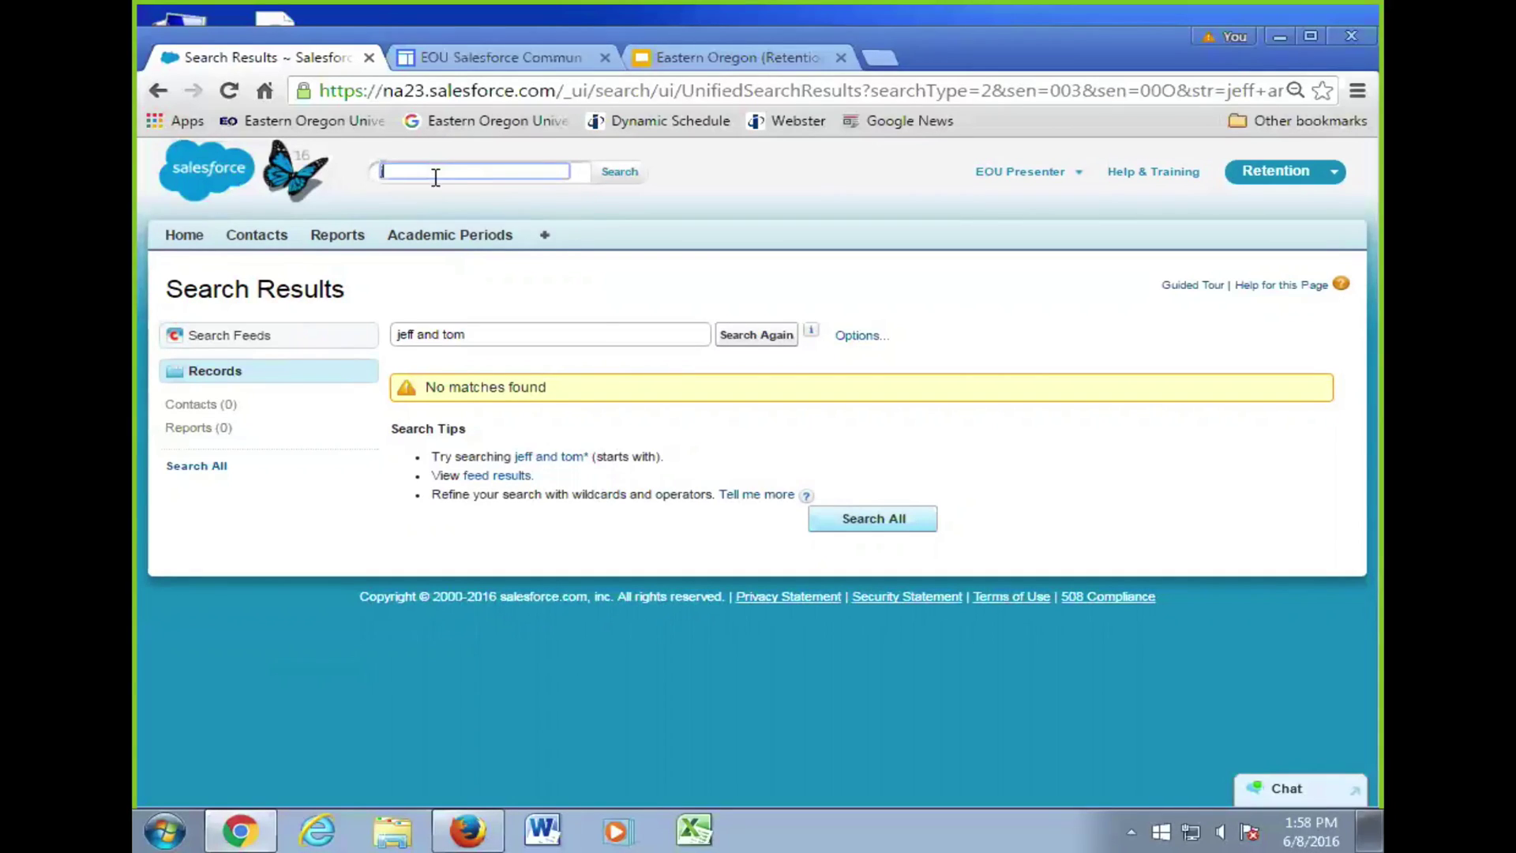
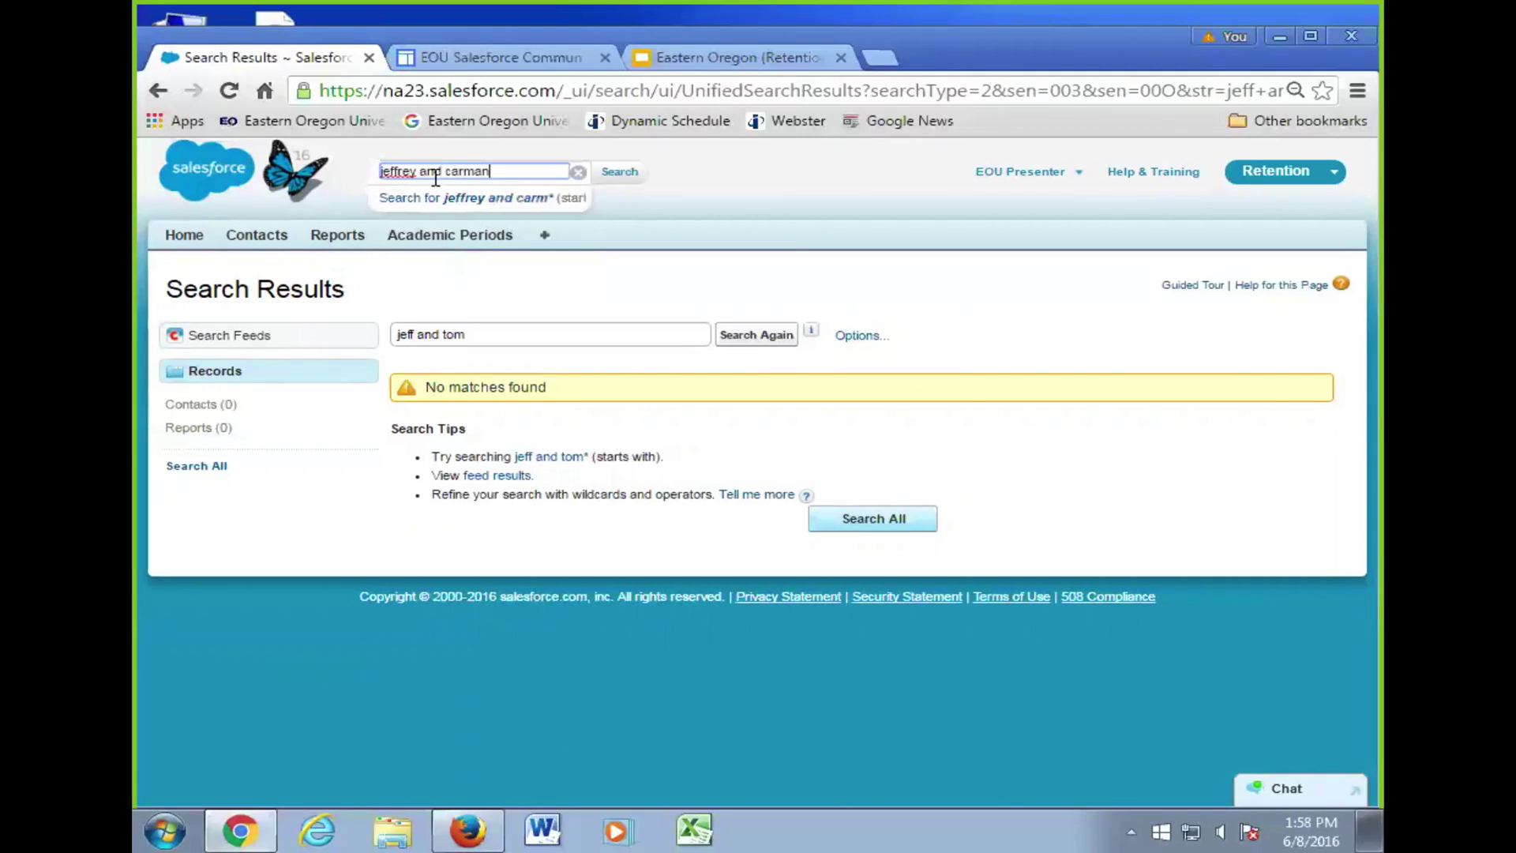
key("Return")
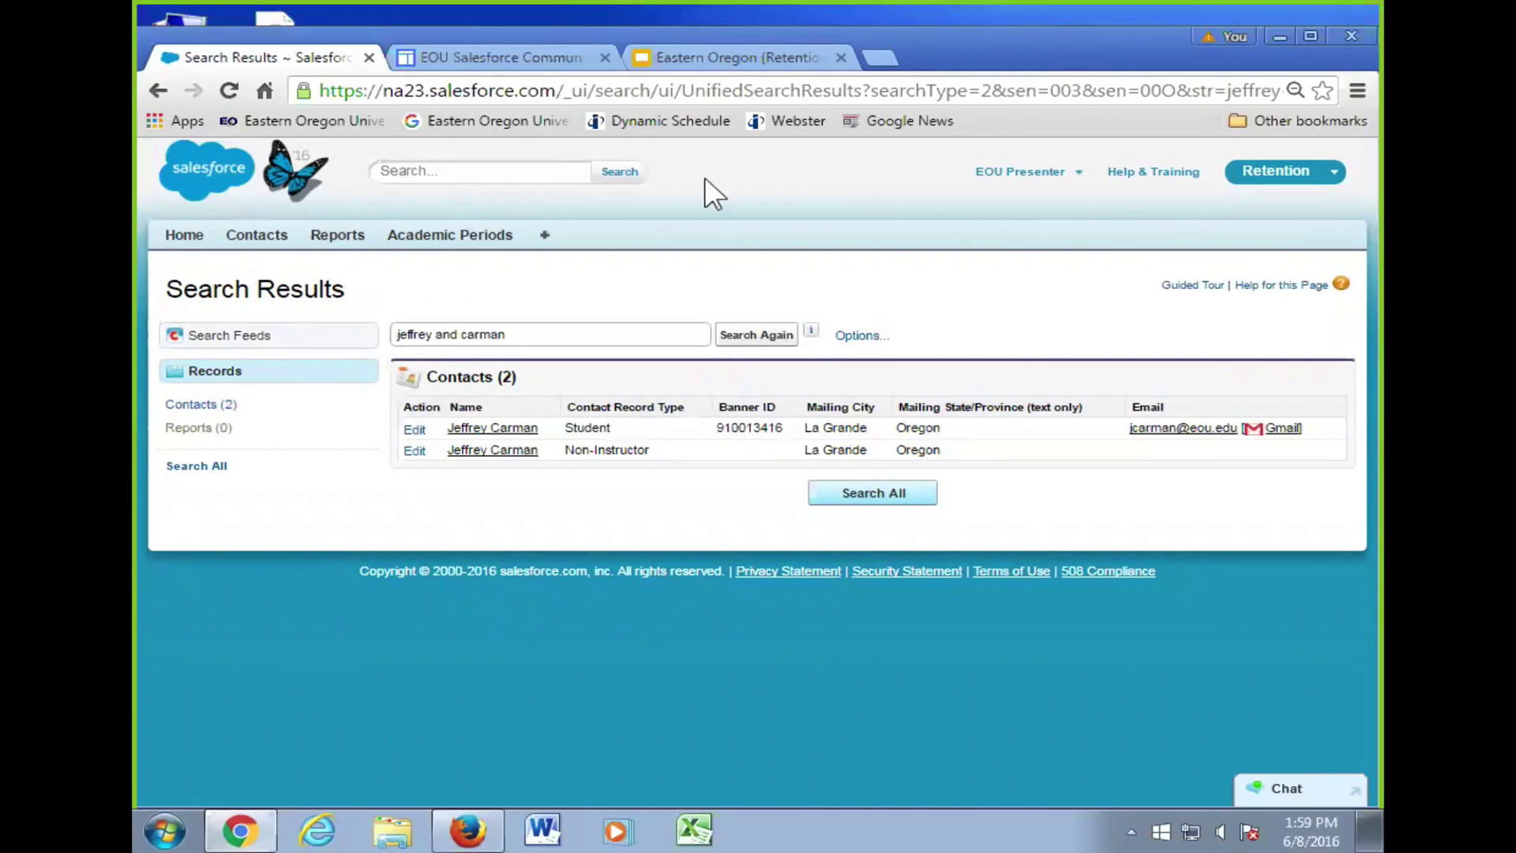
- Return from the two-contact search results to the Home tab dashboard
left_click(195, 239)
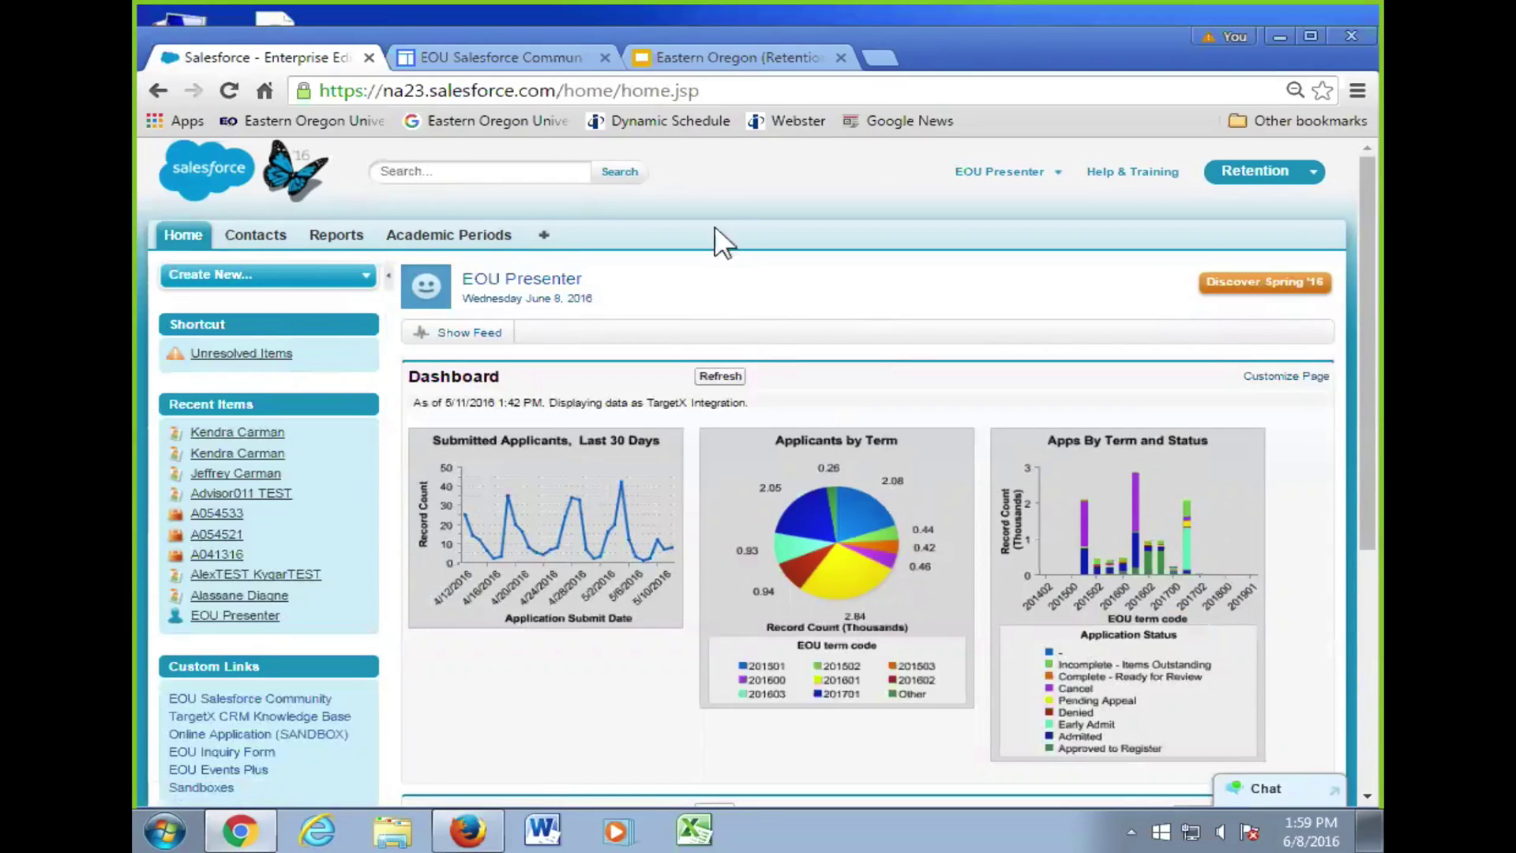
- In the training slide deck, view the Exercise 1 slide, then return to the Personal Setup and My Profile slide
left_click(715, 56)
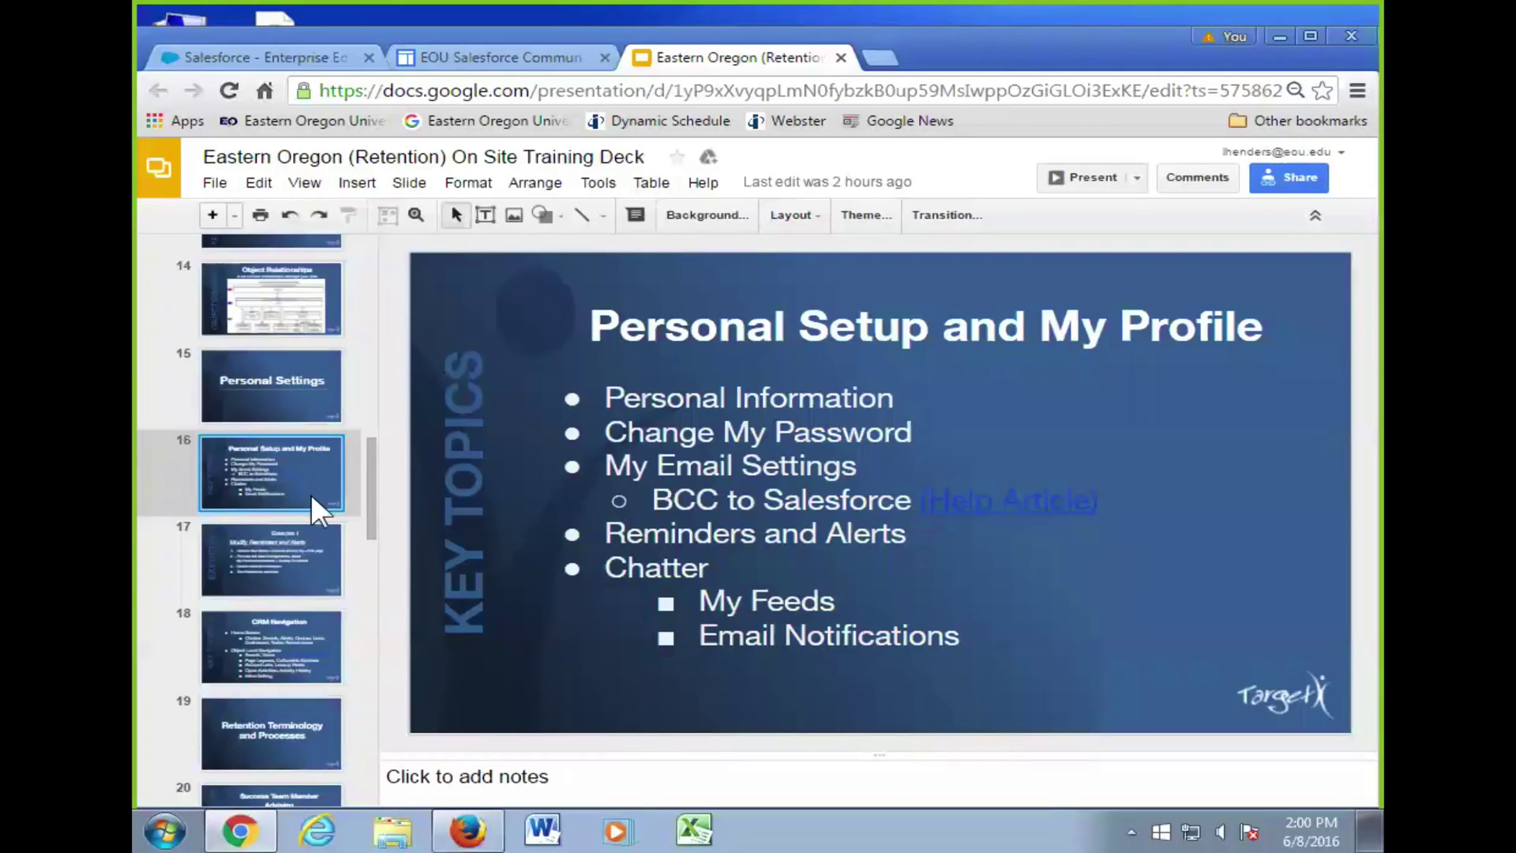
scroll(303, 496, "down", 2)
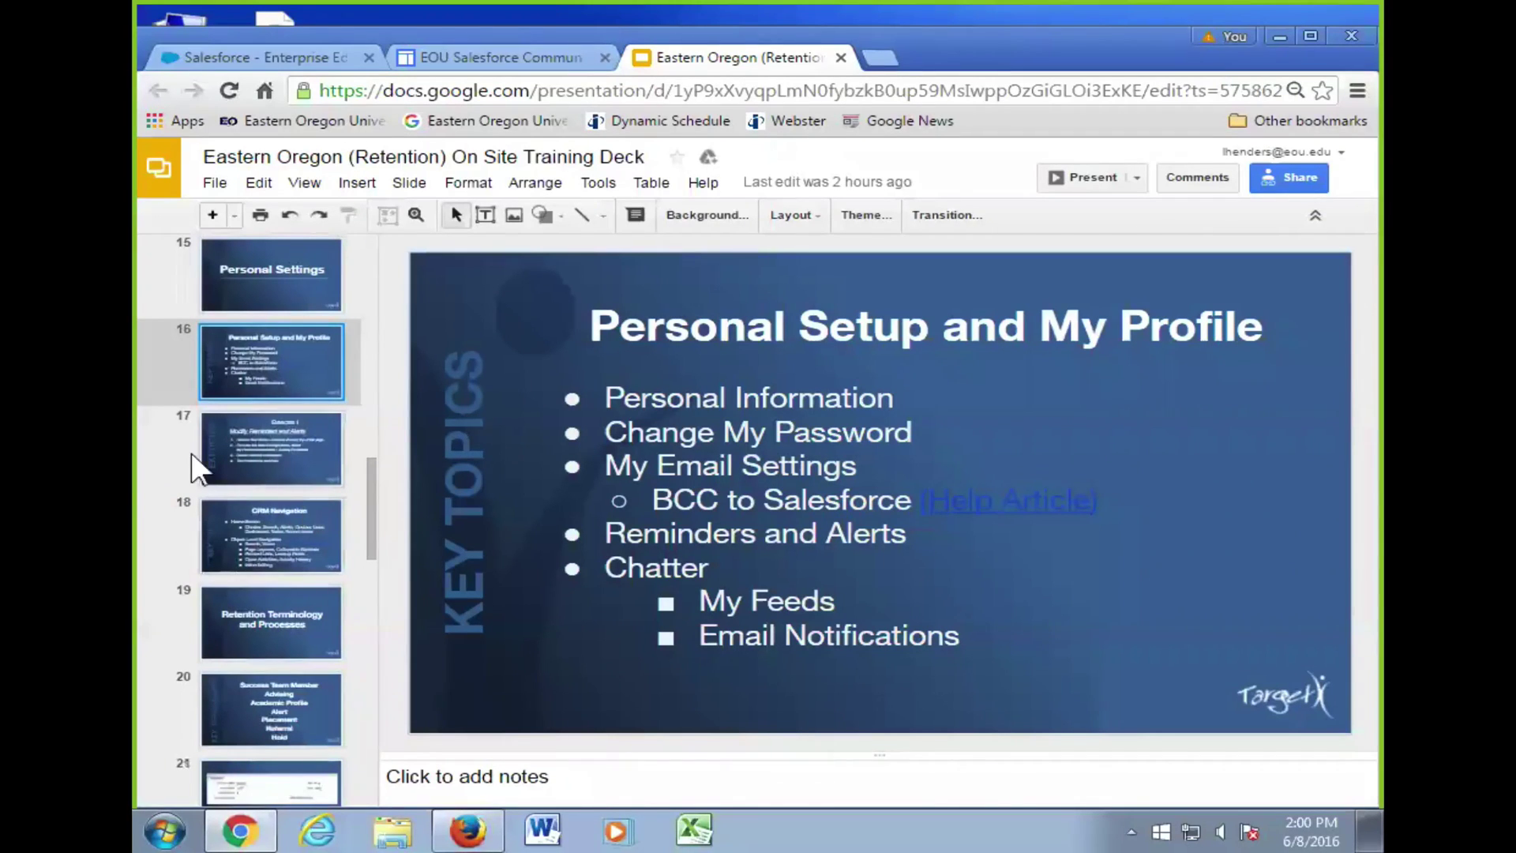
left_click(273, 461)
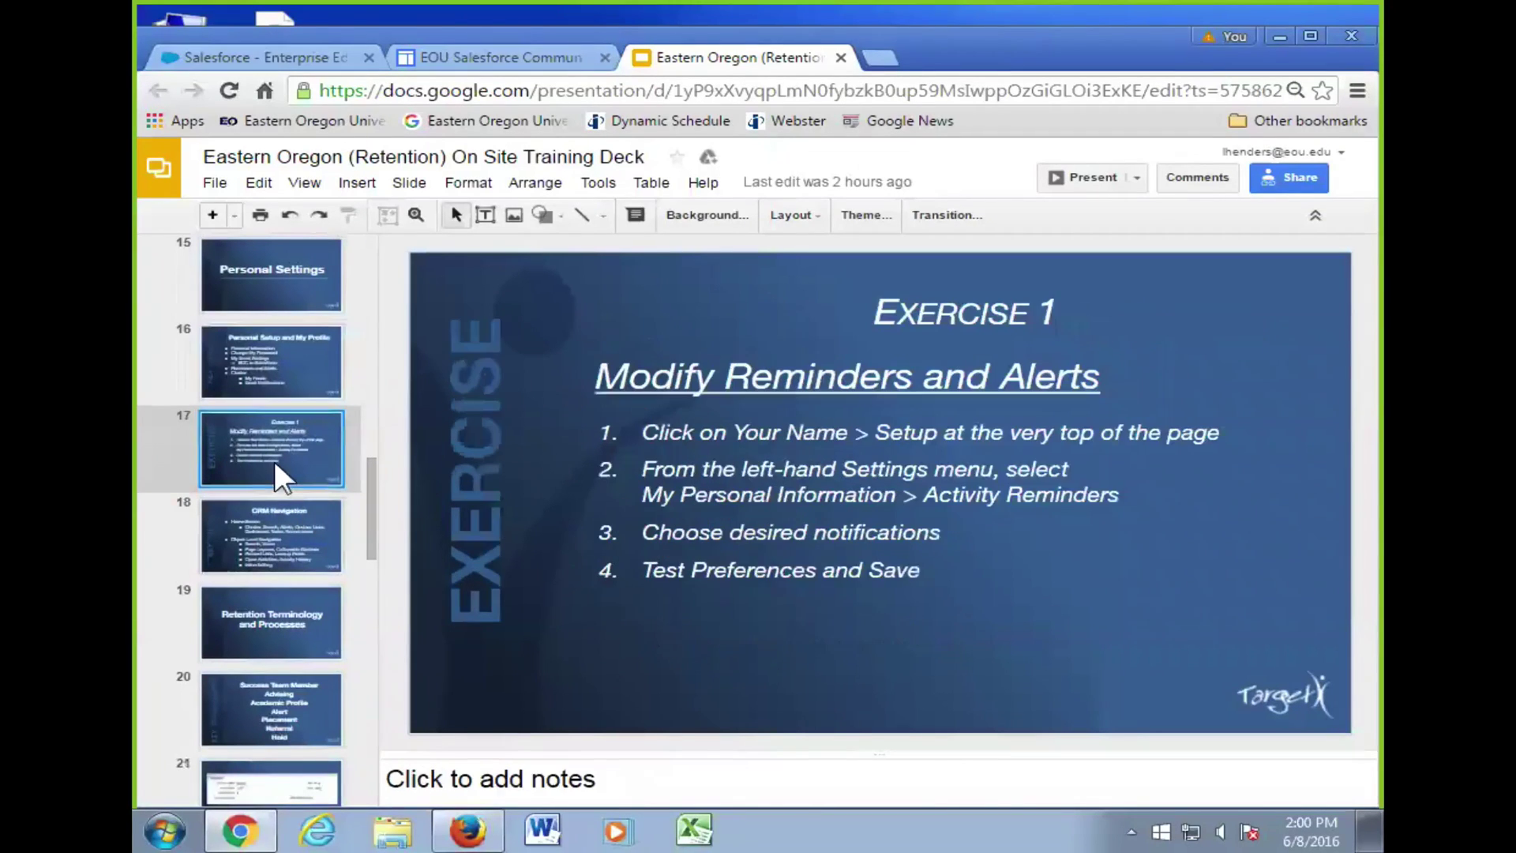
left_click(293, 361)
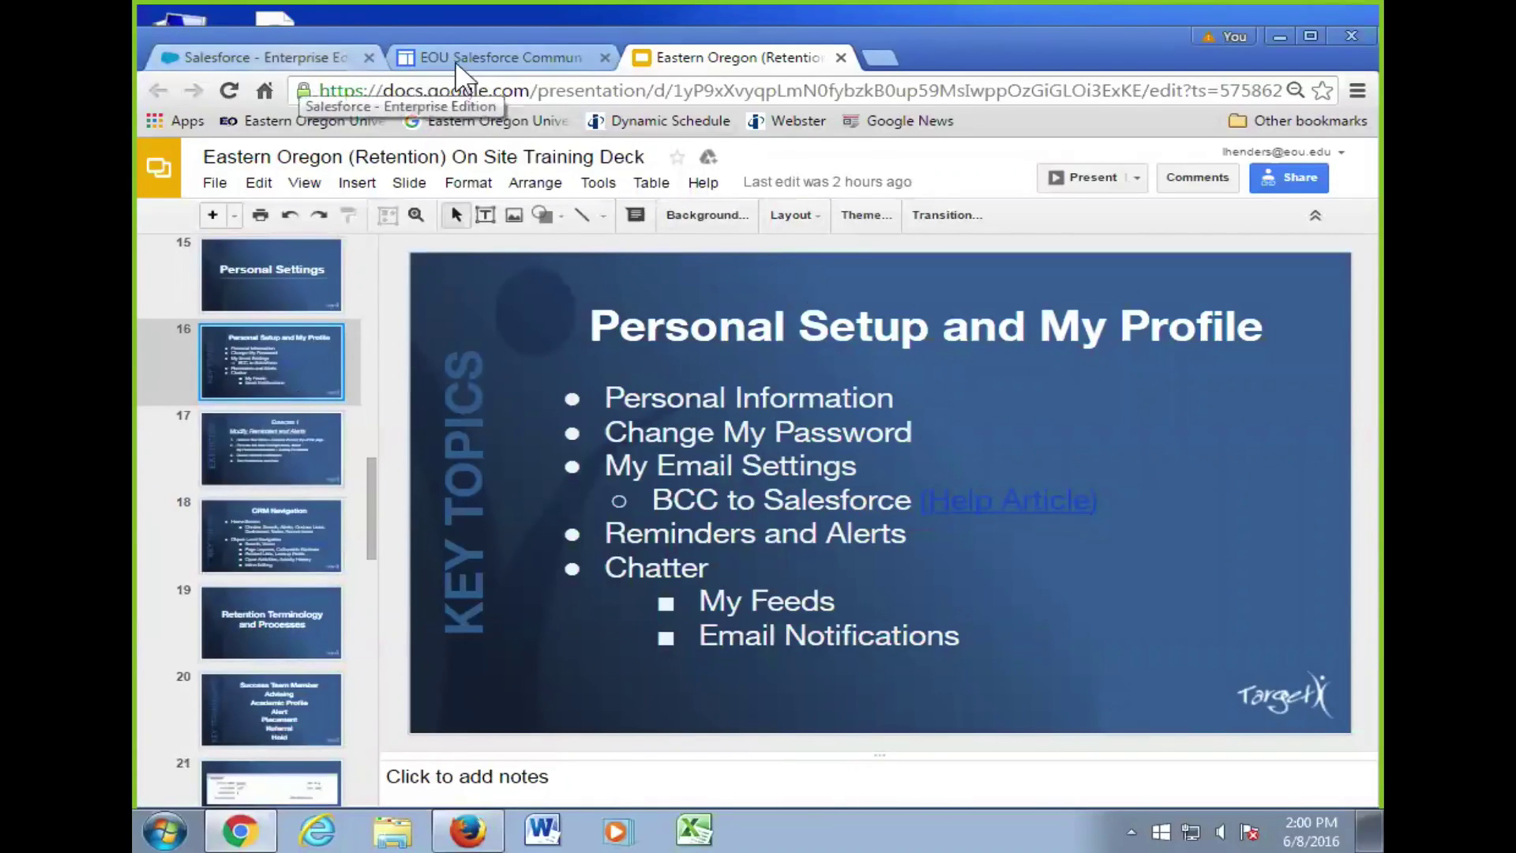
- Back in Salesforce, open the Personal Setup page from the user-name menu
left_click(316, 63)
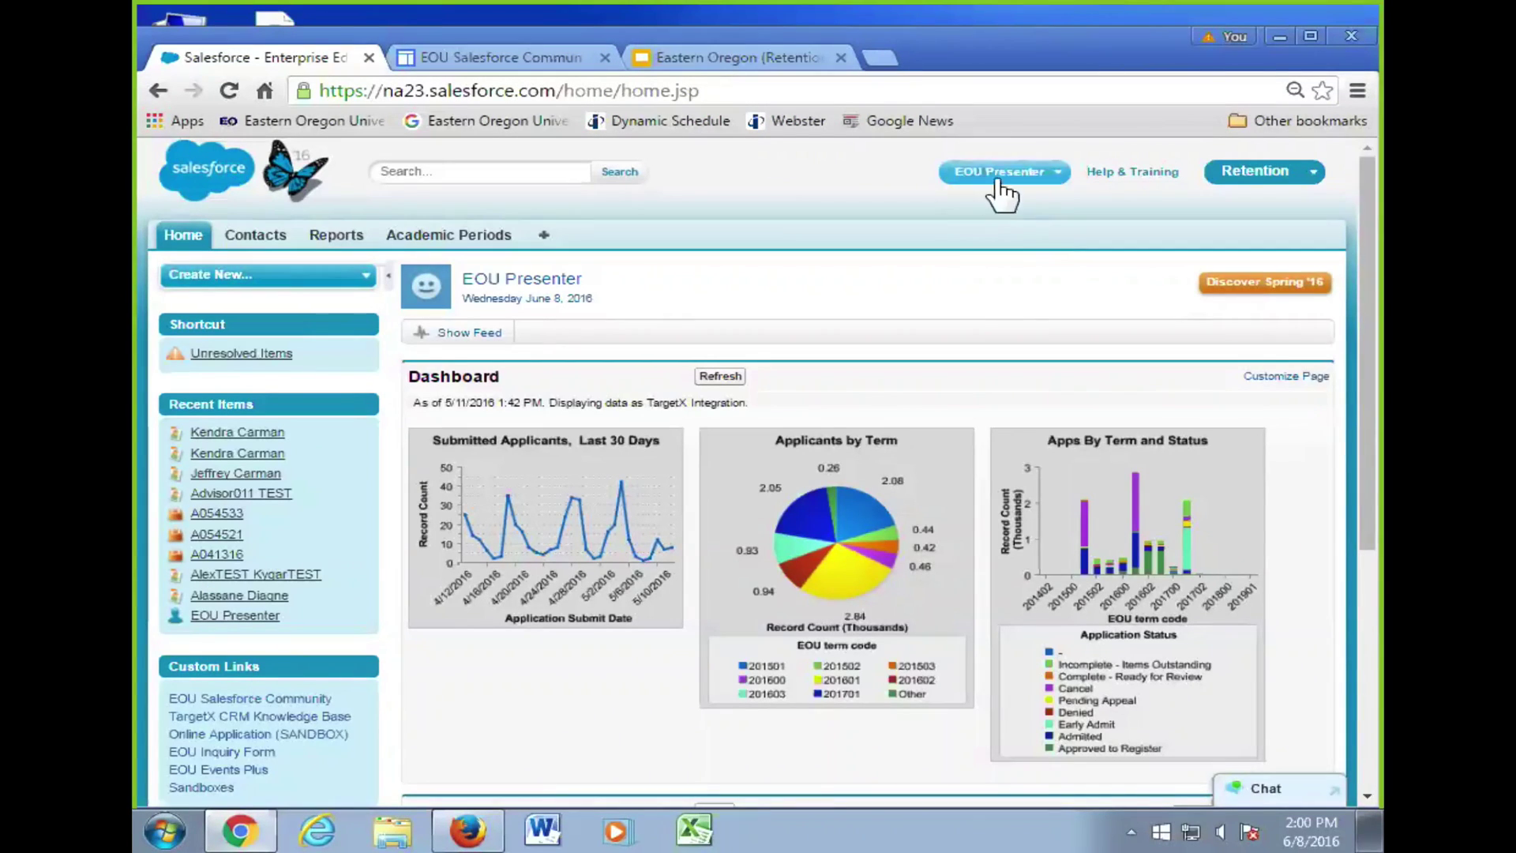
left_click(1007, 174)
left_click(1023, 228)
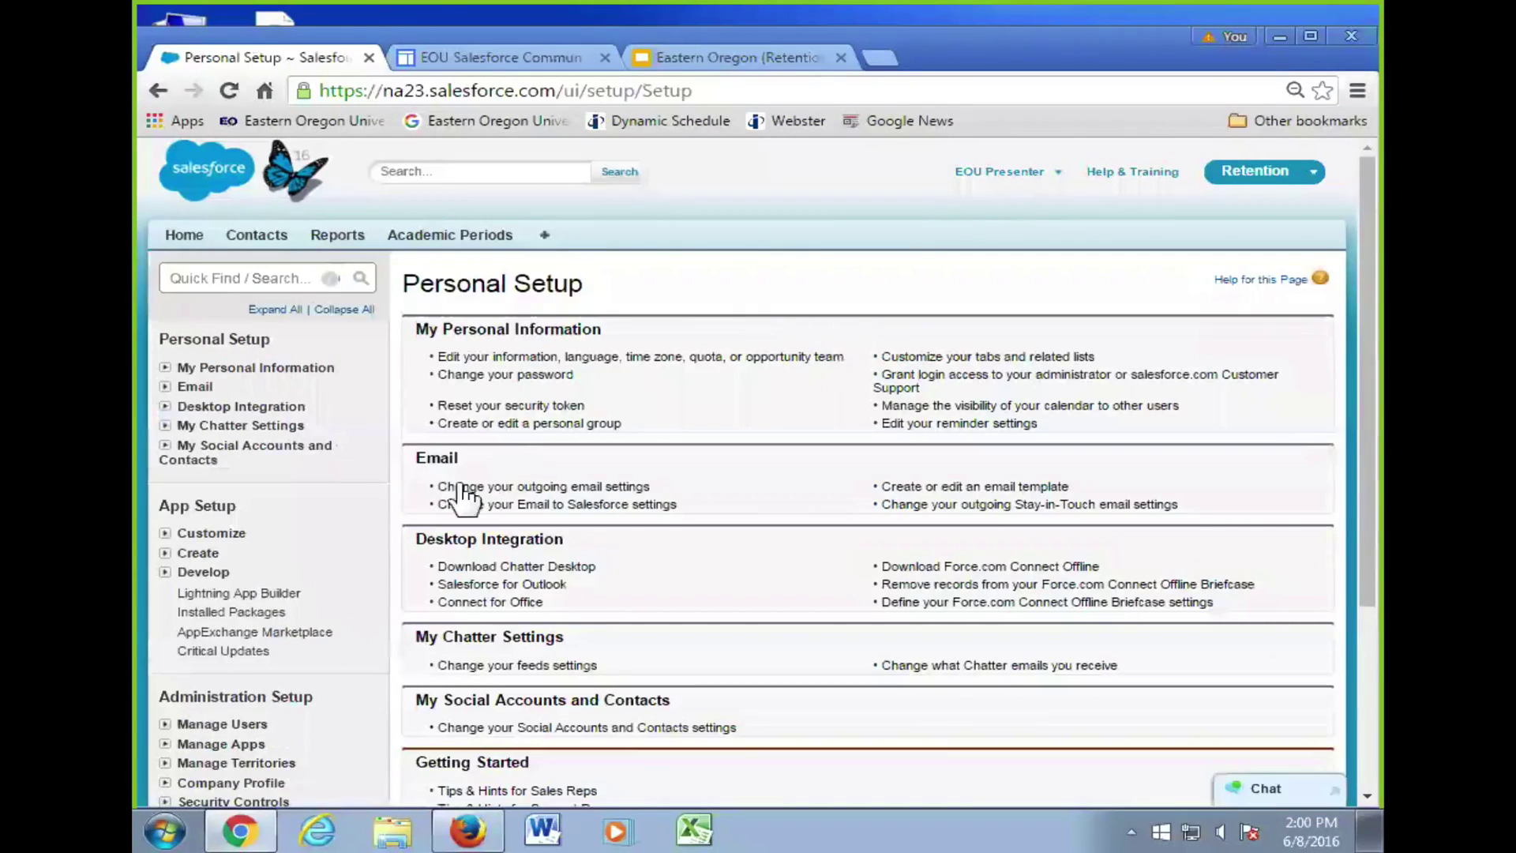
- Return from Personal Setup to the Home tab's applicant dashboard and Recent Items
left_click(223, 169)
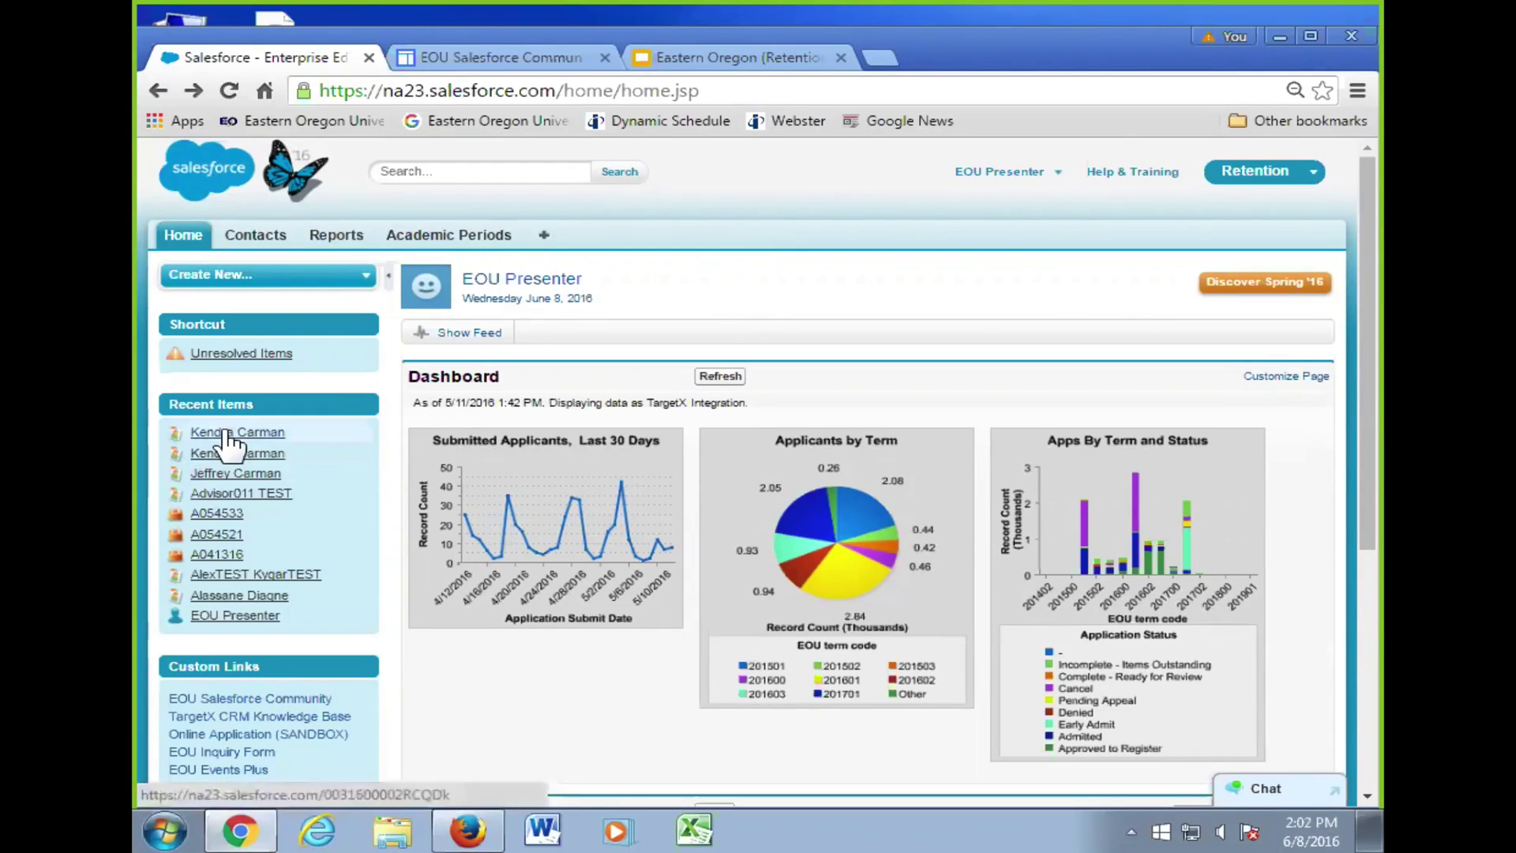
- Open the full record of an Eastern Oregon University contact from its Recent Items preview card
mouse_move(229, 439)
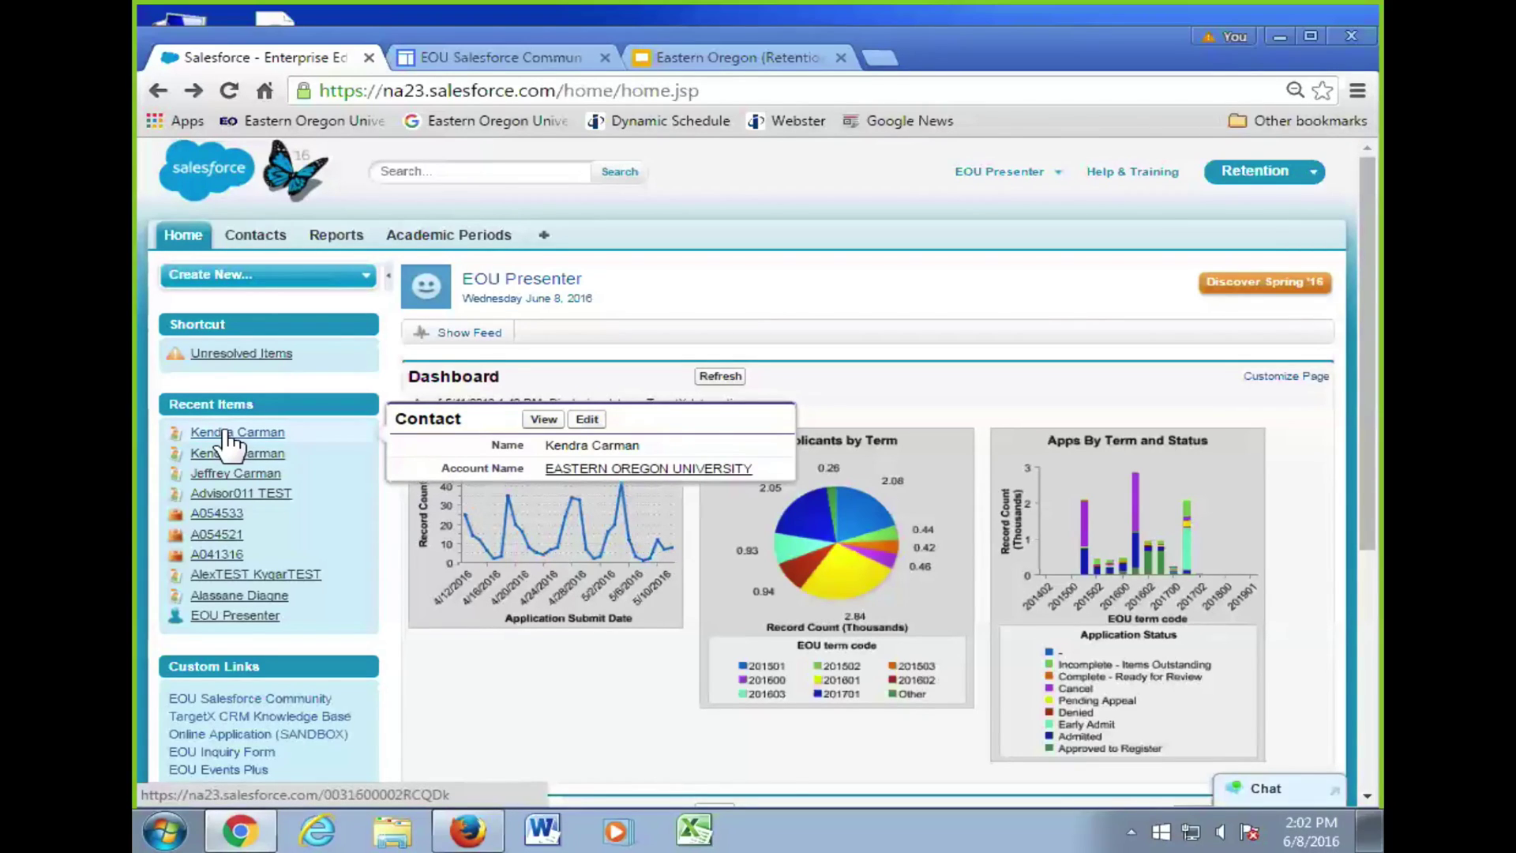
mouse_move(255, 474)
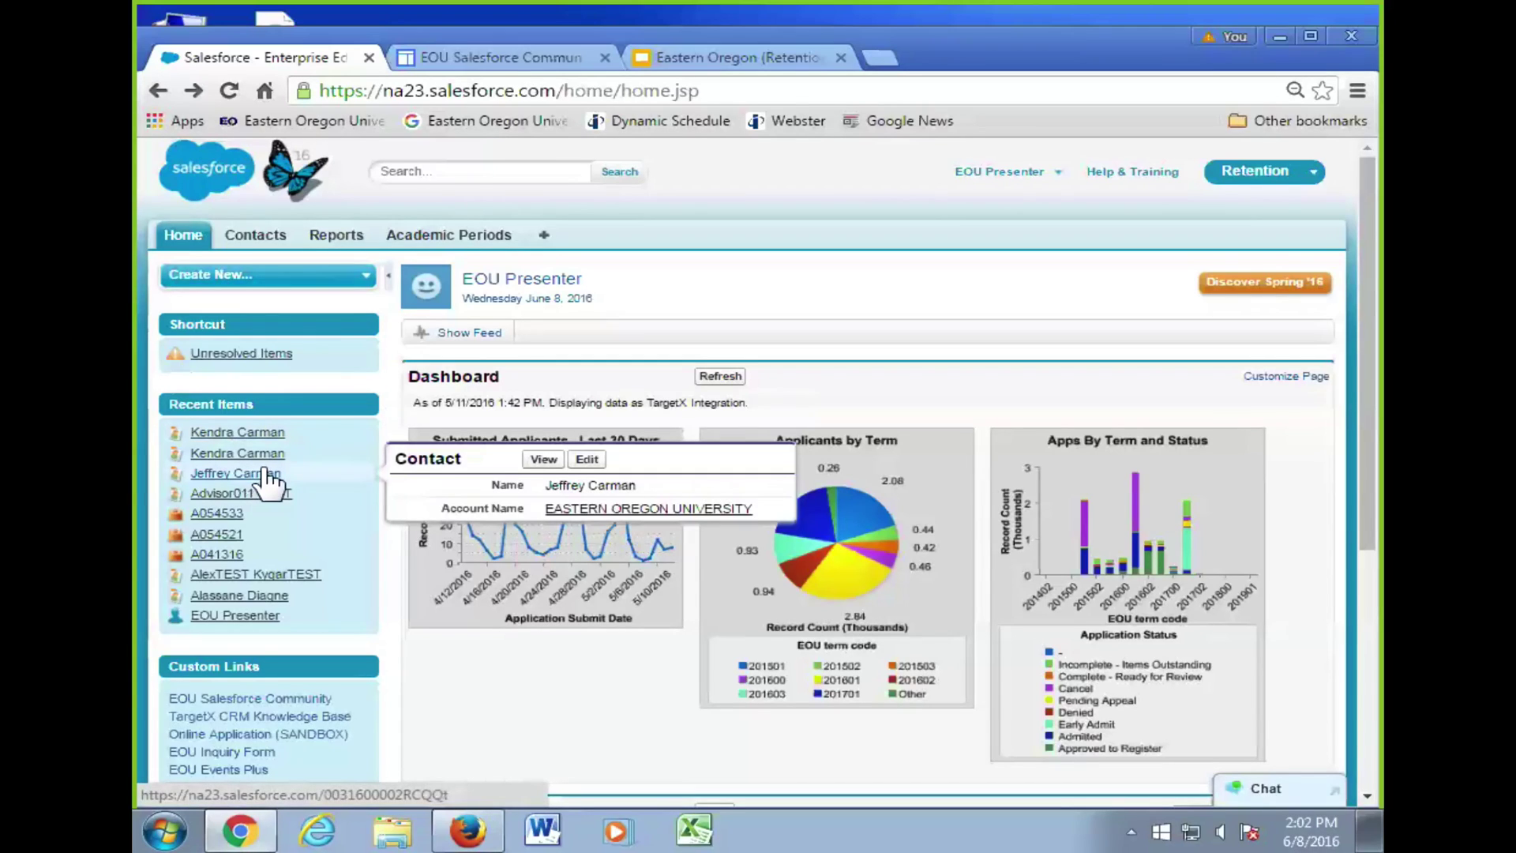
mouse_move(294, 591)
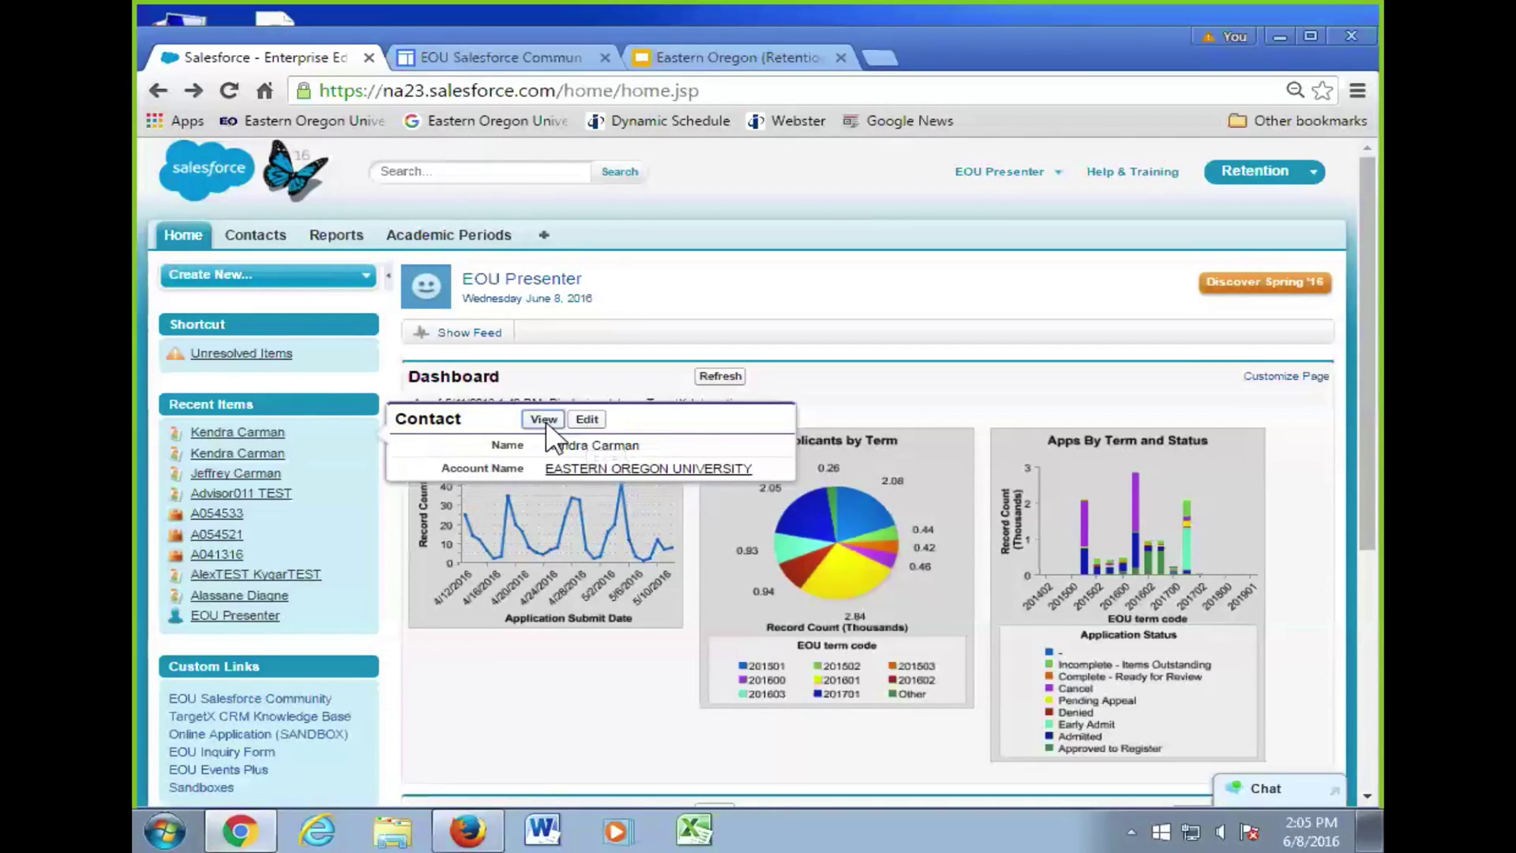
left_click(545, 419)
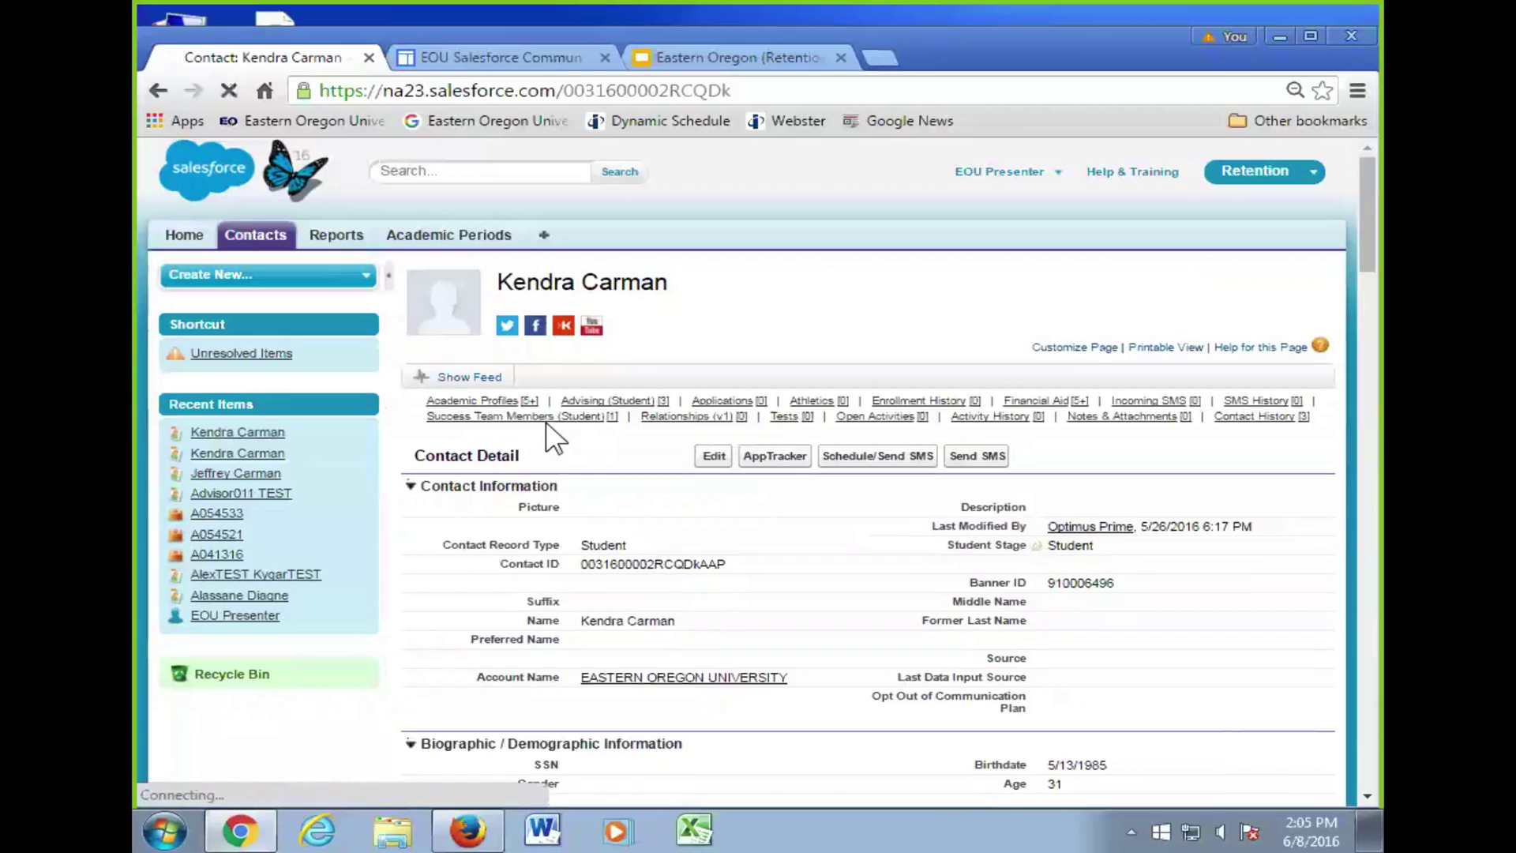
mouse_move(555, 438)
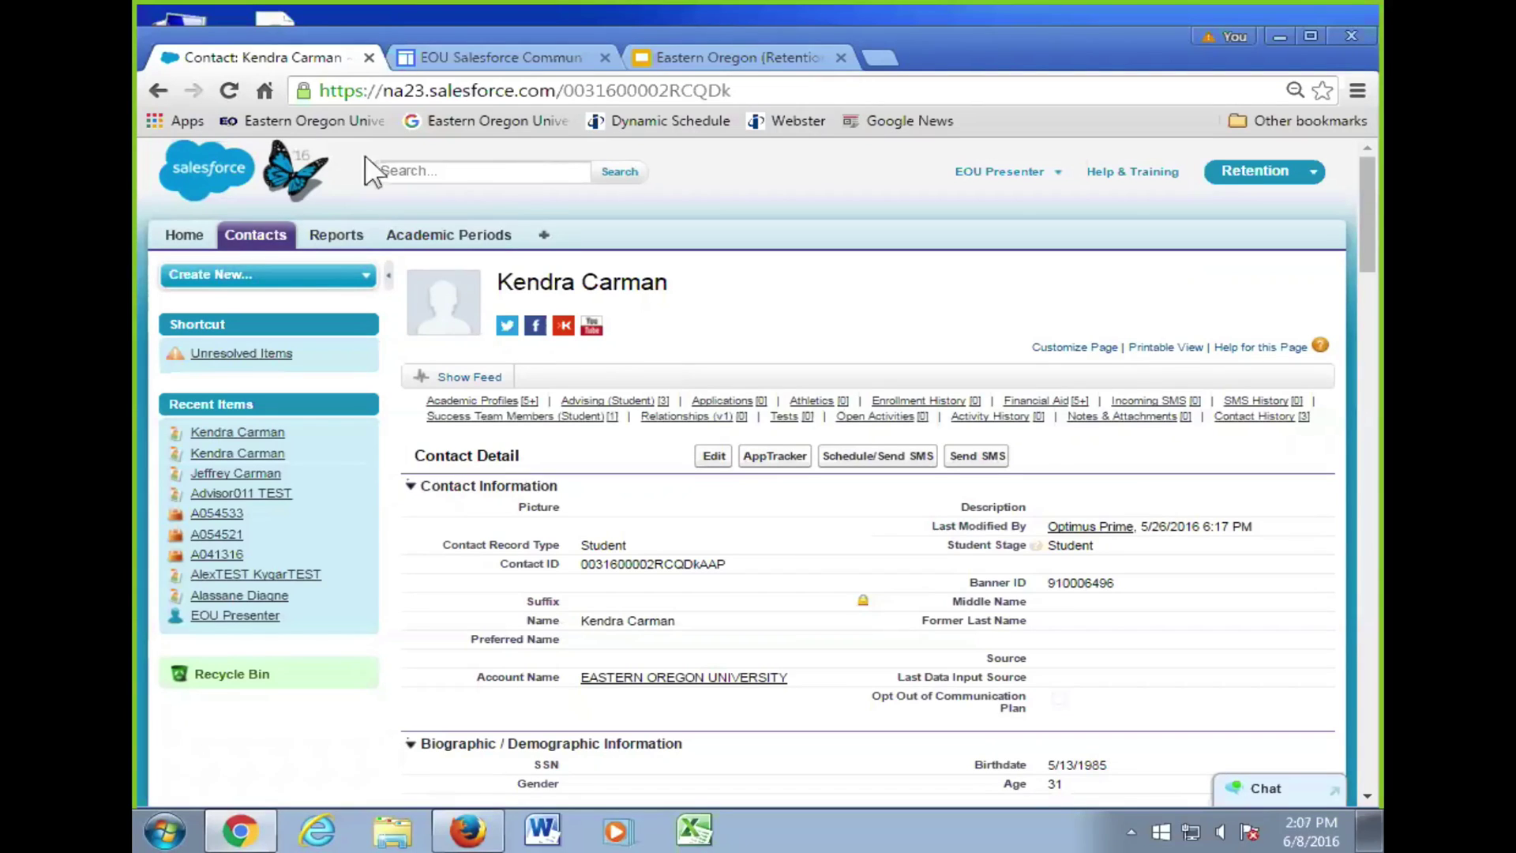
- Leave the student contact record for the Home tab's applicant dashboard charts
left_click(186, 236)
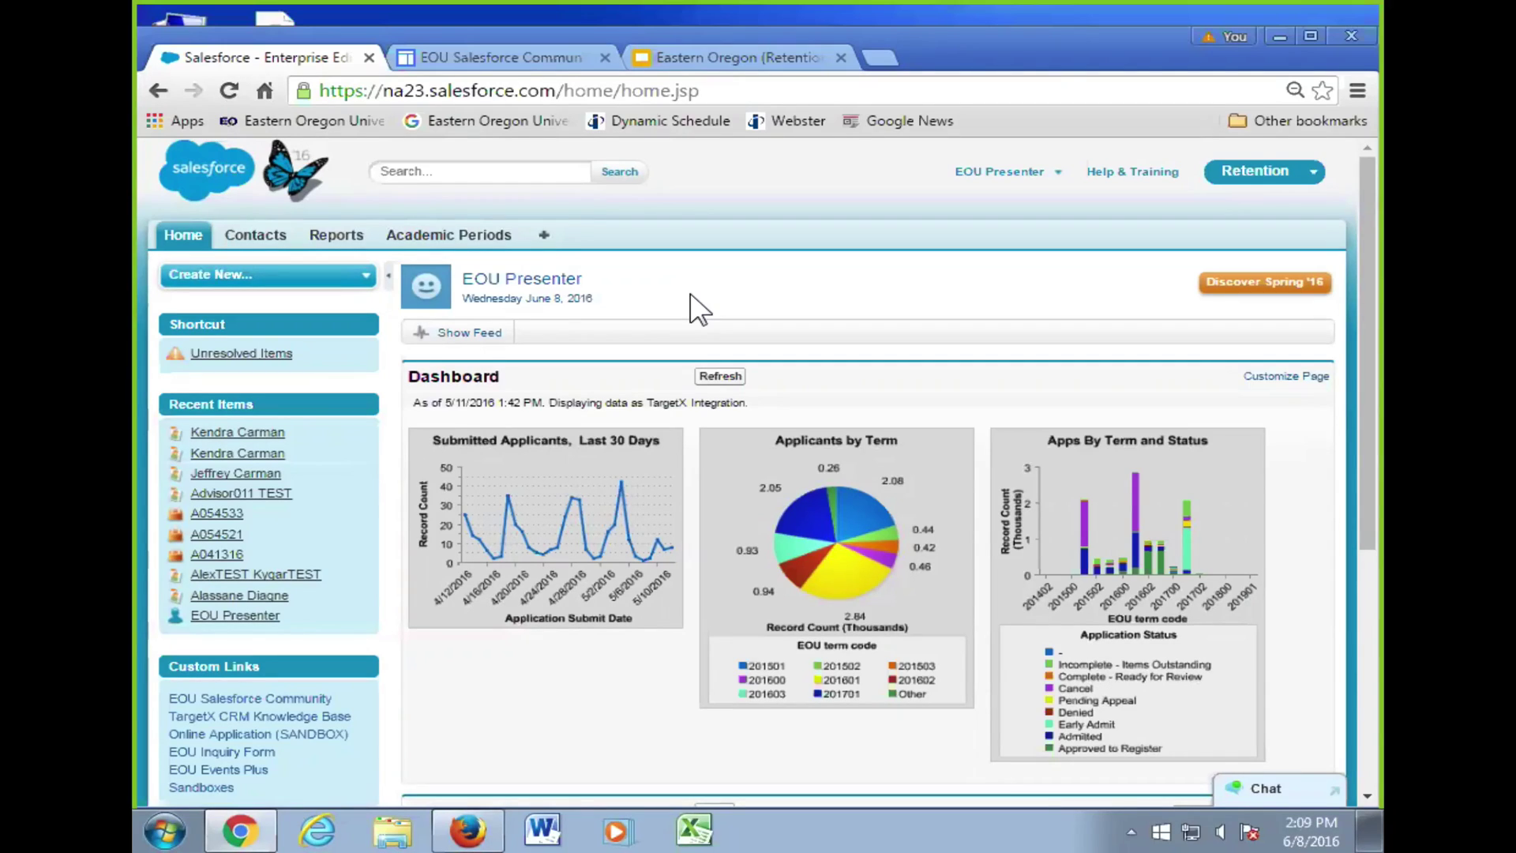
- Open the test student's contact record via Contacts, a recent contact, then Recent Items
left_click(271, 245)
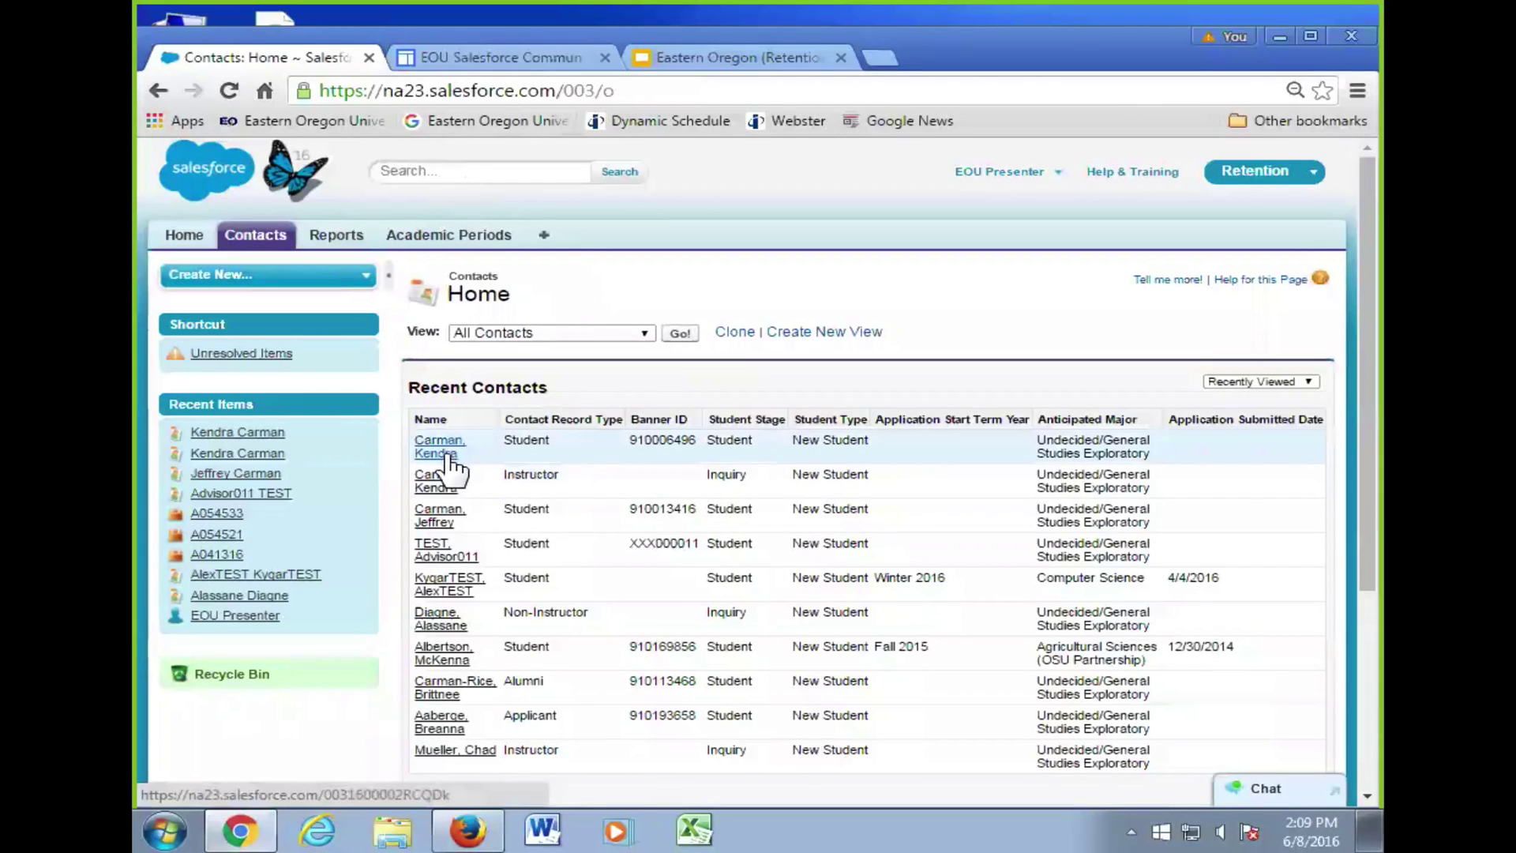
left_click(438, 520)
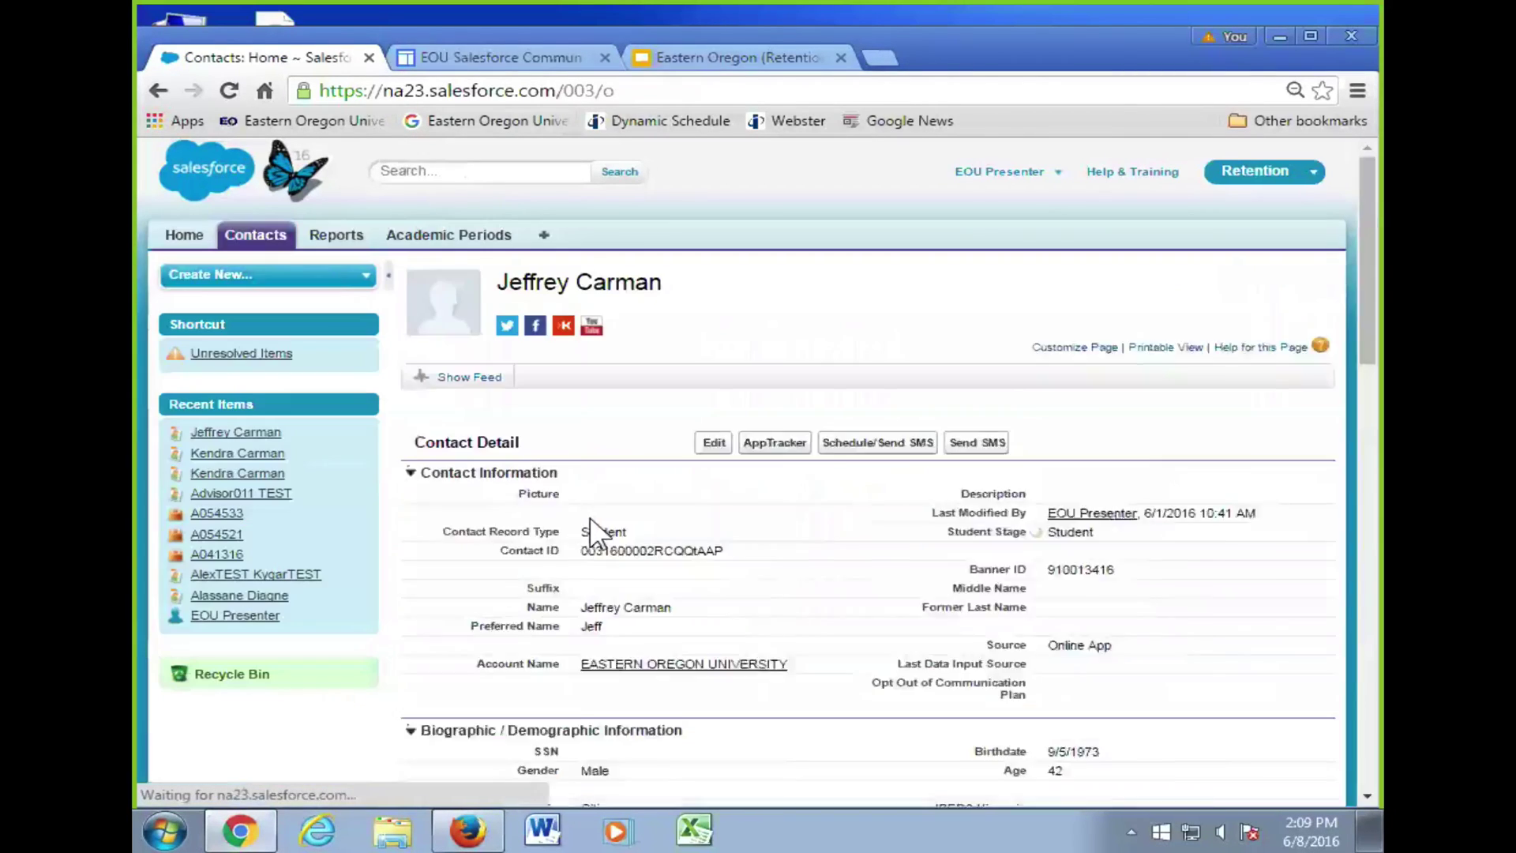
left_click(281, 576)
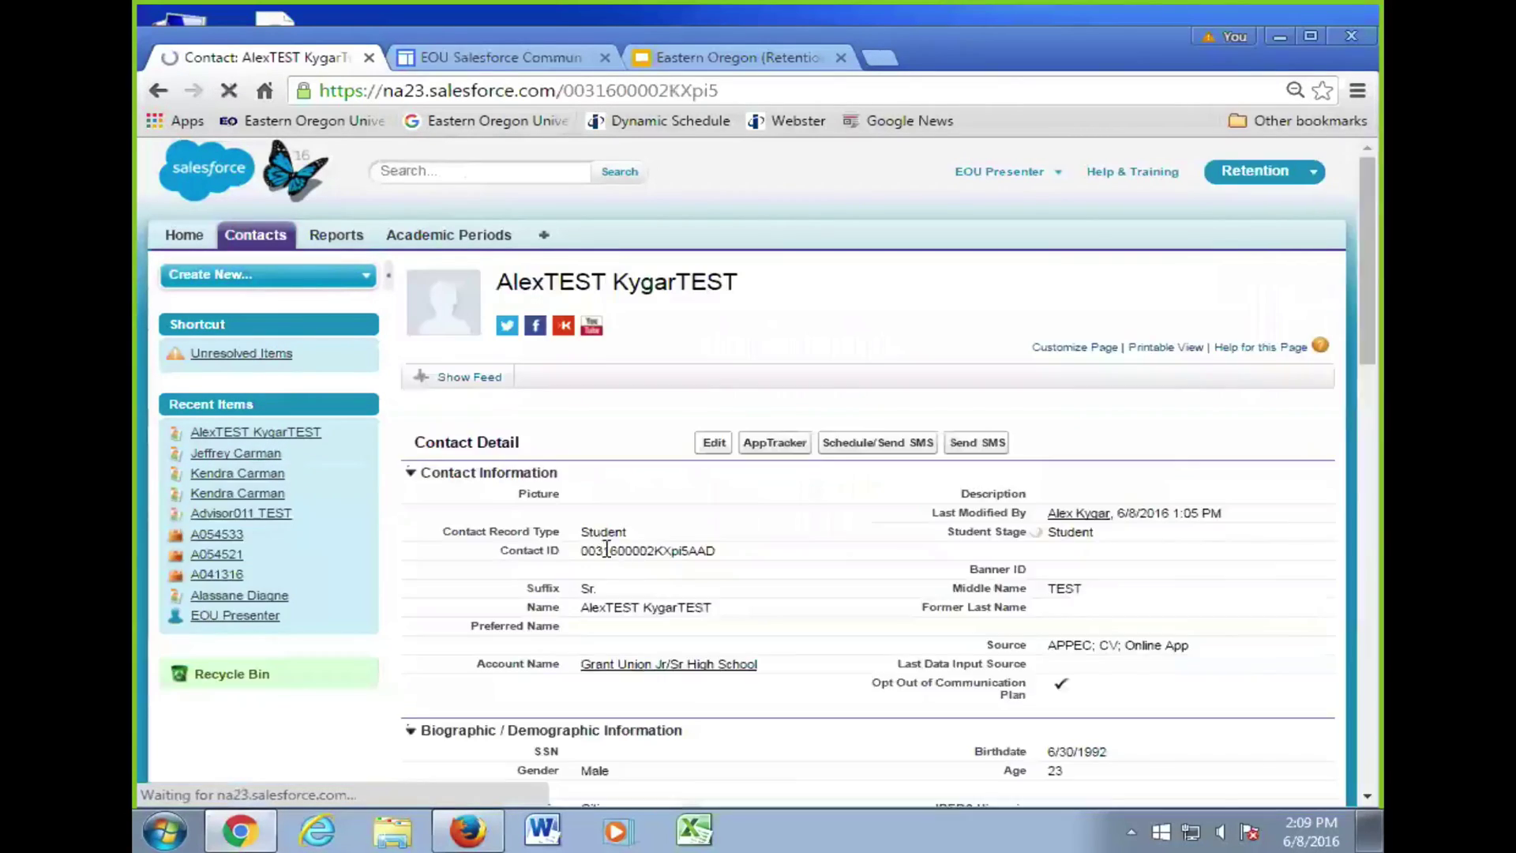
- Scroll through the test student's record, including its Winter 2016 Business Administration application, then back to the top
scroll(624, 538, "down", 9)
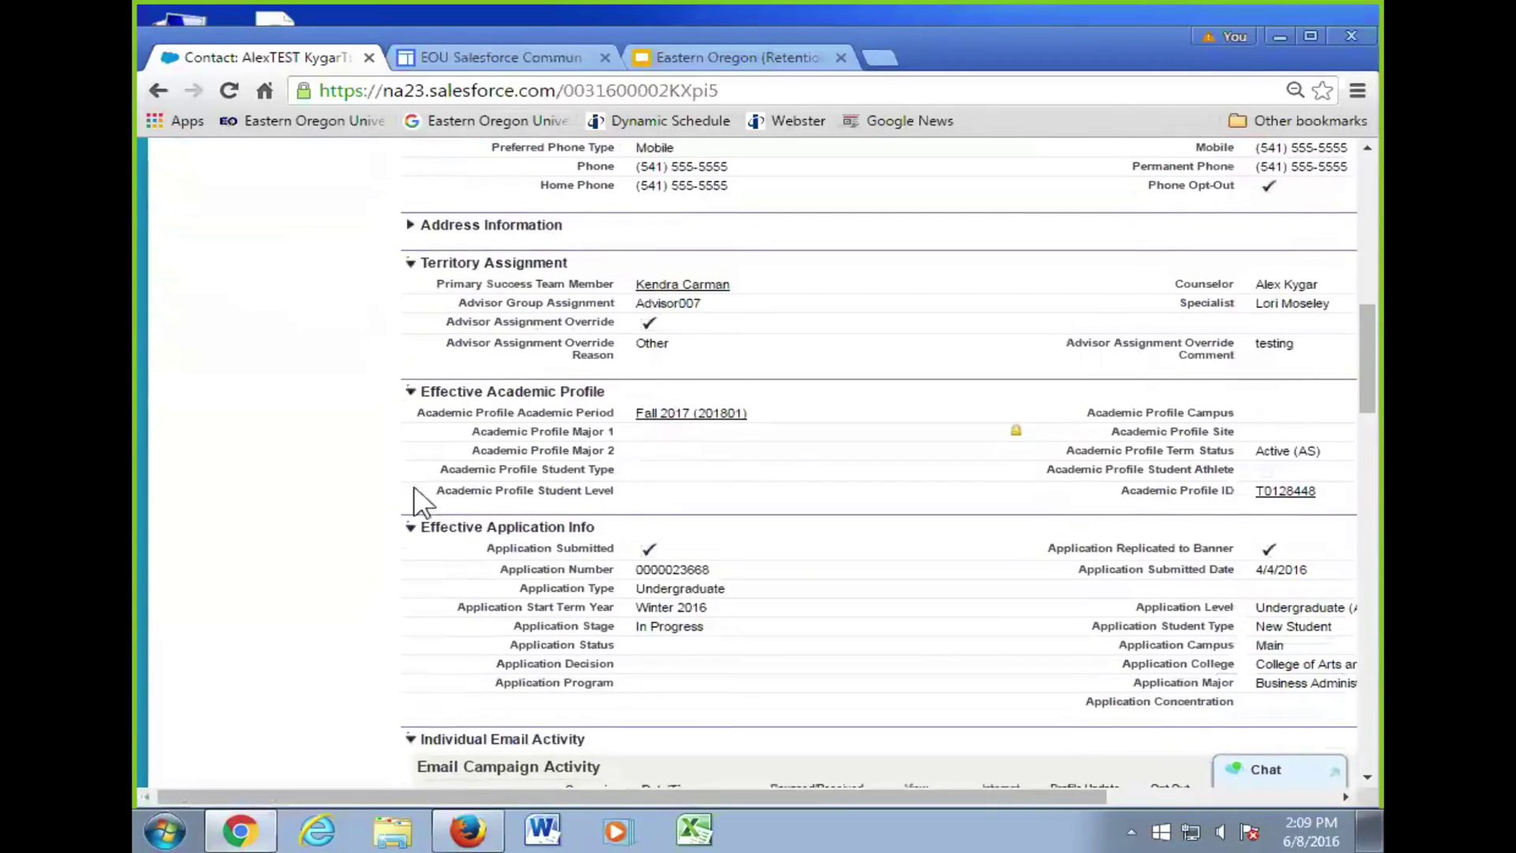
scroll(419, 501, "down", 3)
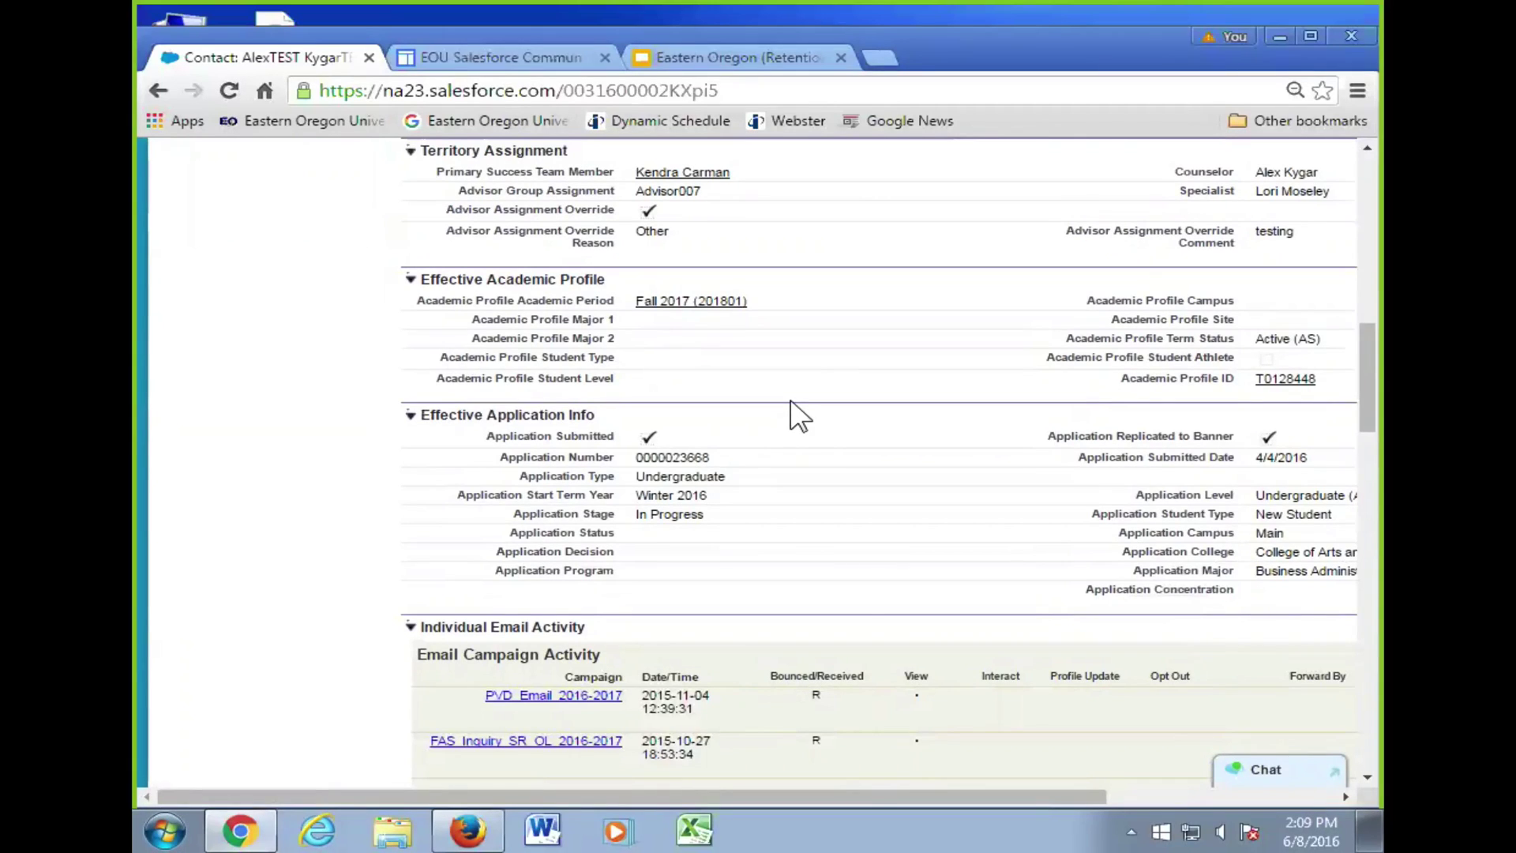
scroll(792, 404, "up", 3)
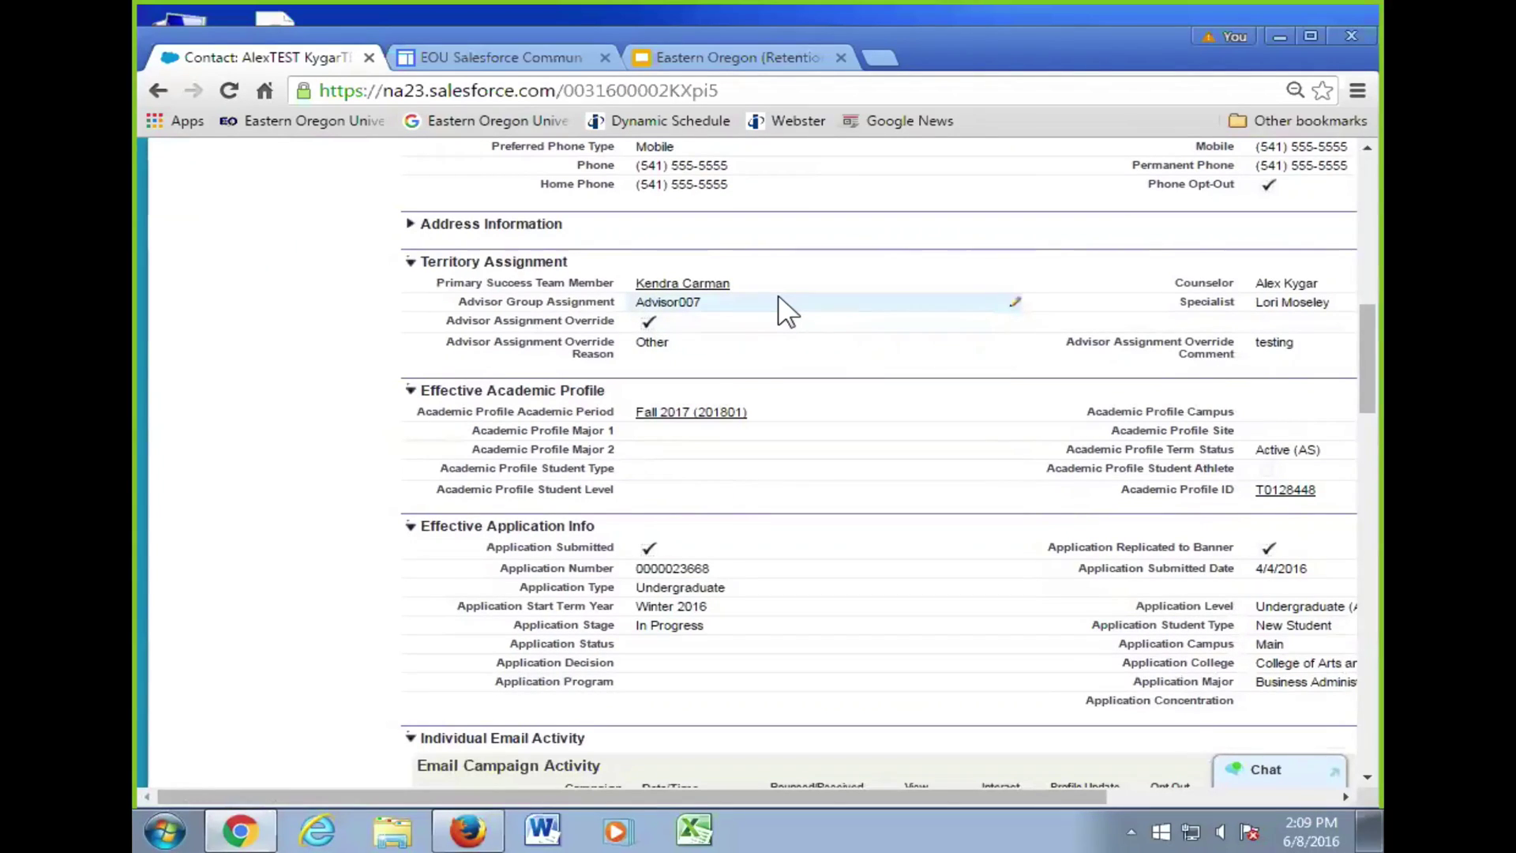
left_click_drag(888, 798, 998, 785)
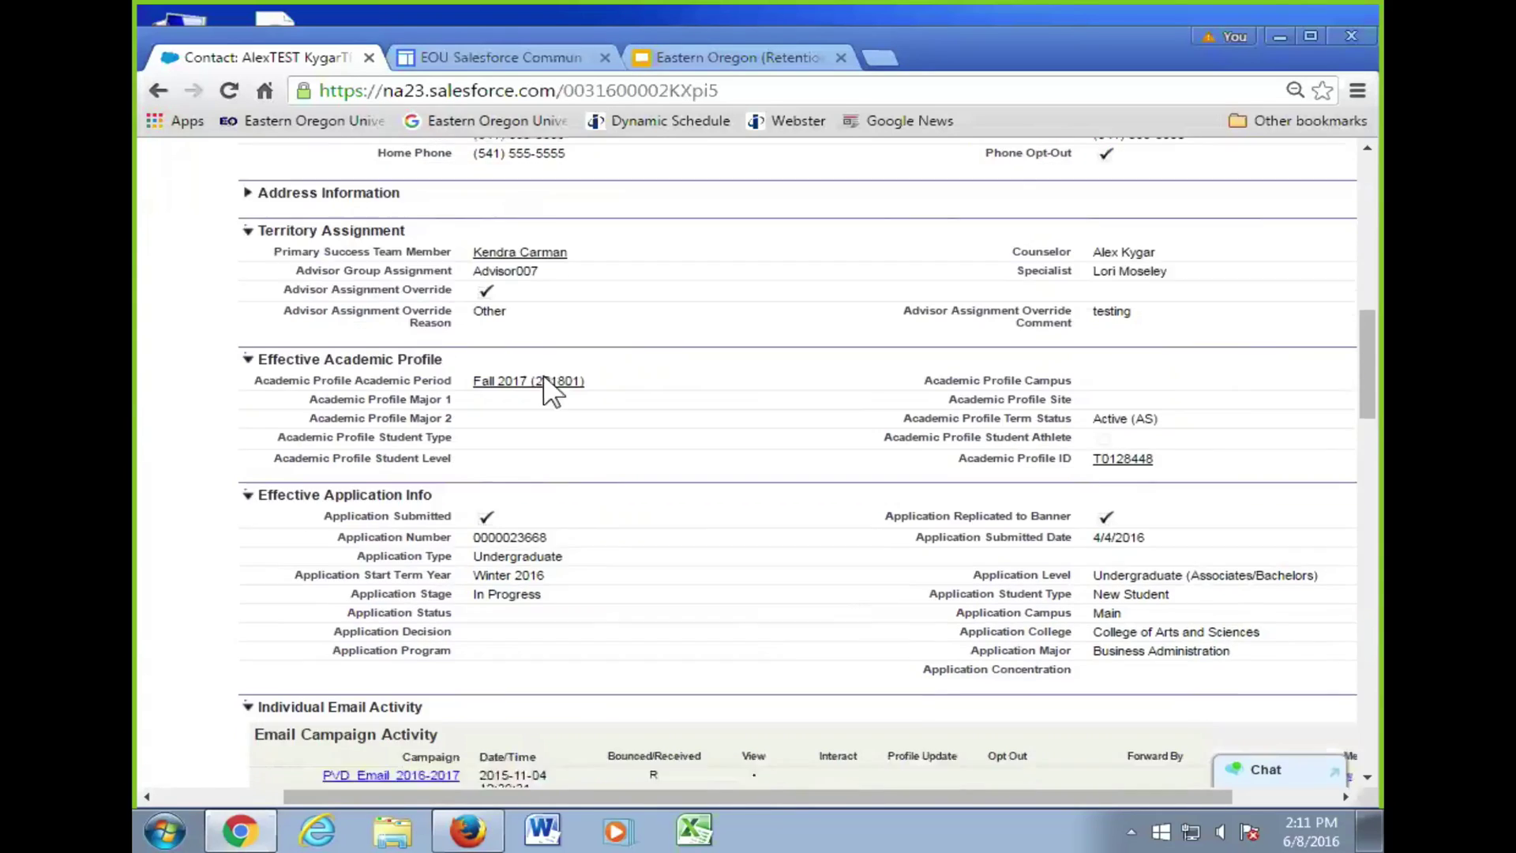
scroll(549, 380, "down", 3)
scroll(557, 379, "up", 10)
scroll(541, 382, "down", 1)
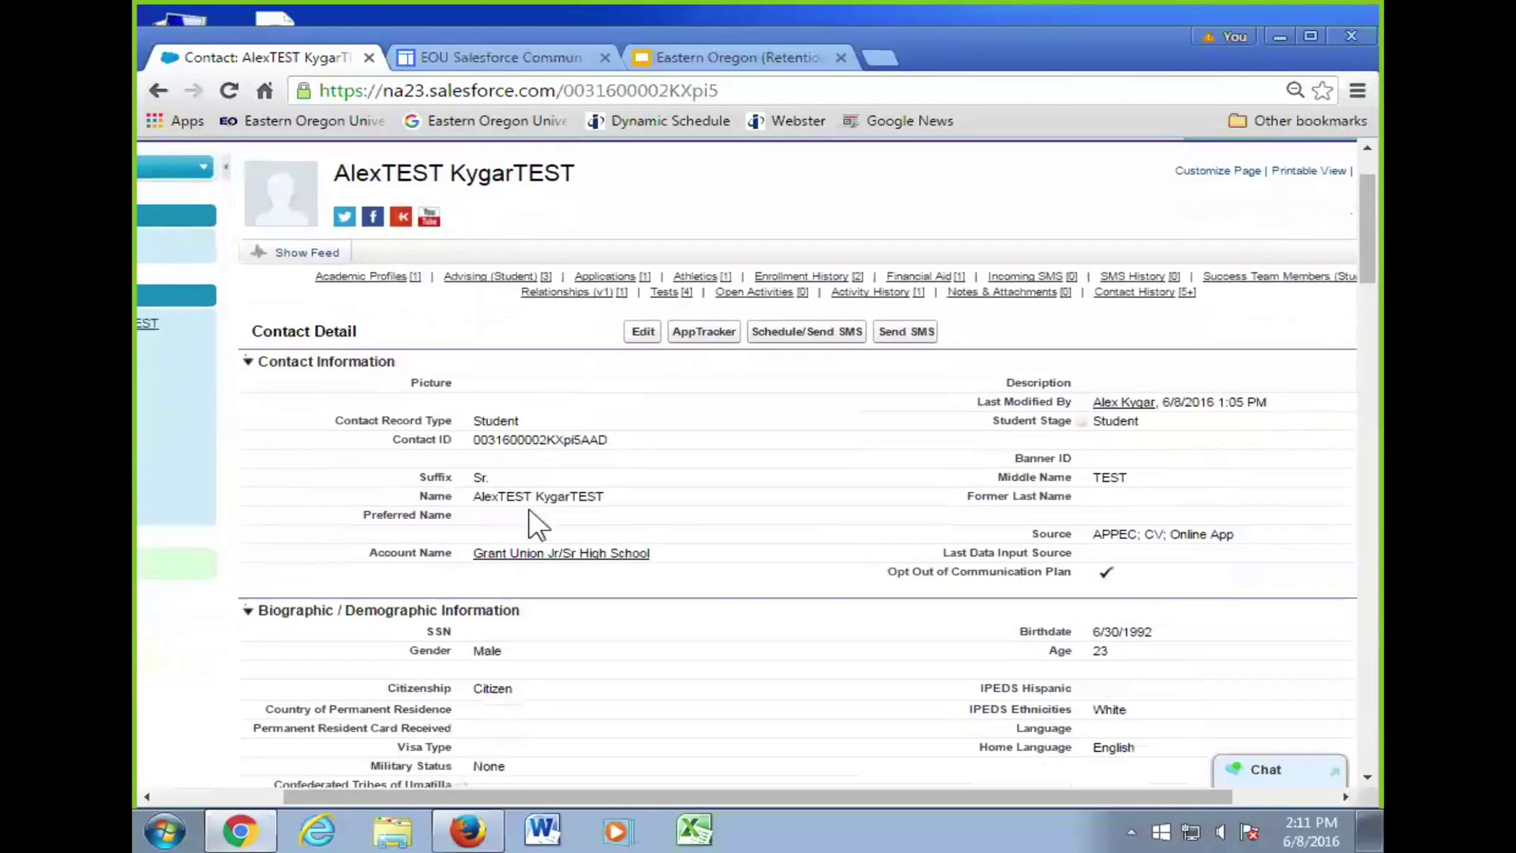
left_click_drag(406, 795, 244, 778)
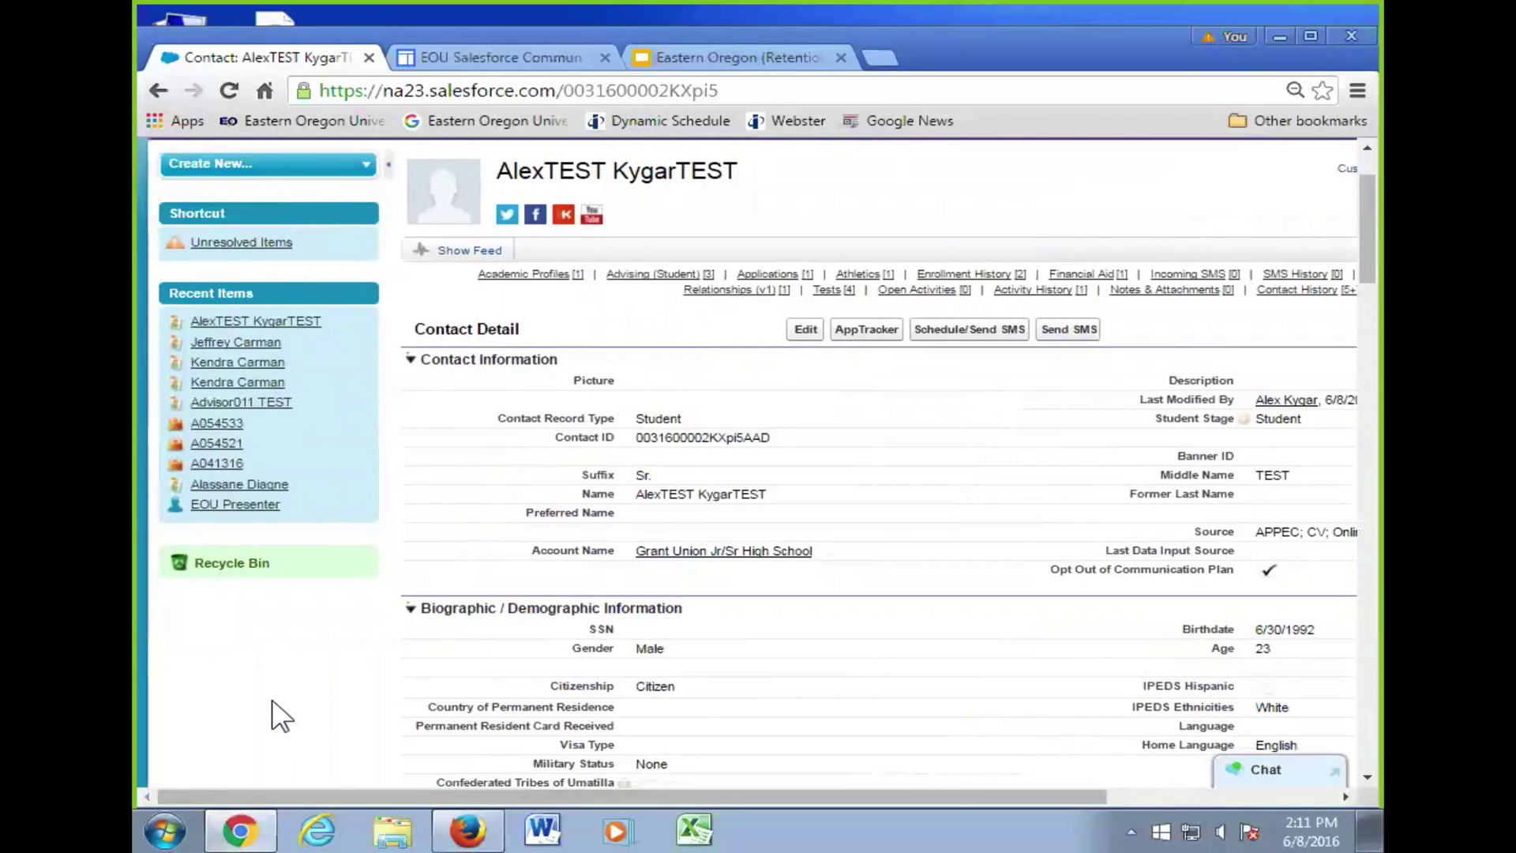
scroll(292, 615, "down", 2)
scroll(297, 572, "up", 5)
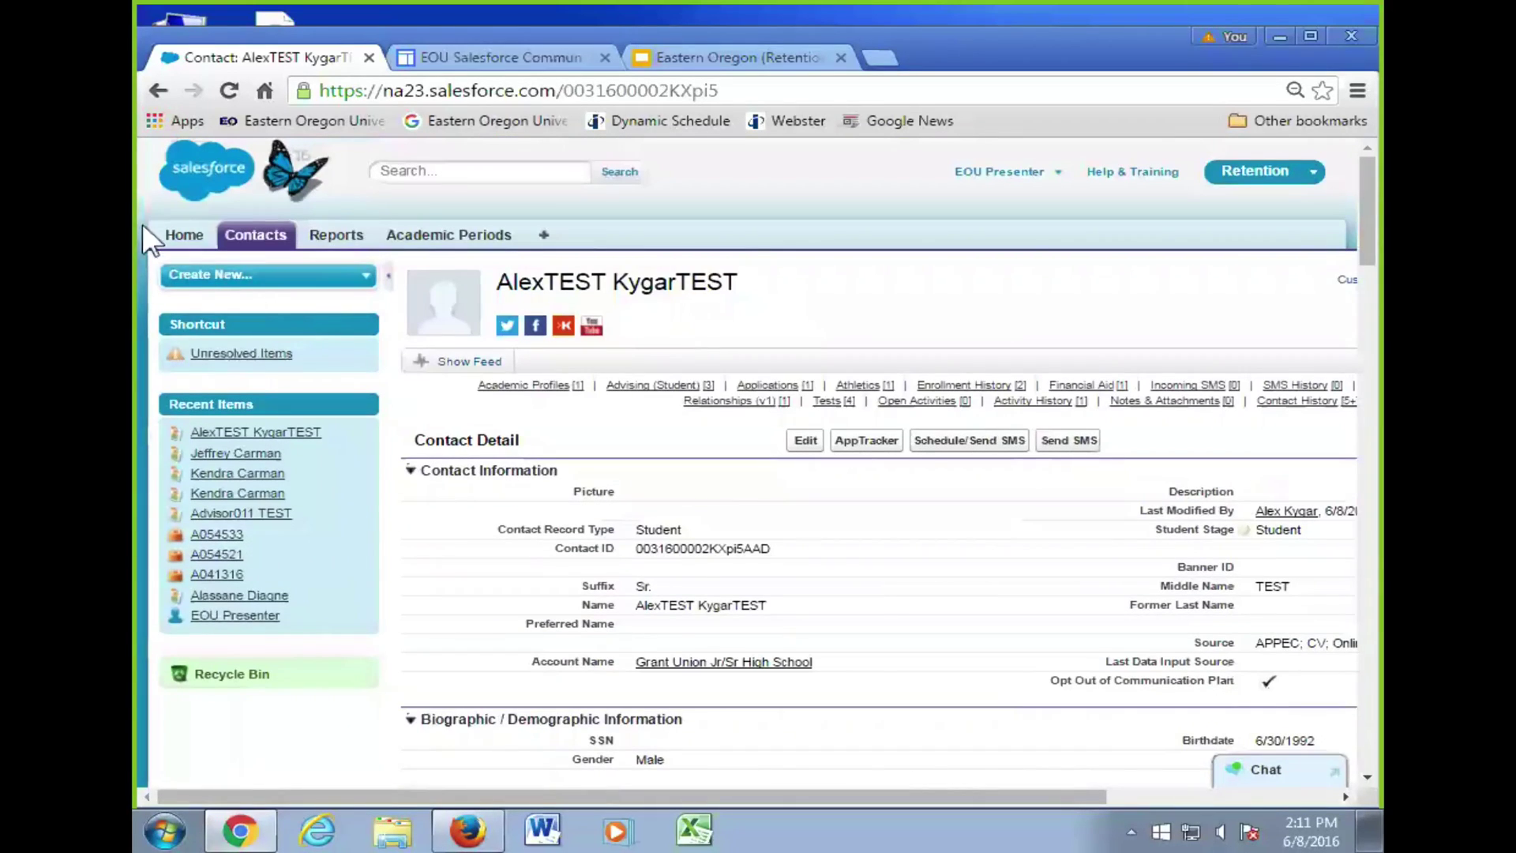
- Go to the Home tab and scroll below the dashboard to the empty My Tasks and Calendar
left_click(175, 234)
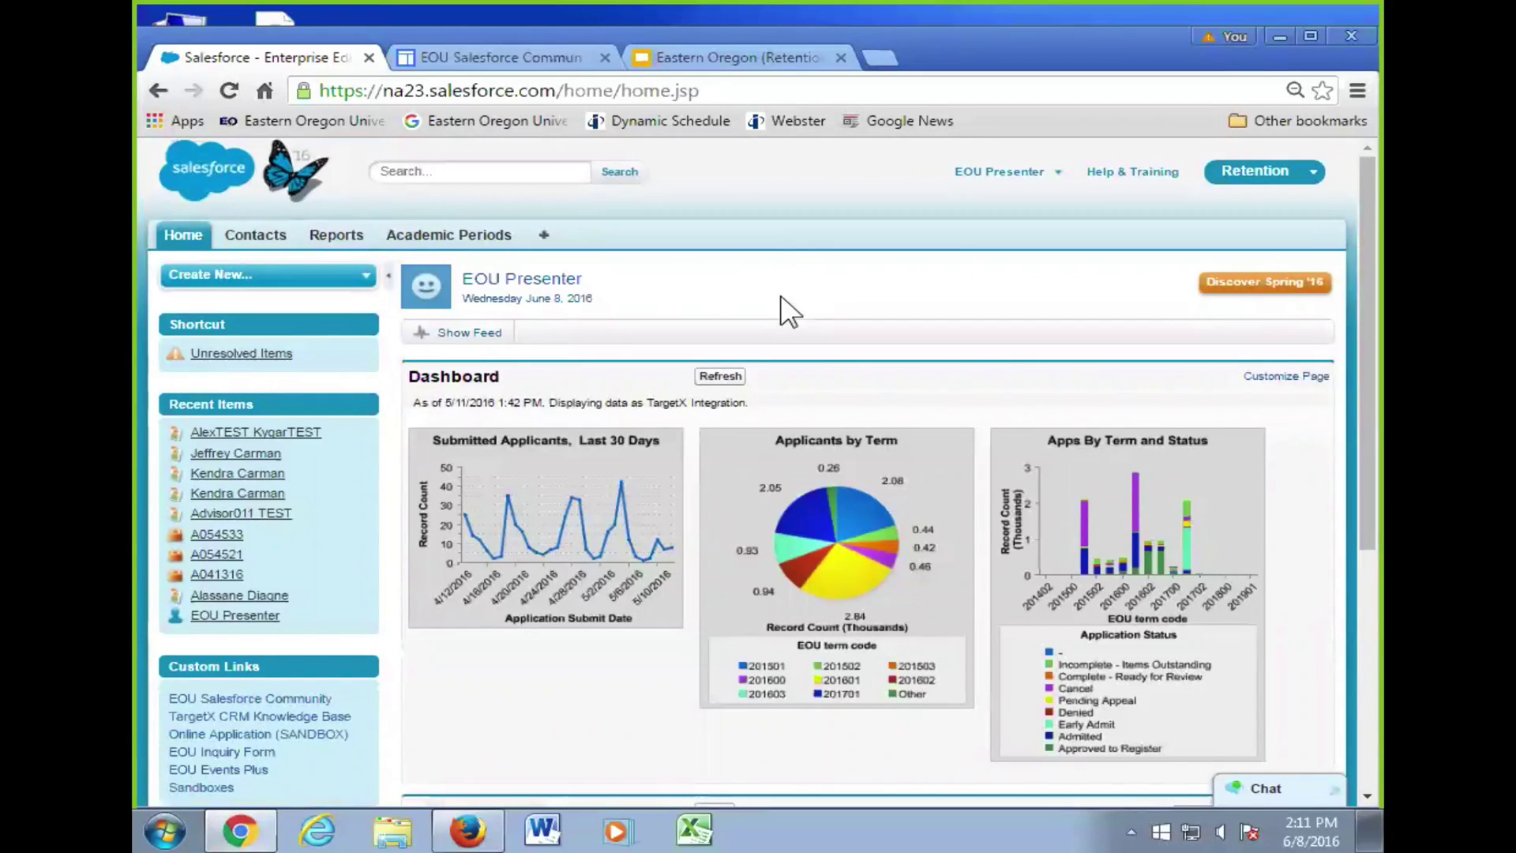
scroll(785, 311, "down", 2)
scroll(694, 423, "down", 1)
scroll(626, 474, "up", 3)
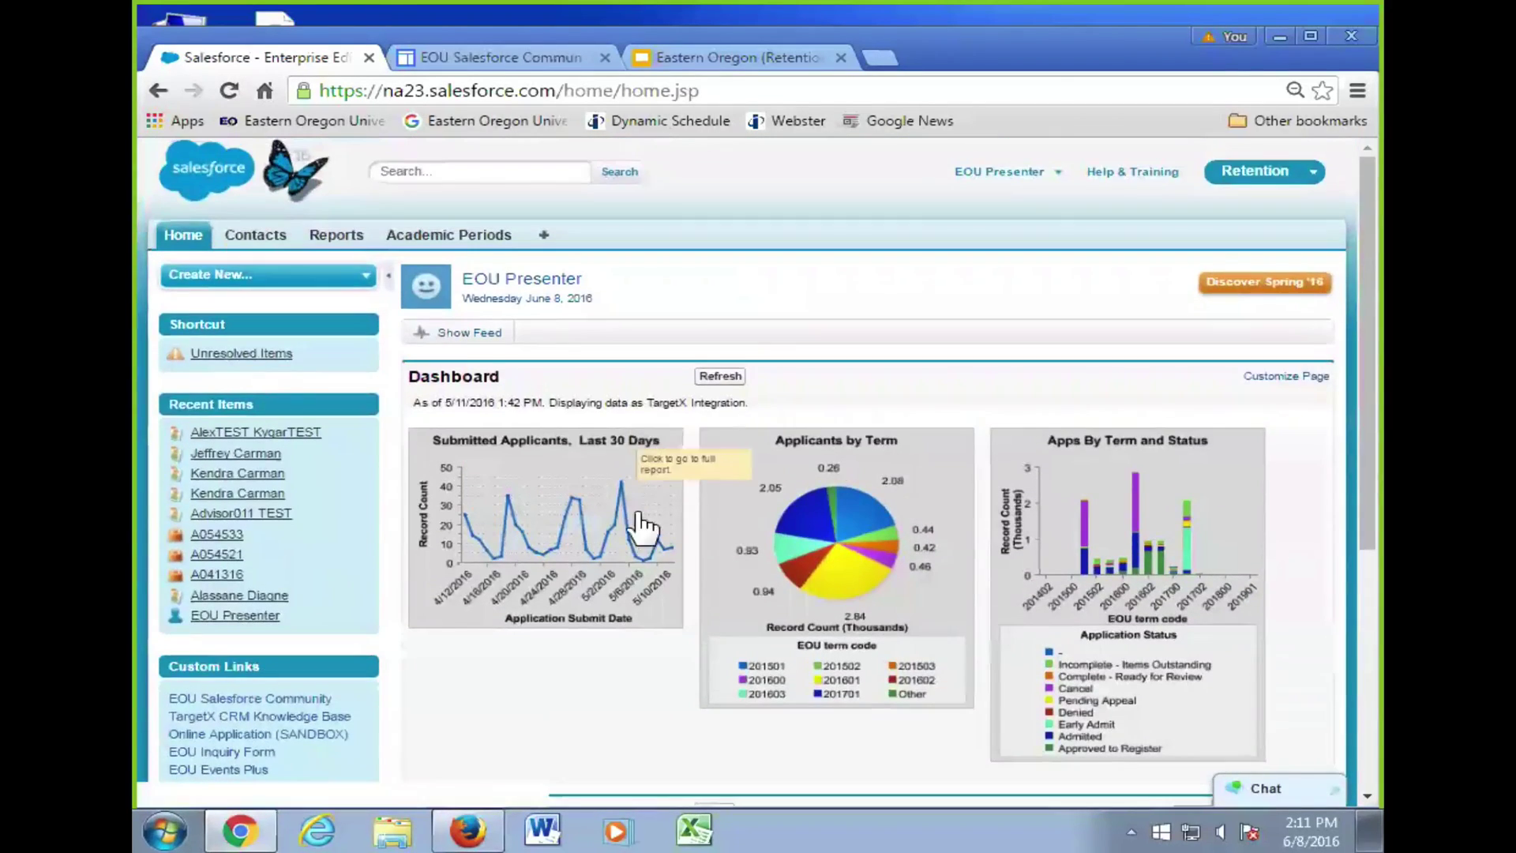
scroll(632, 545, "down", 1)
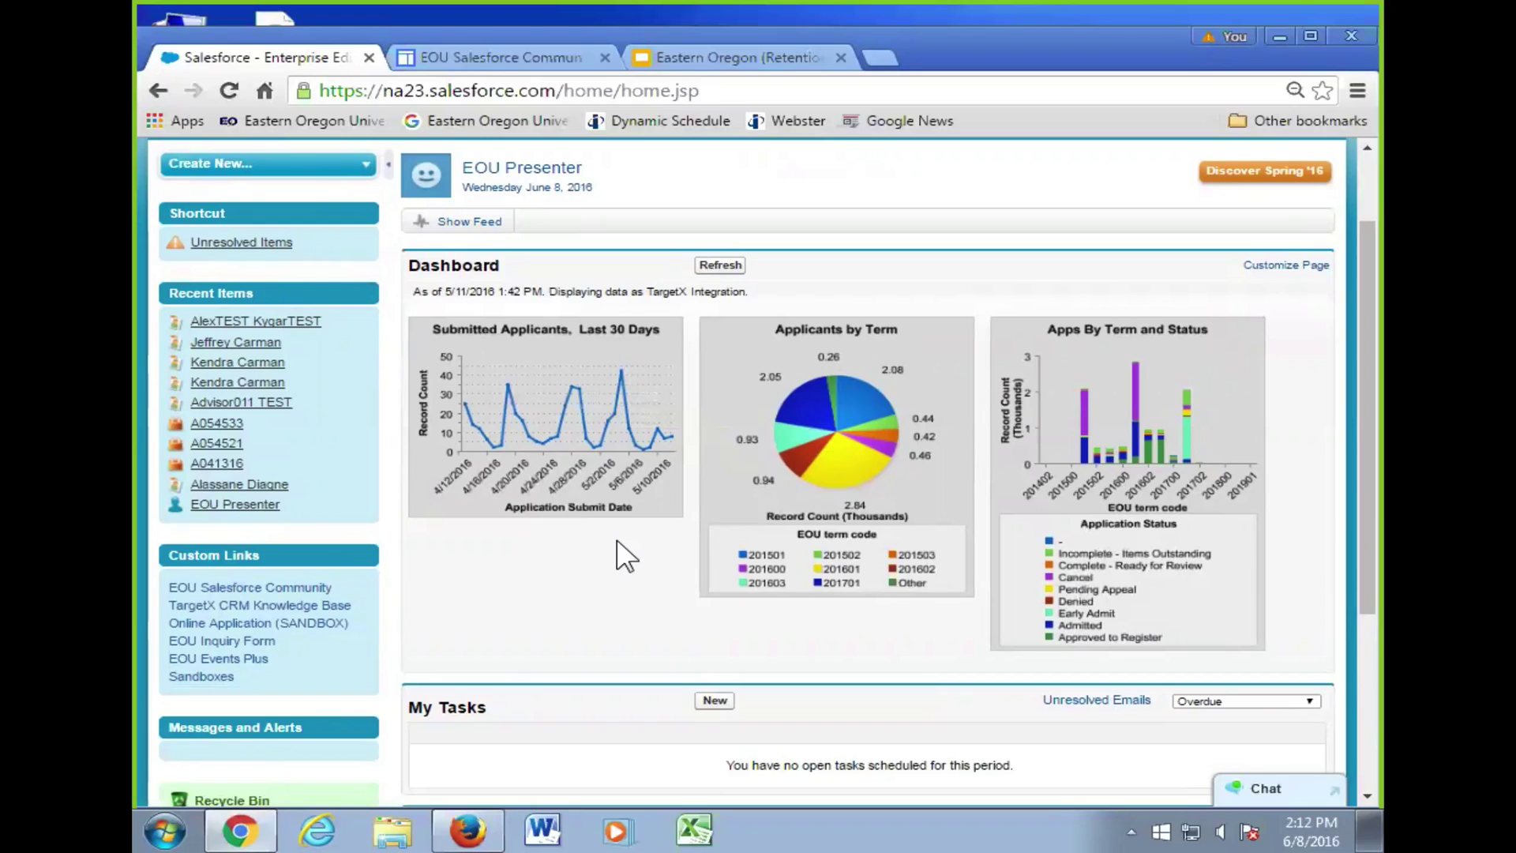
scroll(663, 529, "down", 3)
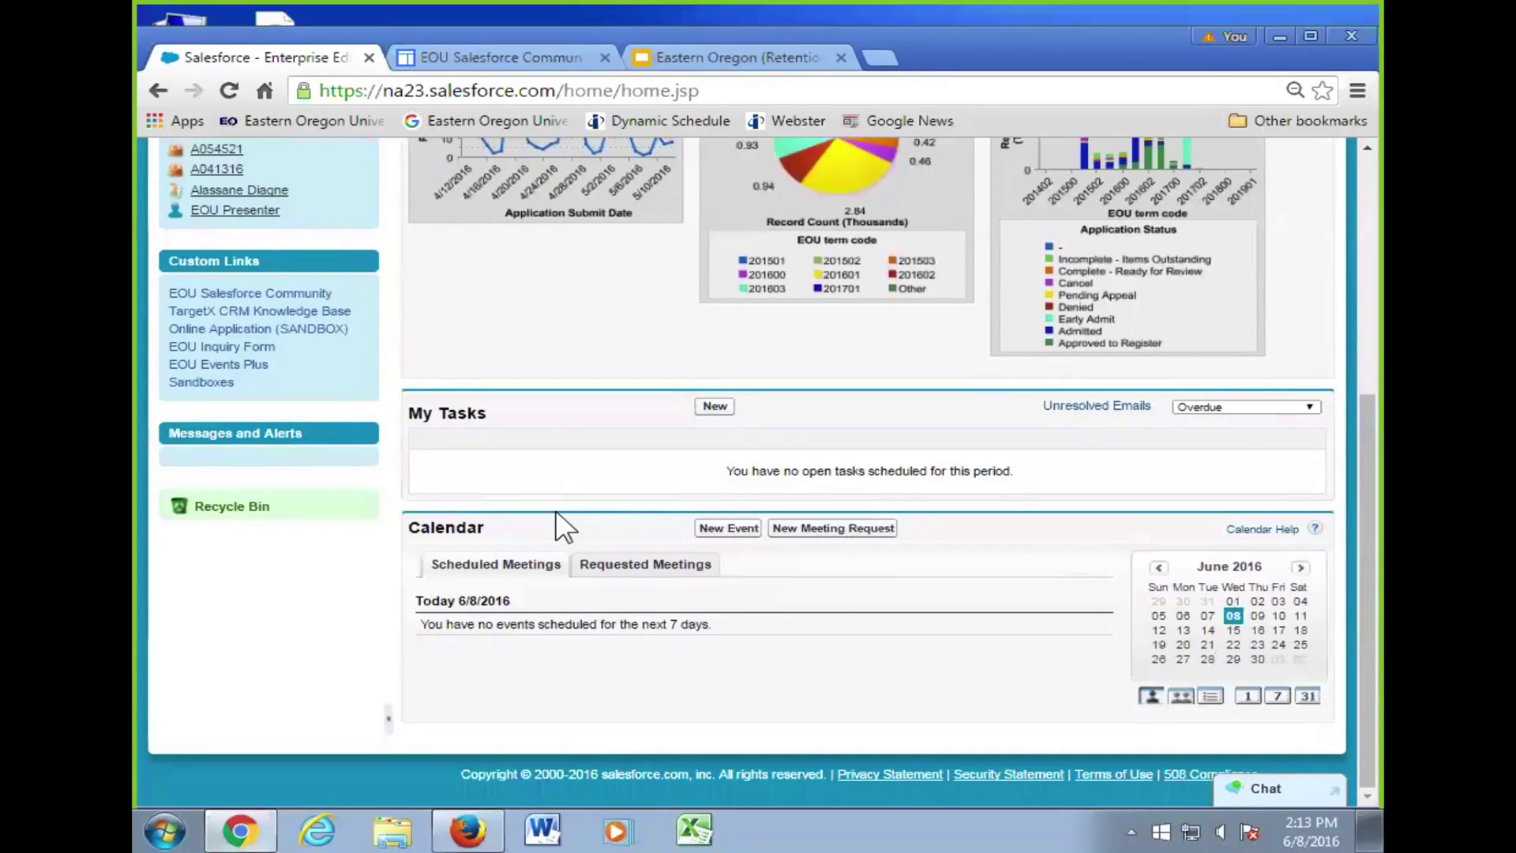
scroll(524, 352, "up", 5)
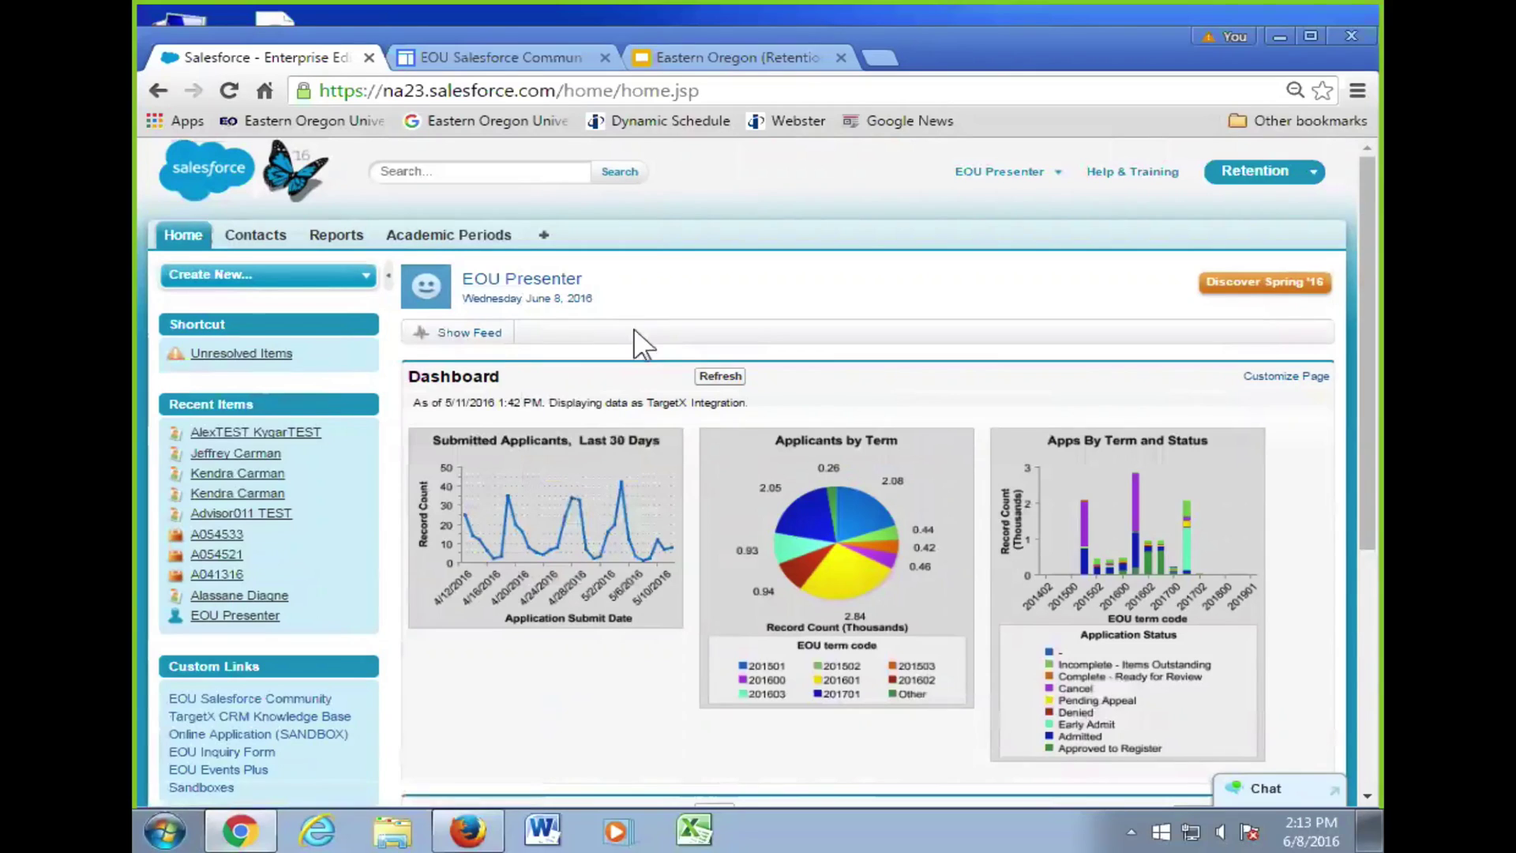
left_click(473, 334)
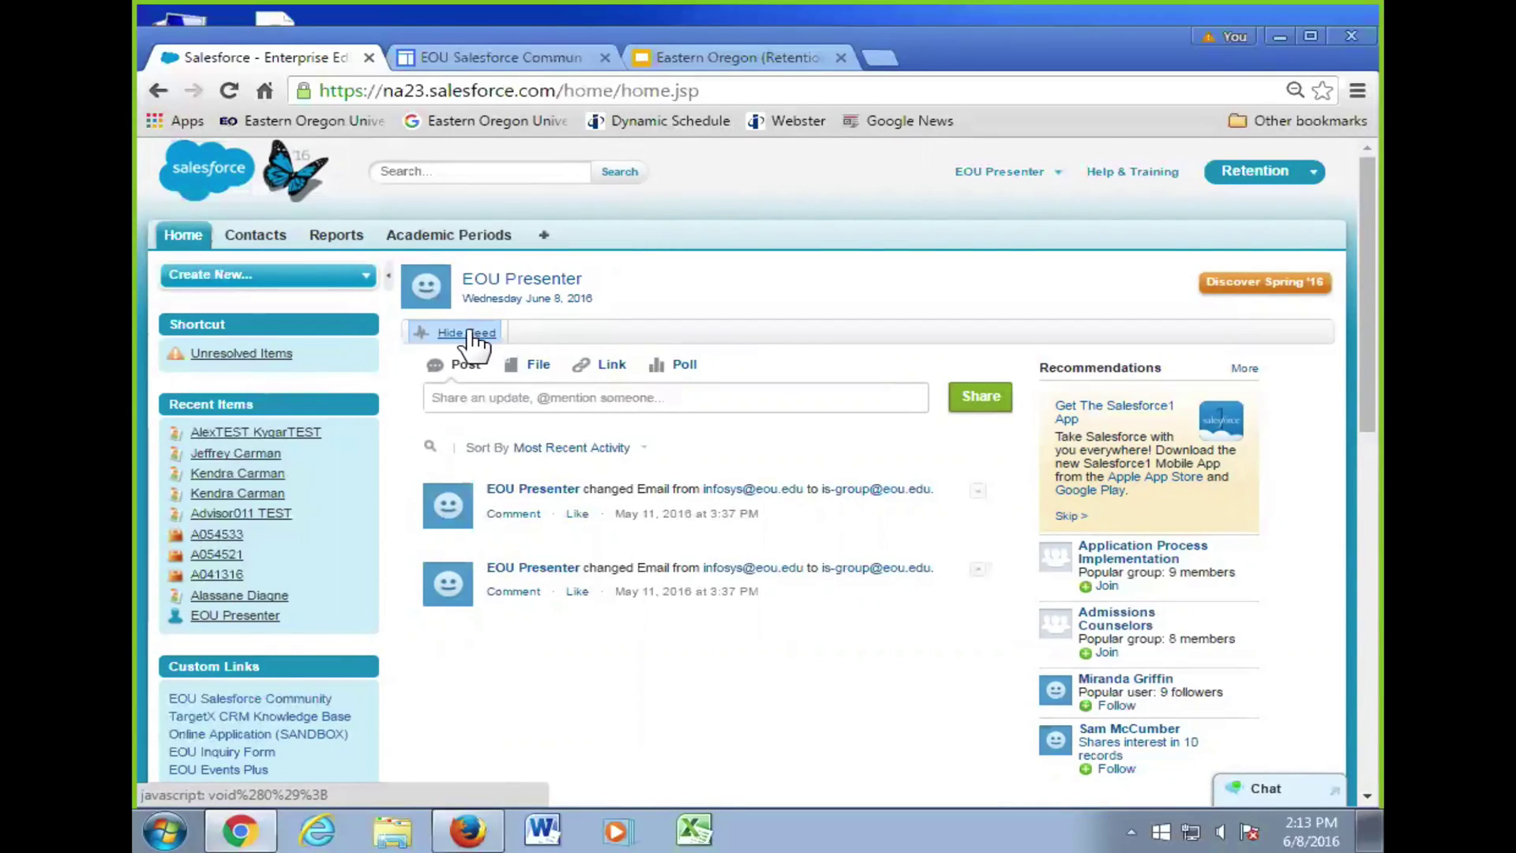
left_click(467, 333)
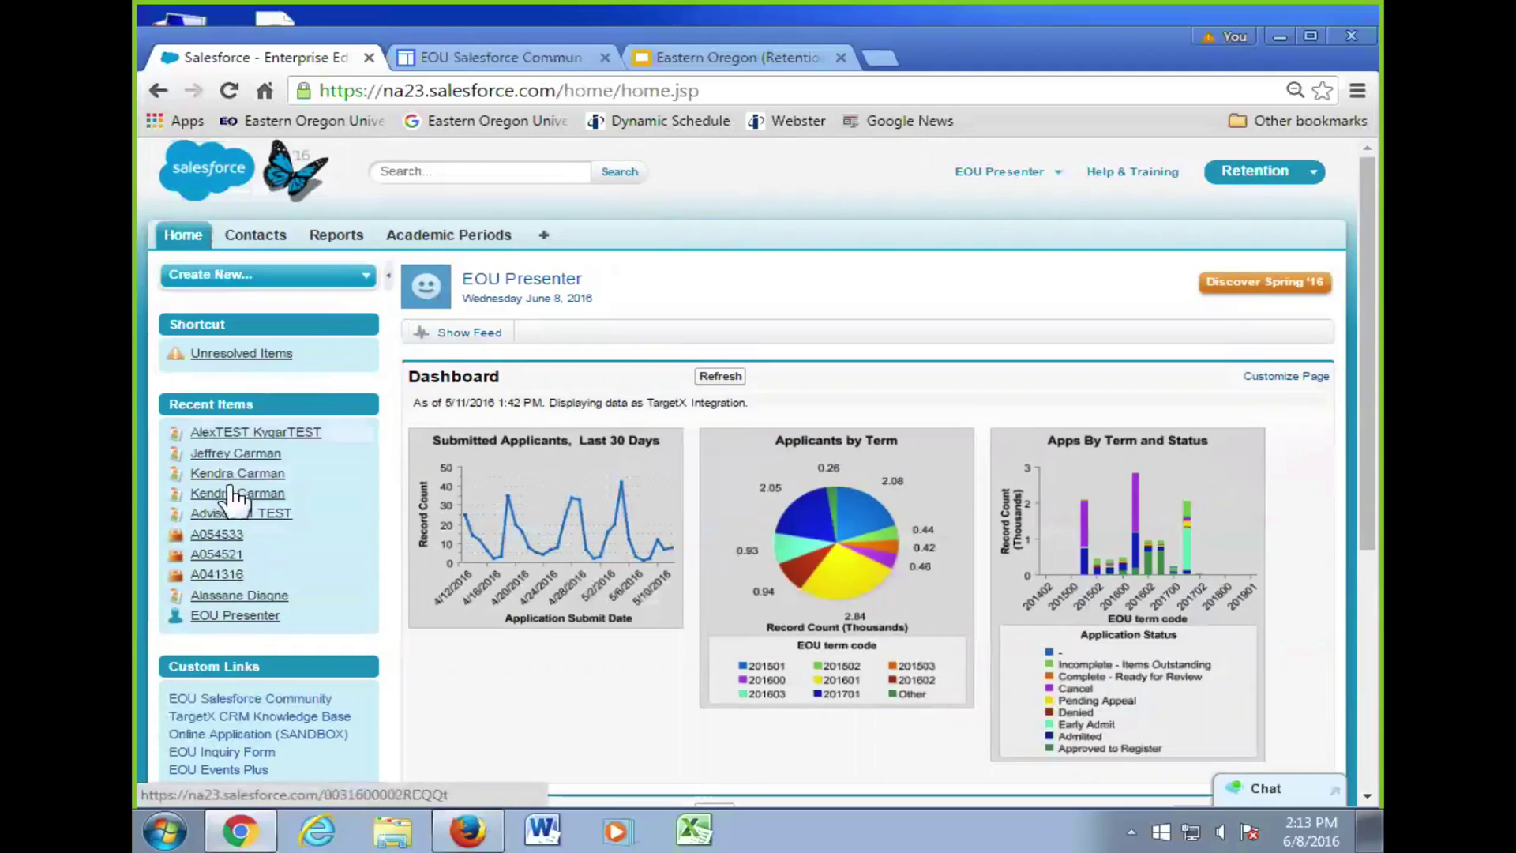
- Open the test contact in a new browser tab and show its feed with the name-change post
right_click(265, 427)
left_click(325, 435)
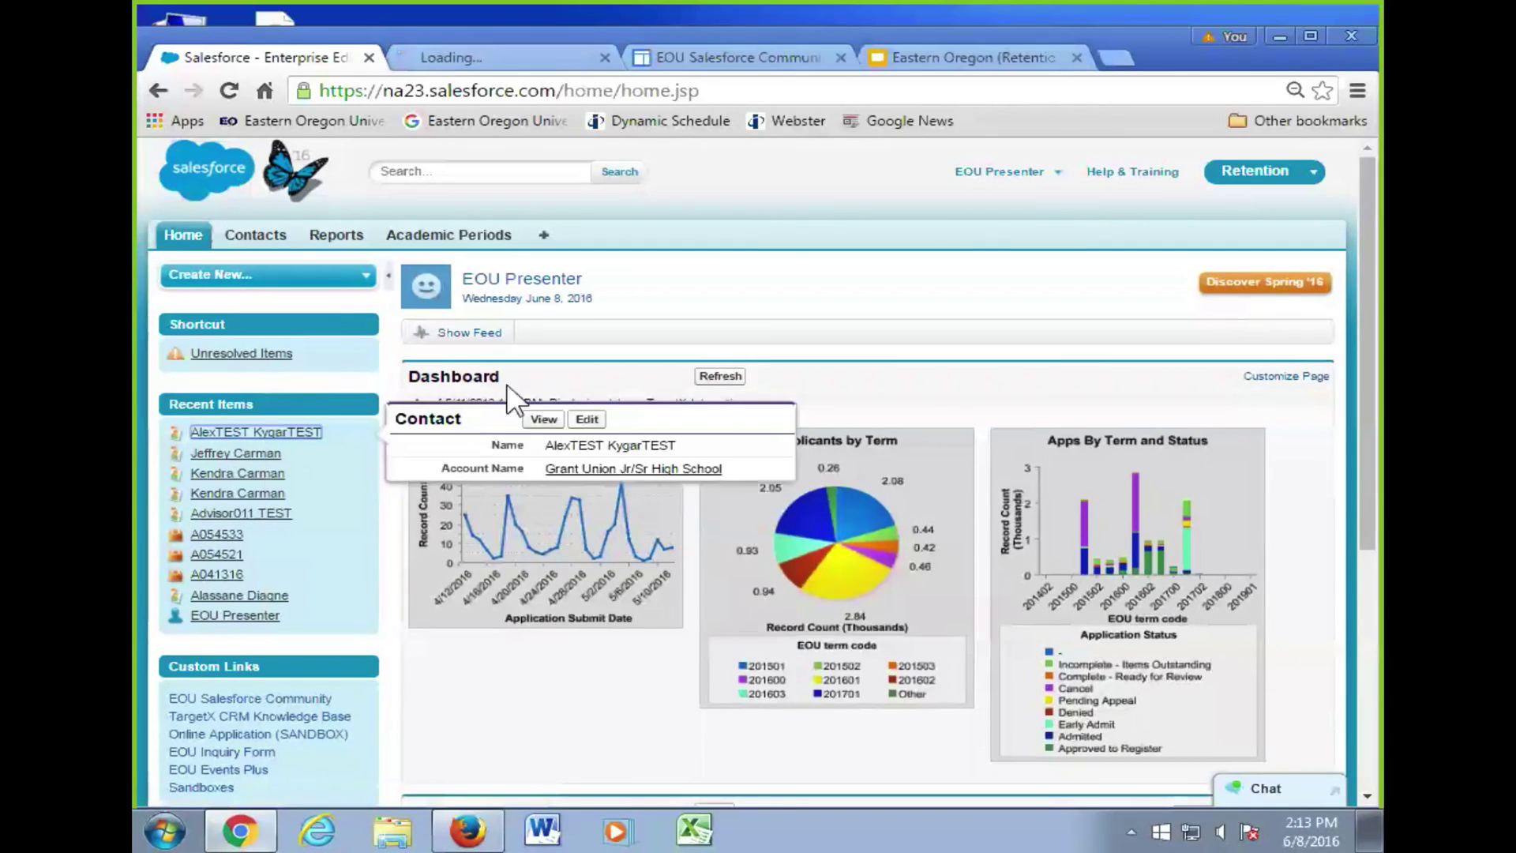
left_click(470, 333)
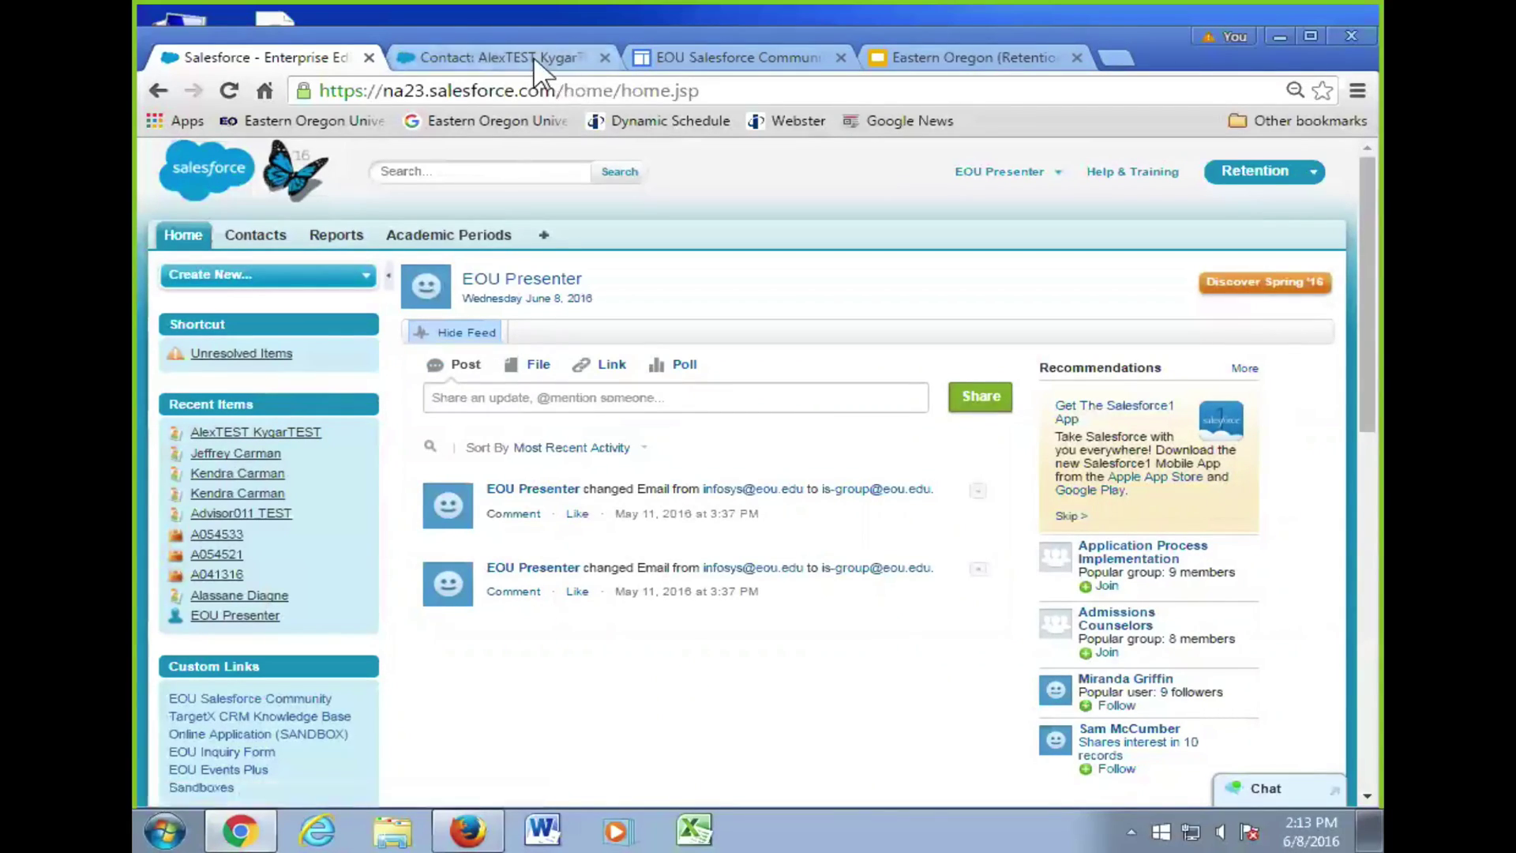
left_click(532, 57)
left_click(458, 360)
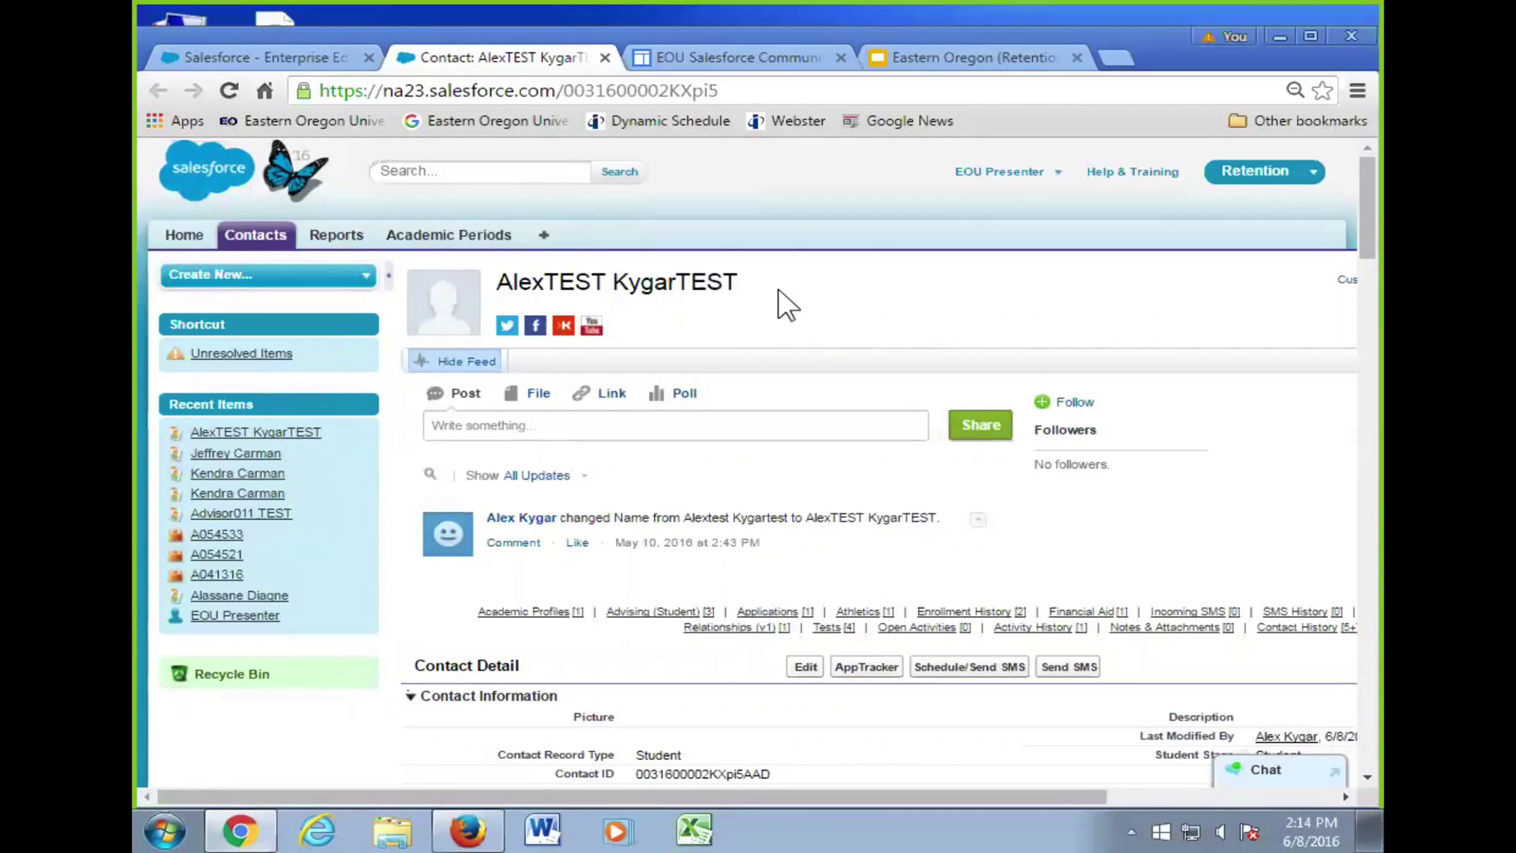
- Hide the test contact's feed, then switch to the Salesforce Home page browser tab
left_click(474, 363)
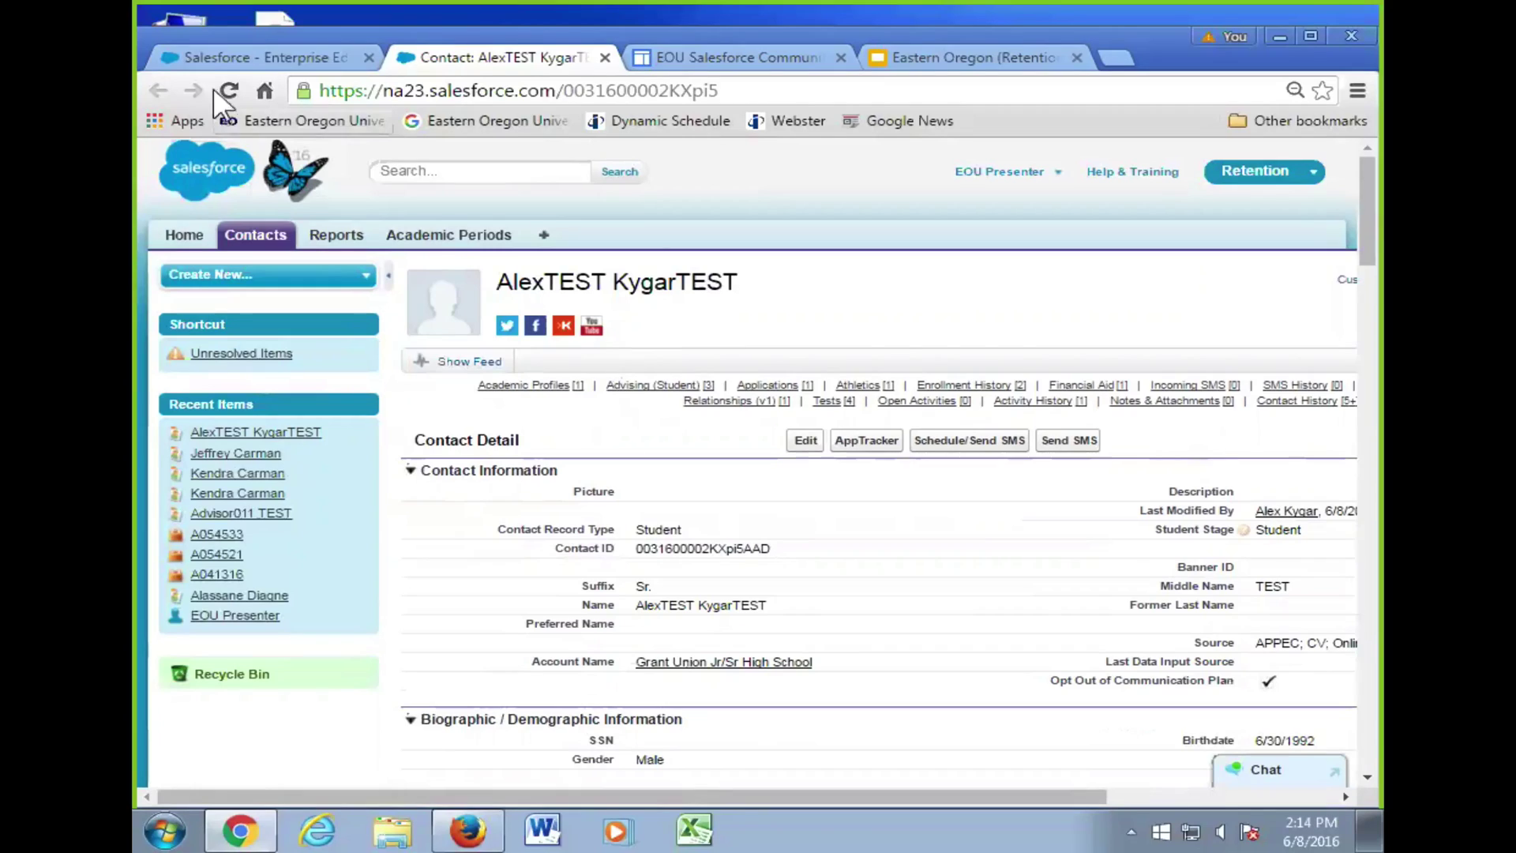
left_click(250, 59)
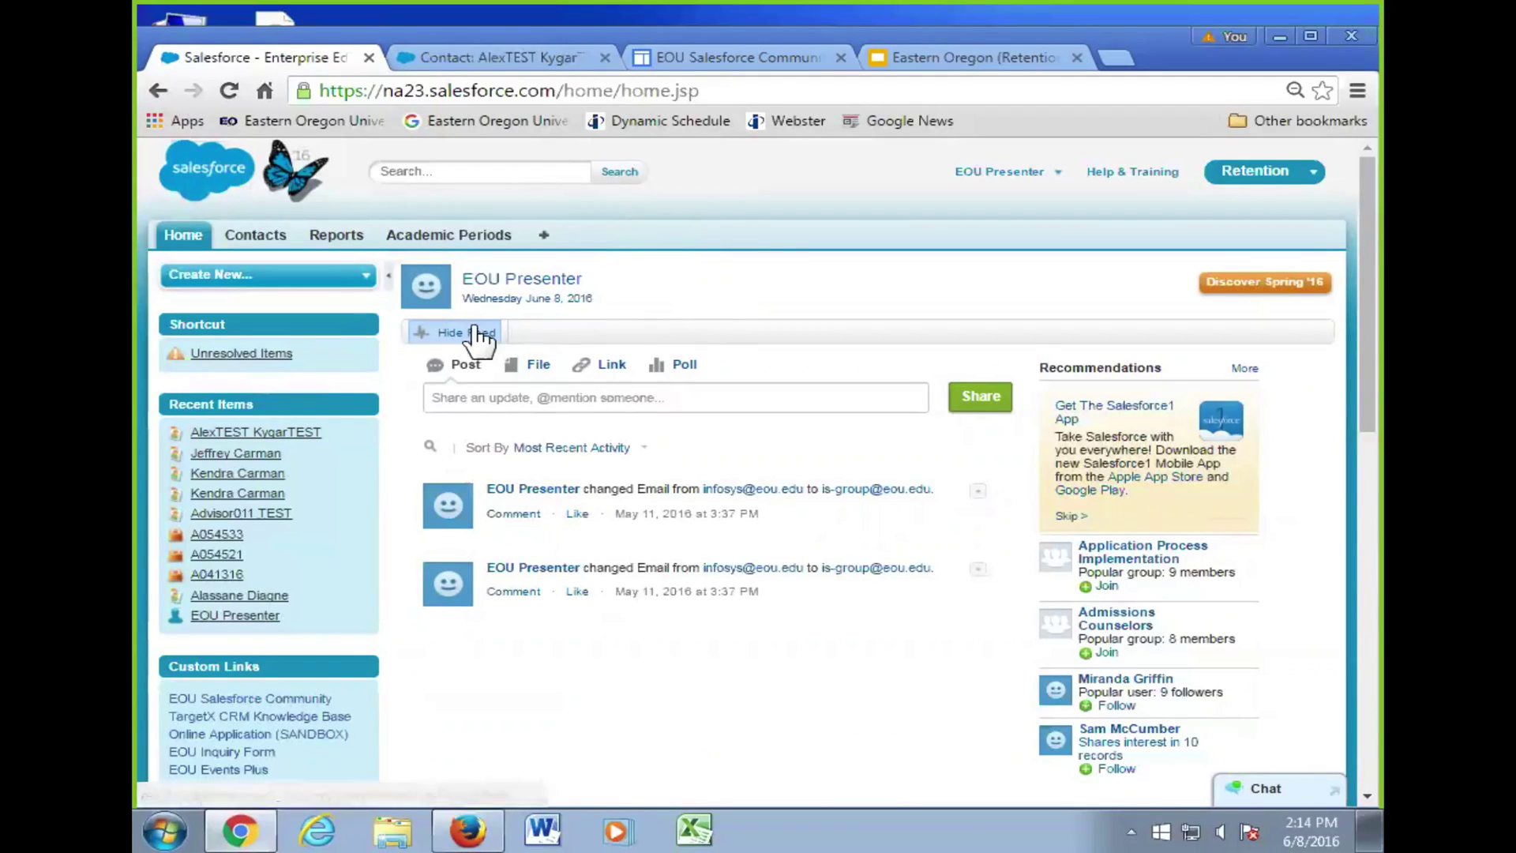
- Collapse the Home page Chatter feed so the applicant dashboard charts reappear
left_click(598, 320)
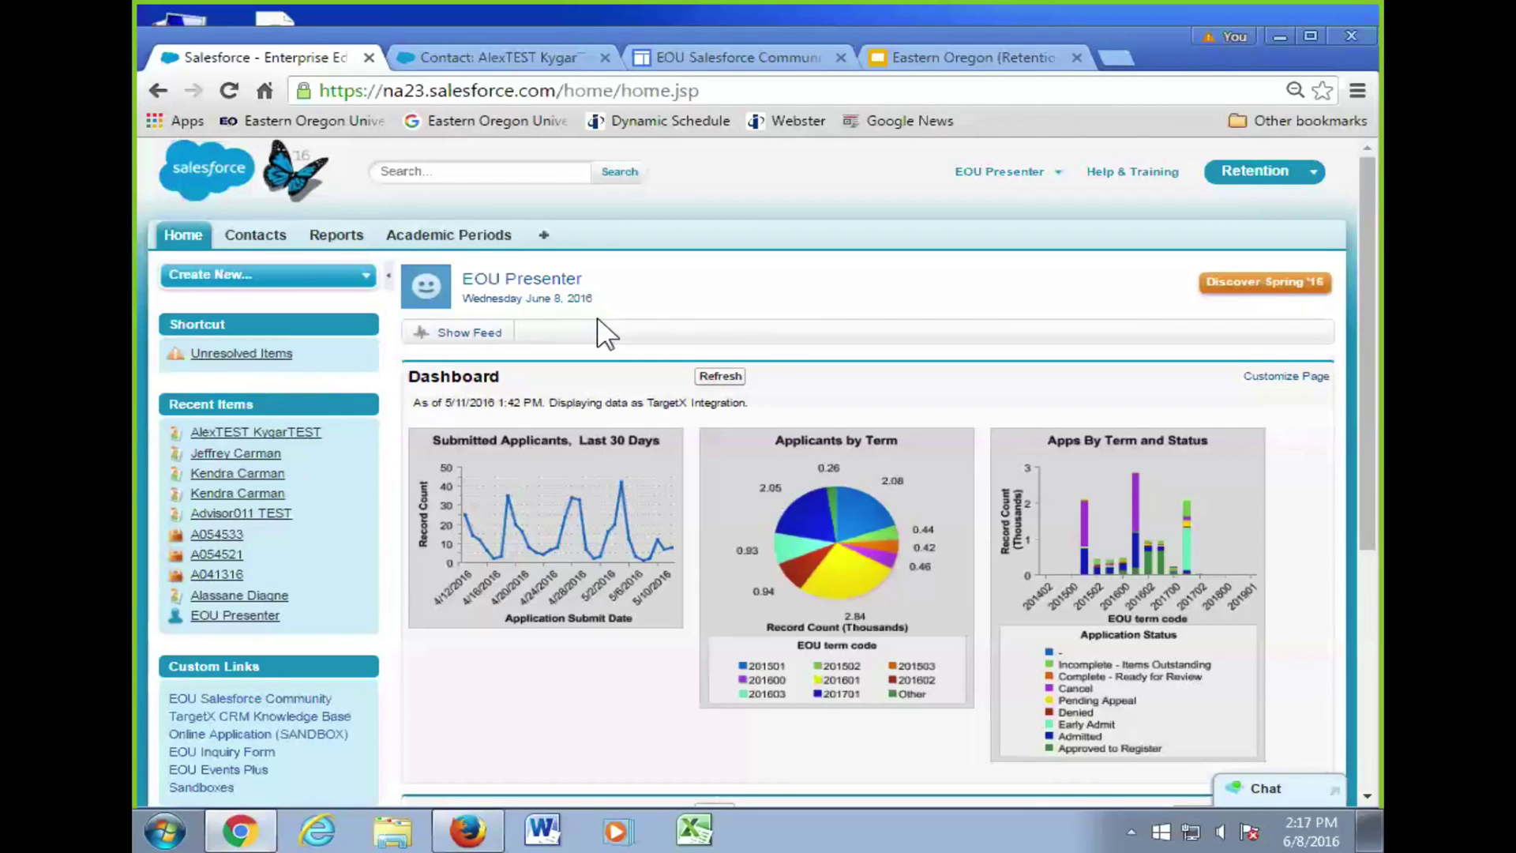
- Open the test contact from Recent Items, go back Home, and view the empty My Tasks and Calendar
left_click(292, 433)
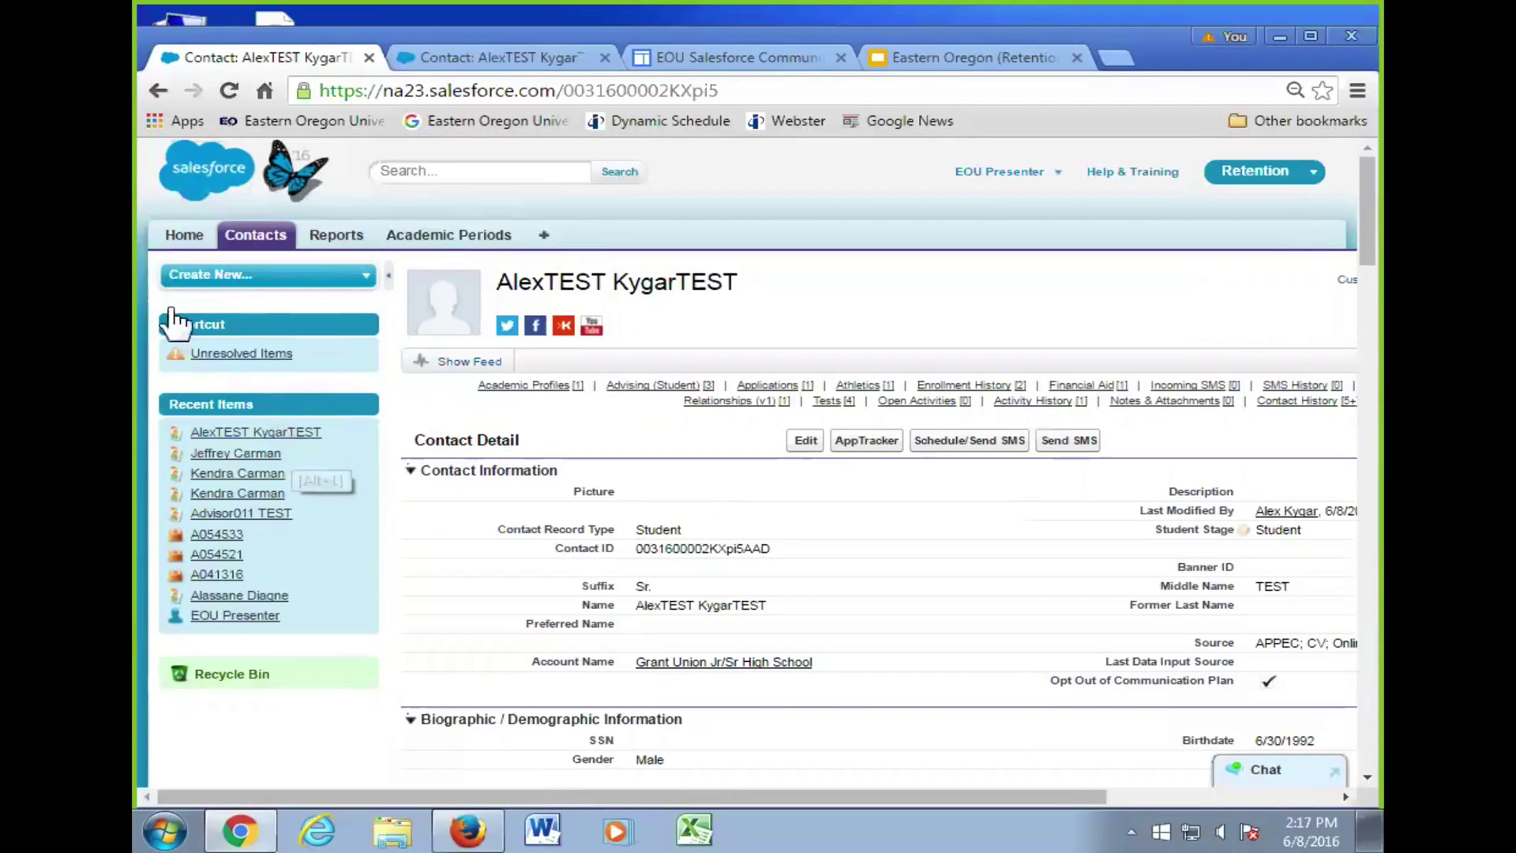
left_click(158, 90)
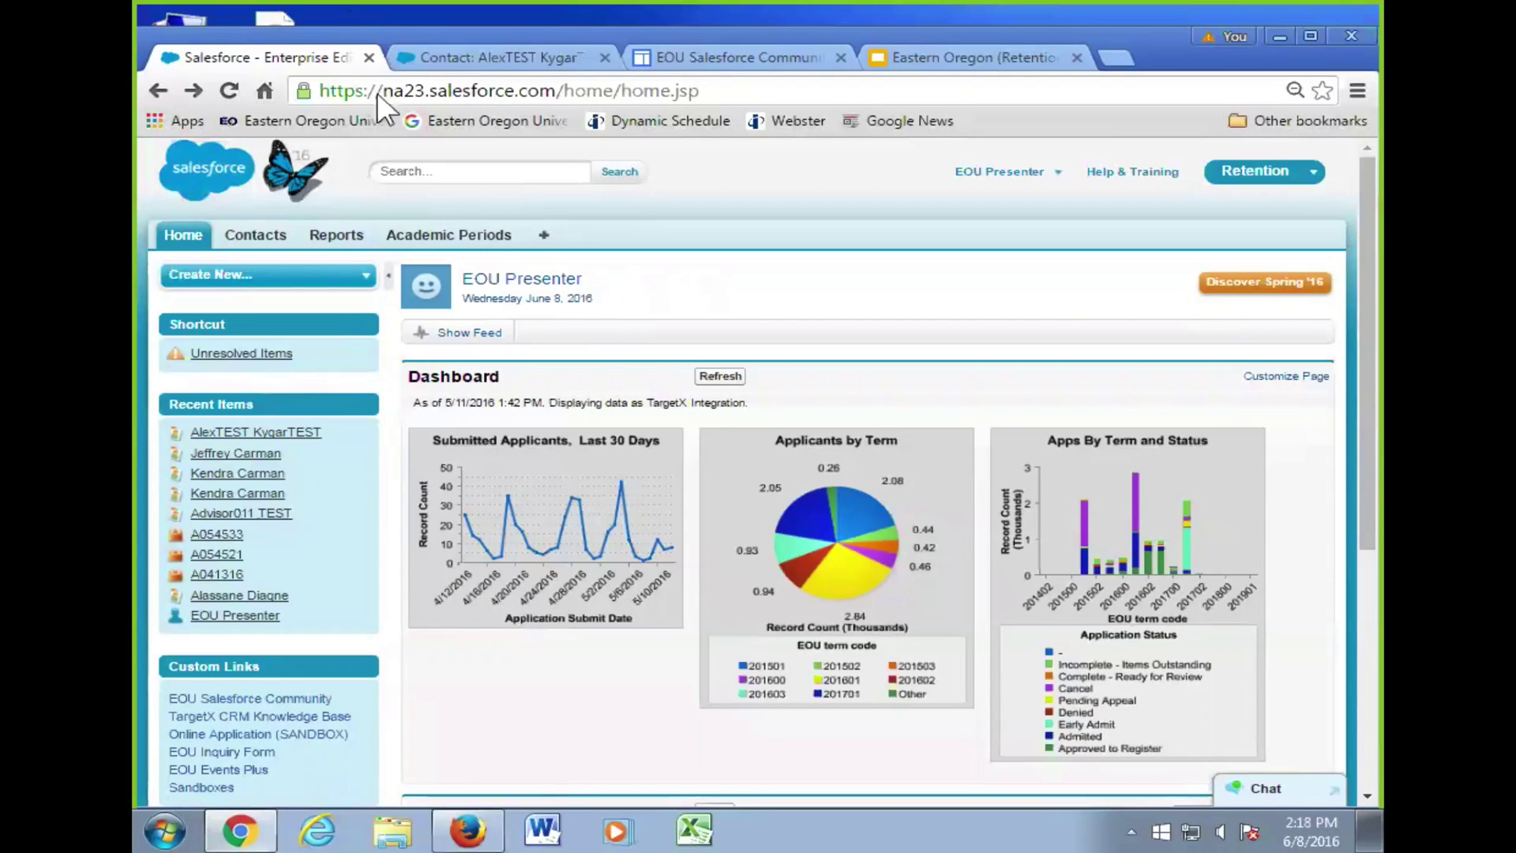
scroll(643, 343, "down", 2)
scroll(671, 349, "up", 2)
scroll(685, 365, "down", 5)
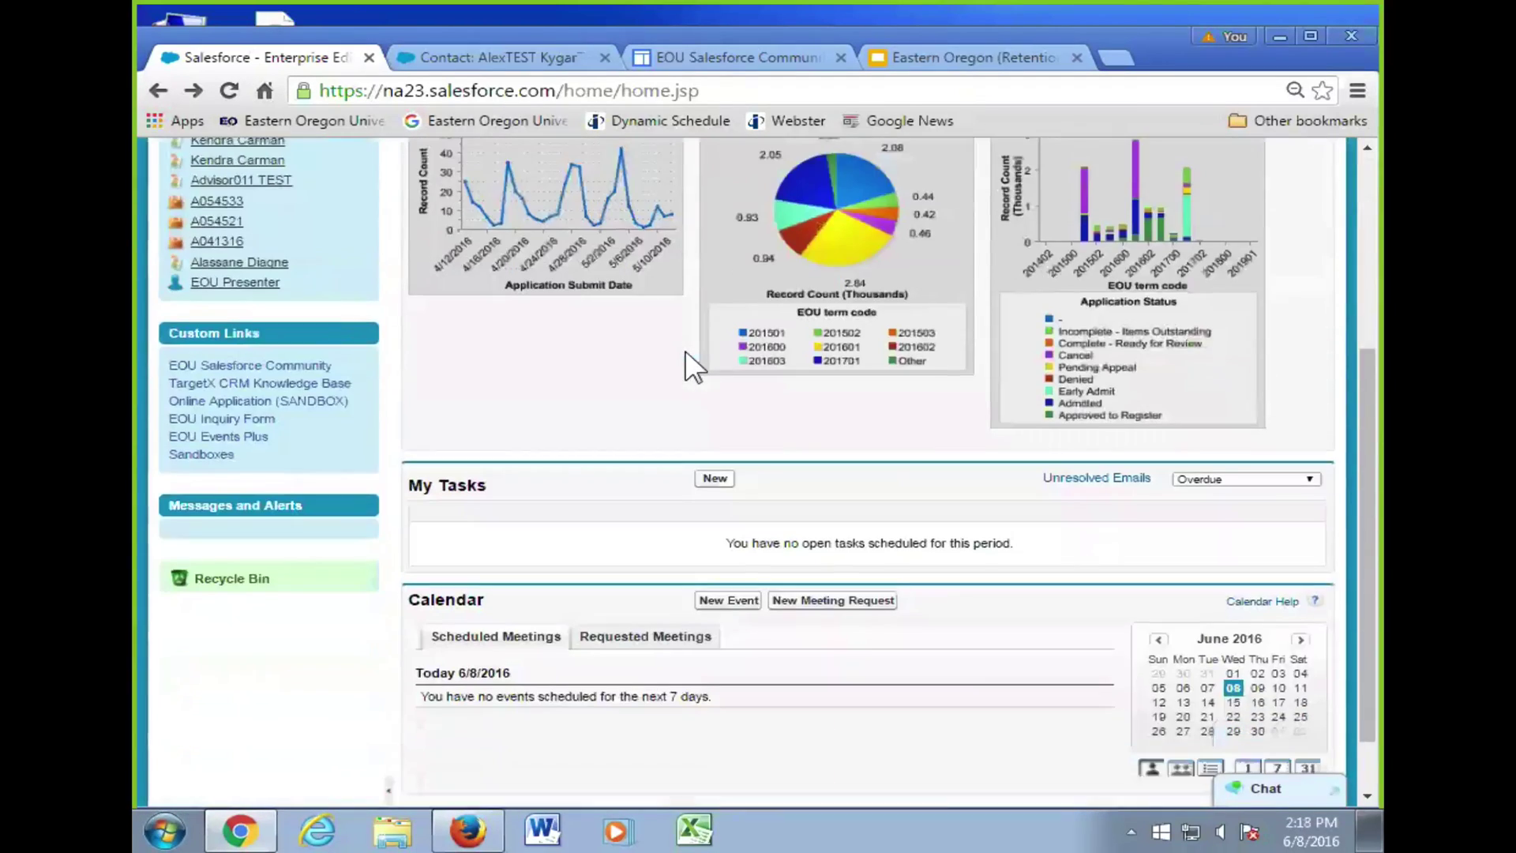
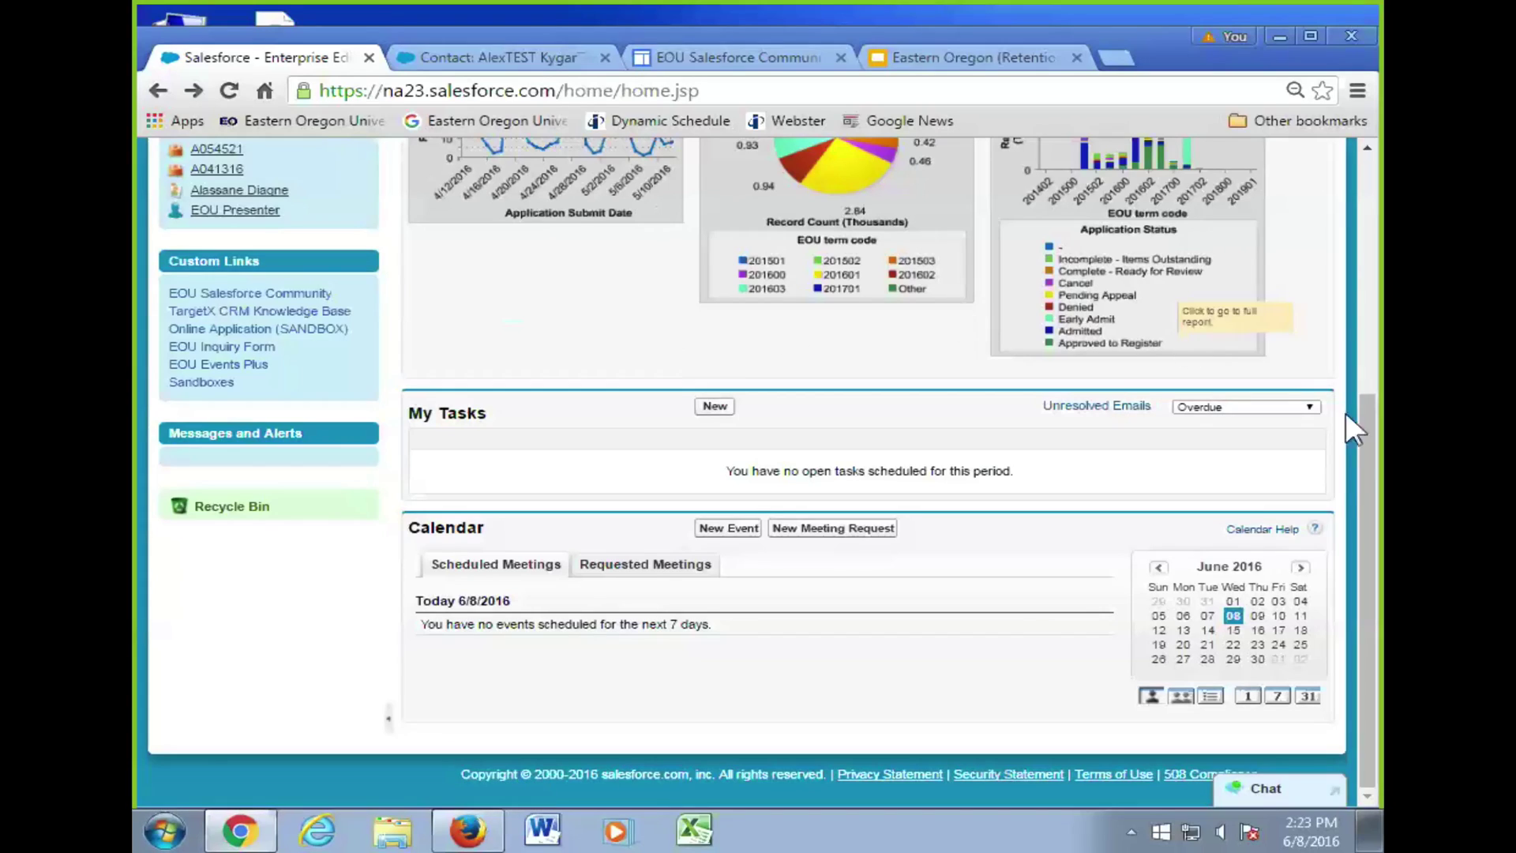
- Switch the My Tasks filter from overdue only to Today + Overdue
left_click(1263, 407)
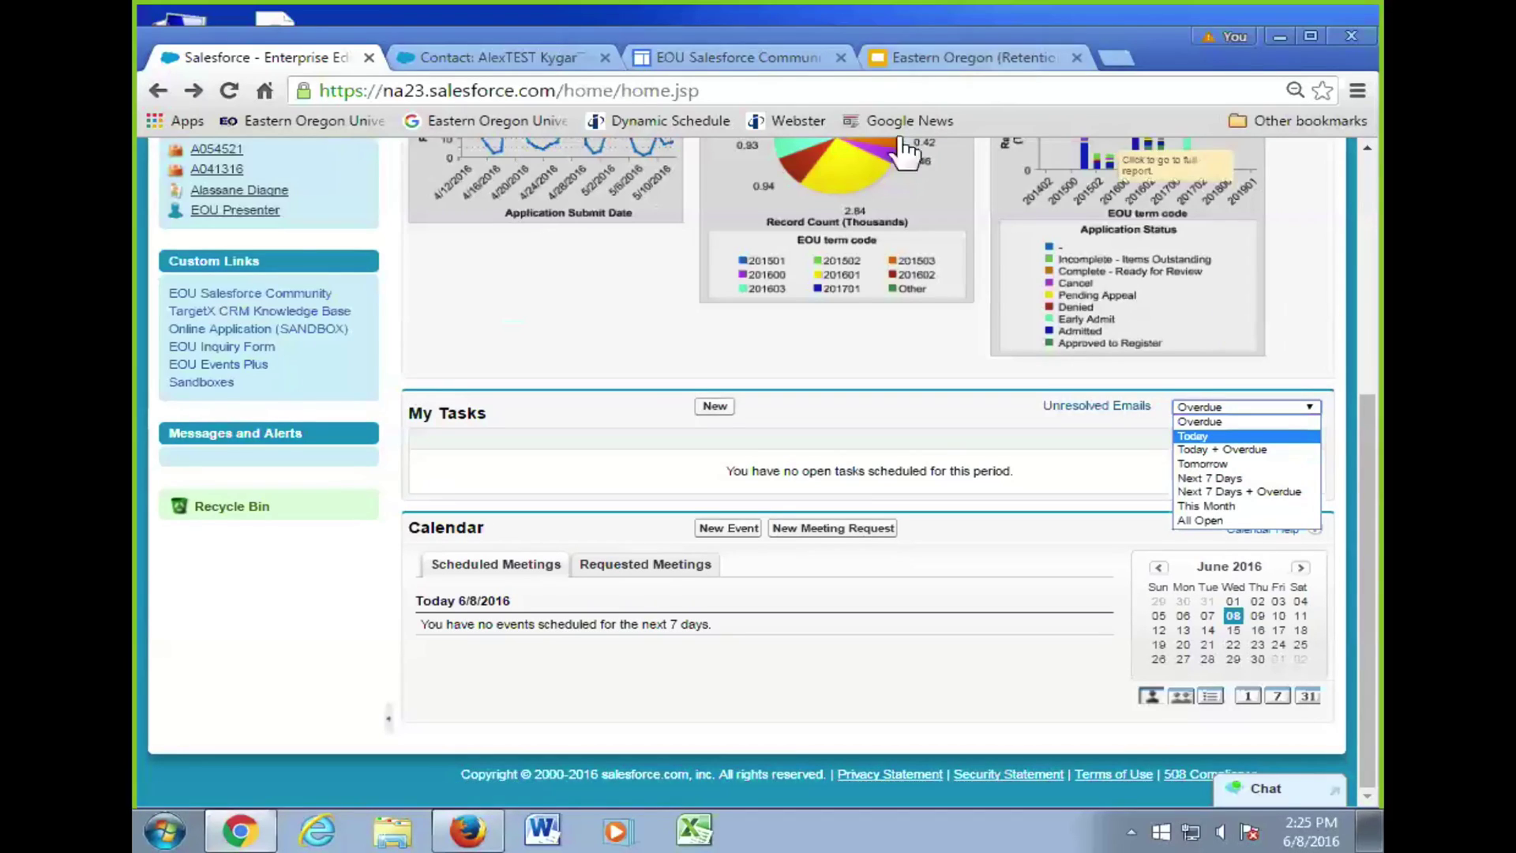
left_click(1249, 452)
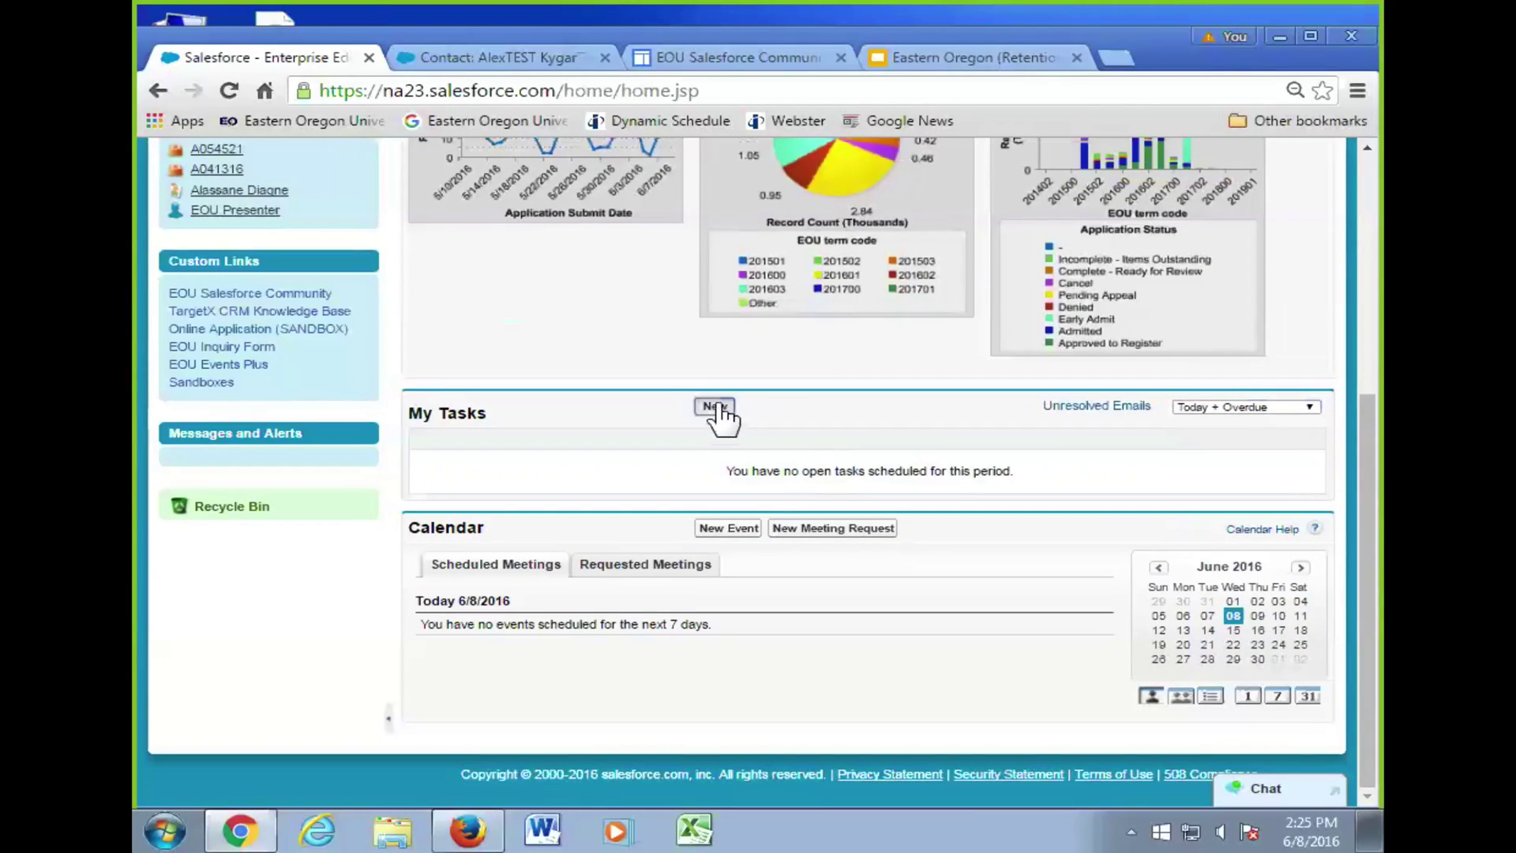
- Start a new task and show its suggested subjects: Call, Send Letter, Send Quote, Other
left_click(715, 406)
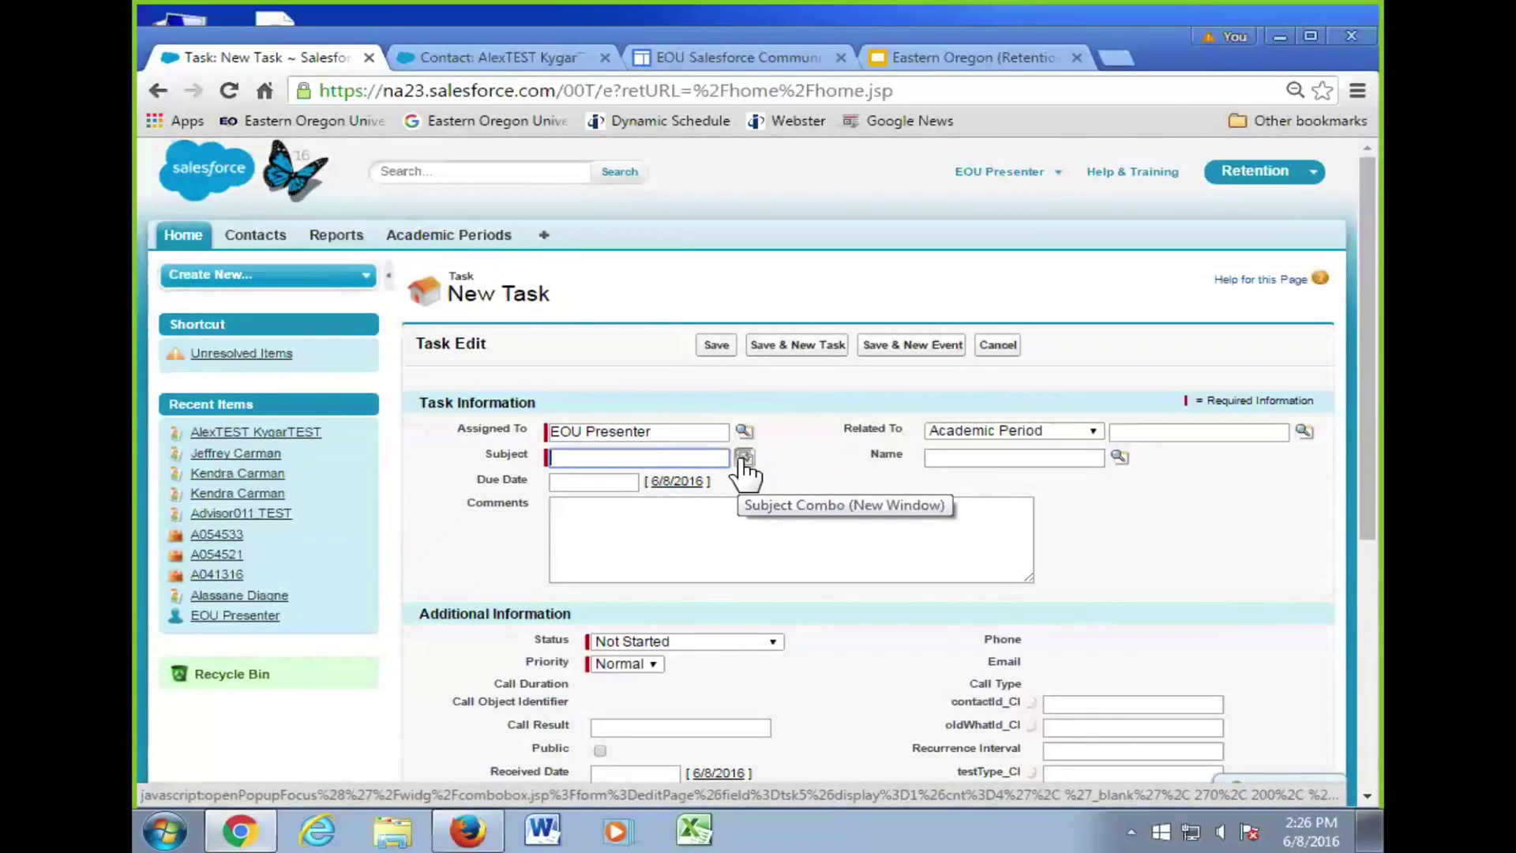
left_click(743, 459)
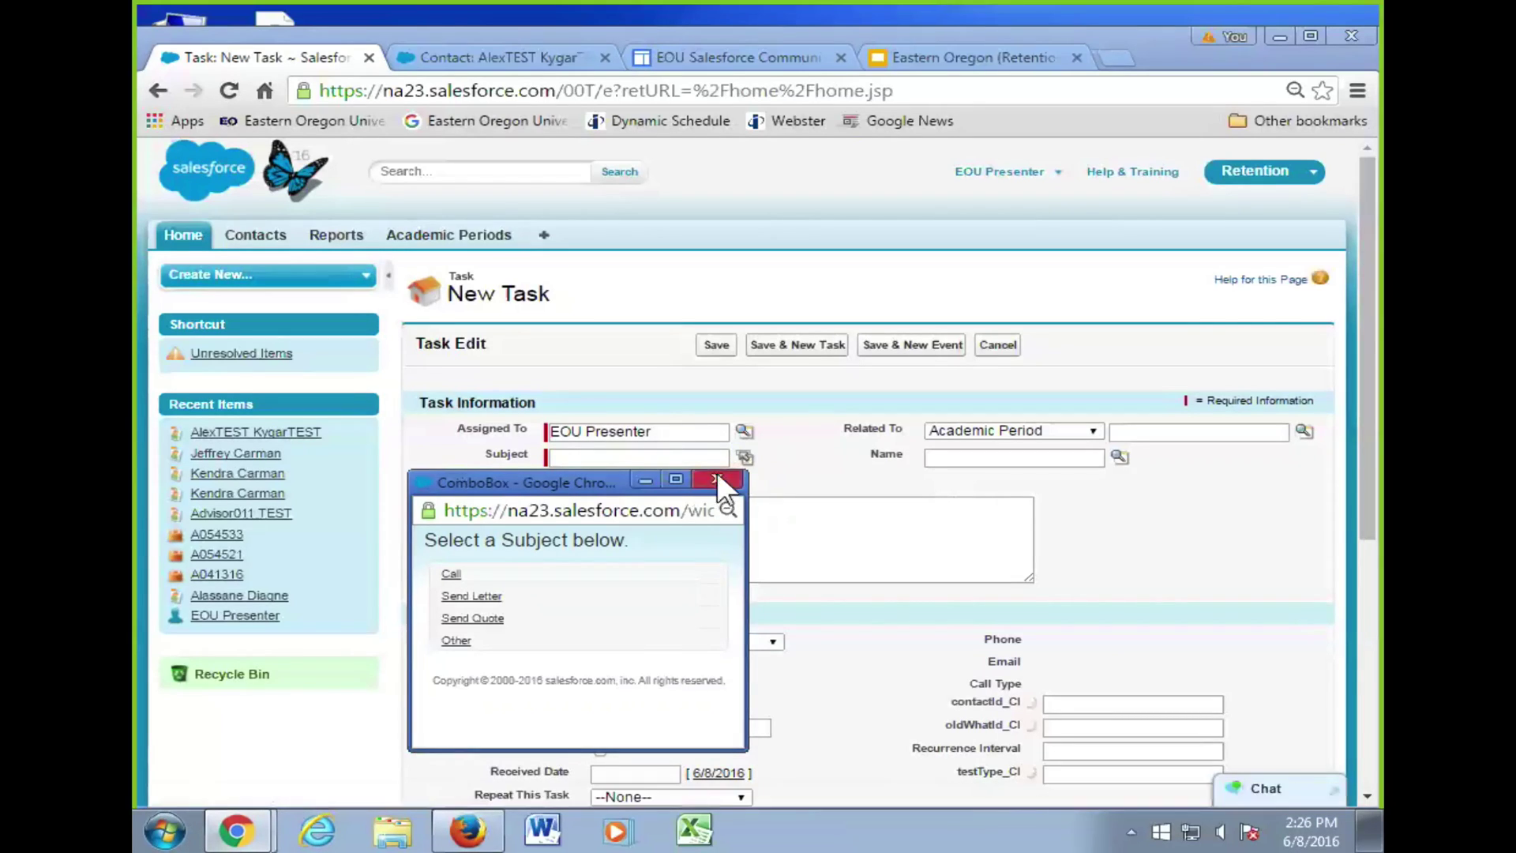
- Dismiss the subject suggestions and enter the subject 'Follow up with Student X'
left_click(717, 478)
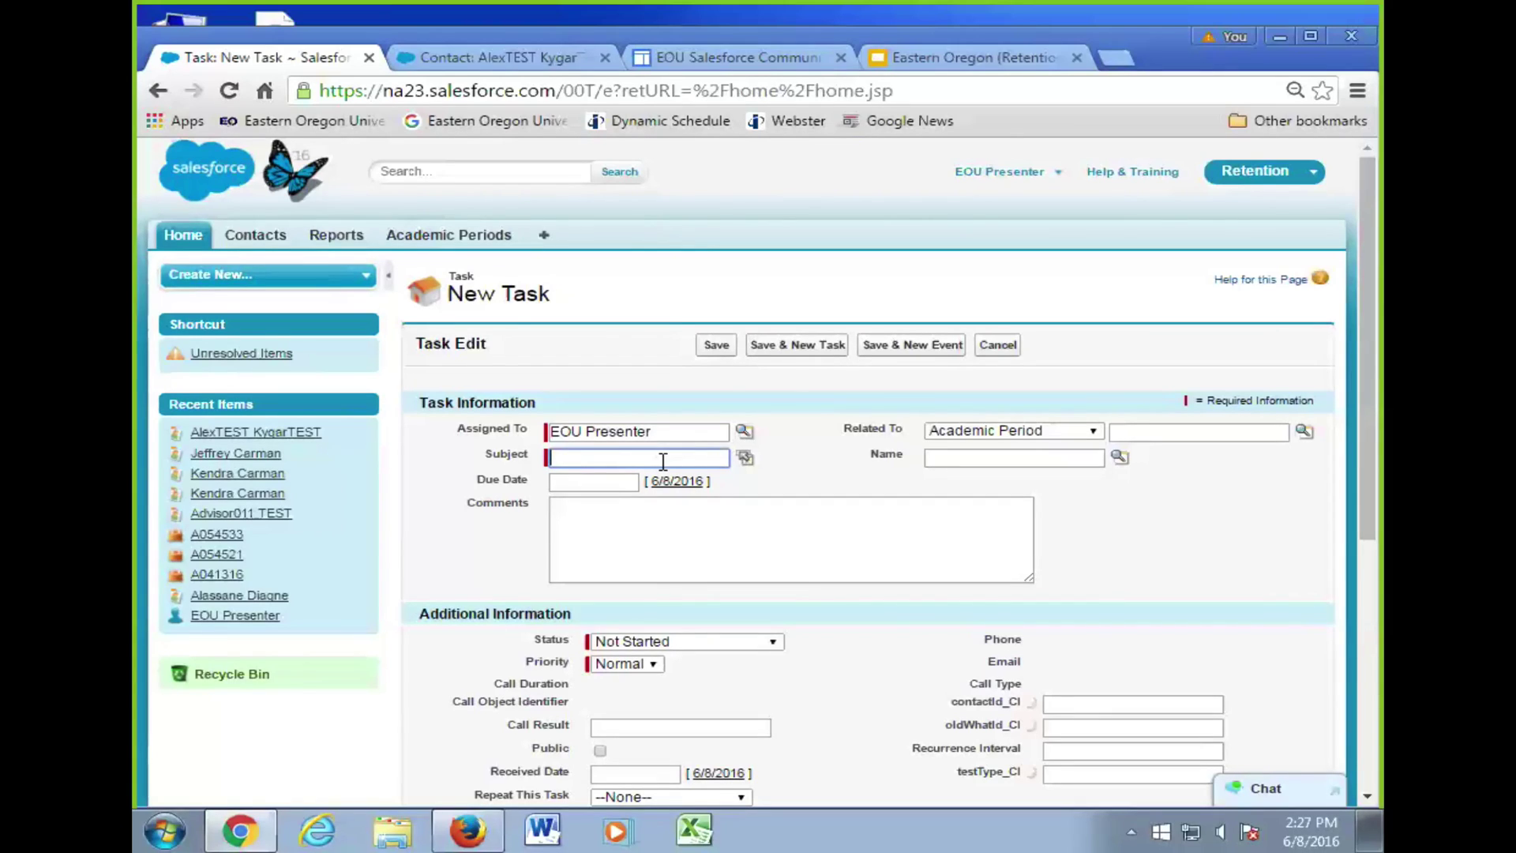
type("Follow up with Student X")
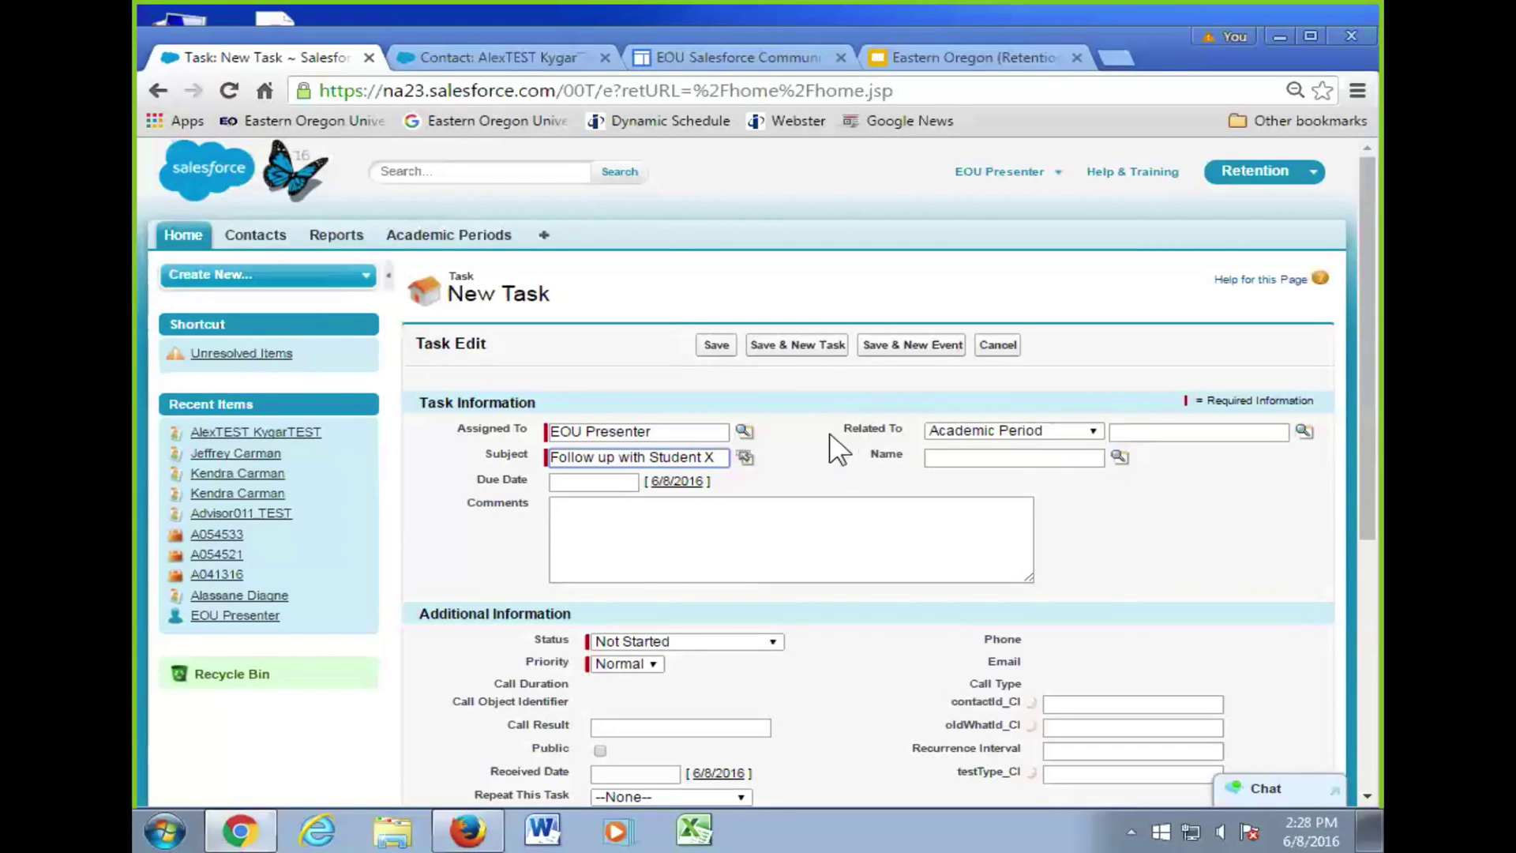
- Set the task's due date to today, 6/8/2016
left_click(677, 480)
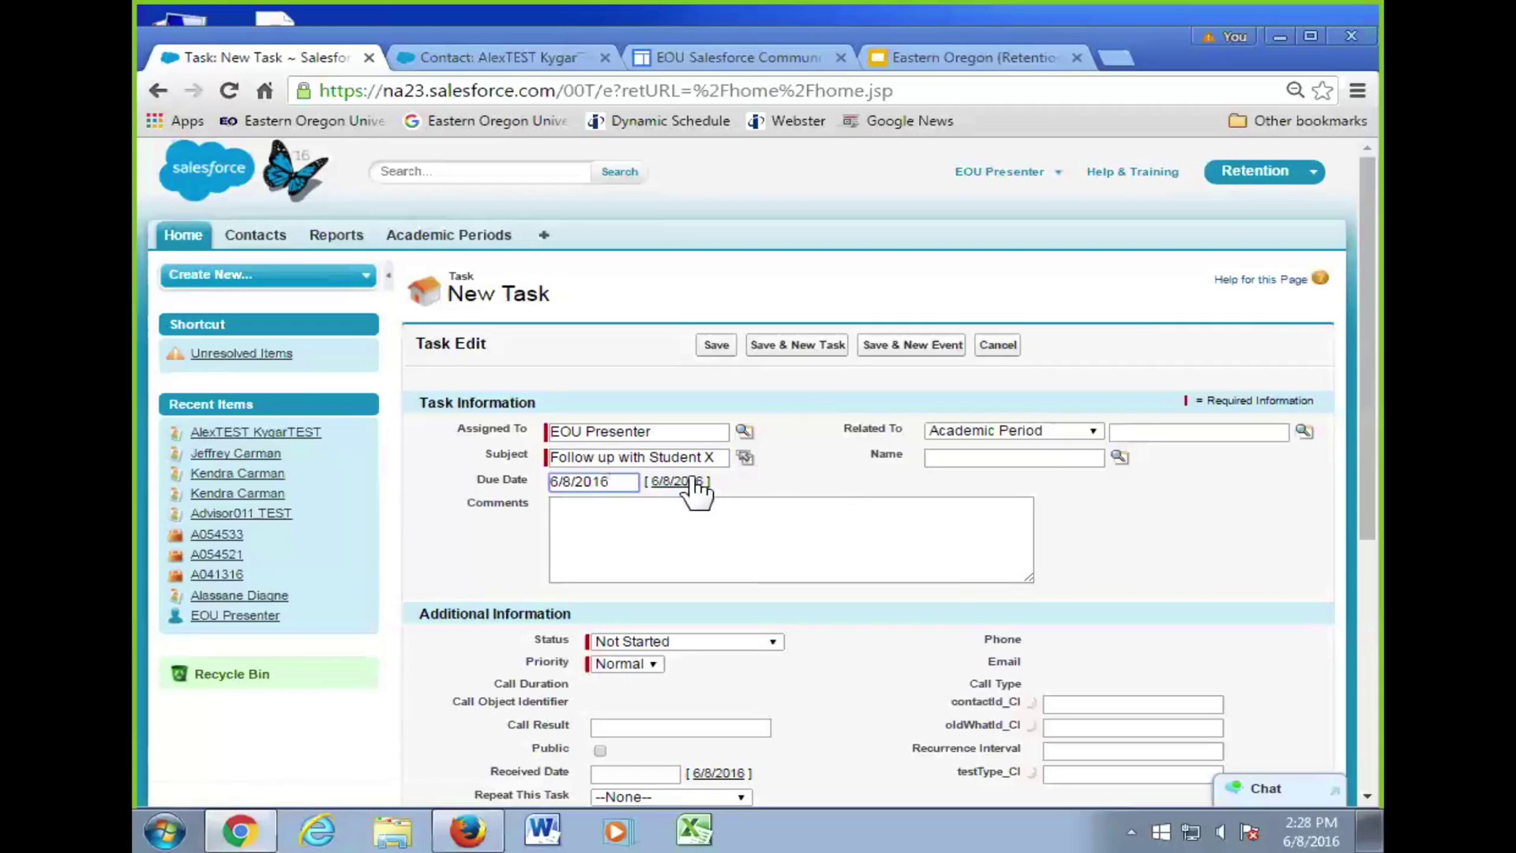
left_click(629, 480)
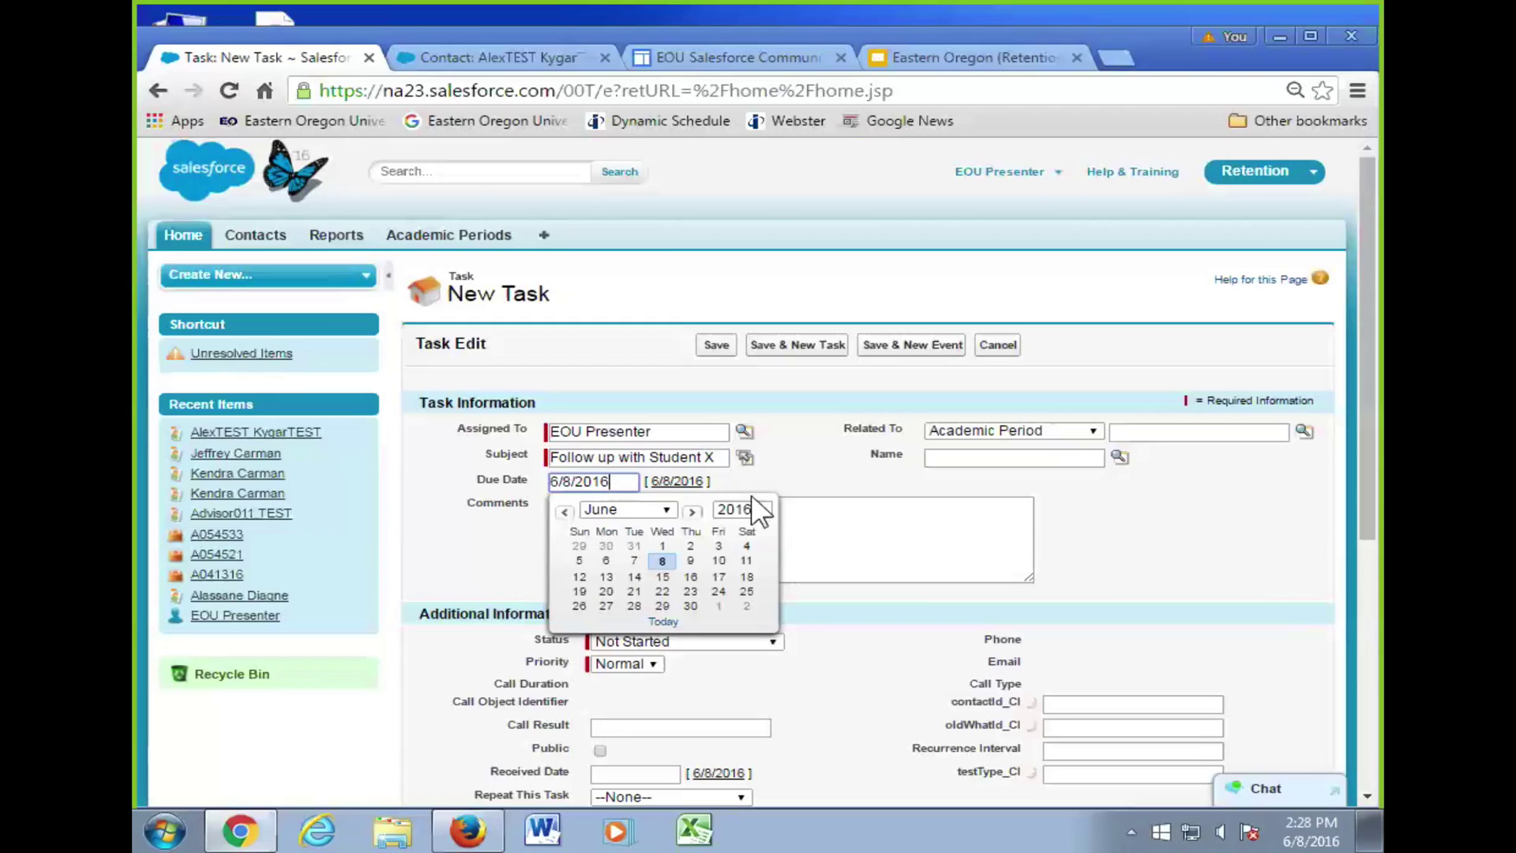
left_click(802, 546)
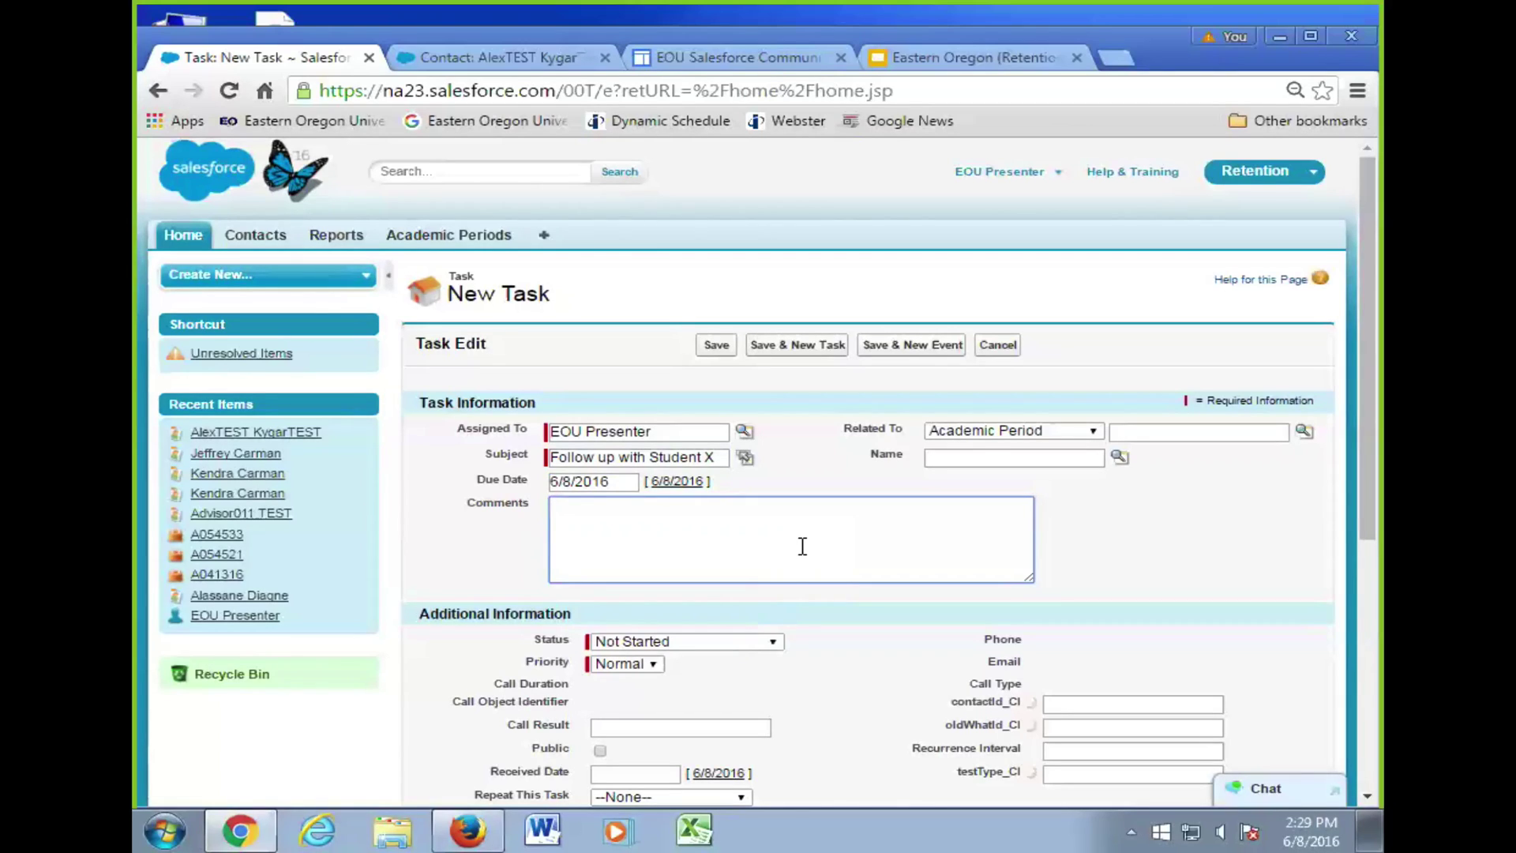
- Add the comment 'Call Student X about FinAid assignment' to the task
type("Call Student X about FinAidd a")
key("BackSpace")
key("BackSpace")
key("BackSpace")
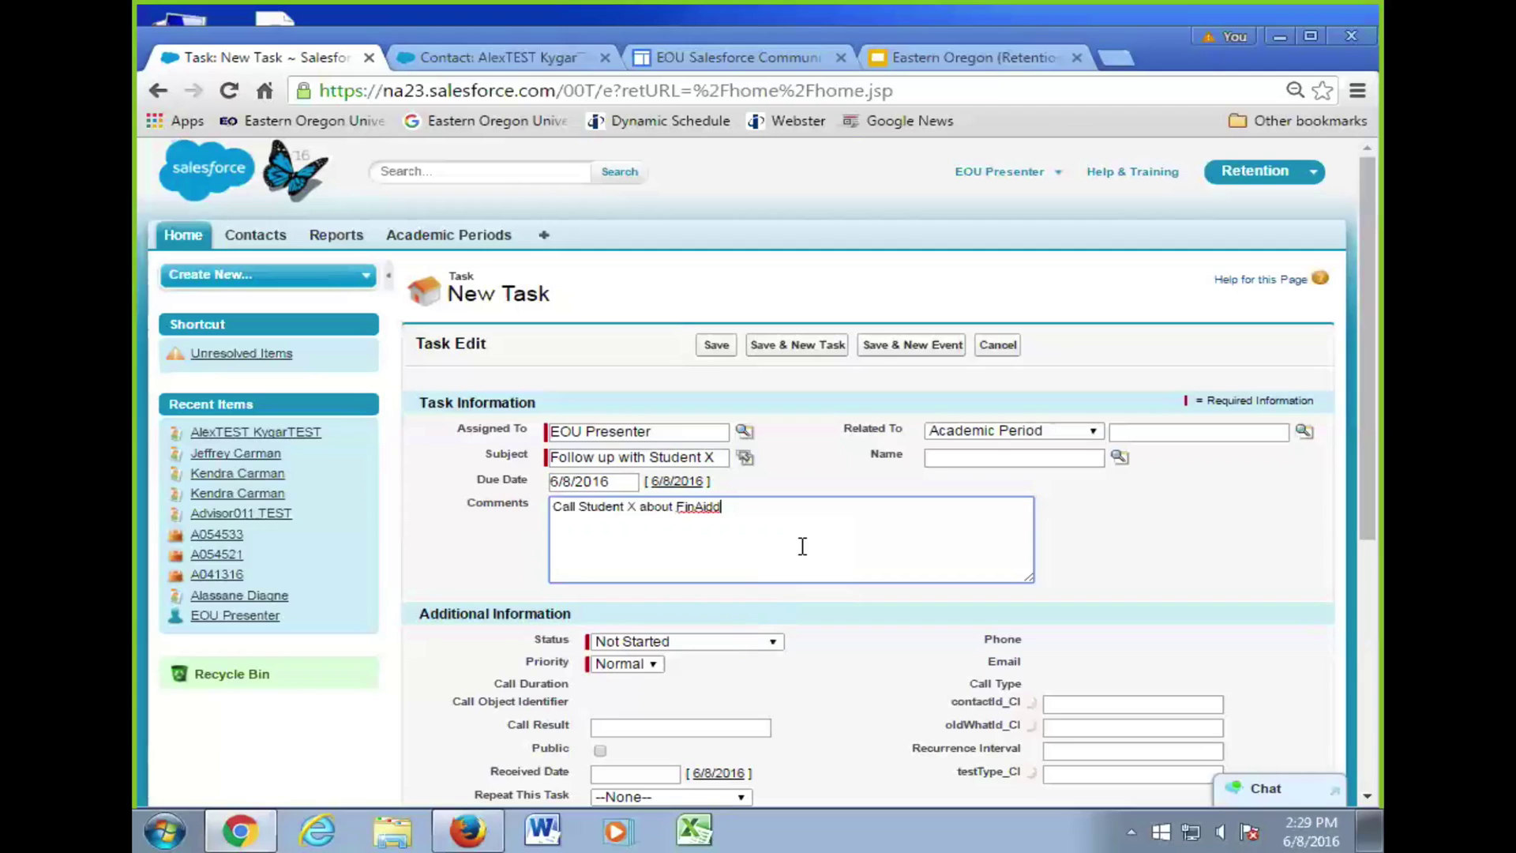
type("assin")
key("BackSpace")
key("BackSpace")
type("ignment")
scroll(1159, 598, "down", 3)
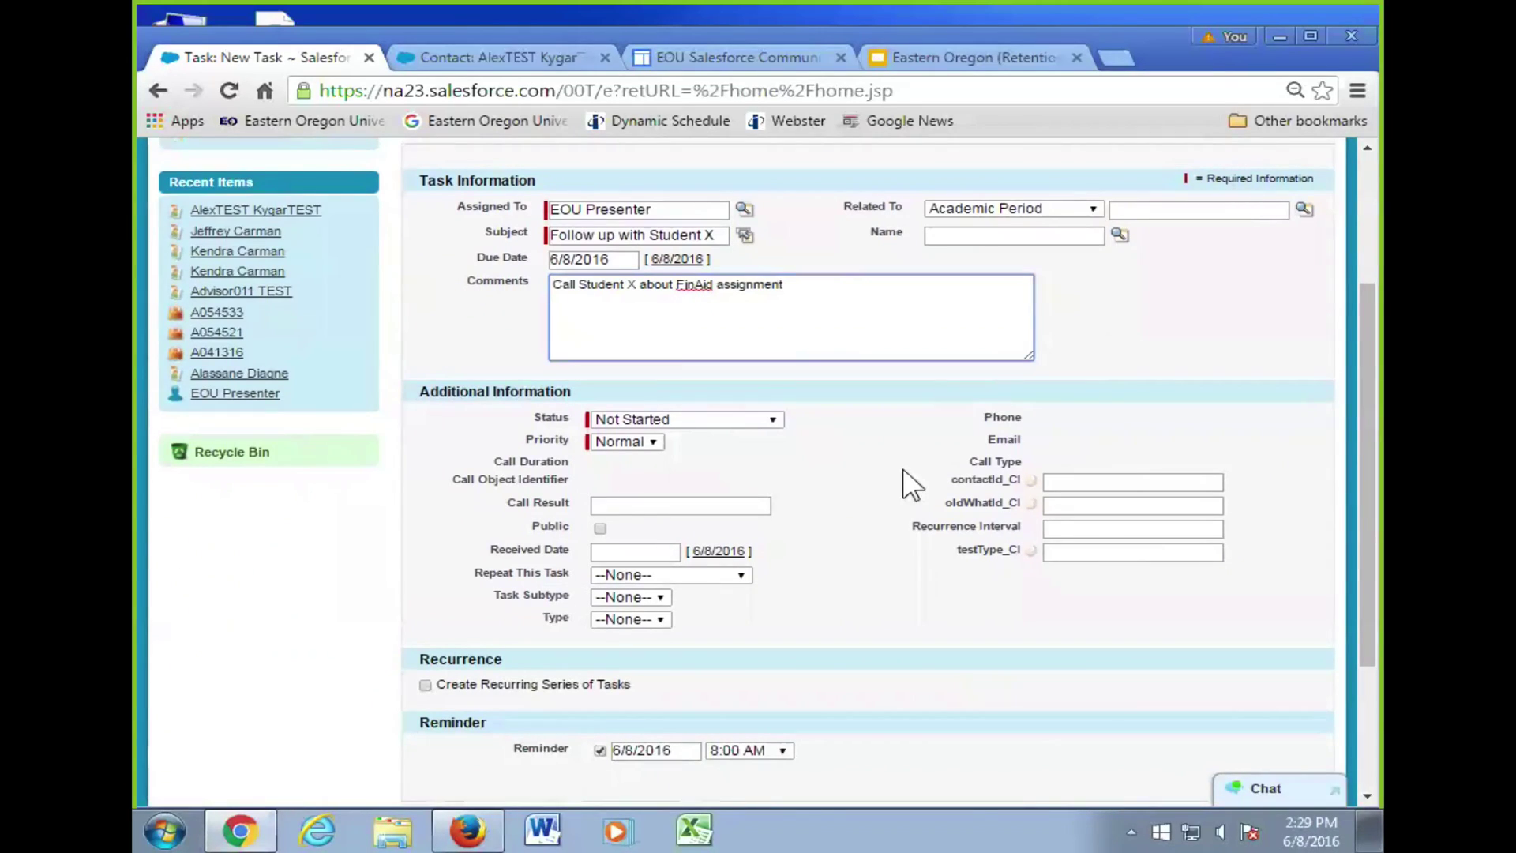
- Bring up the High, Normal and Low priority options for the task
scroll(902, 468, "down", 3)
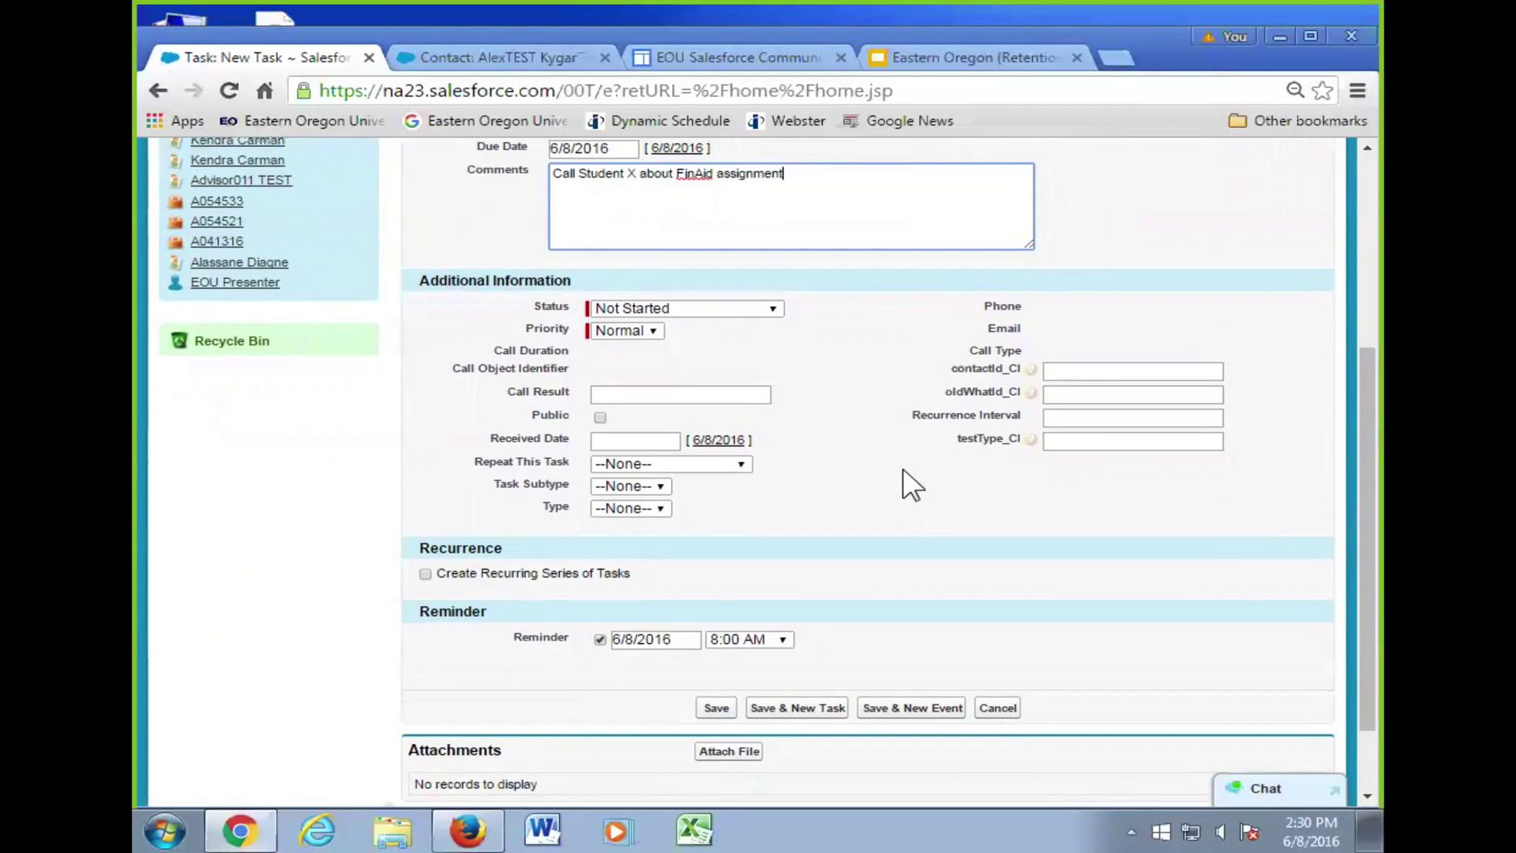
left_click(638, 330)
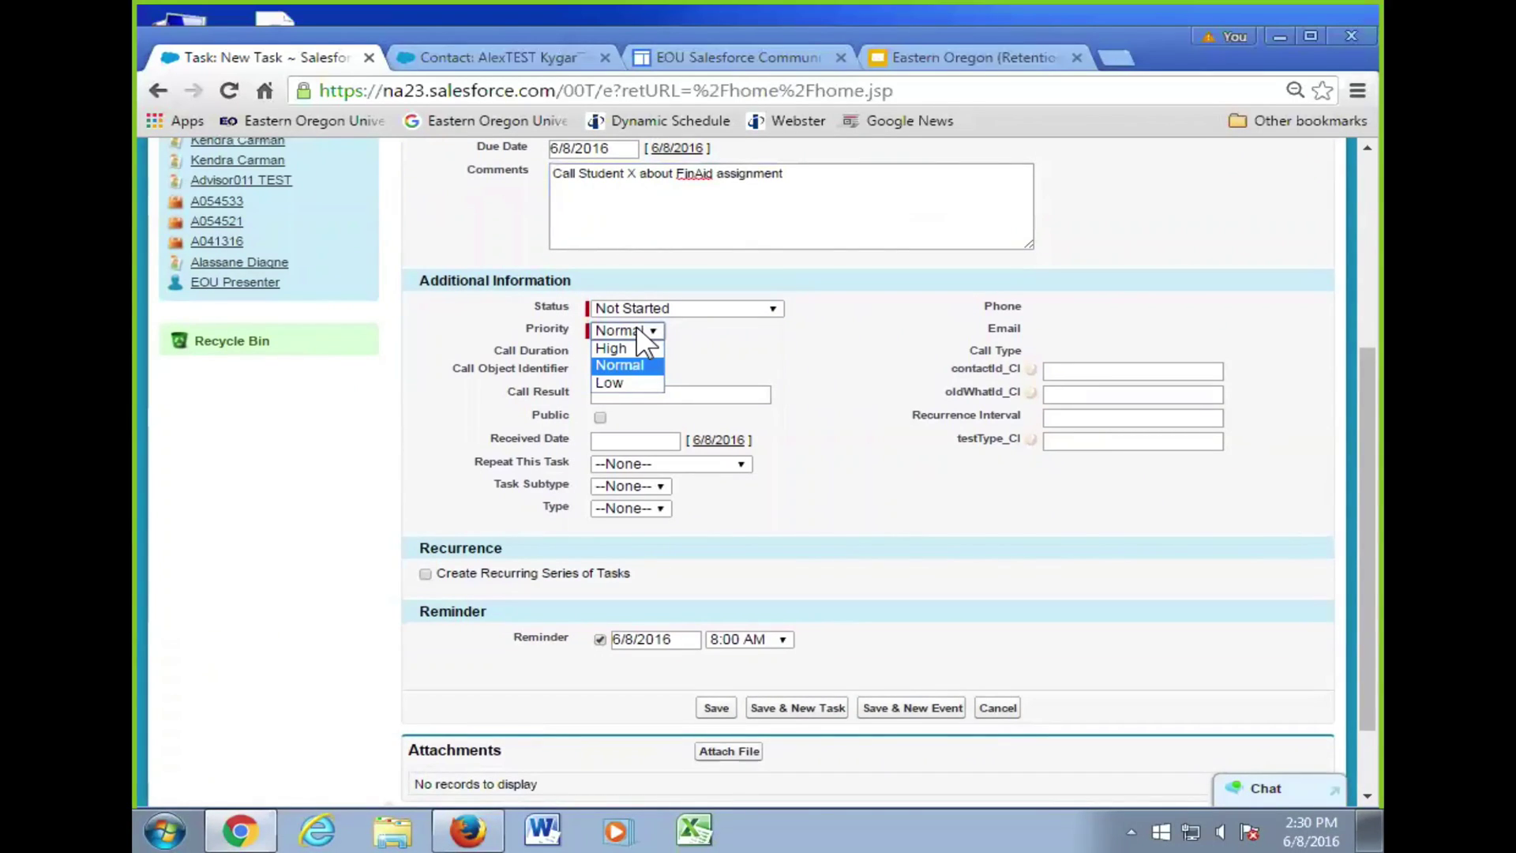
- Set the task priority to High
left_click(639, 348)
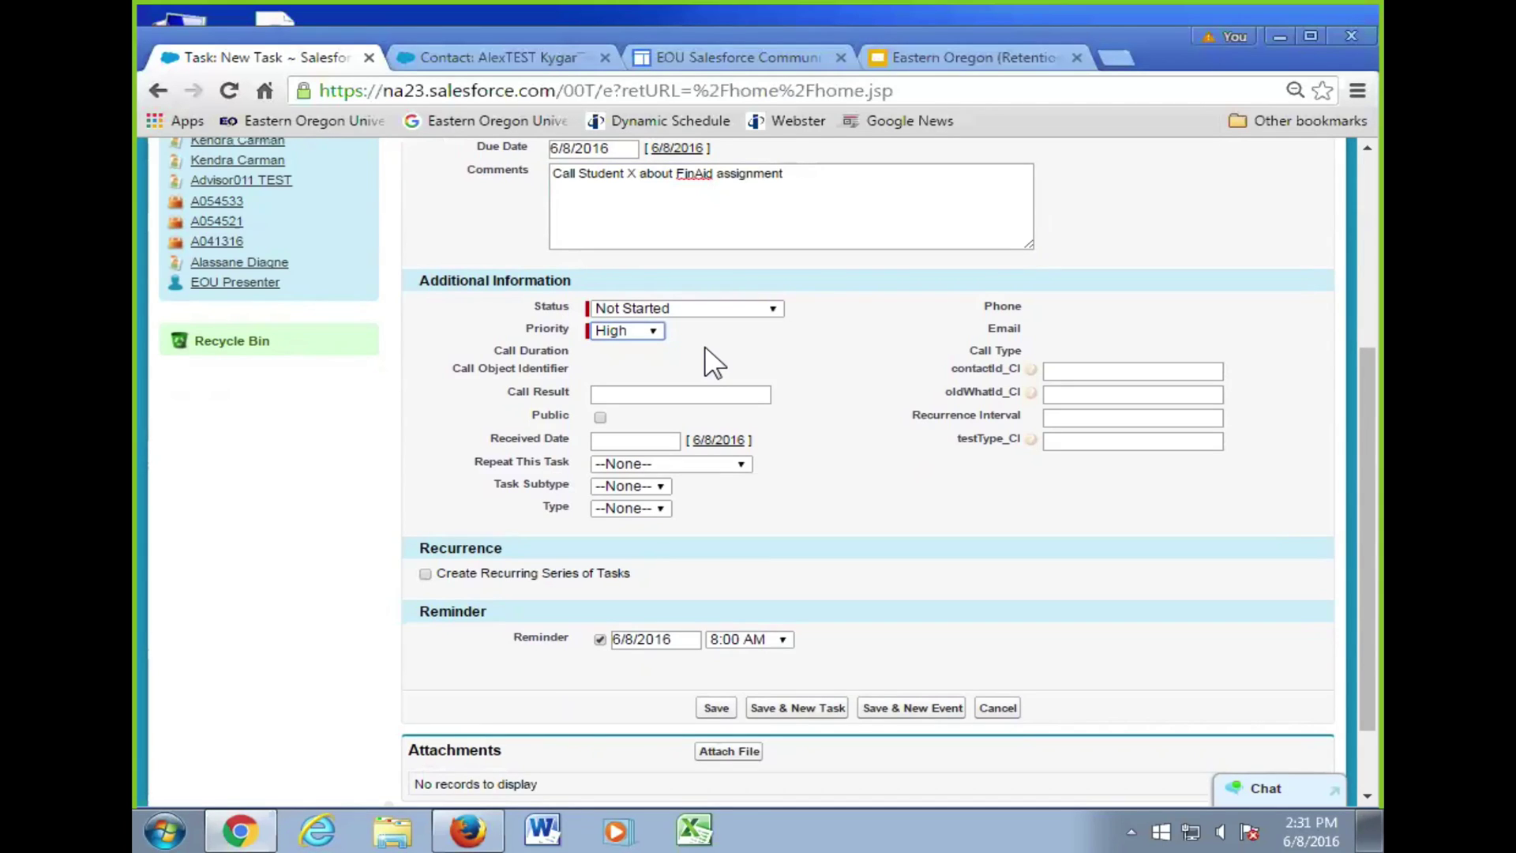
- Show the available times for the task's 6/8/2016 reminder
scroll(901, 499, "down", 2)
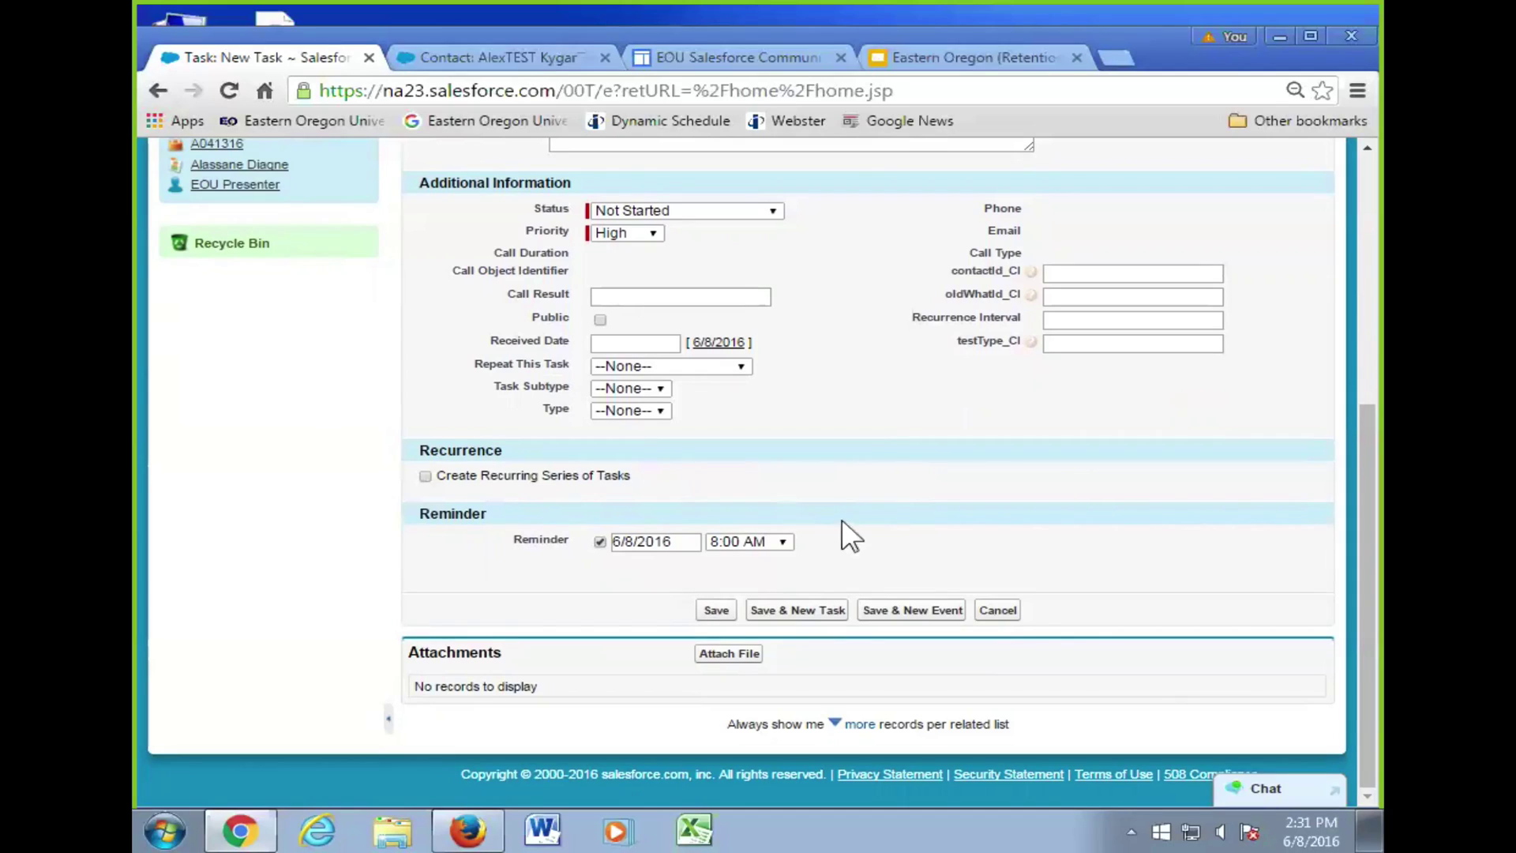
left_click(776, 539)
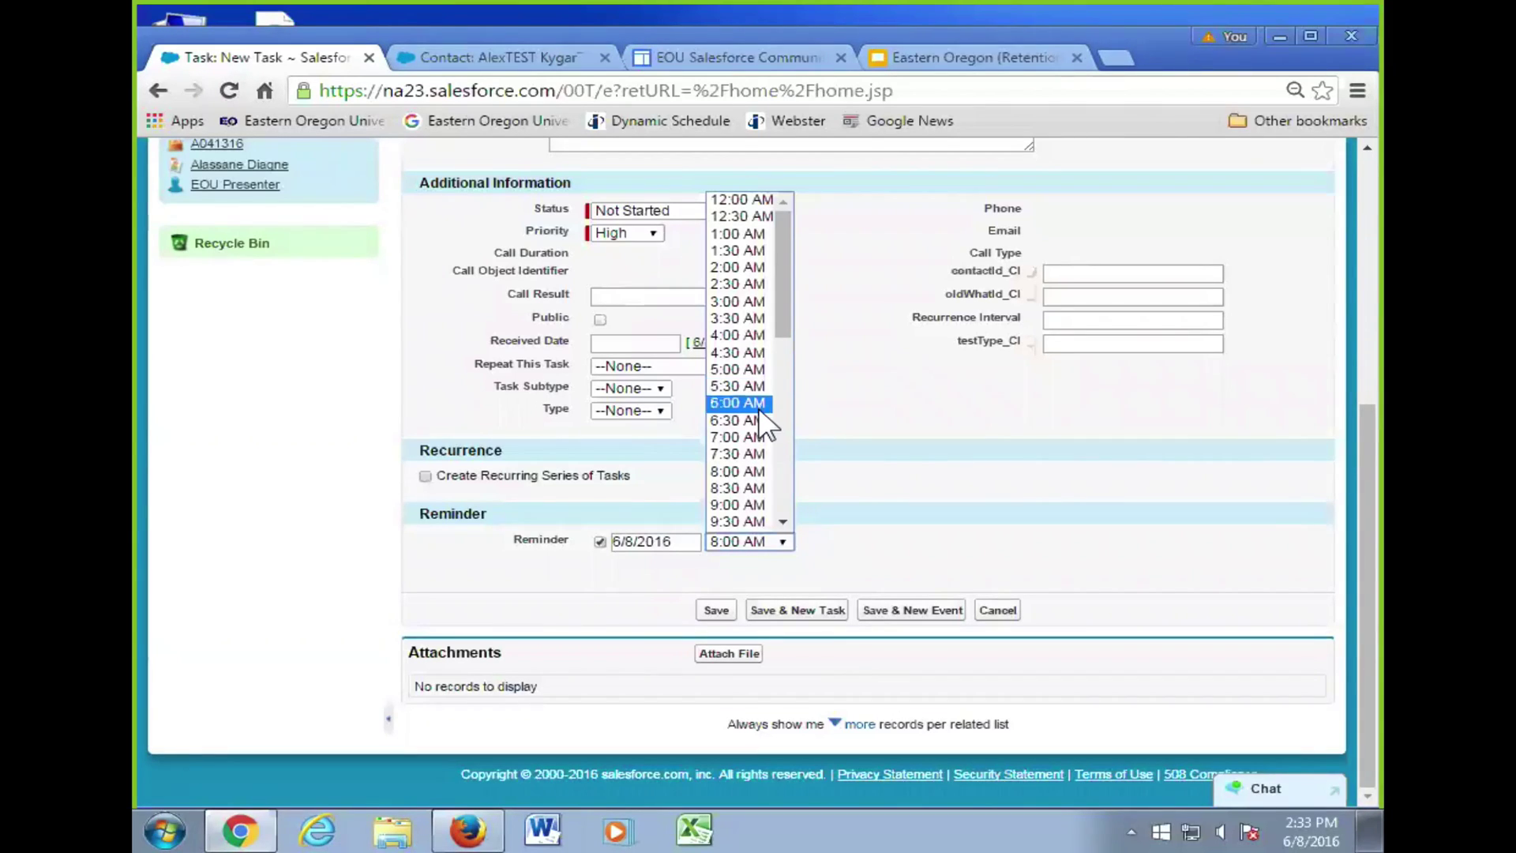
- Change the reminder time from 8:00 AM to 3:00 PM
scroll(734, 442, "down", 5)
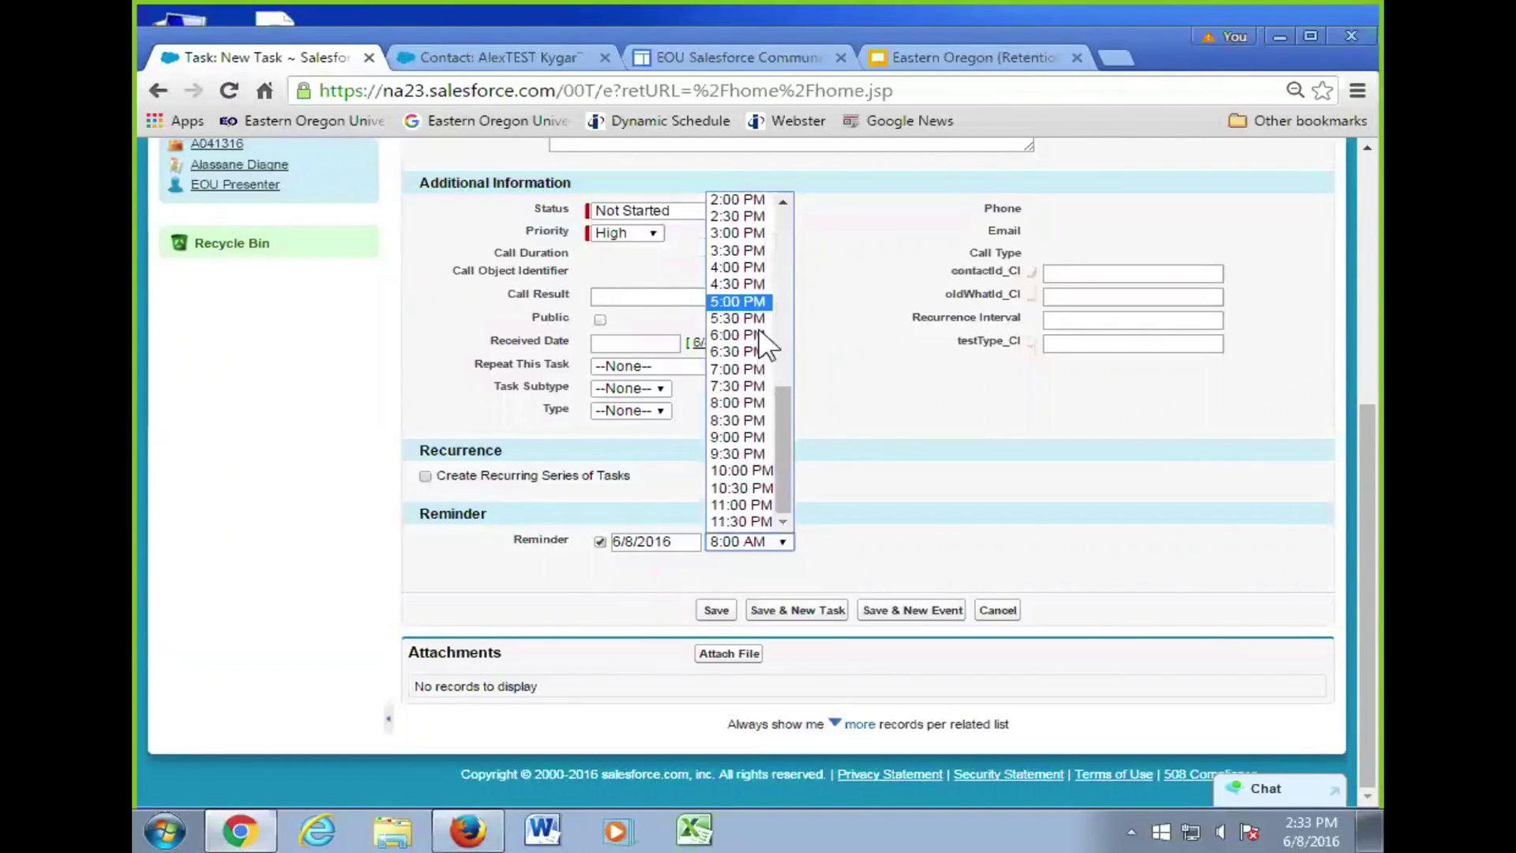
left_click(737, 234)
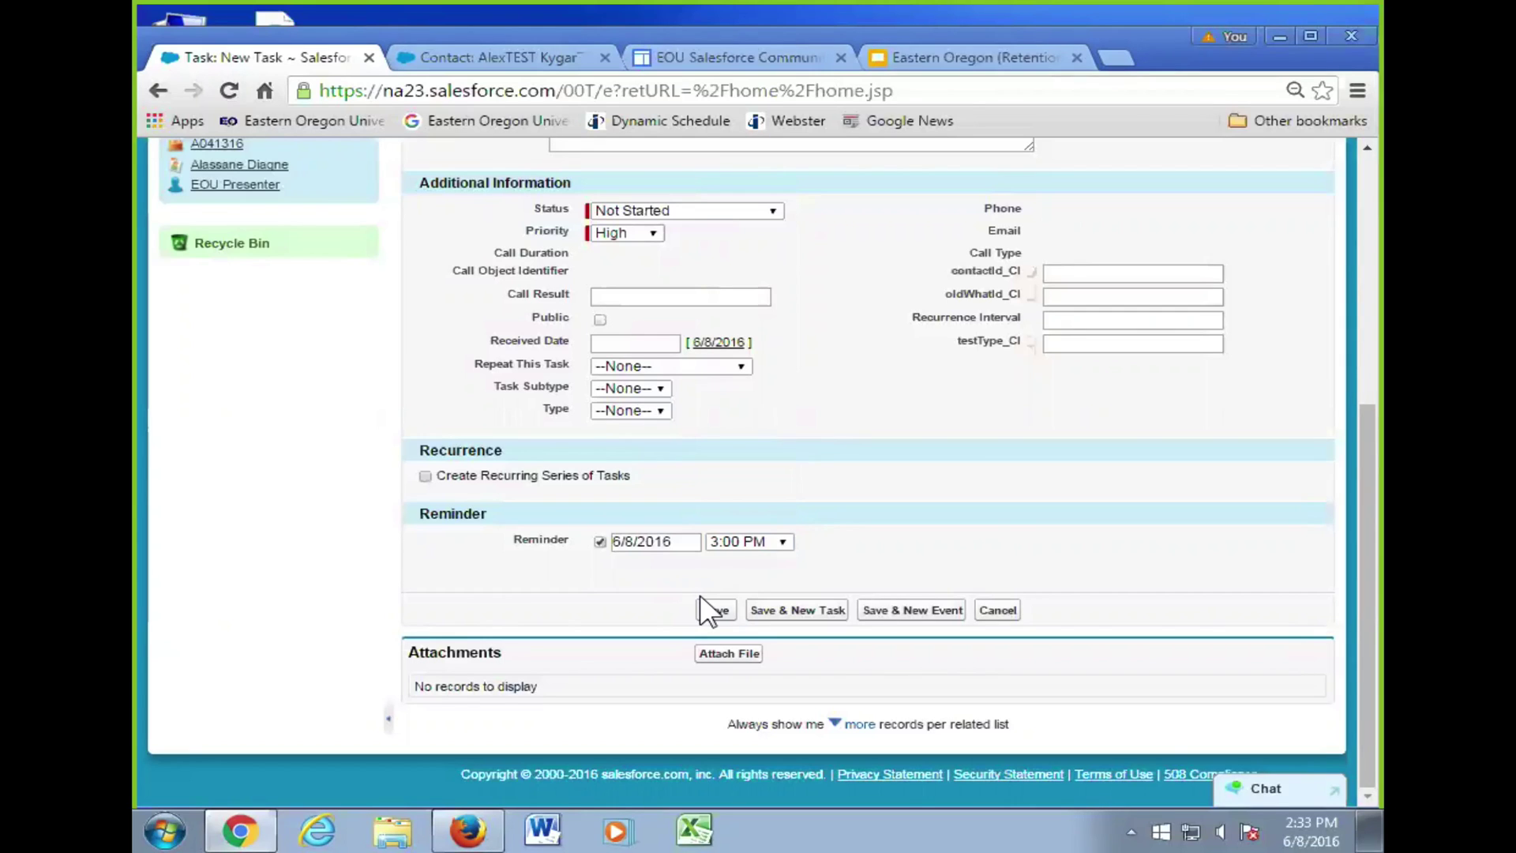
- Save the High-priority follow-up task with its 3:00 PM reminder
left_click(723, 611)
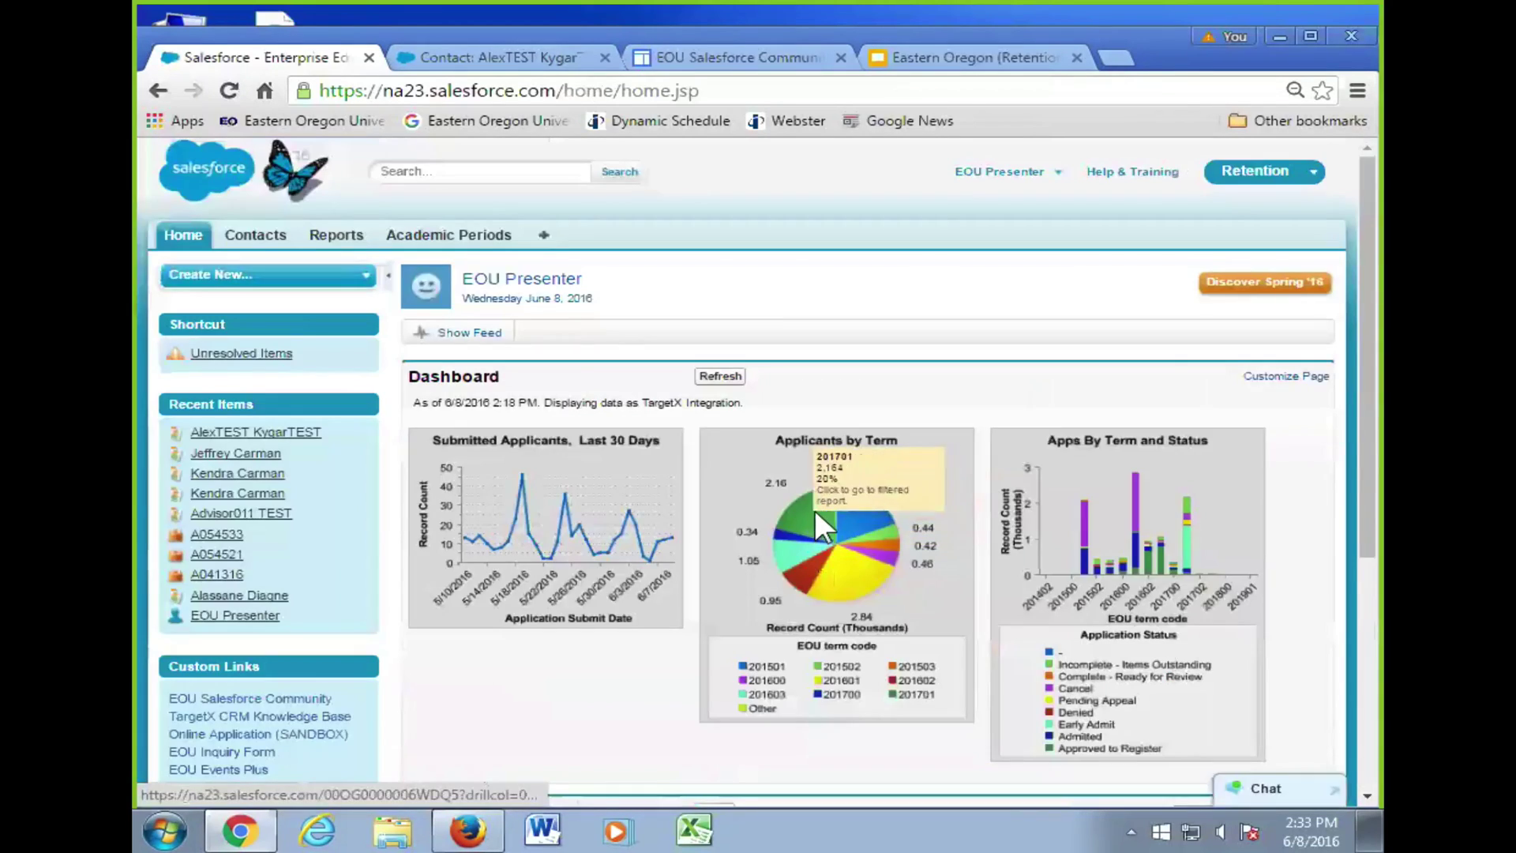
scroll(1003, 557, "down", 5)
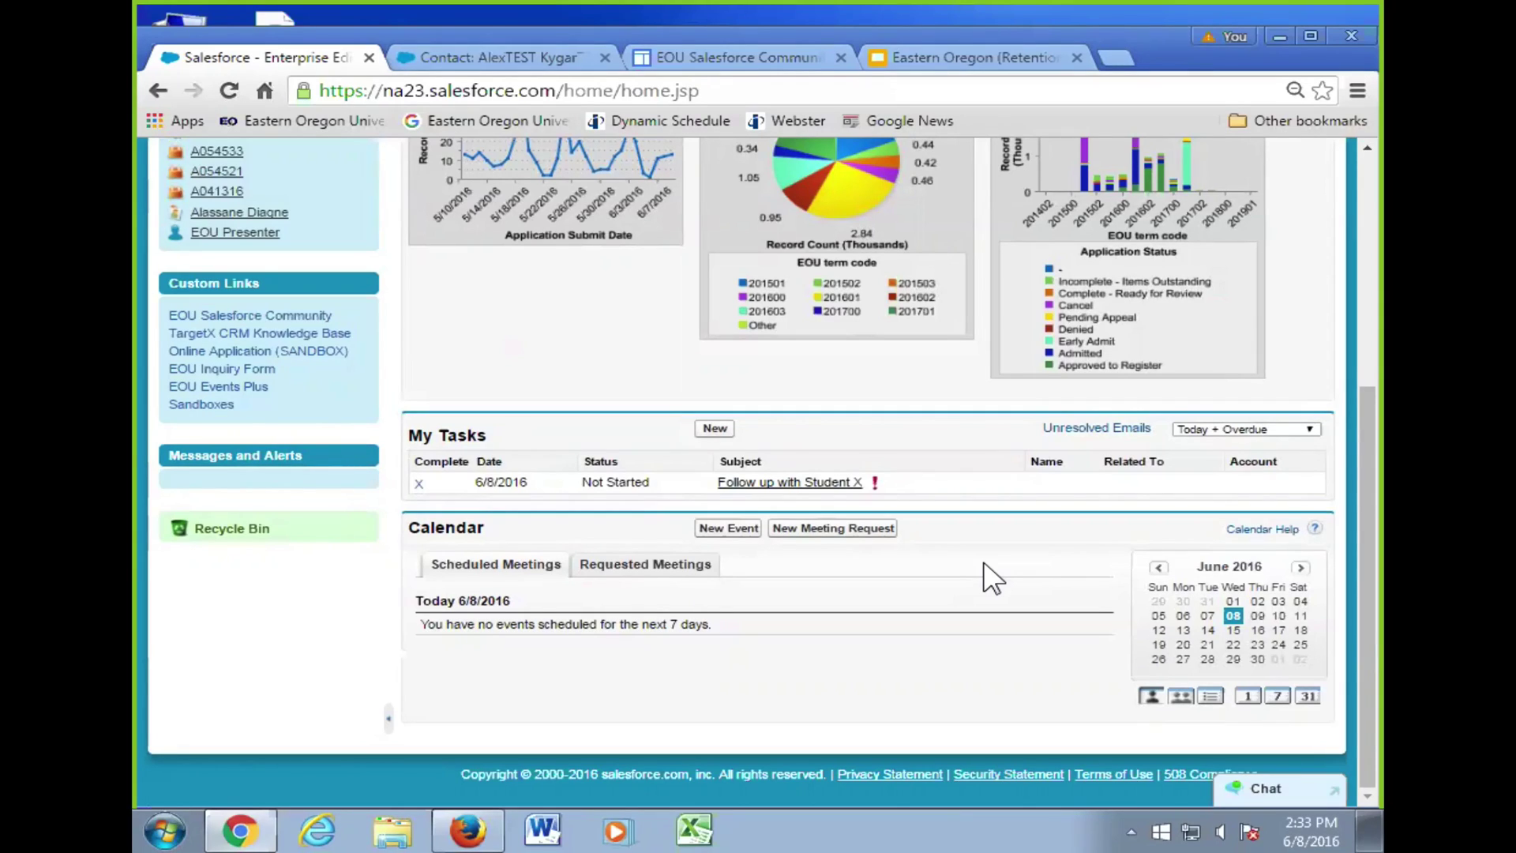
mouse_move(814, 492)
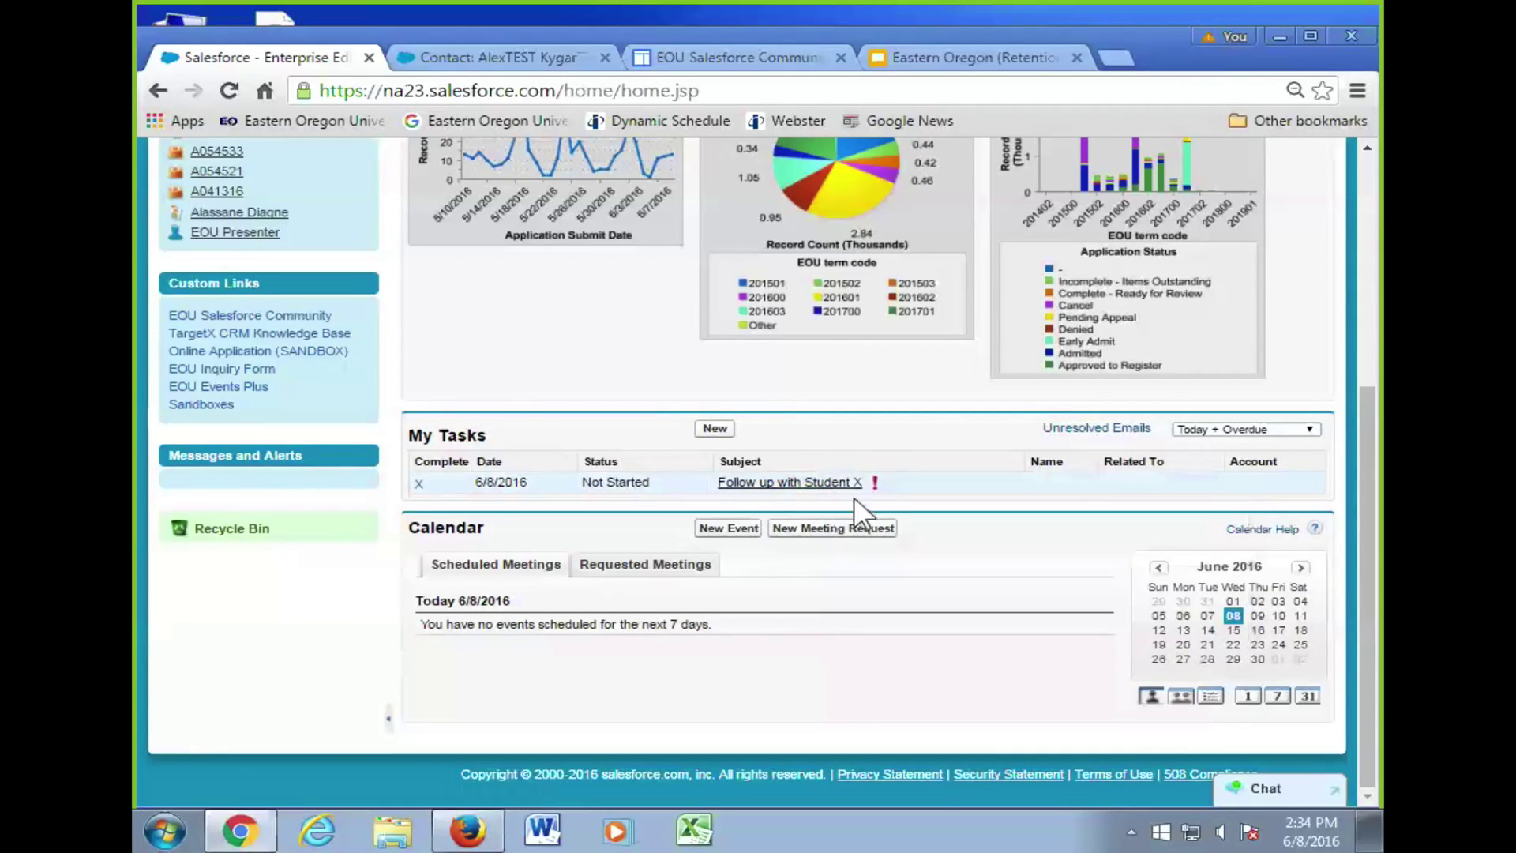
- Open the 'Follow up with Student X' task from My Tasks
left_click(804, 483)
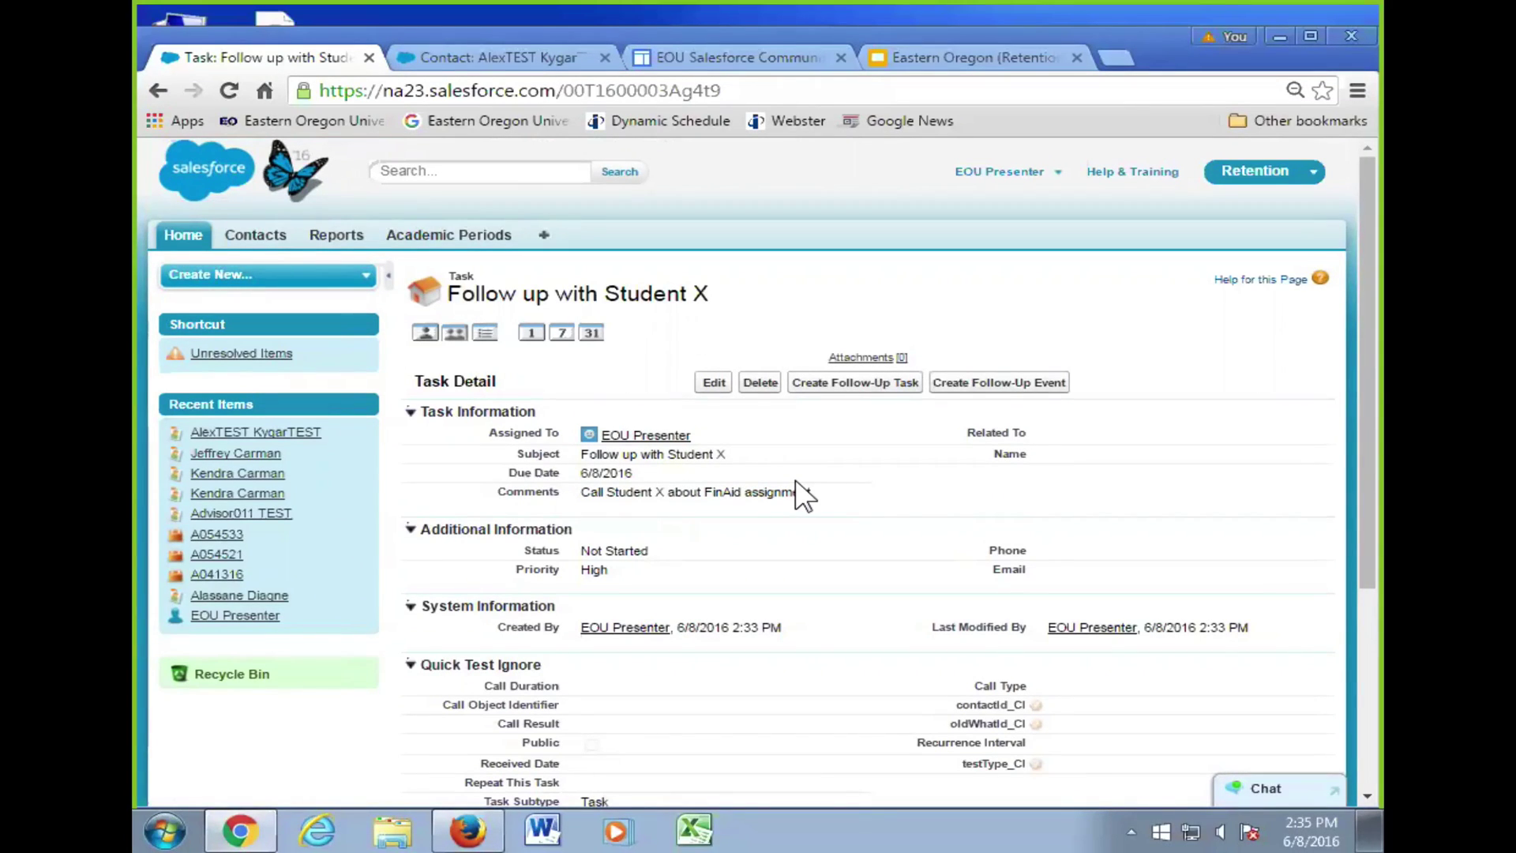
- Return to the home dashboard and scroll down to the My Tasks list
left_click(195, 231)
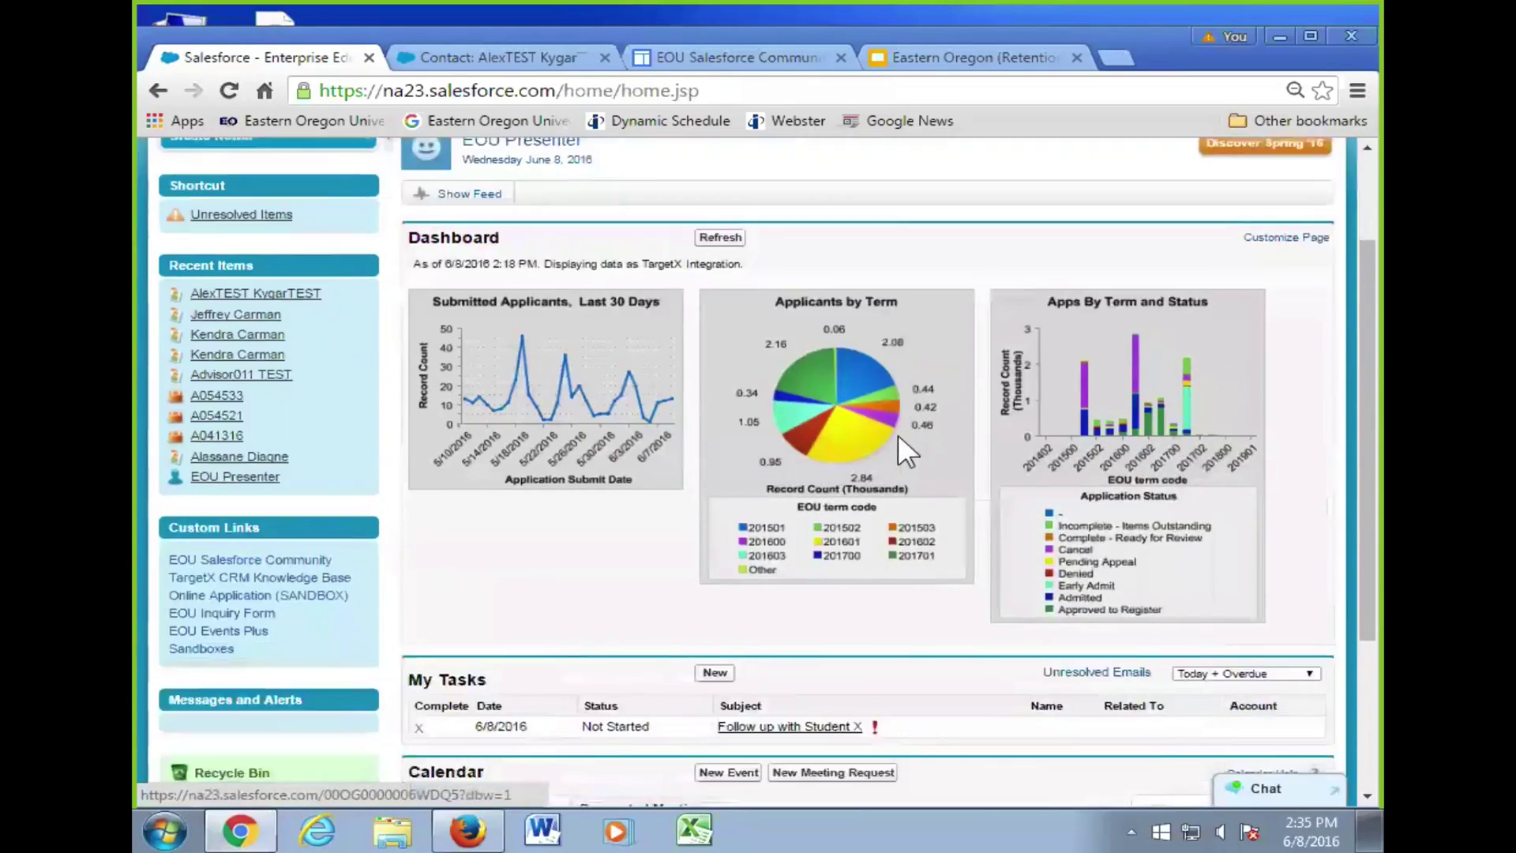
scroll(552, 503, "down", 5)
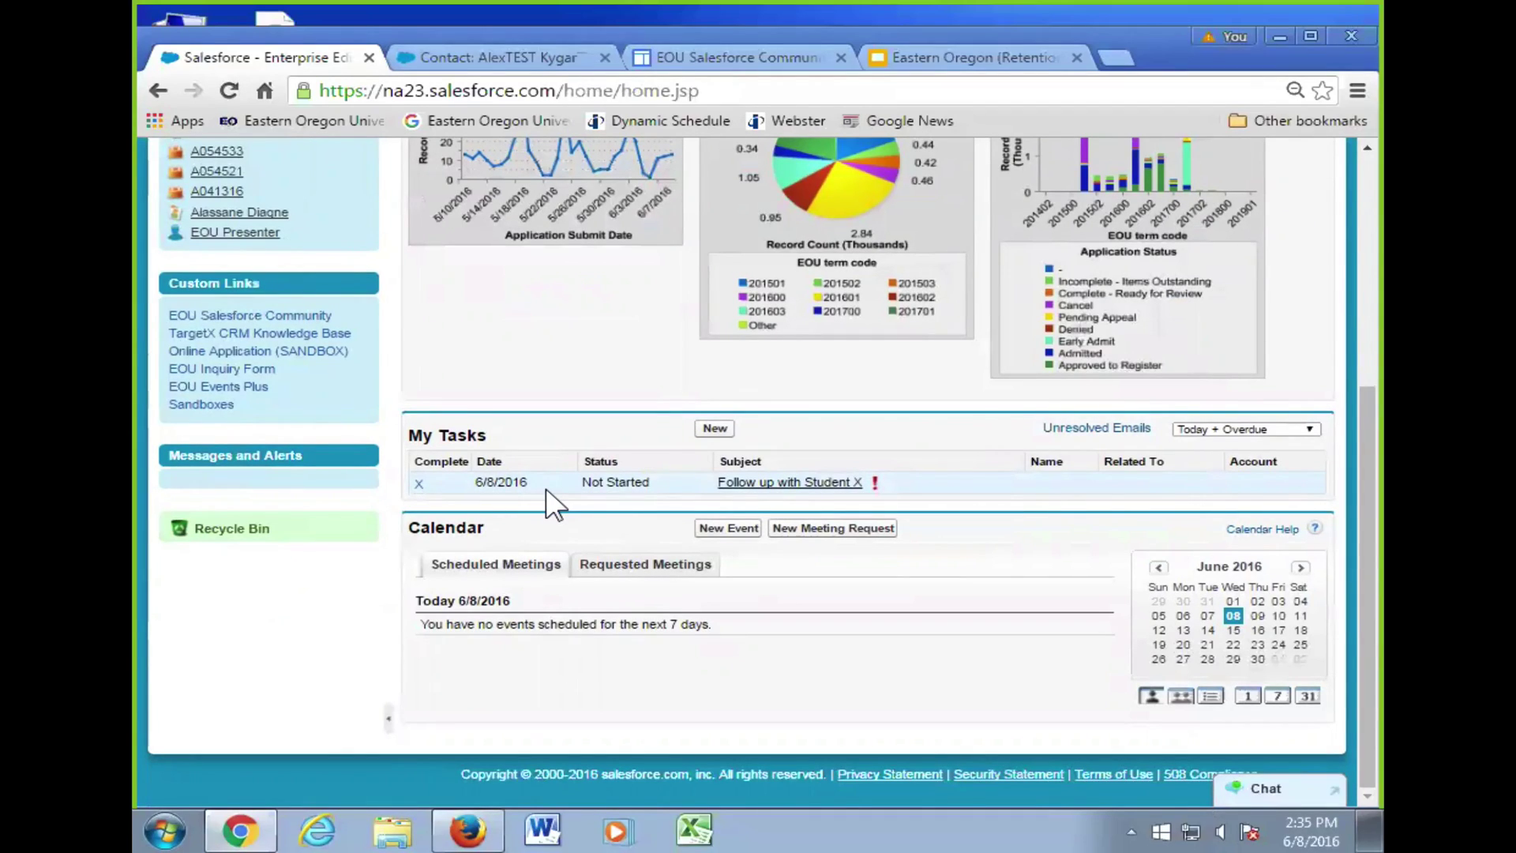
- Mark the 'Follow up with Student X' task as Completed and save it
left_click(420, 482)
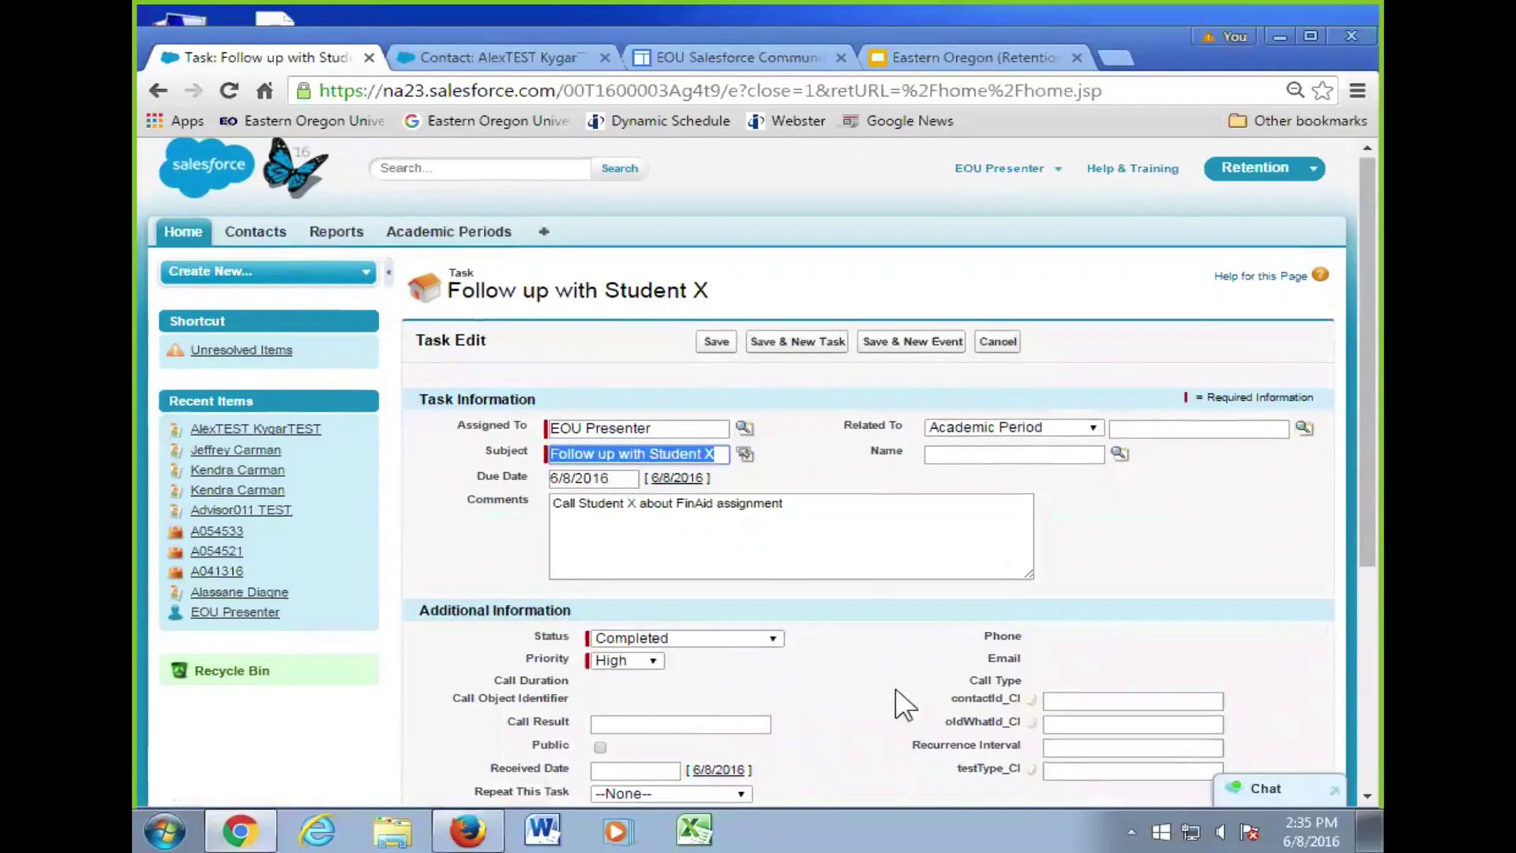
scroll(888, 632, "down", 3)
scroll(888, 684, "down", 2)
scroll(892, 683, "up", 2)
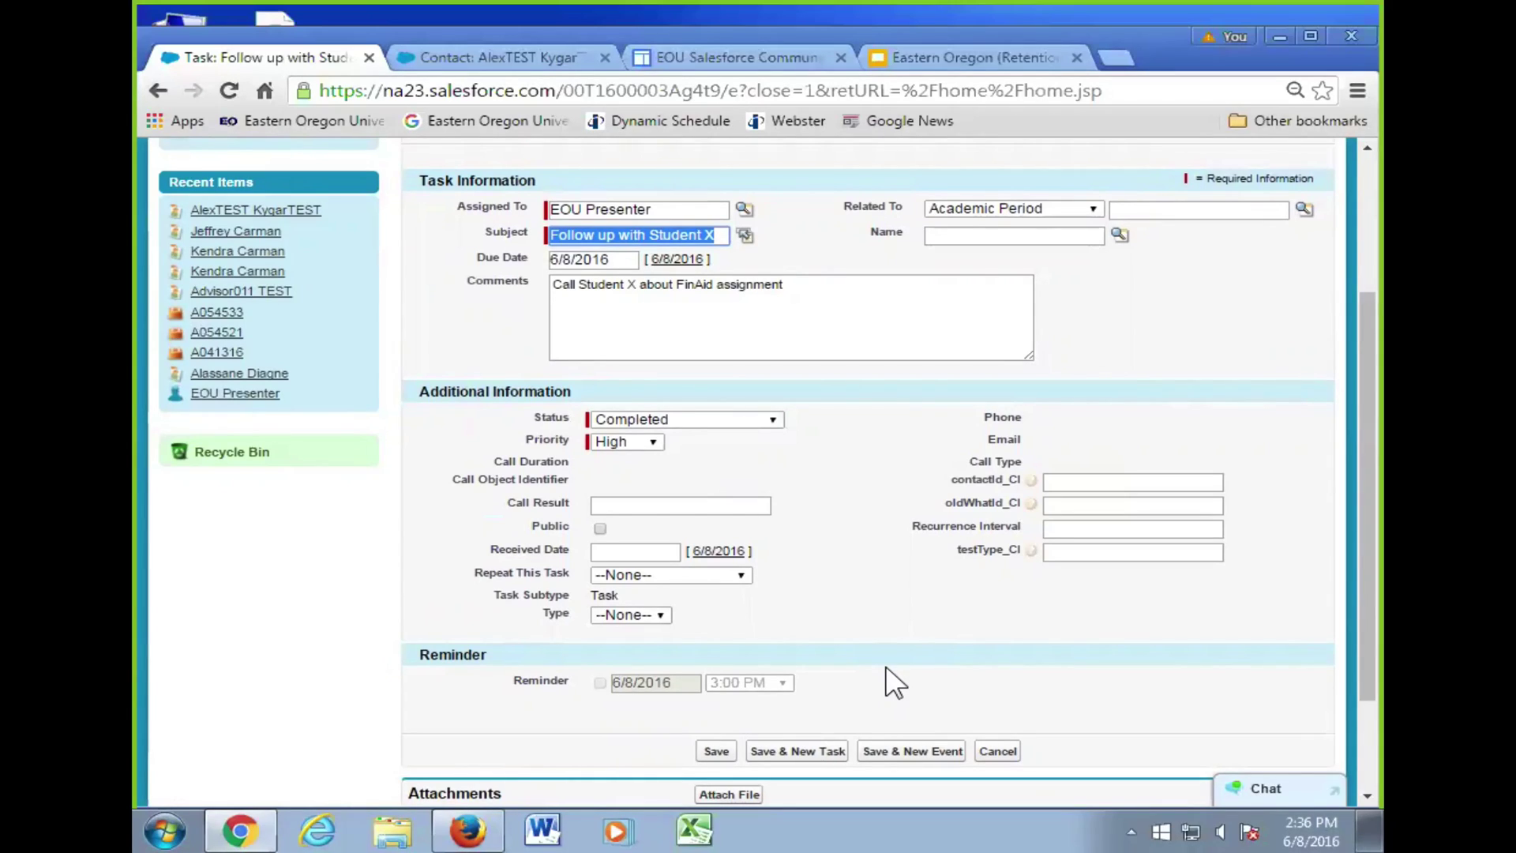
left_click(716, 751)
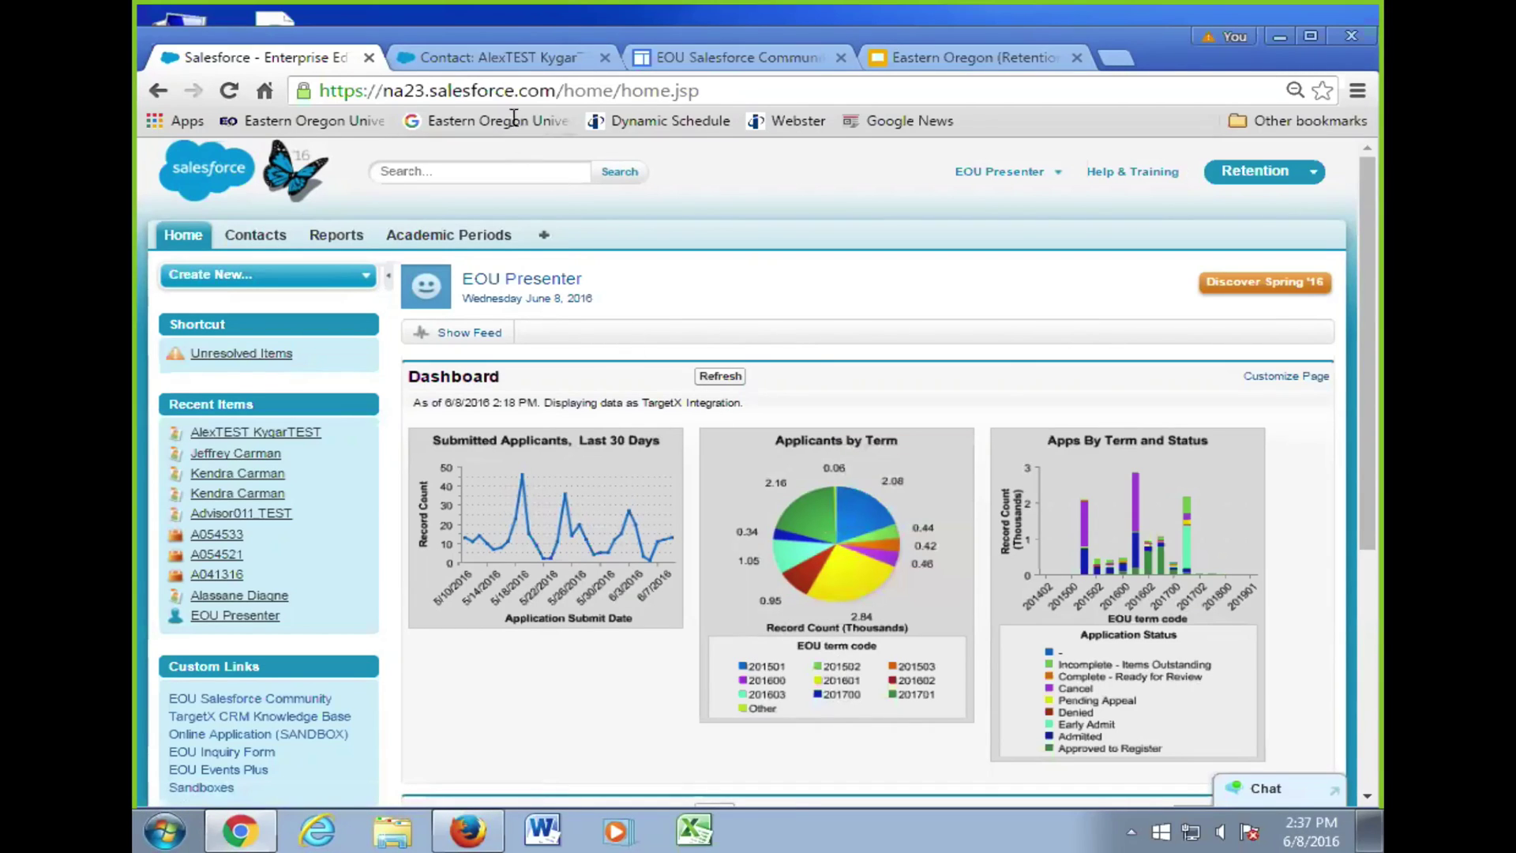
- Switch to the already open test student's contact record
left_click(521, 58)
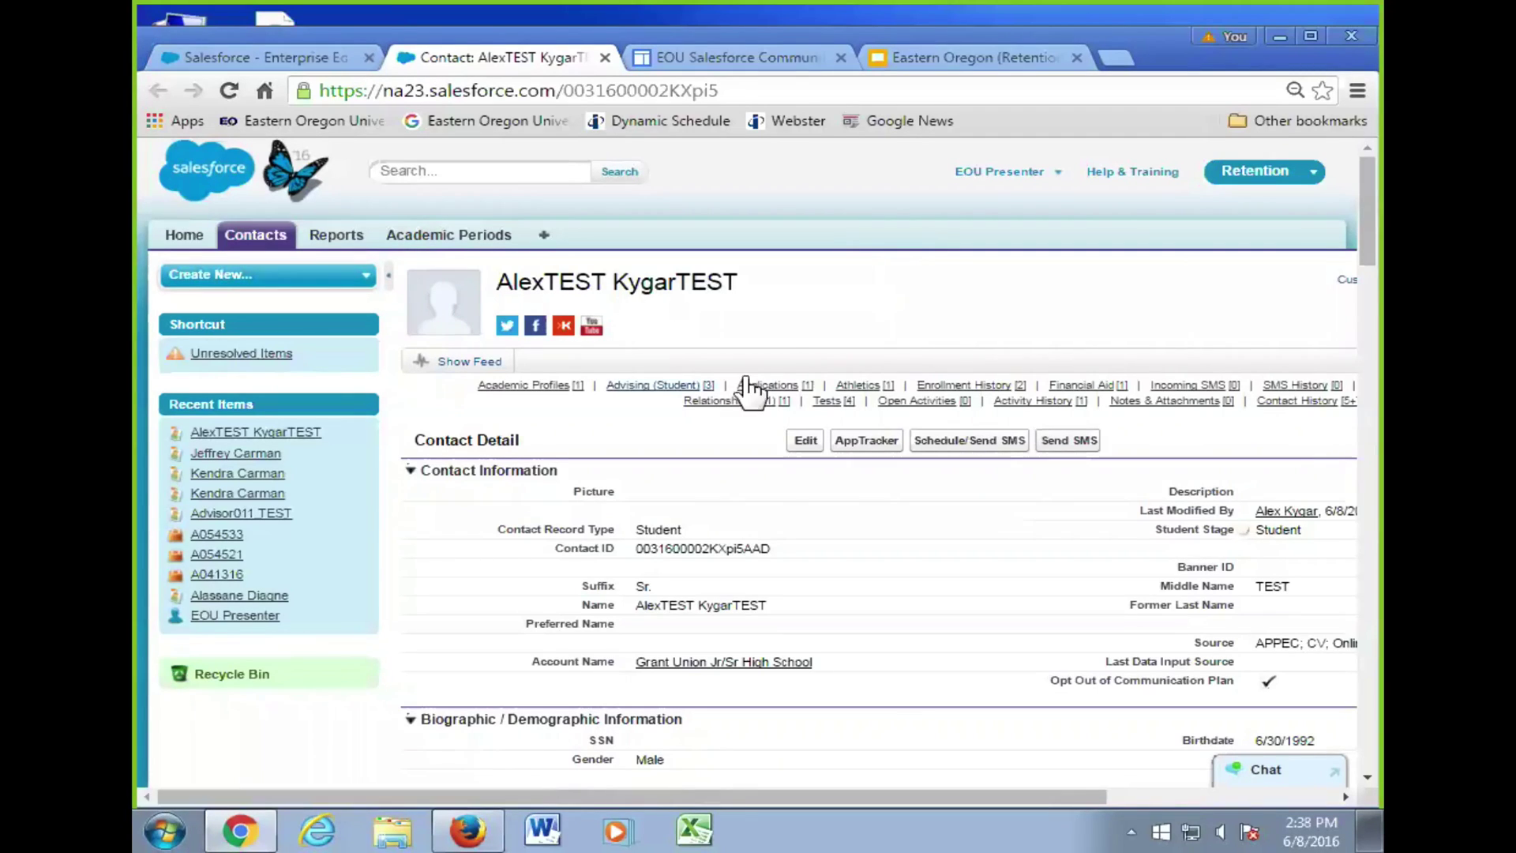
mouse_move(829, 399)
scroll(925, 478, "down", 15)
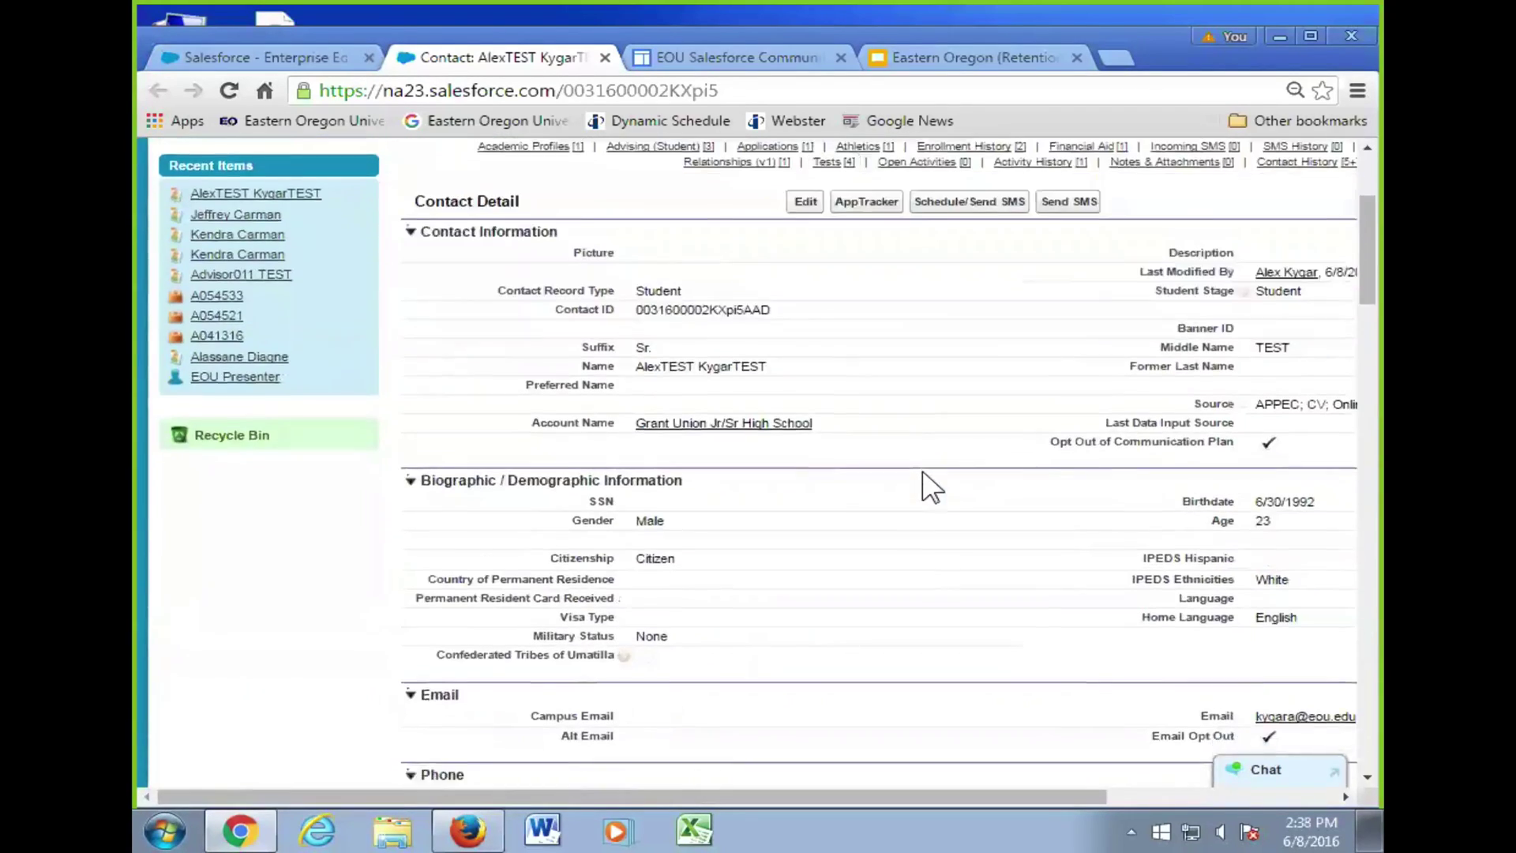
scroll(927, 469, "down", 10)
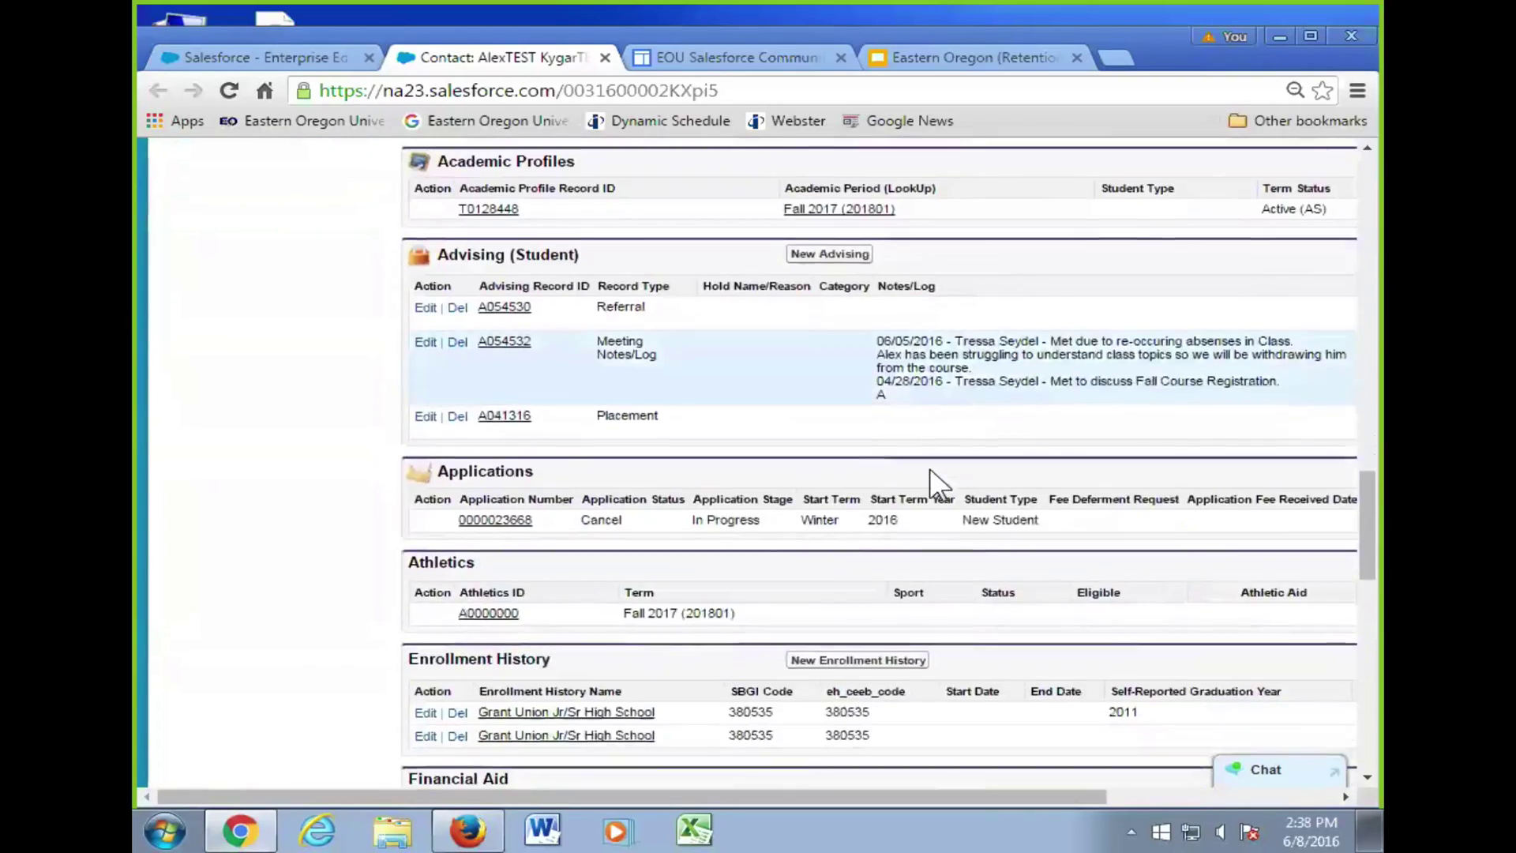
scroll(399, 497, "down", 6)
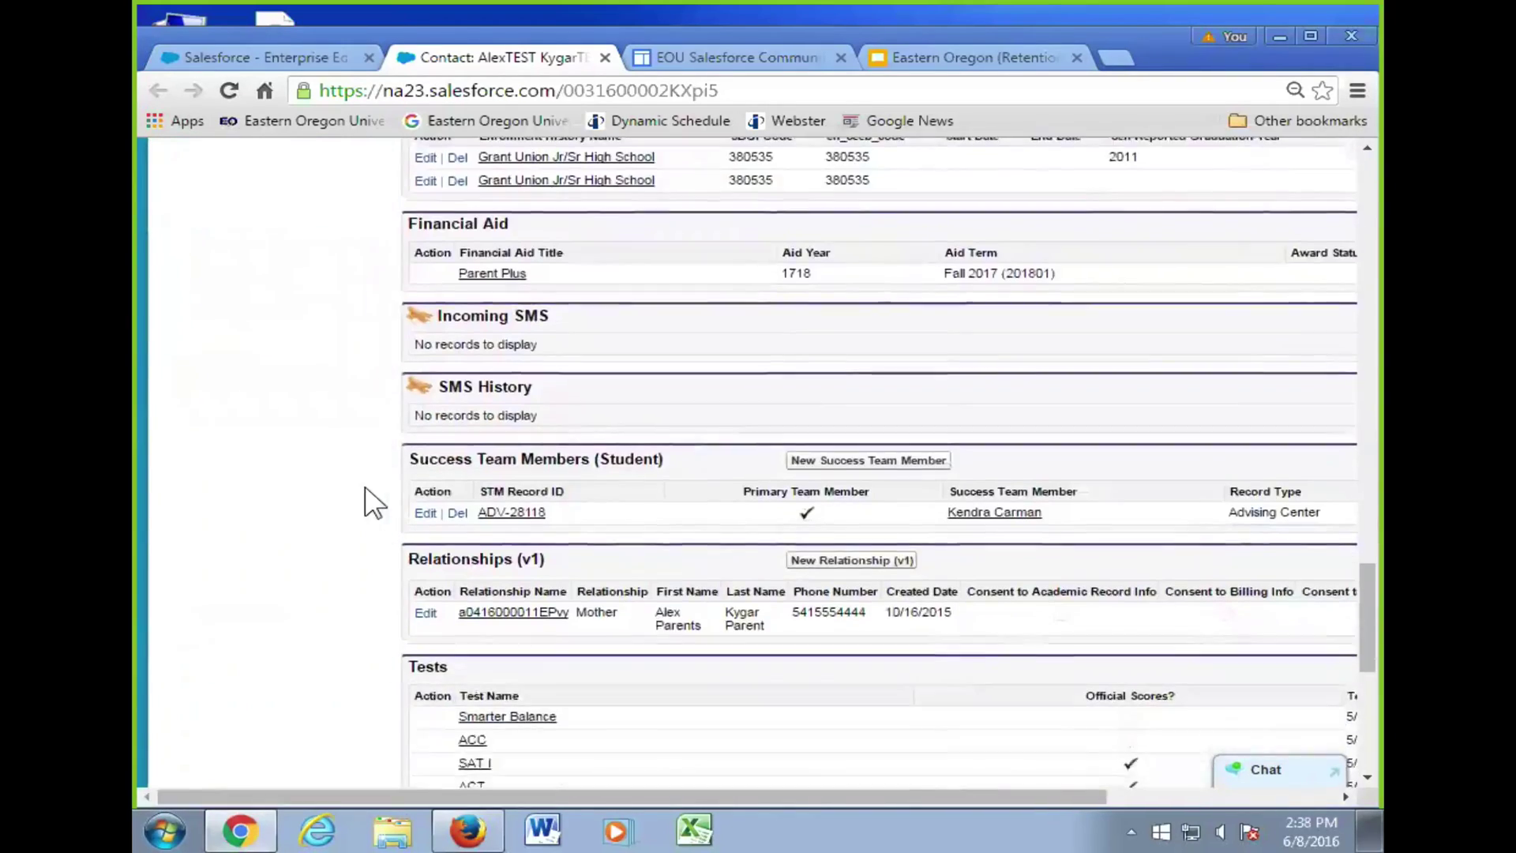
scroll(643, 541, "down", 4)
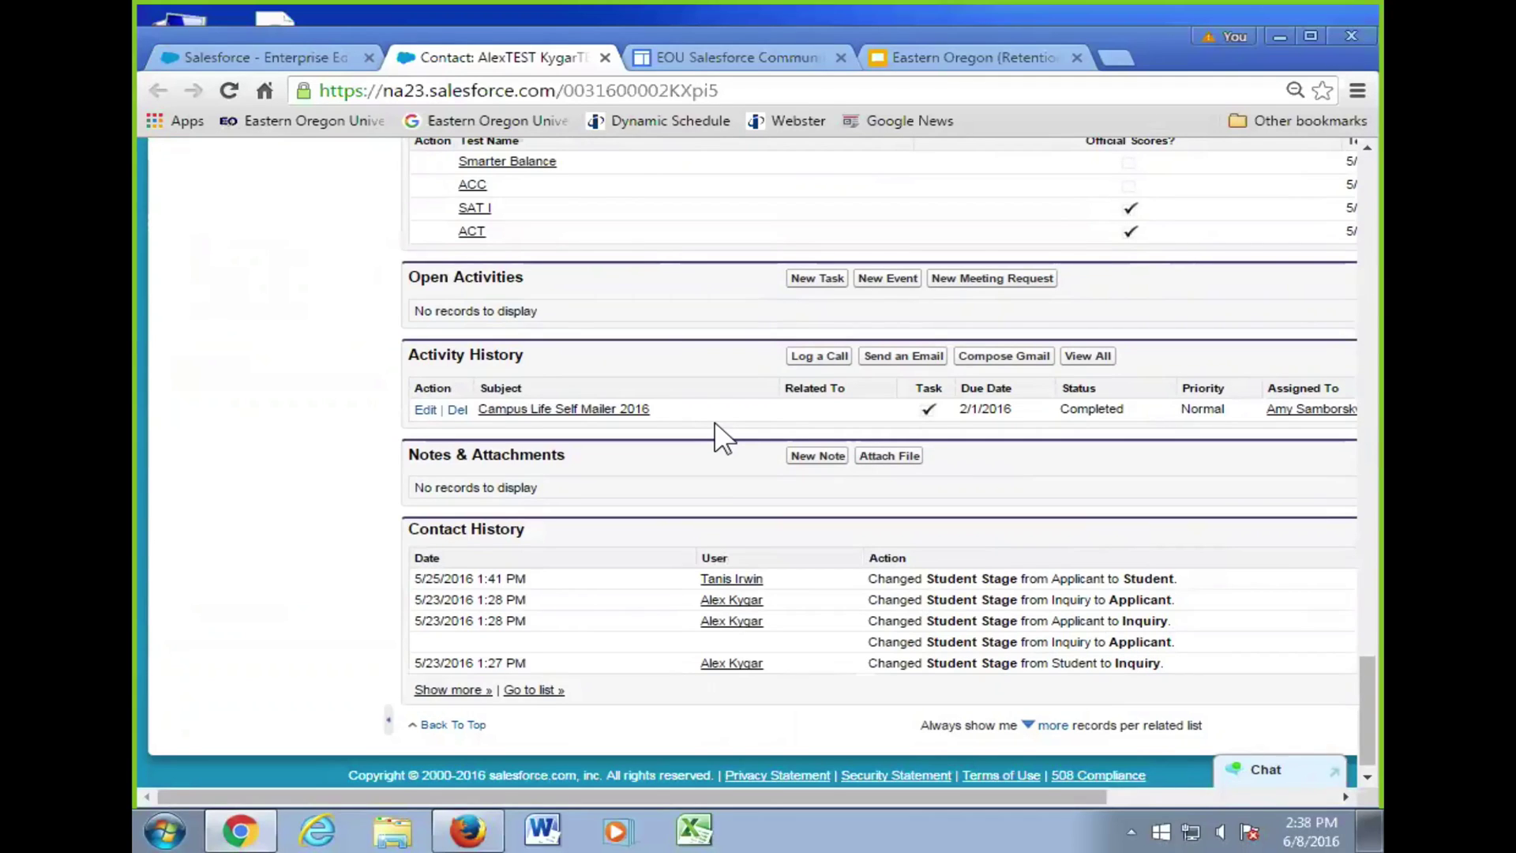
scroll(782, 423, "up", 15)
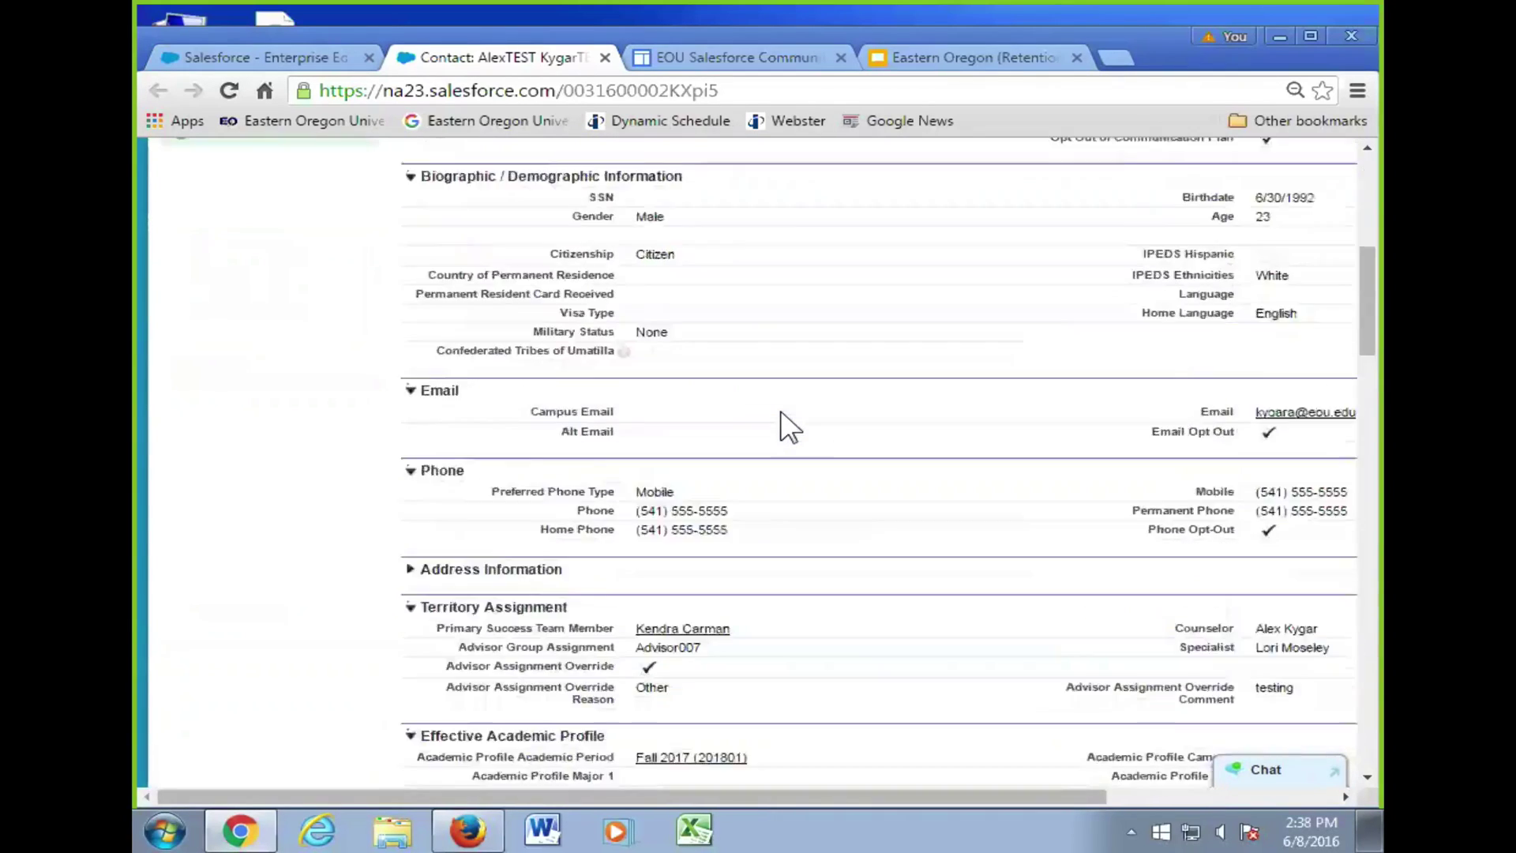
scroll(781, 423, "up", 8)
- Search all records for 'Test' from the header search box
left_click(487, 171)
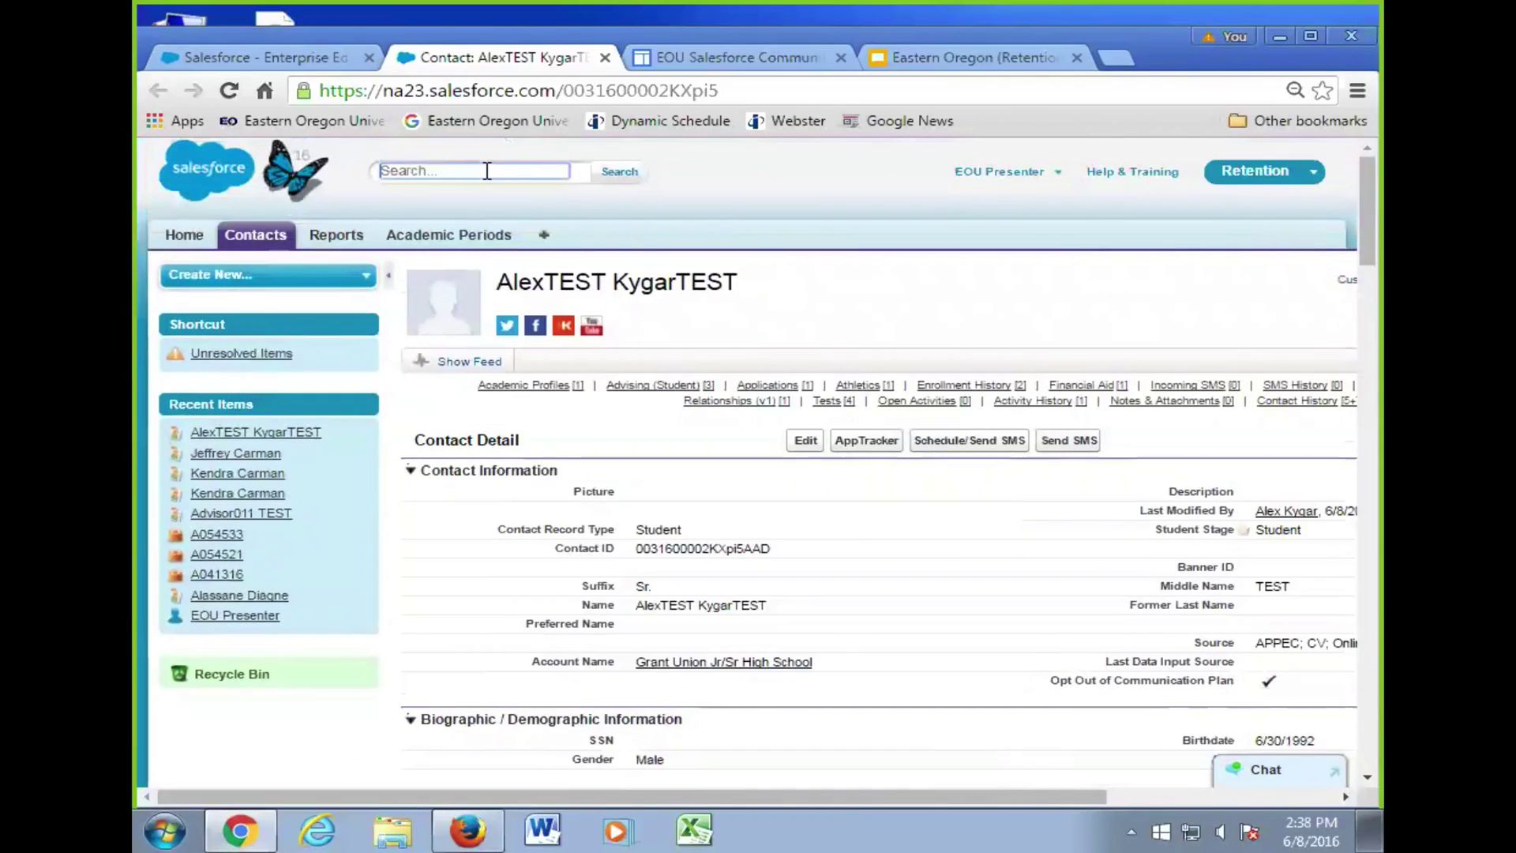
type("Test")
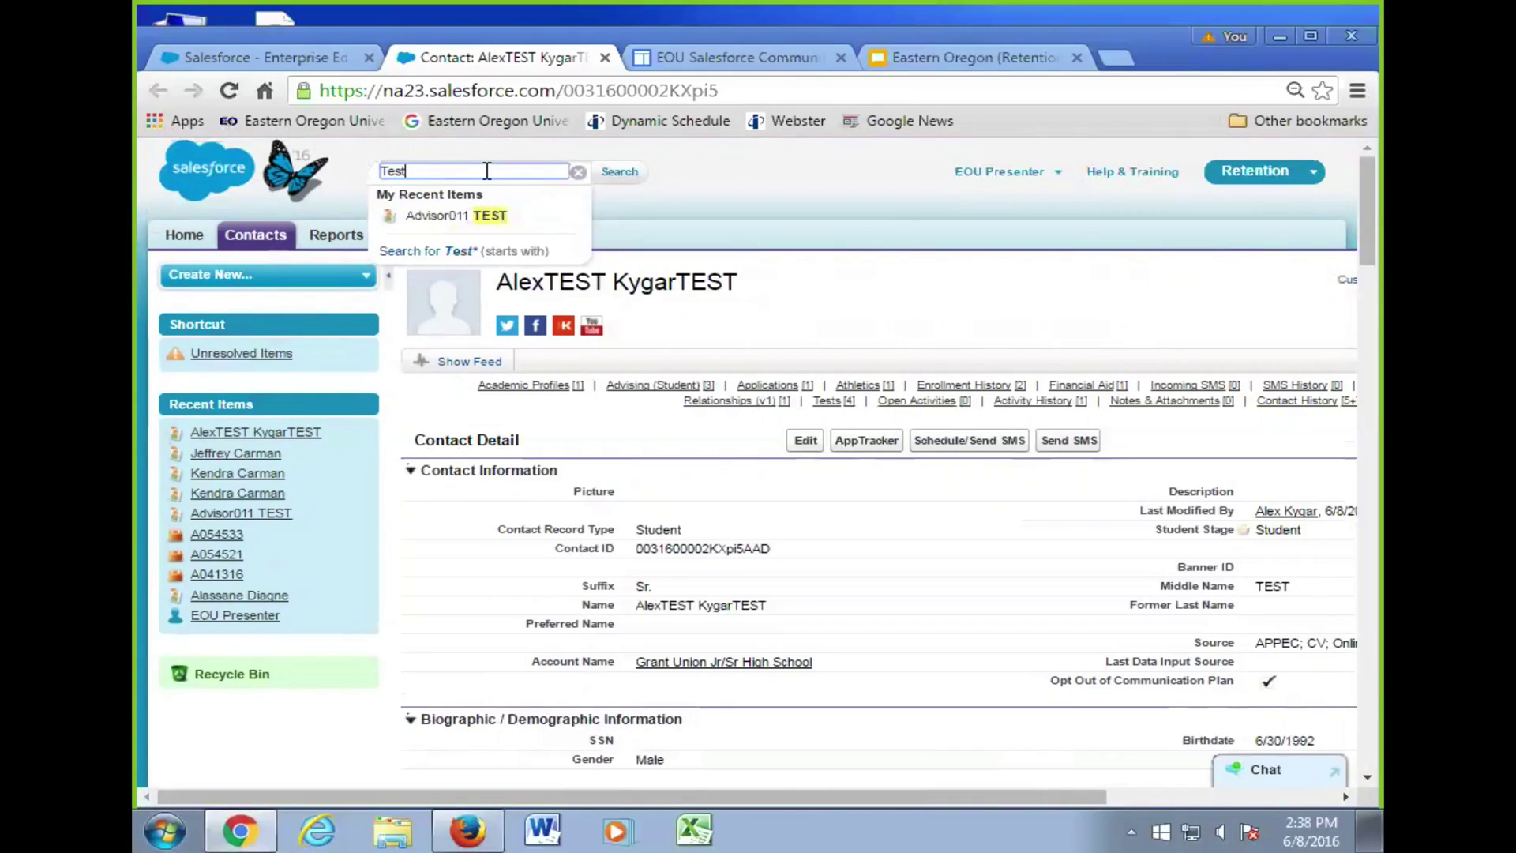
key("Return")
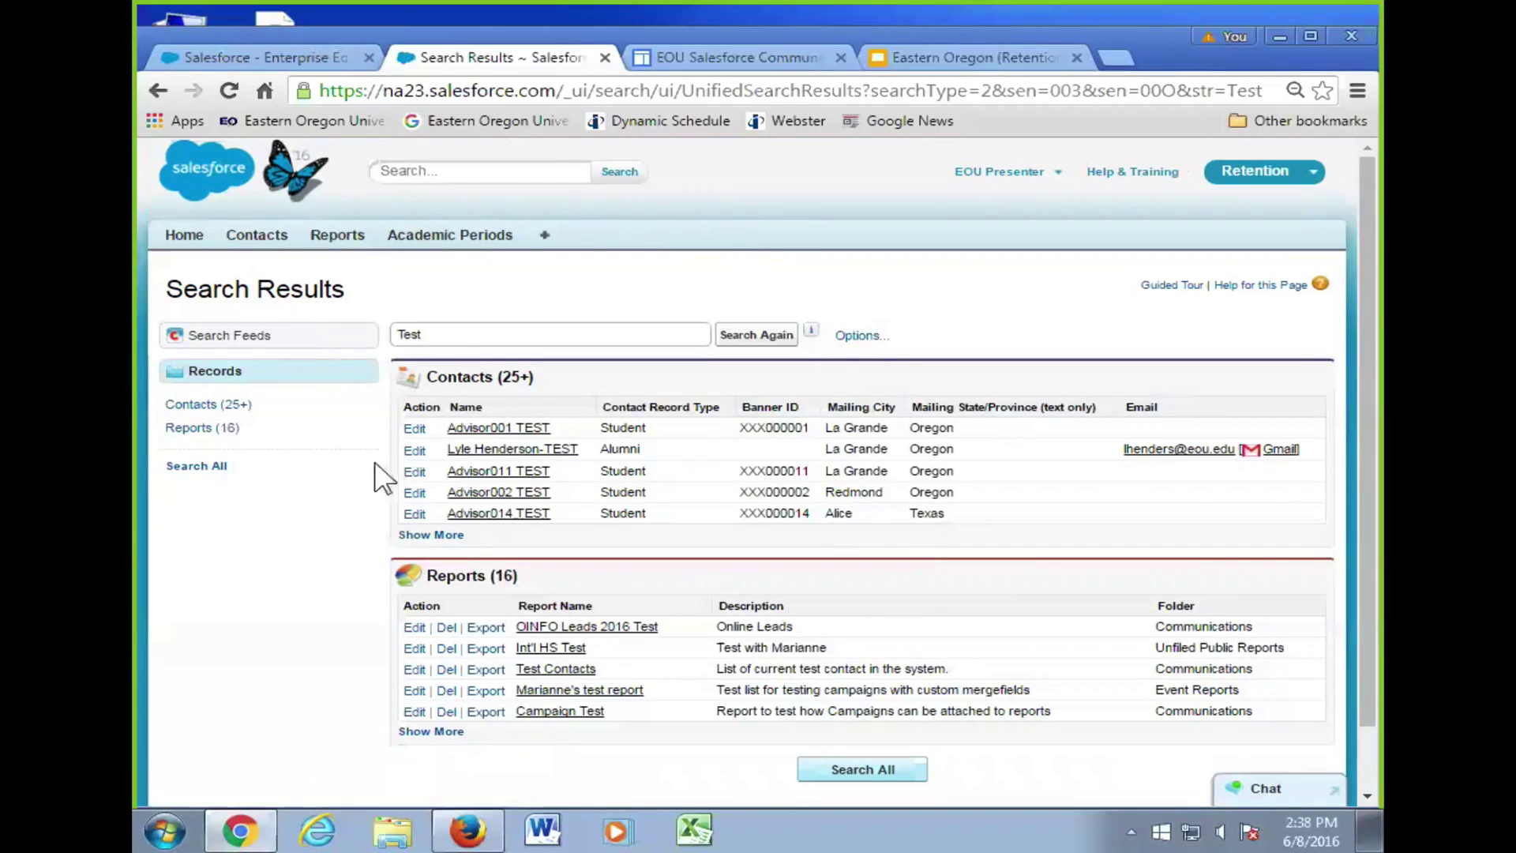
- Show the full Contacts (25+) list for 'Test' and open Advisor012 TEST
left_click(431, 535)
scroll(537, 514, "down", 4)
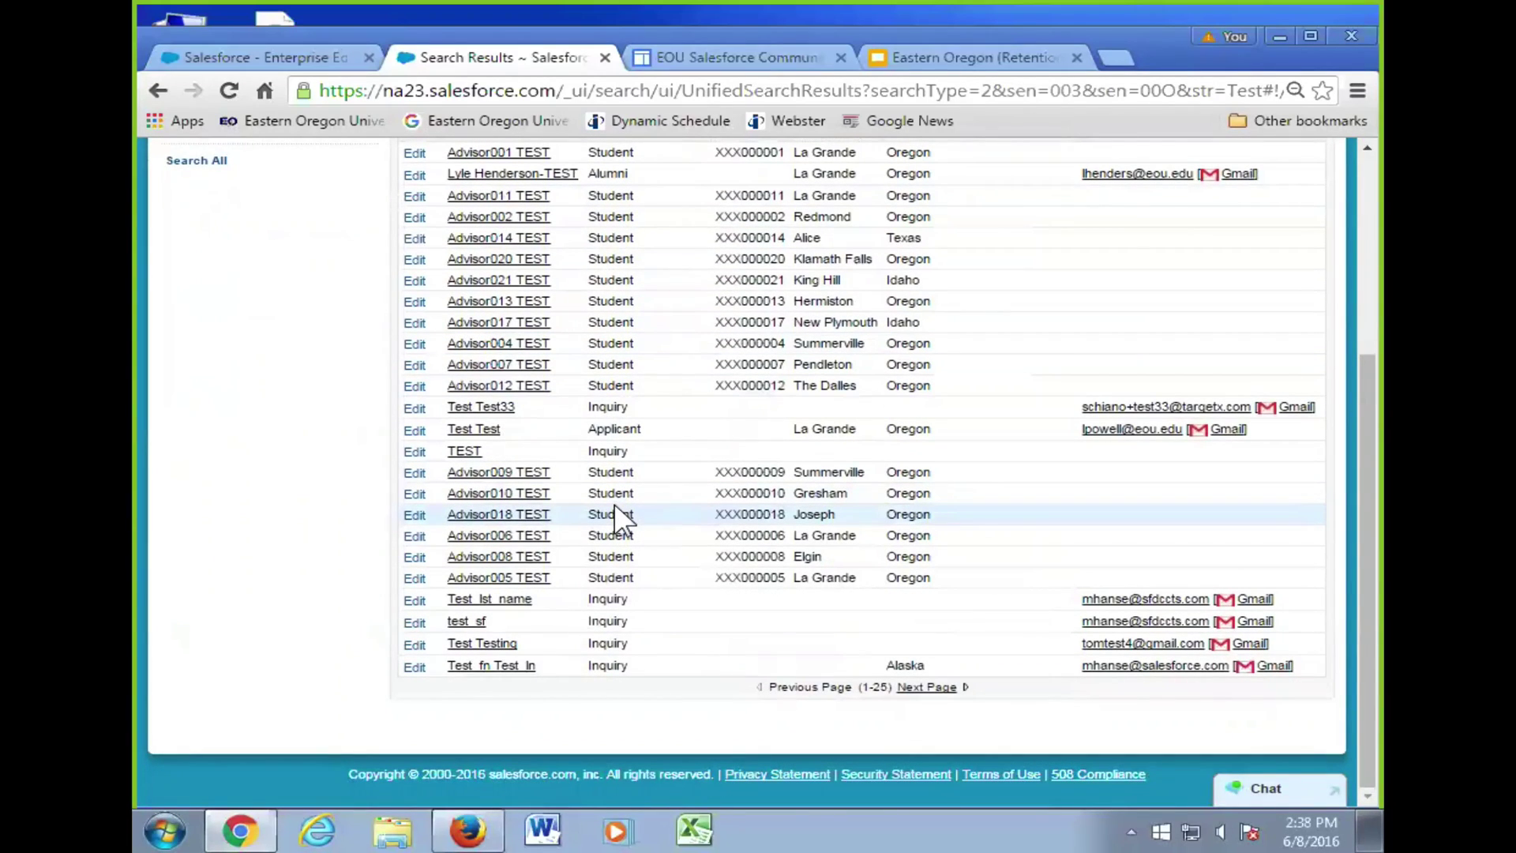
scroll(474, 482, "up", 3)
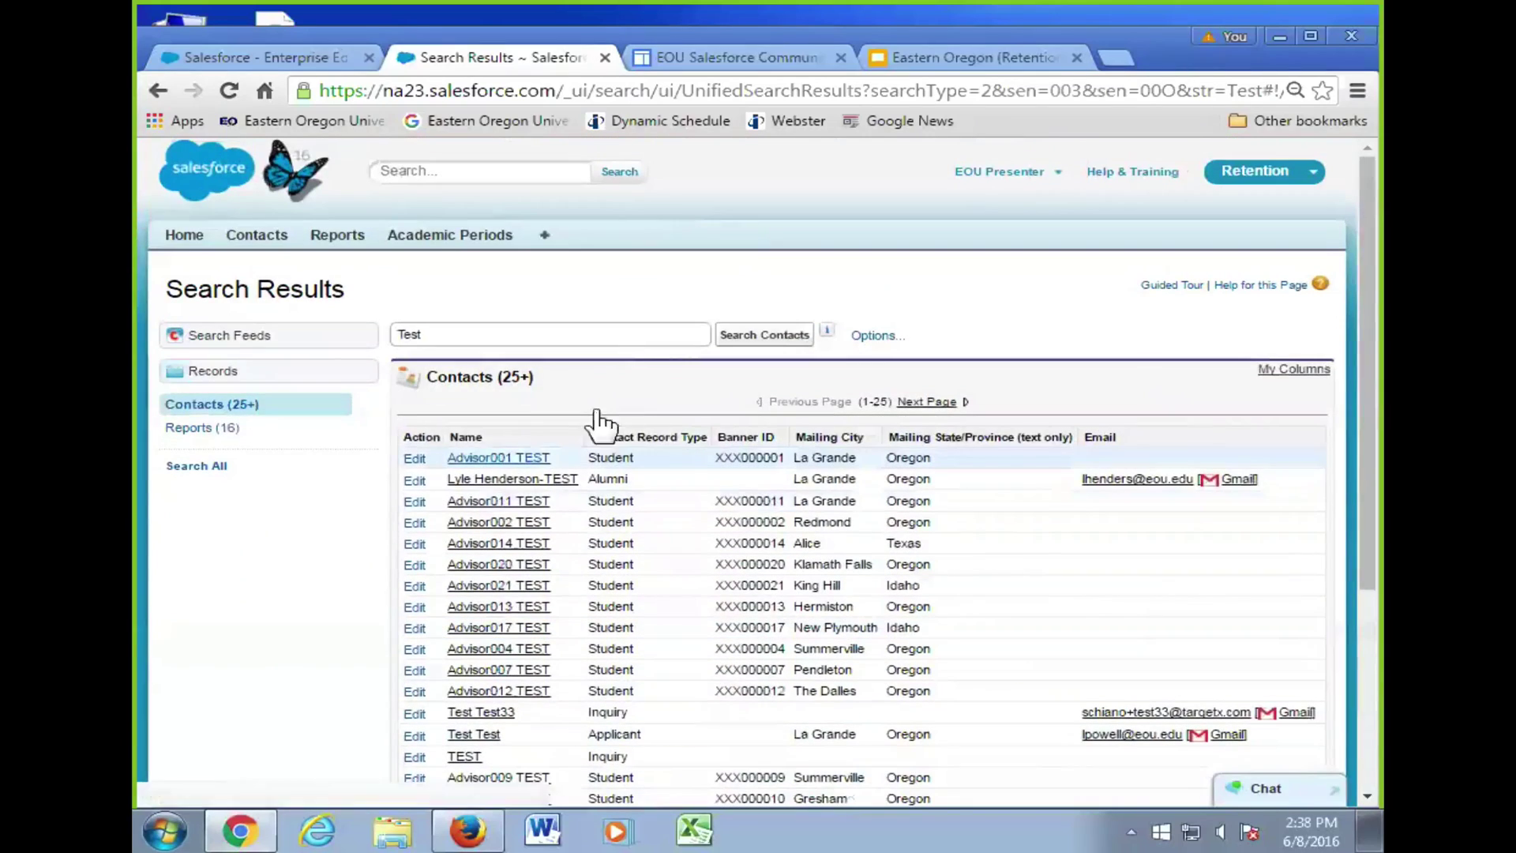
scroll(504, 523, "down", 1)
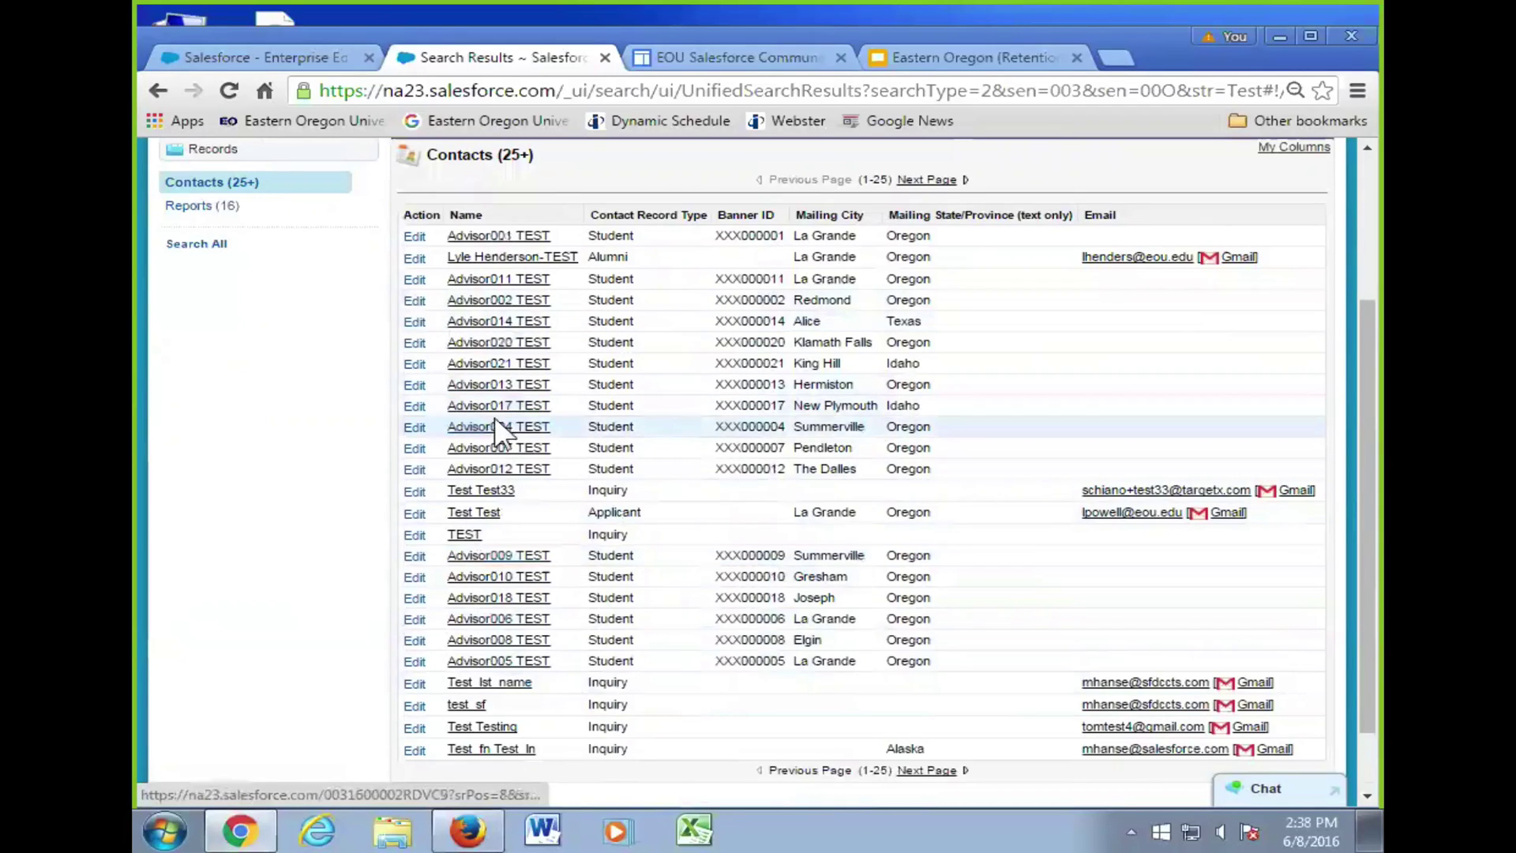
left_click(530, 471)
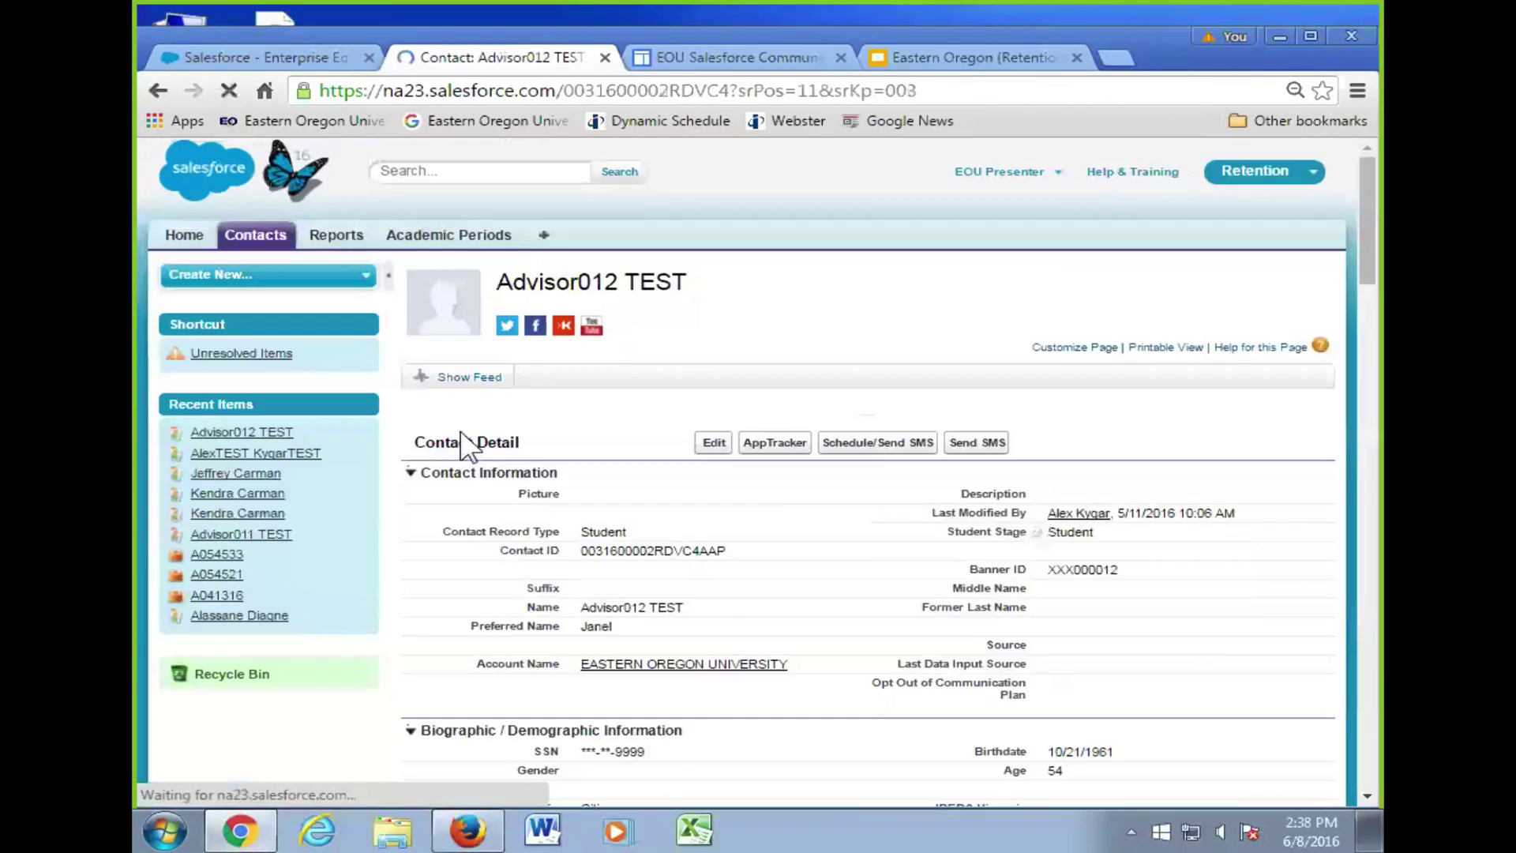
- Review the Advisor012 TEST contact details and its Open Activities and Activity History lists
scroll(758, 477, "down", 8)
scroll(757, 478, "down", 20)
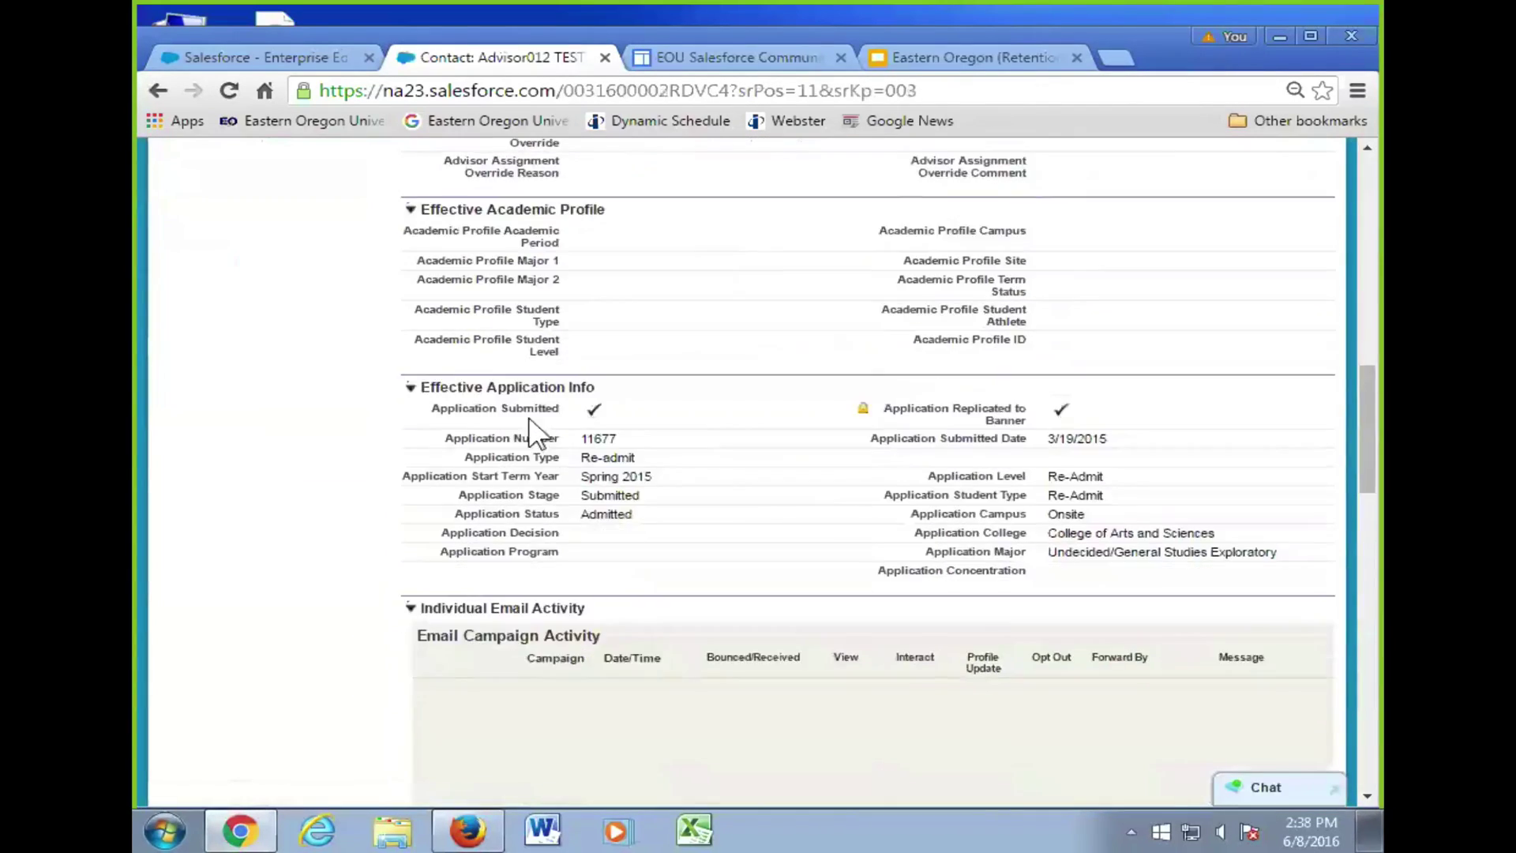
scroll(355, 451, "up", 8)
scroll(359, 431, "up", 15)
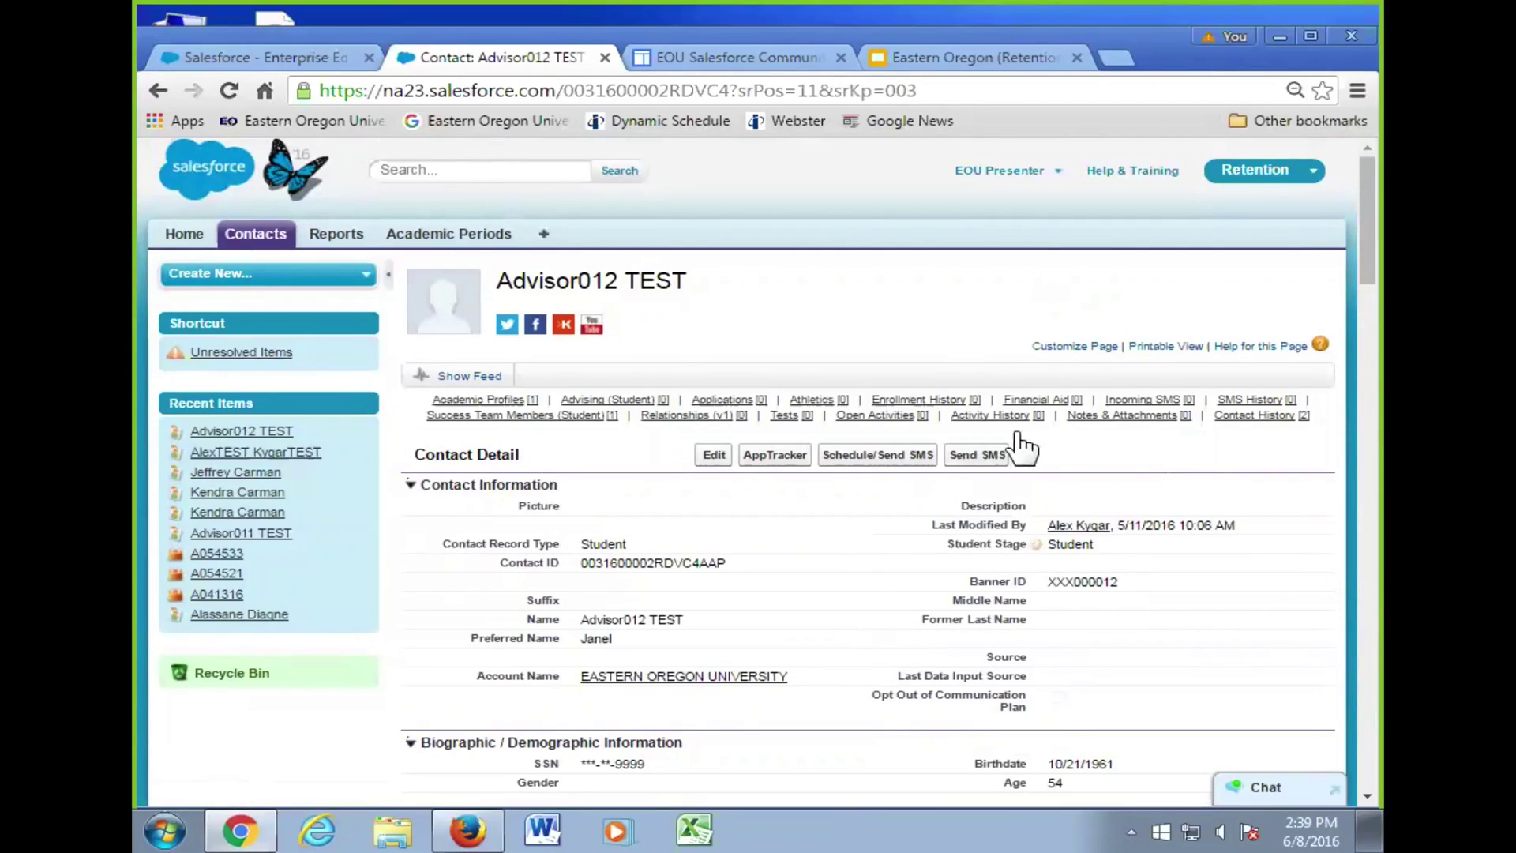
mouse_move(993, 426)
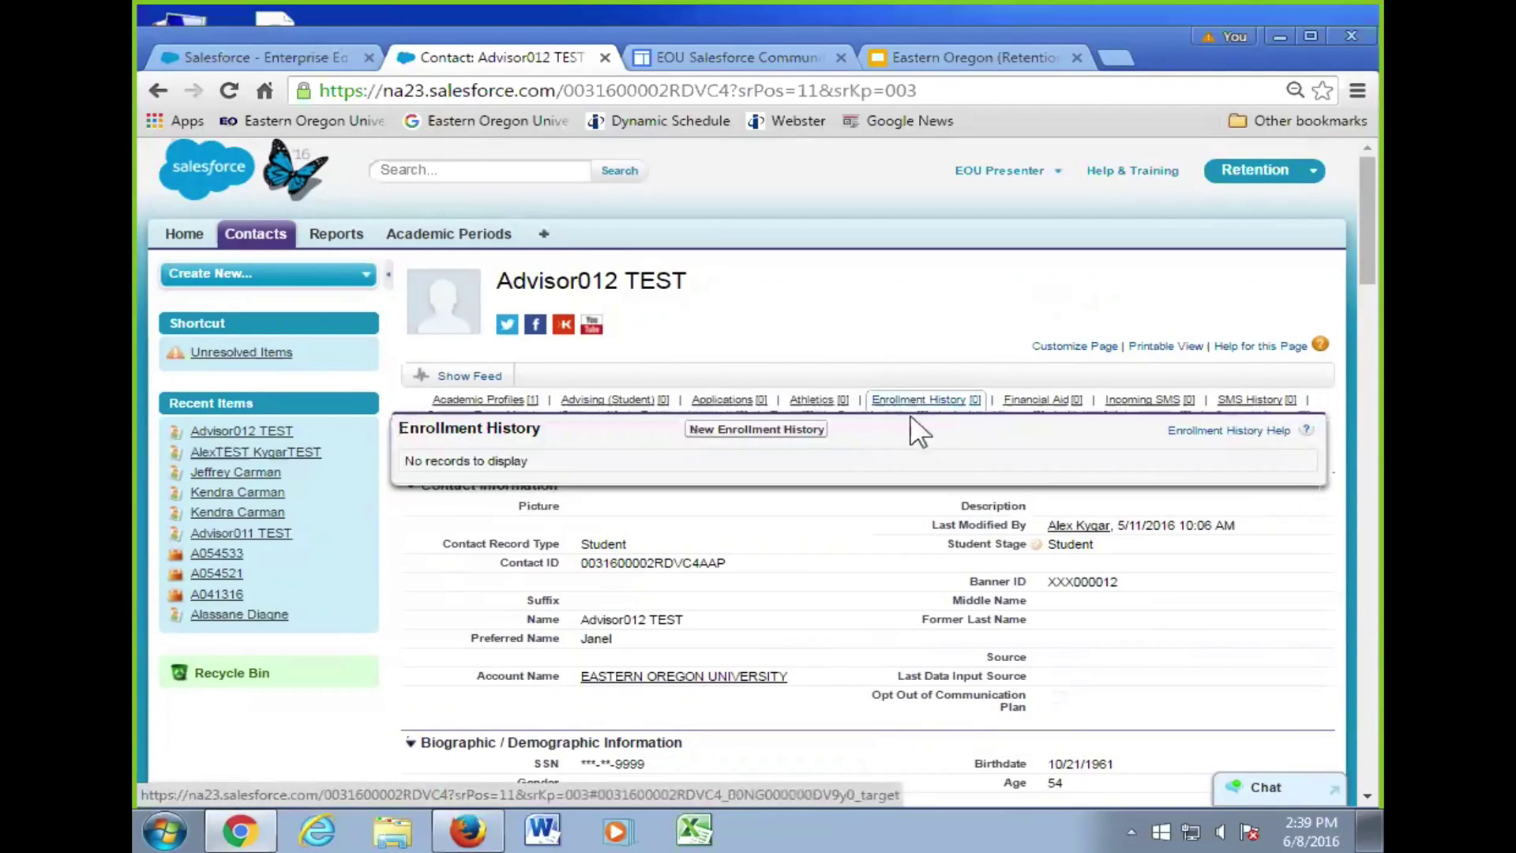
mouse_move(884, 421)
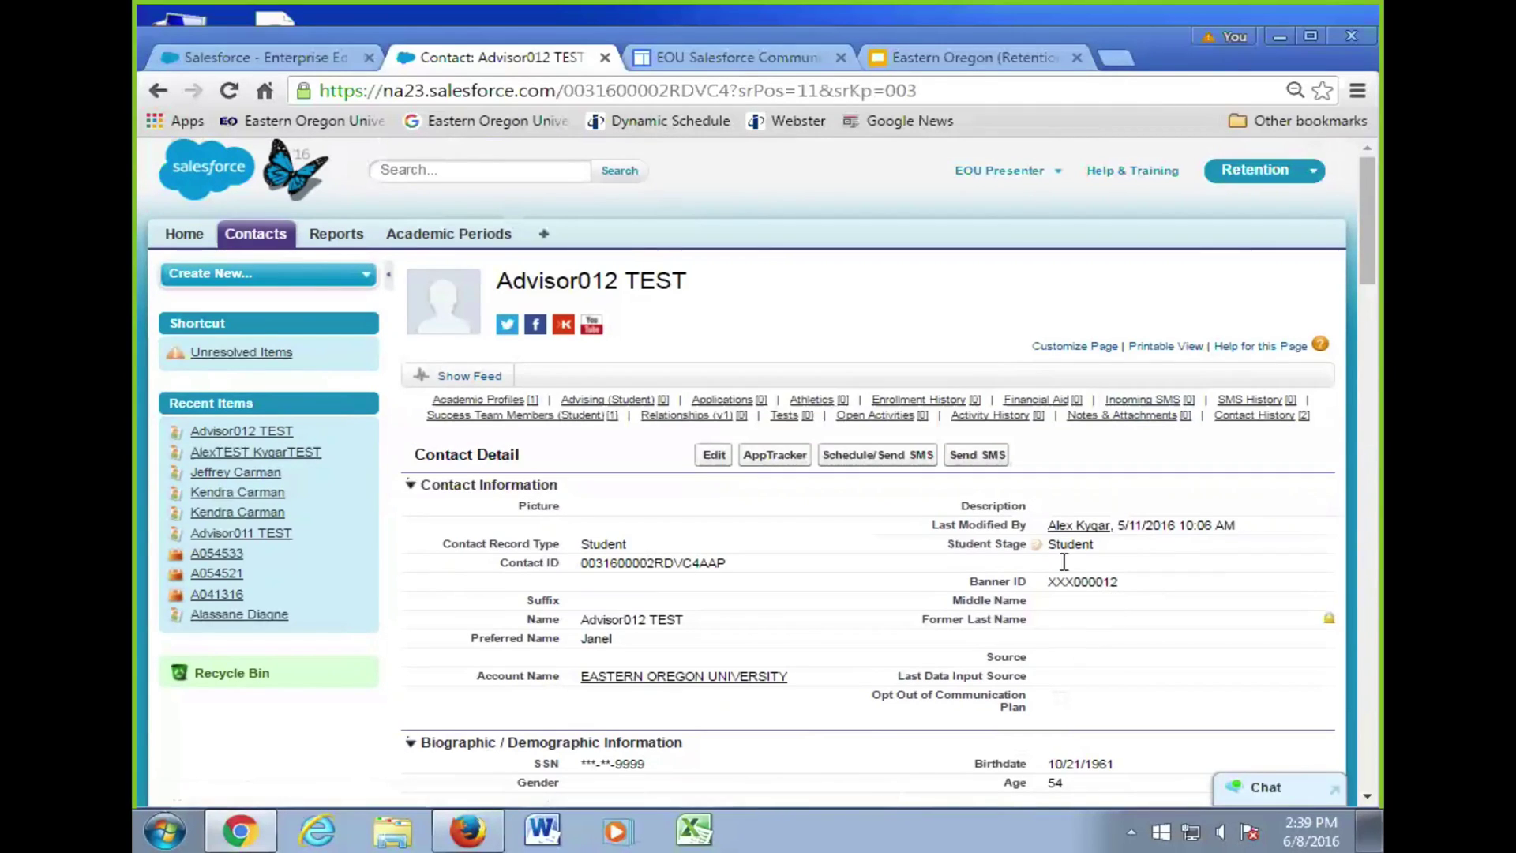
scroll(1020, 587, "down", 20)
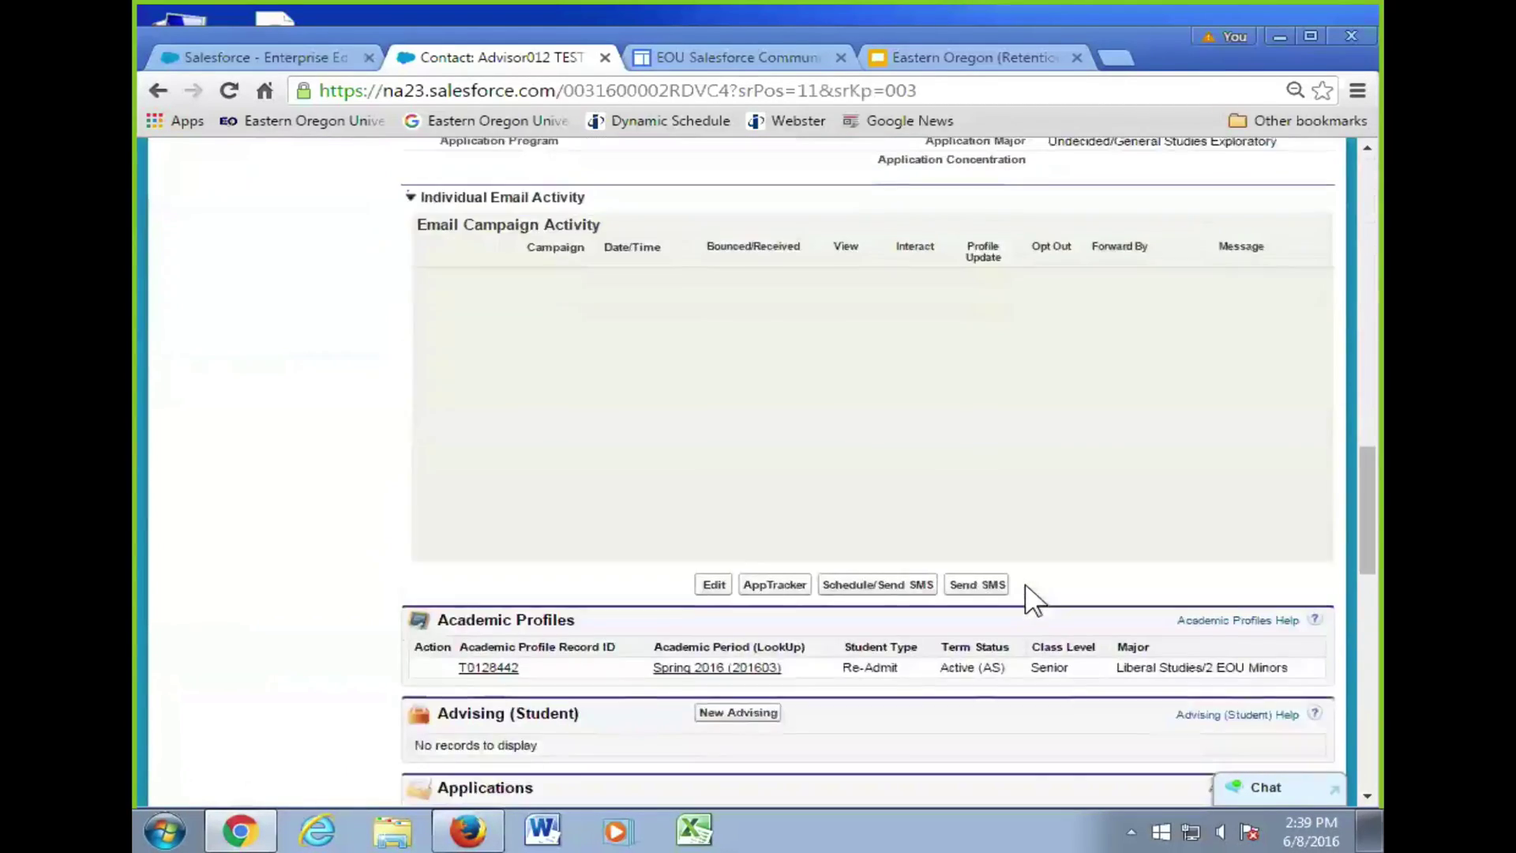
scroll(1025, 586, "down", 3)
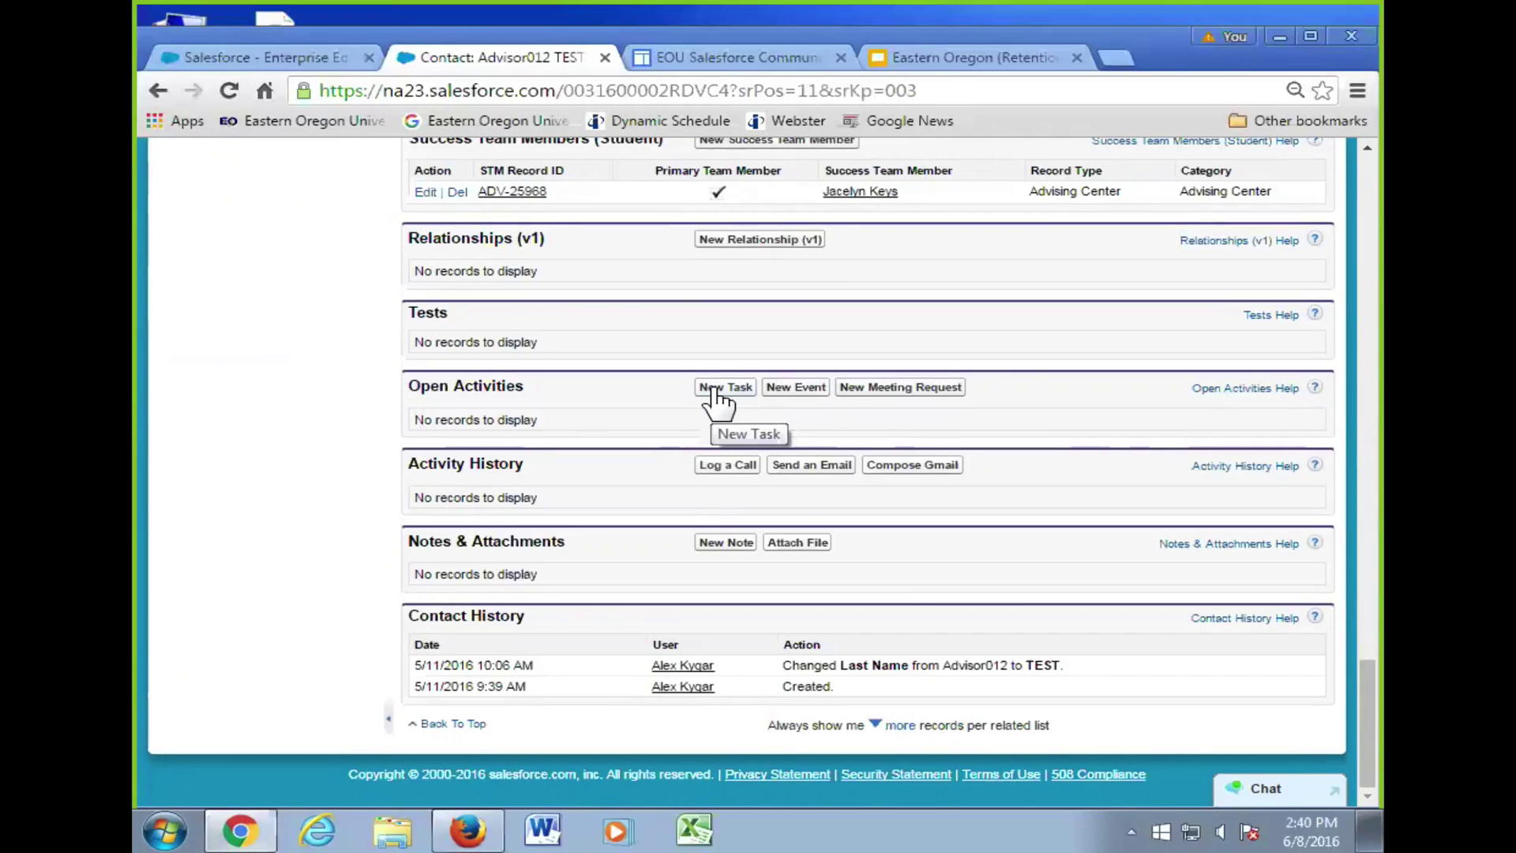
left_click(713, 388)
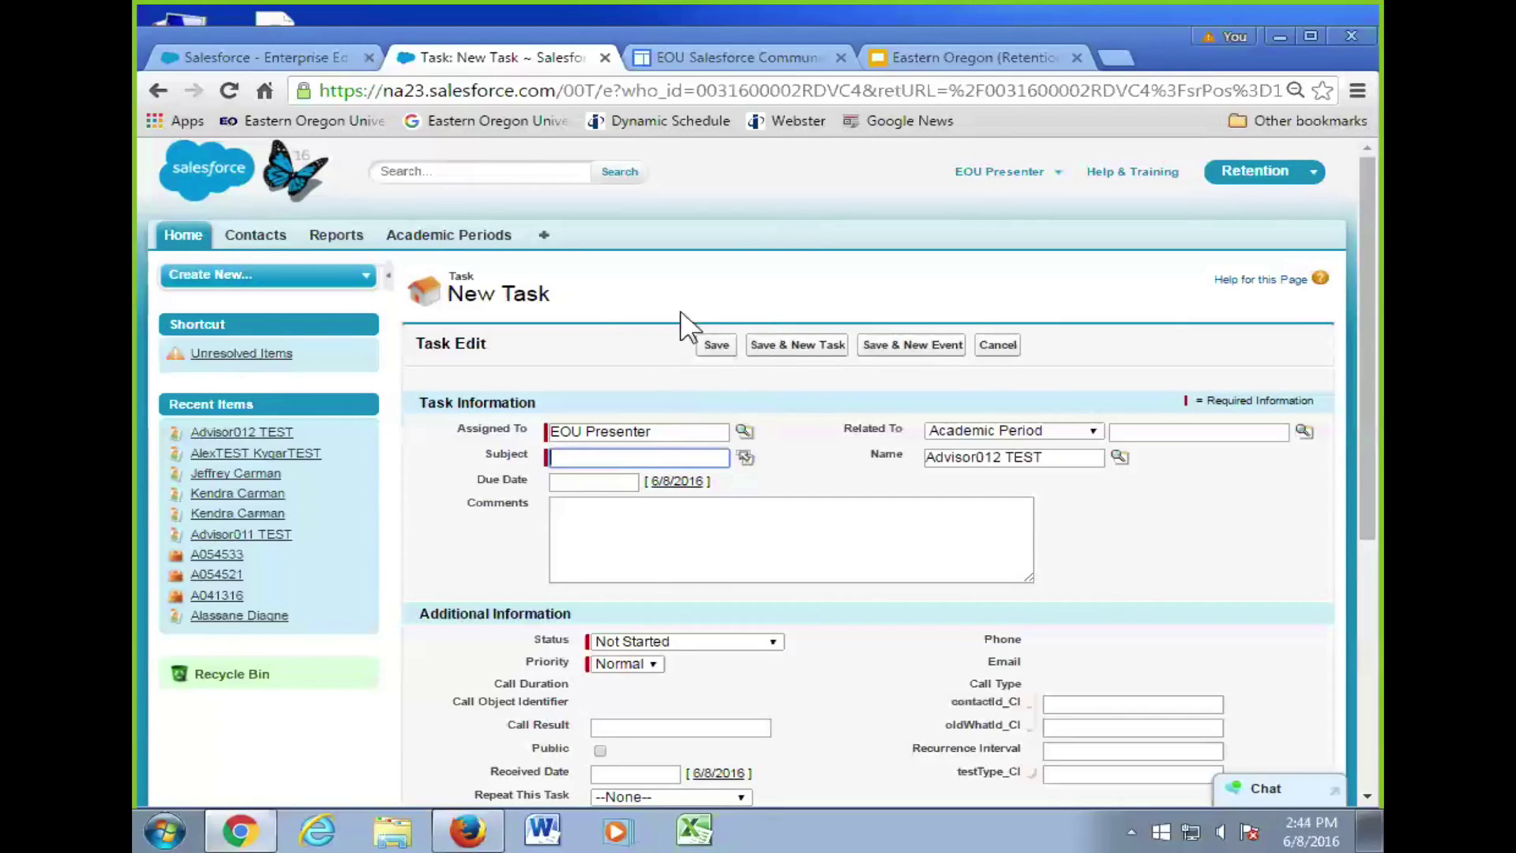
scroll(1043, 394, "down", 1)
scroll(1089, 415, "down", 4)
scroll(1092, 413, "up", 4)
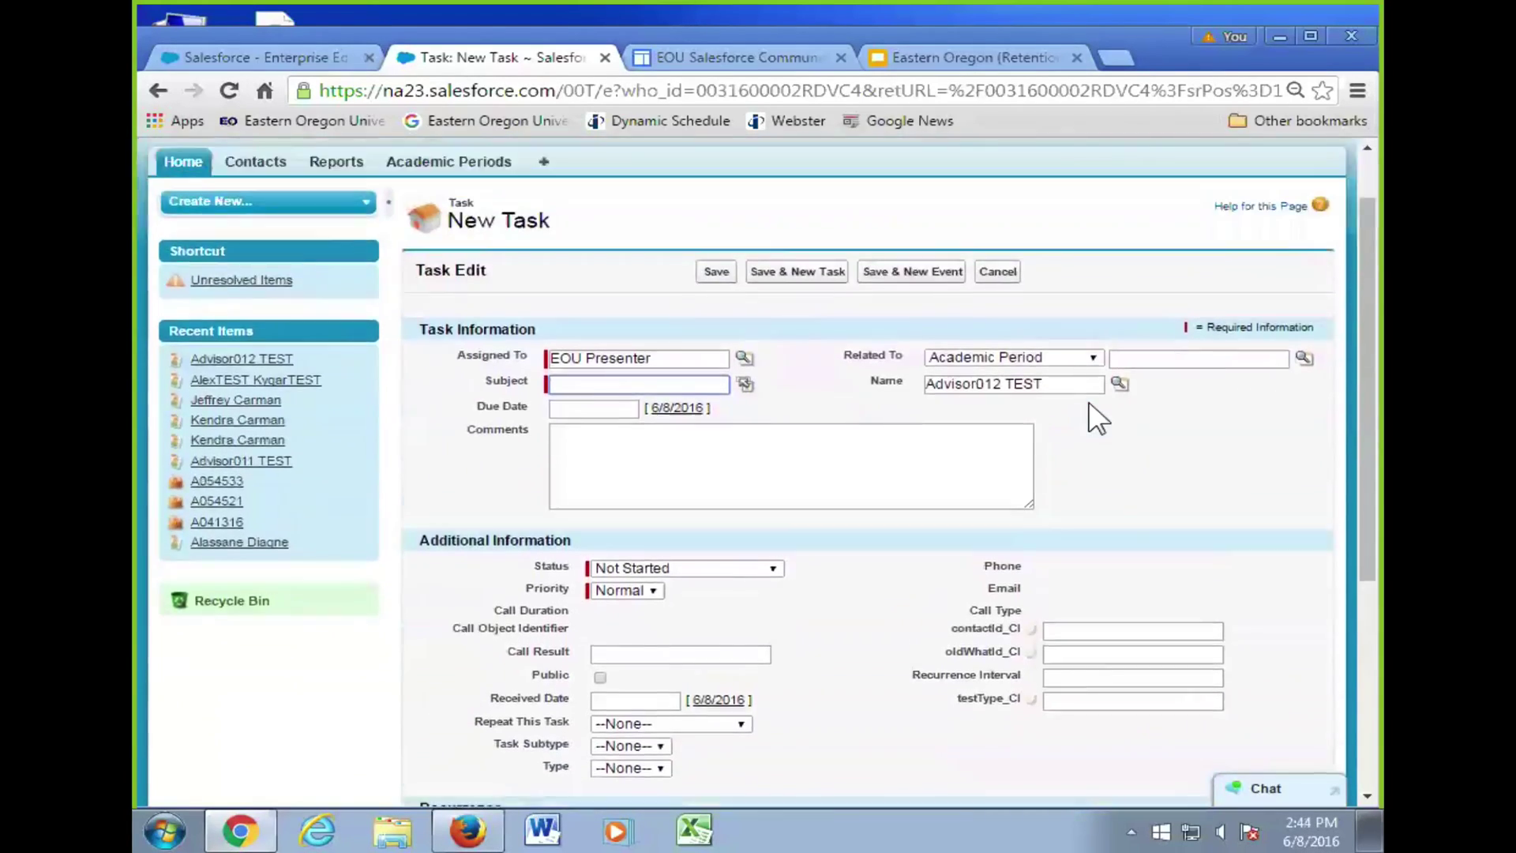
left_click(998, 345)
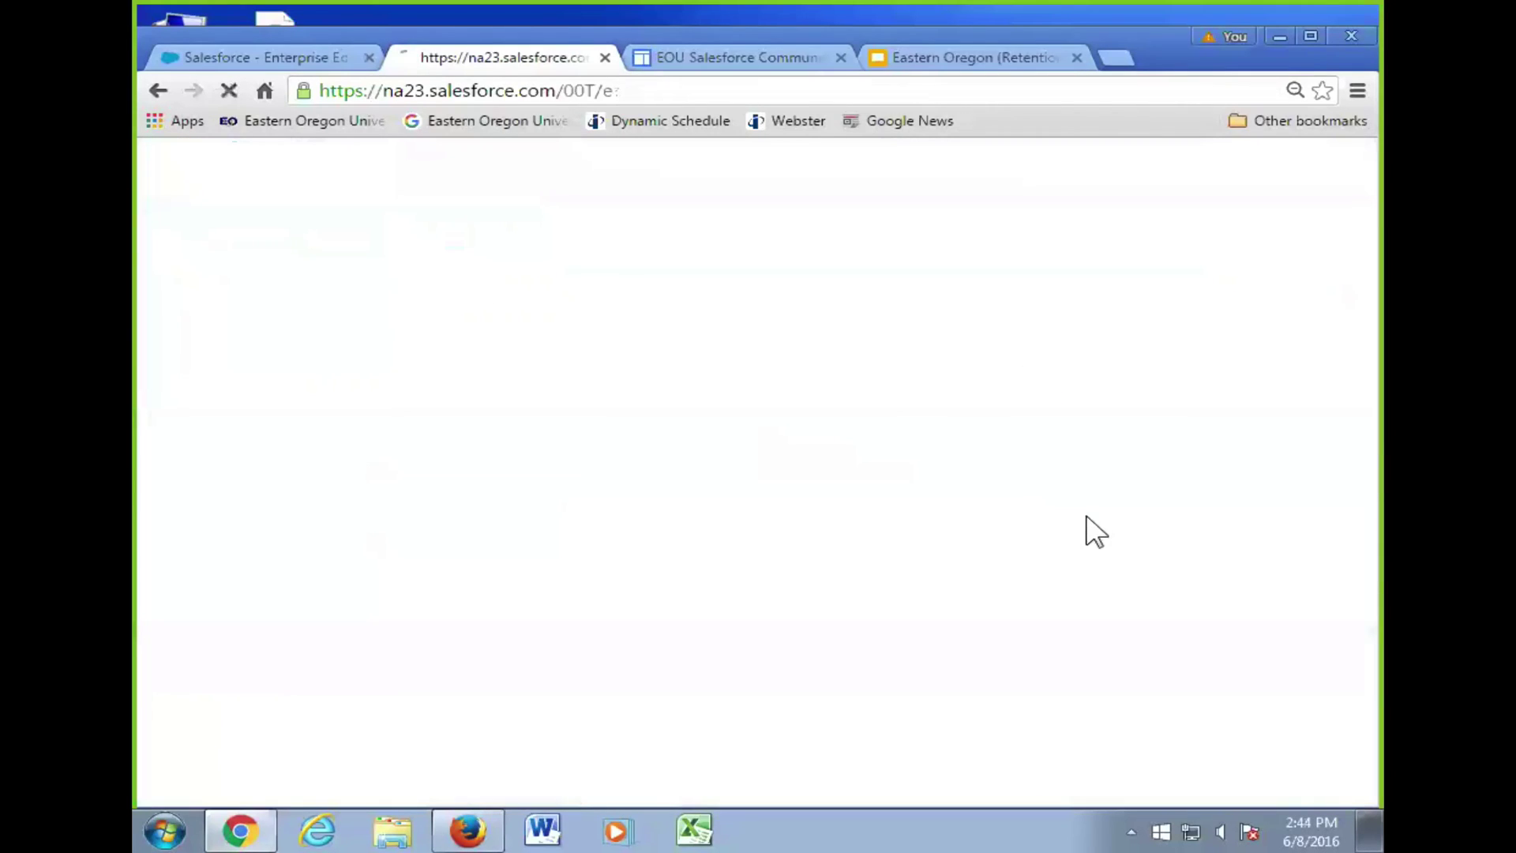
- Create a new task from Advisor012 TEST's Open Activities related list
scroll(874, 540, "down", 18)
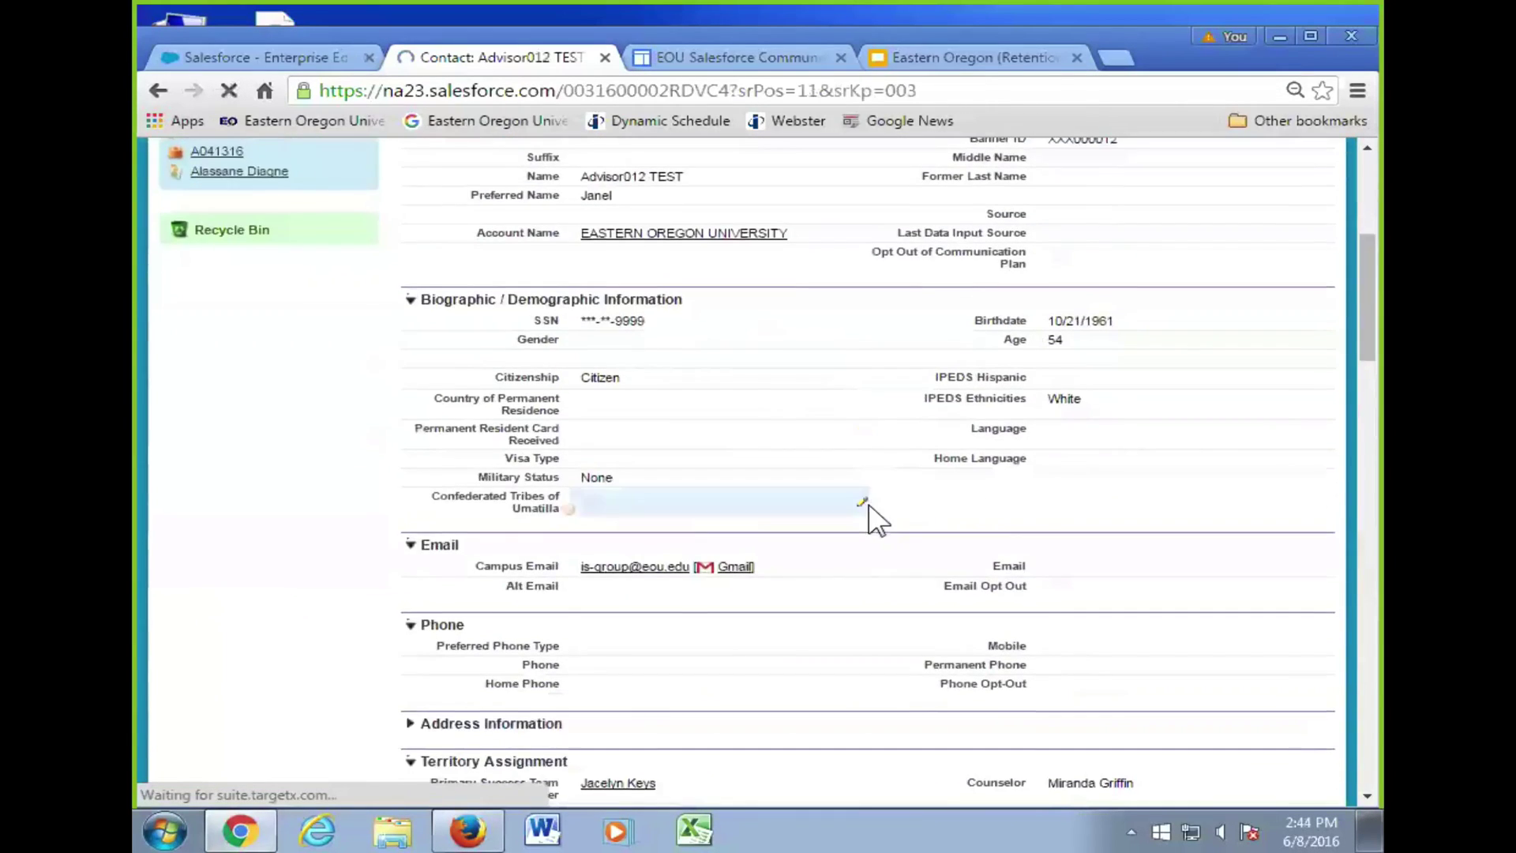
scroll(884, 505, "down", 15)
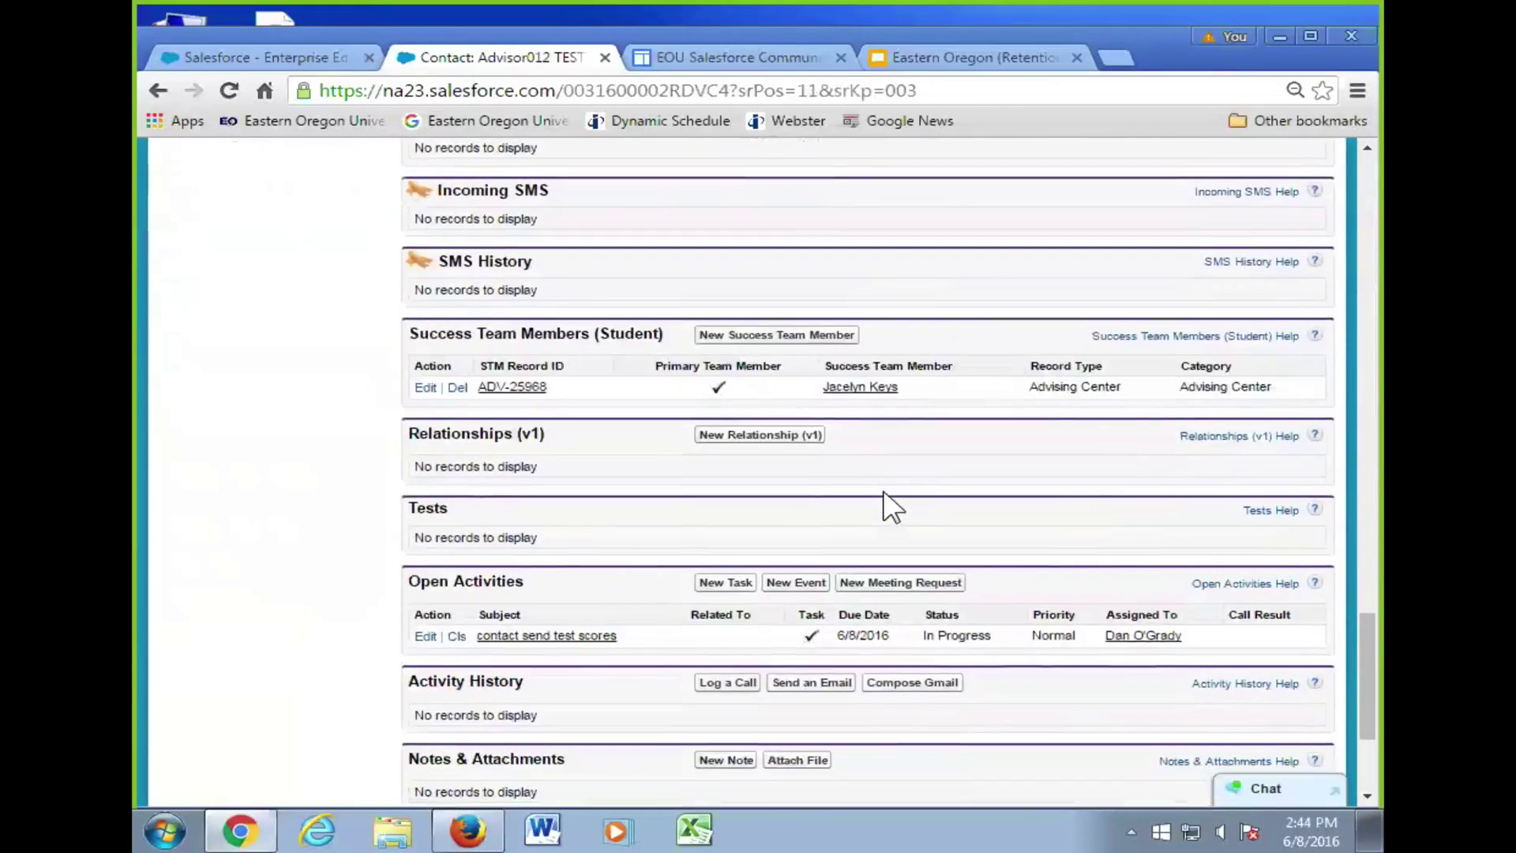
scroll(643, 367, "up", 2)
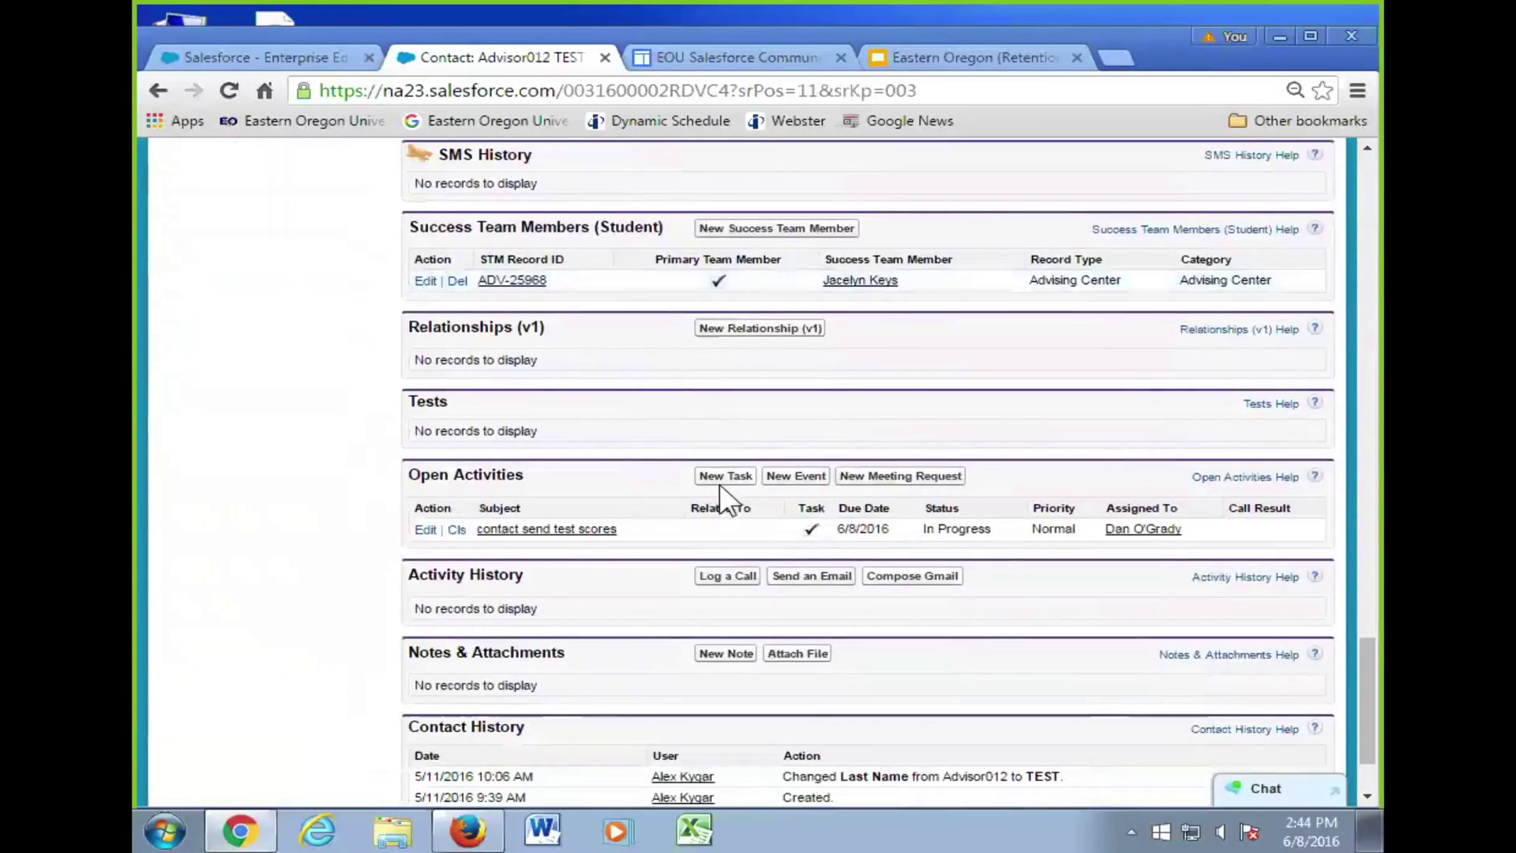
left_click(724, 477)
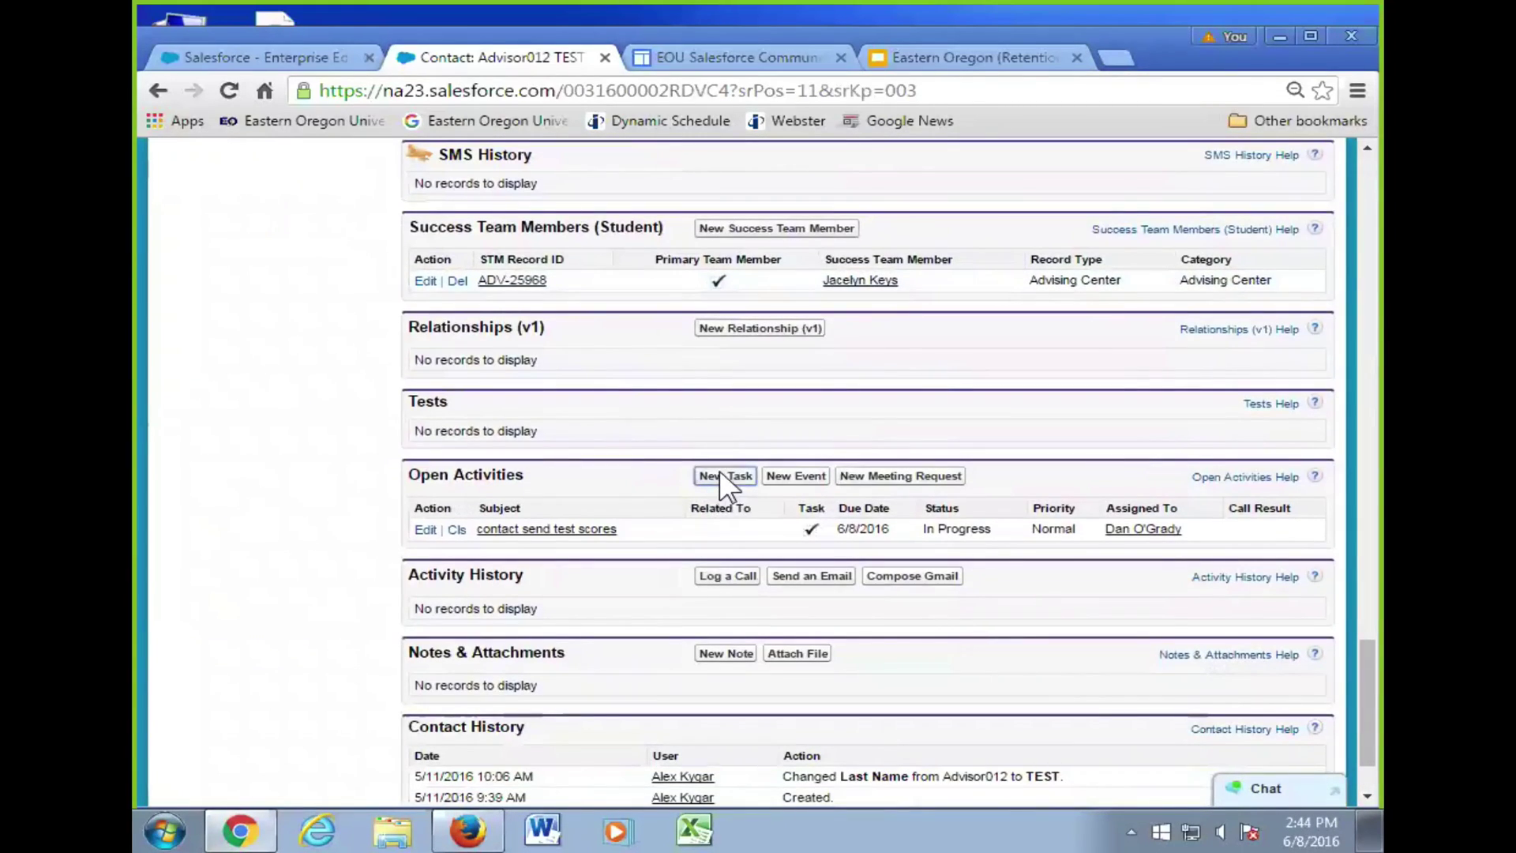
scroll(837, 466, "down", 2)
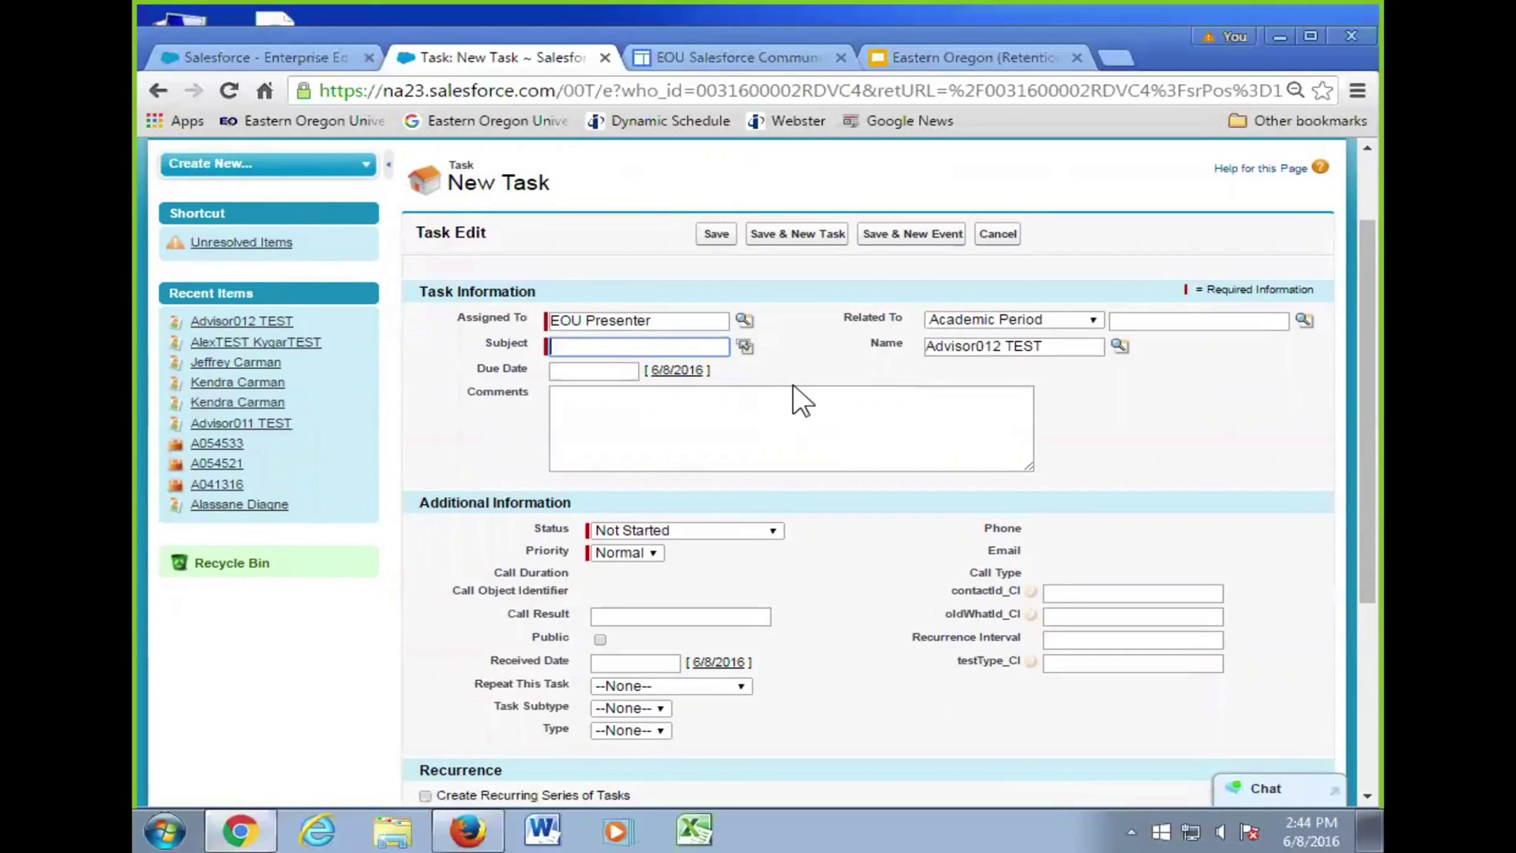
- Search the Assigned To user lookup for another user by first name
left_click(745, 322)
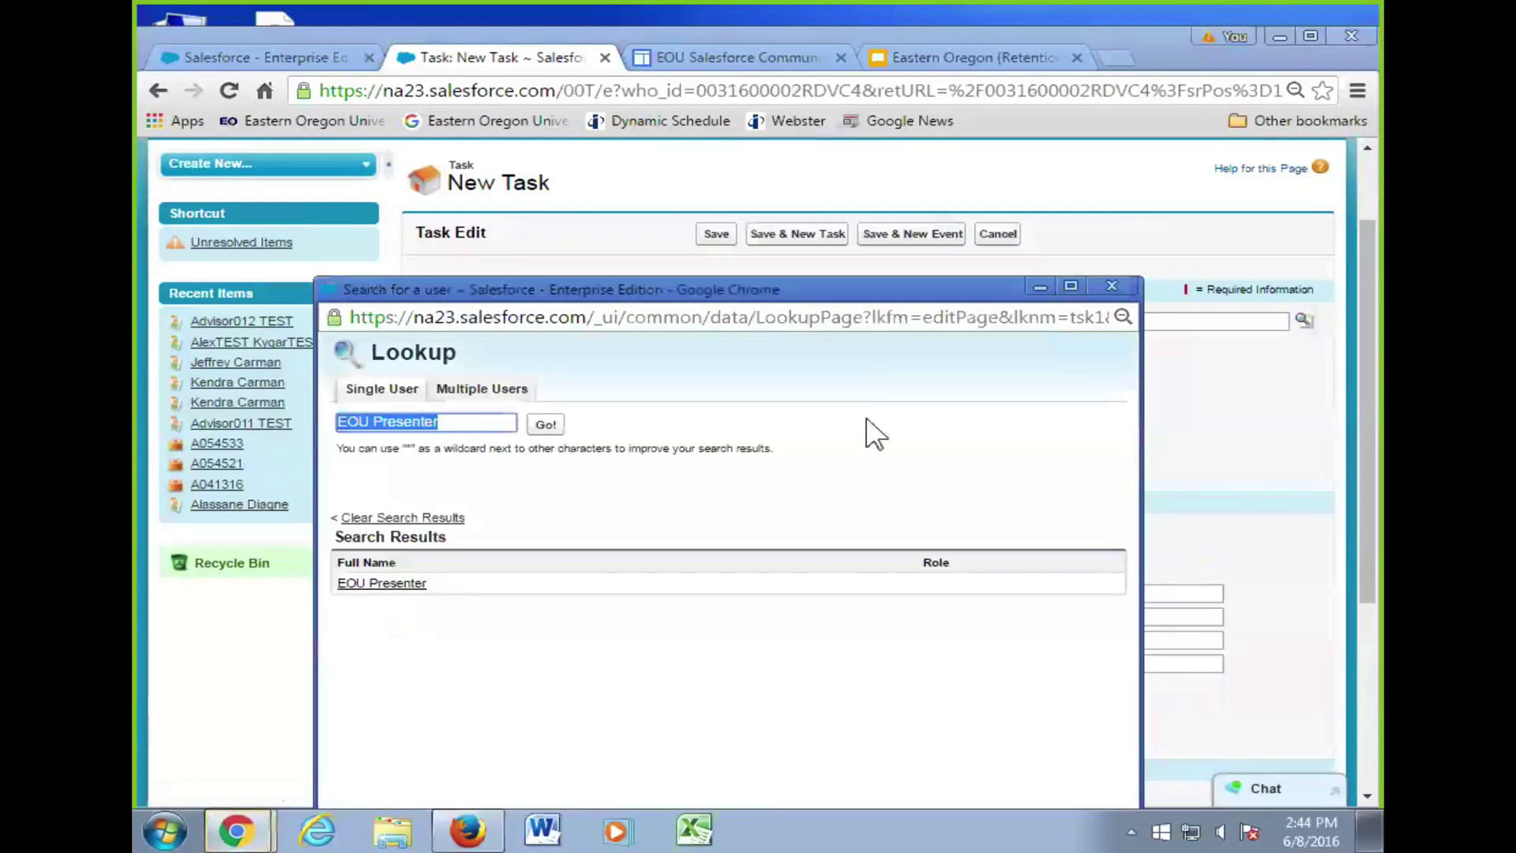
left_click_drag(780, 282, 914, 96)
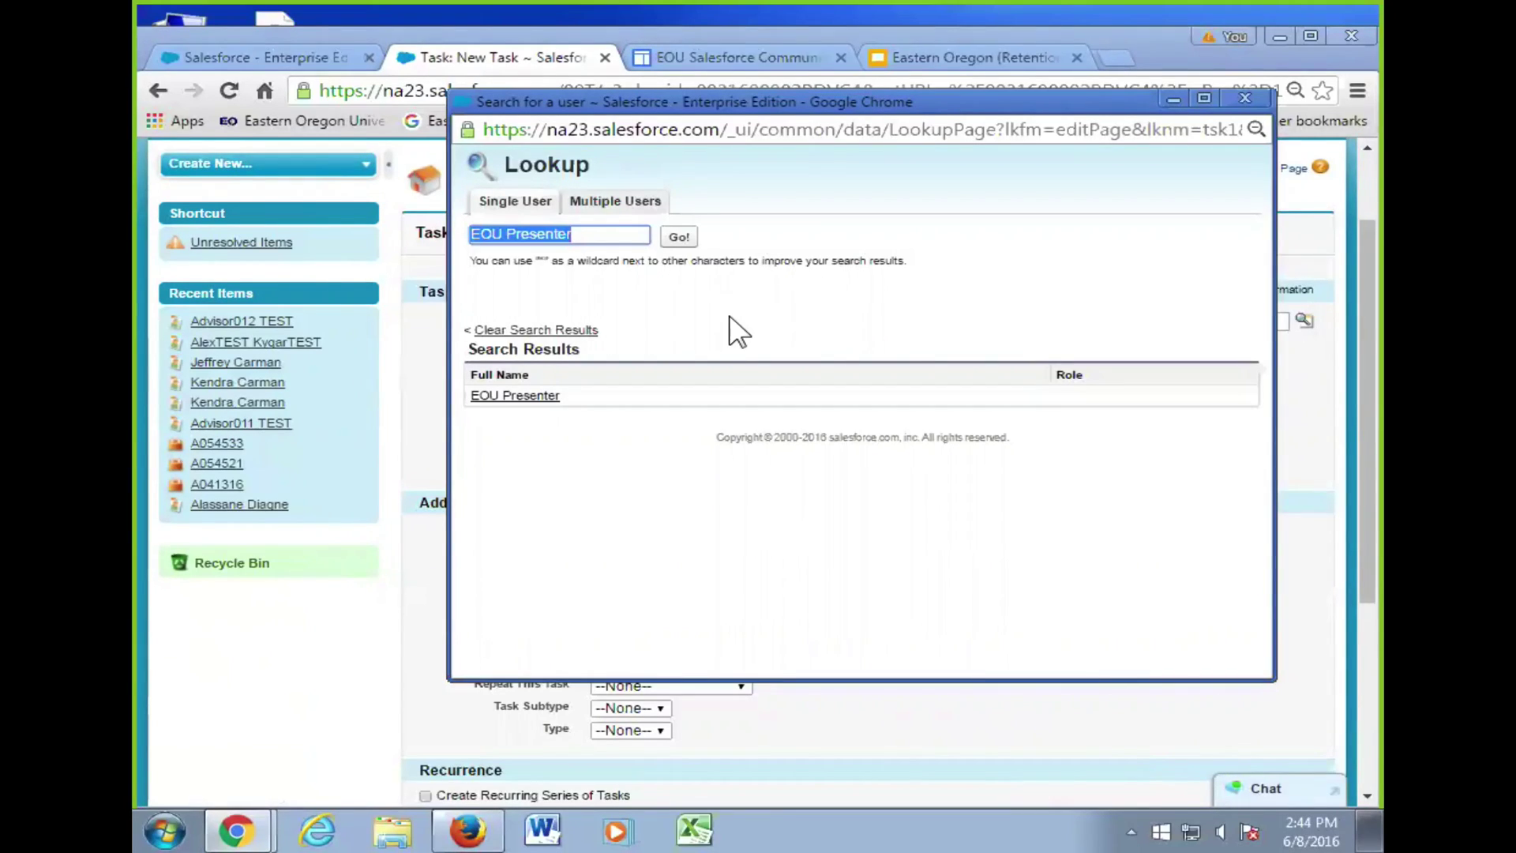
triple_click(594, 236)
type("Lyle")
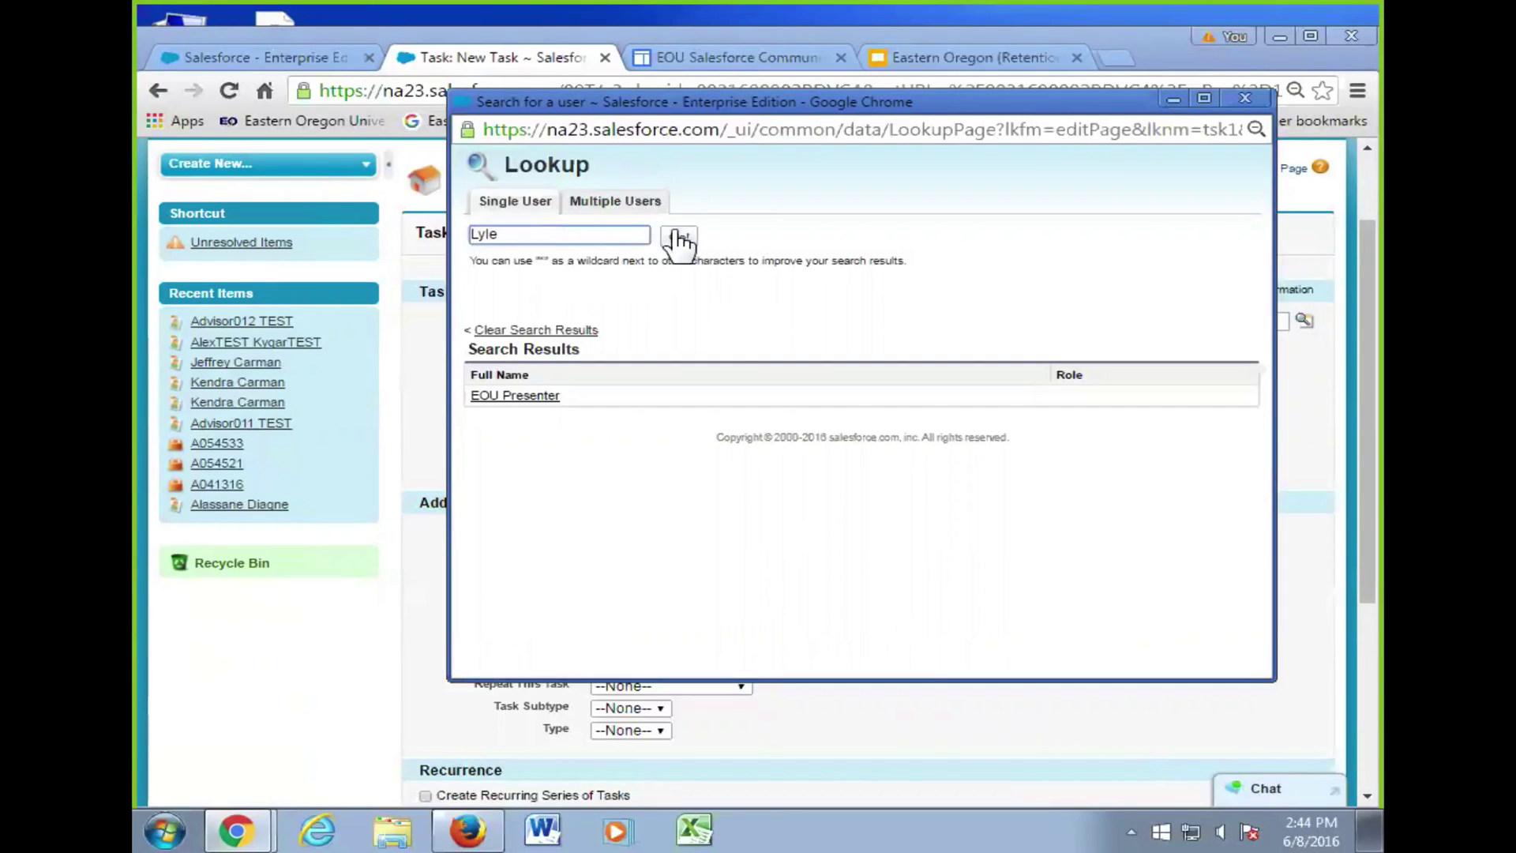
left_click(679, 238)
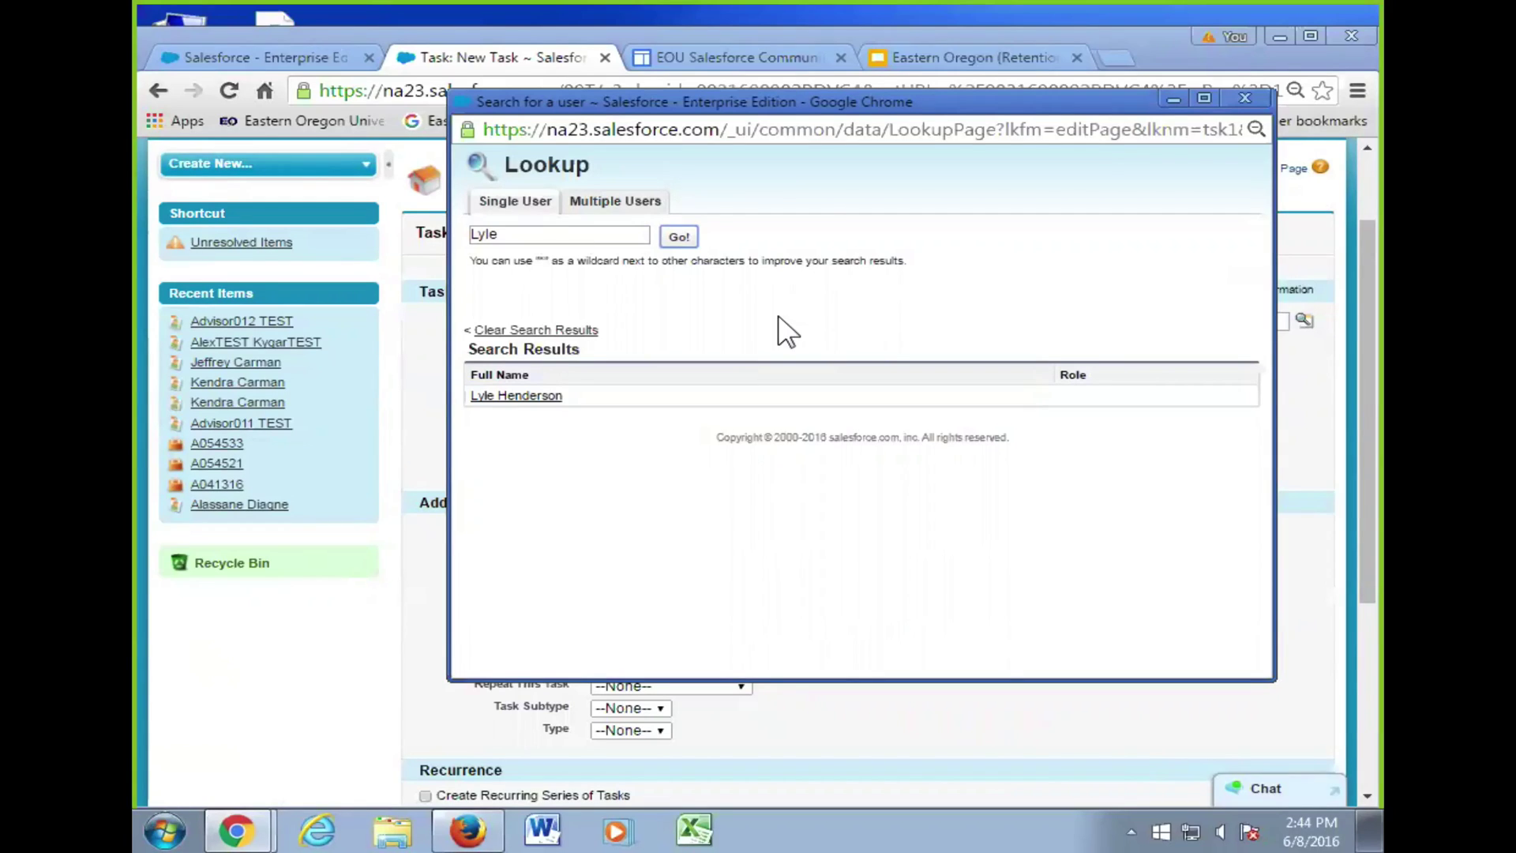
- Switch the lookup to Multiple Users, search Users, and add the first user
left_click(618, 202)
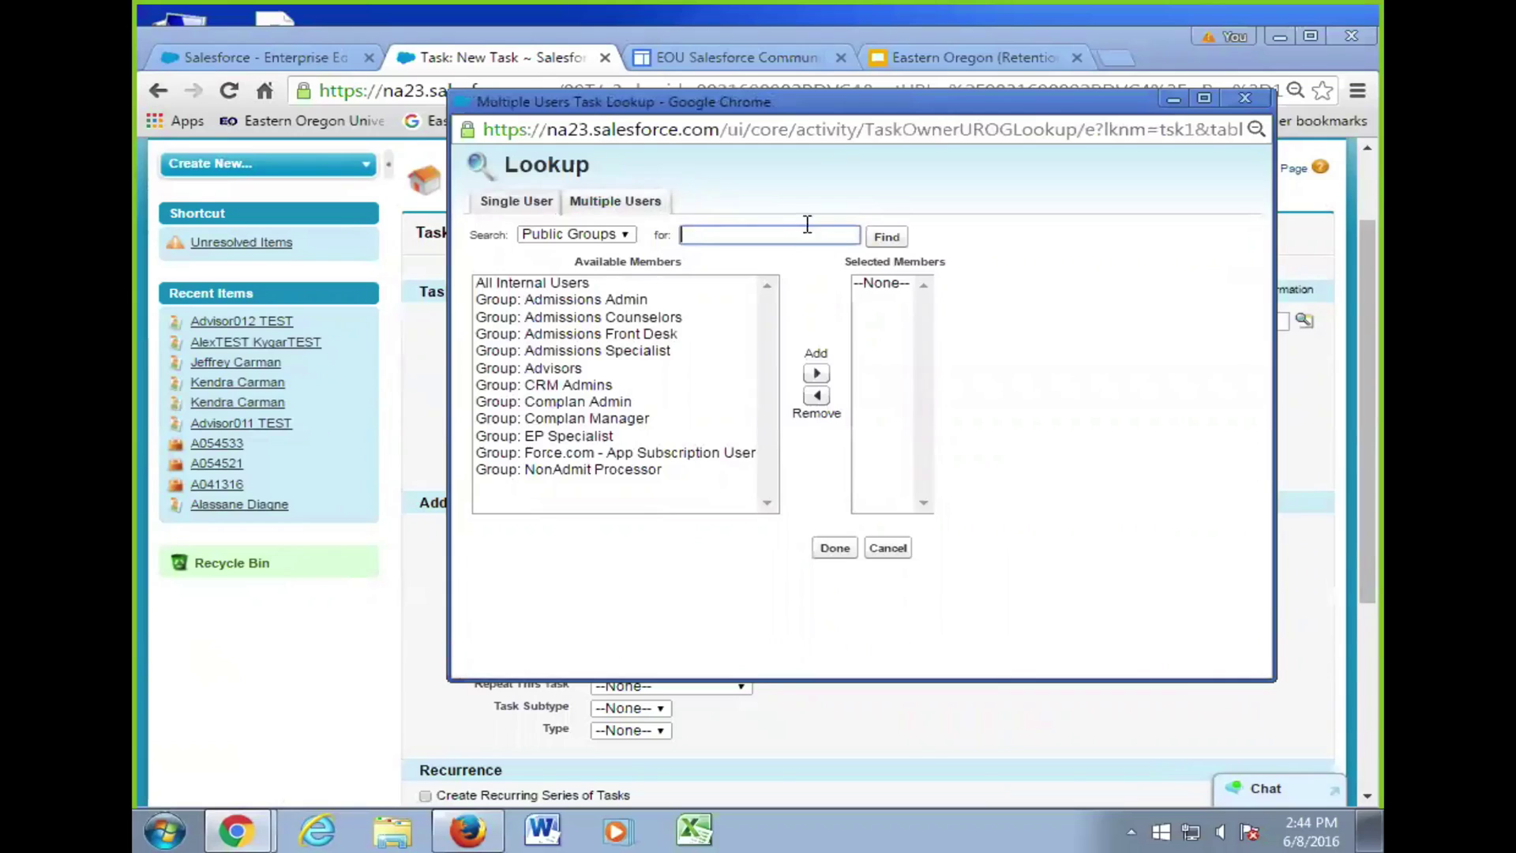
left_click(614, 234)
left_click(588, 268)
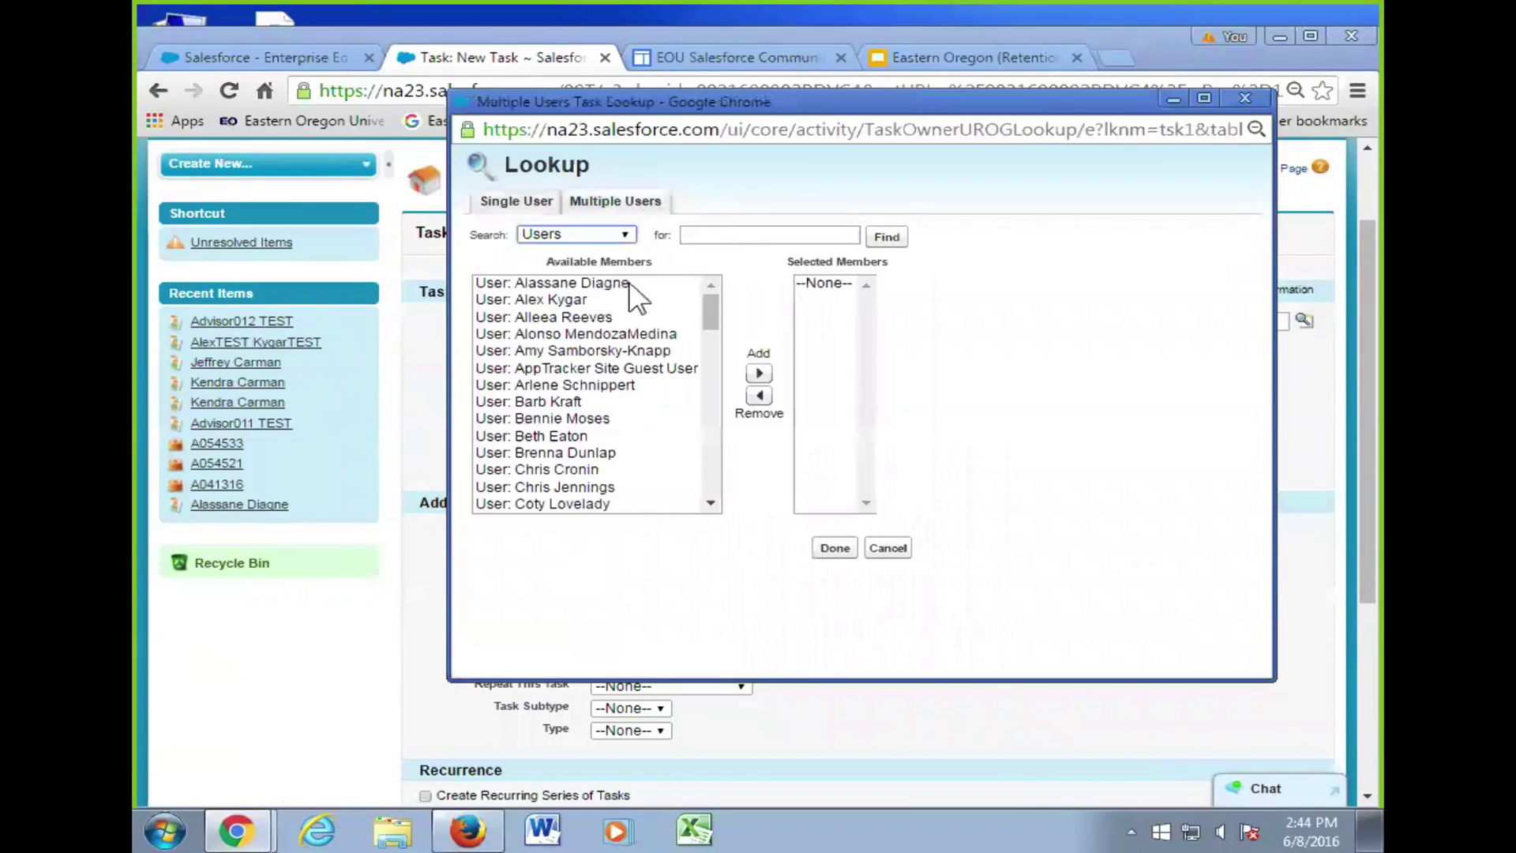
left_click(610, 349)
left_click(581, 434)
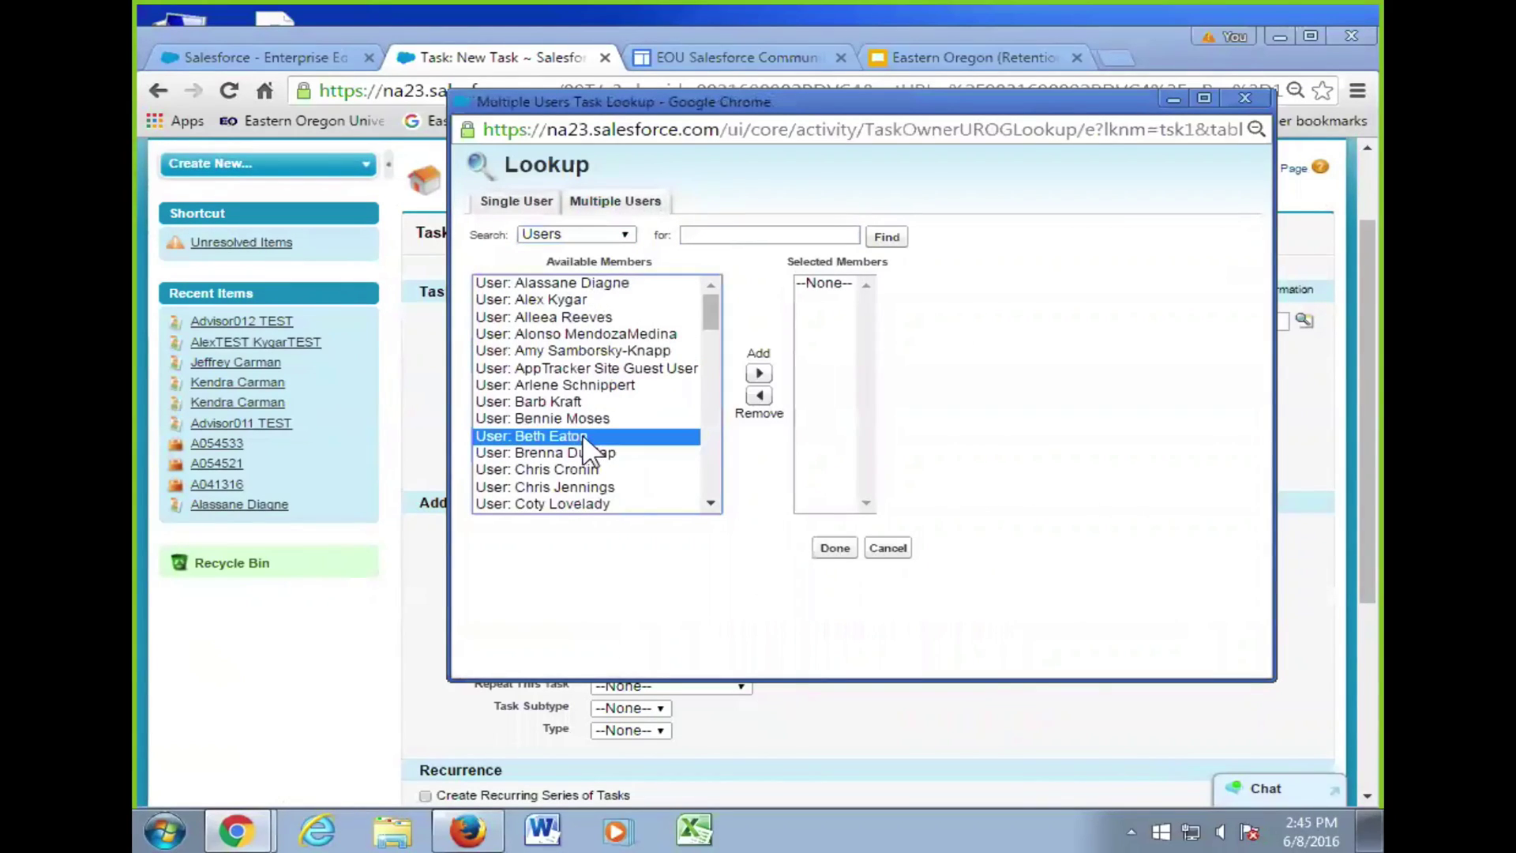
left_click(616, 470)
left_click(575, 299)
left_click(759, 373)
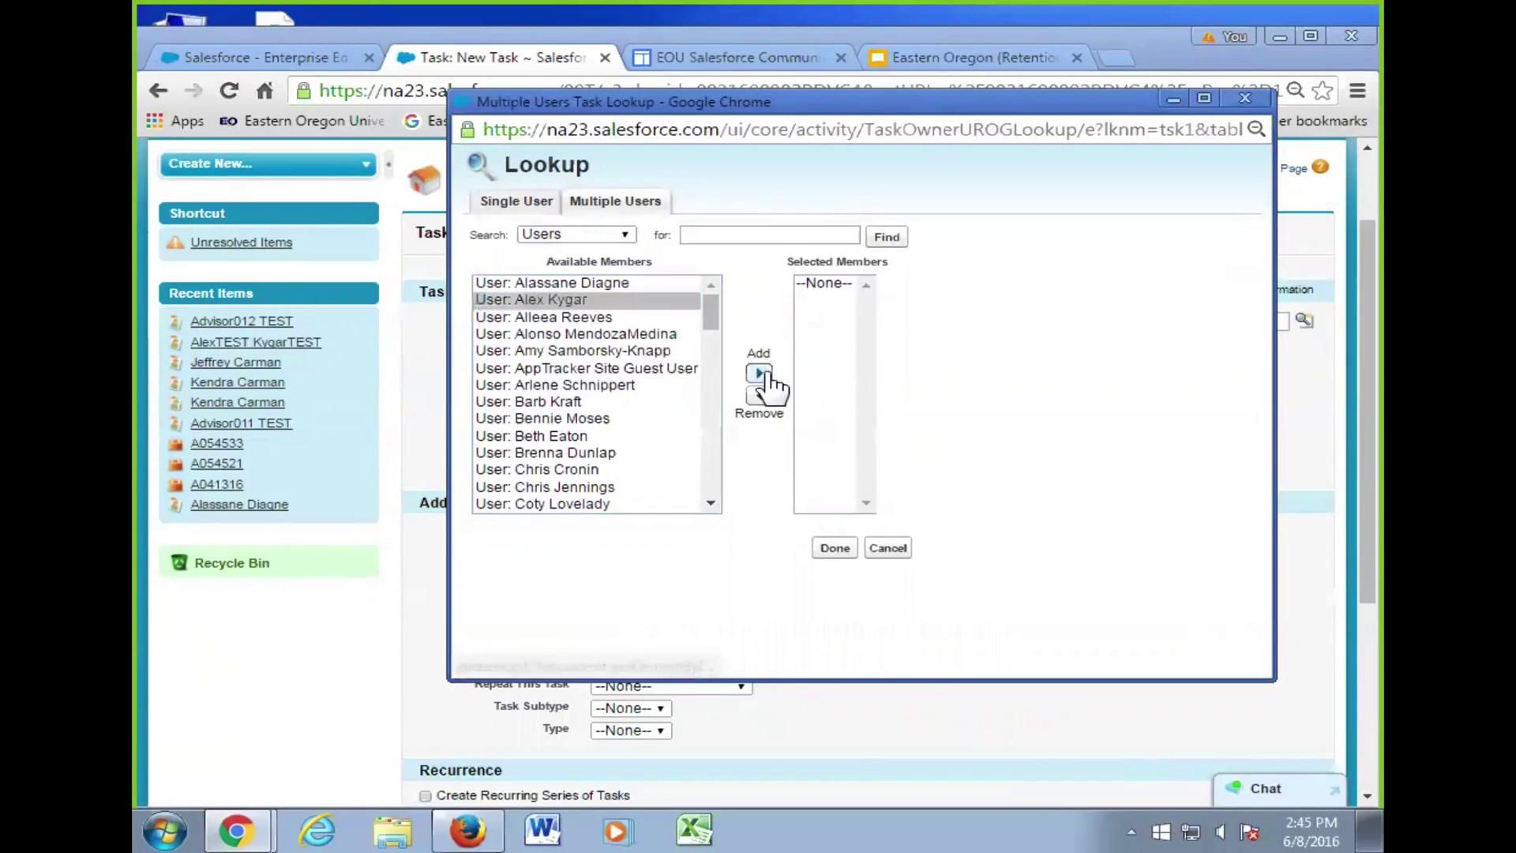
- Add three more users to the selected members, then cancel the multi-user assignment
scroll(600, 355, "down", 6)
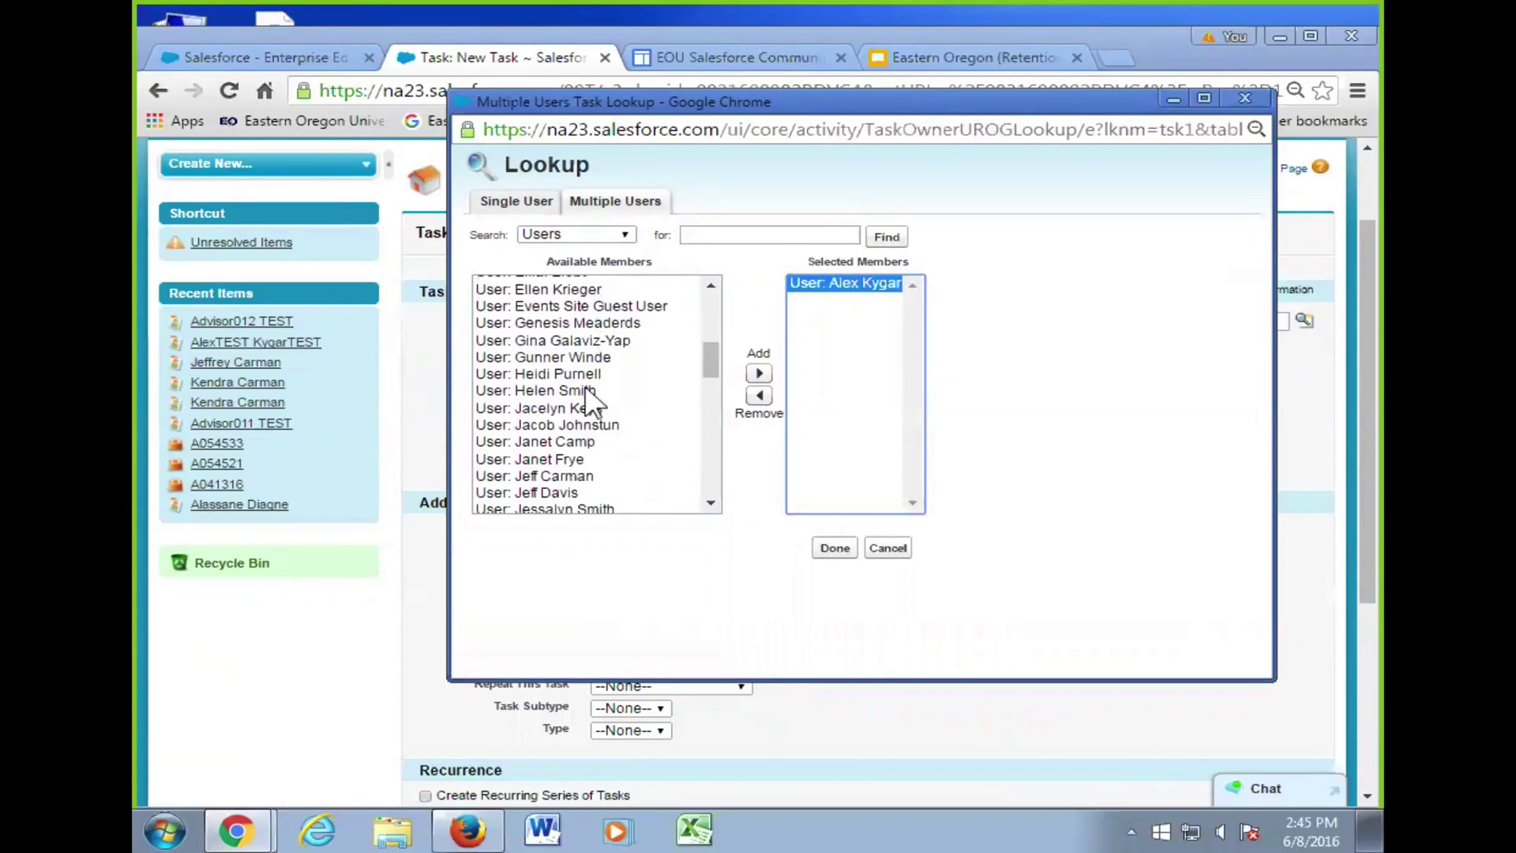
left_click(592, 391)
left_click(759, 372)
left_click(568, 441)
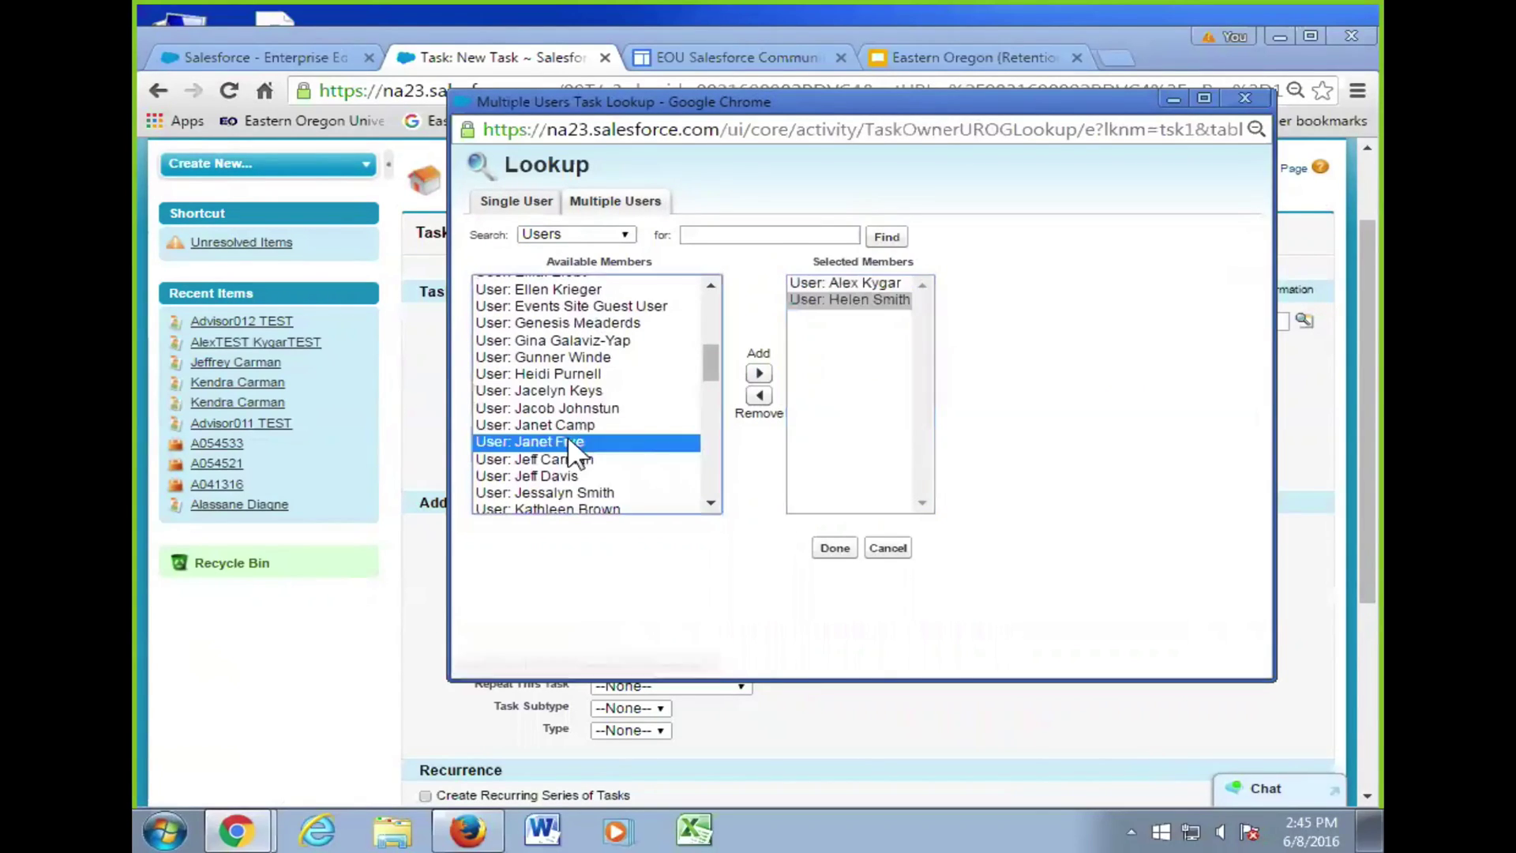
left_click(759, 373)
left_click(622, 390)
left_click(758, 373)
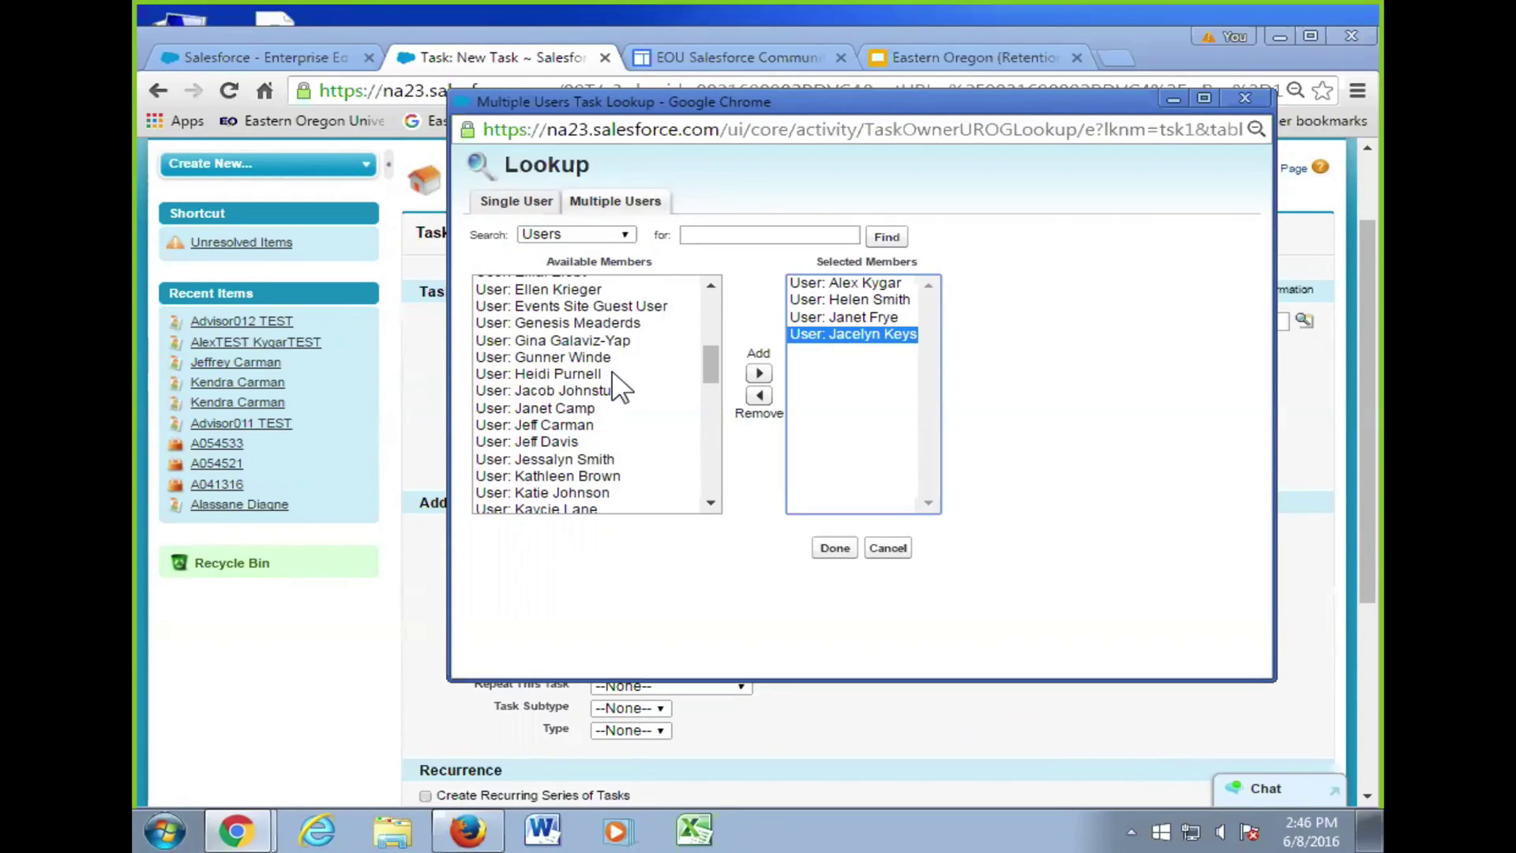
left_click(887, 547)
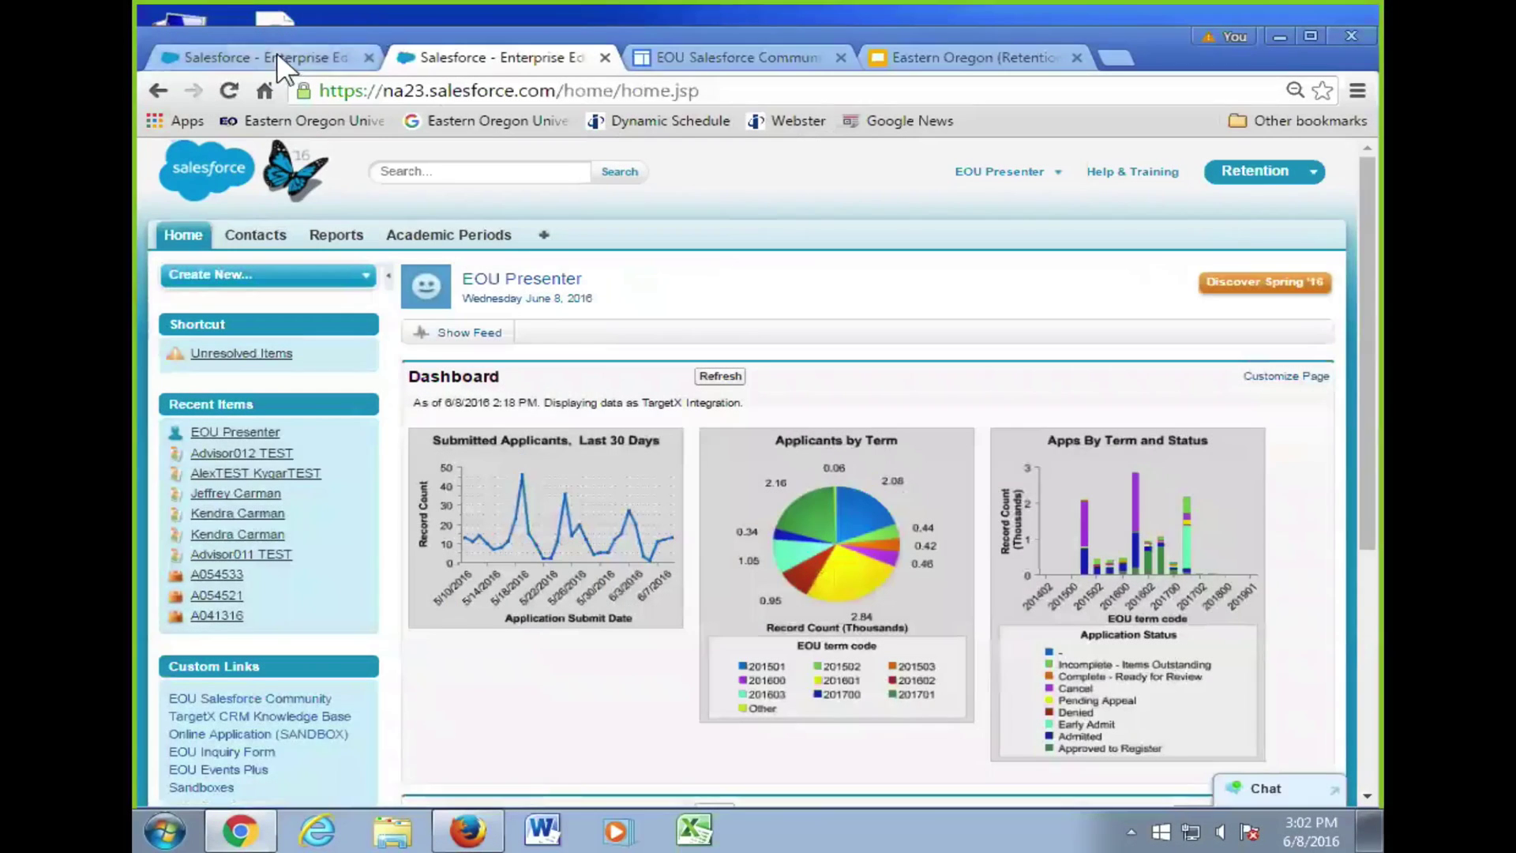
- Leave the task and show slide 17, 'Personal Setup and My Profile', in the training deck
left_click(276, 53)
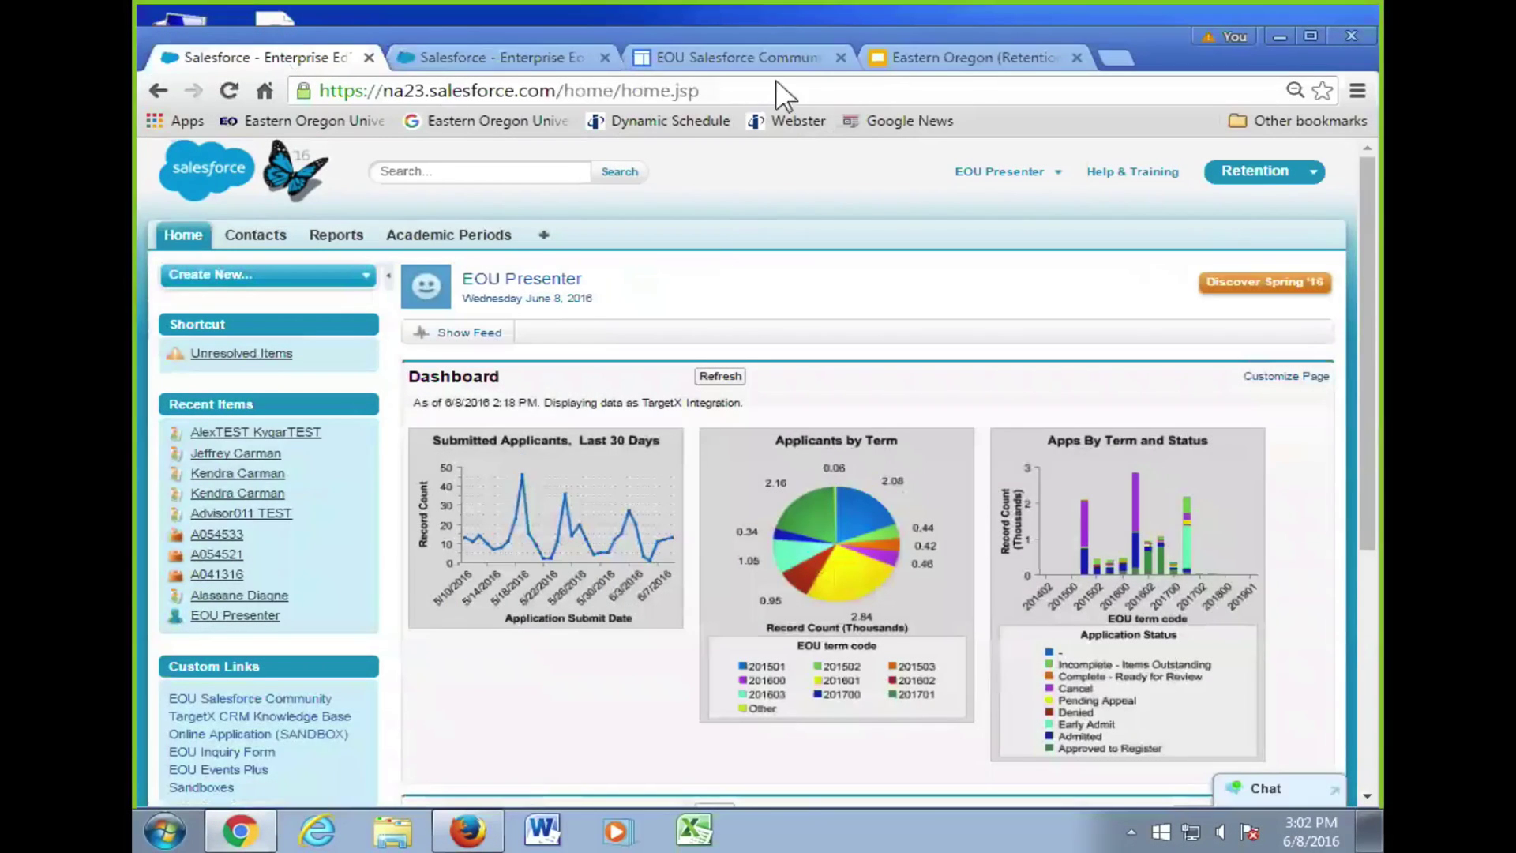
left_click(983, 57)
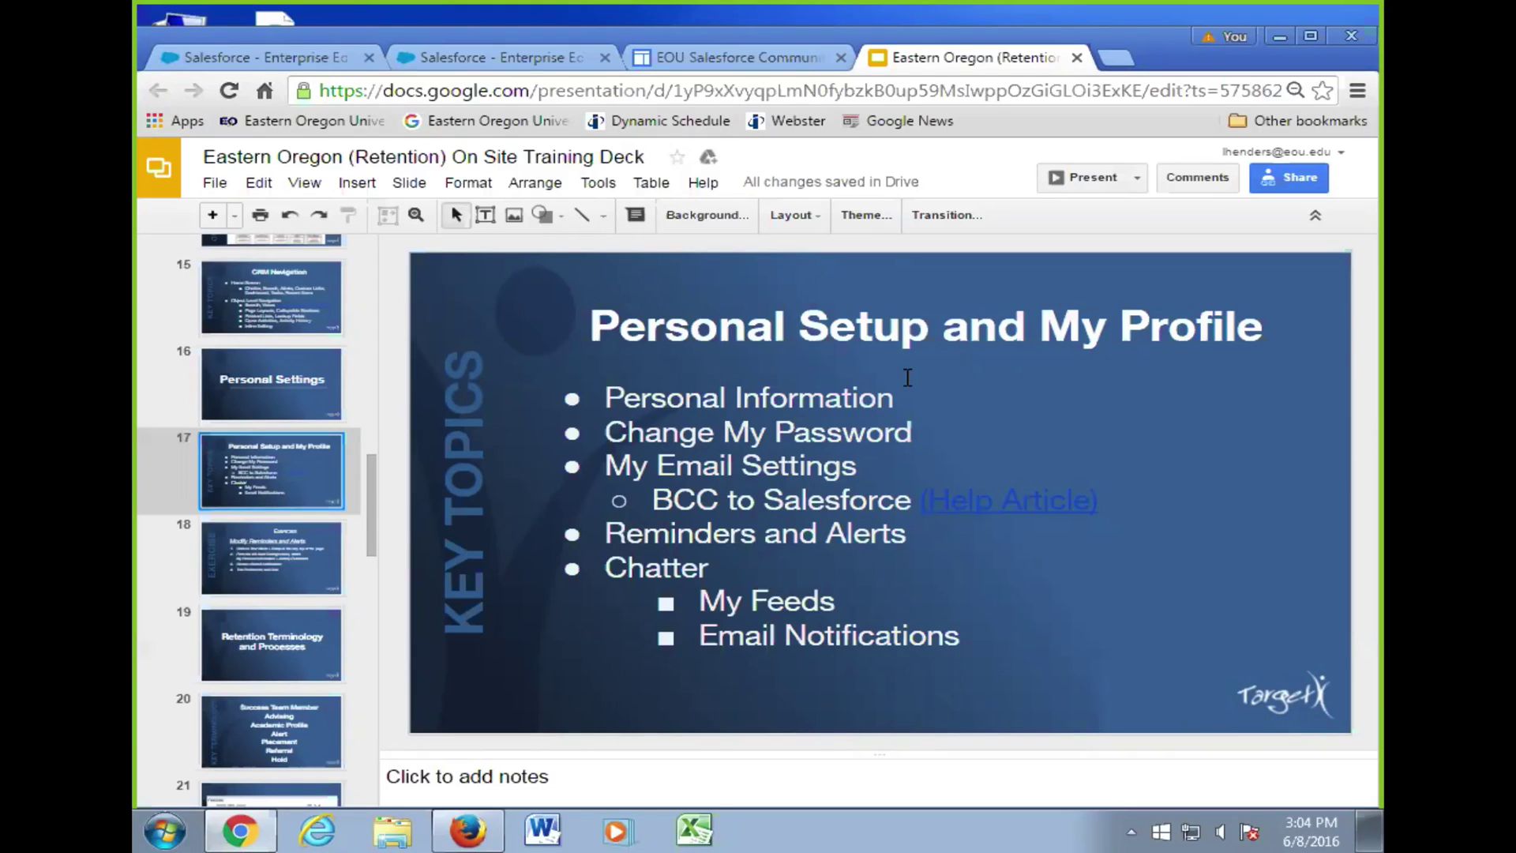
- Switch back to the first Salesforce – Enterprise Edition tab showing the home dashboard
left_click(281, 58)
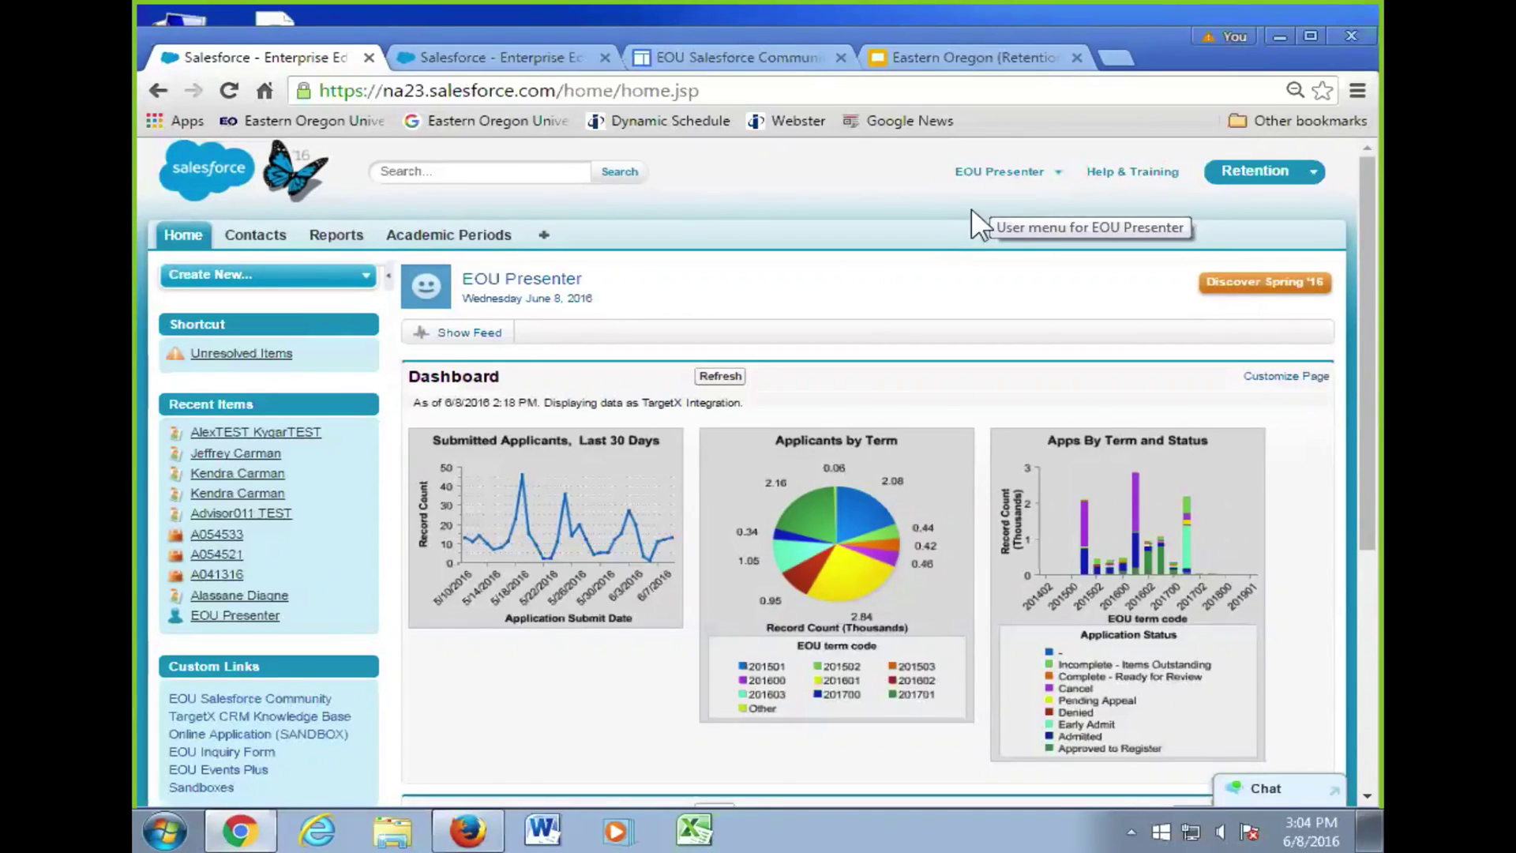
- Open your own profile from the user menu and edit its Contact details, showing Country United States
left_click(994, 190)
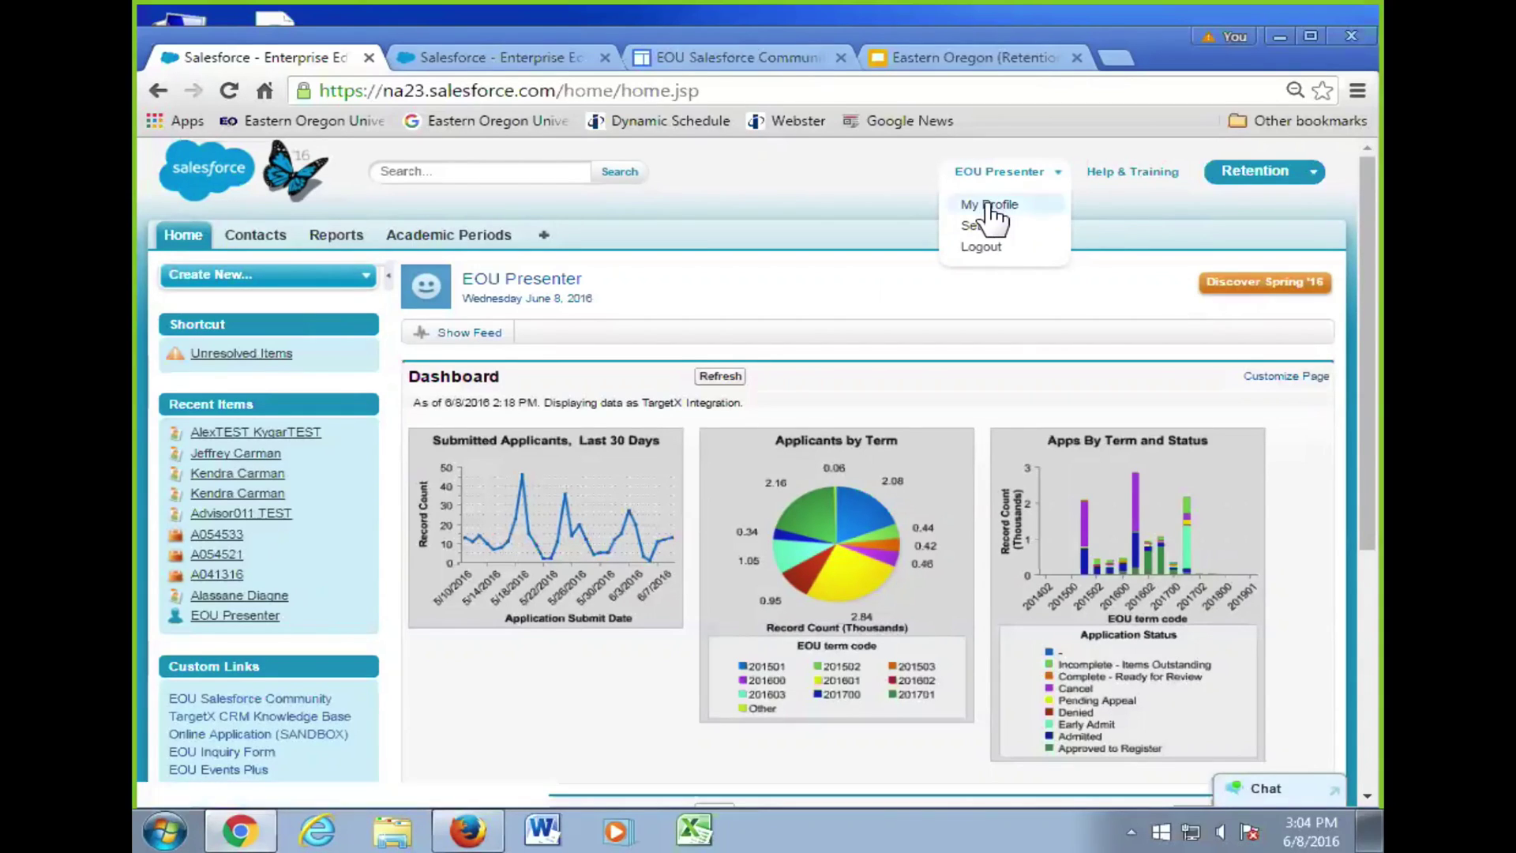
left_click(1015, 207)
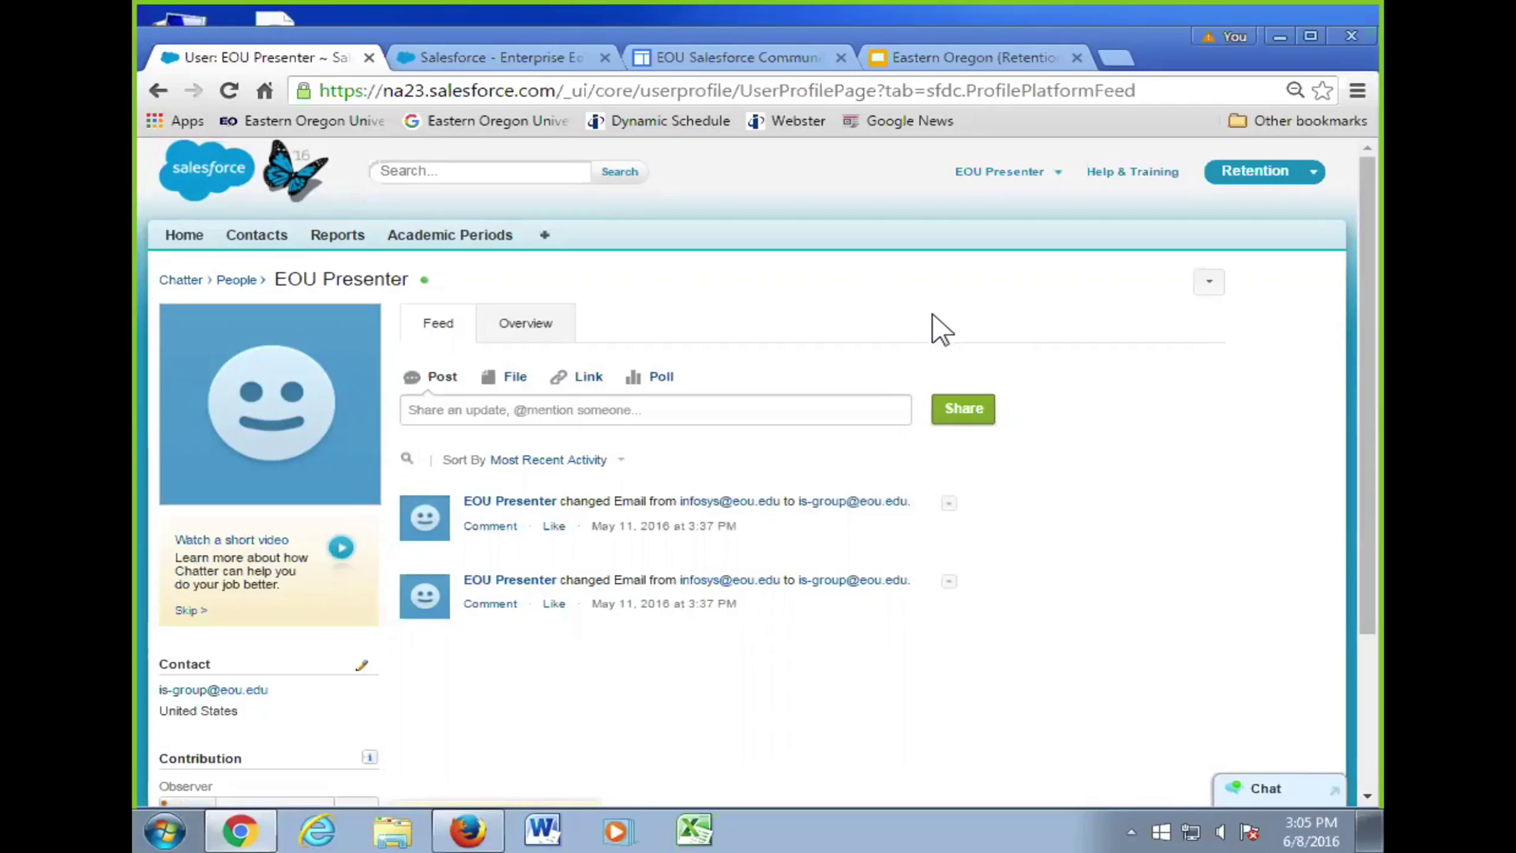
scroll(937, 328, "down", 3)
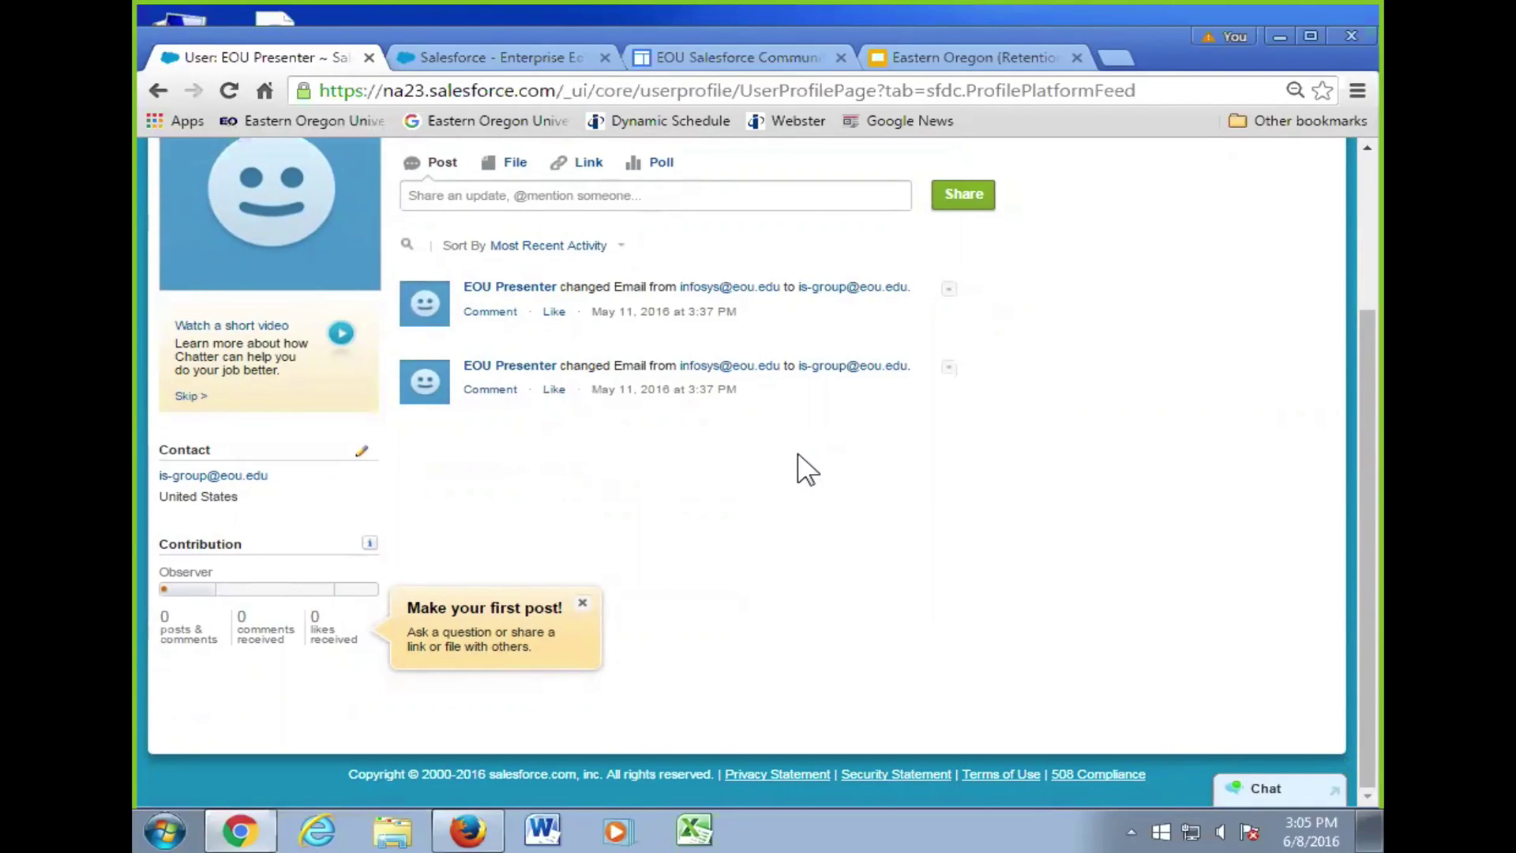
left_click(360, 451)
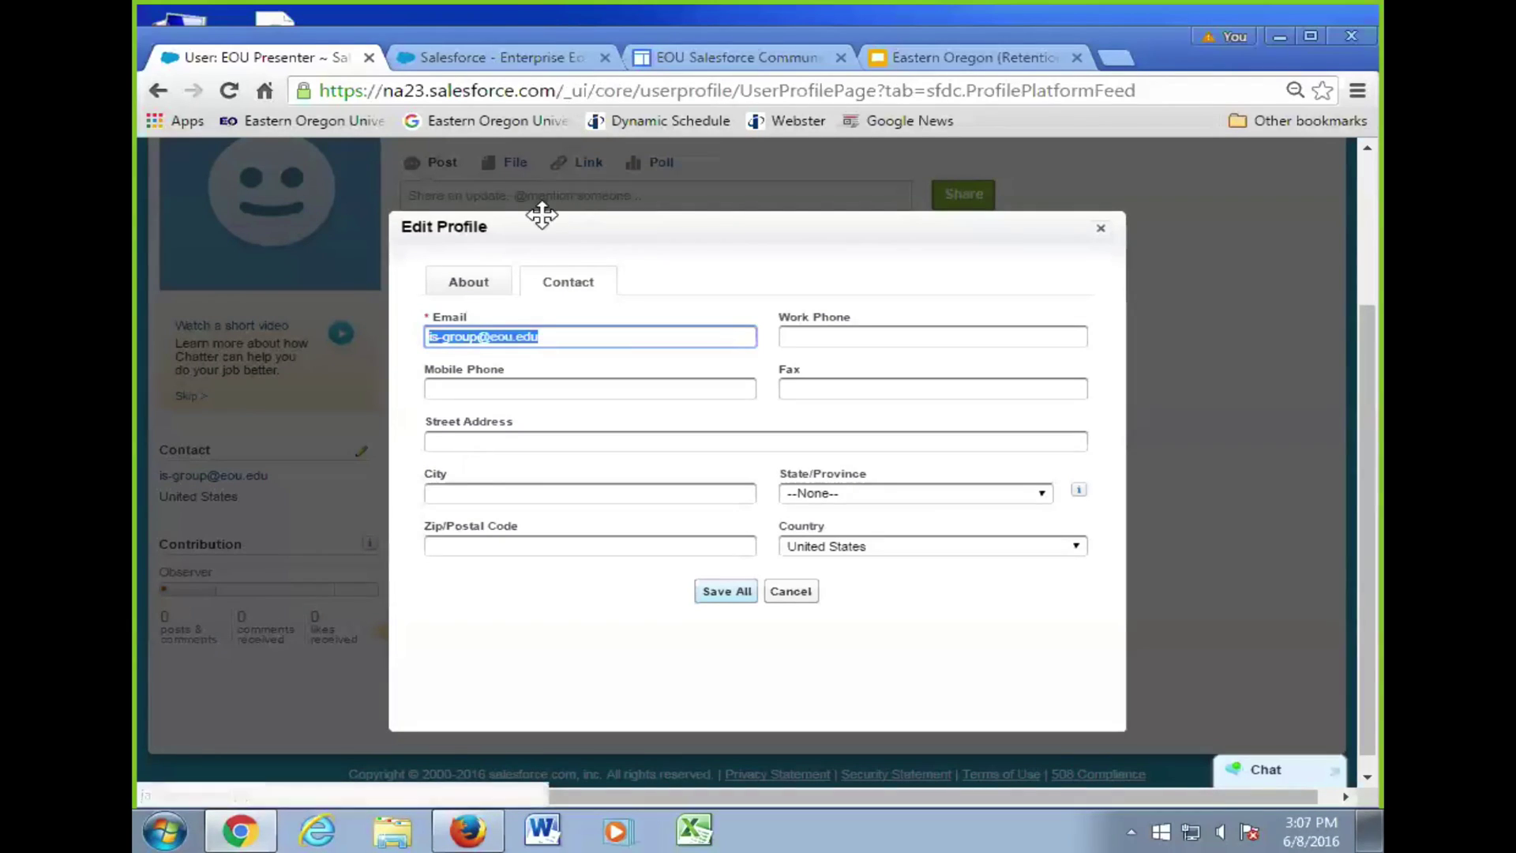
- Check the About details (blank Title and About Me, no manager), then close Edit Profile unsaved
left_click(468, 282)
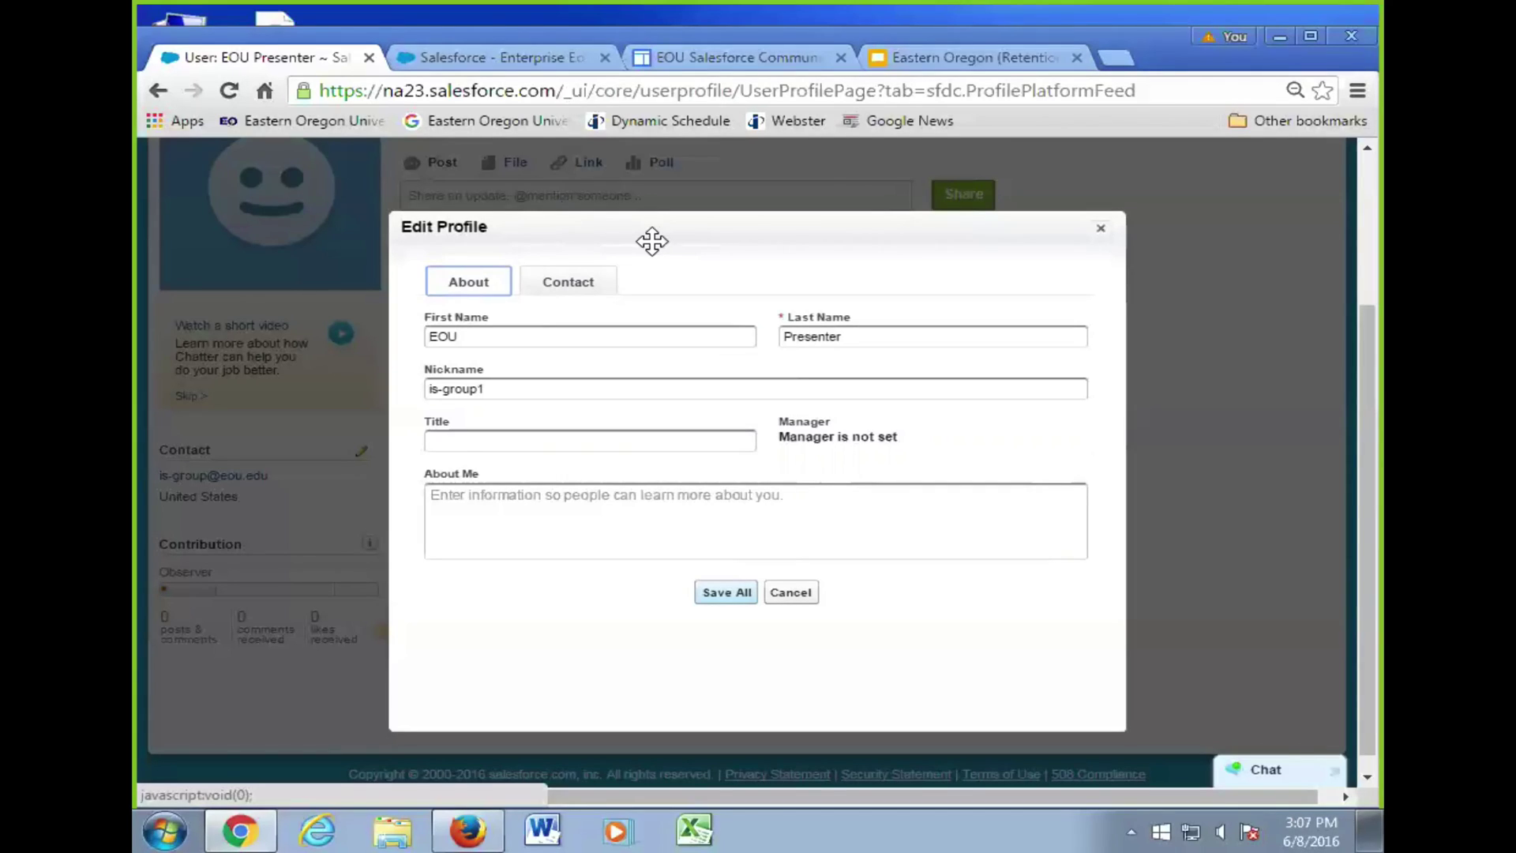
left_click(1101, 228)
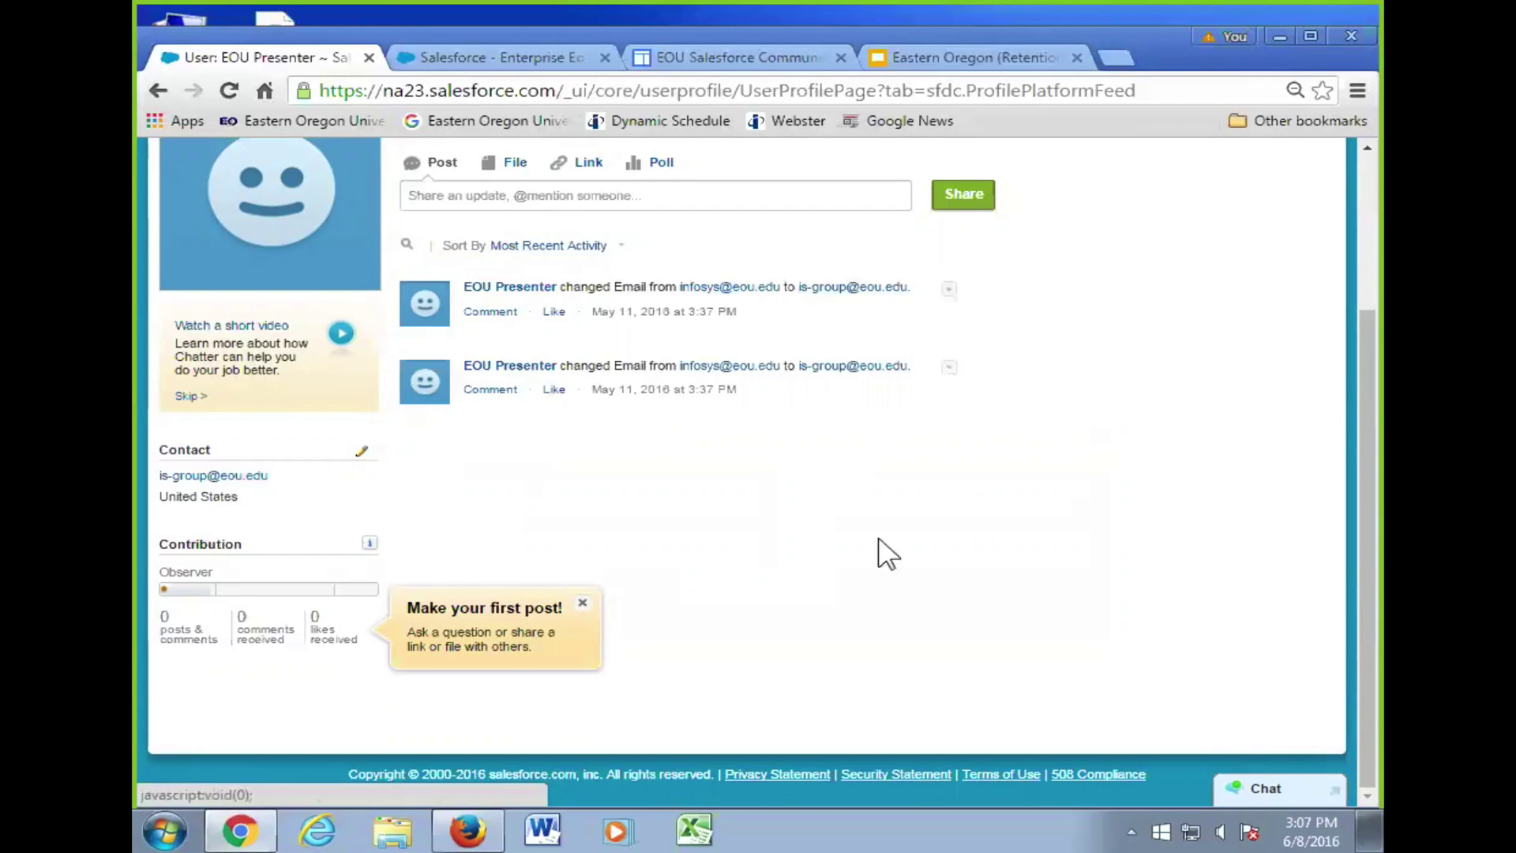
- Return to Home, then choose Setup from the user menu to reach Personal Setup
scroll(789, 509, "up", 2)
scroll(789, 473, "down", 1)
scroll(710, 423, "up", 2)
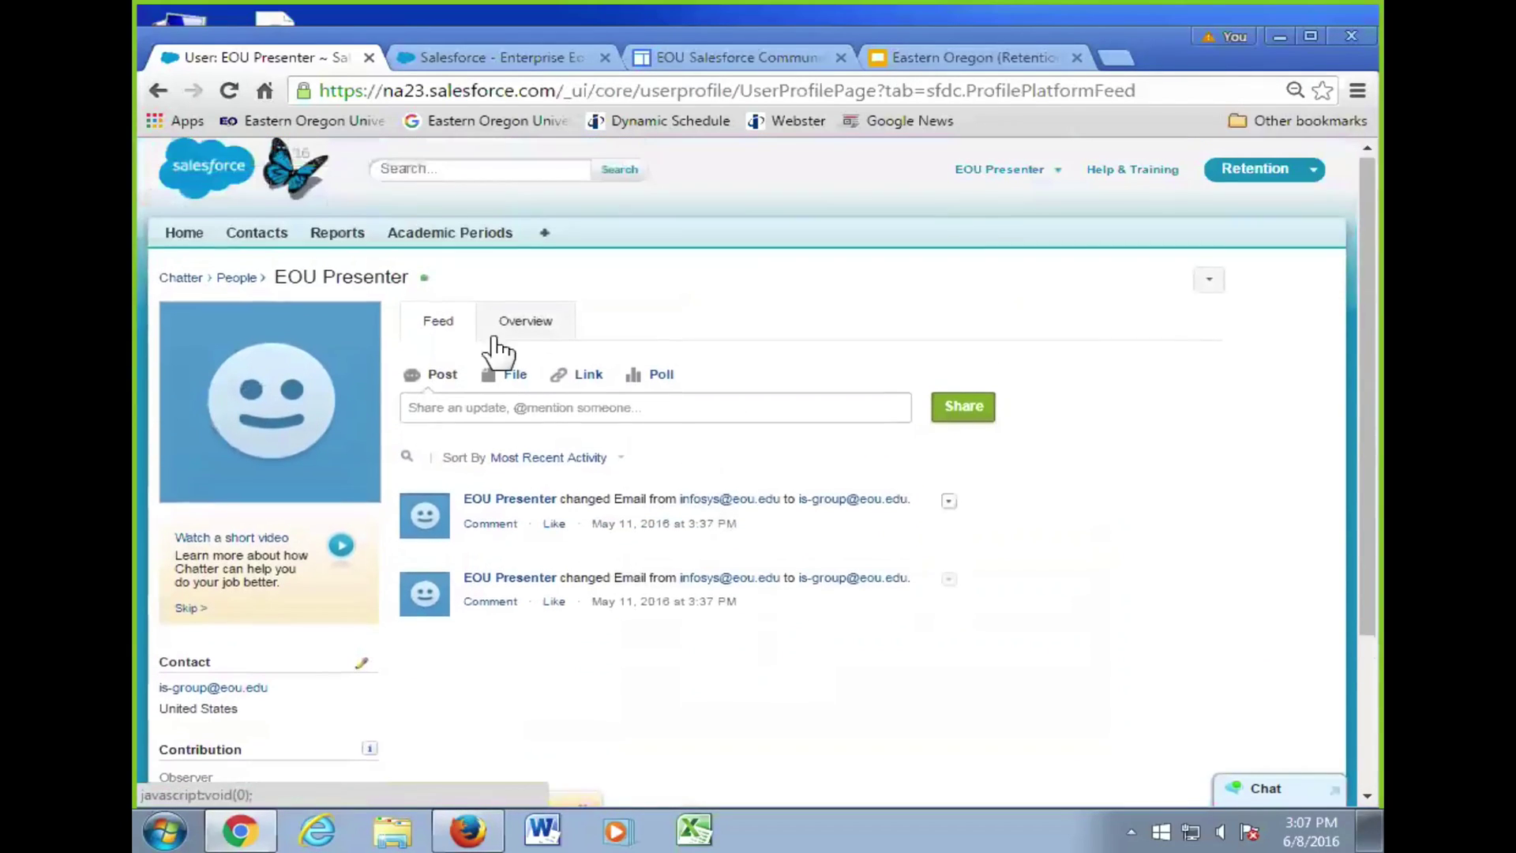
left_click(190, 236)
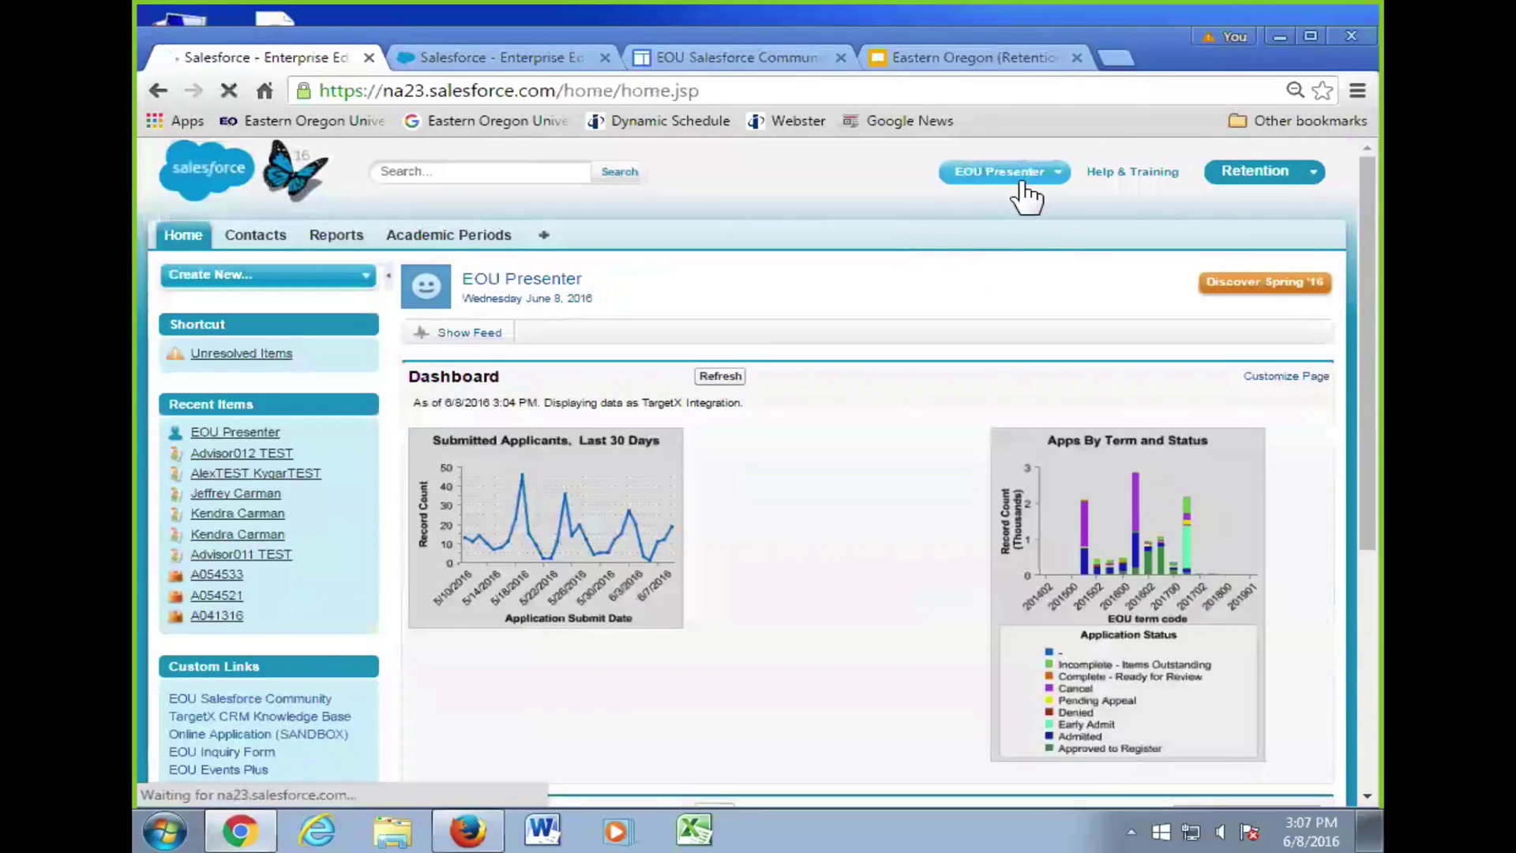
left_click(1023, 186)
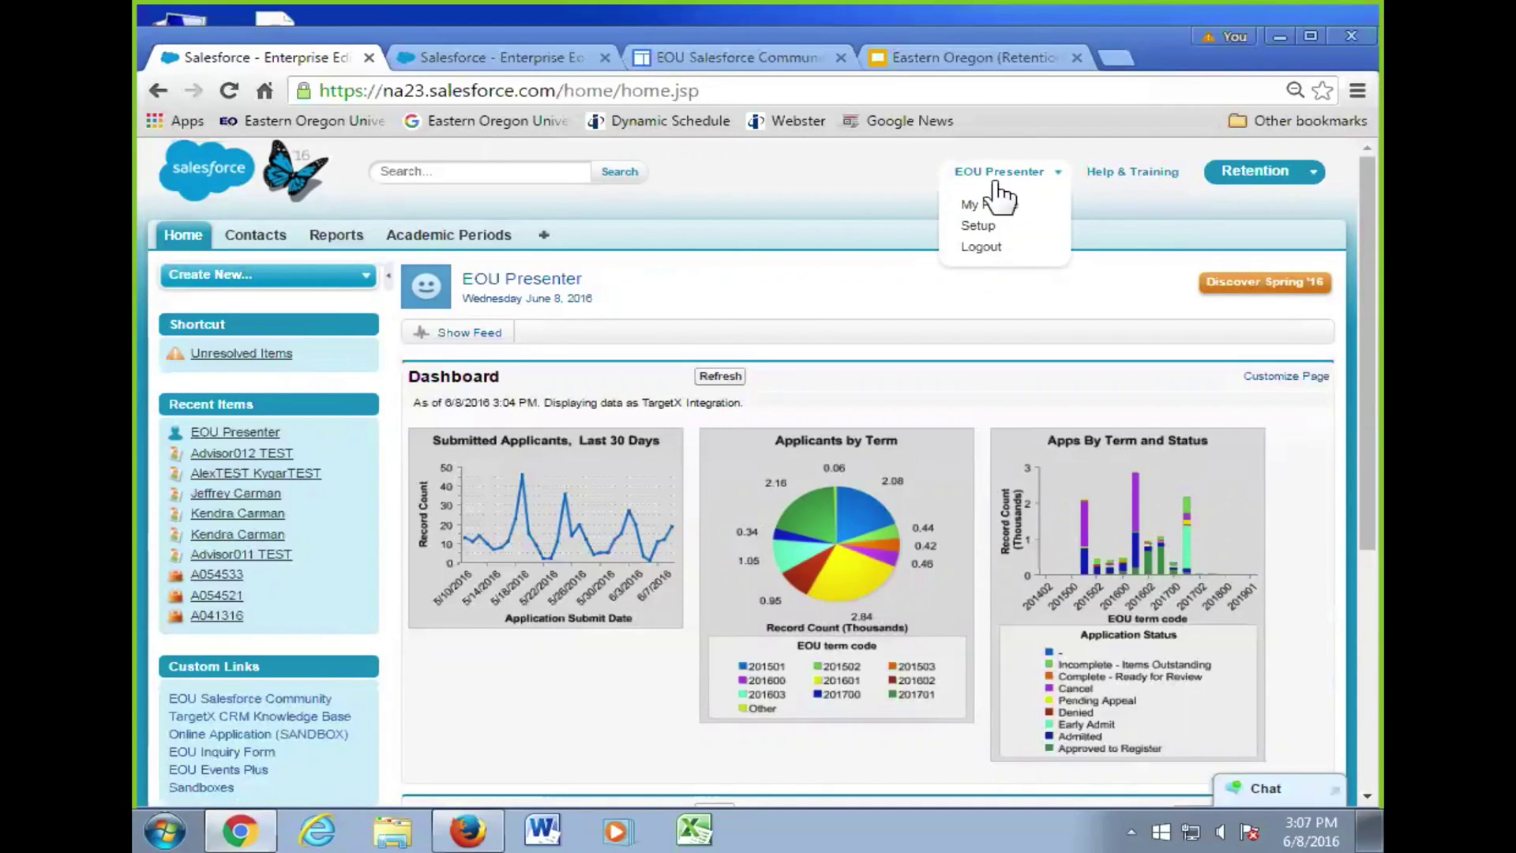
left_click(1005, 227)
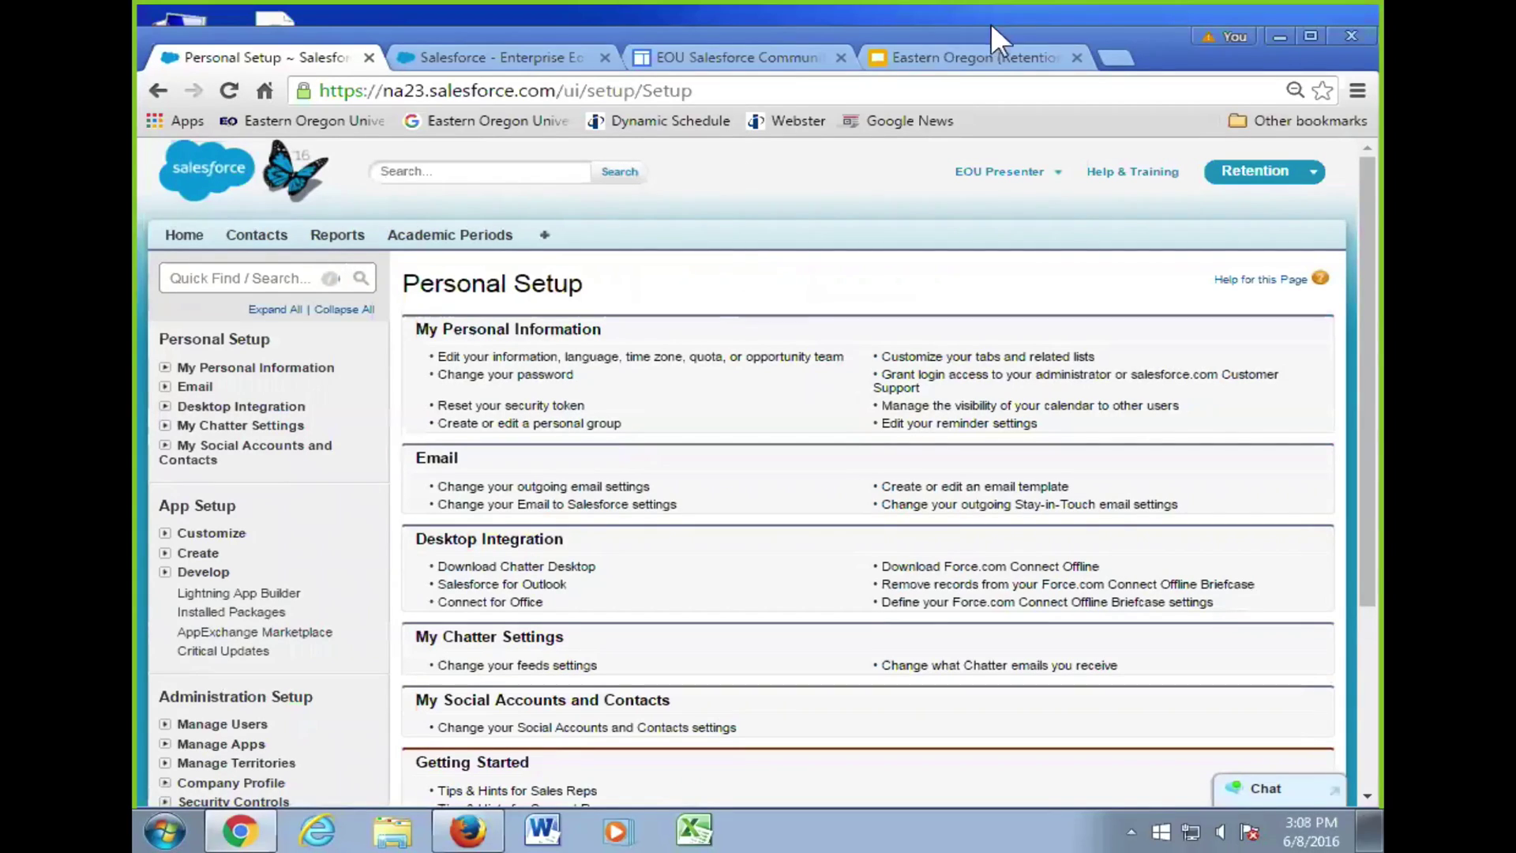
- Show slide 18, 'Modify Reminders and Alerts', then go back to the Salesforce dashboard tab
left_click(975, 57)
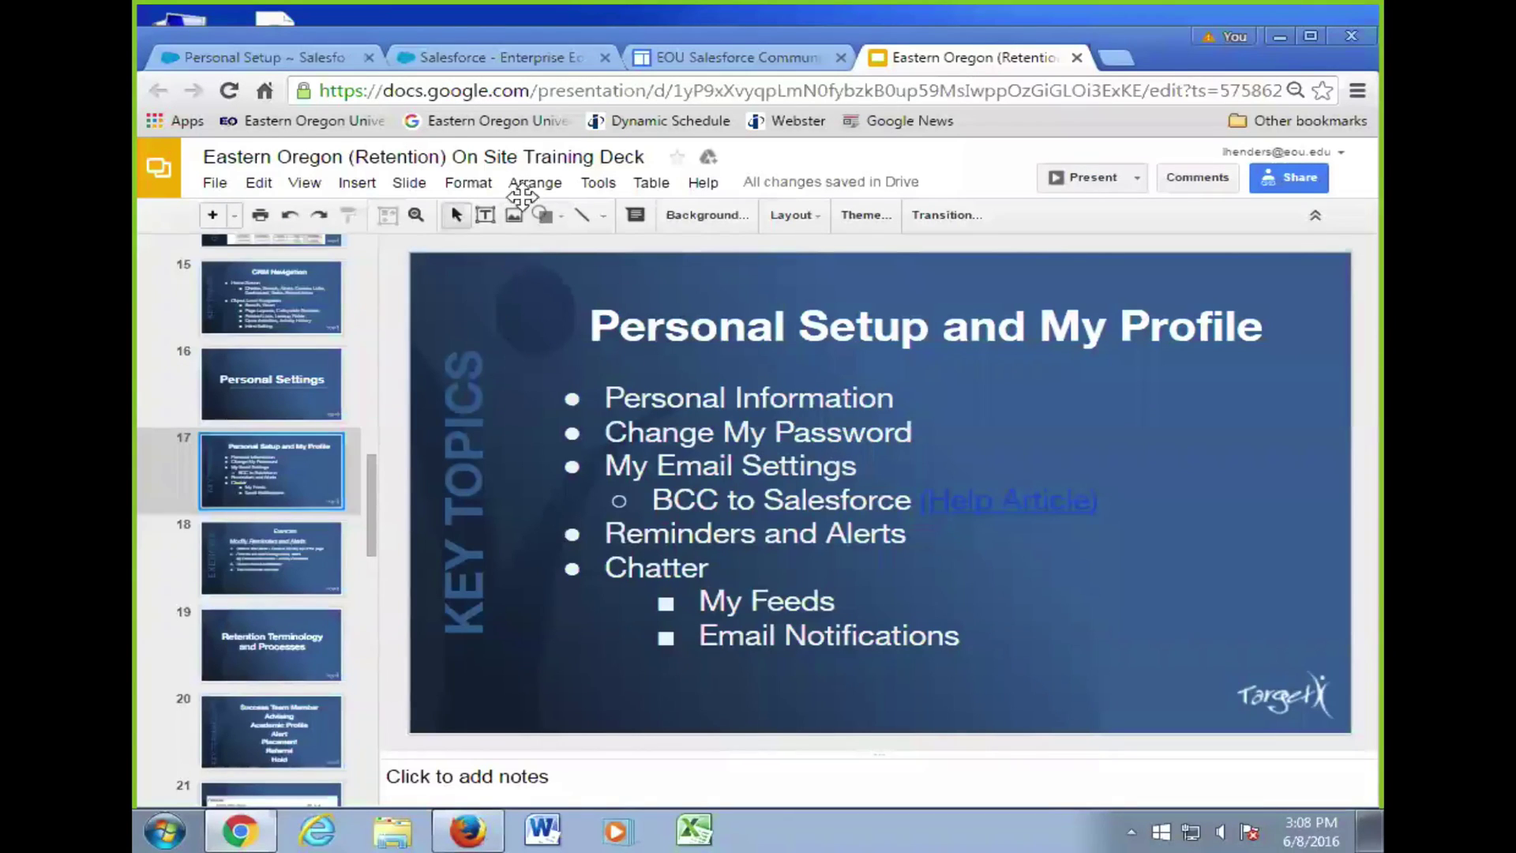
scroll(365, 446, "down", 3)
left_click(293, 448)
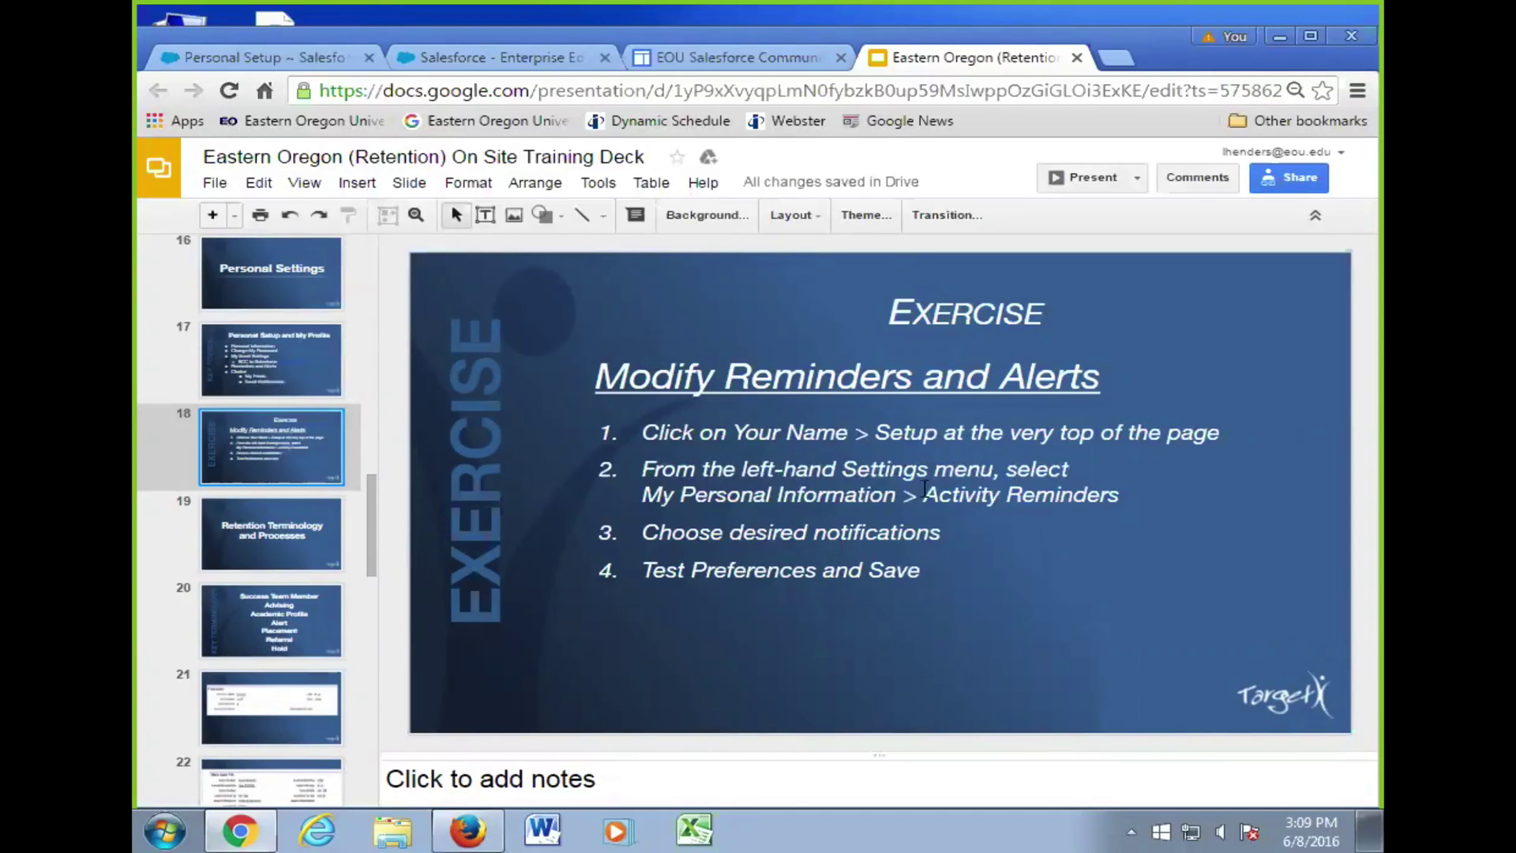
left_click(535, 55)
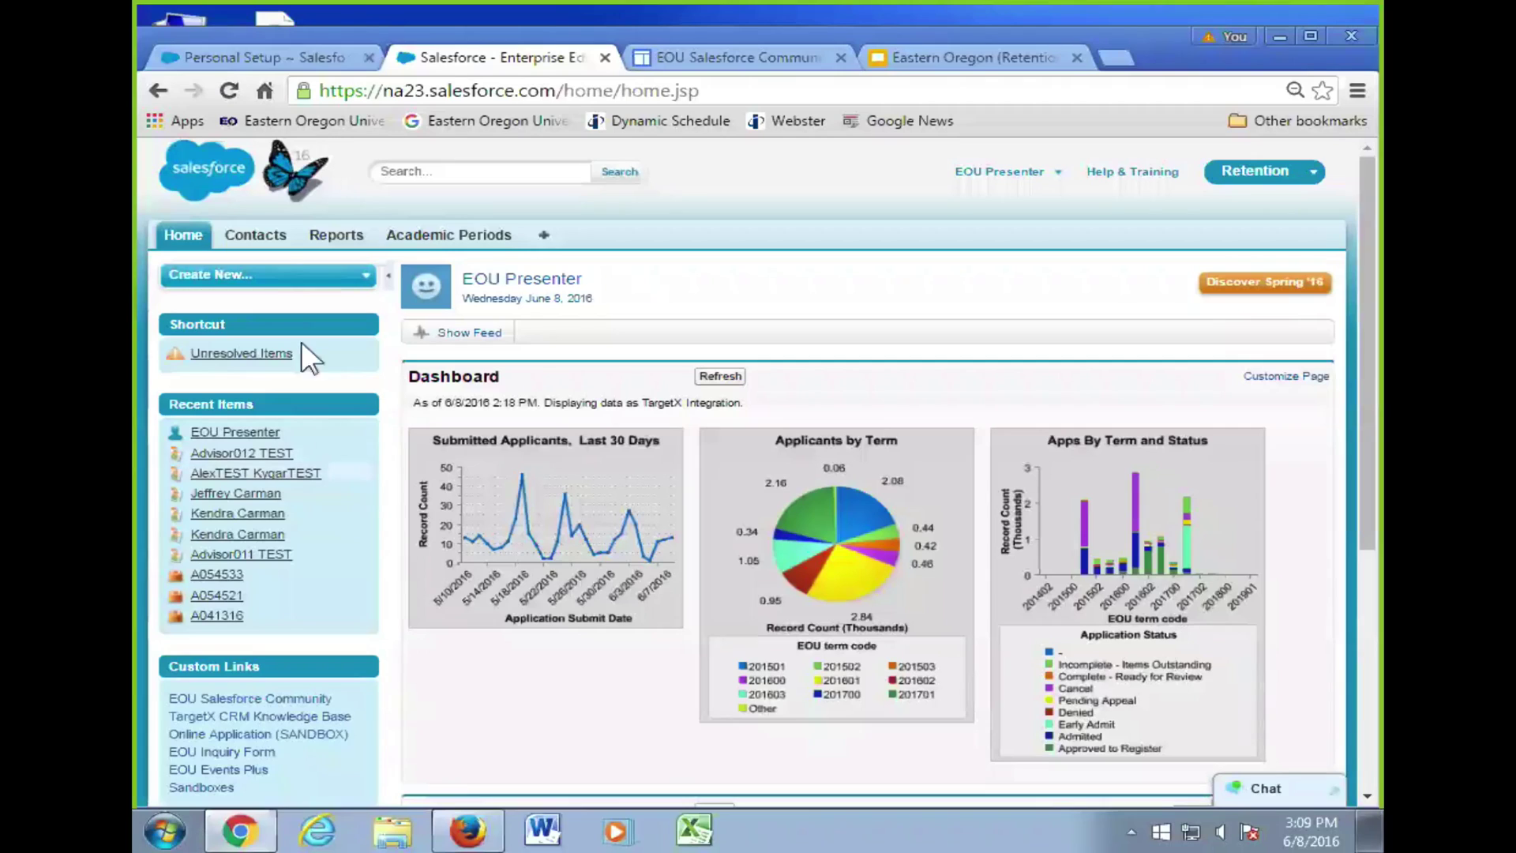
- In Personal Setup, expand My Personal Information and open Activity Reminders (15-minute events, 8:00 AM tasks)
left_click(269, 65)
scroll(323, 567, "down", 1)
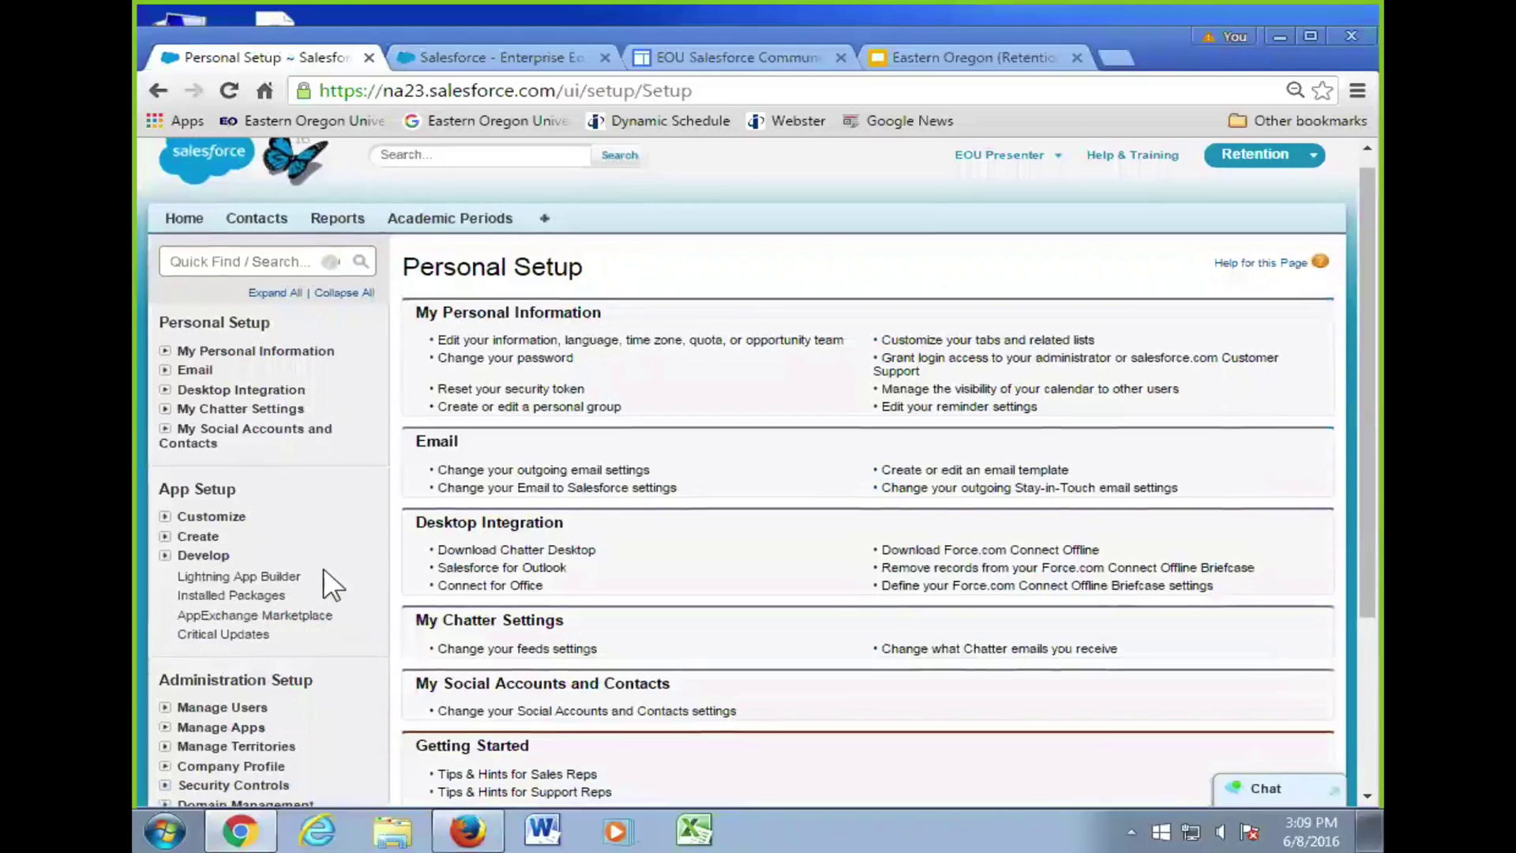
scroll(324, 567, "down", 1)
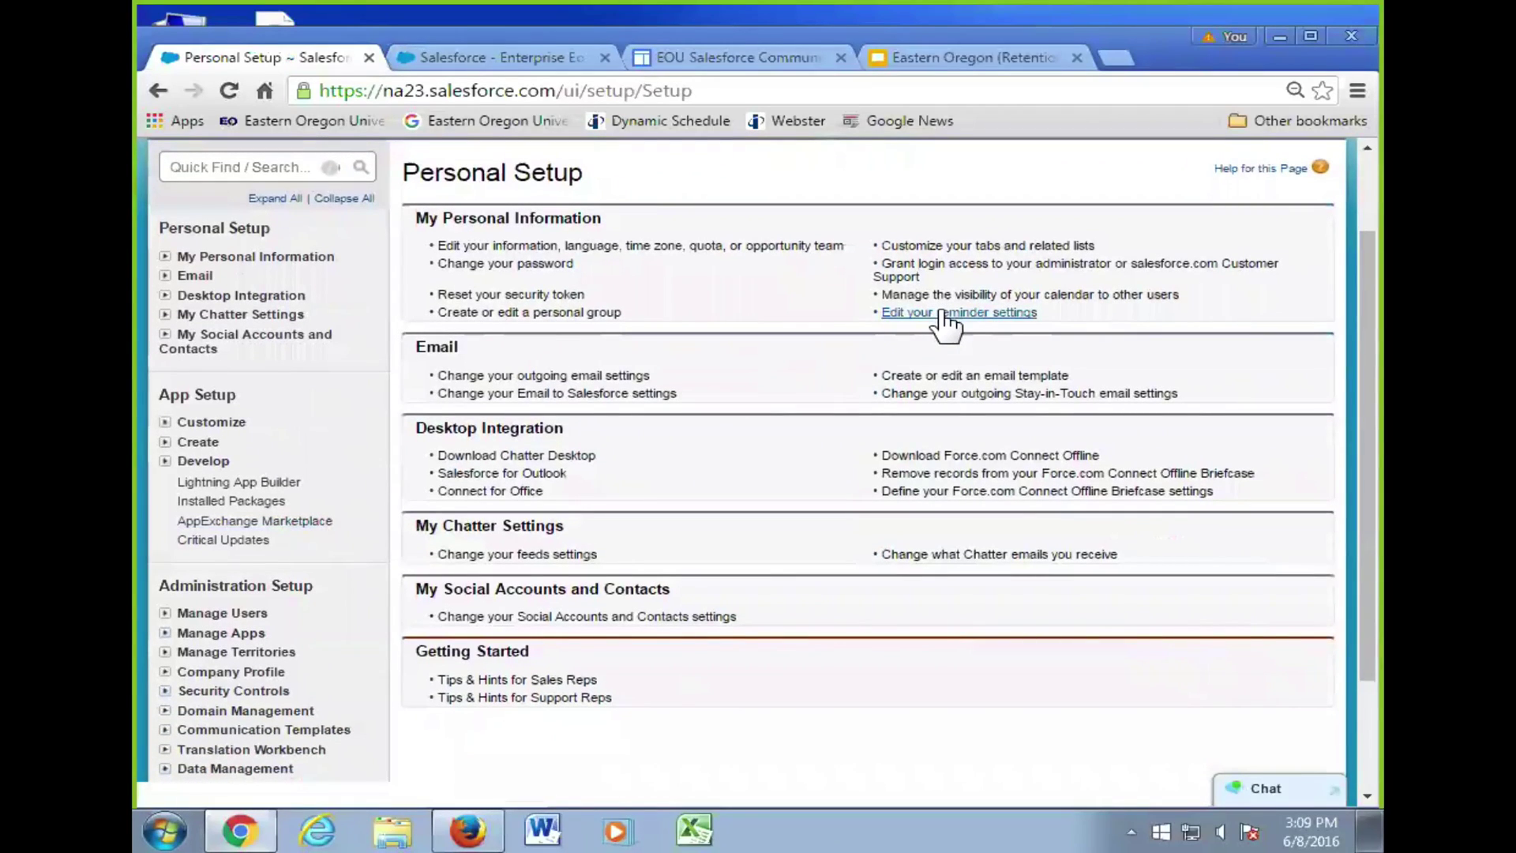
left_click(181, 263)
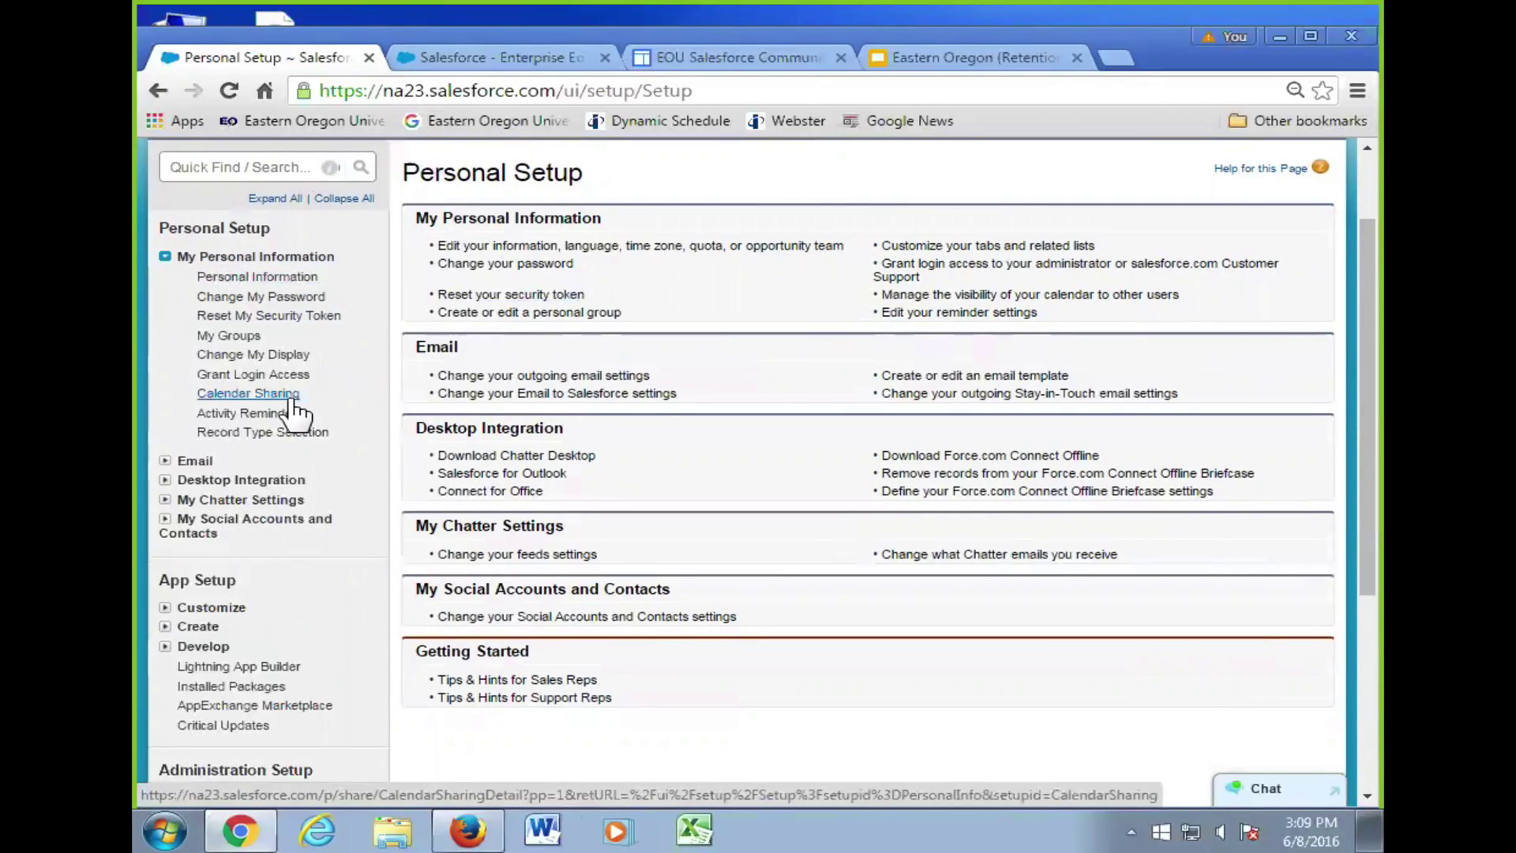
left_click(269, 412)
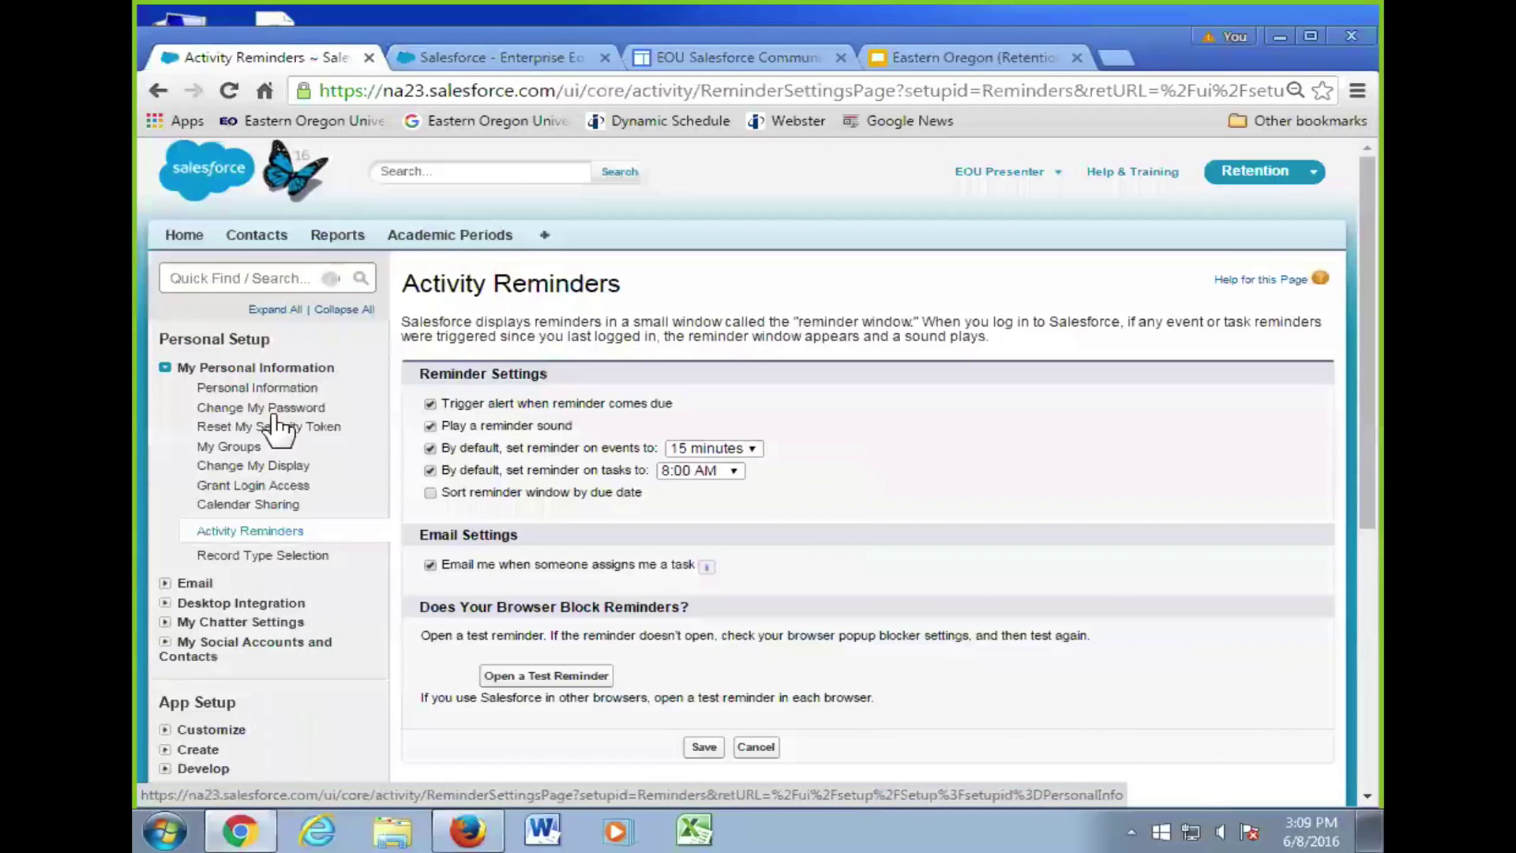
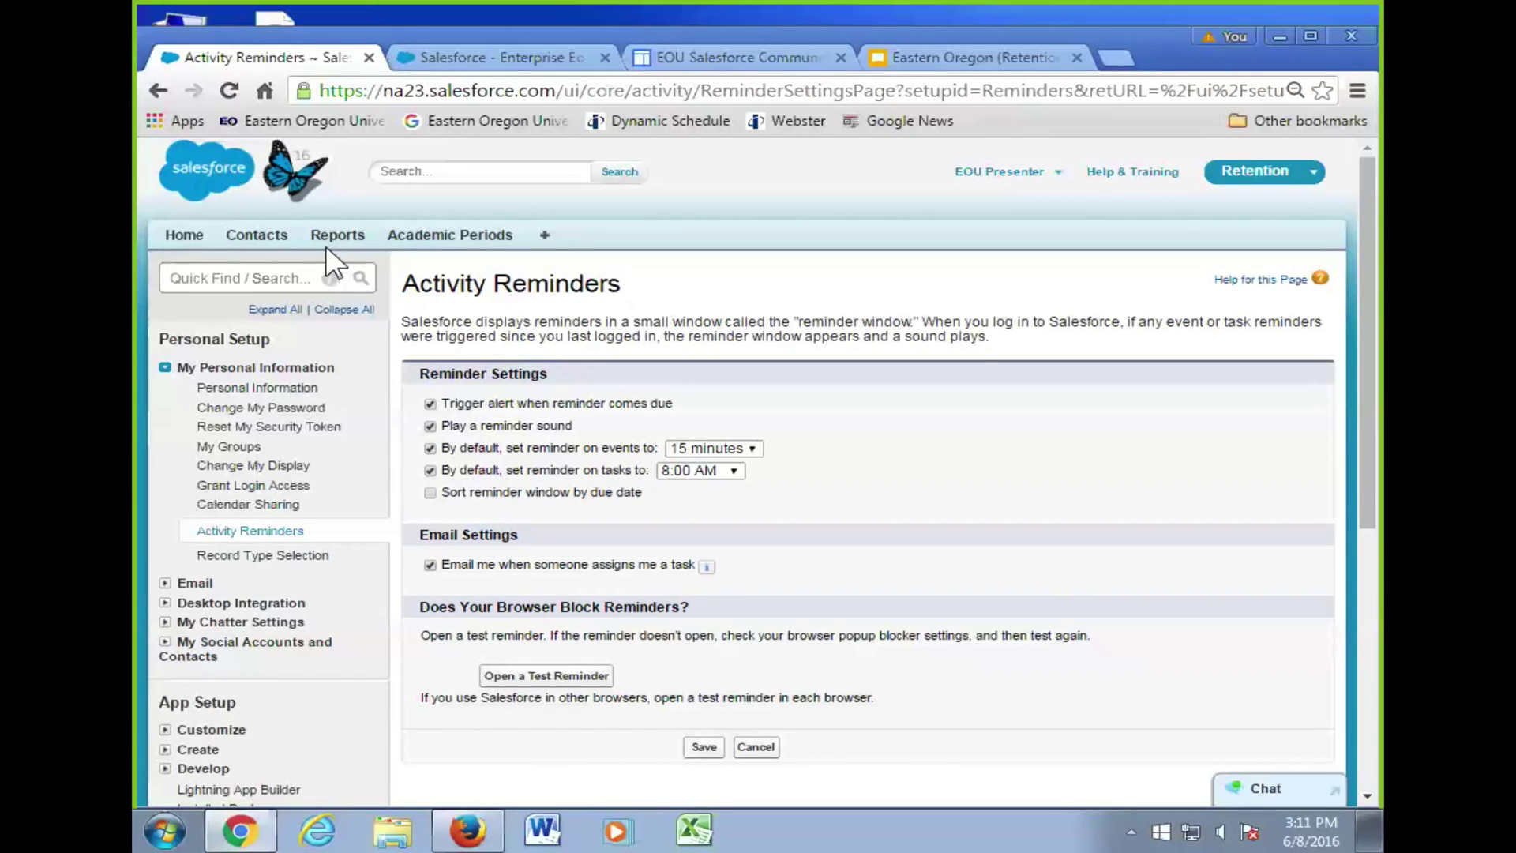
- Expand the Email section in Personal Setup to list its email settings pages
left_click(172, 581)
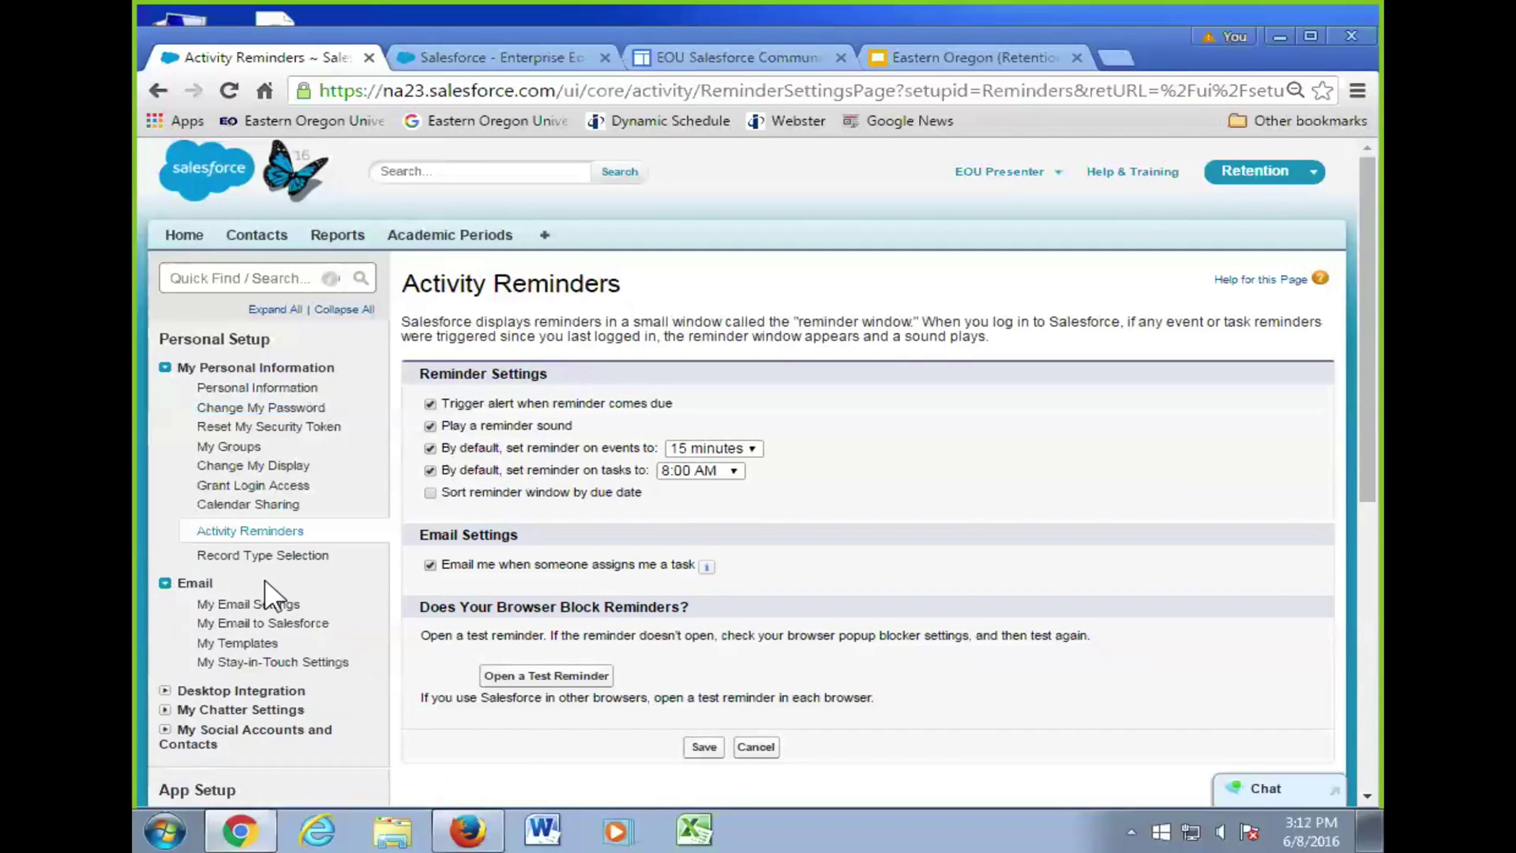
- Review the My Email to Salesforce settings, then return to the Salesforce Enterprise Edition home dashboard
left_click(288, 630)
scroll(1026, 608, "down", 4)
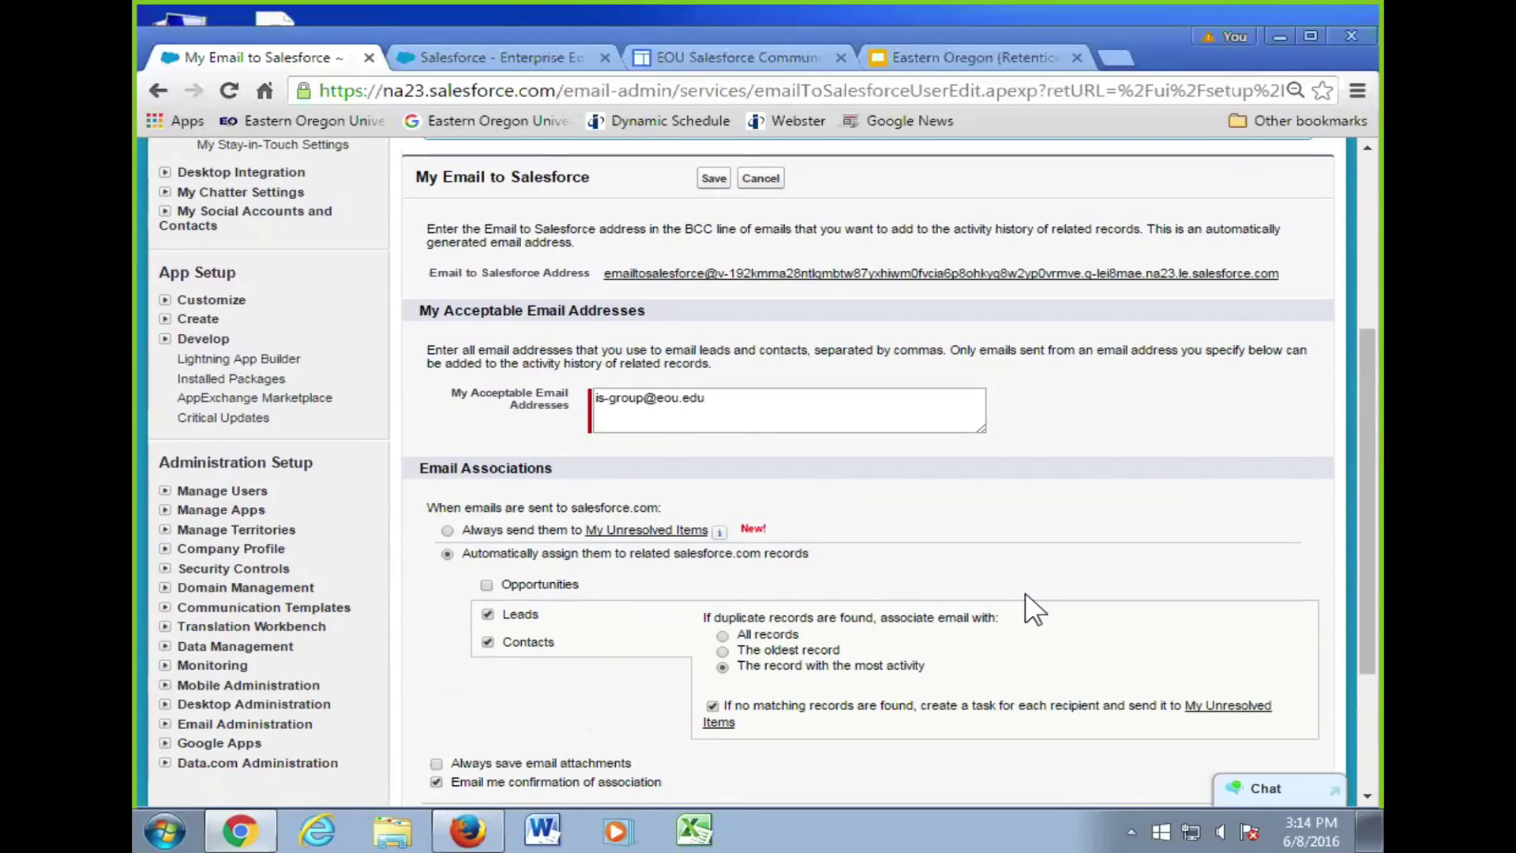
left_click(496, 64)
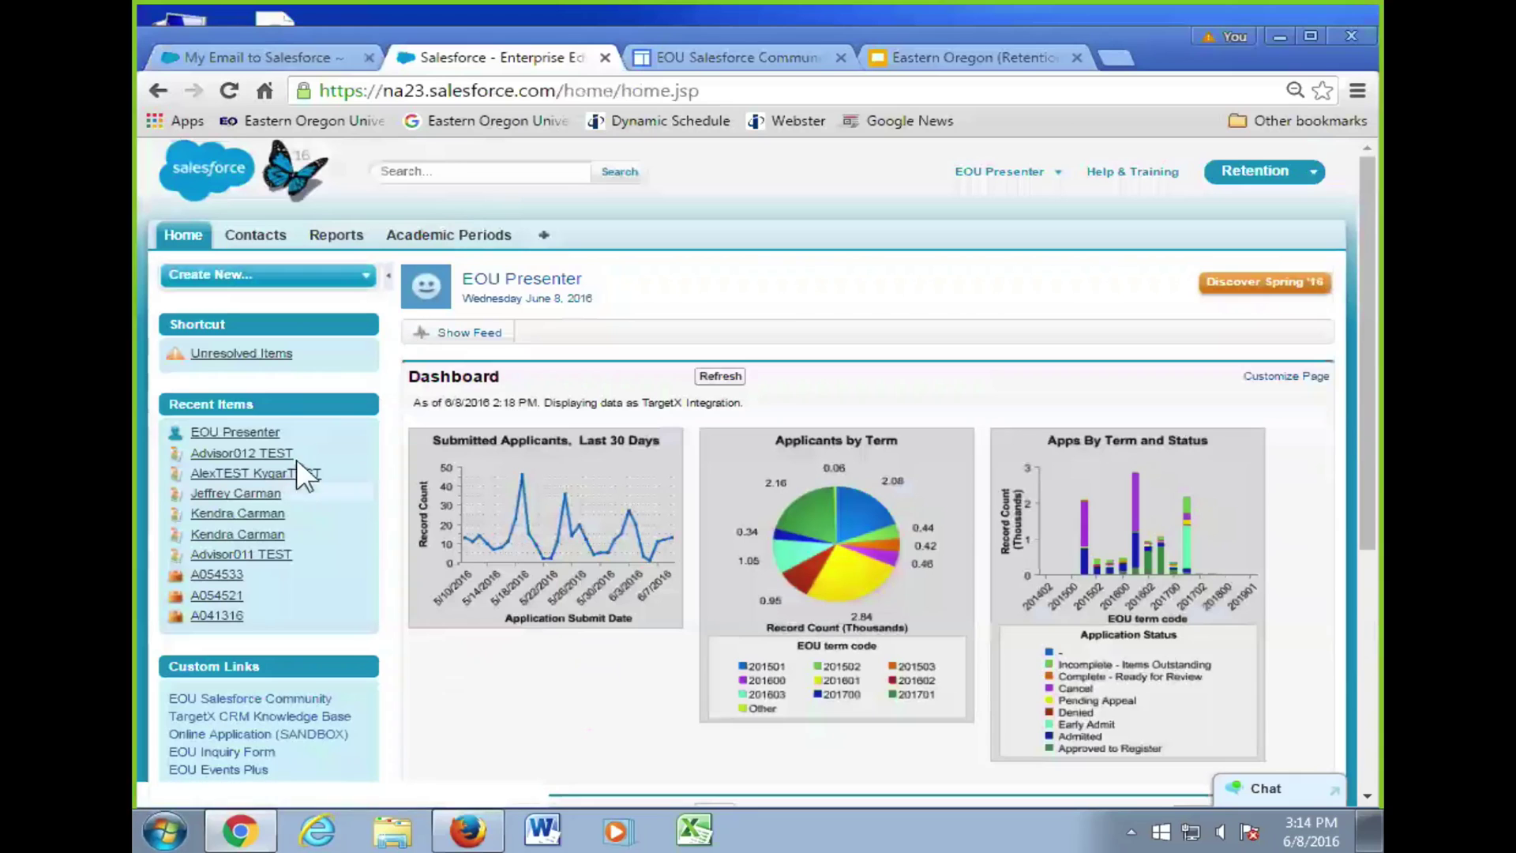
- Open the test contact from Recent Items, look through its record, then go back to My Email to Salesforce
left_click(283, 477)
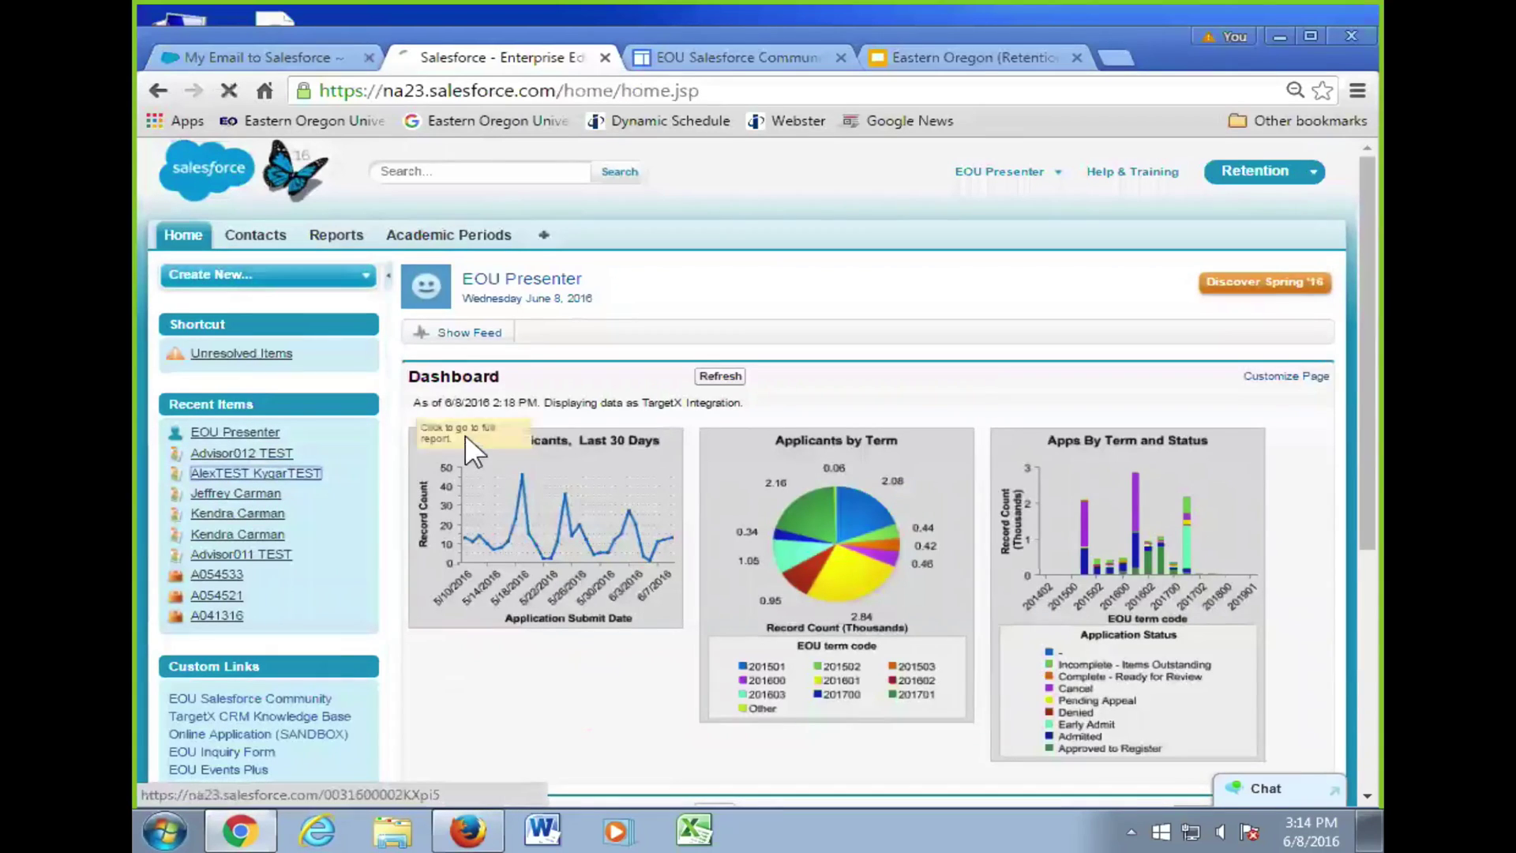
scroll(662, 506, "down", 10)
scroll(661, 513, "down", 20)
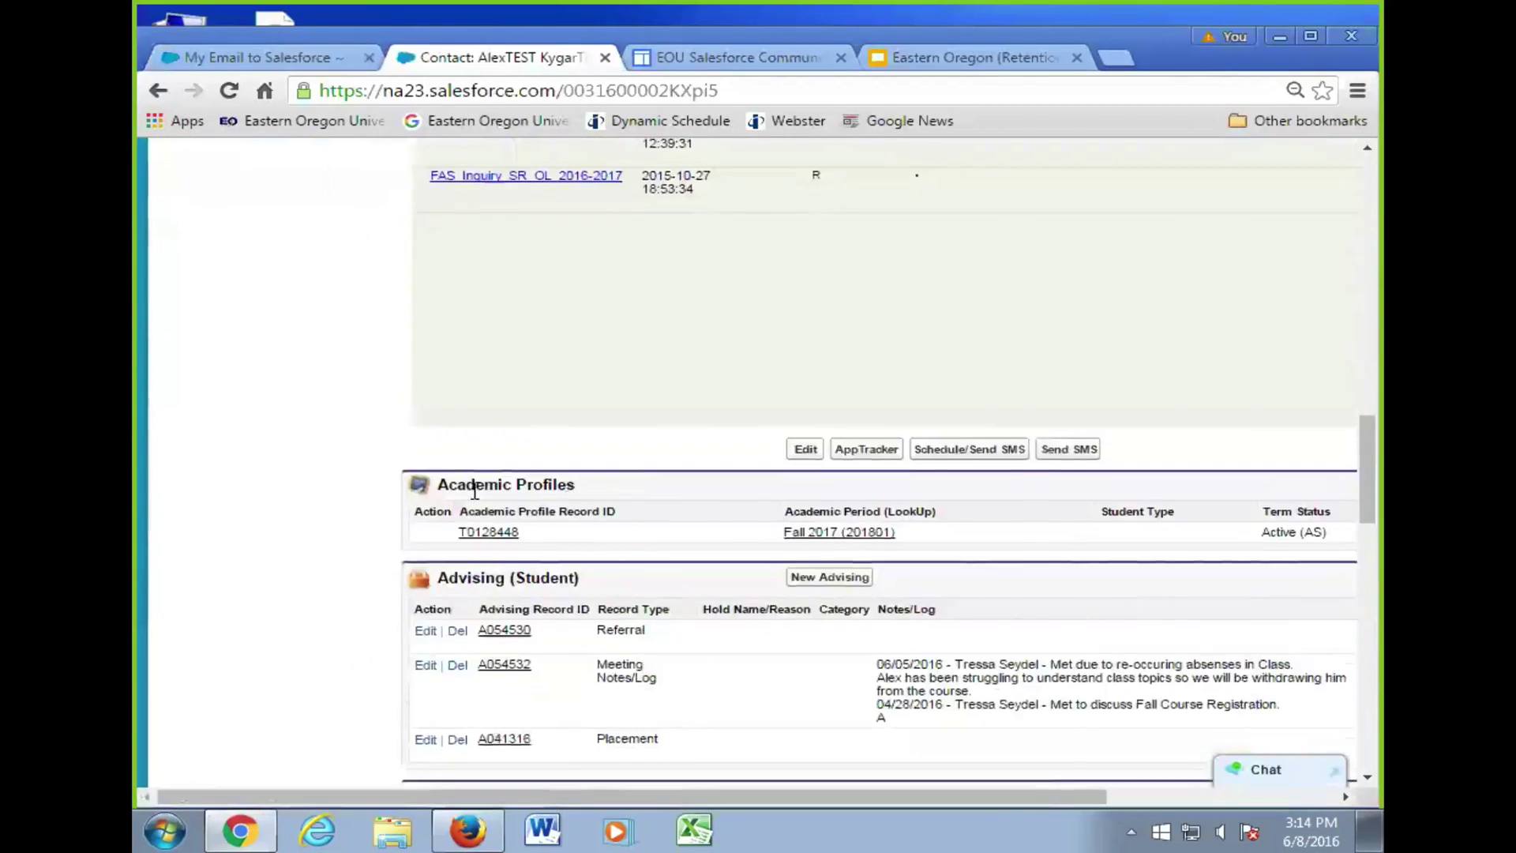
scroll(415, 478, "down", 5)
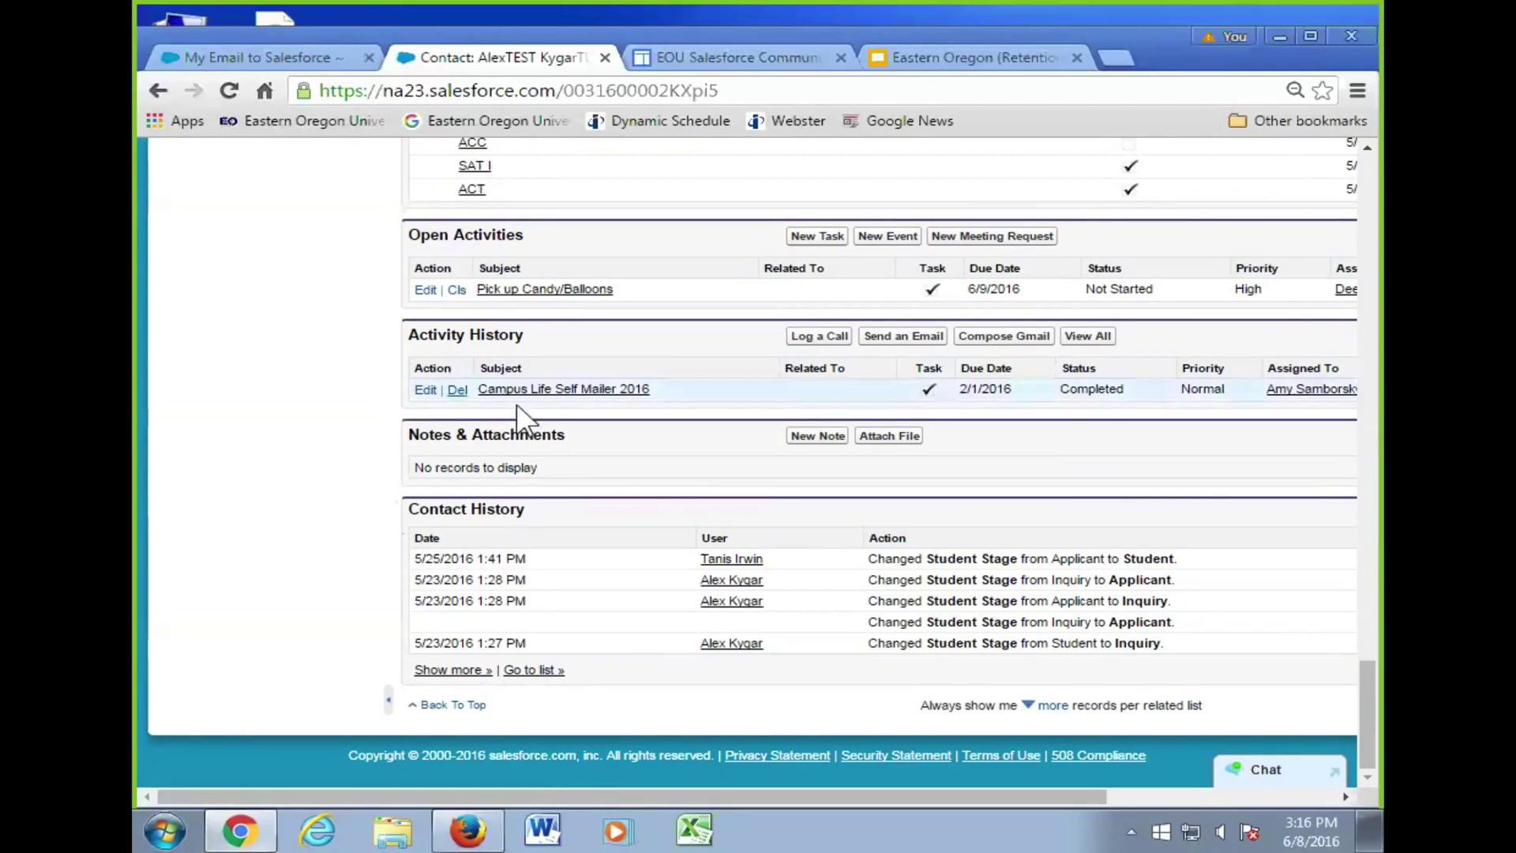
scroll(402, 387, "up", 7)
left_click(319, 66)
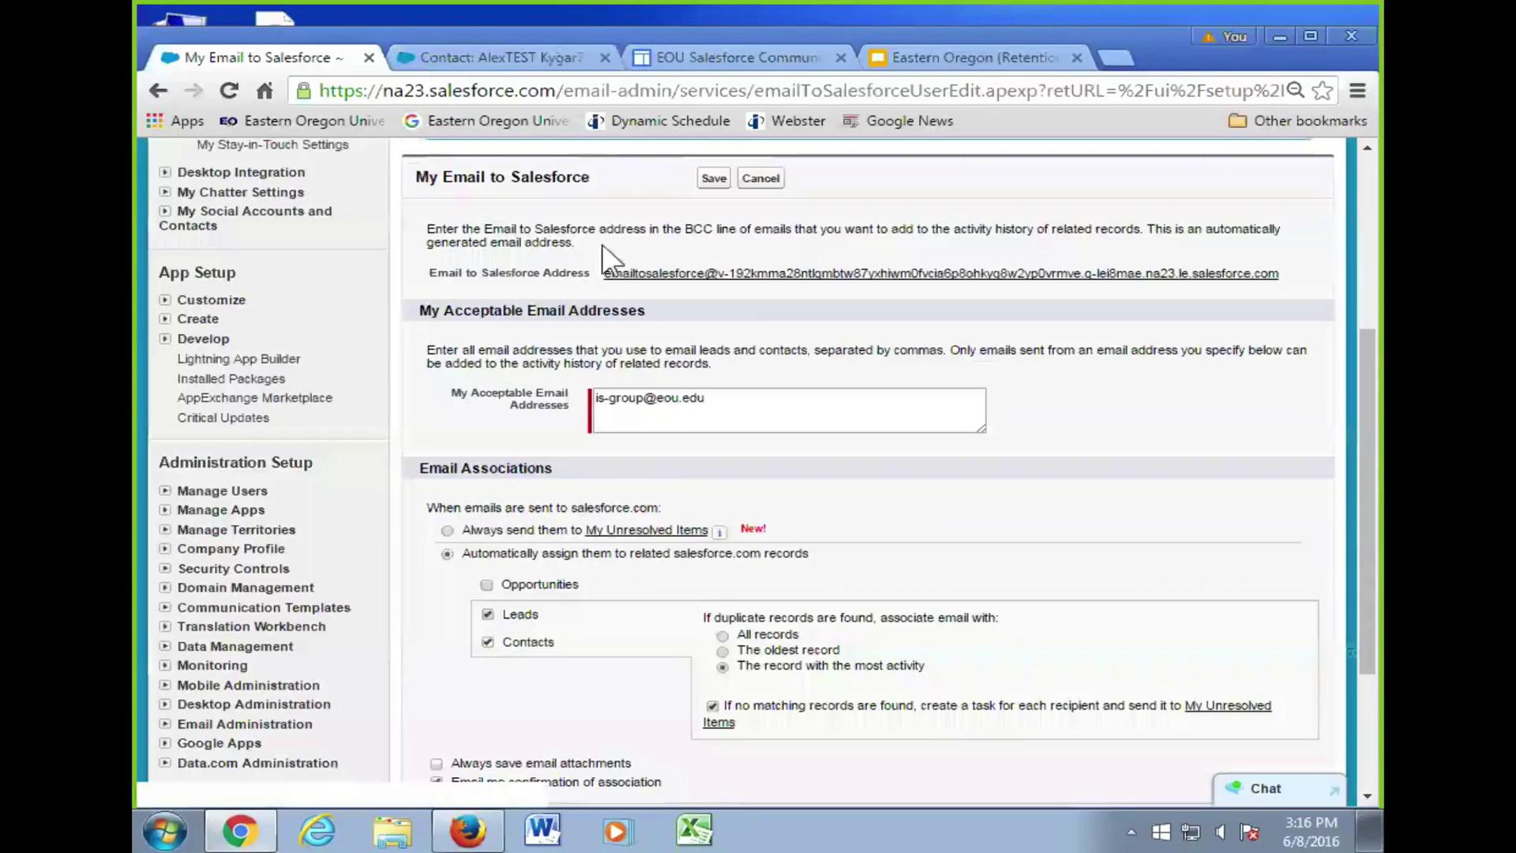
- Zoom the settings page to 110% and select the full Email to Salesforce address to copy it
scroll(634, 474, "up", 4)
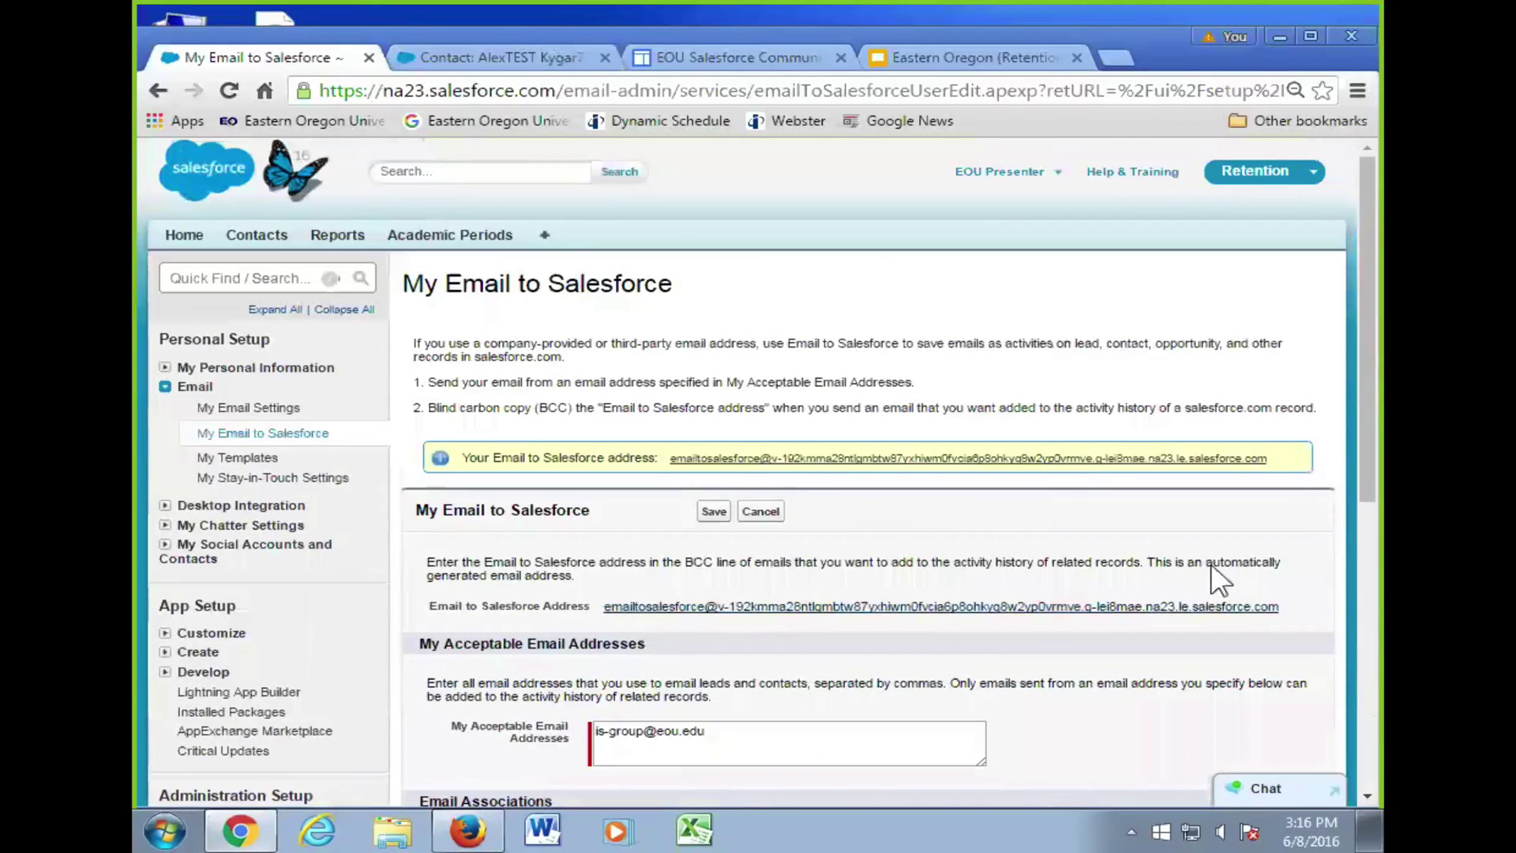
left_click_drag(1282, 605, 604, 619)
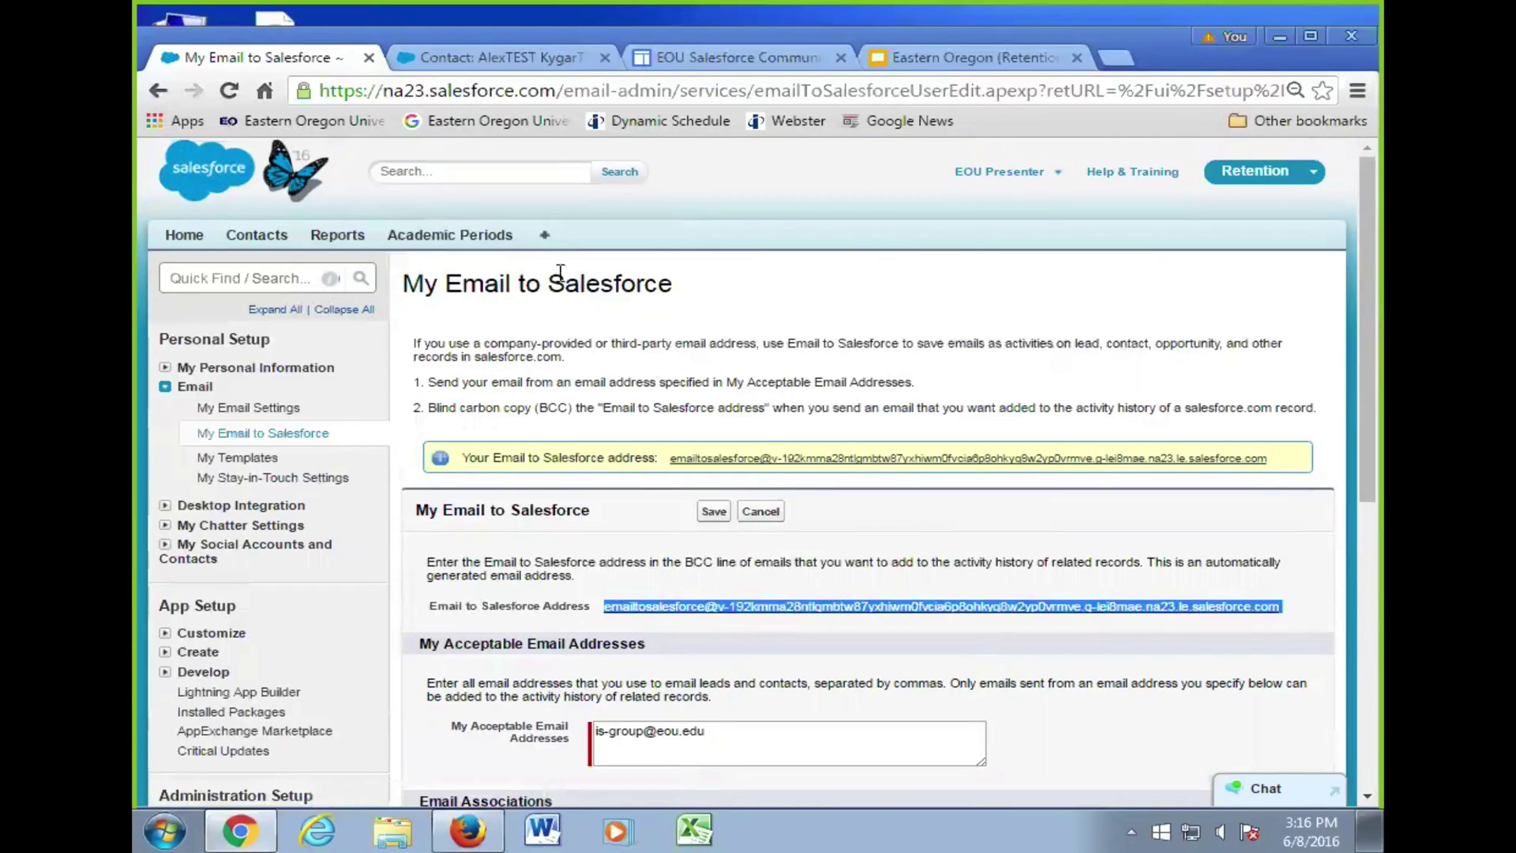
left_click(798, 56)
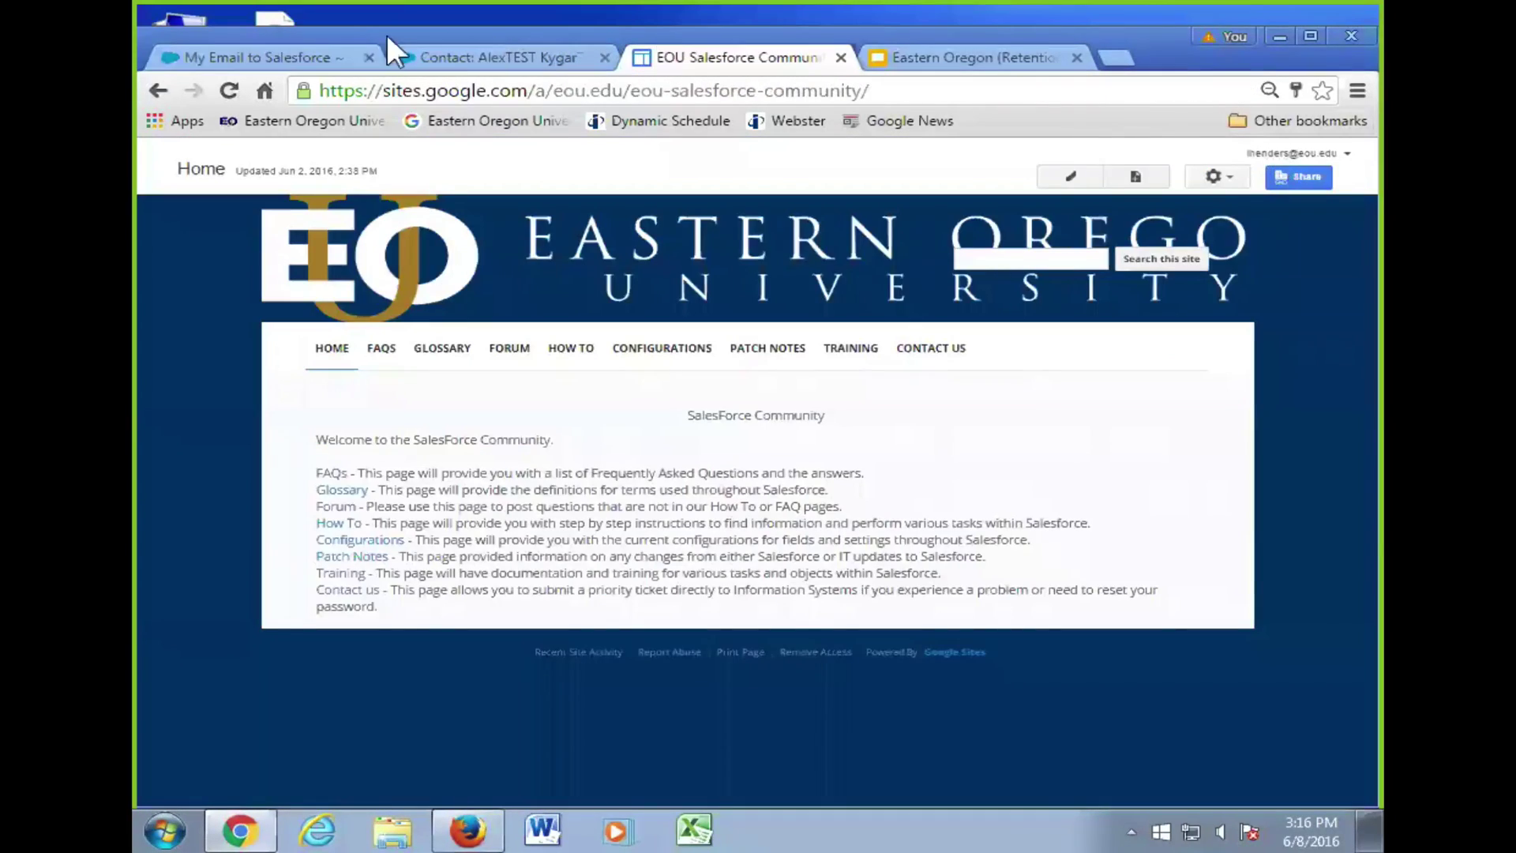
left_click(319, 57)
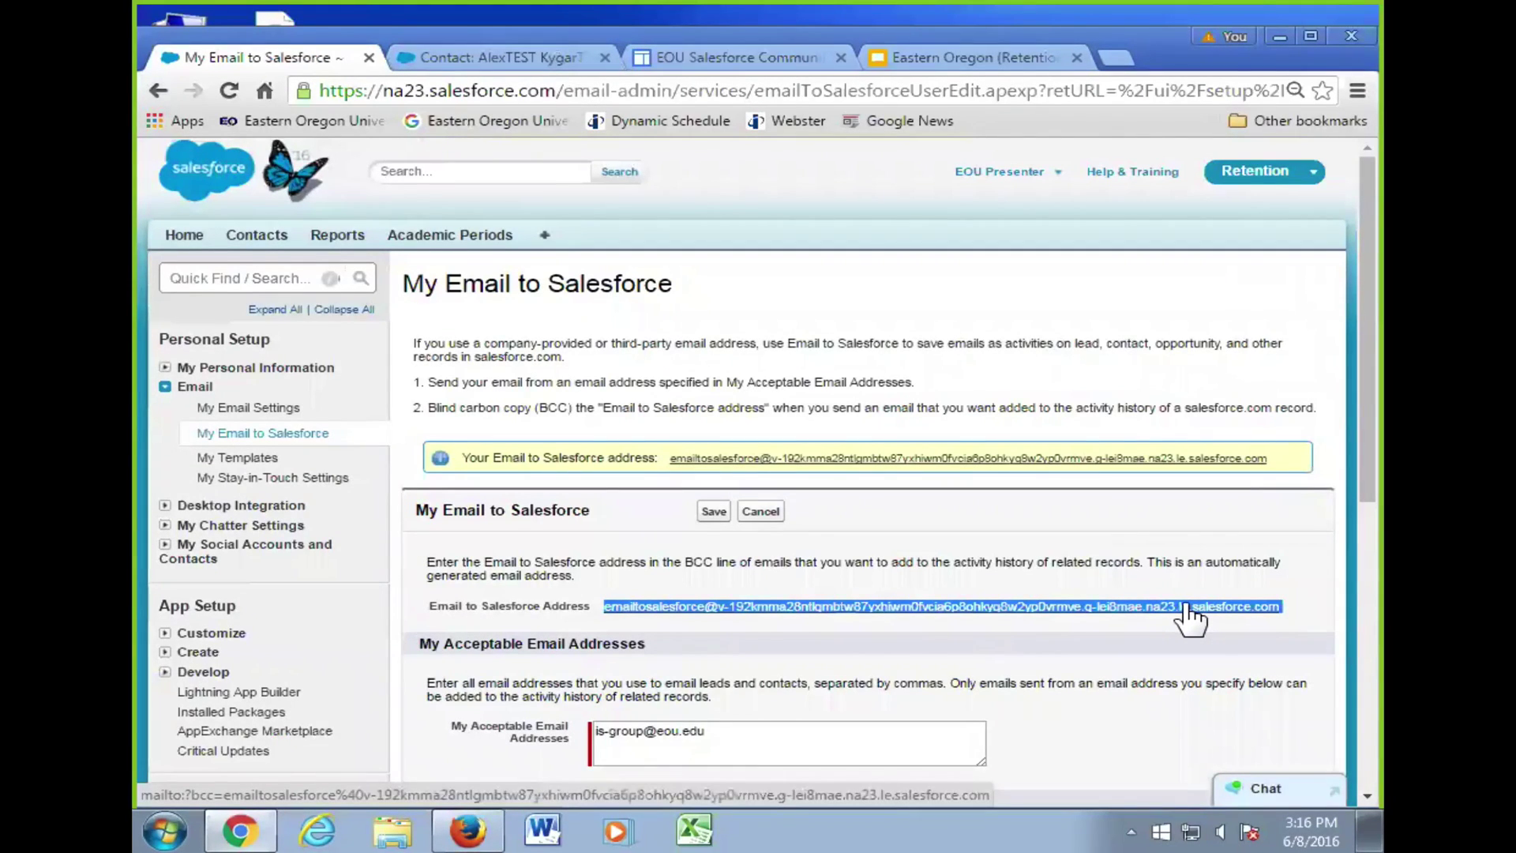
key("ctrl+plus")
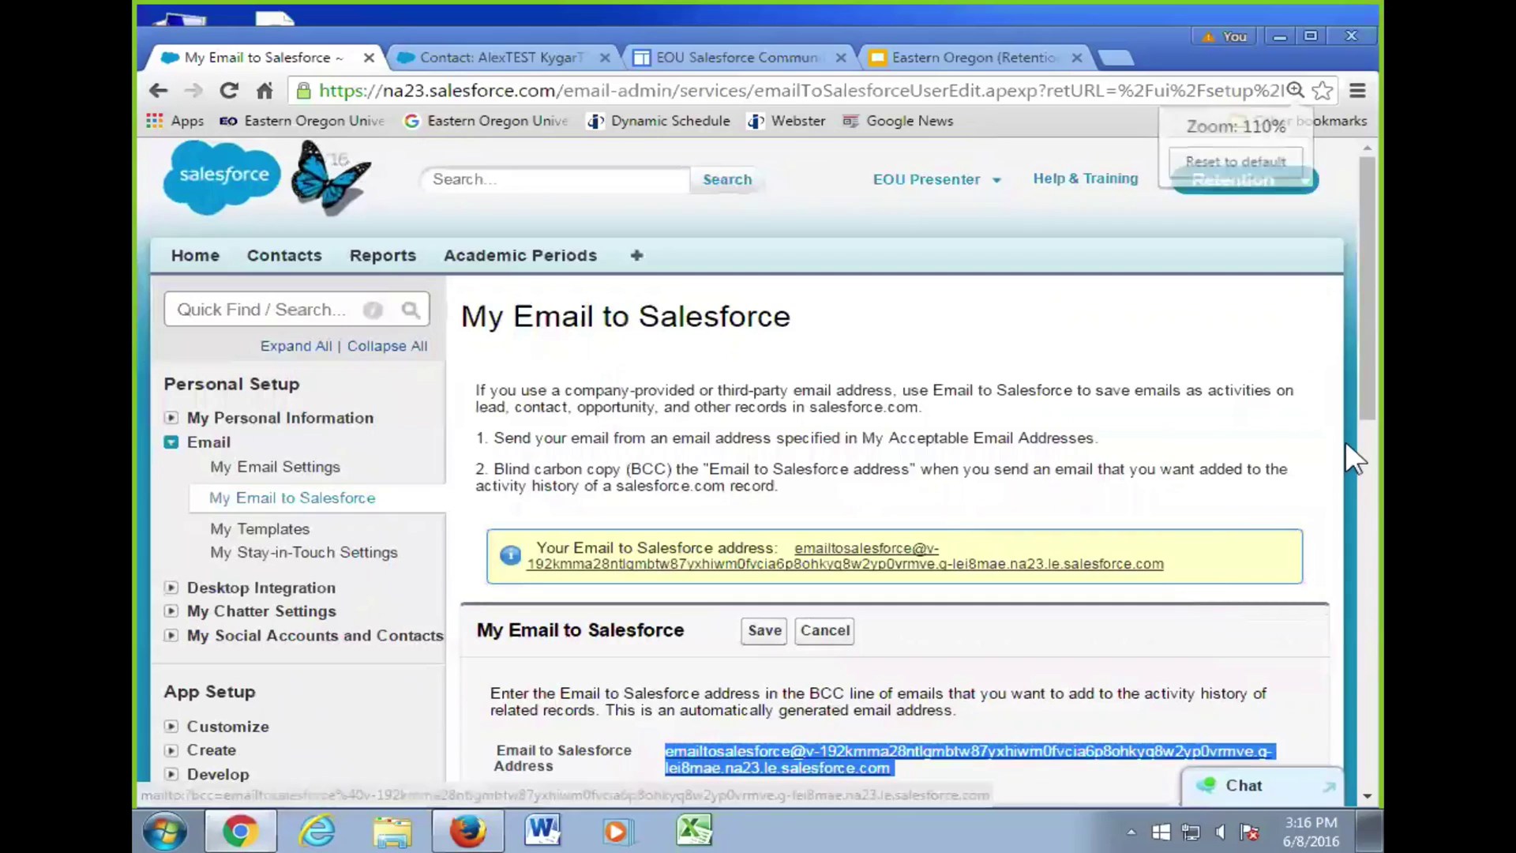
scroll(1346, 443, "down", 3)
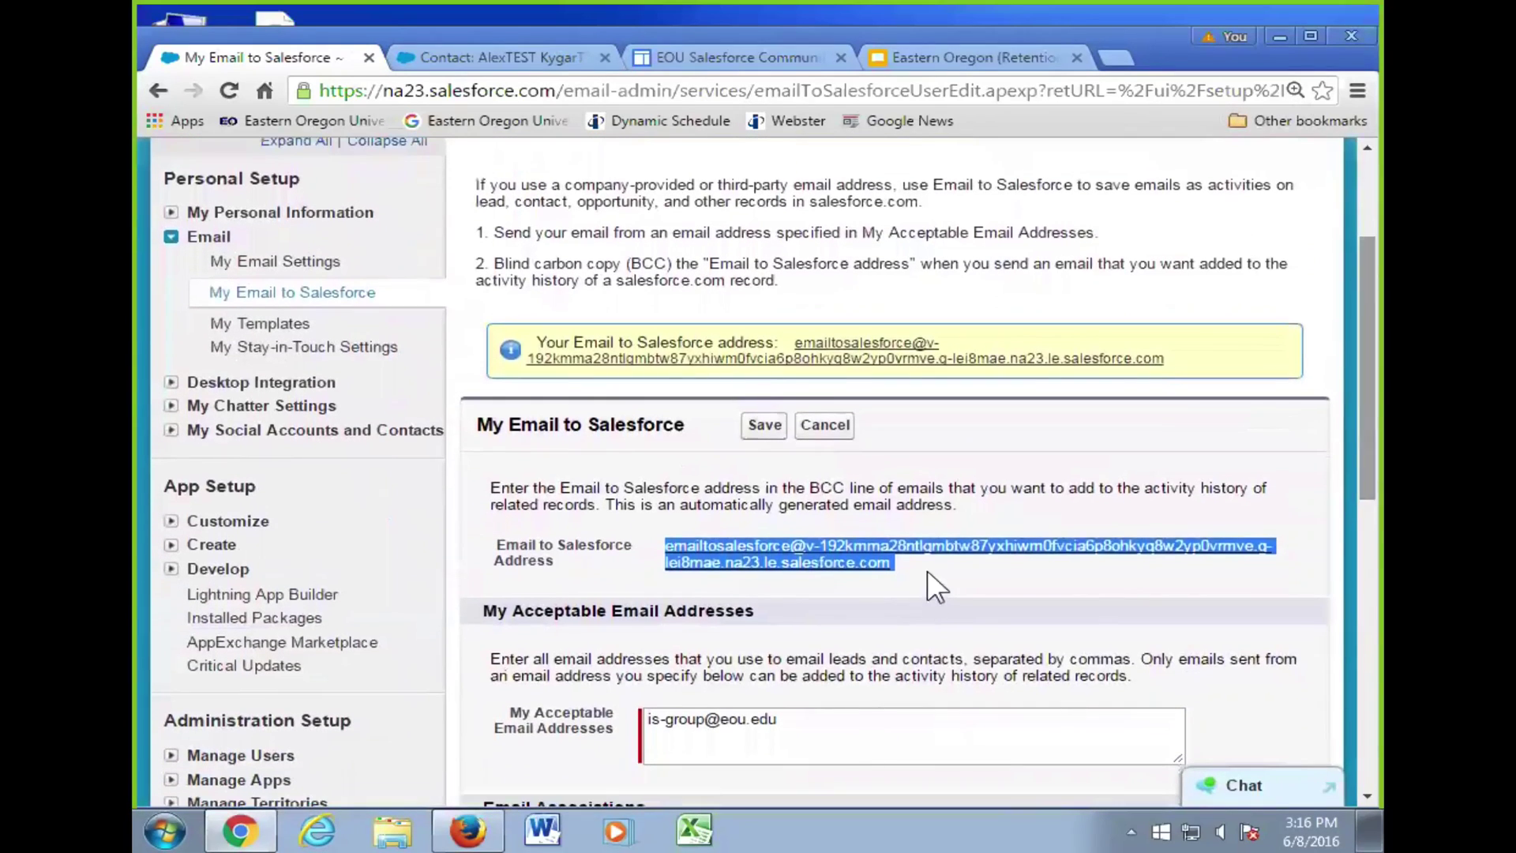
left_click(928, 570)
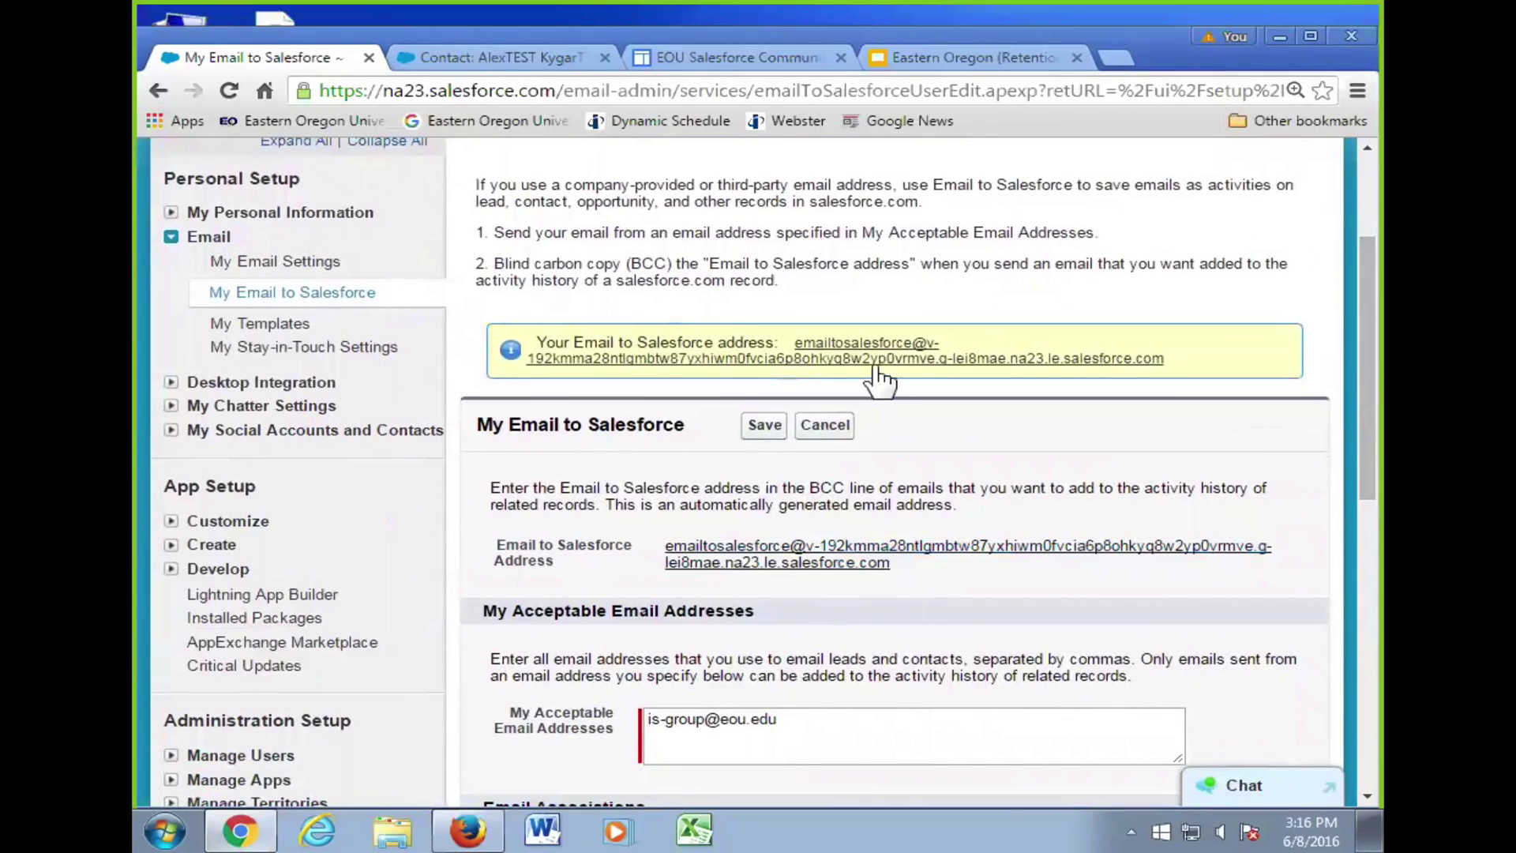
left_click_drag(890, 562, 664, 549)
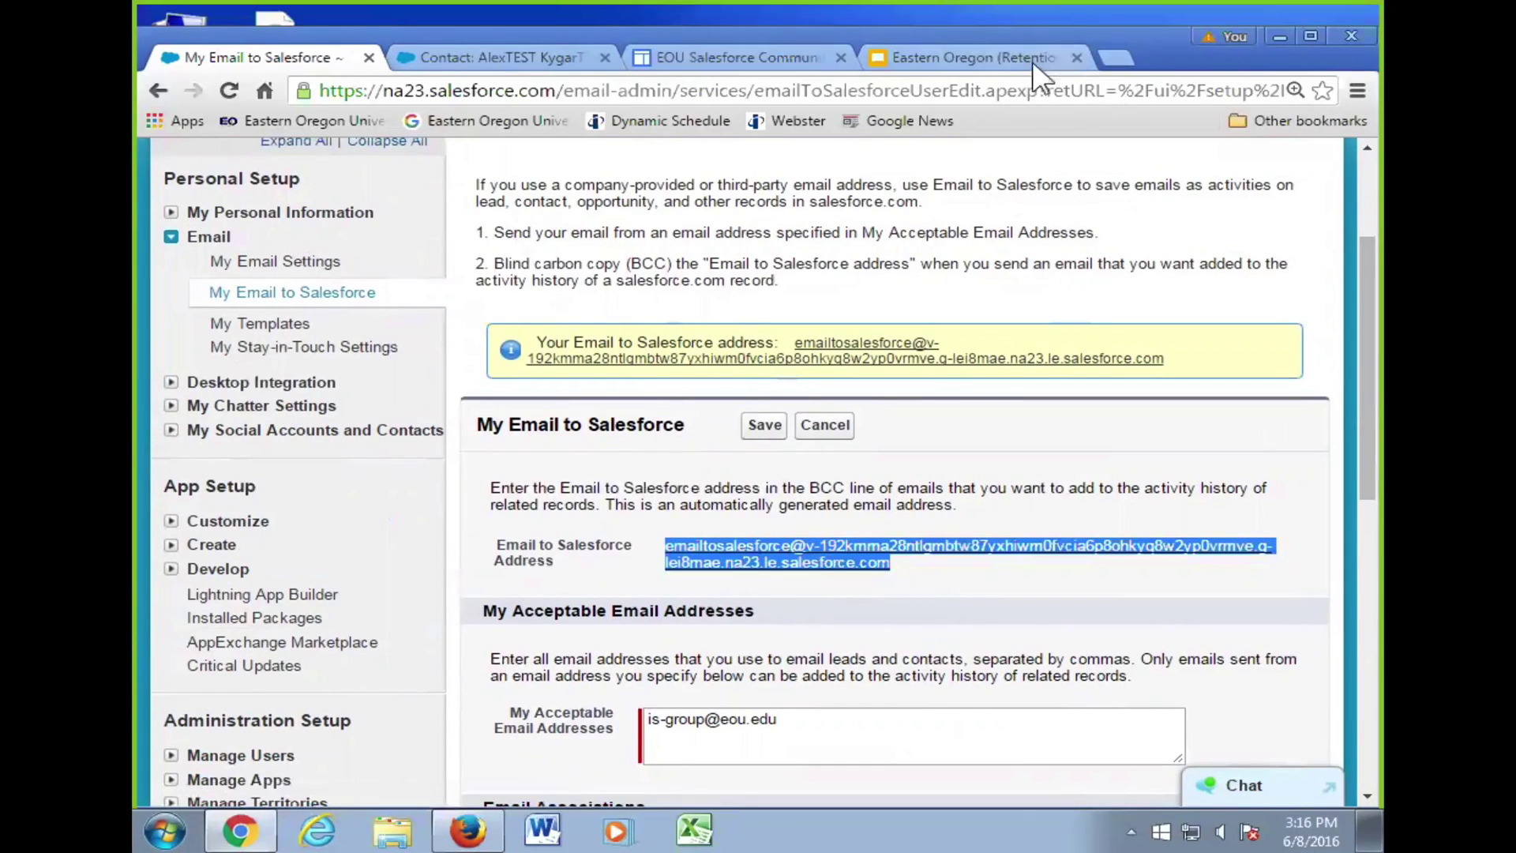
left_click(797, 55)
- Open Gmail from the Google apps menu and start a new message
left_click(1269, 151)
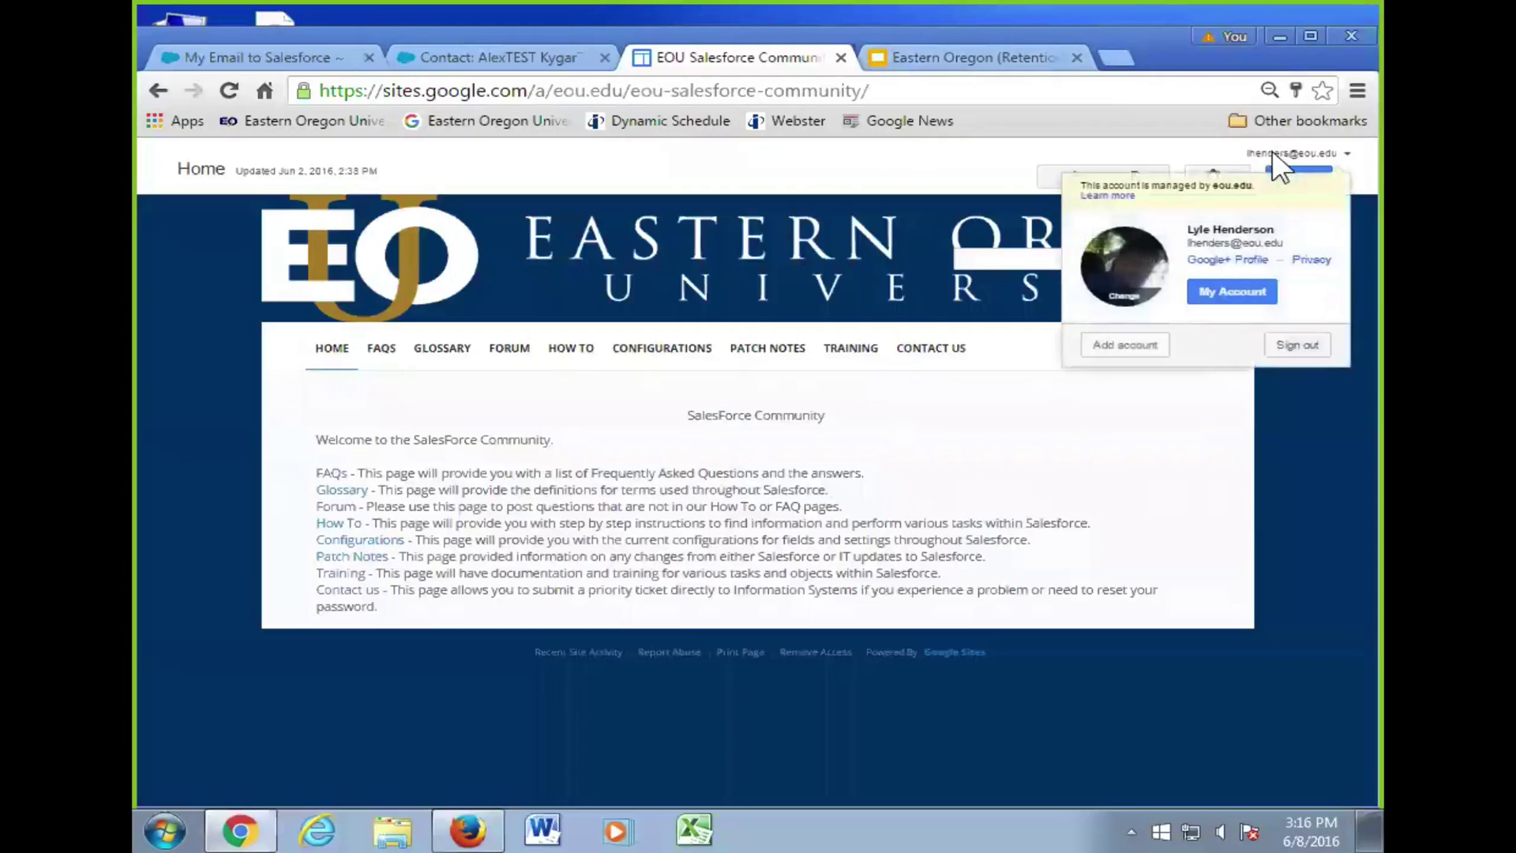
left_click(1227, 259)
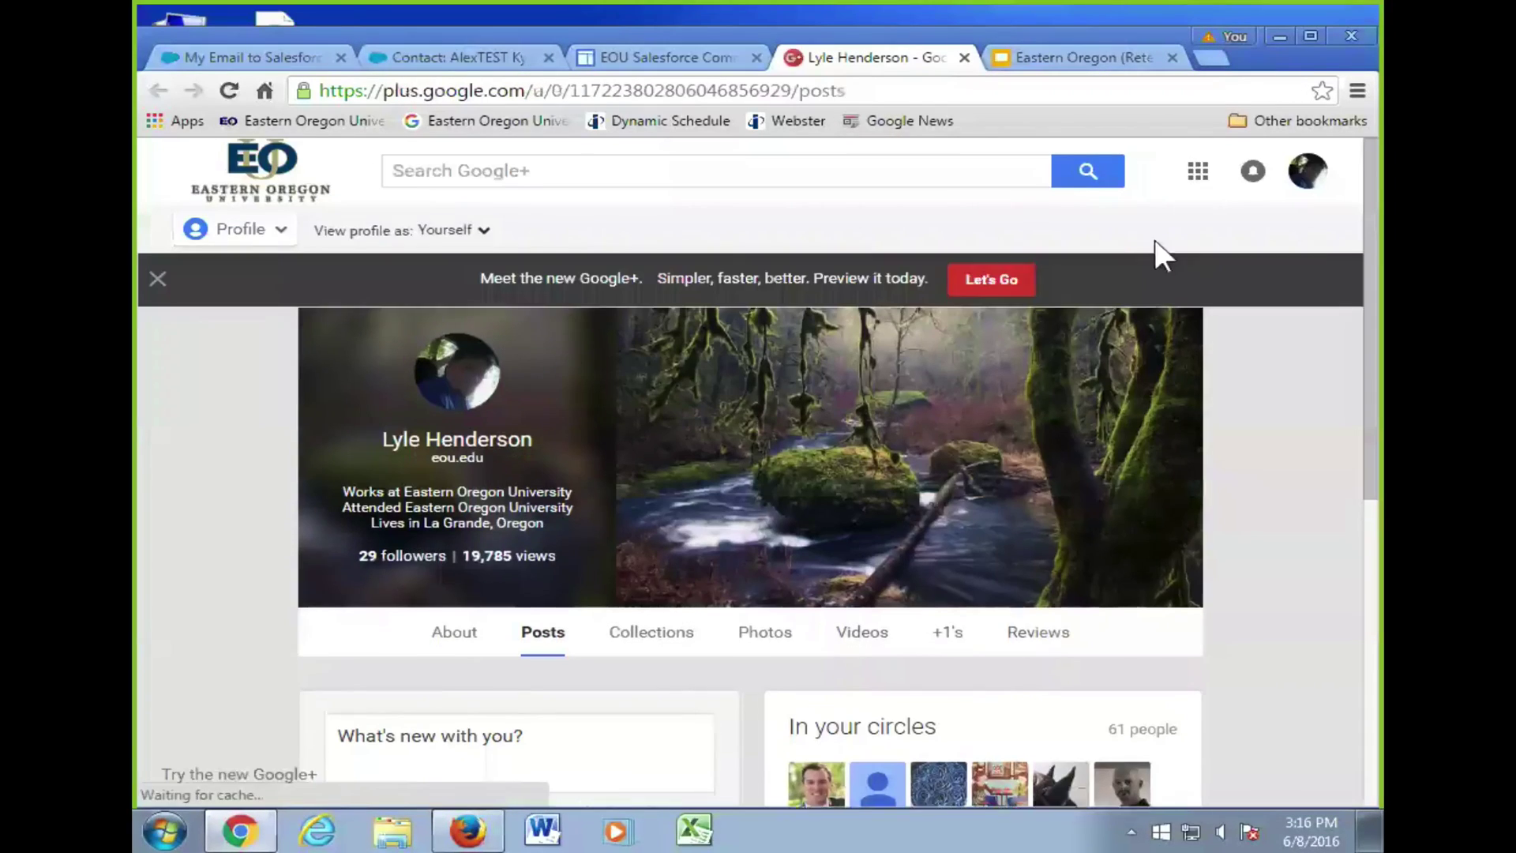
left_click(1198, 171)
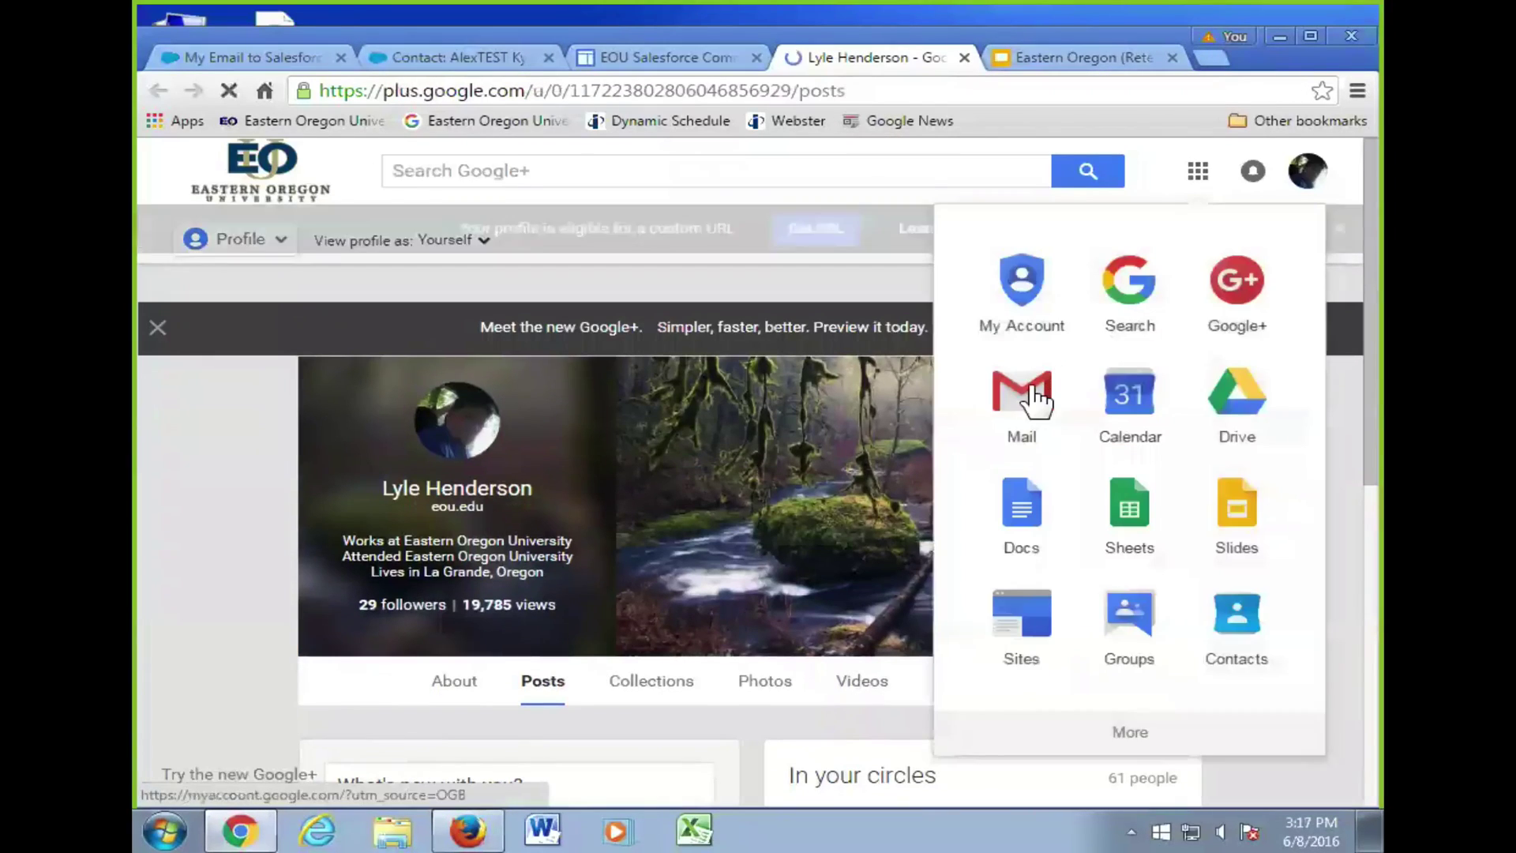
left_click(1032, 389)
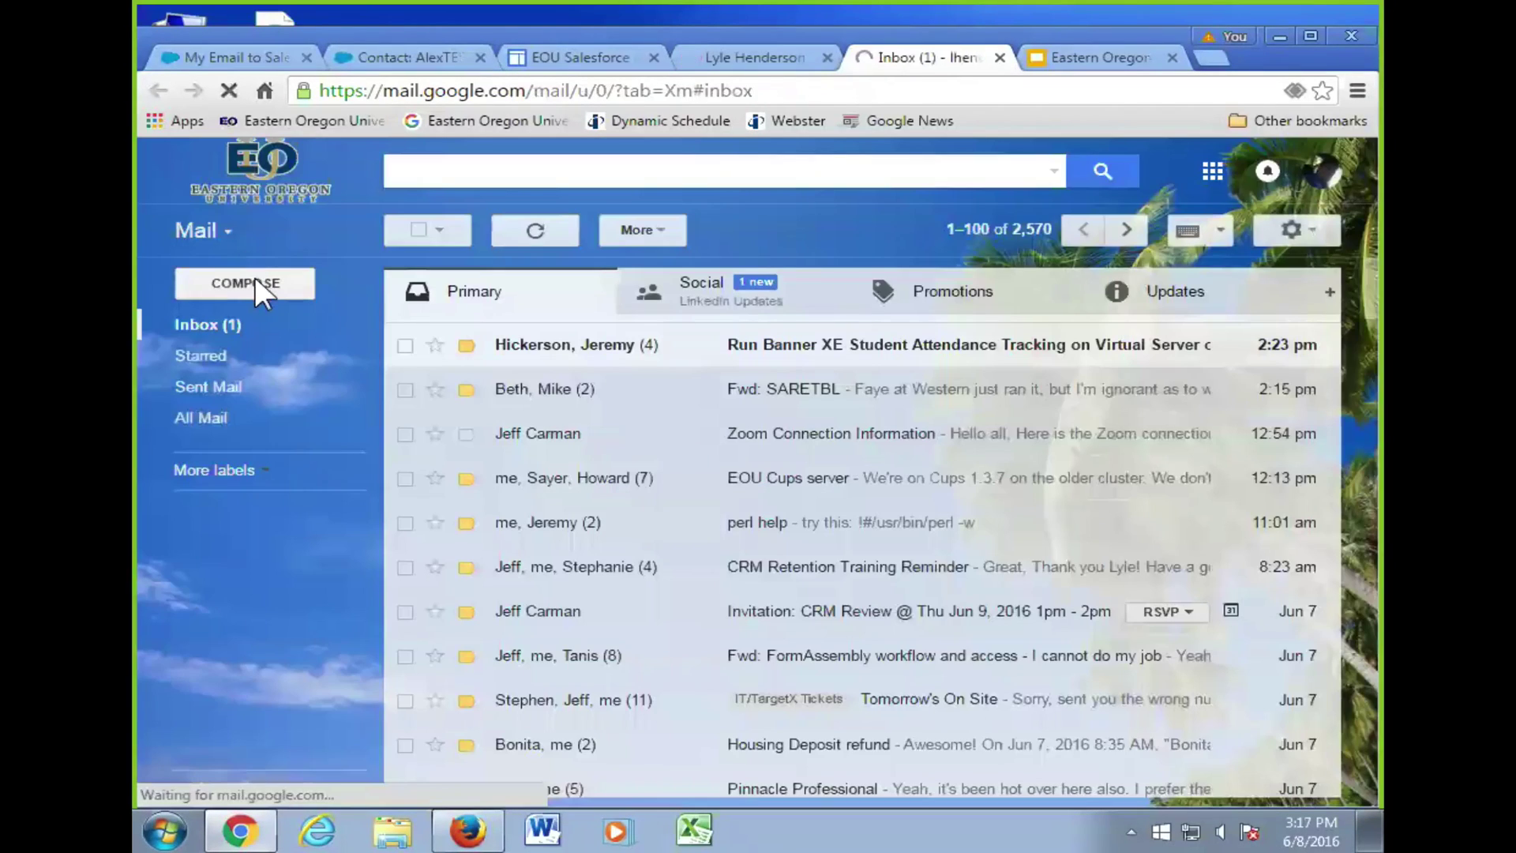
left_click(259, 278)
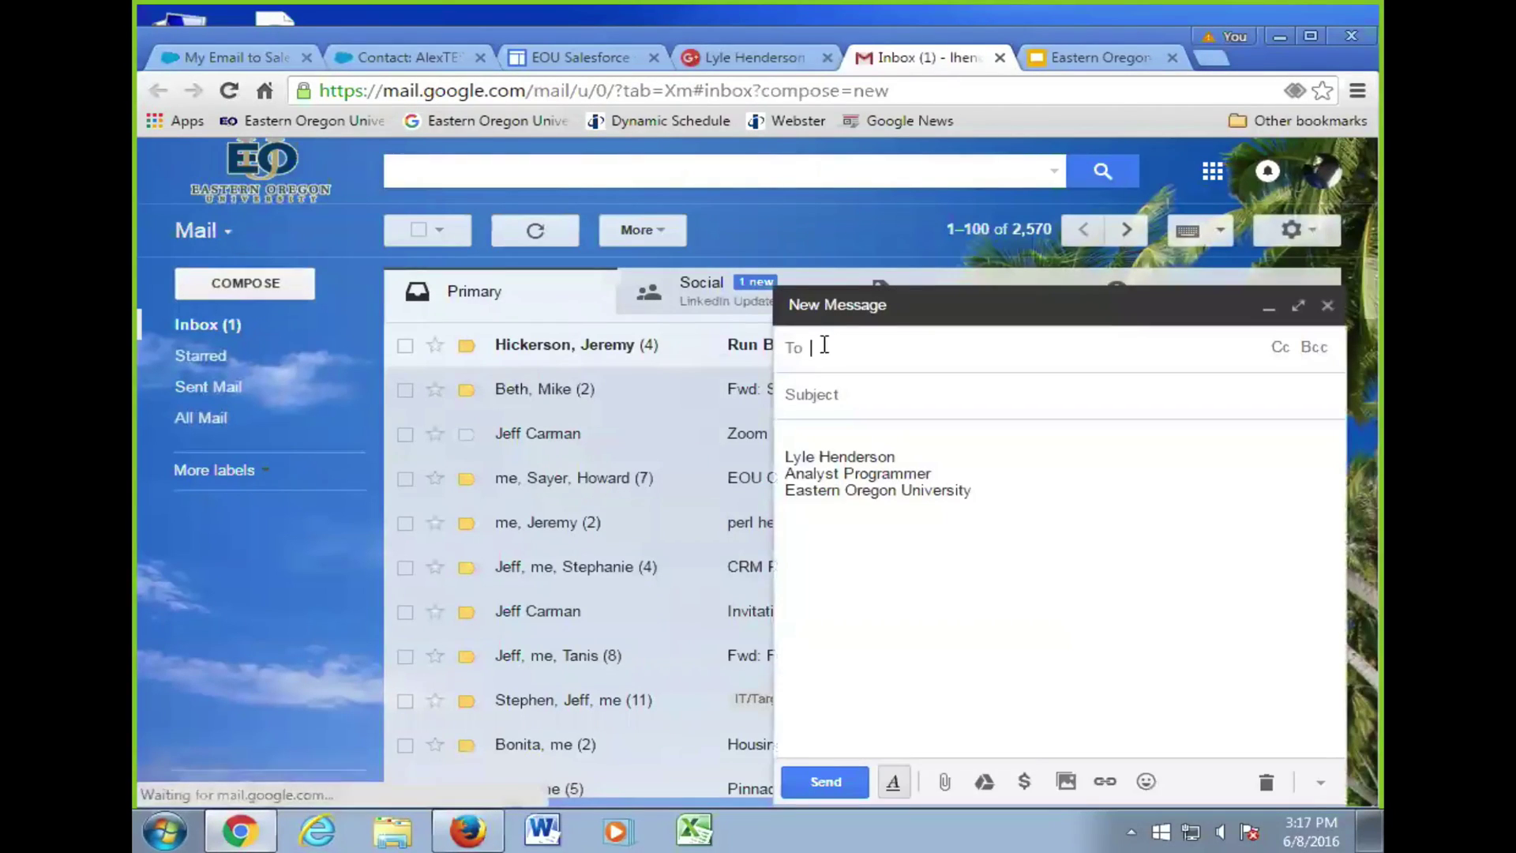
- Send 'This is a test of the BCC' to the colleague with the Email to Salesforce address as BCC
type("je")
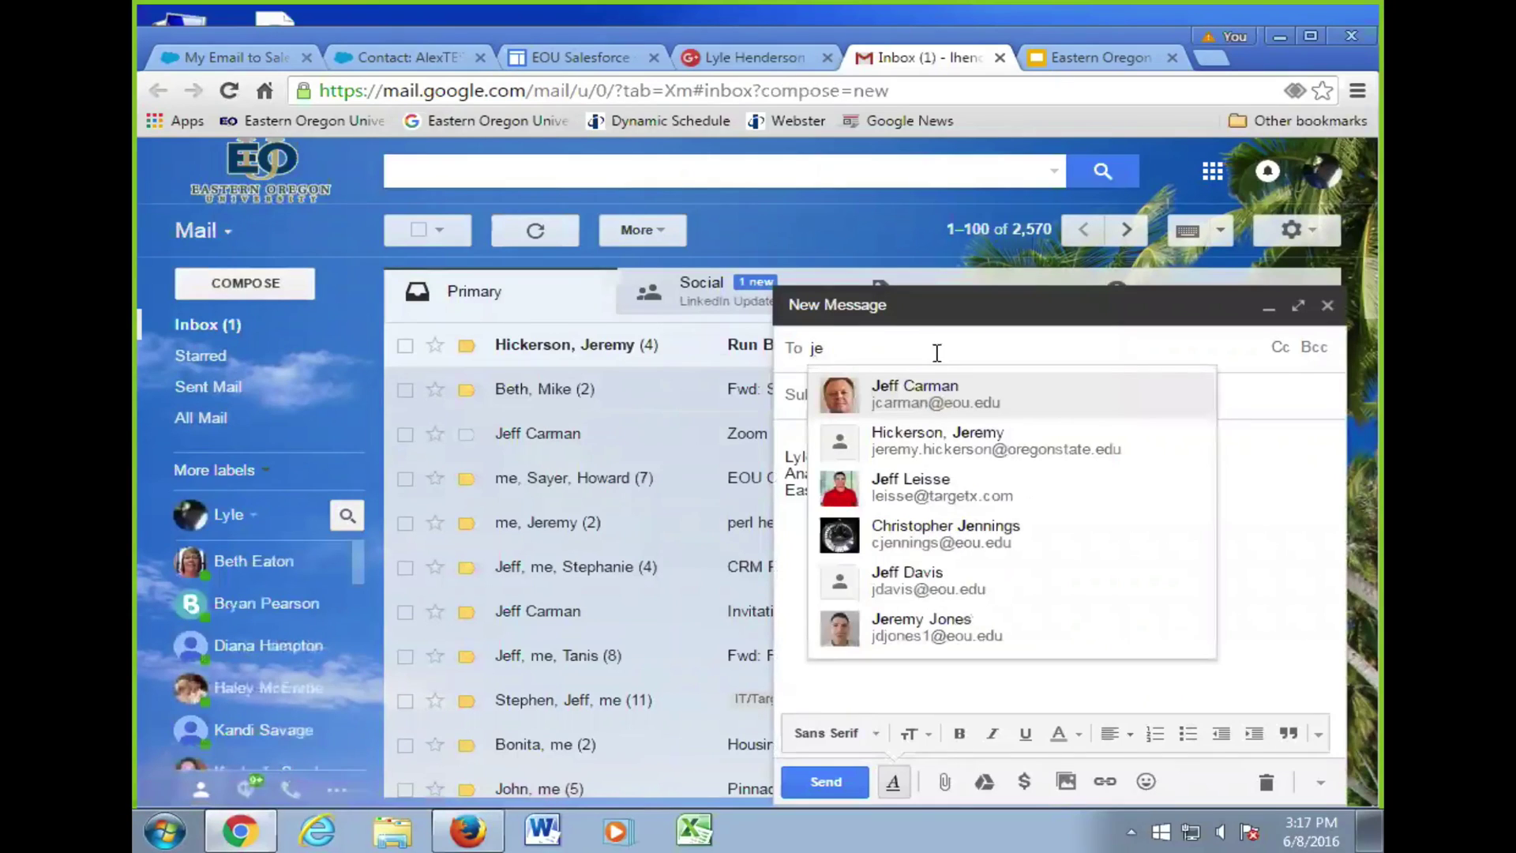
left_click(928, 395)
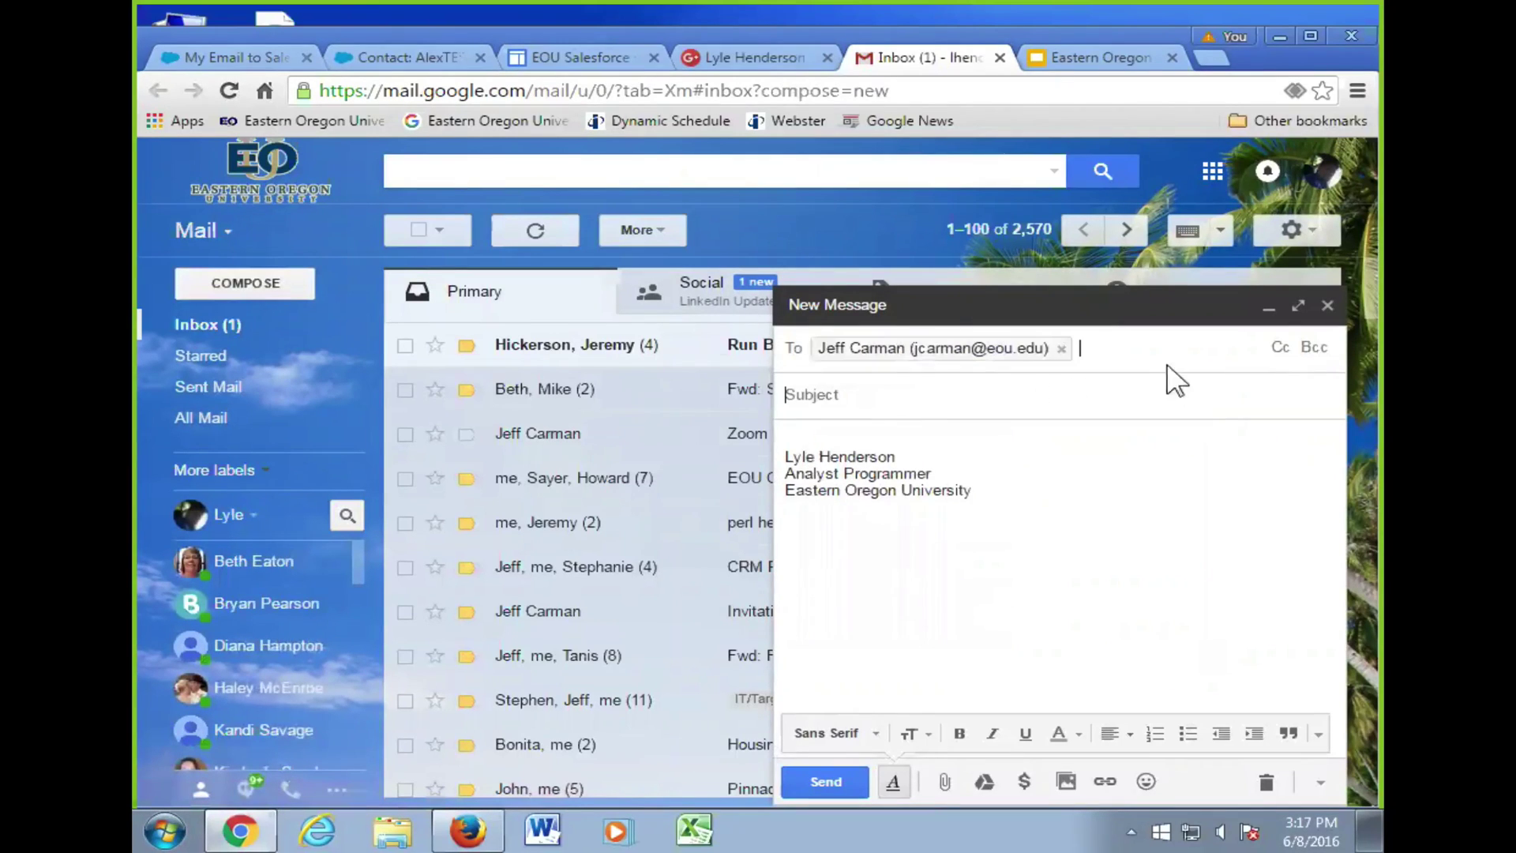
left_click(1314, 347)
key("ctrl+v")
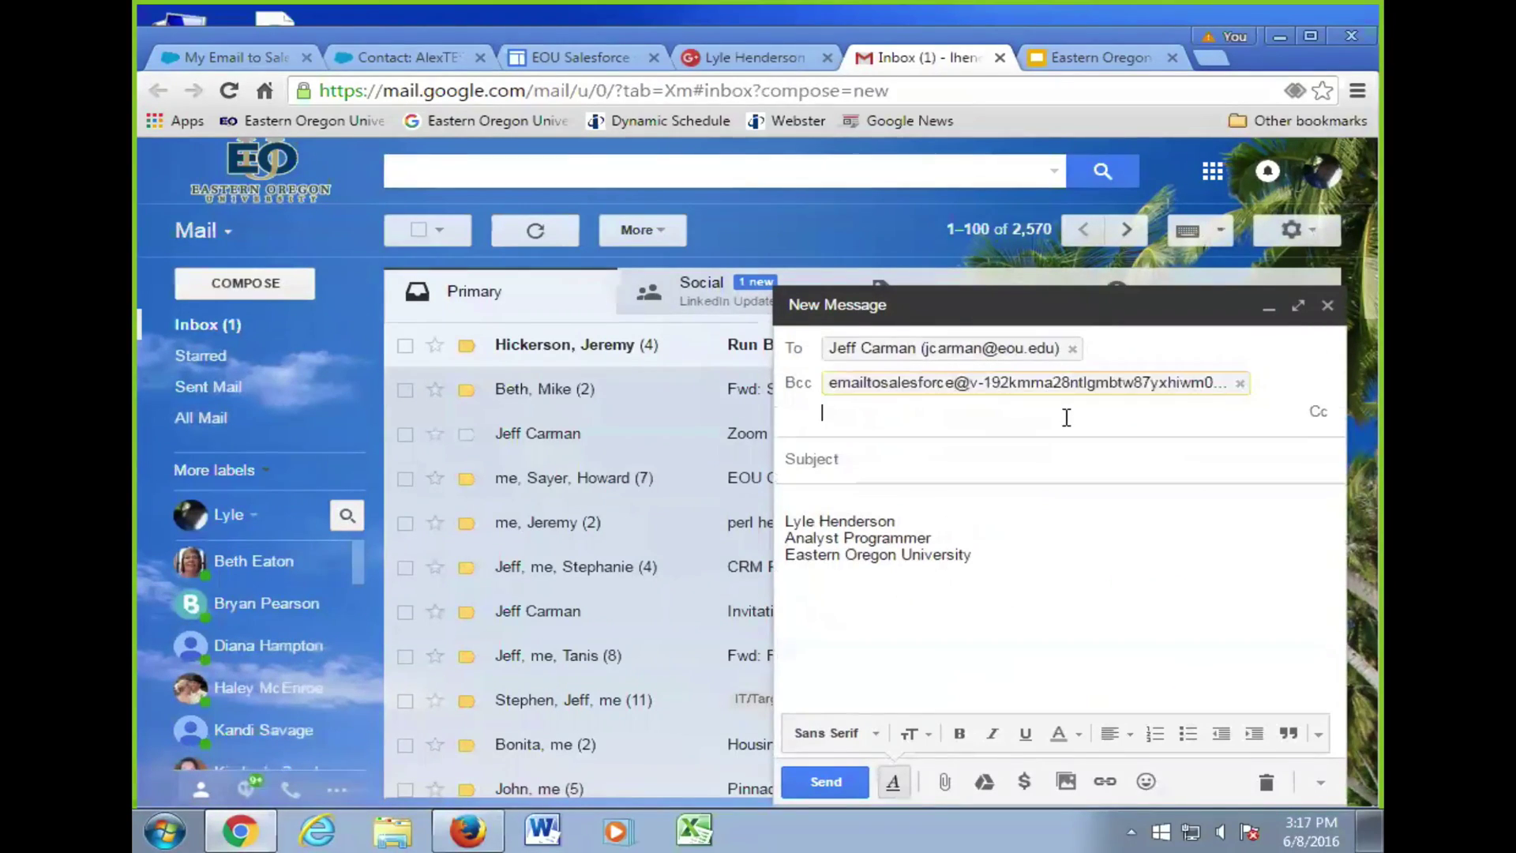
left_click(900, 458)
type("Th")
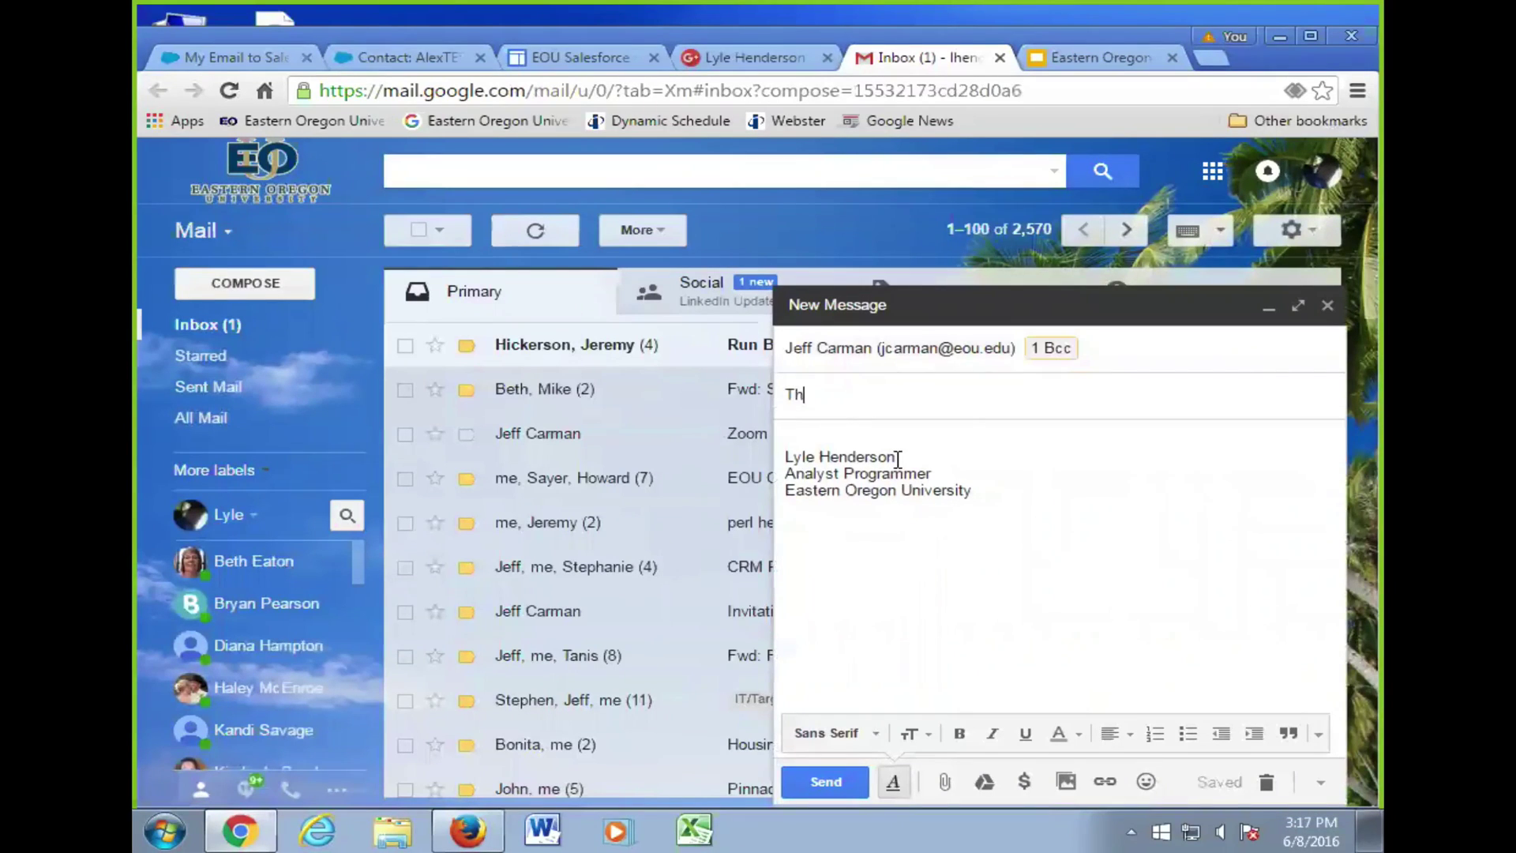
type("is is a test of ")
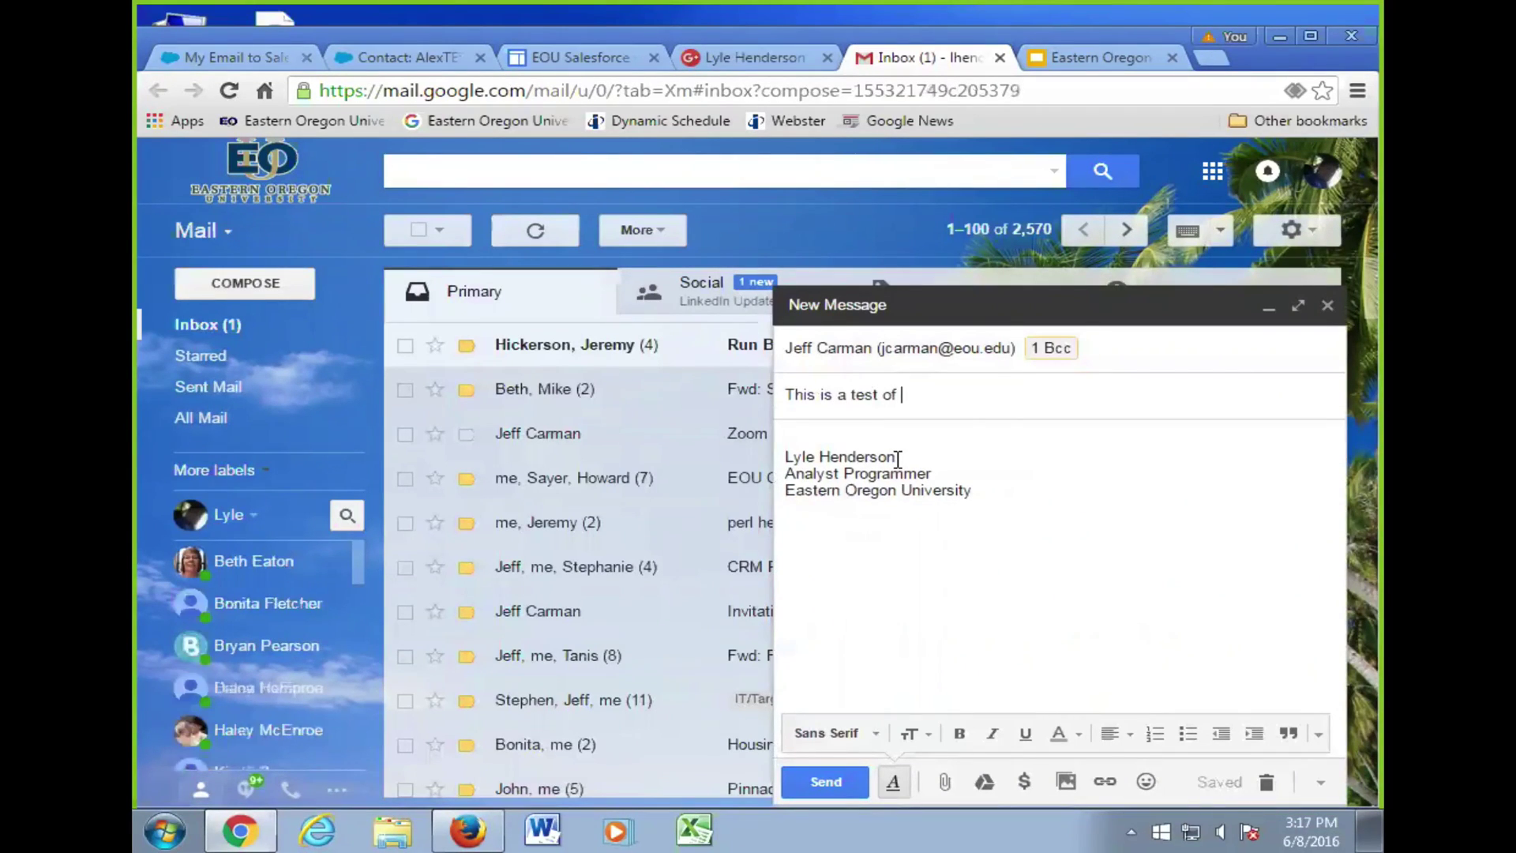
type("the BCC")
left_click(908, 436)
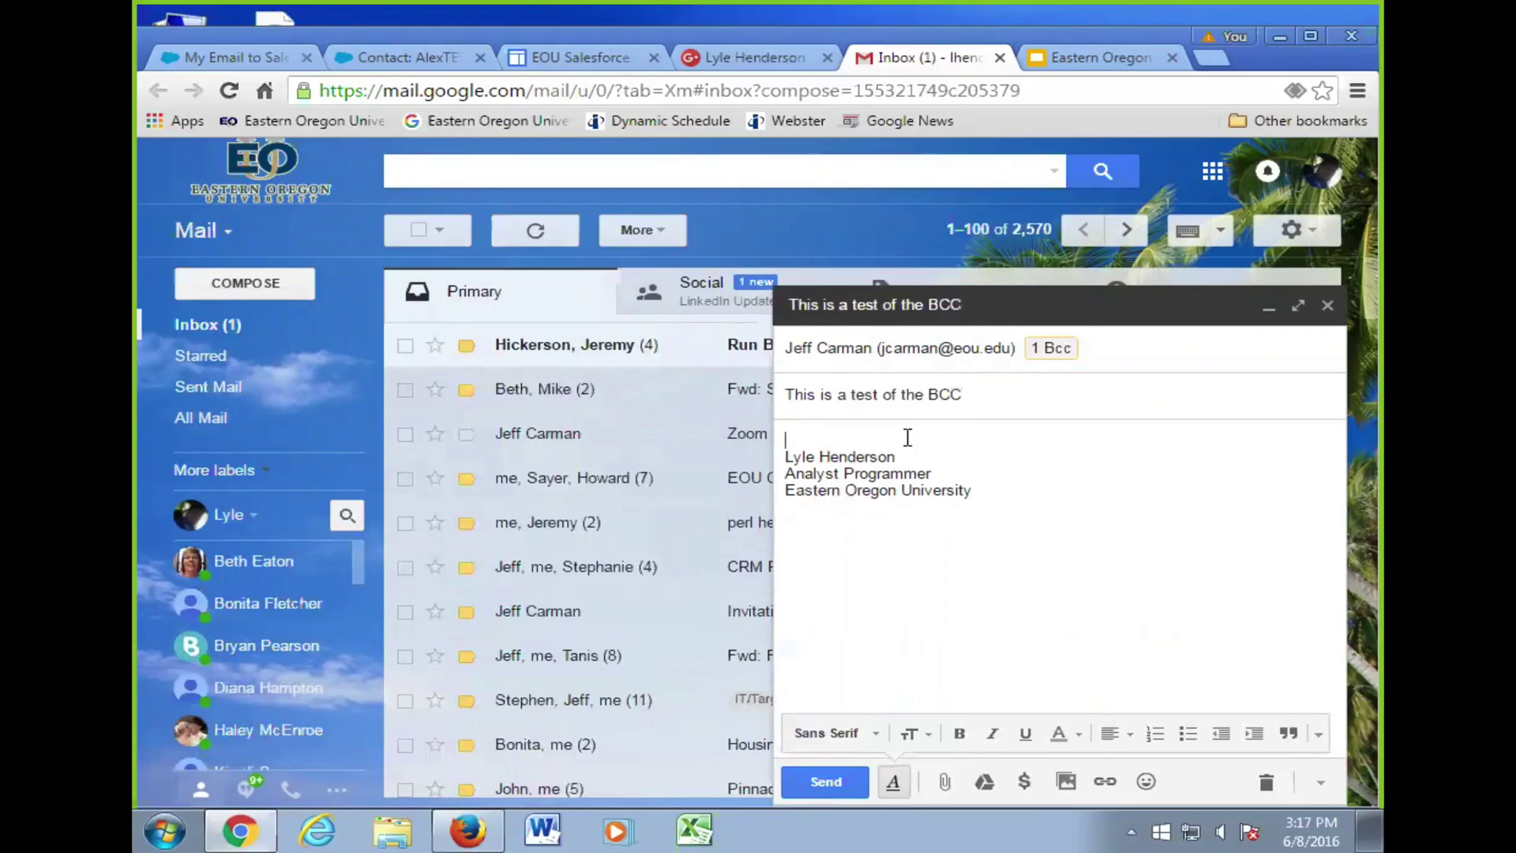
left_click(829, 775)
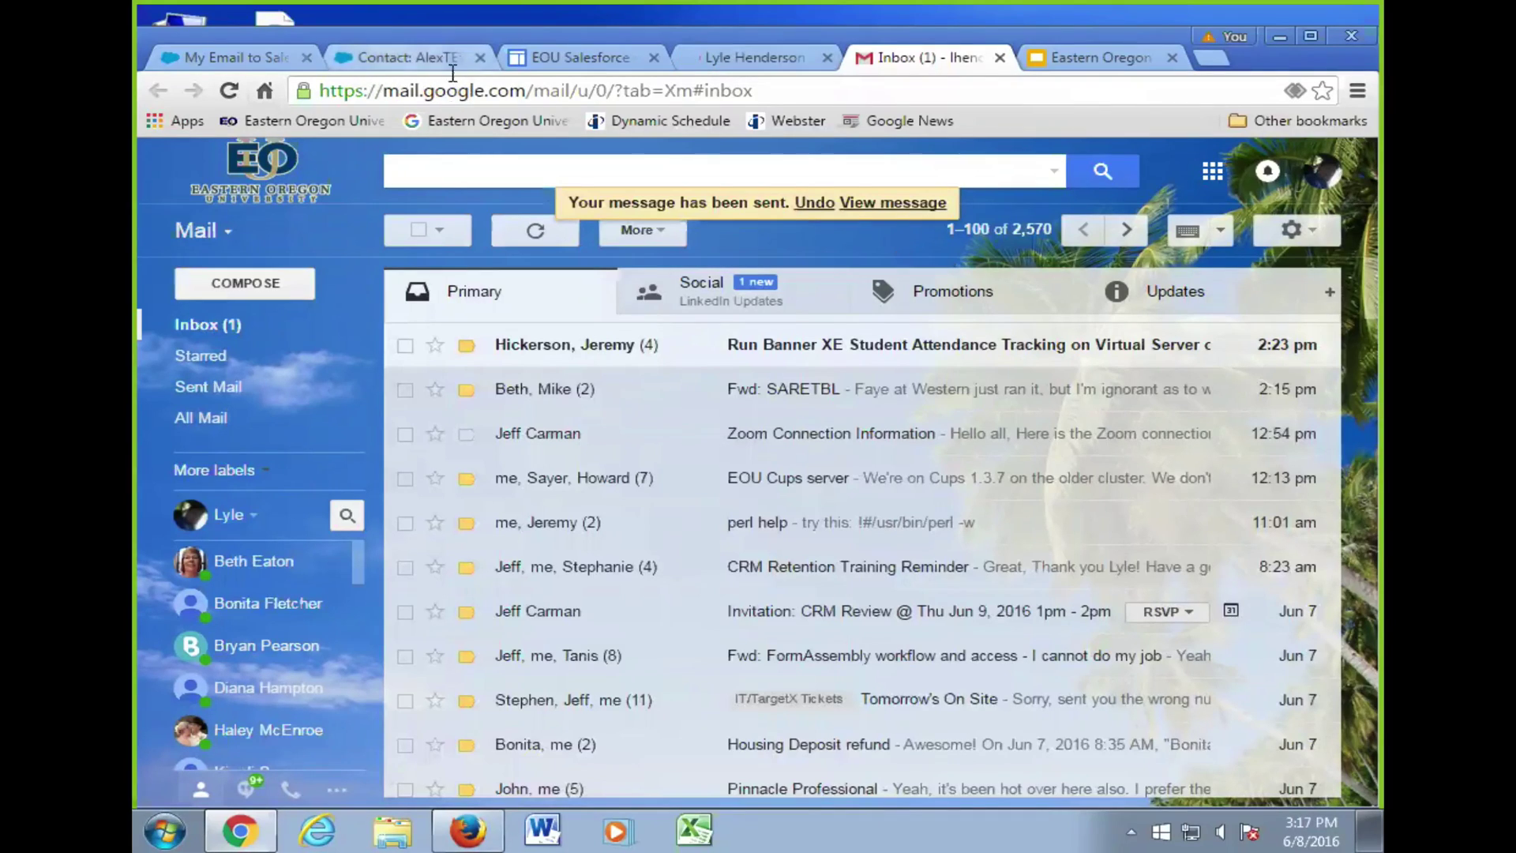
left_click(430, 54)
scroll(425, 211, "up", 10)
- Search for the recipient's contact record, jump to its Activity History, and reload the page
scroll(430, 210, "up", 10)
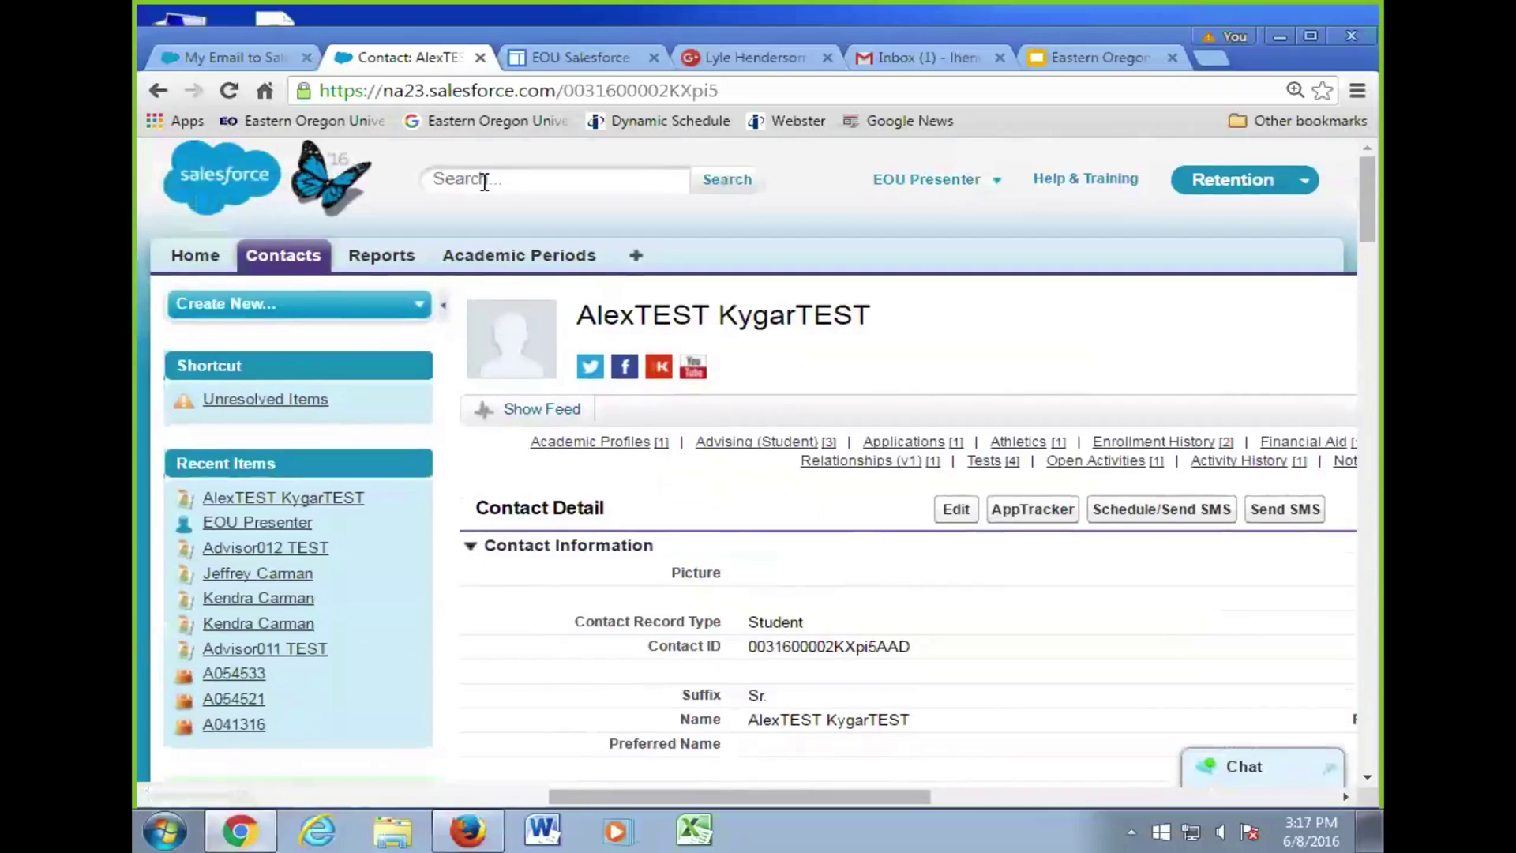
left_click(484, 180)
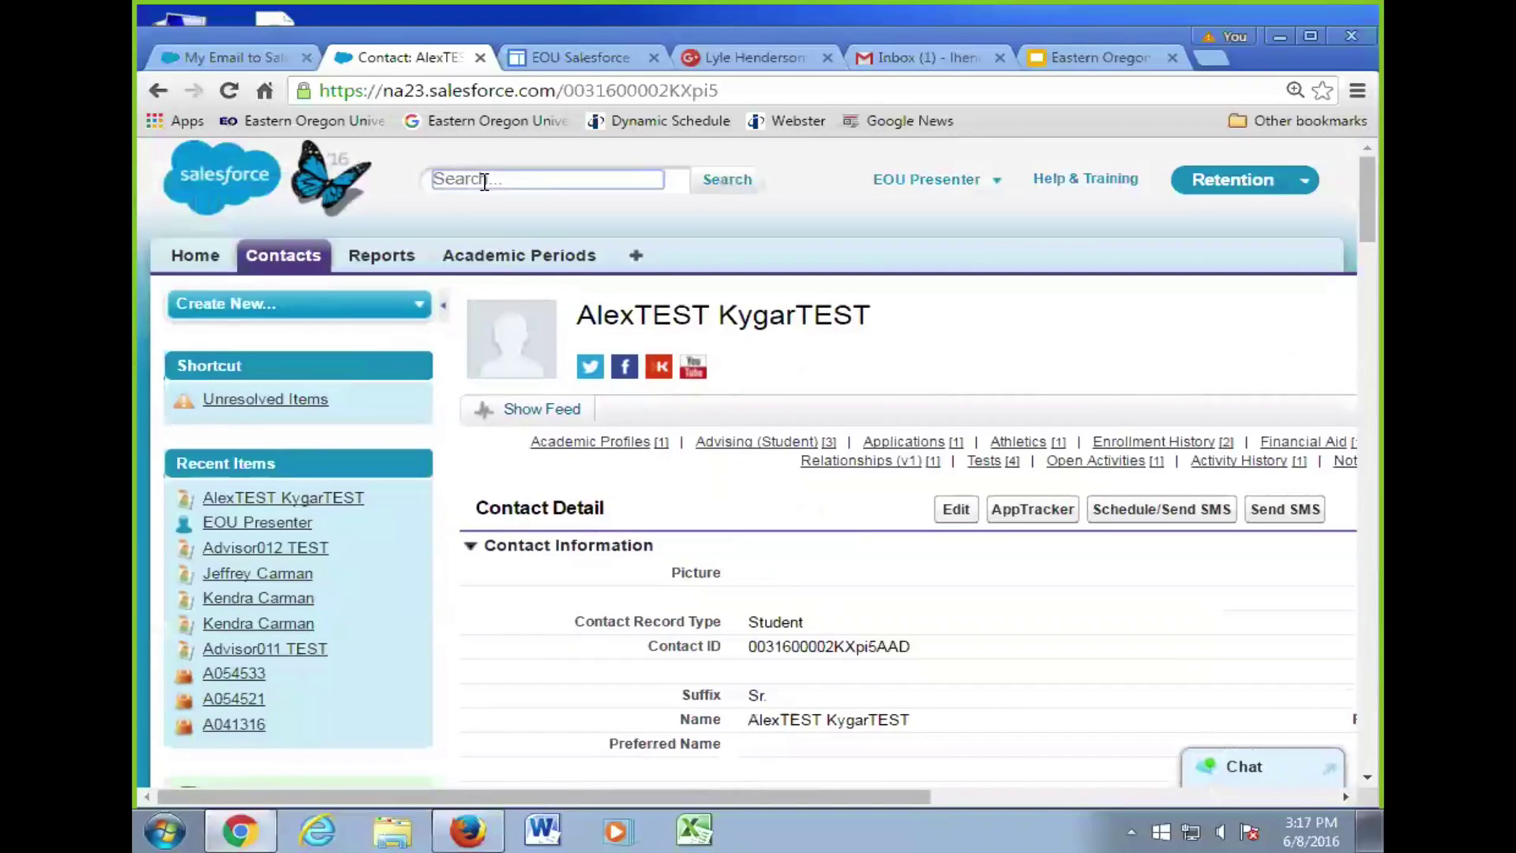
type("je")
left_click(525, 232)
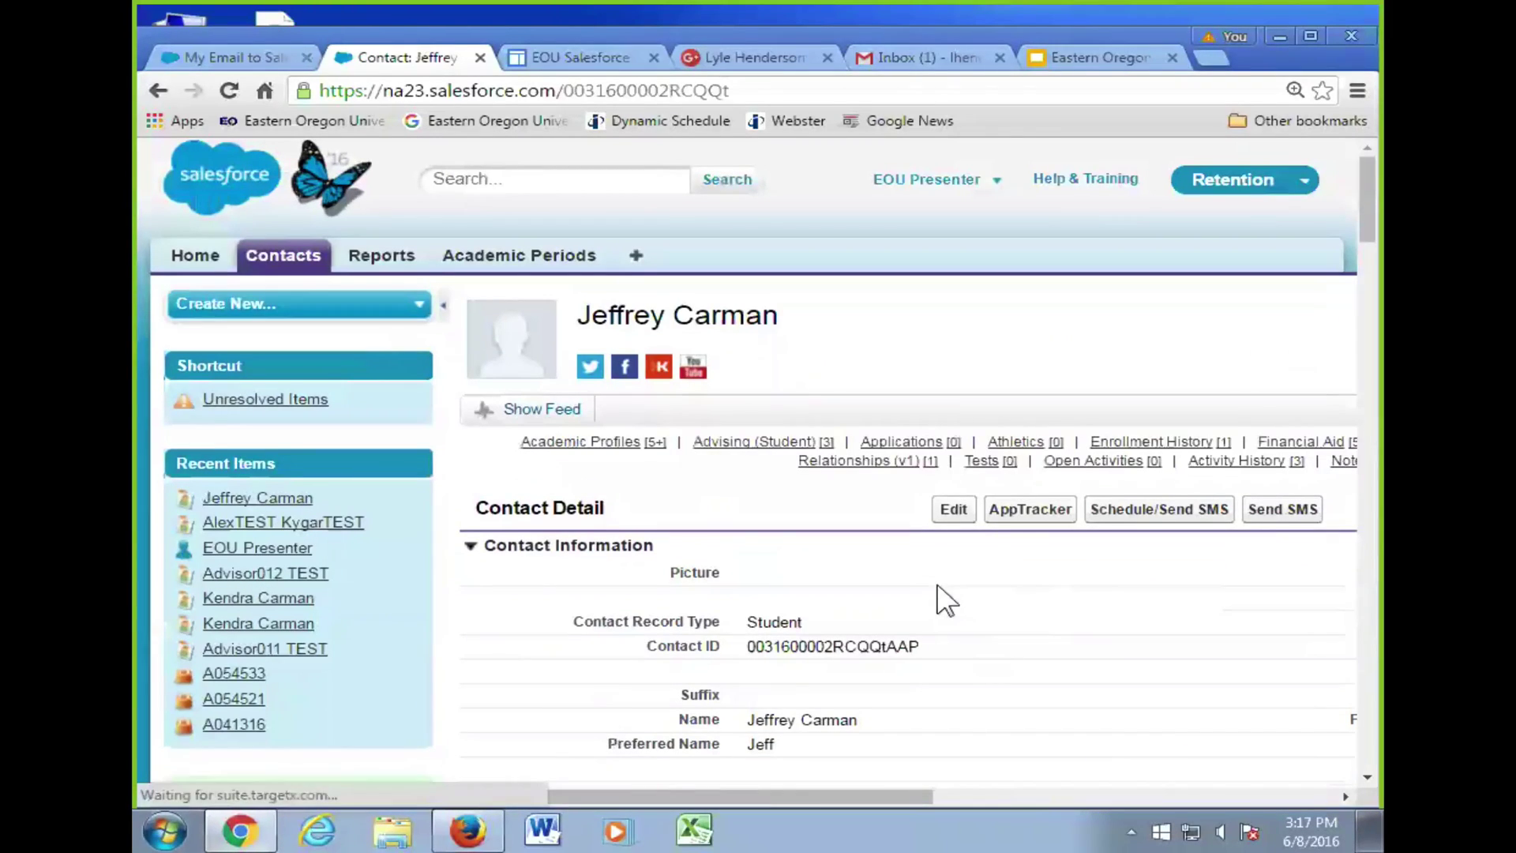
scroll(947, 679, "down", 2)
left_click_drag(879, 790, 1143, 734)
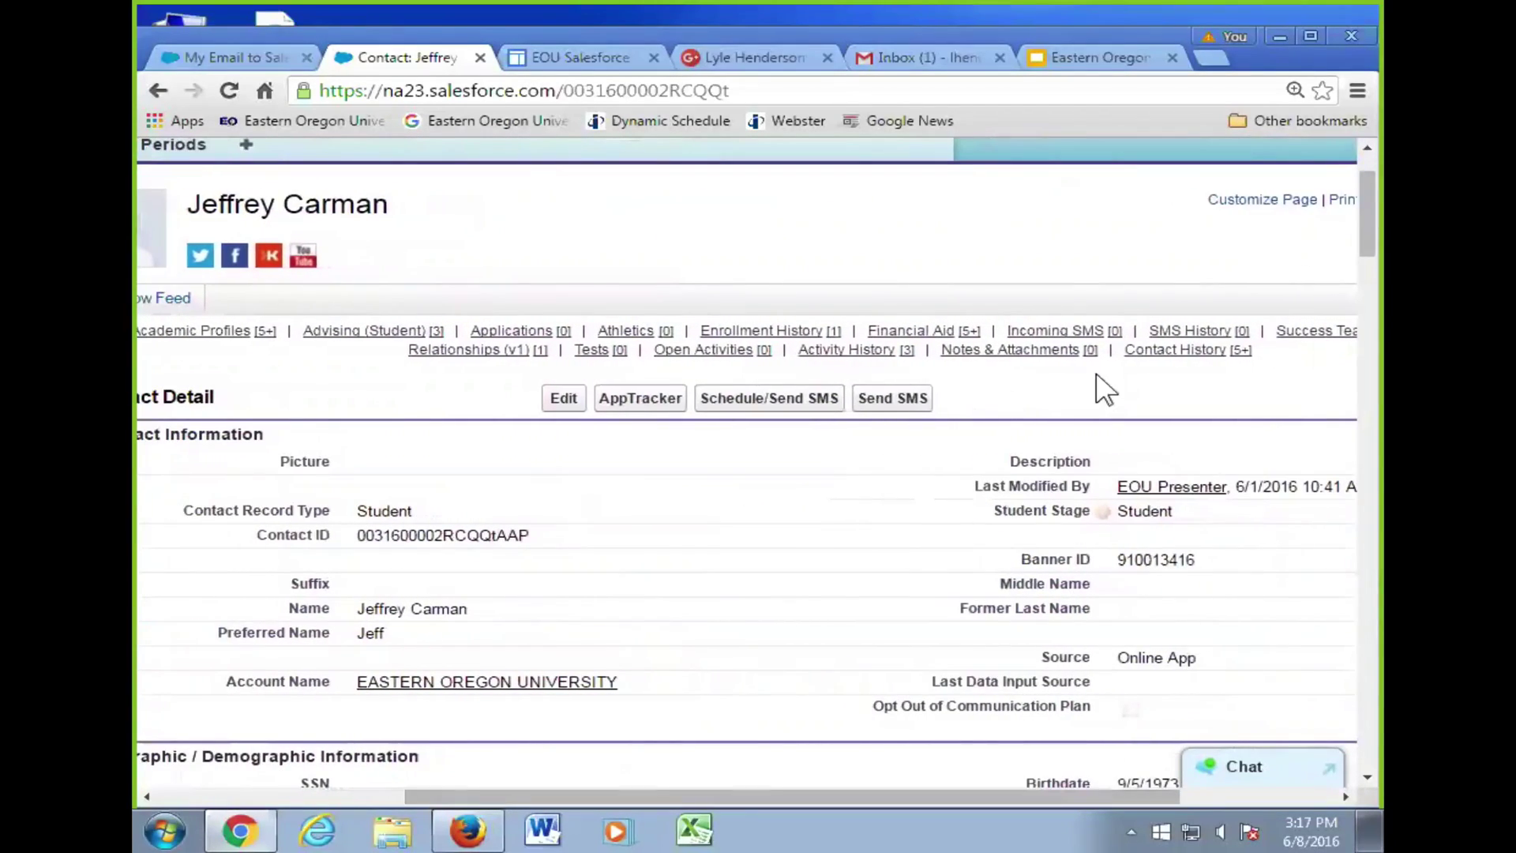
left_click(895, 352)
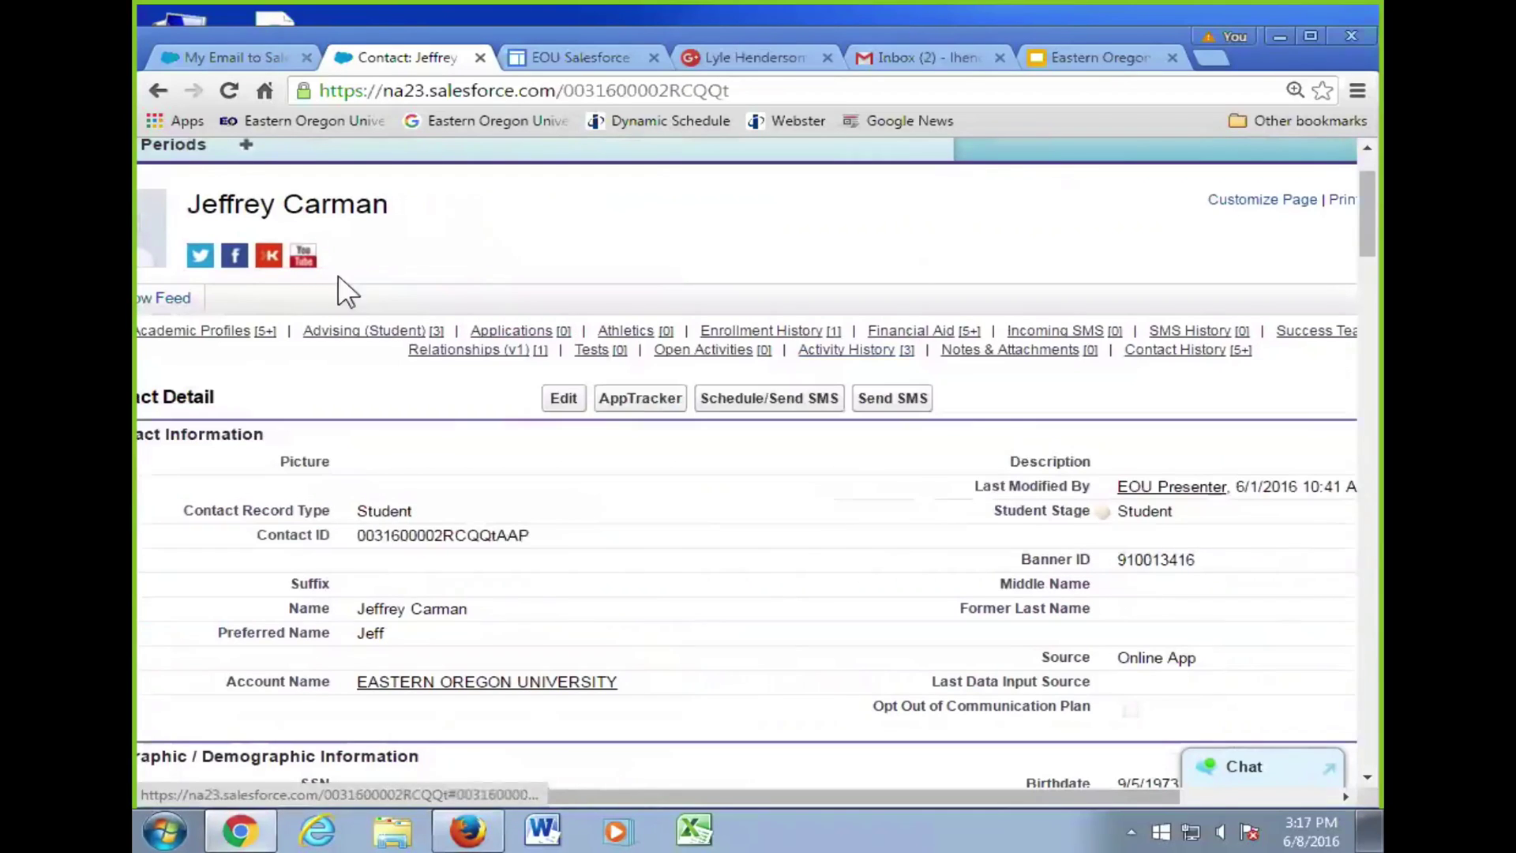
scroll(363, 248, "up", 1)
left_click(229, 90)
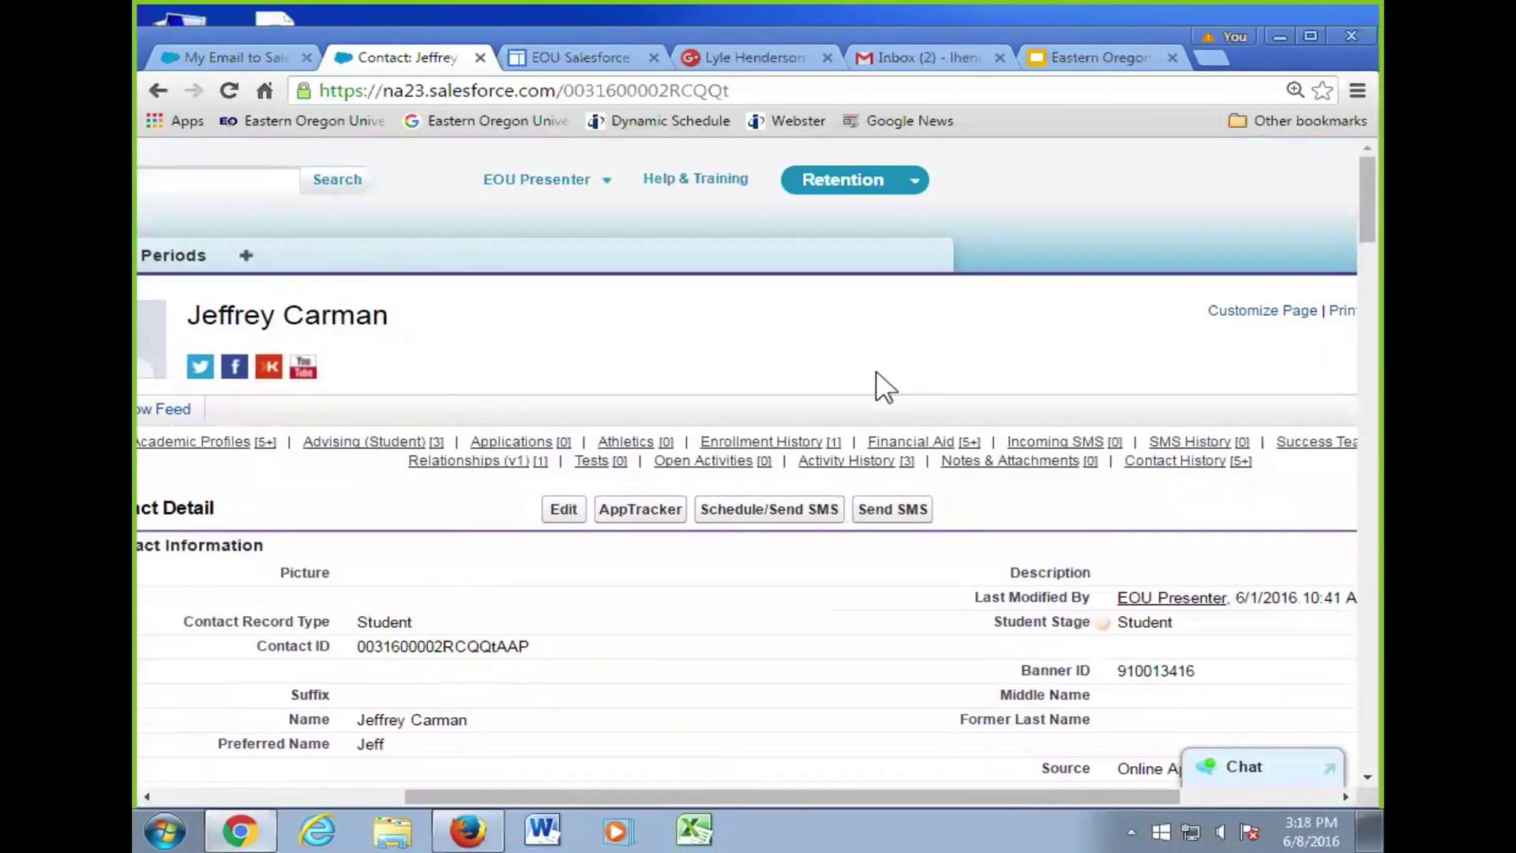
- Open a copy of the contact in a new tab and adjust the page zoom to see more sections
middle_click(1173, 462)
scroll(1173, 462, "down", 20)
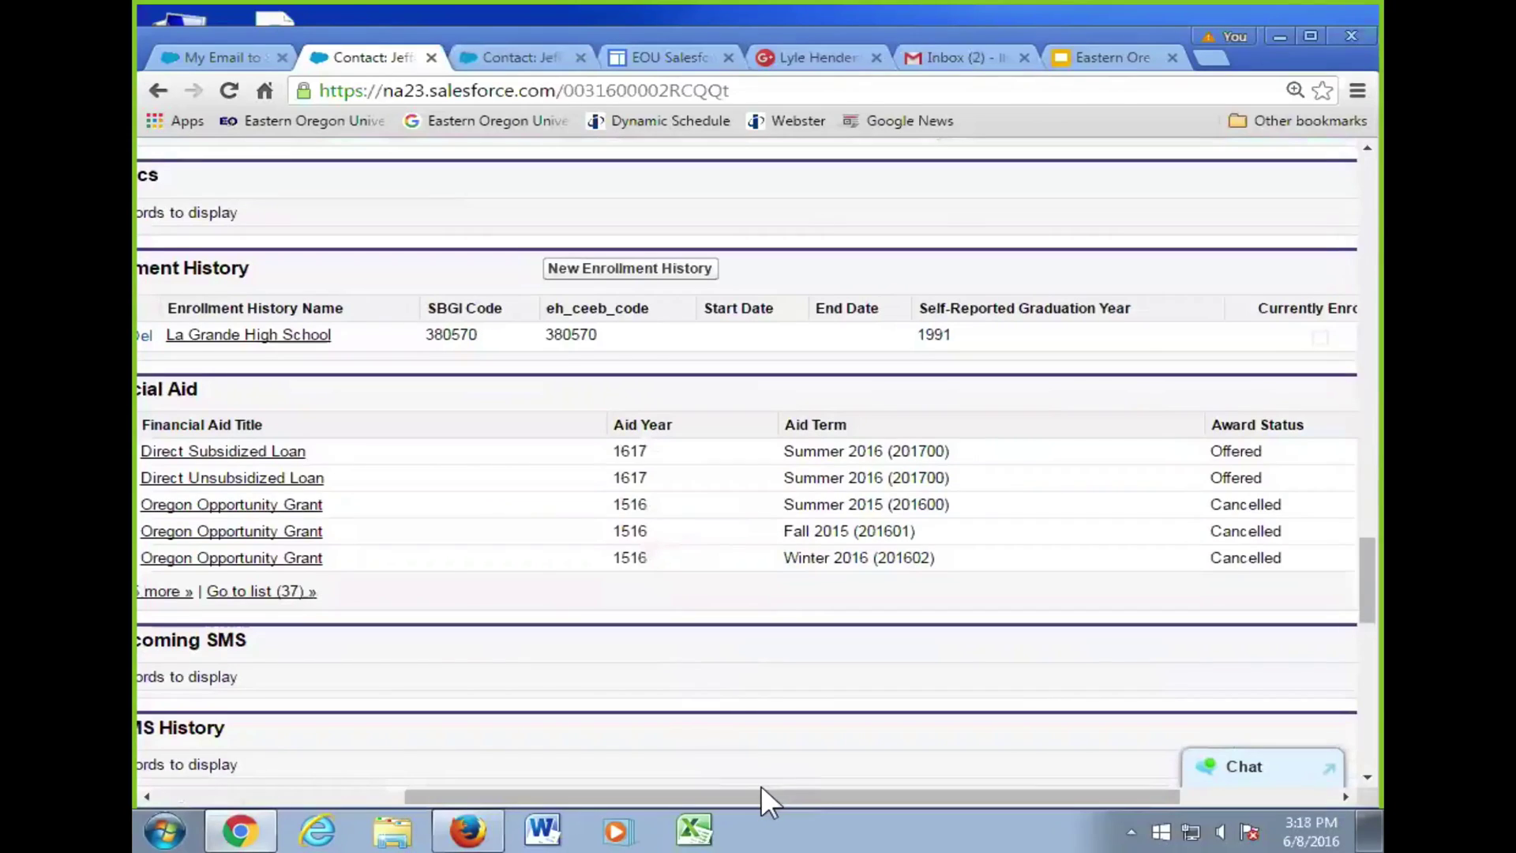
key("ctrl+minus")
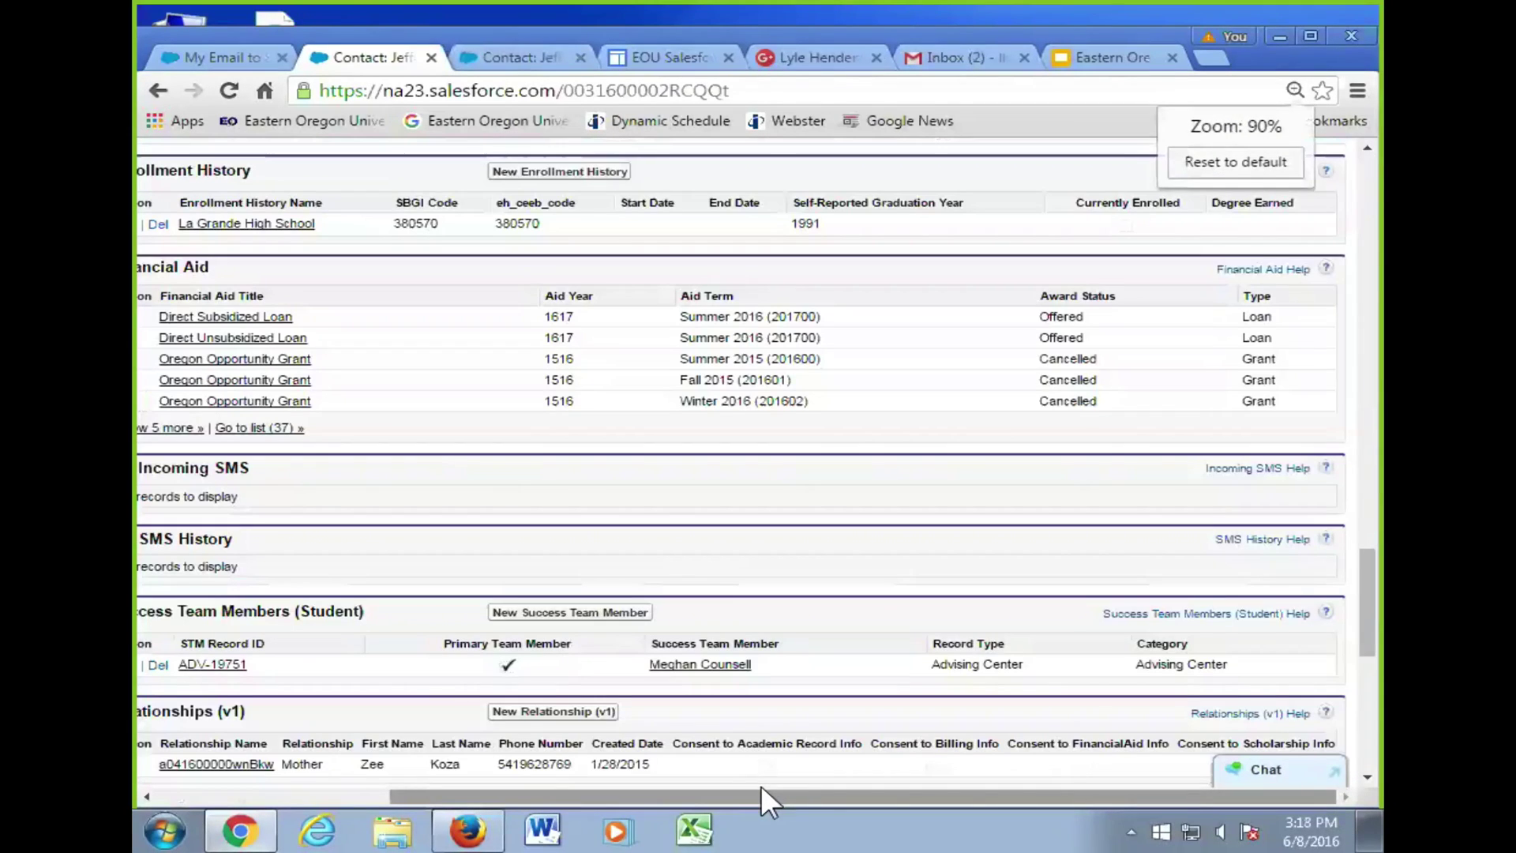
key("ctrl+minus")
key("ctrl+minus")
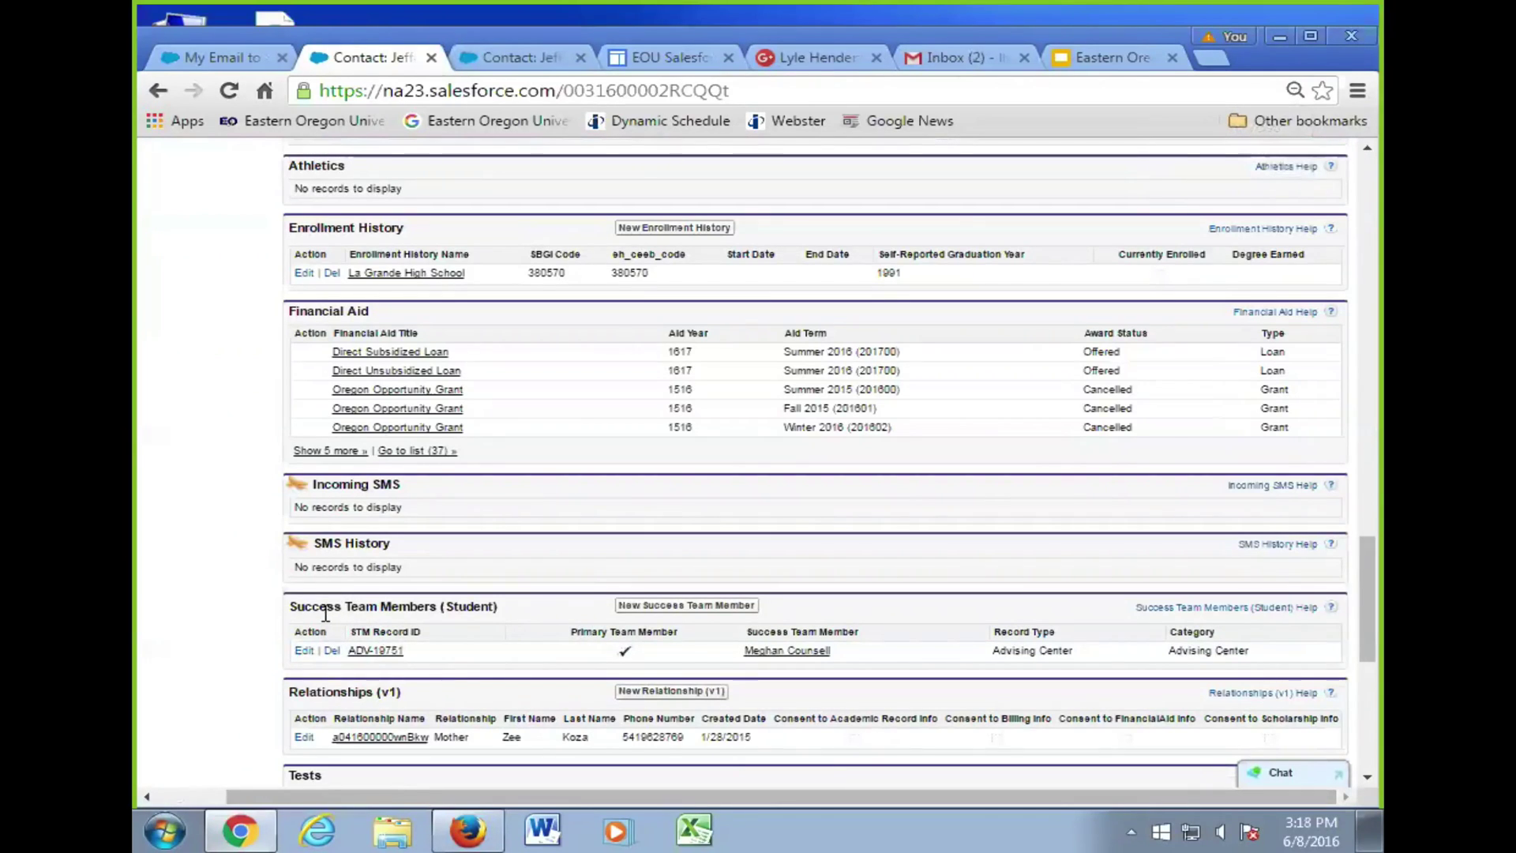
key("ctrl+plus")
key("ctrl+plus")
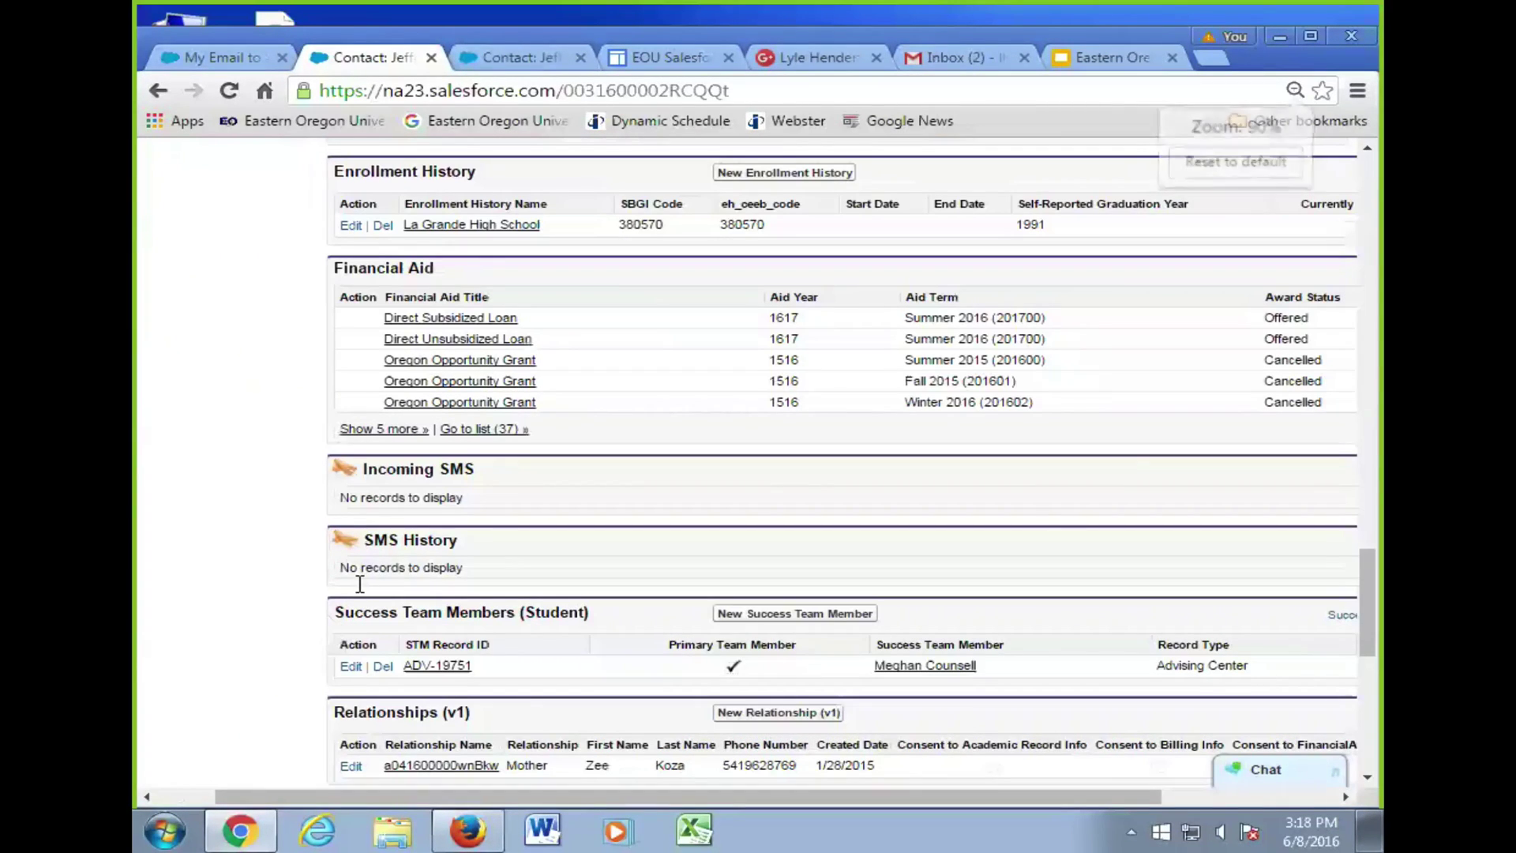
- Reload the contact record several times, checking Activity History for the sent email
scroll(312, 594, "down", 2)
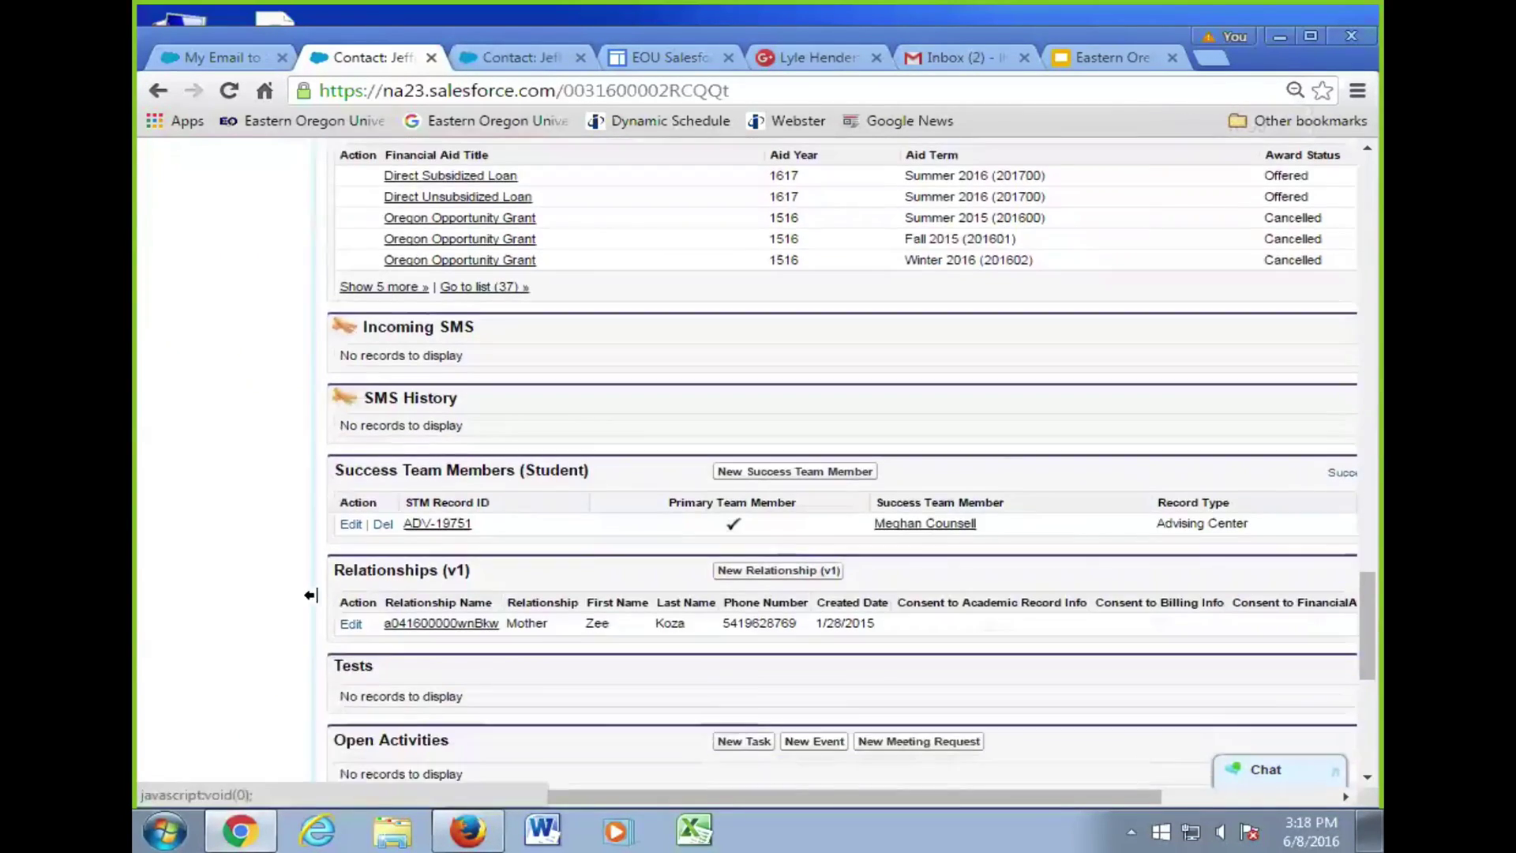
scroll(371, 604, "down", 1)
scroll(436, 613, "down", 4)
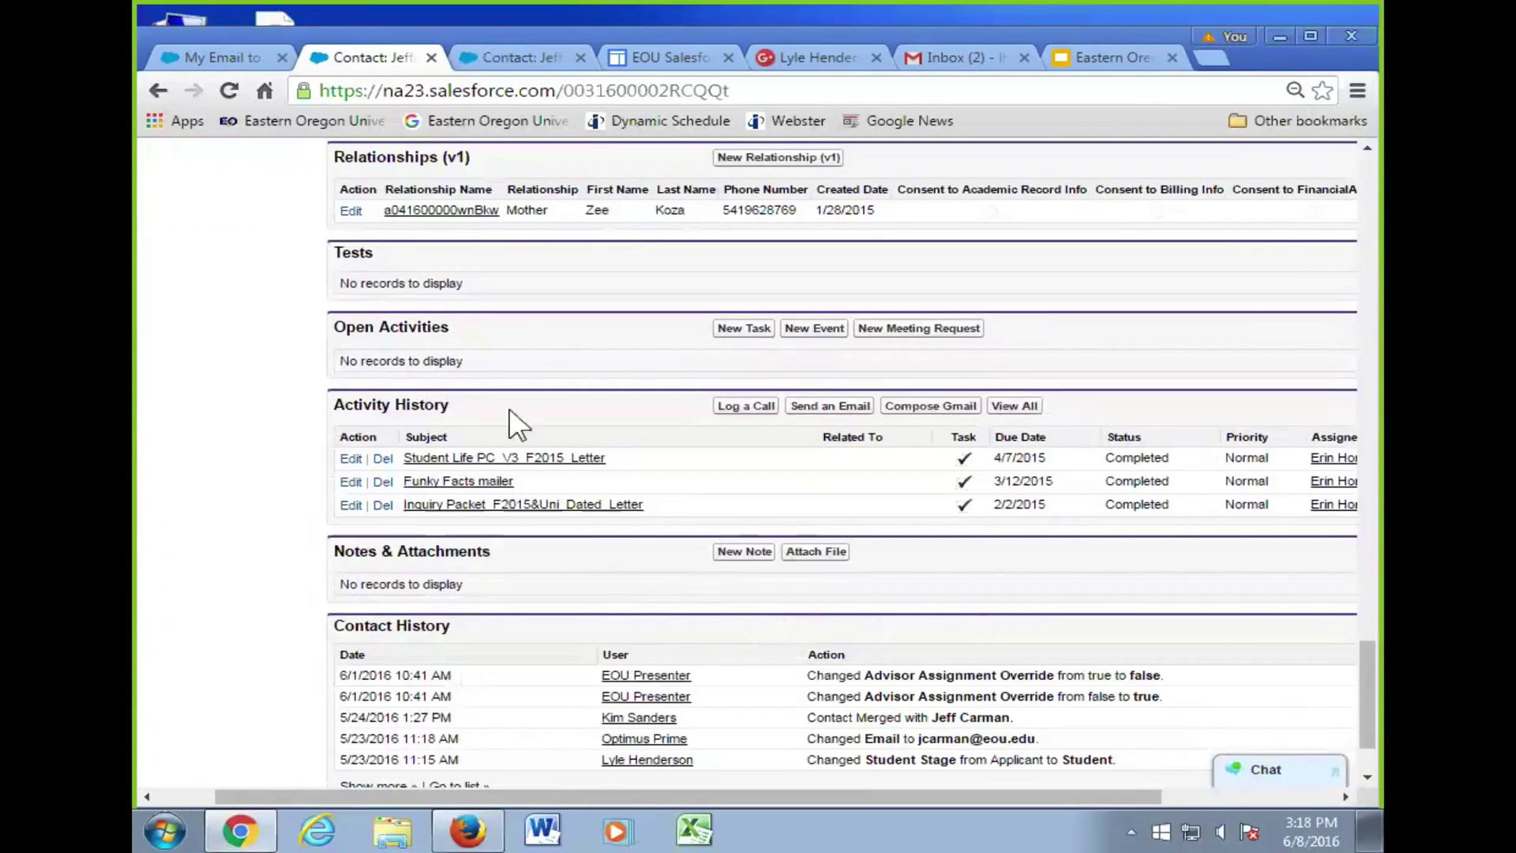
left_click(230, 91)
left_click(230, 90)
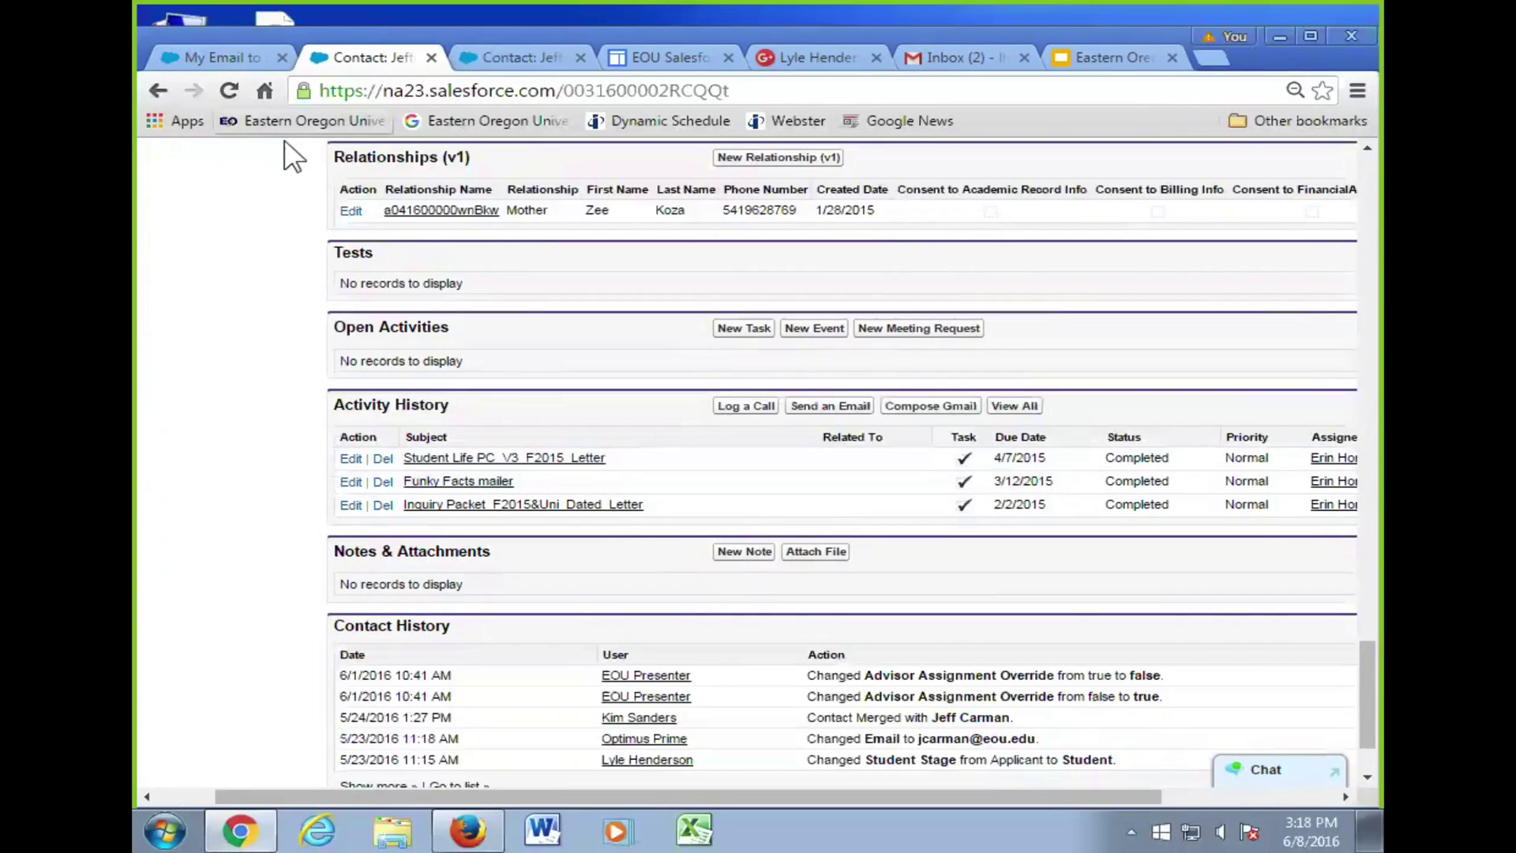
left_click(229, 97)
left_click(230, 93)
scroll(627, 528, "up", 20)
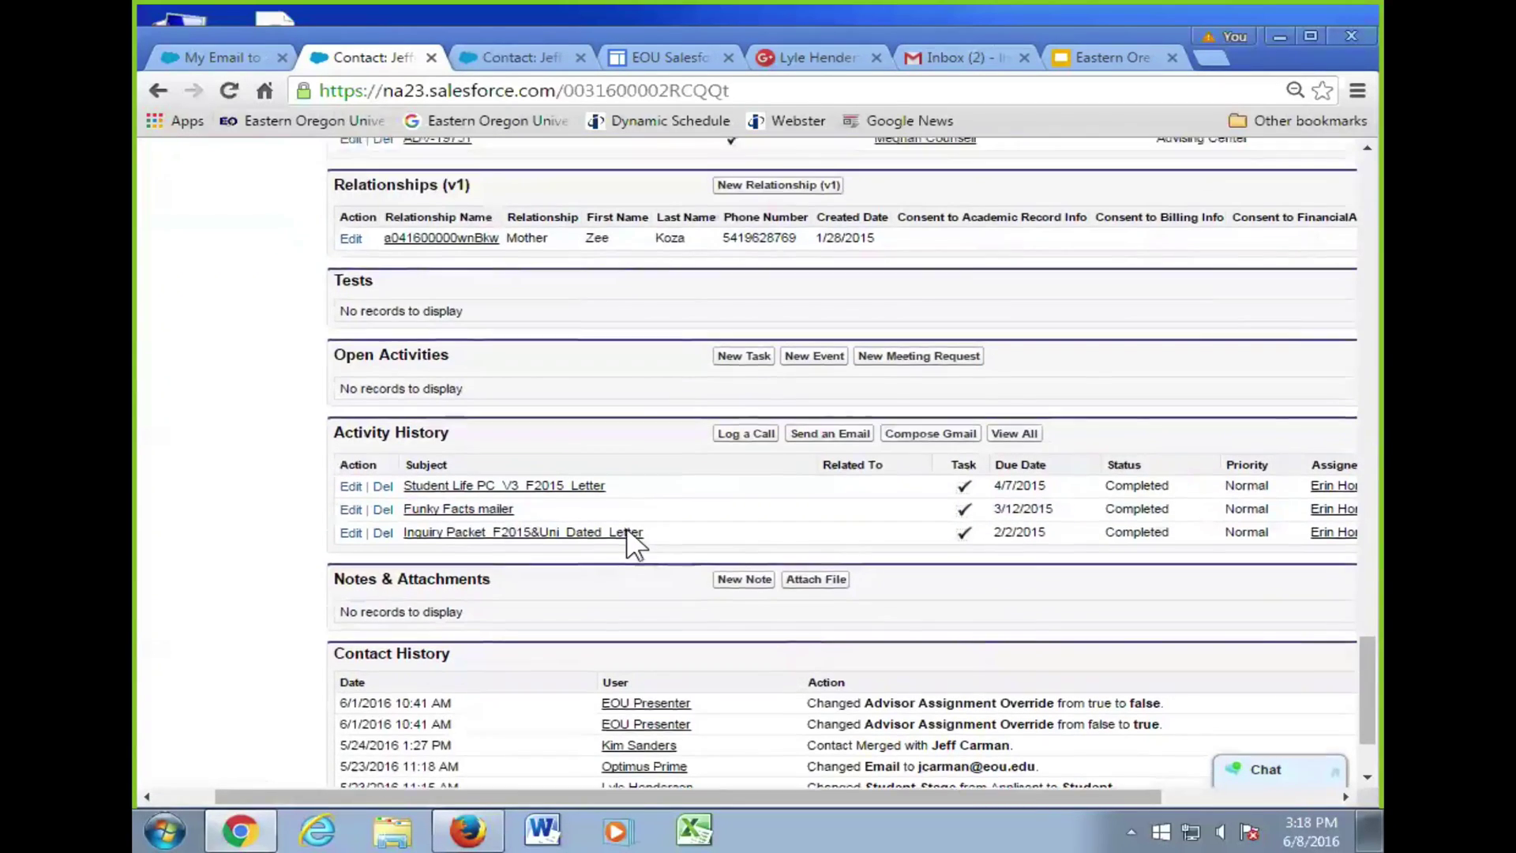
scroll(472, 478, "up", 10)
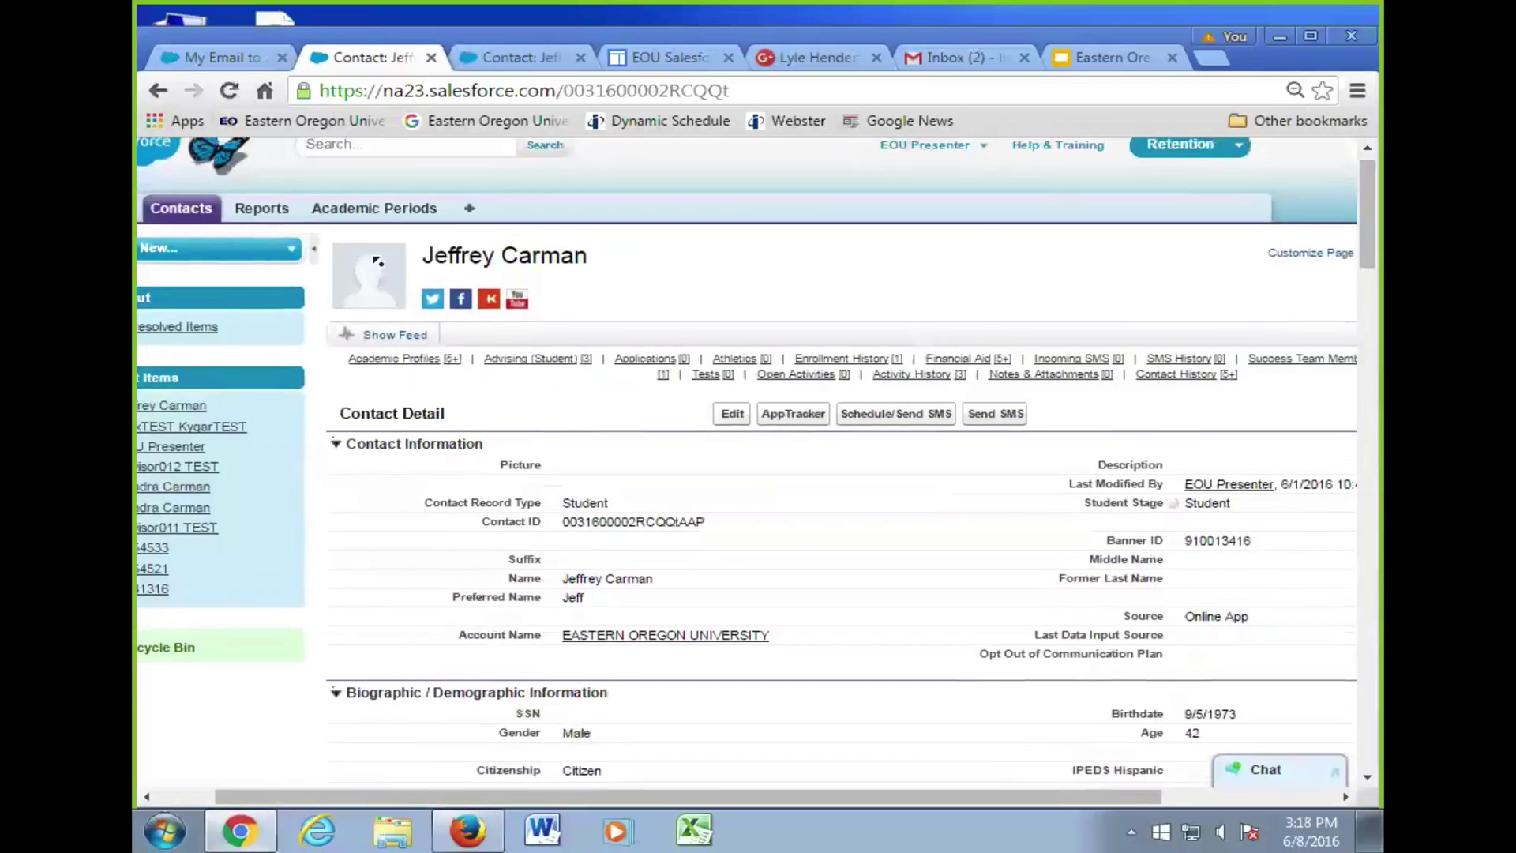
- Search Salesforce contacts by the recipient's full name
left_click(418, 172)
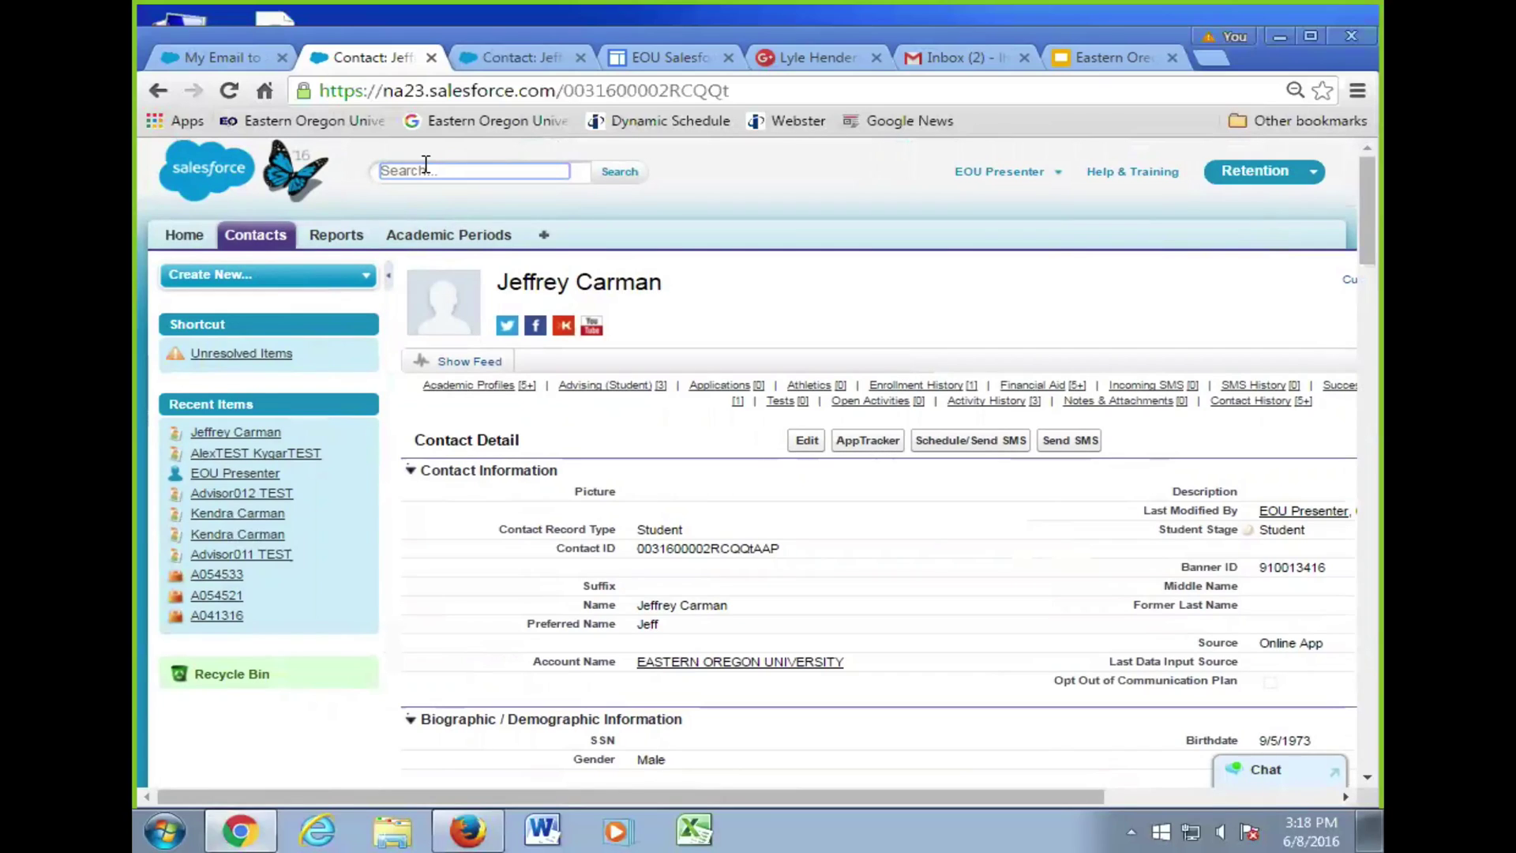
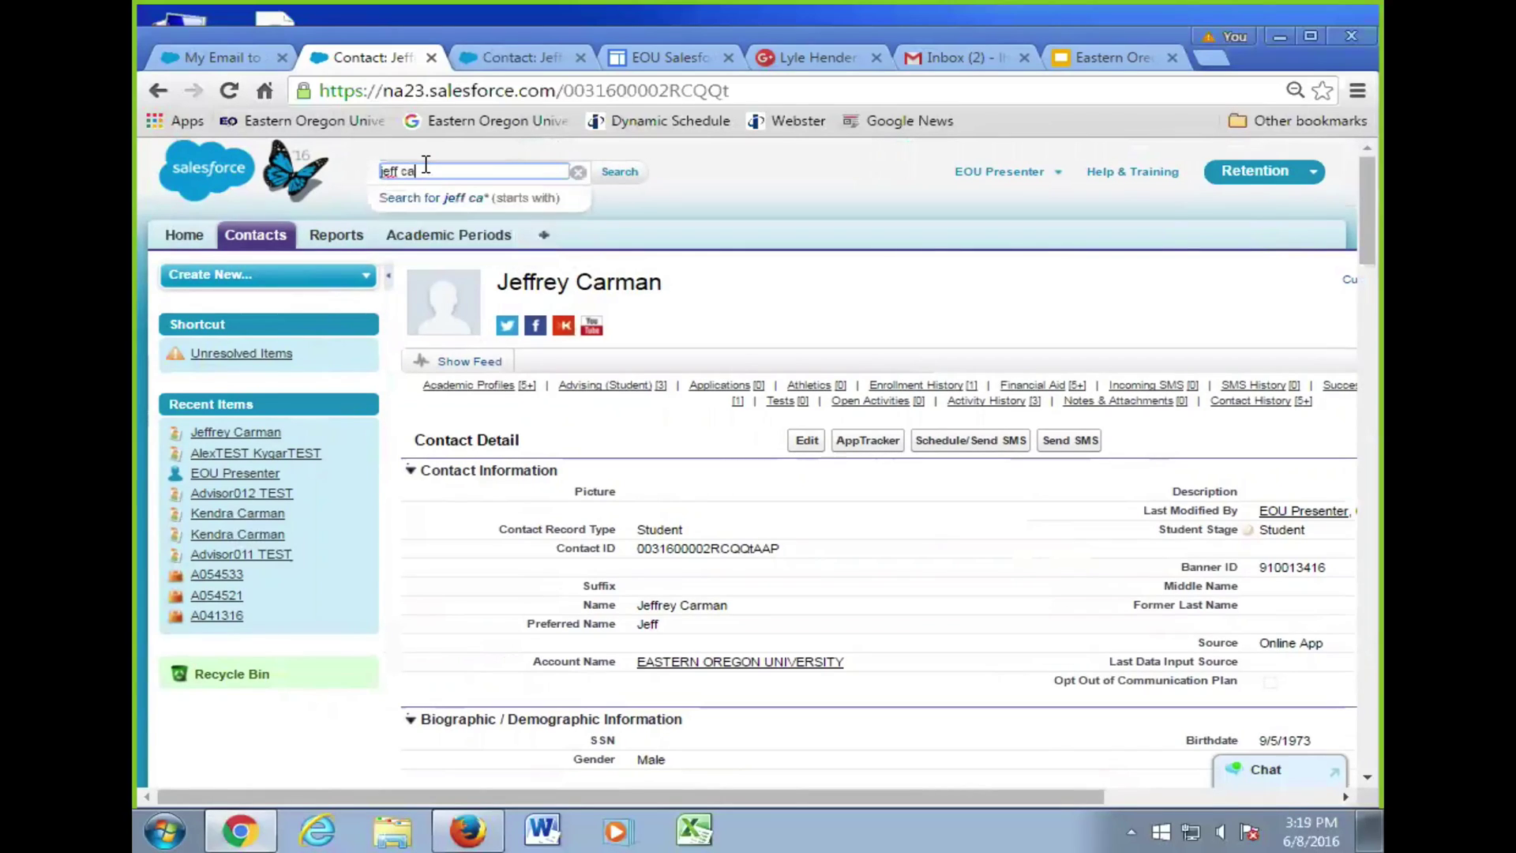
key("Return")
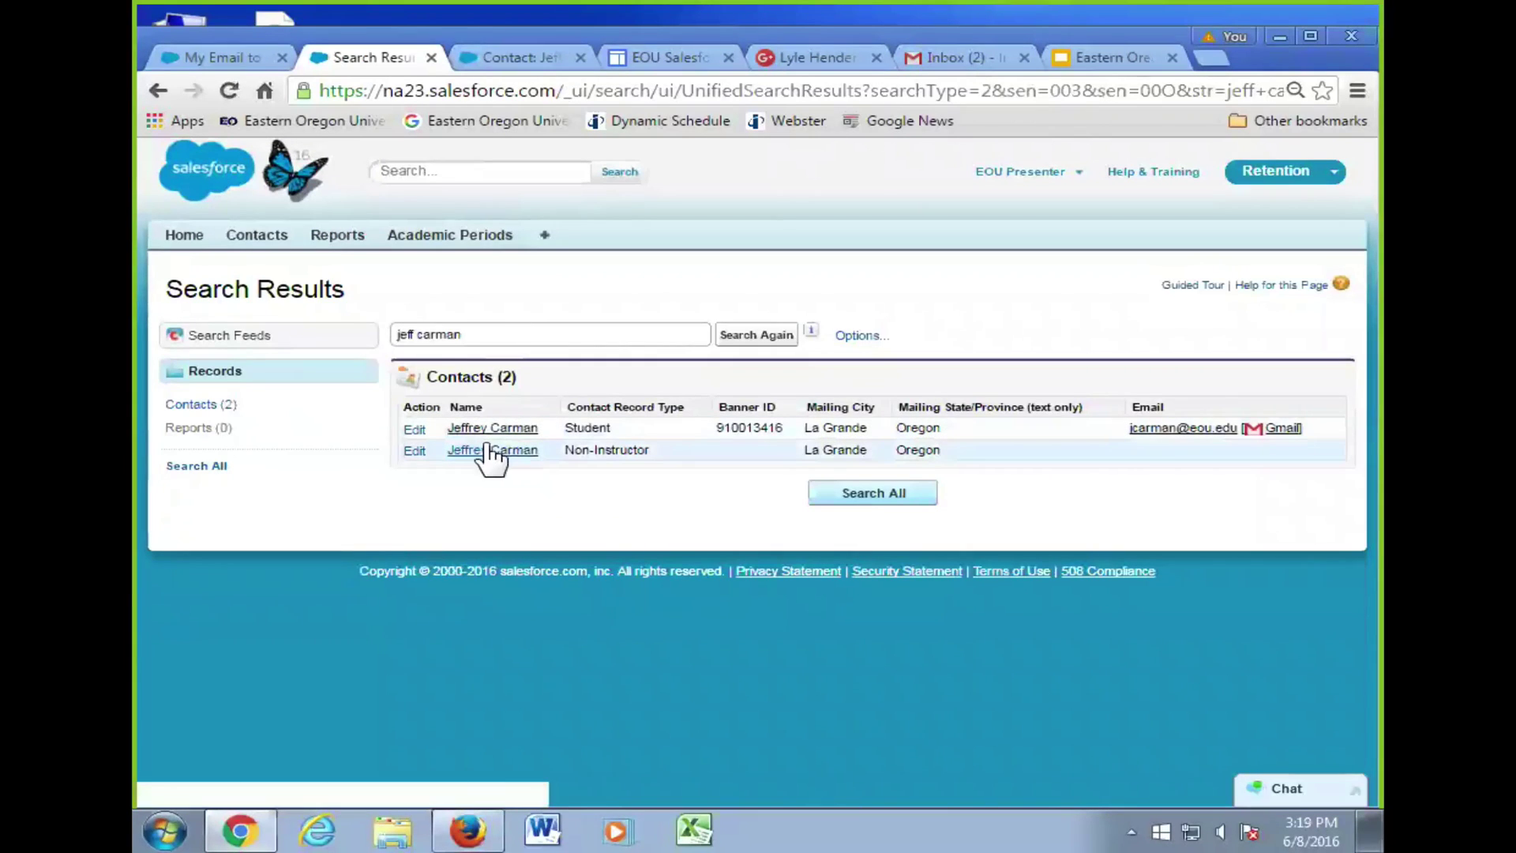
- Open the student and non-instructor matches in separate tabs, ending on the student record
middle_click(487, 447)
middle_click(496, 450)
left_click(556, 55)
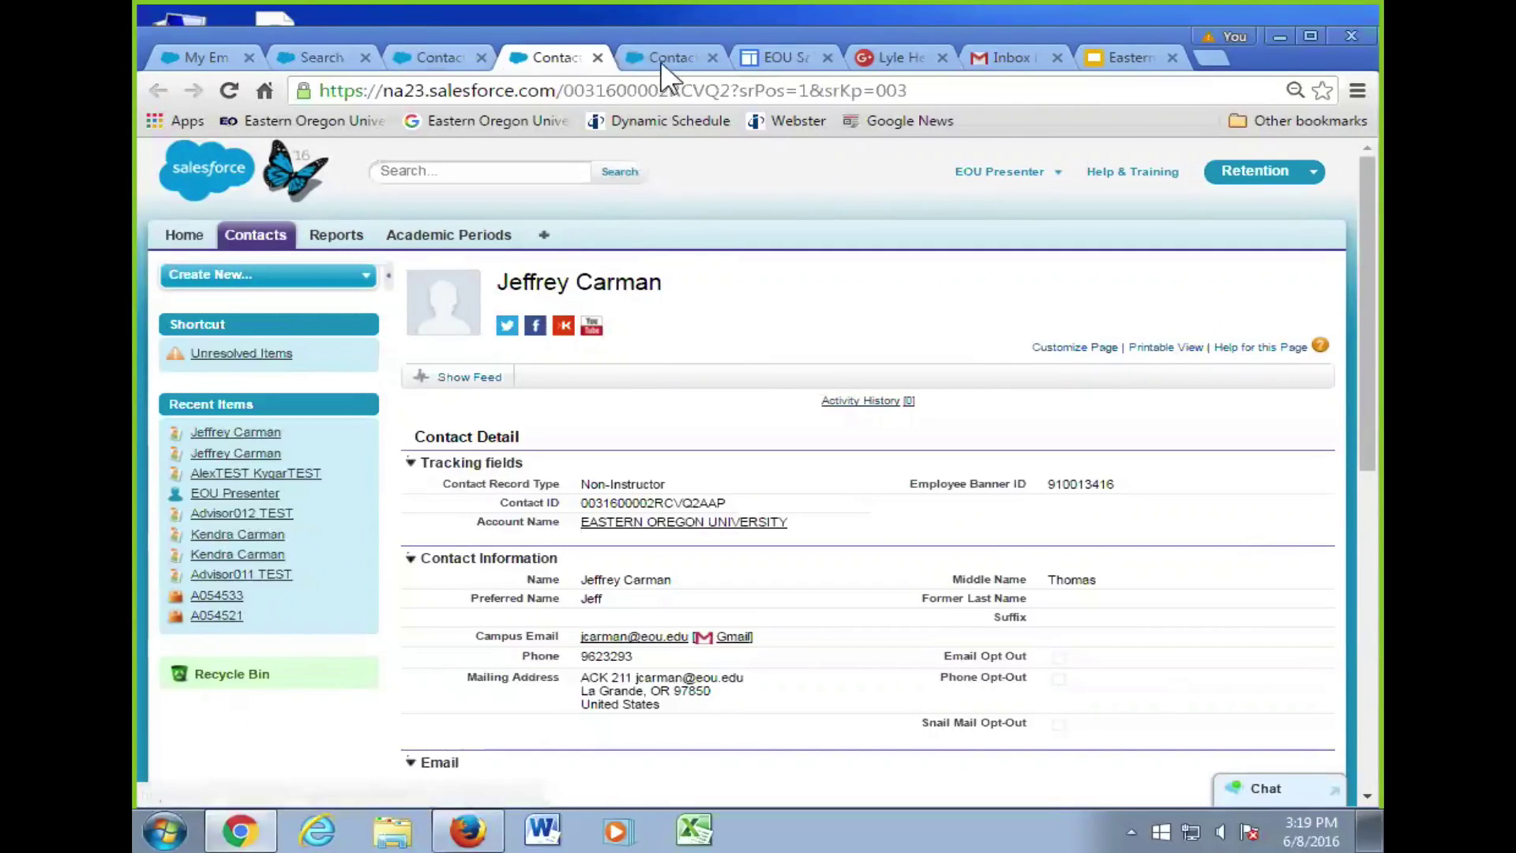
key("ctrl+Tab")
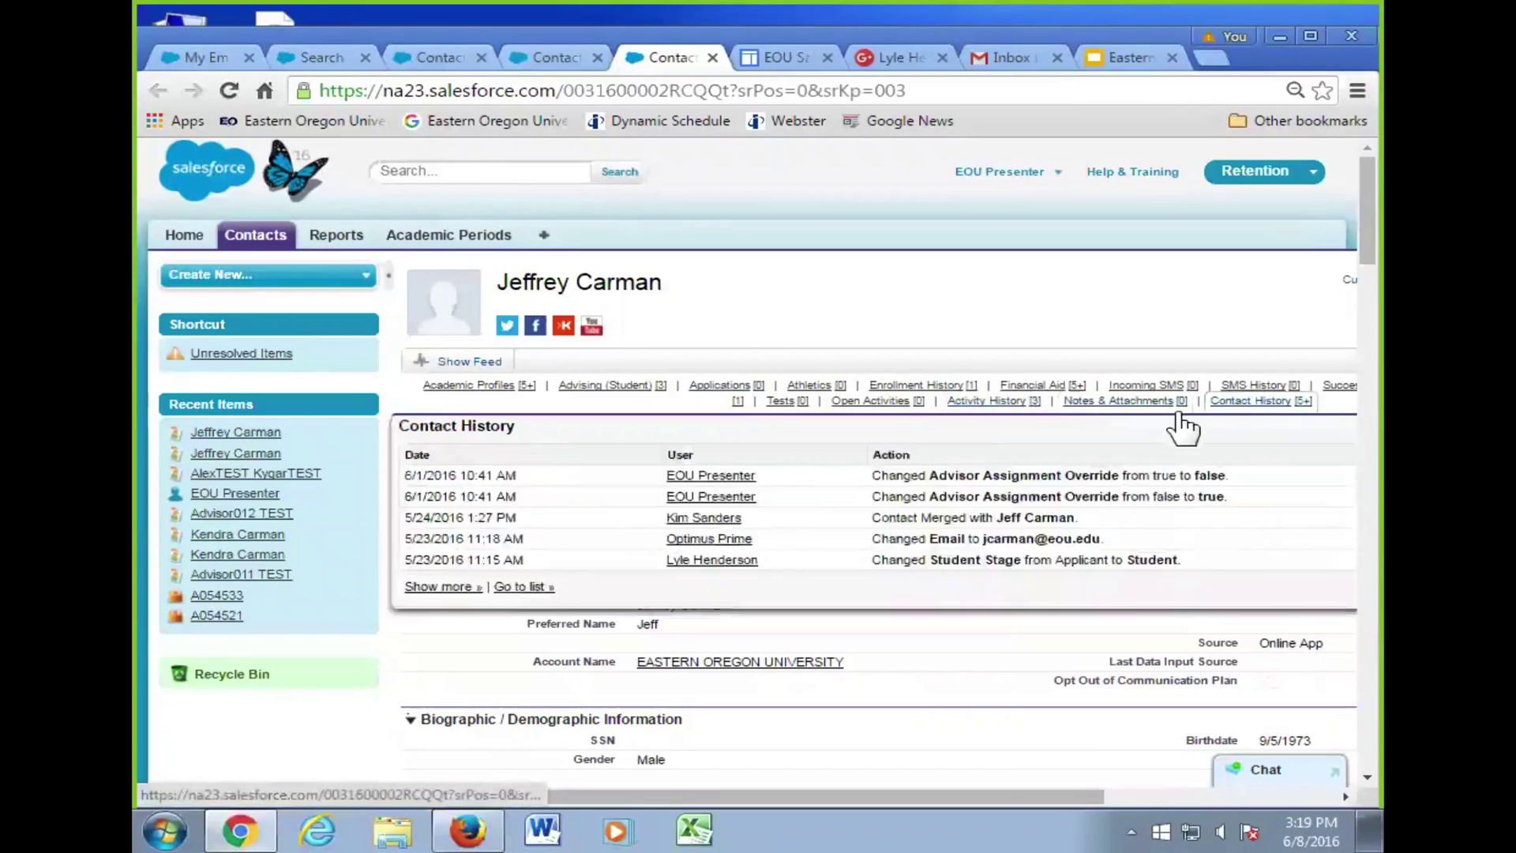
mouse_move(1258, 395)
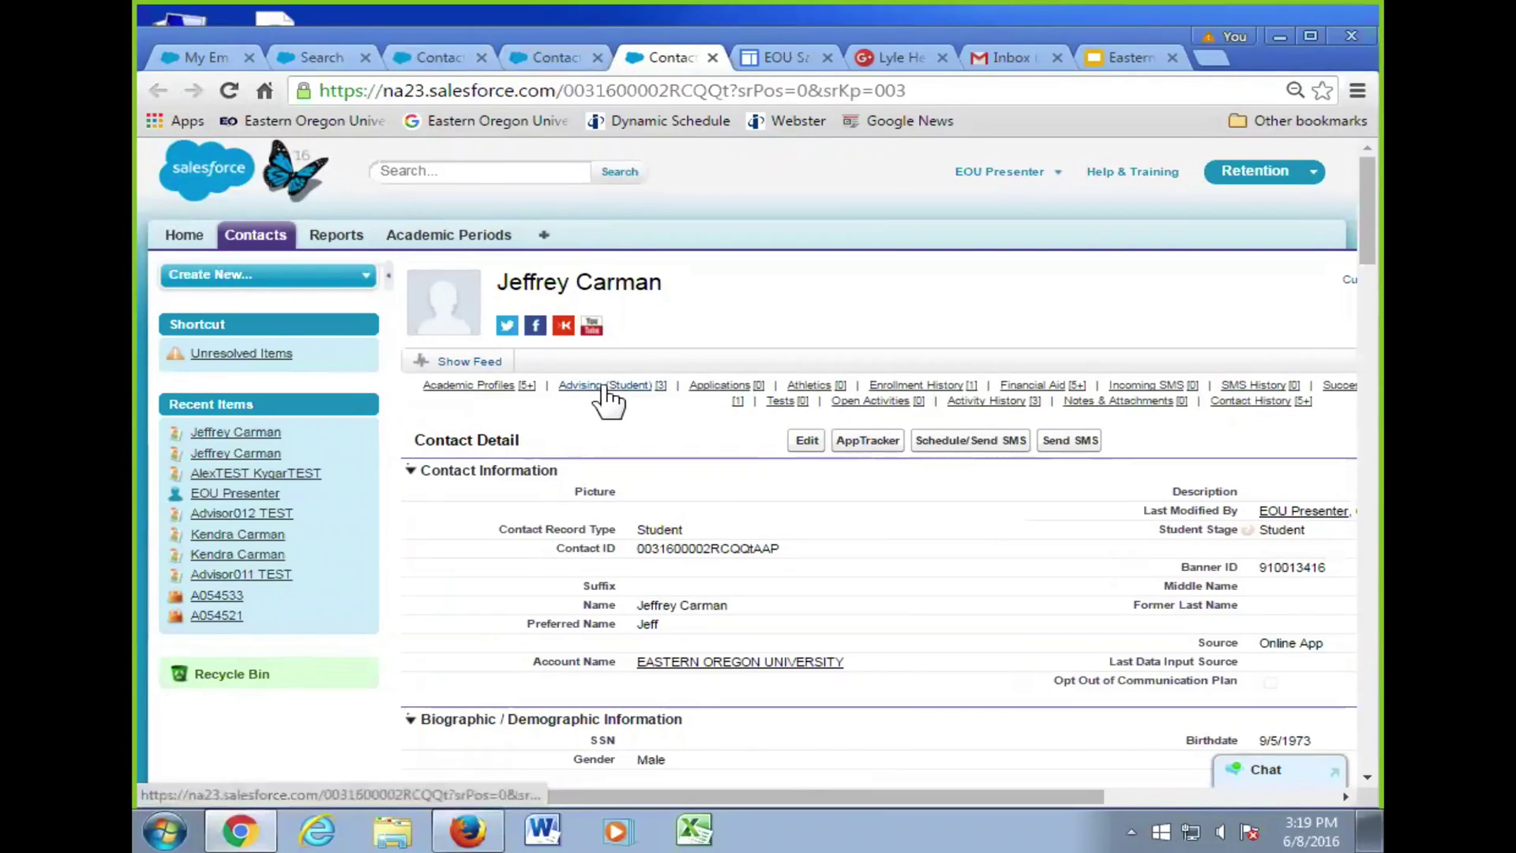
mouse_move(682, 385)
- Dismiss the unresolved items notice, review the Email to Salesforce settings, and cancel without saving
left_click(241, 350)
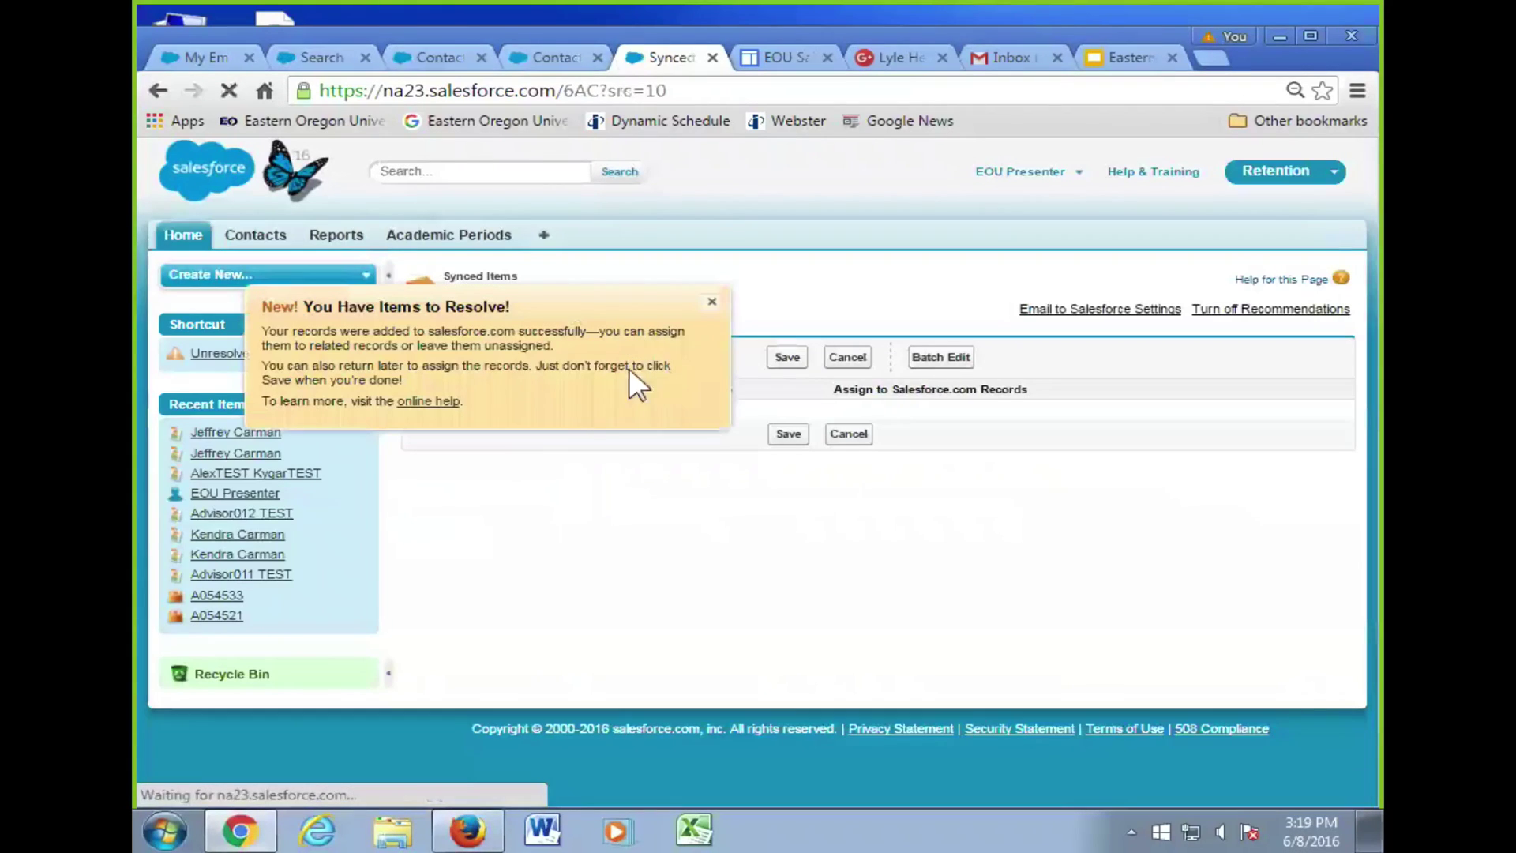
left_click(711, 301)
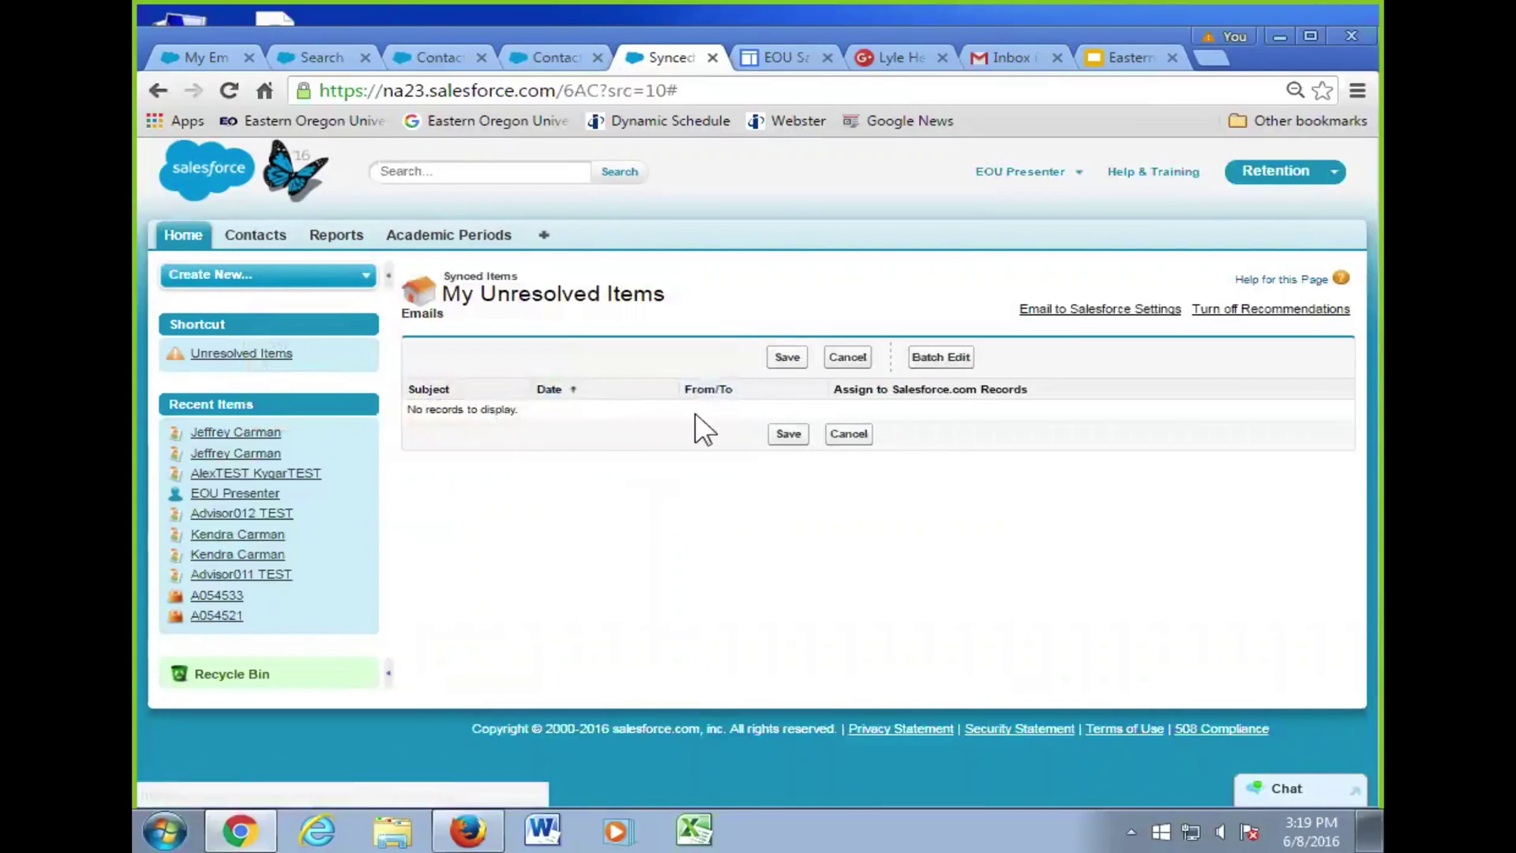
left_click(1061, 310)
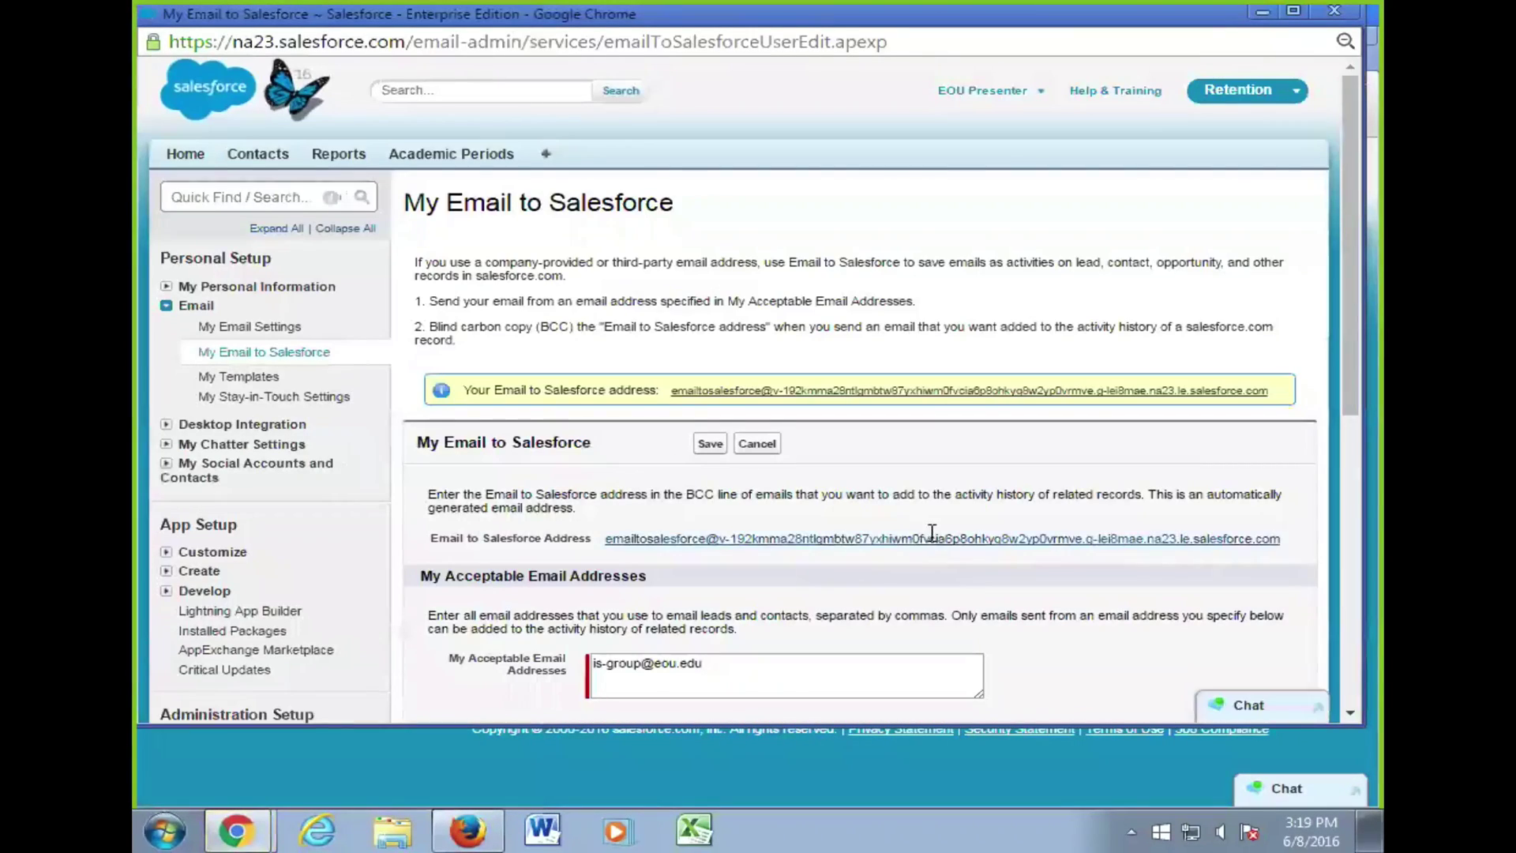
scroll(948, 536, "down", 4)
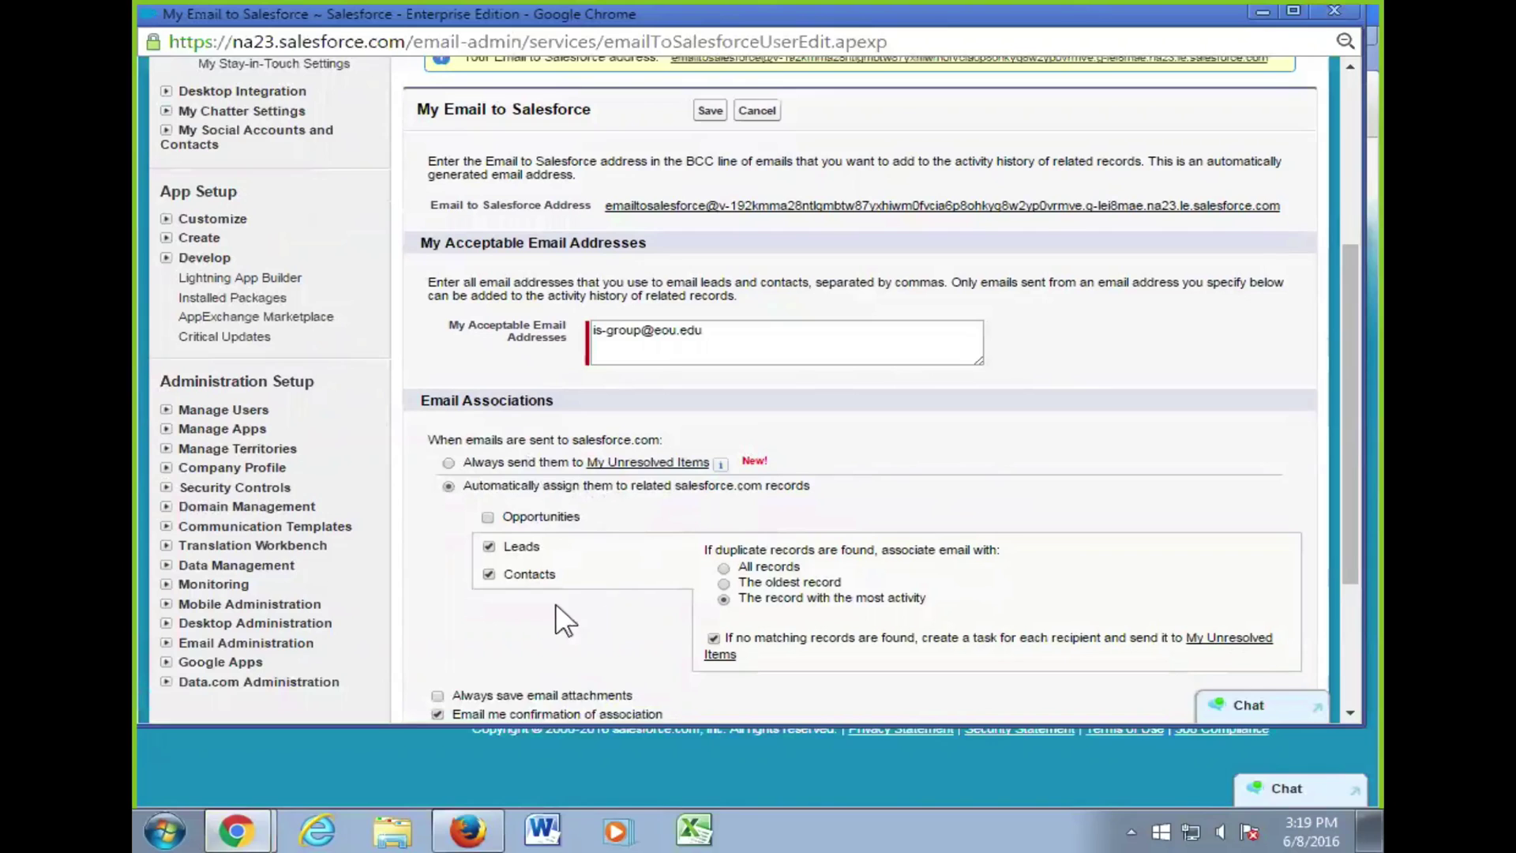
scroll(924, 619, "down", 3)
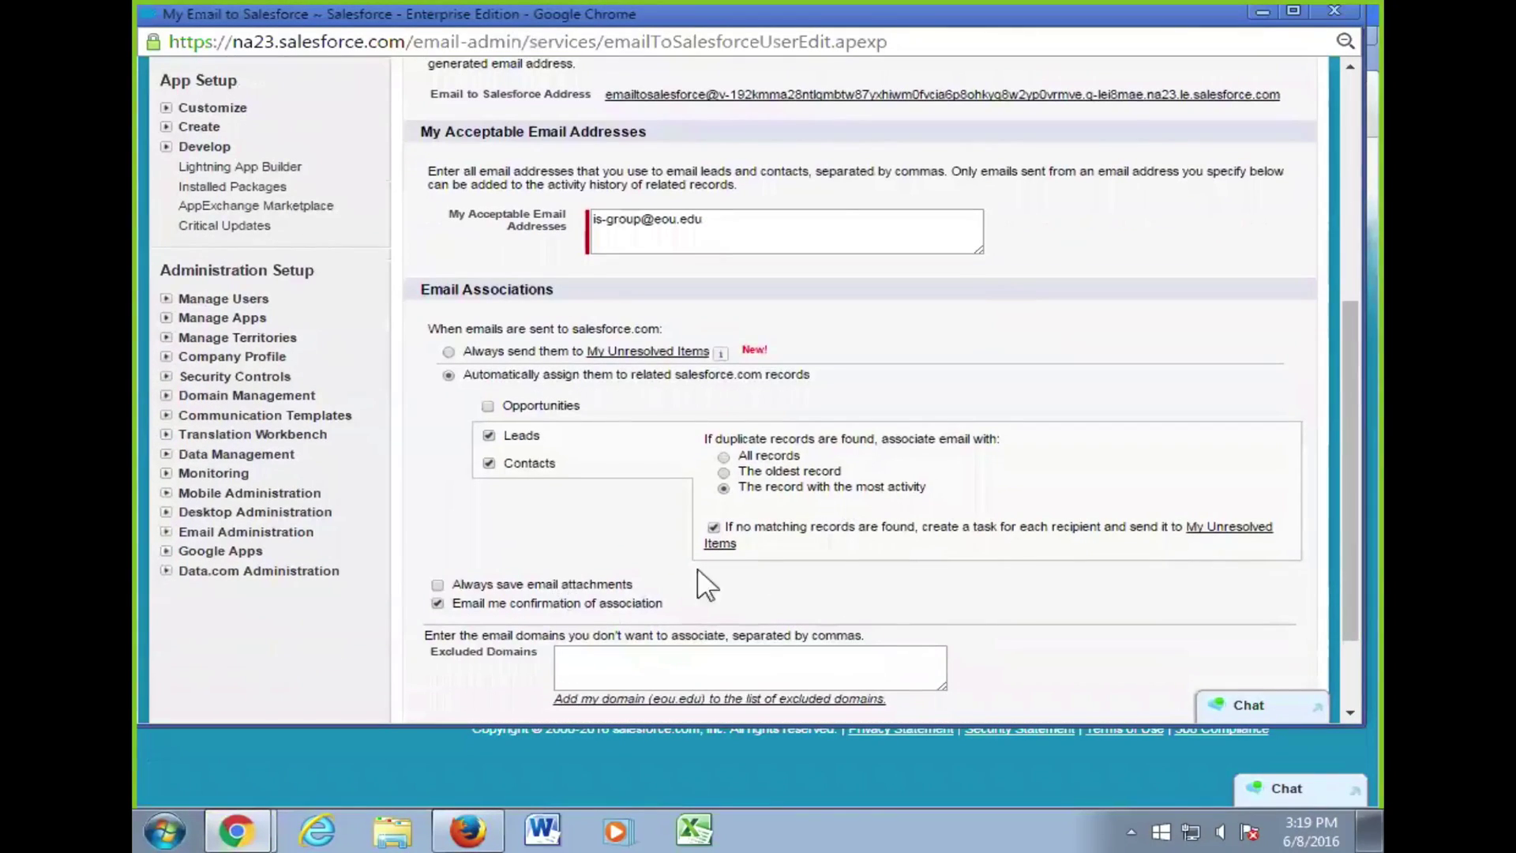
scroll(983, 517, "up", 3)
scroll(979, 509, "up", 6)
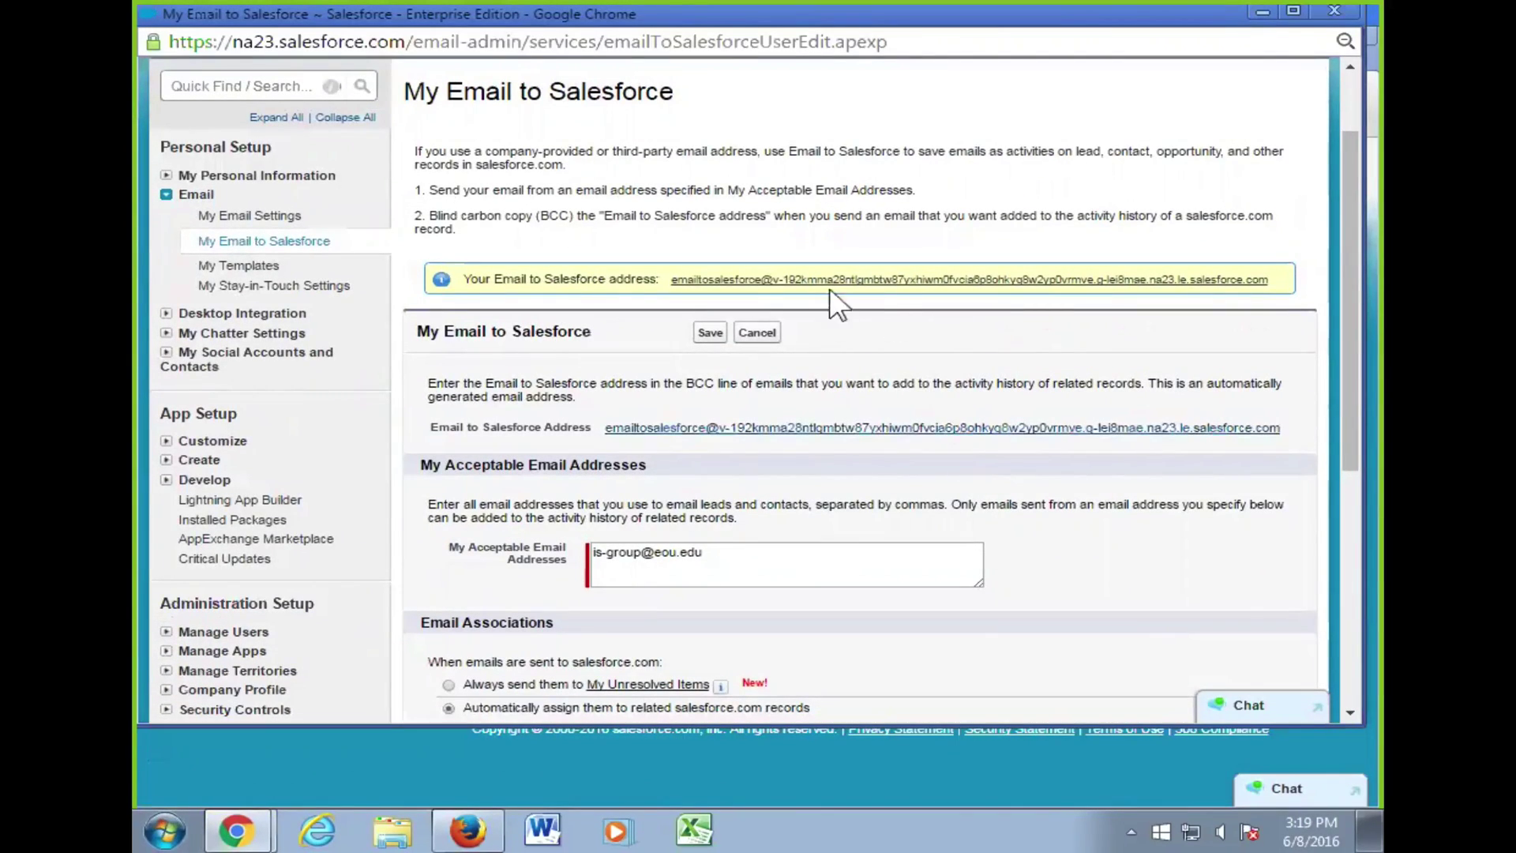
left_click(774, 332)
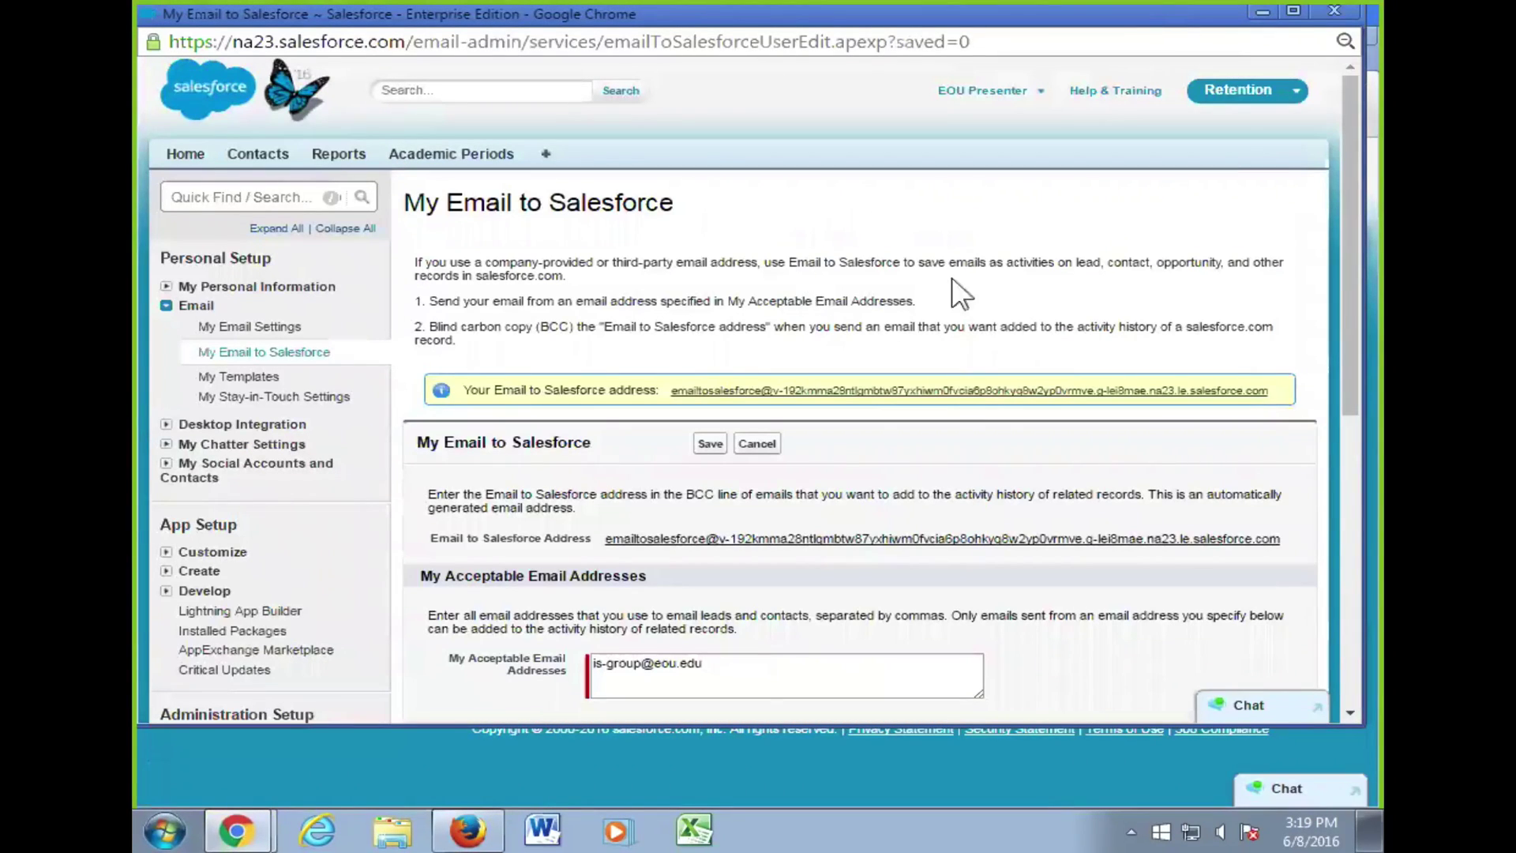
- Maximize Chrome, reset the page zoom to 100%, then restore the window size
left_click_drag(1214, 19, 1224, 45)
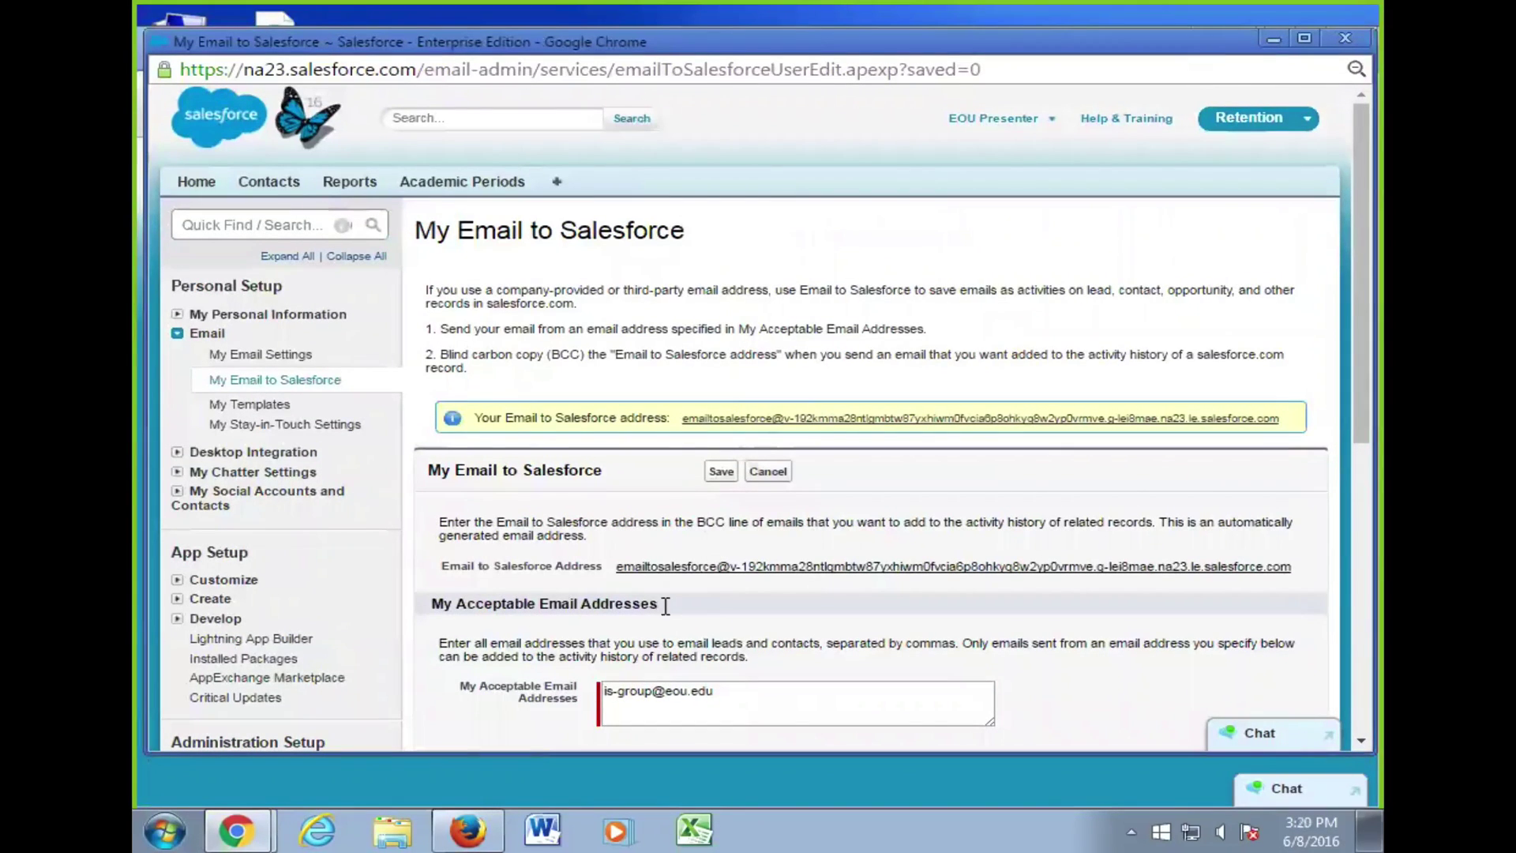
left_click(1303, 38)
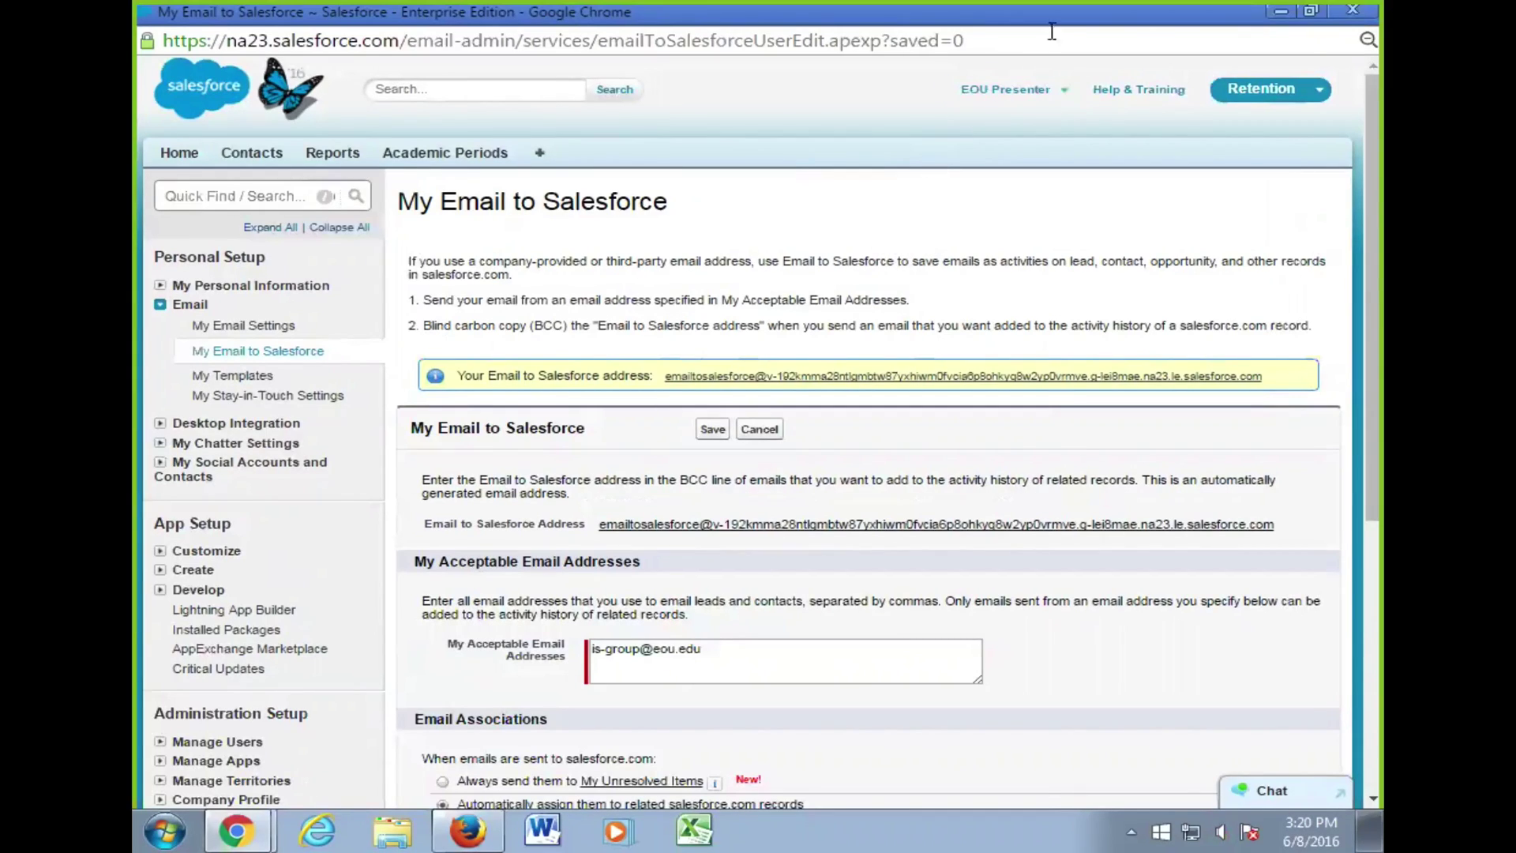
left_click(1366, 39)
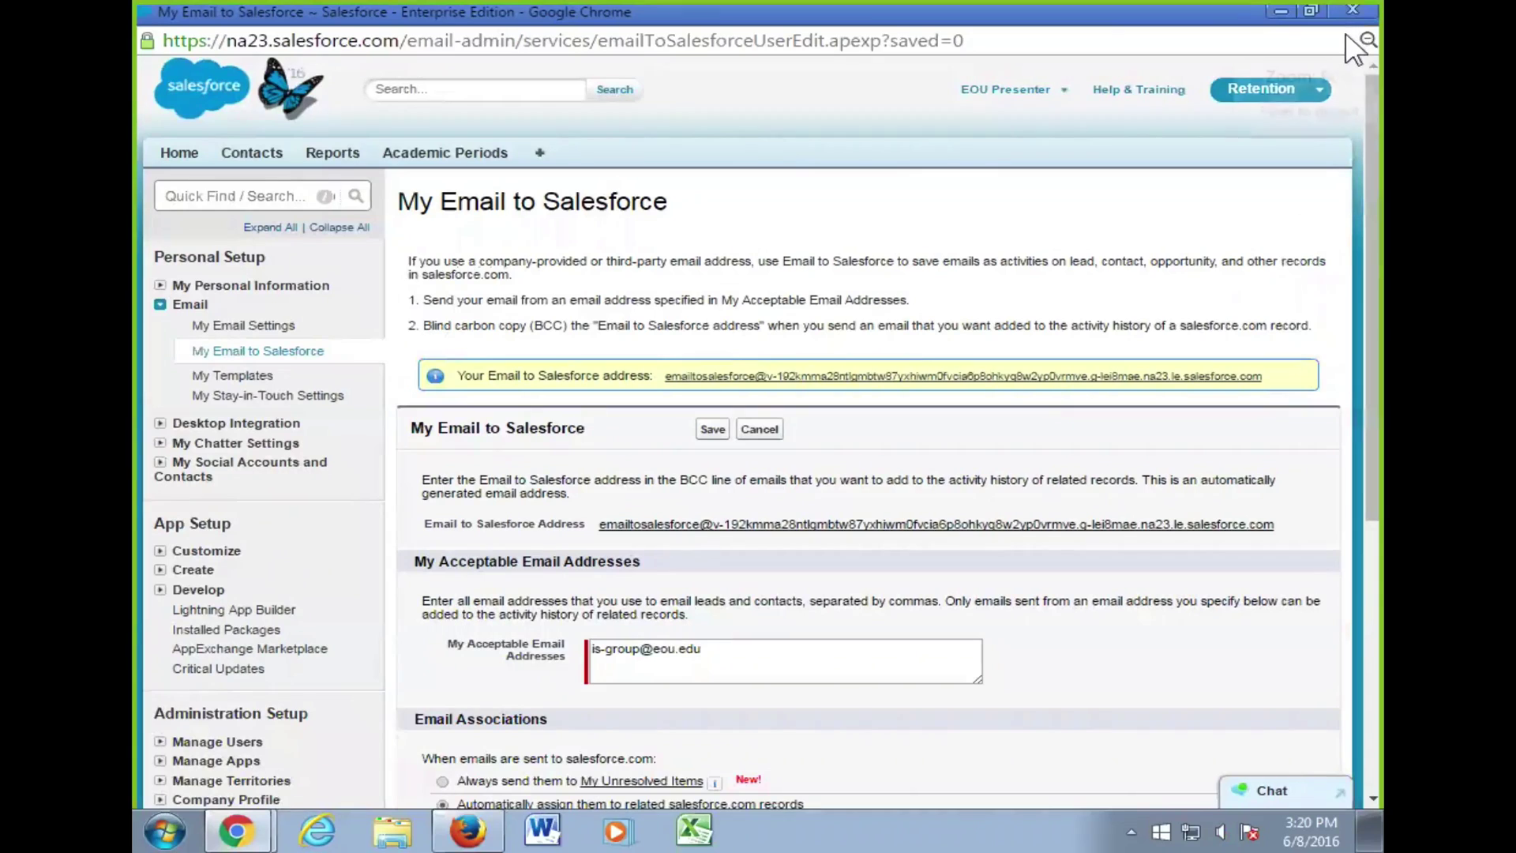
left_click(1334, 113)
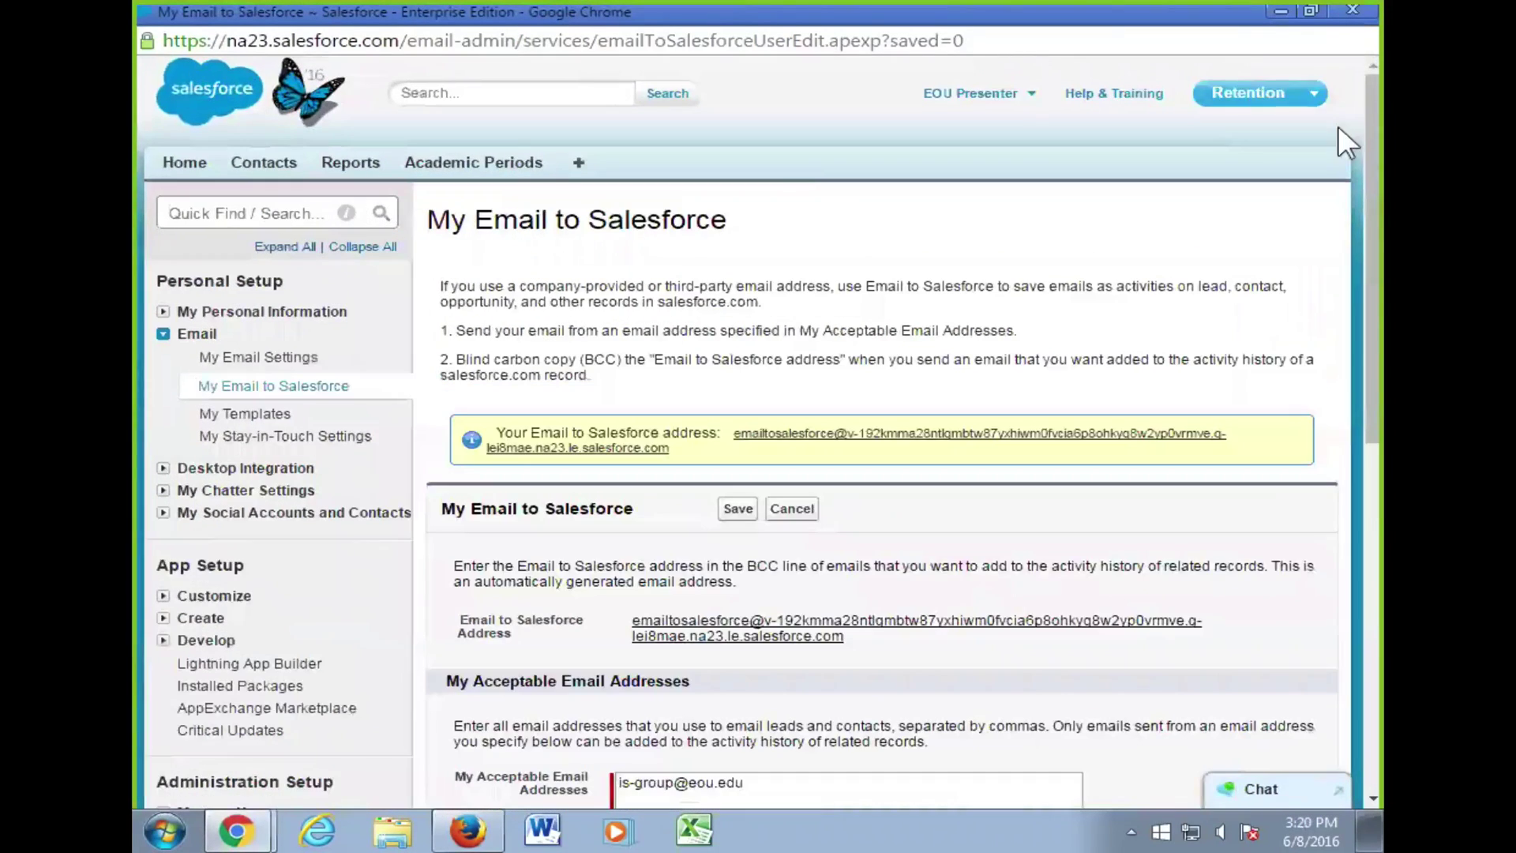
scroll(781, 168, "down", 2)
scroll(772, 166, "up", 2)
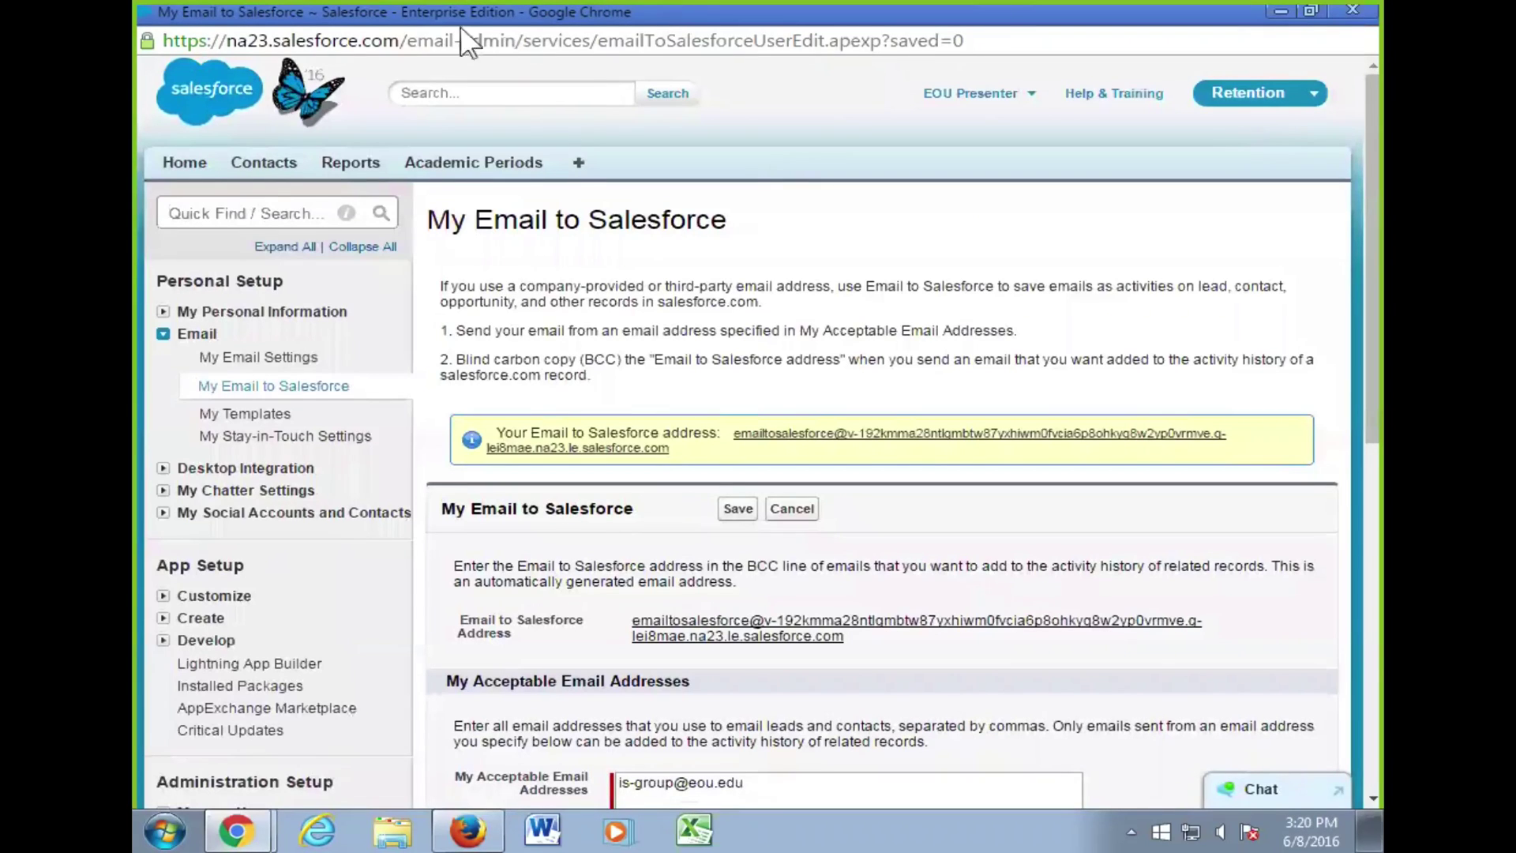
double_click(299, 12)
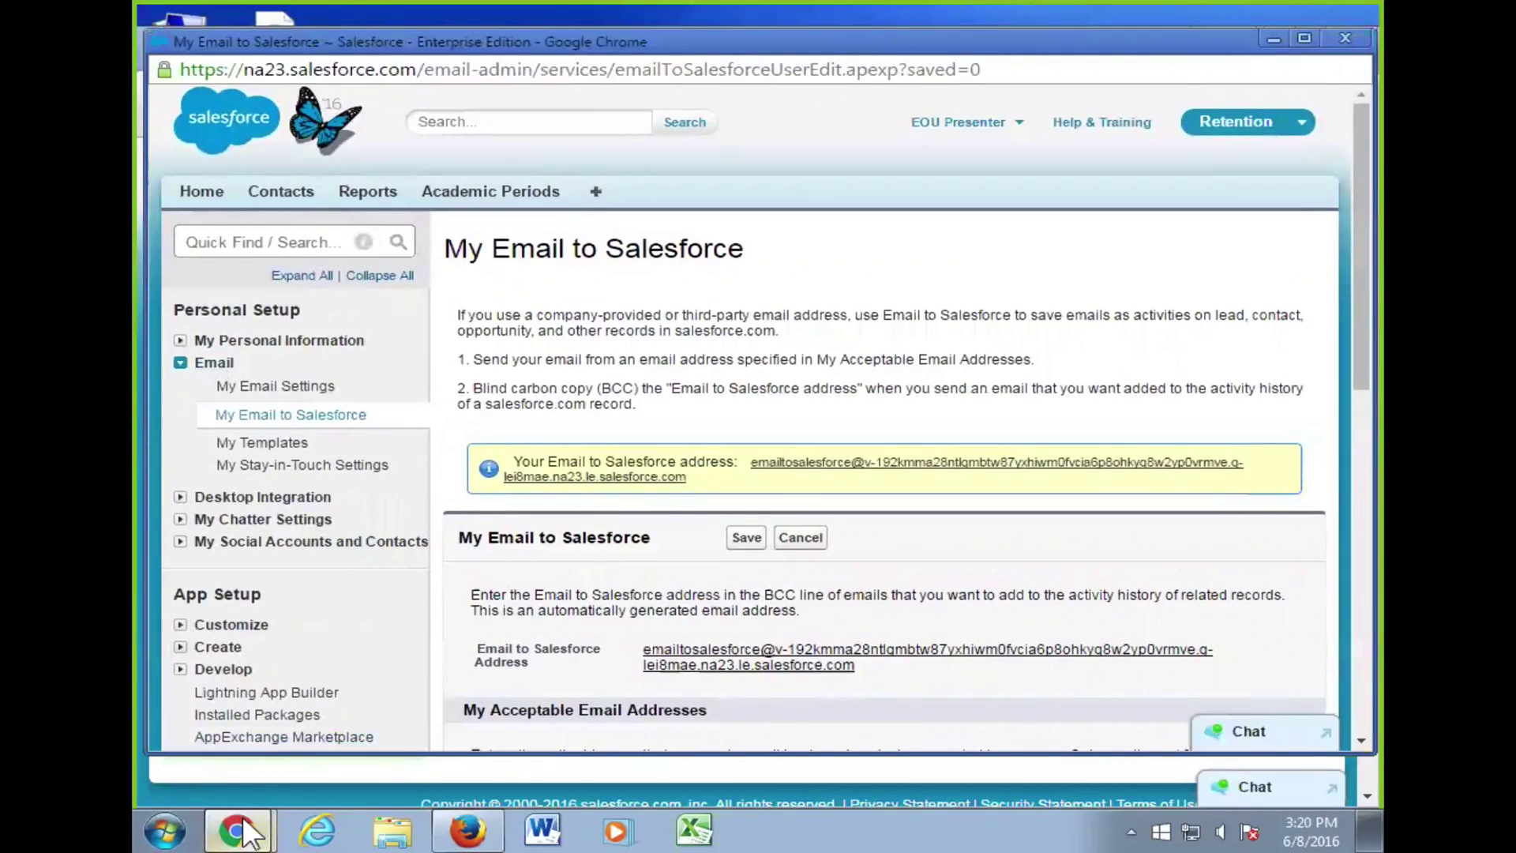
- Bring the browser back to the contact record and reload it
mouse_move(241, 829)
left_click(368, 742)
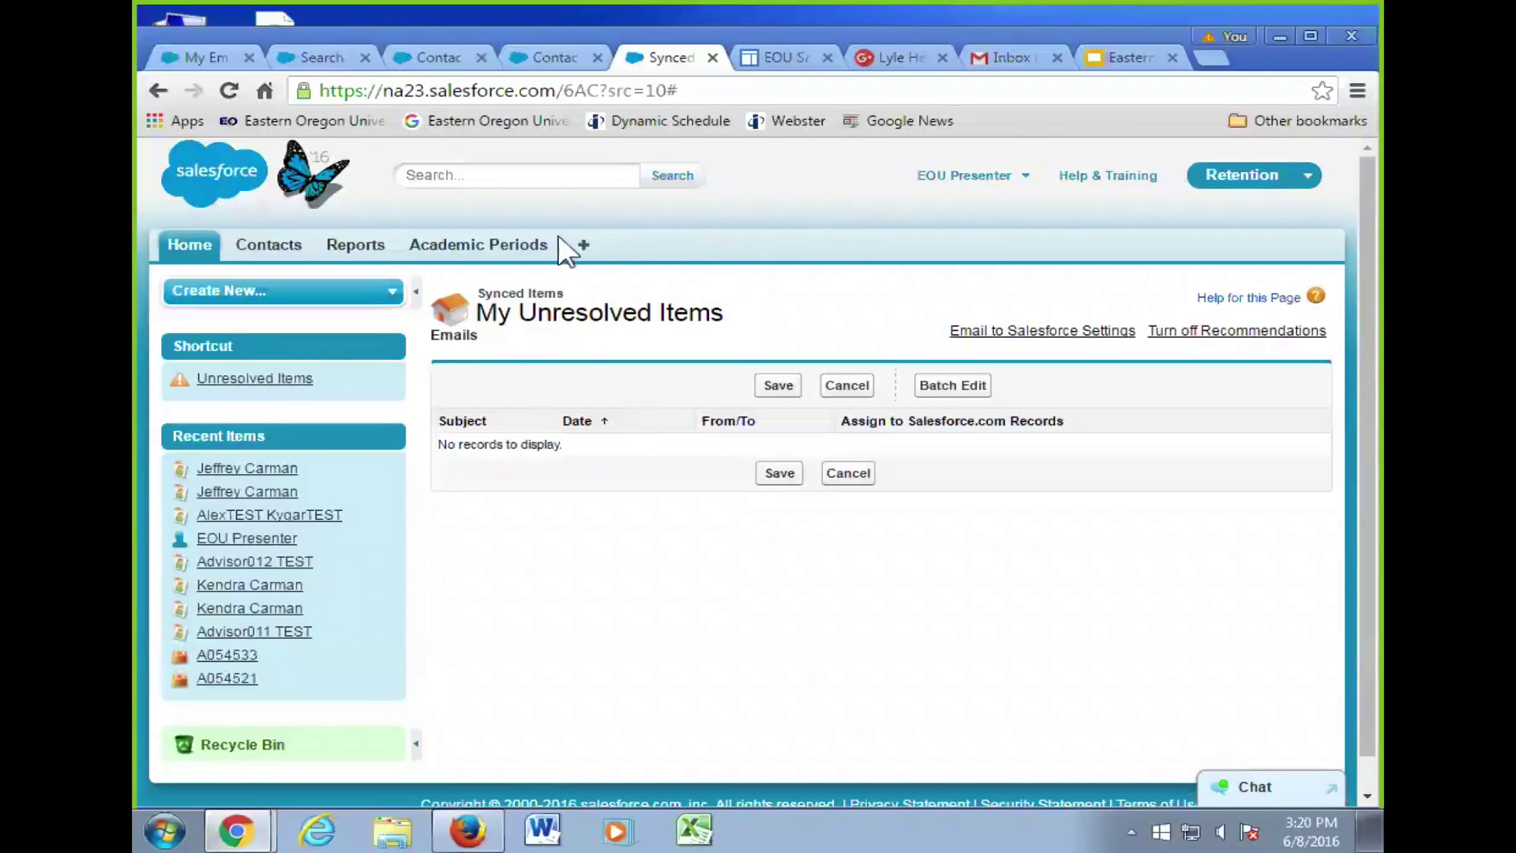
left_click(428, 59)
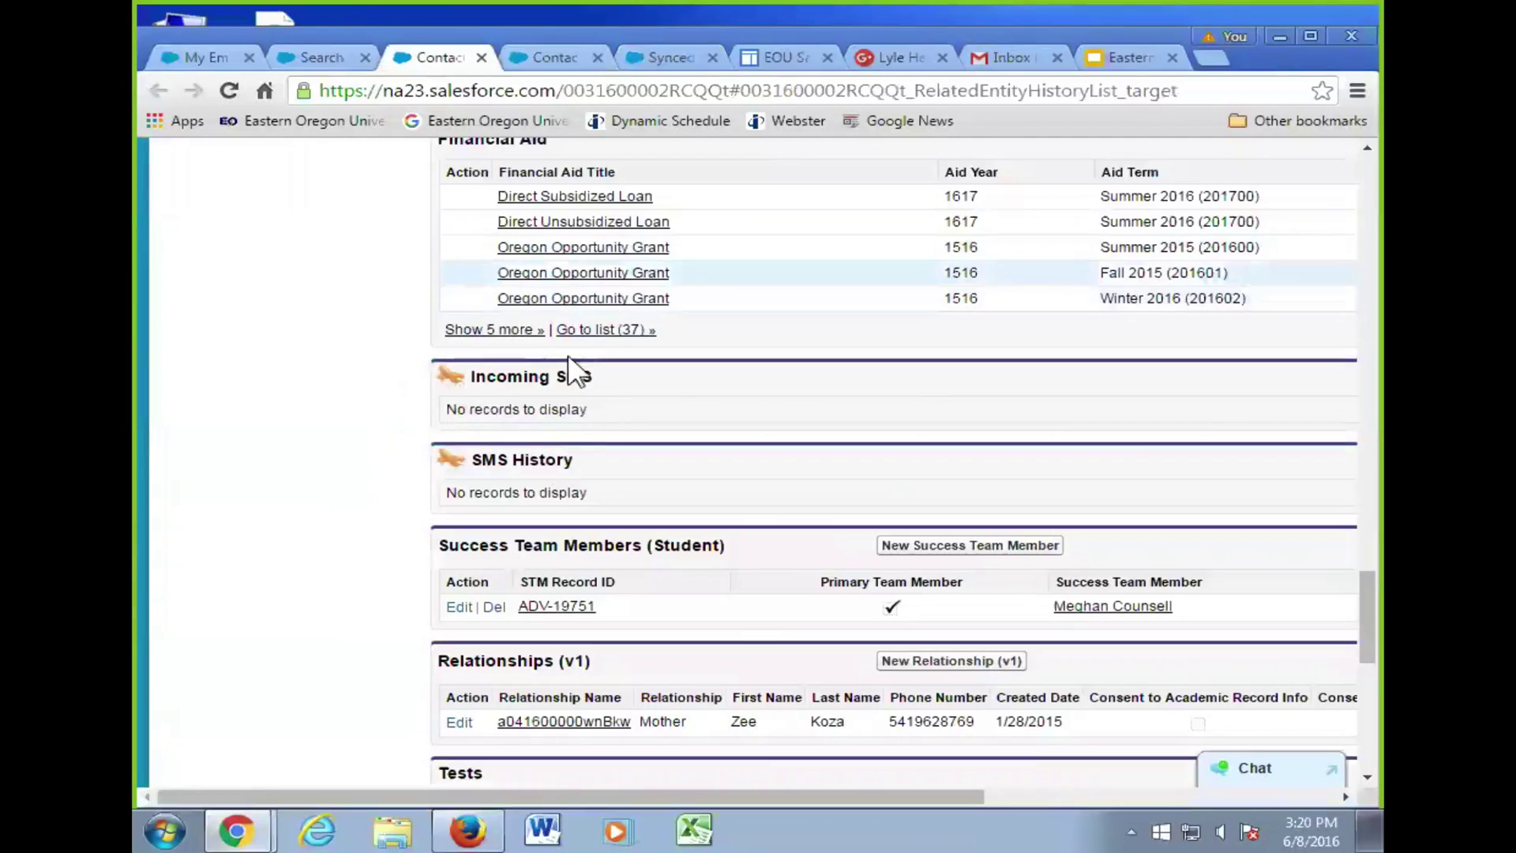
scroll(401, 368, "down", 8)
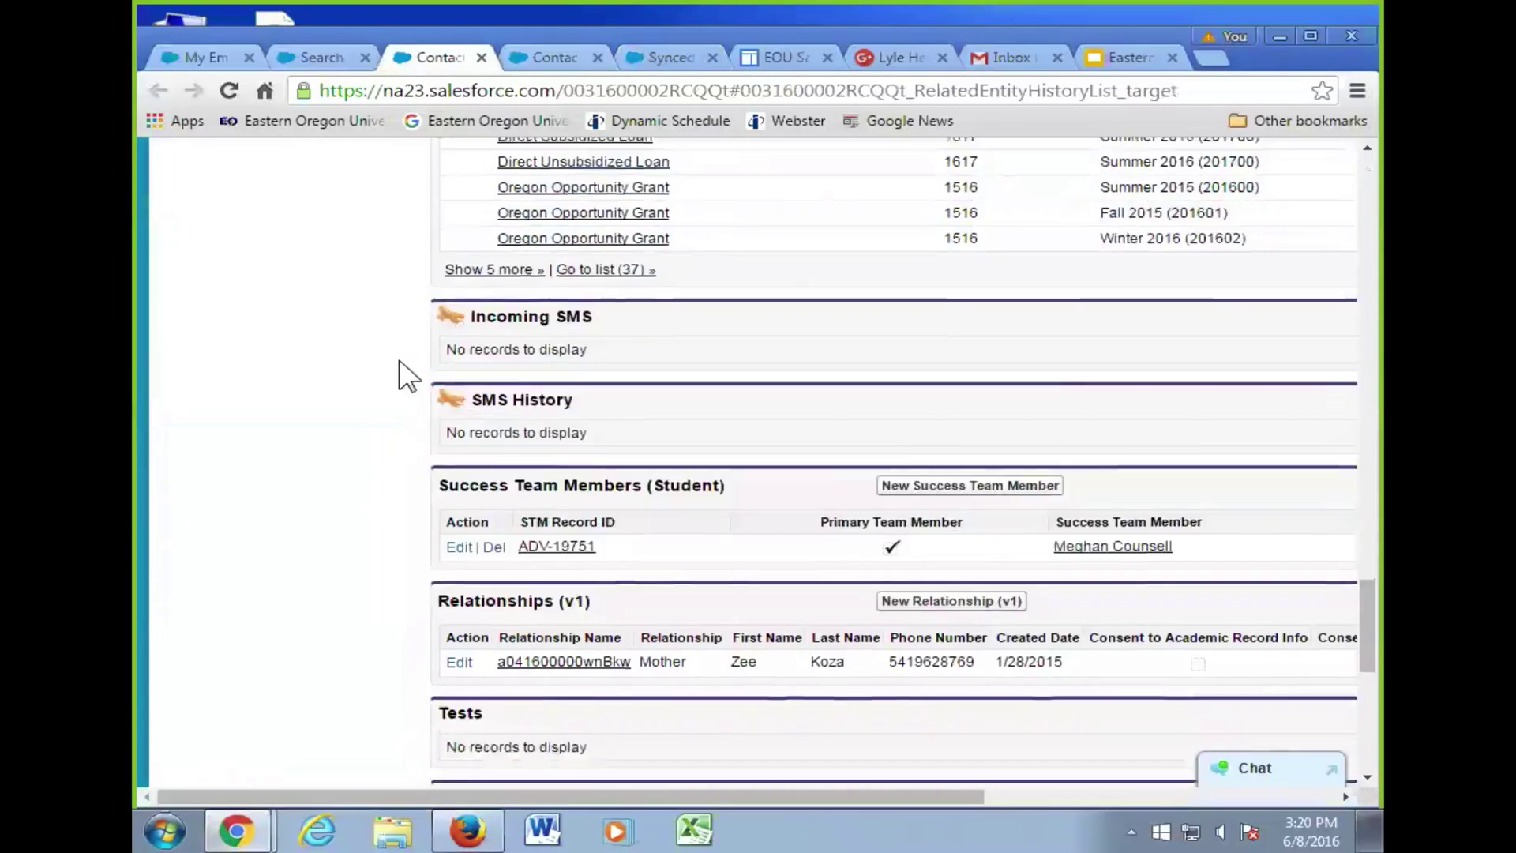
scroll(401, 368, "down", 2)
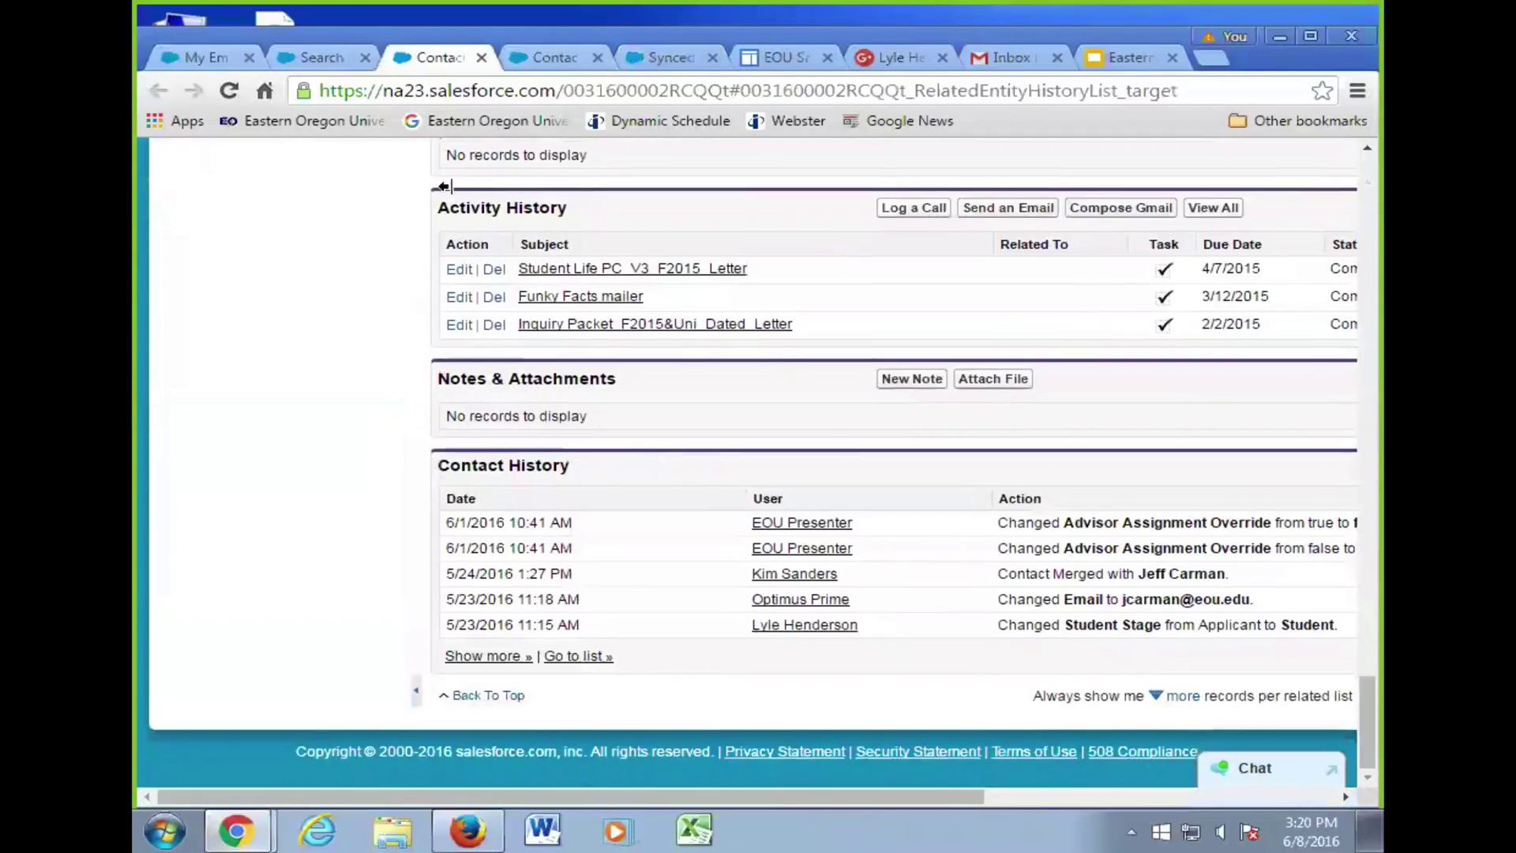
left_click(237, 94)
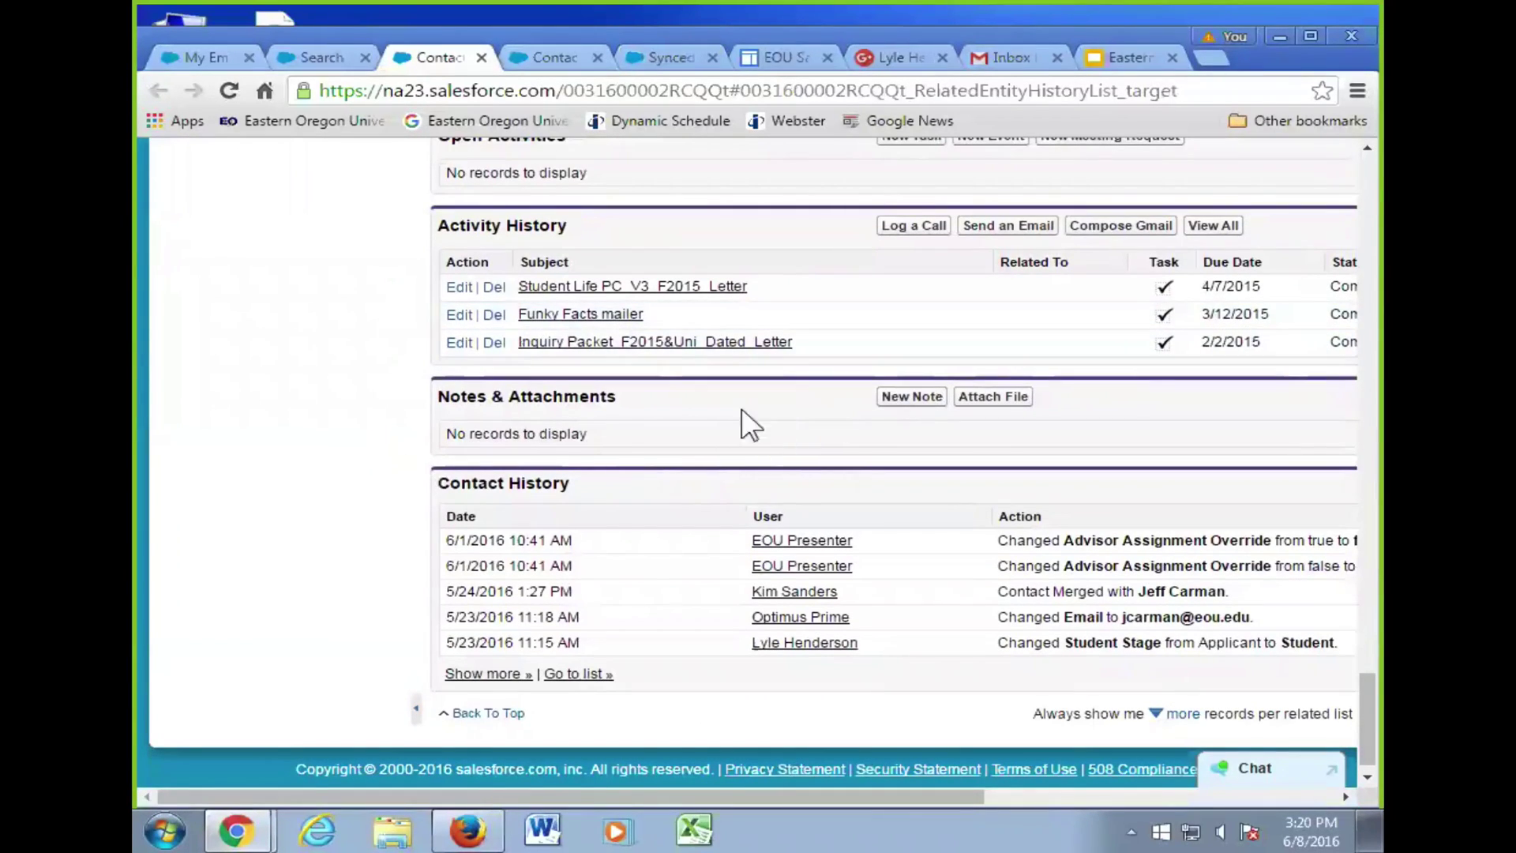
- Close the Gmail inbox and extra Google tab, then start Compose Gmail from the contact's Activity History
left_click(1057, 57)
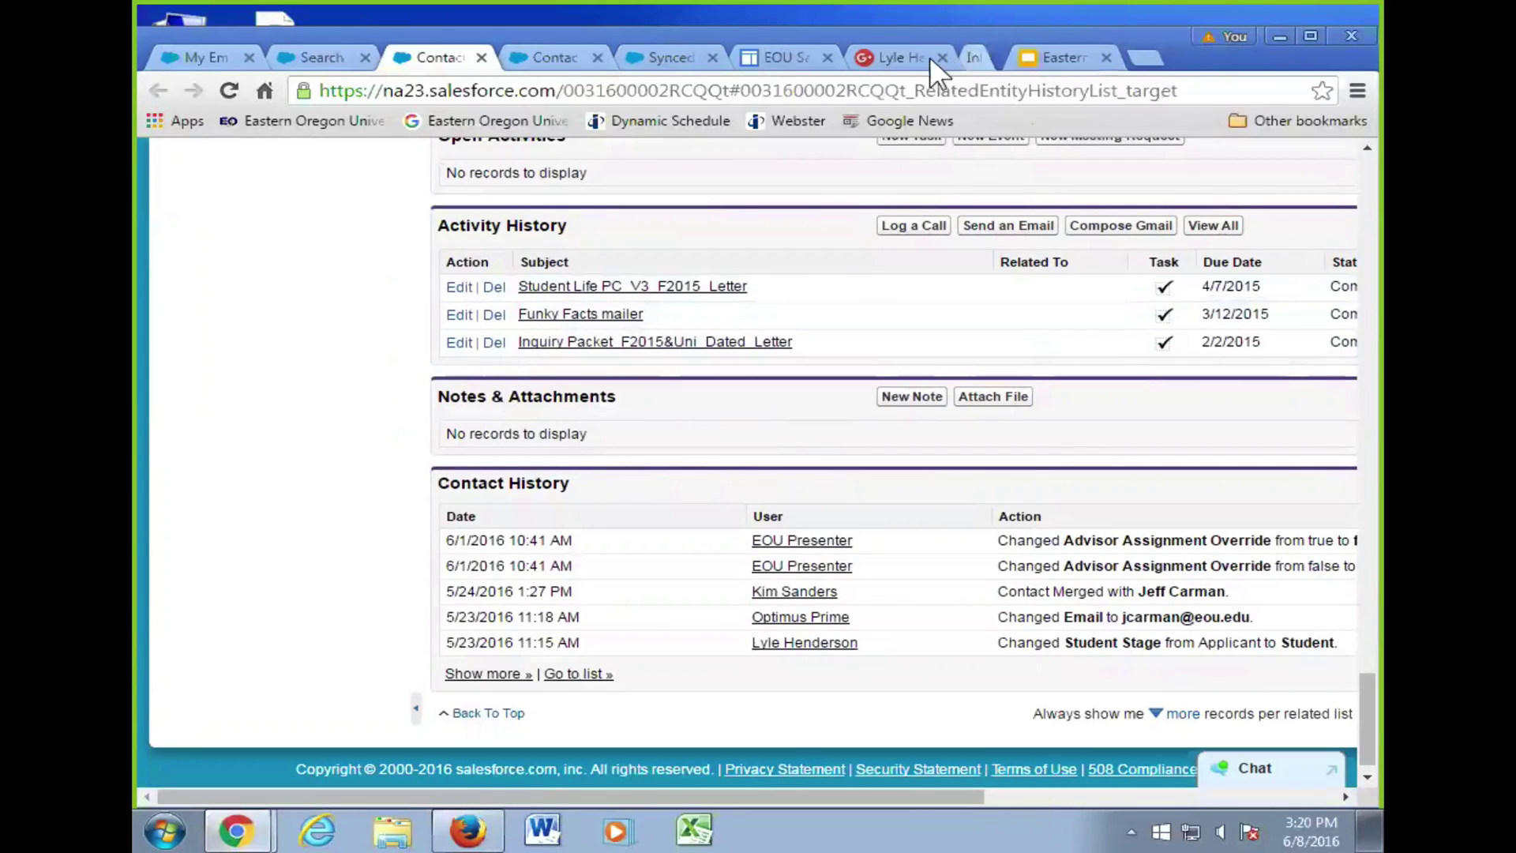
left_click(940, 57)
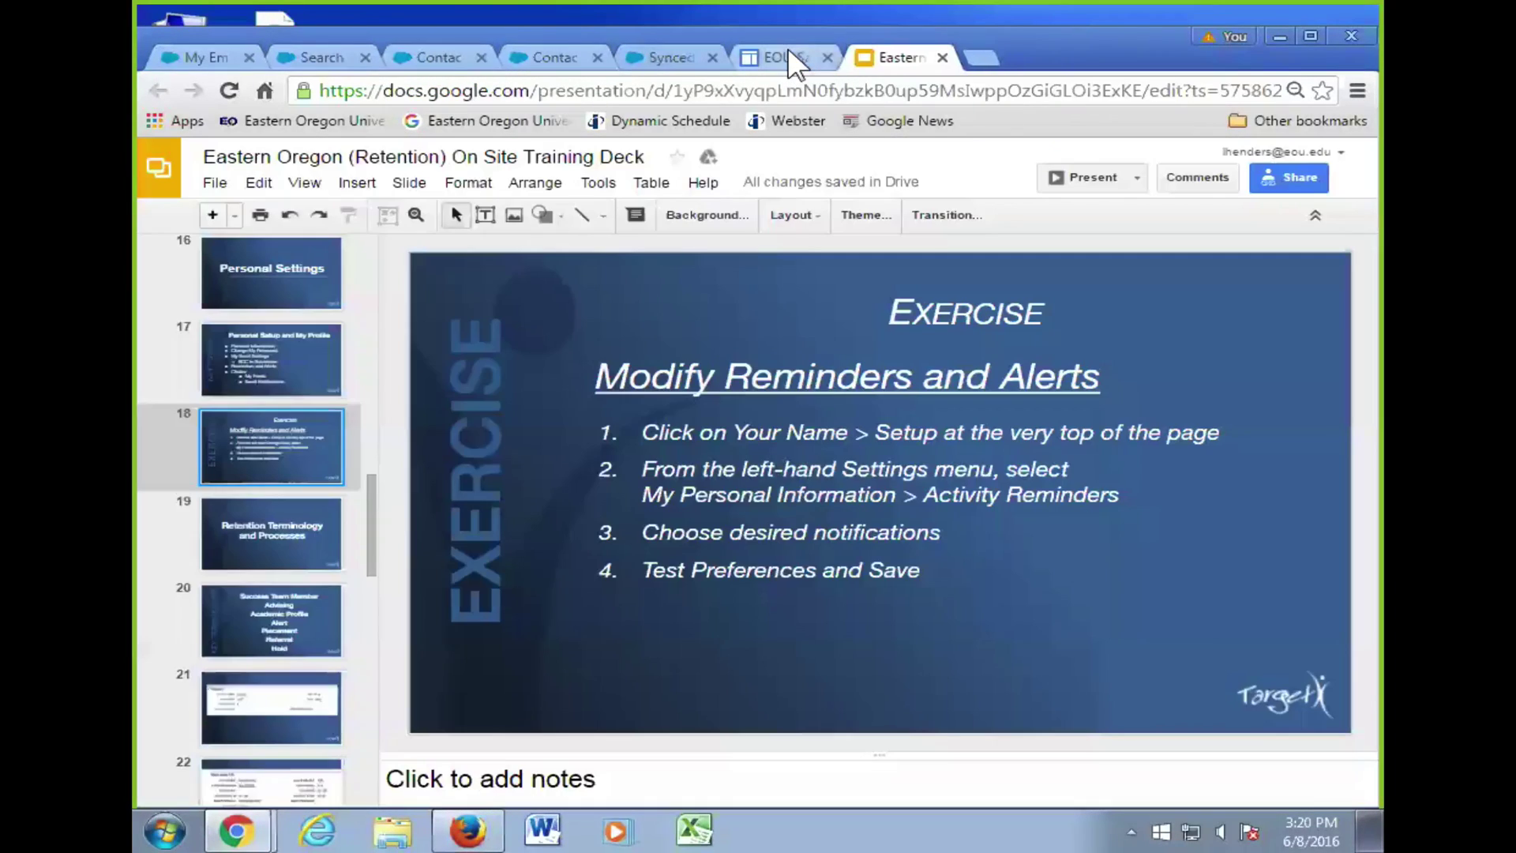
left_click(299, 60)
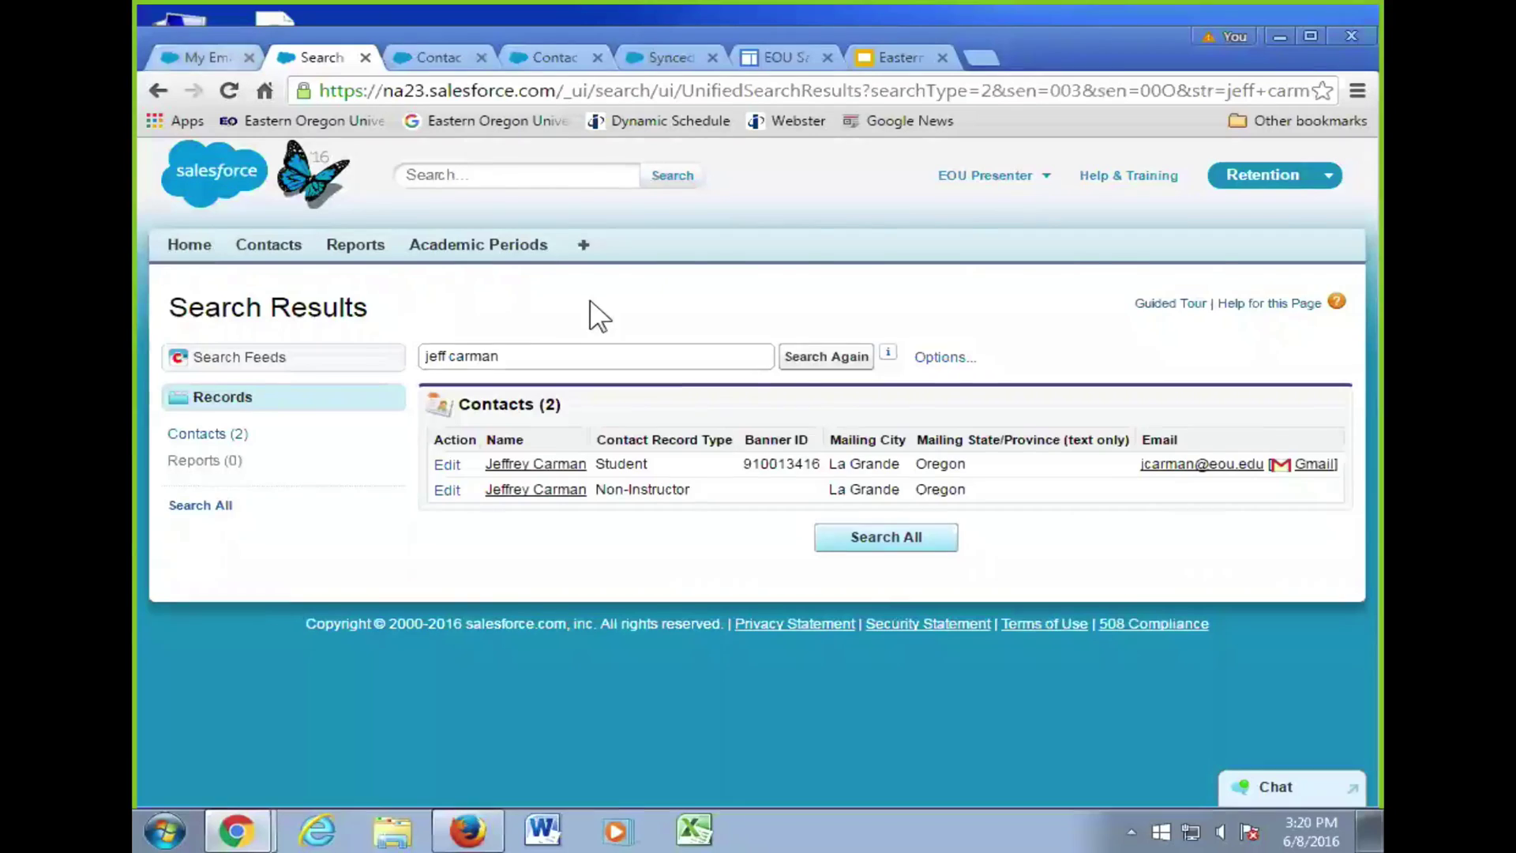
left_click(213, 59)
left_click(496, 58)
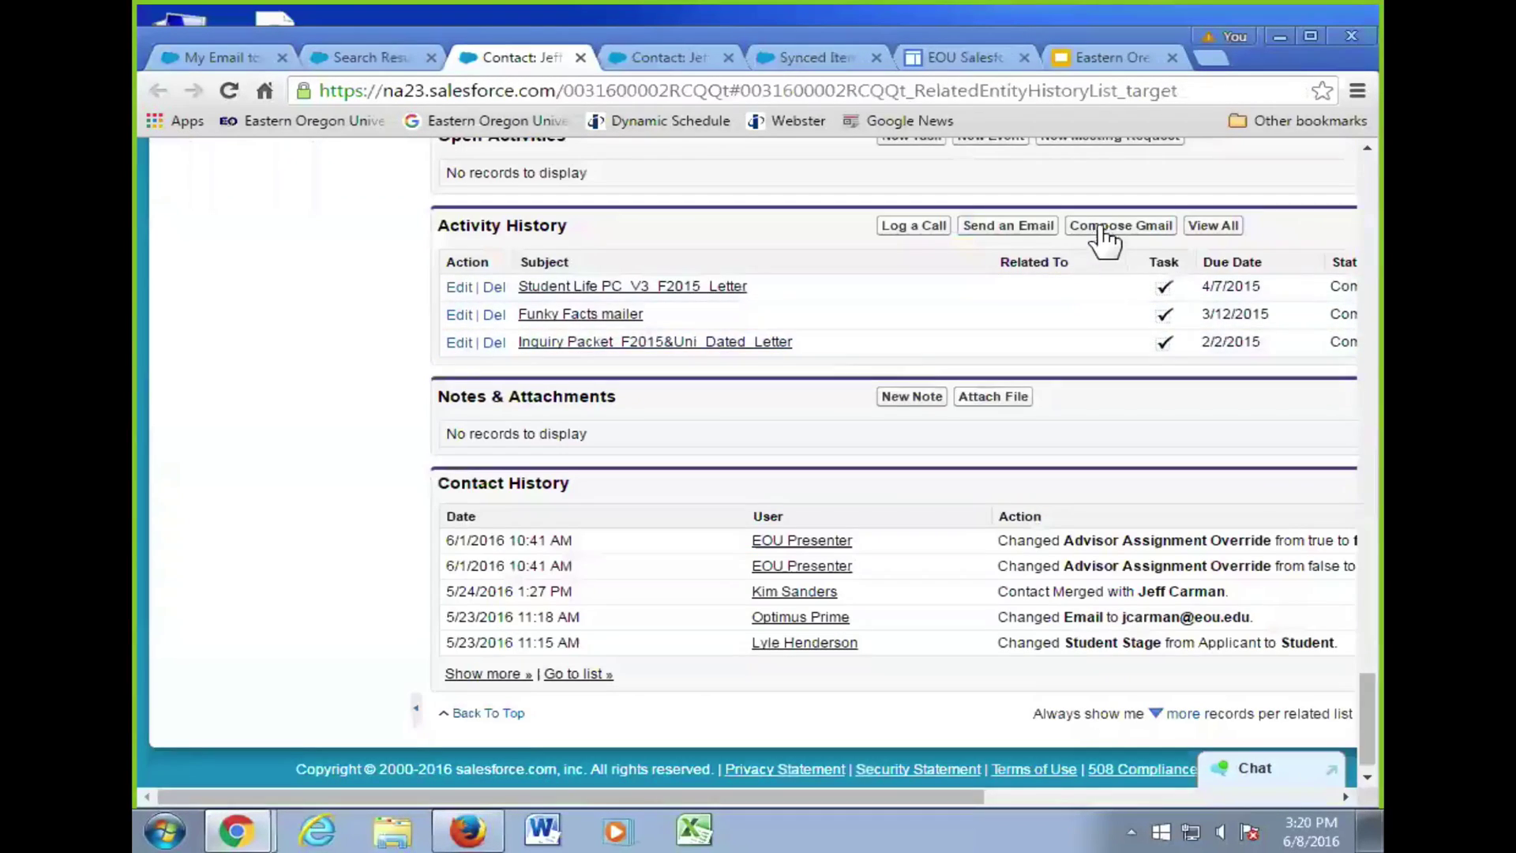
left_click(1101, 228)
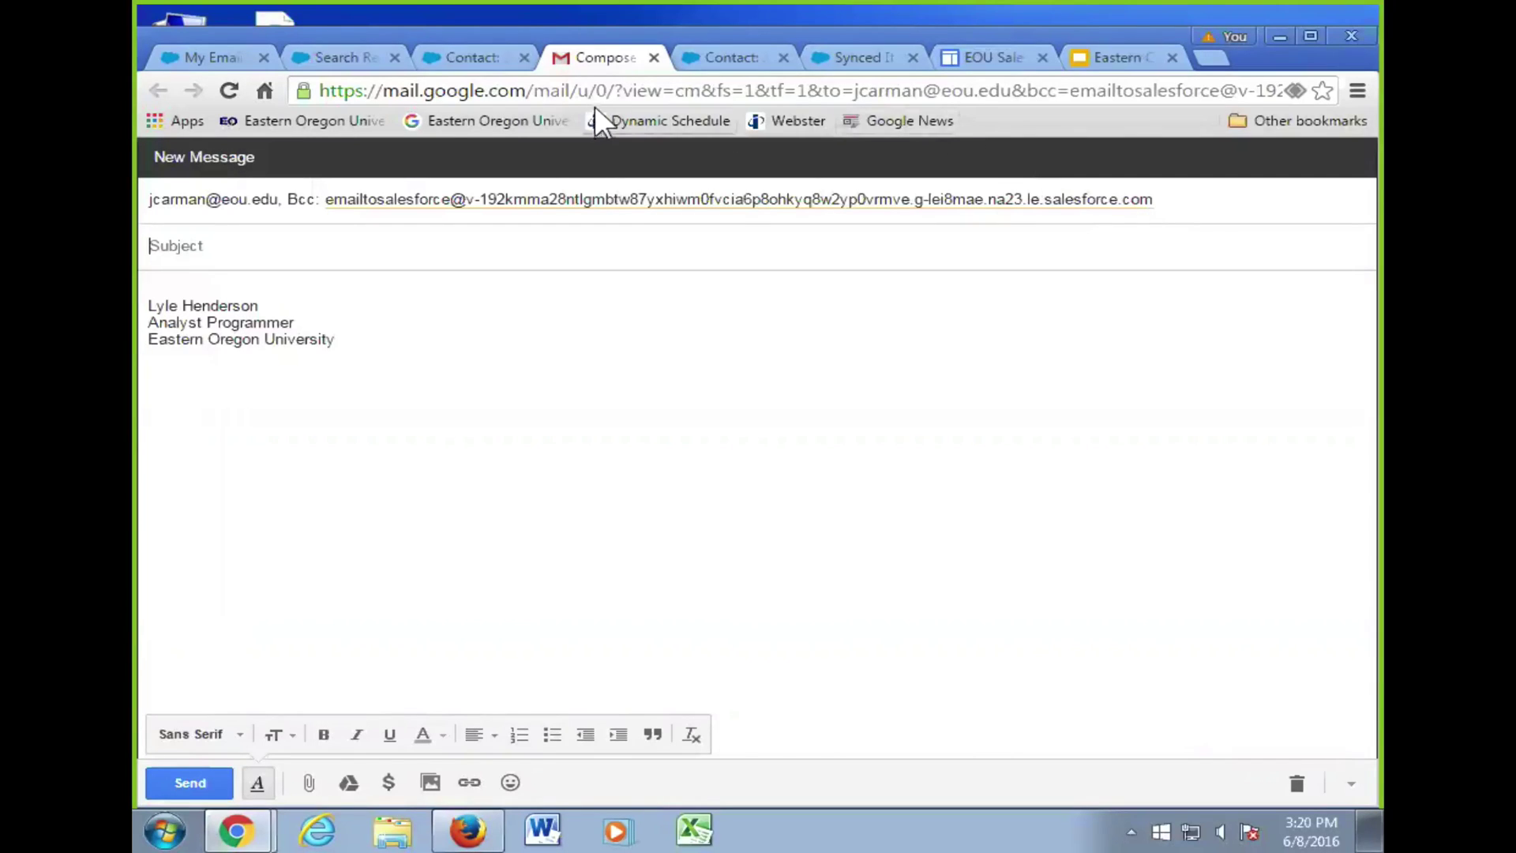
- Leave the Gmail draft and return to the student's contact record with its three Activity History letter tasks
left_click(446, 52)
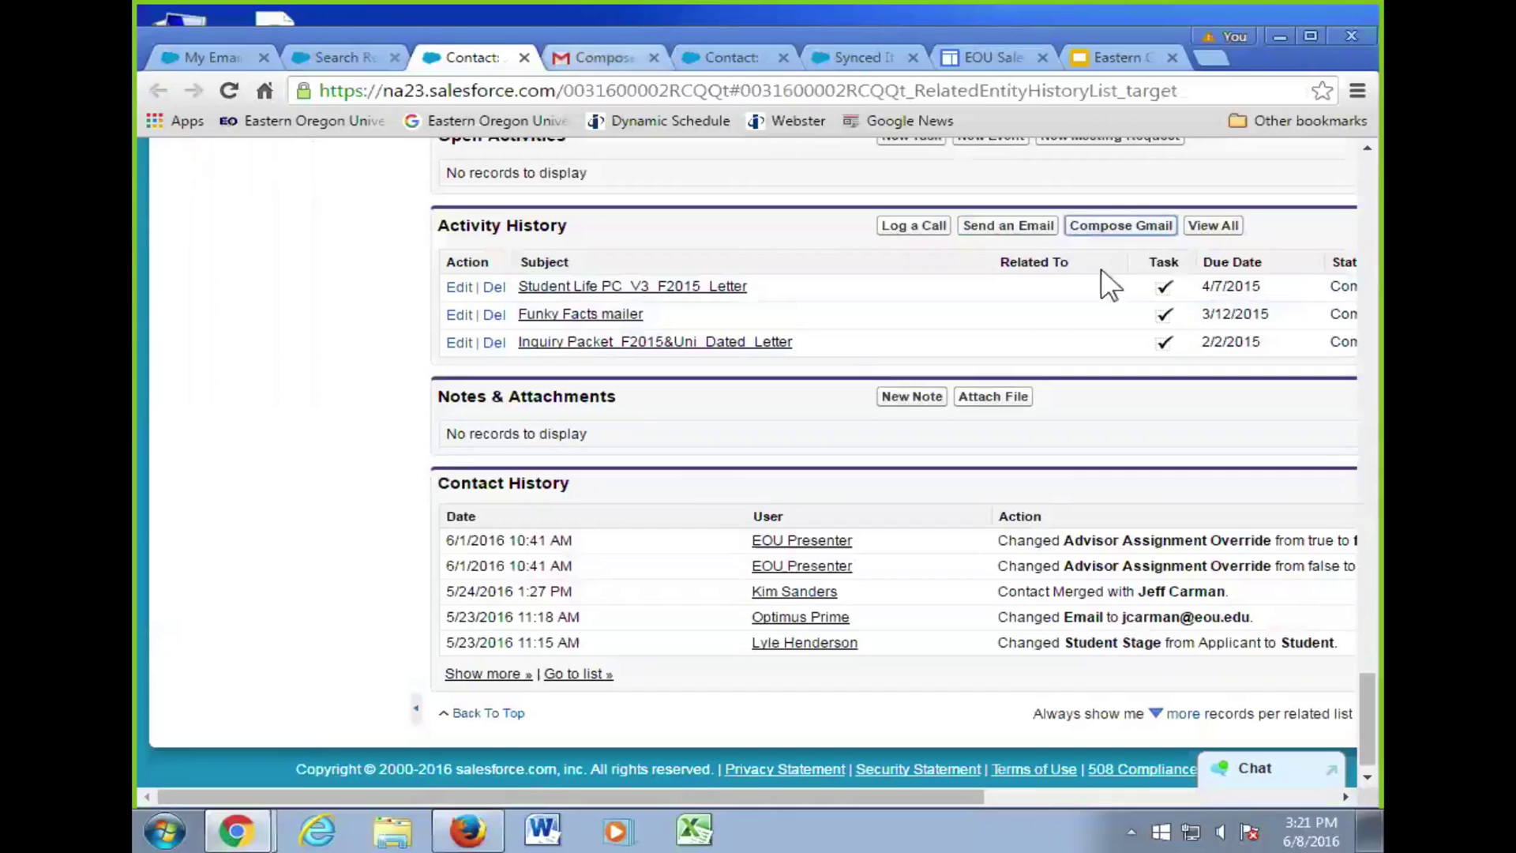
left_click(1113, 226)
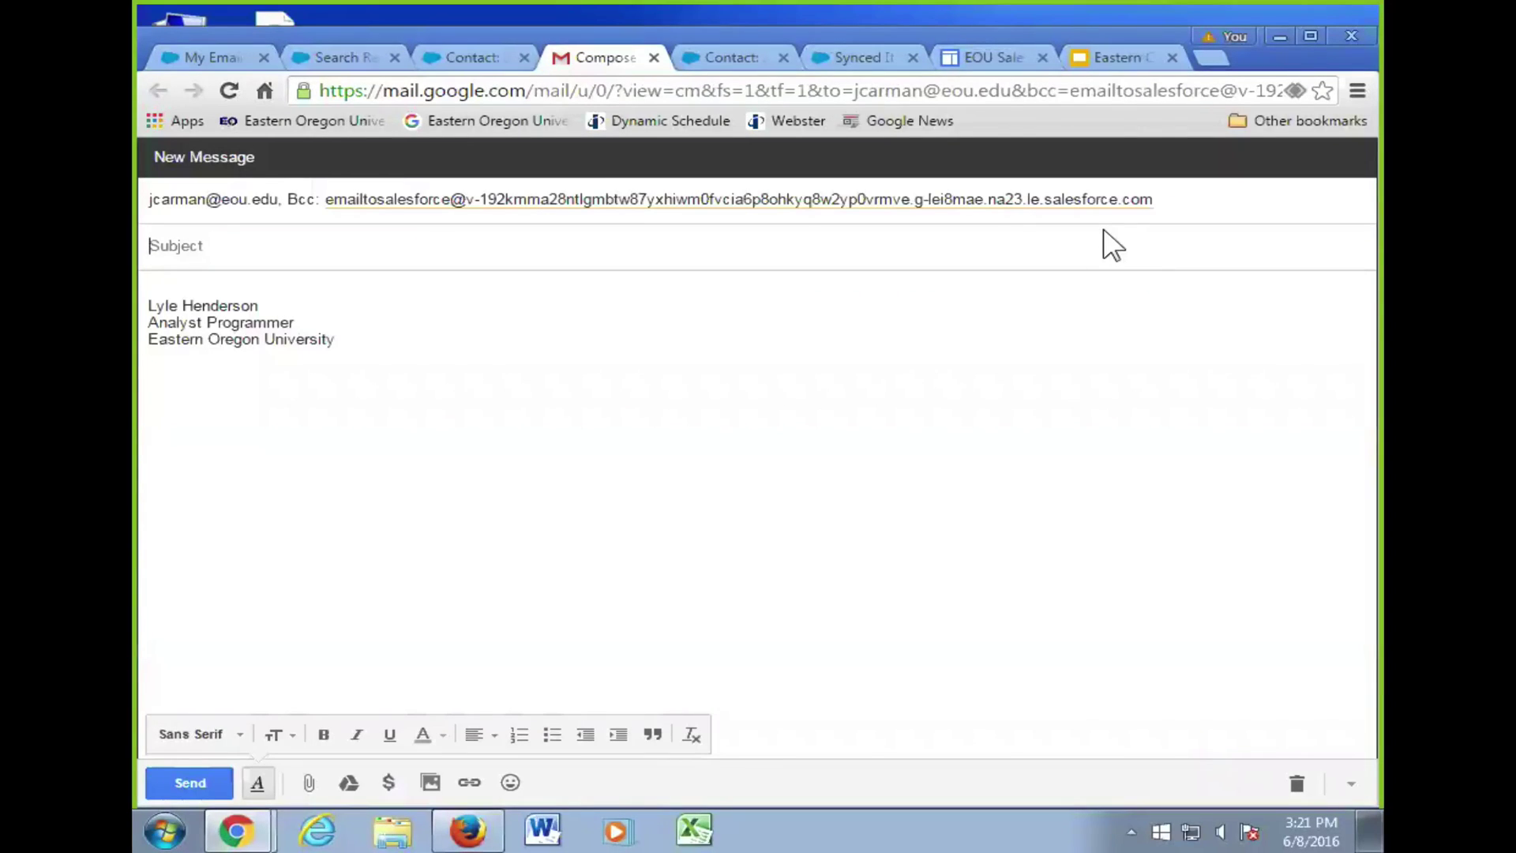
left_click(453, 59)
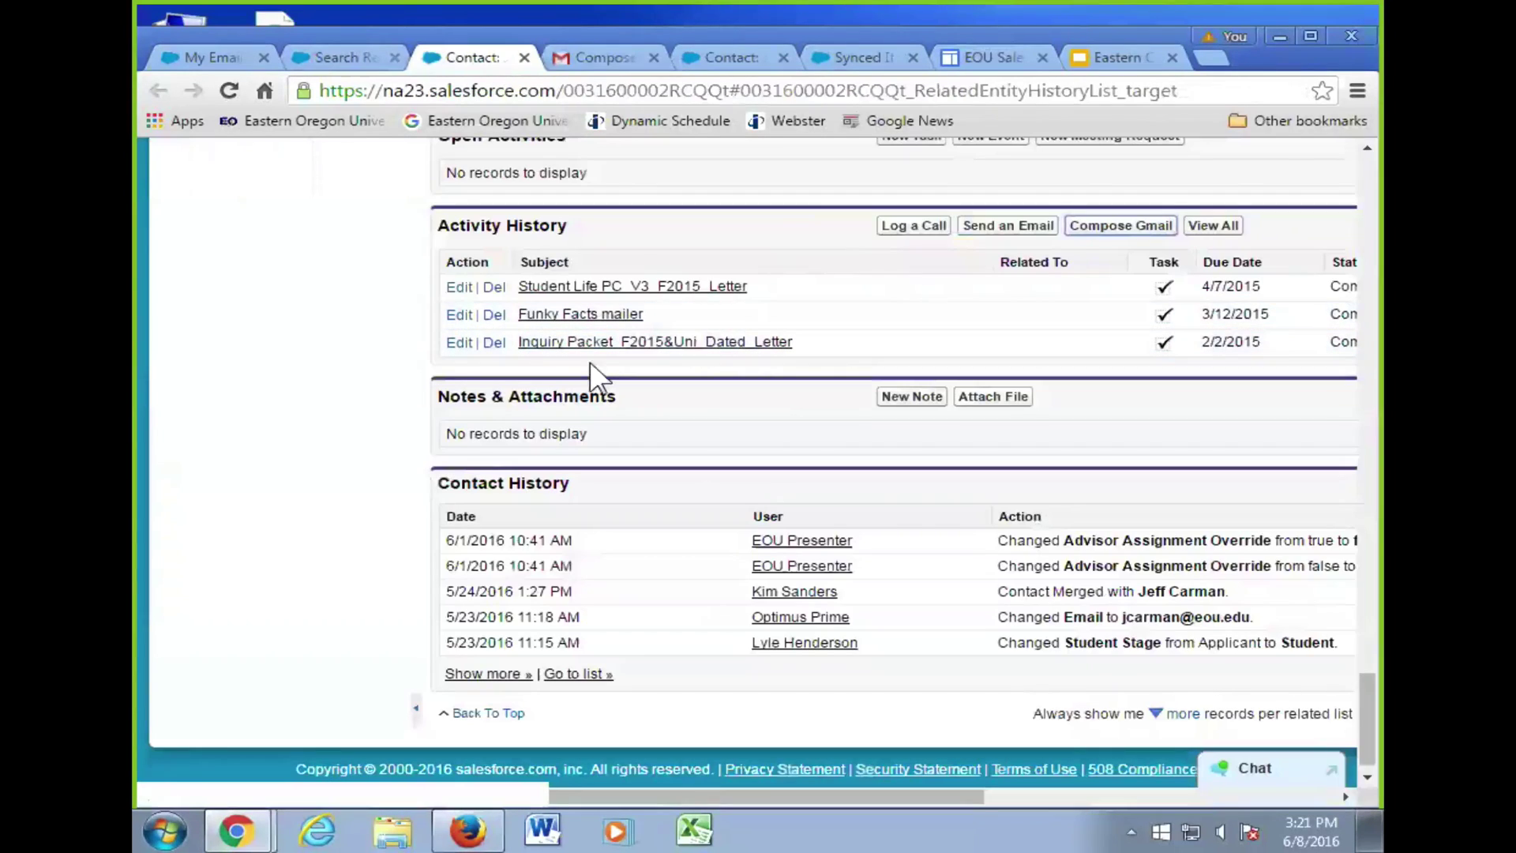
scroll(657, 324, "up", 1)
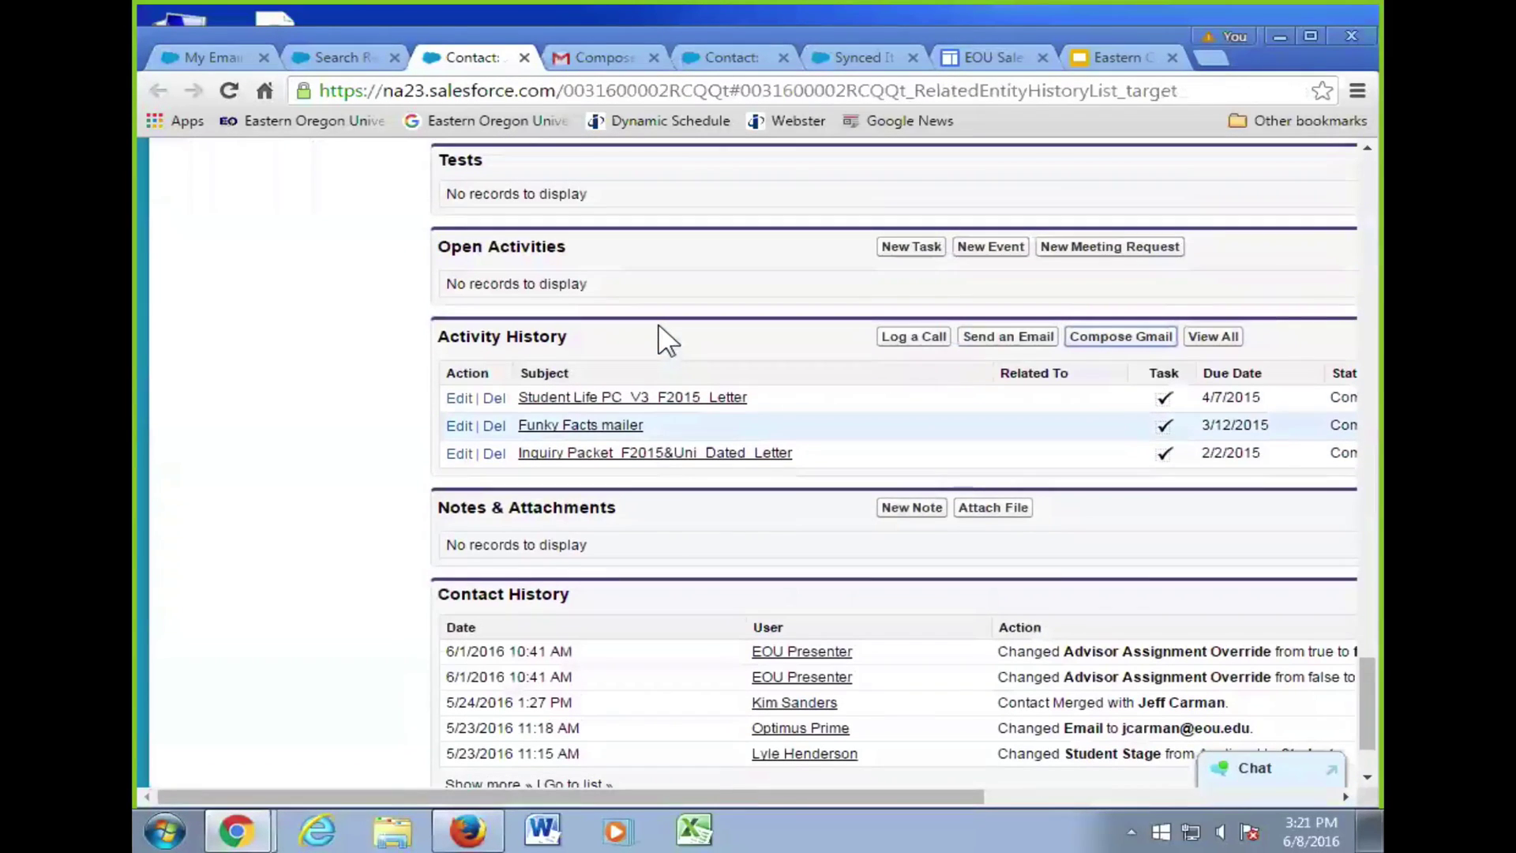
scroll(657, 324, "down", 1)
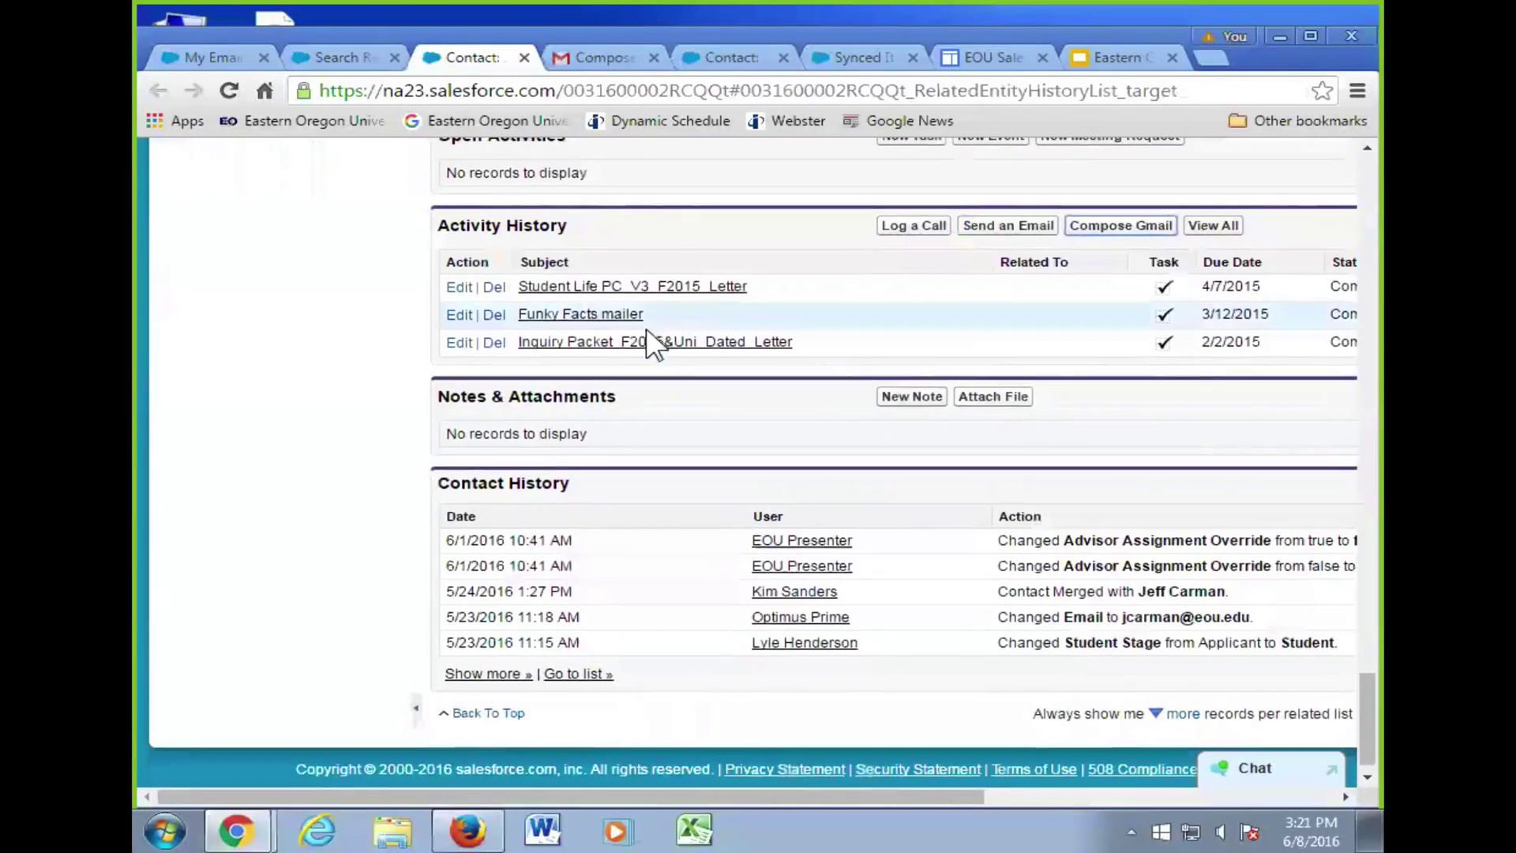
left_click(653, 58)
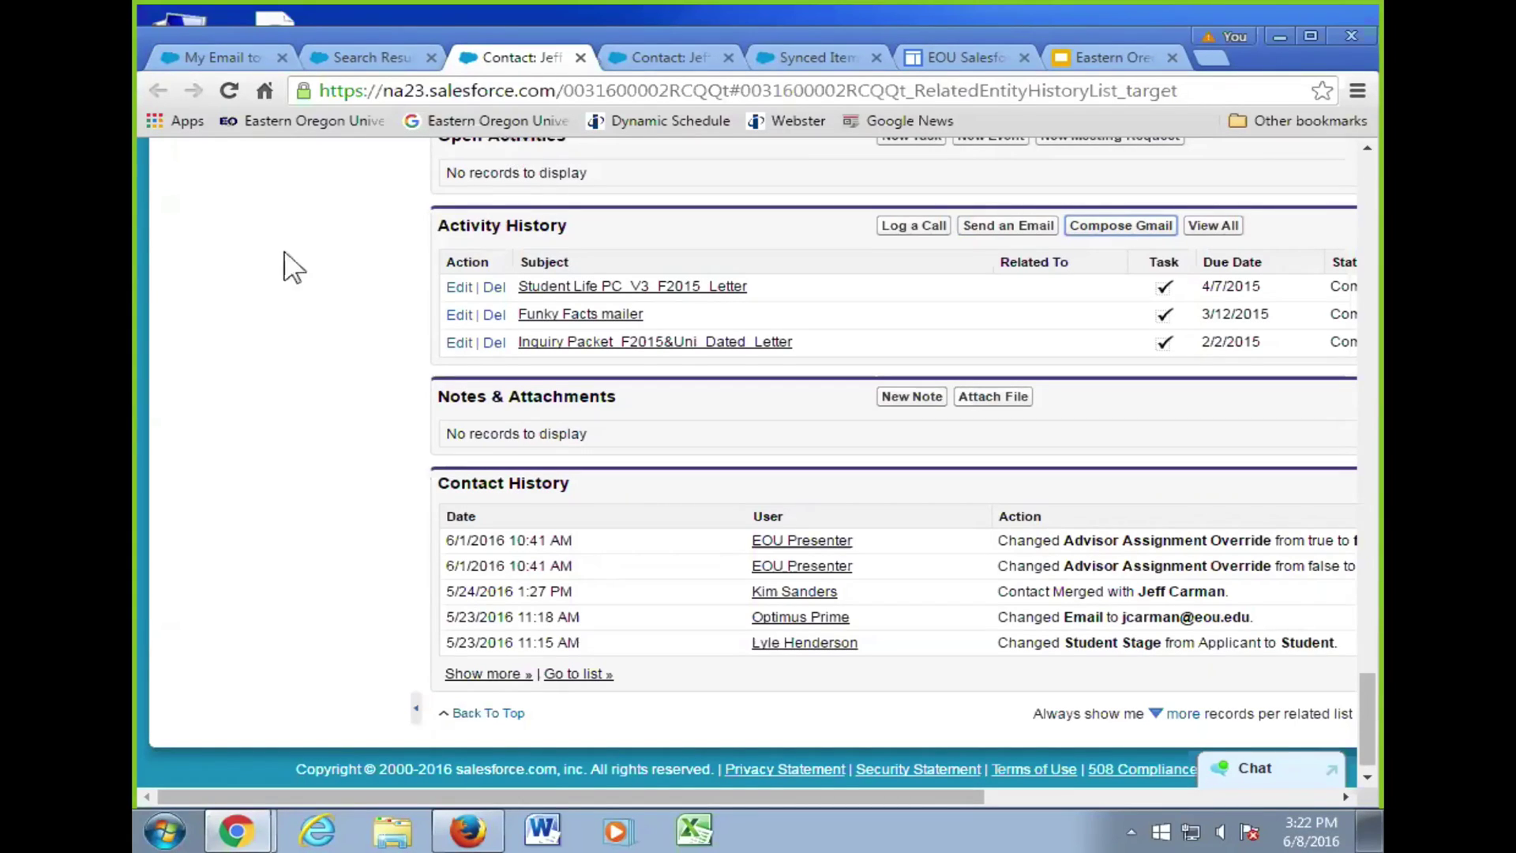
scroll(406, 288, "up", 5)
scroll(413, 293, "down", 5)
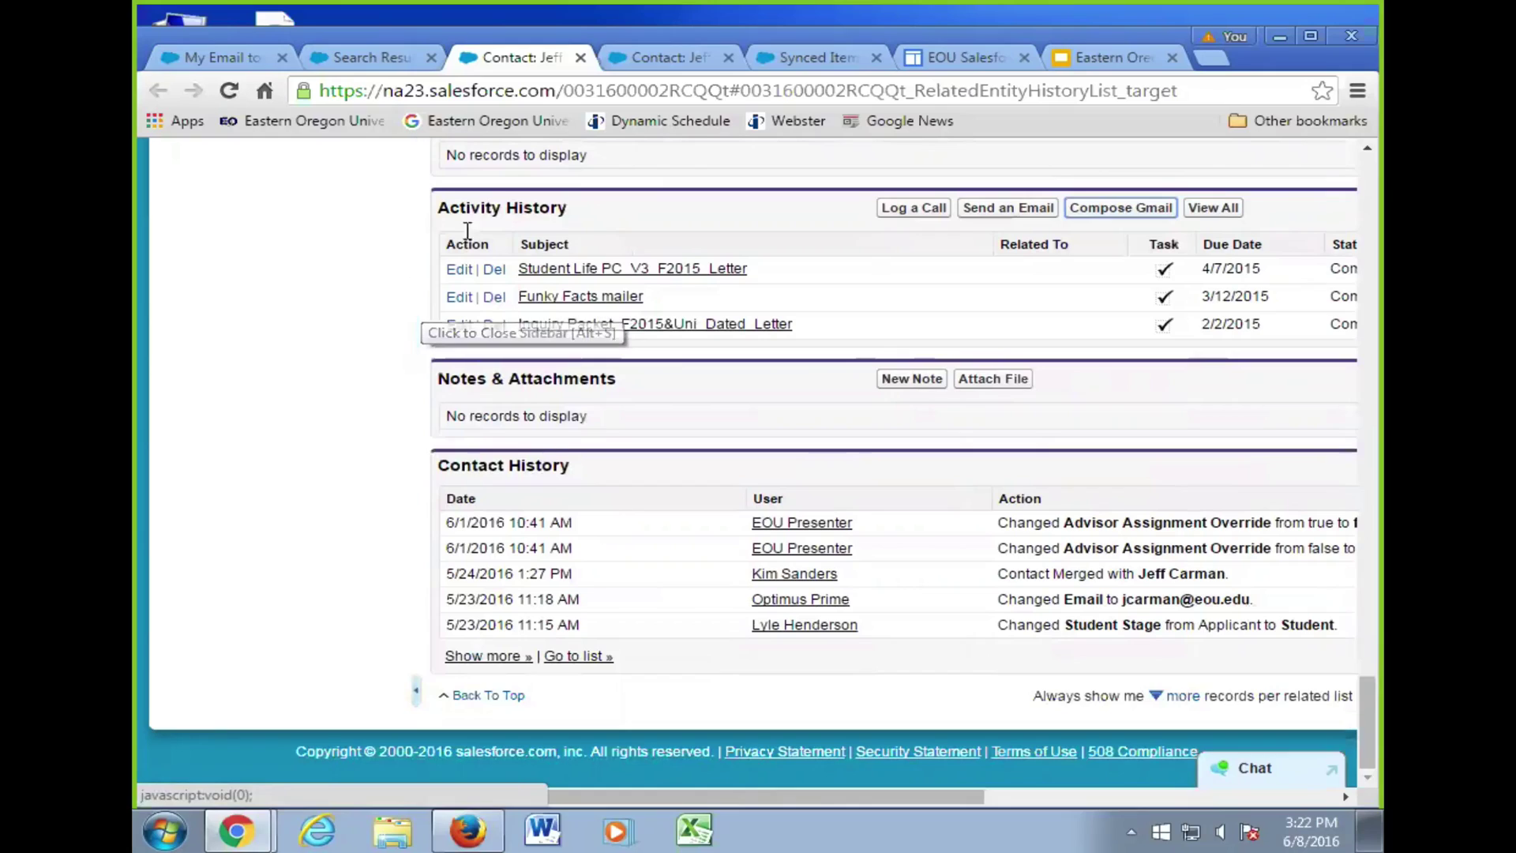
scroll(604, 418, "up", 10)
scroll(604, 427, "up", 20)
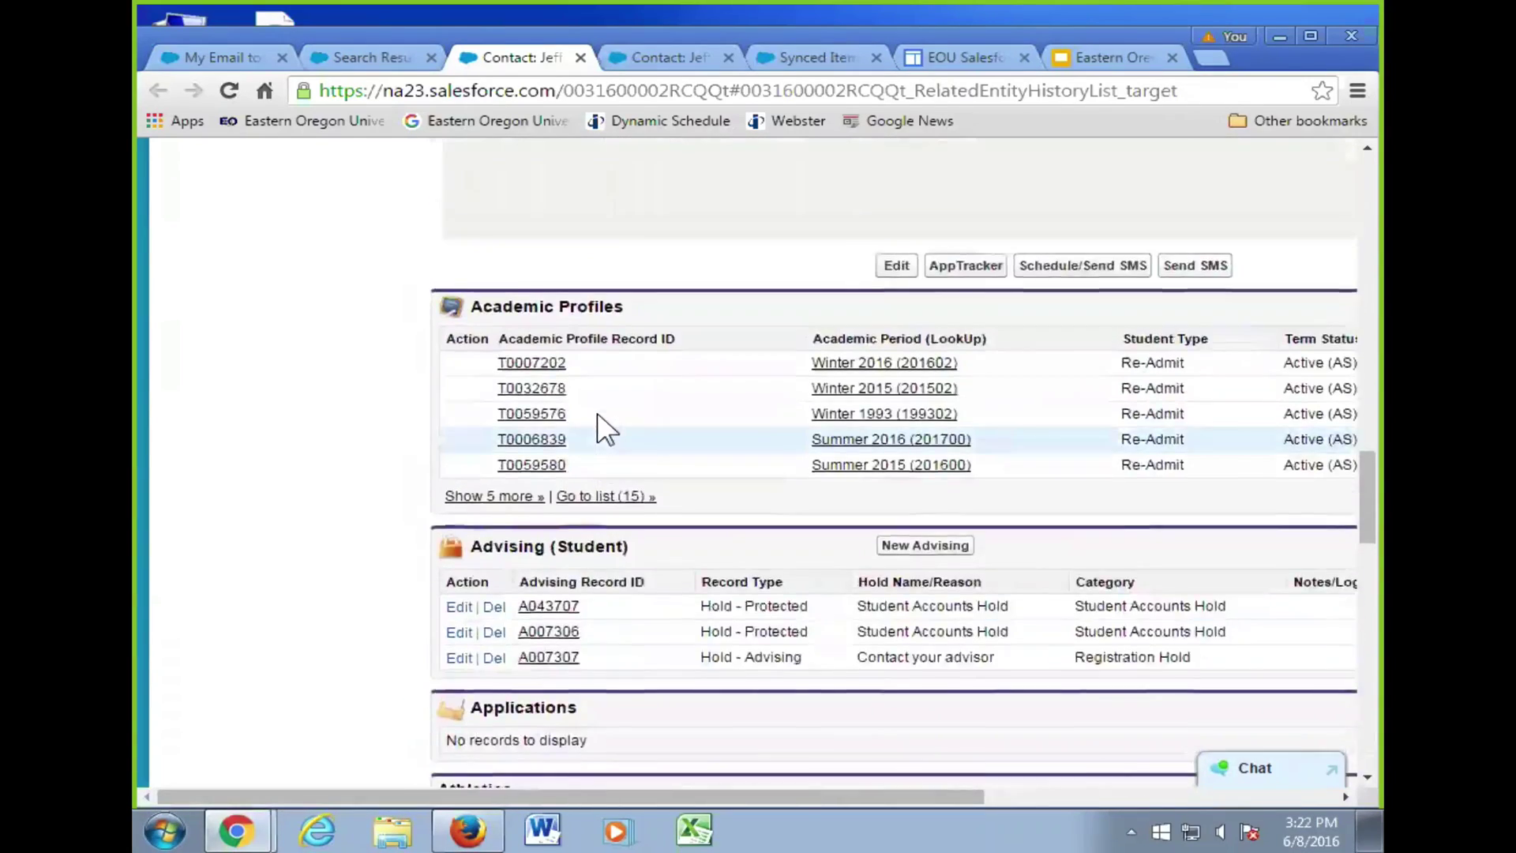
scroll(604, 426, "down", 7)
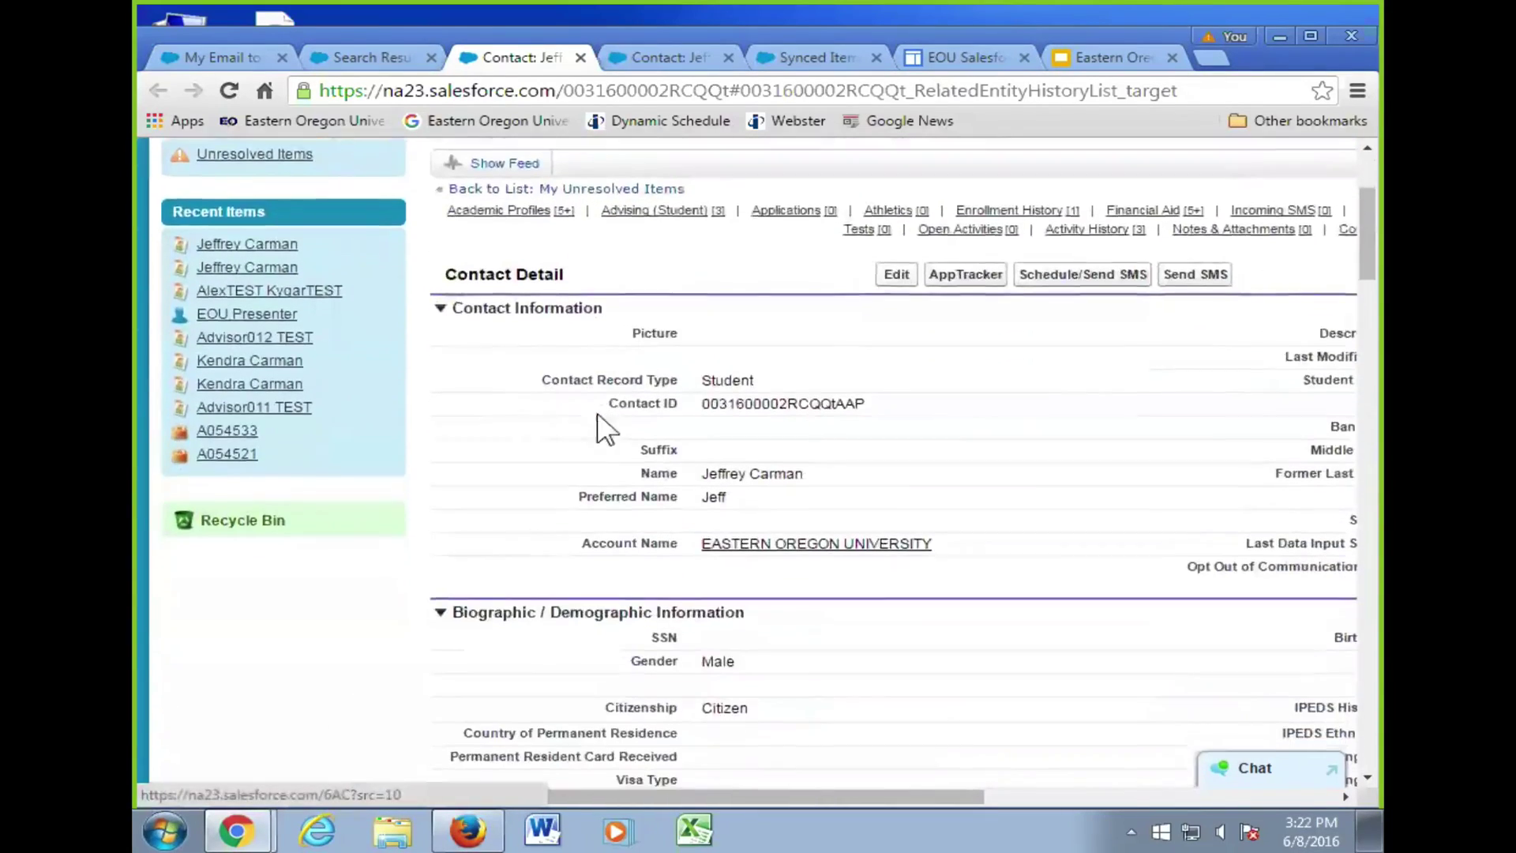
scroll(900, 390, "up", 7)
scroll(904, 394, "down", 7)
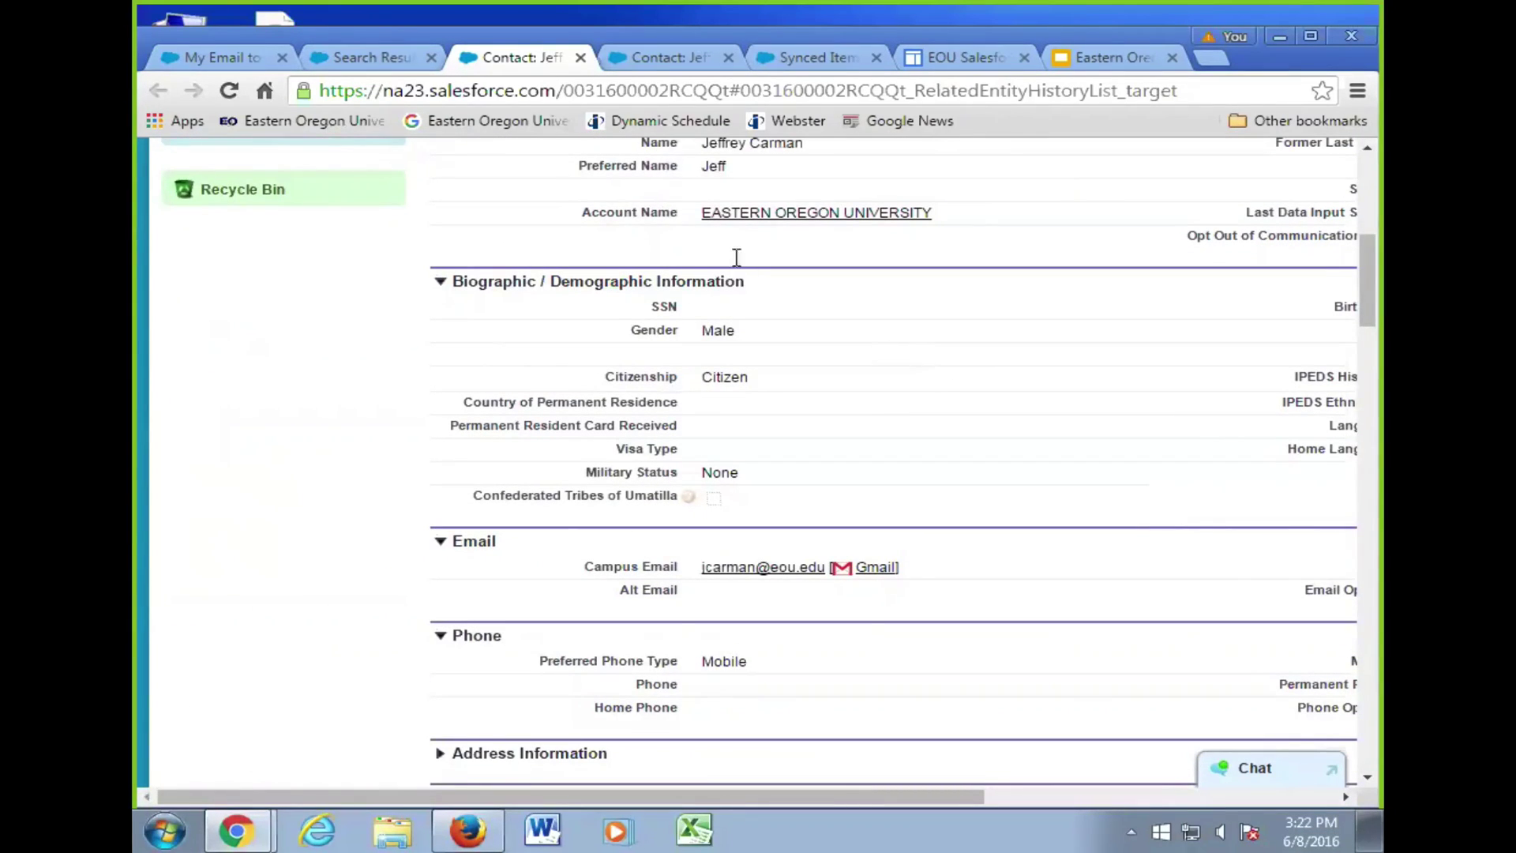
scroll(379, 637, "up", 3)
scroll(379, 636, "up", 4)
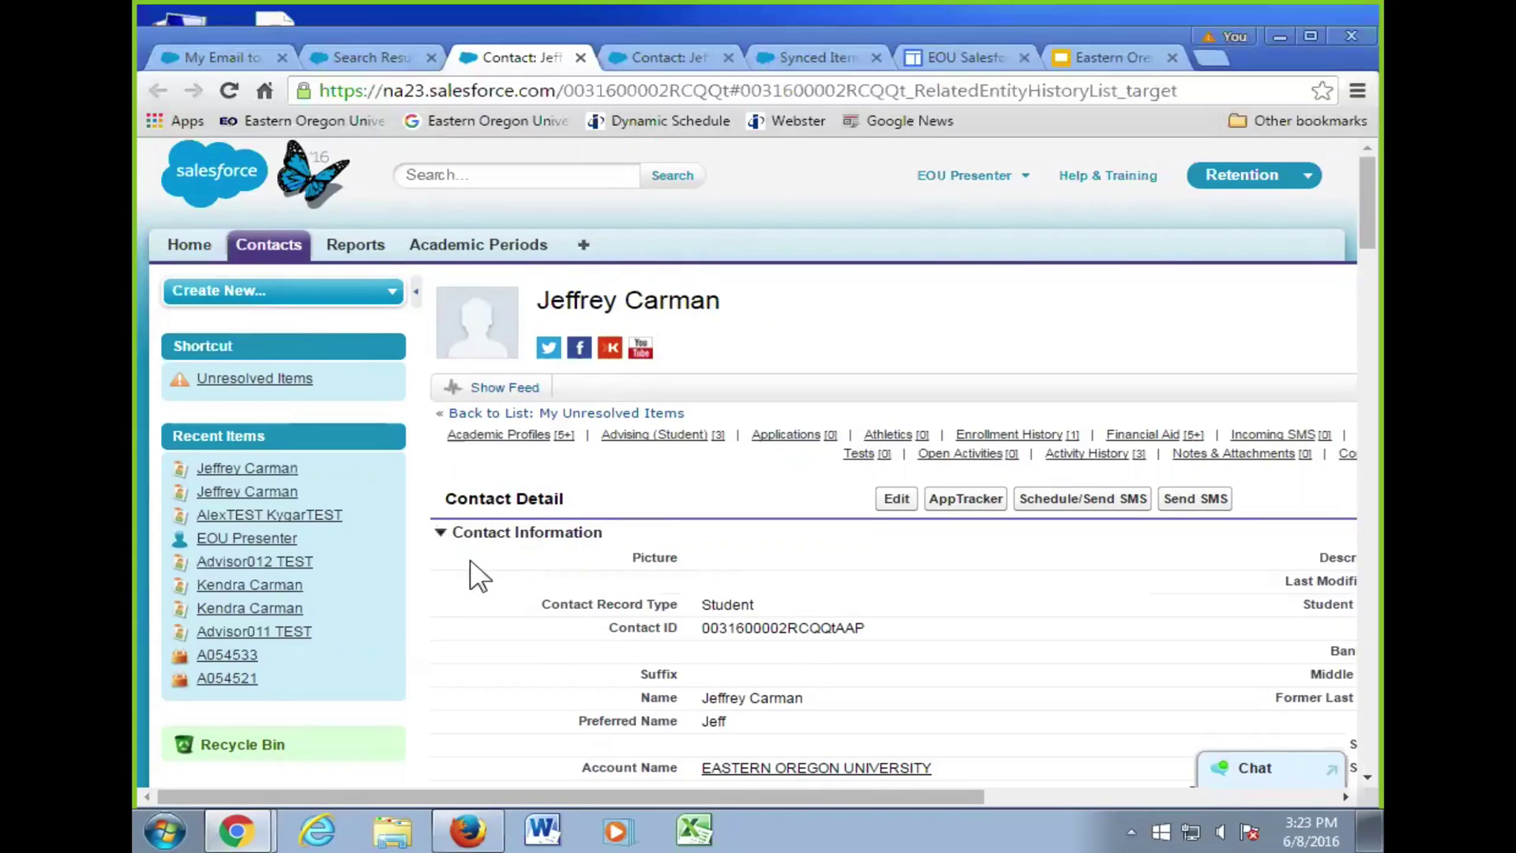
scroll(473, 574, "down", 10)
scroll(328, 548, "down", 7)
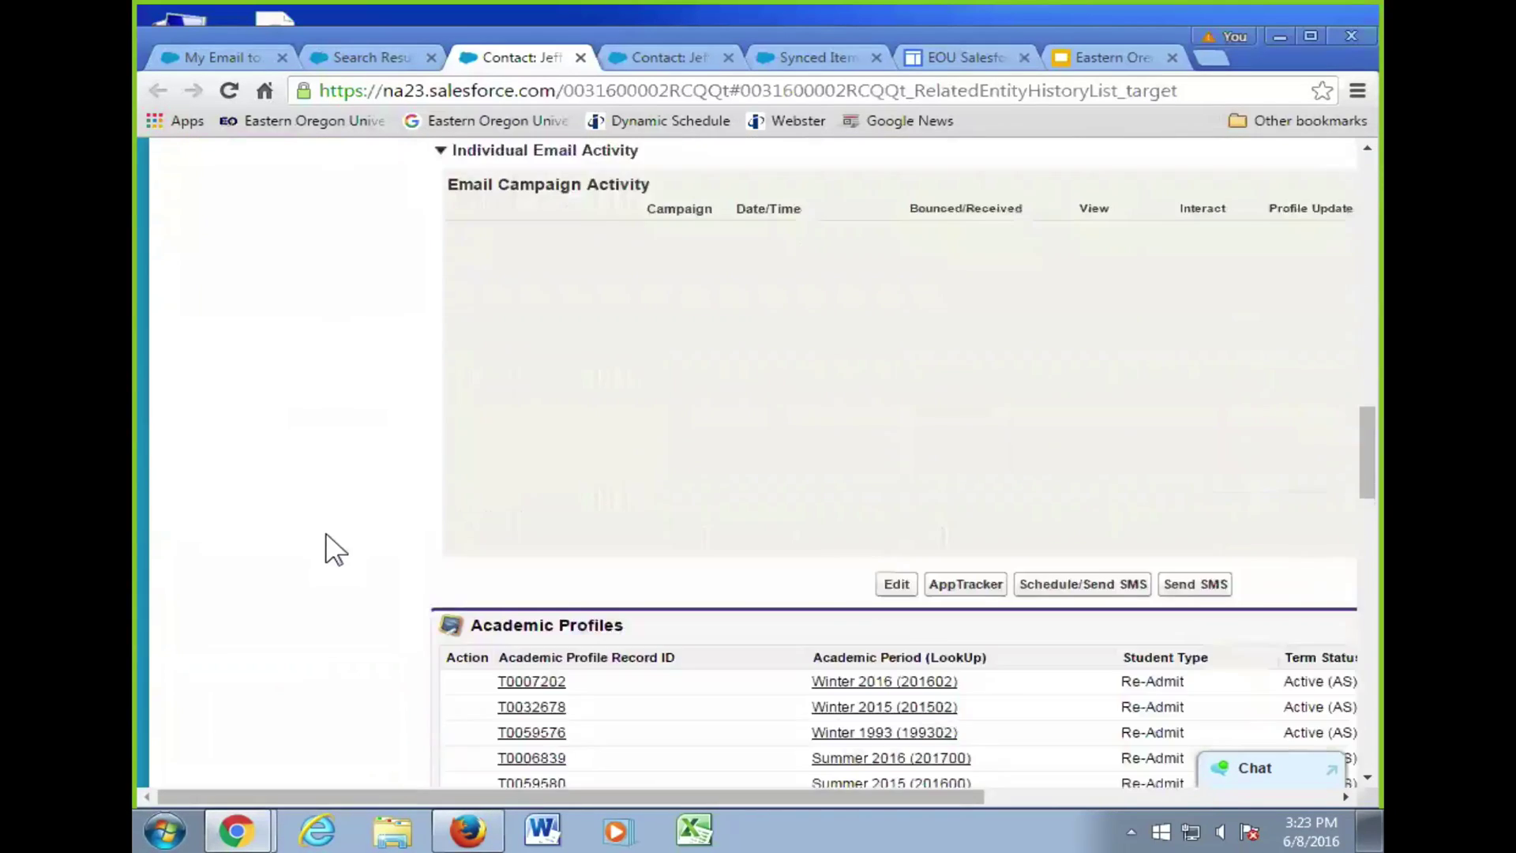
scroll(329, 547, "up", 3)
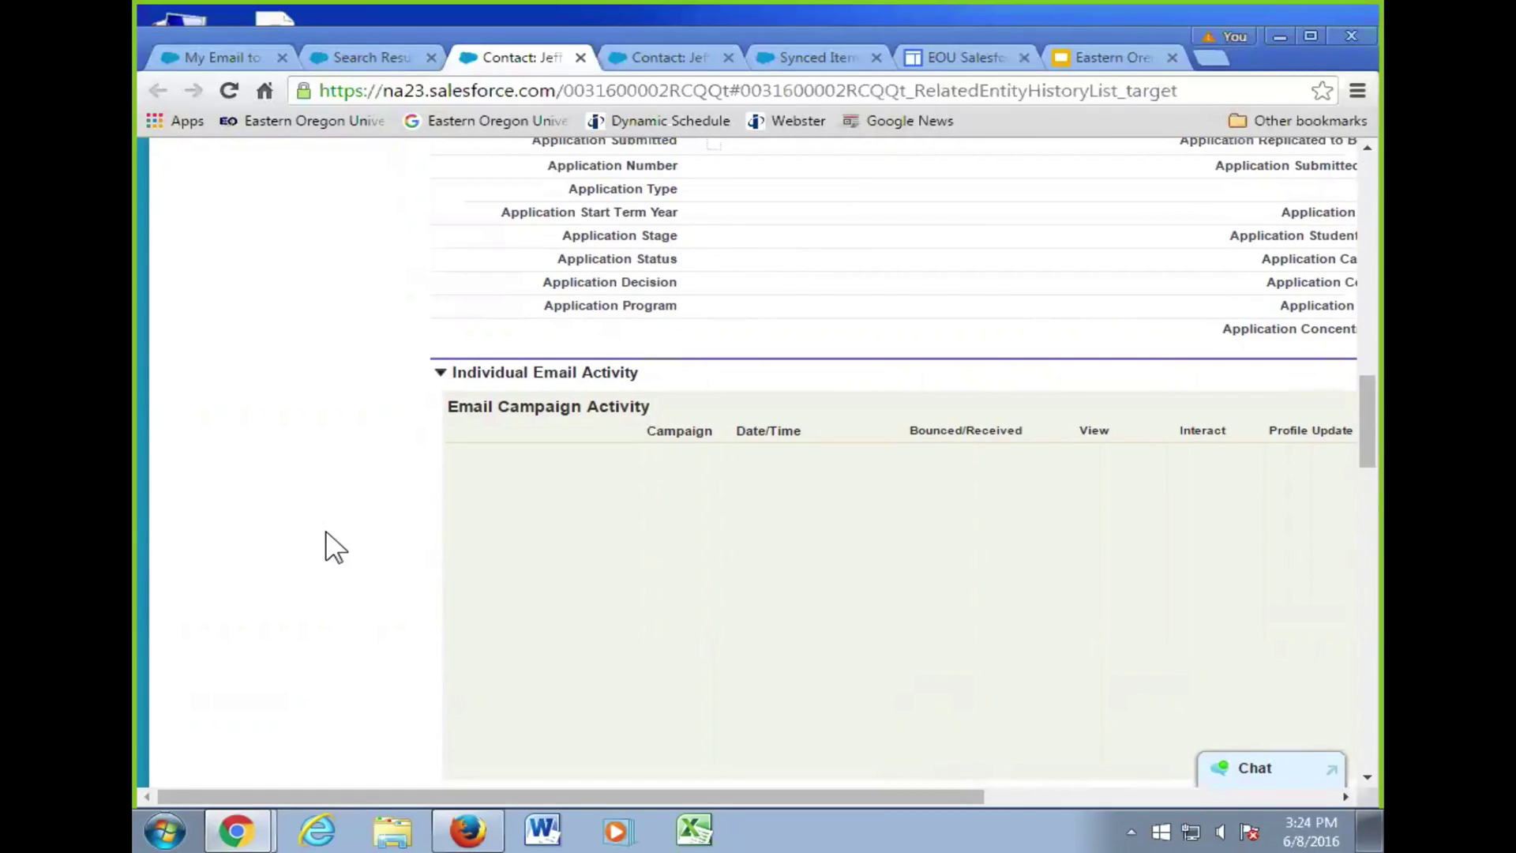
scroll(339, 490, "up", 15)
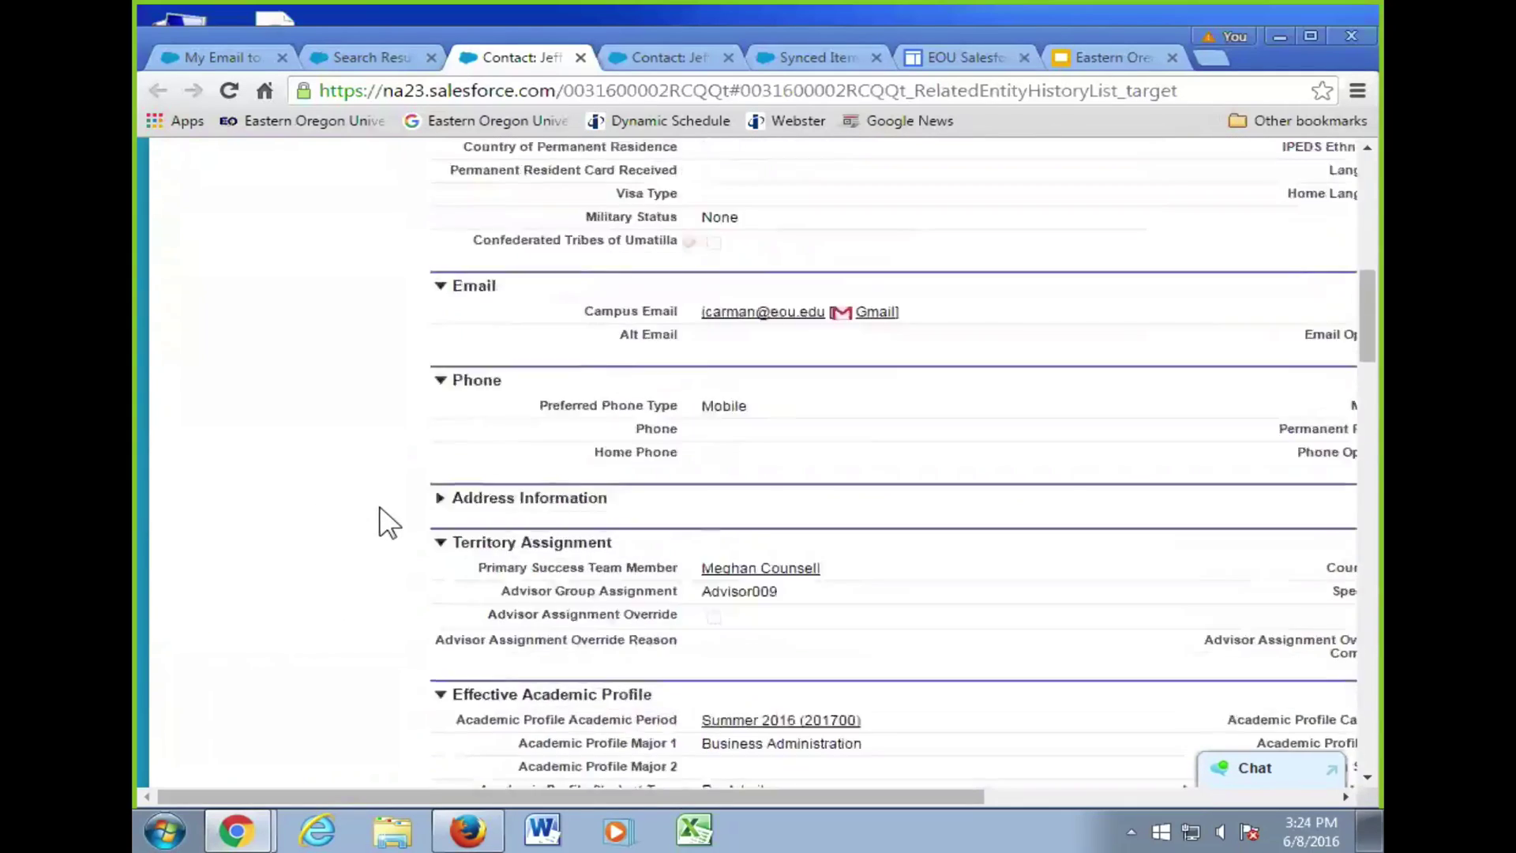
scroll(311, 675, "up", 1)
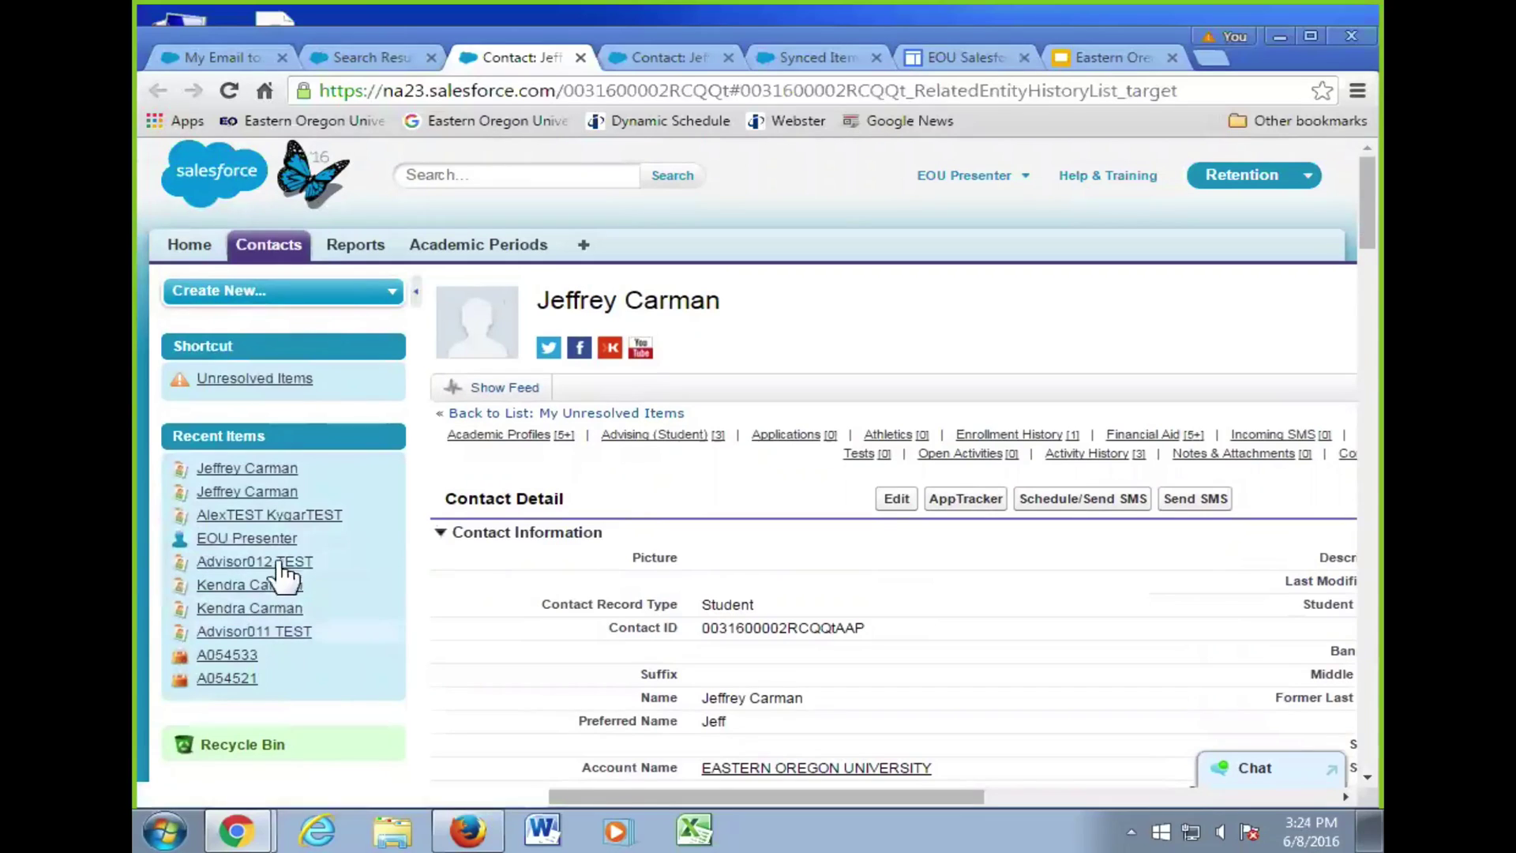
scroll(419, 616, "down", 4)
scroll(225, 150, "up", 3)
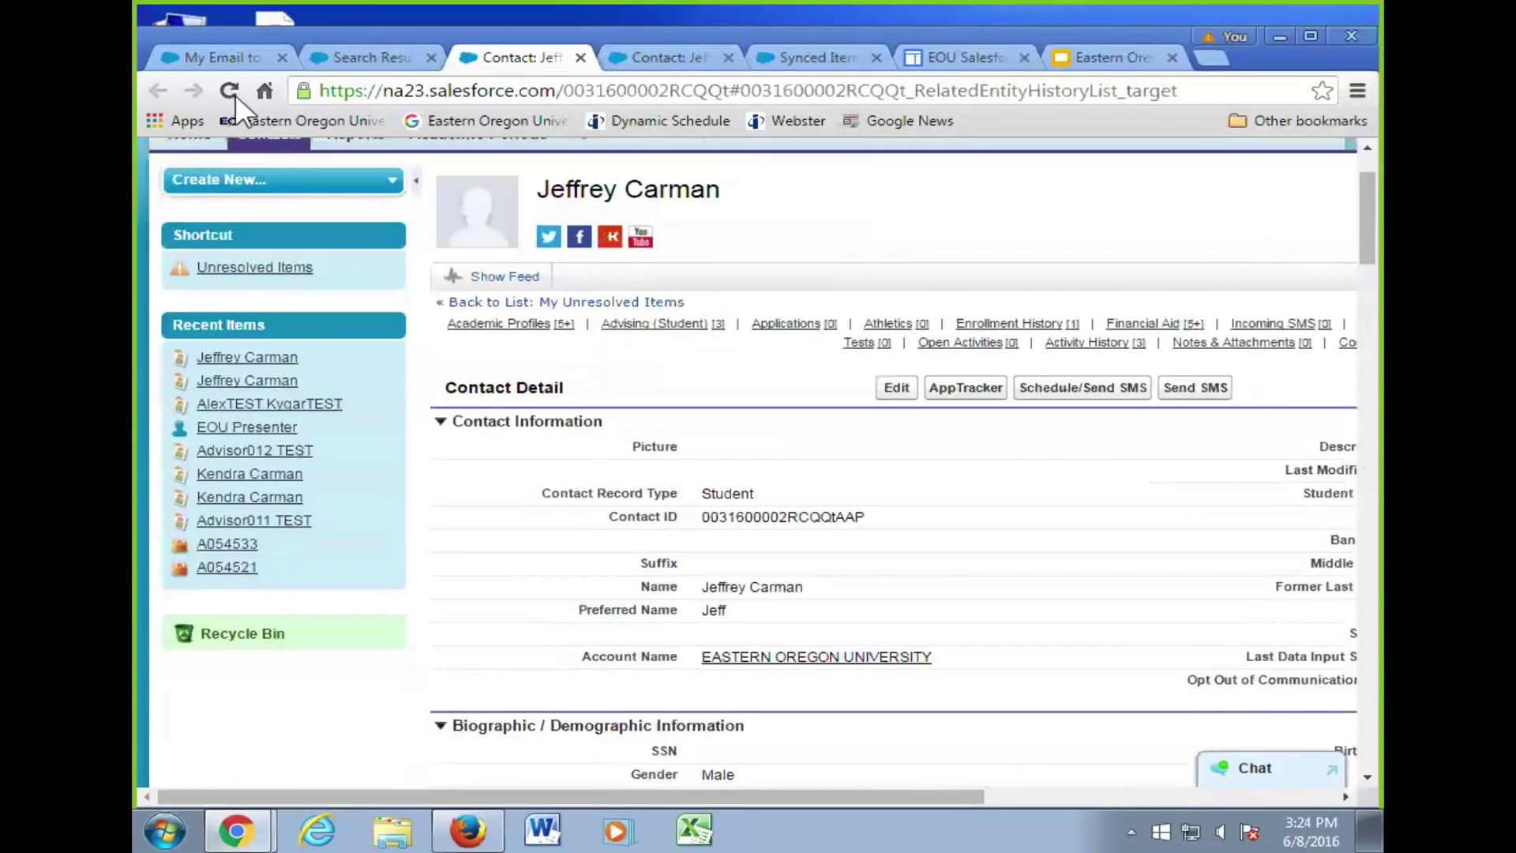
- Reload the contact record and confirm Activity History now shows 'Email: This is a BCC test'
key("F5")
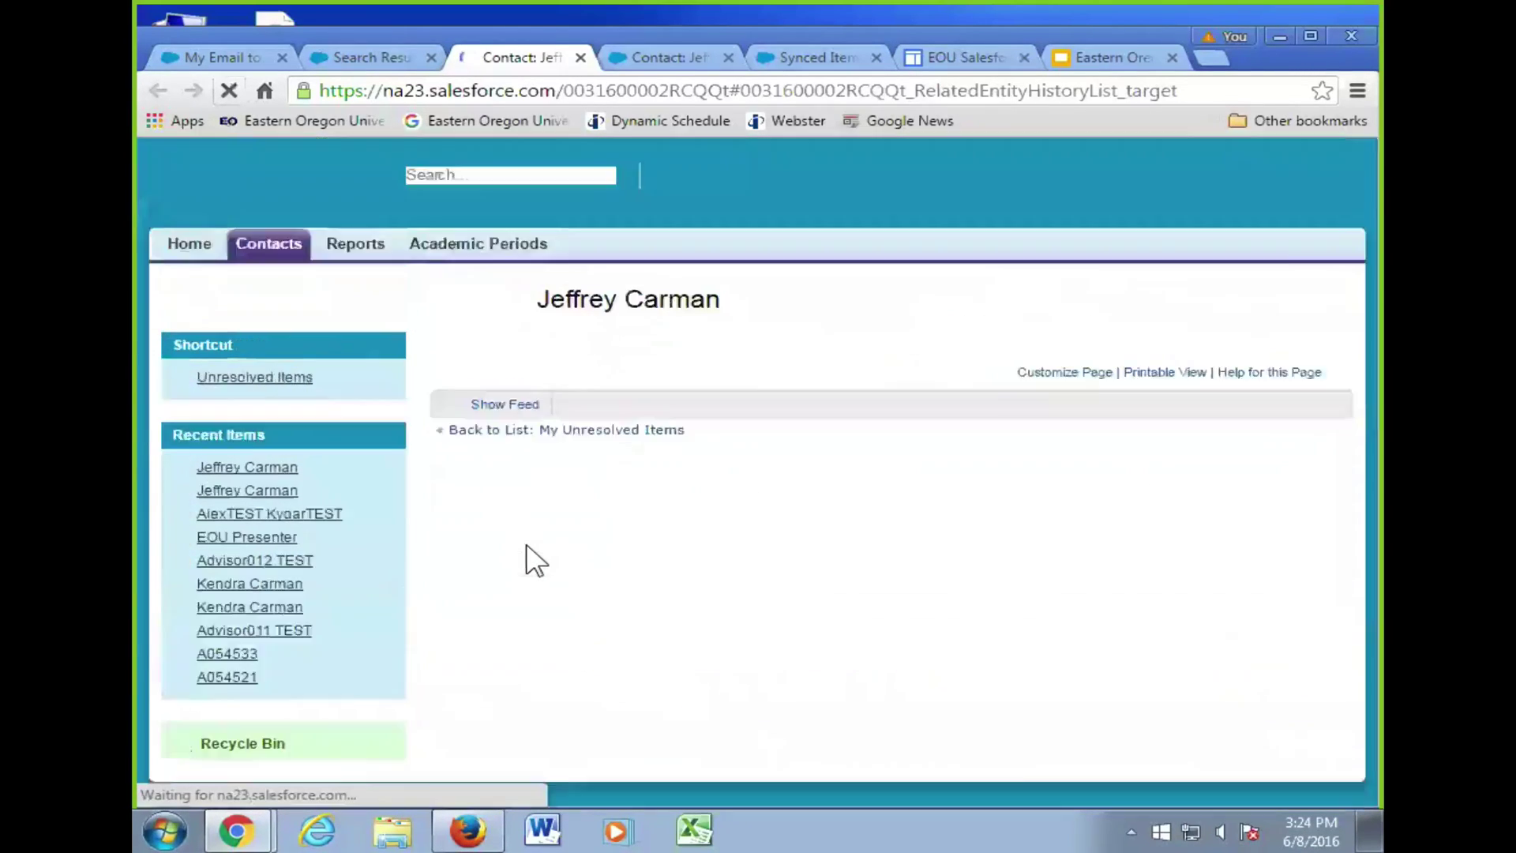
scroll(540, 552, "down", 20)
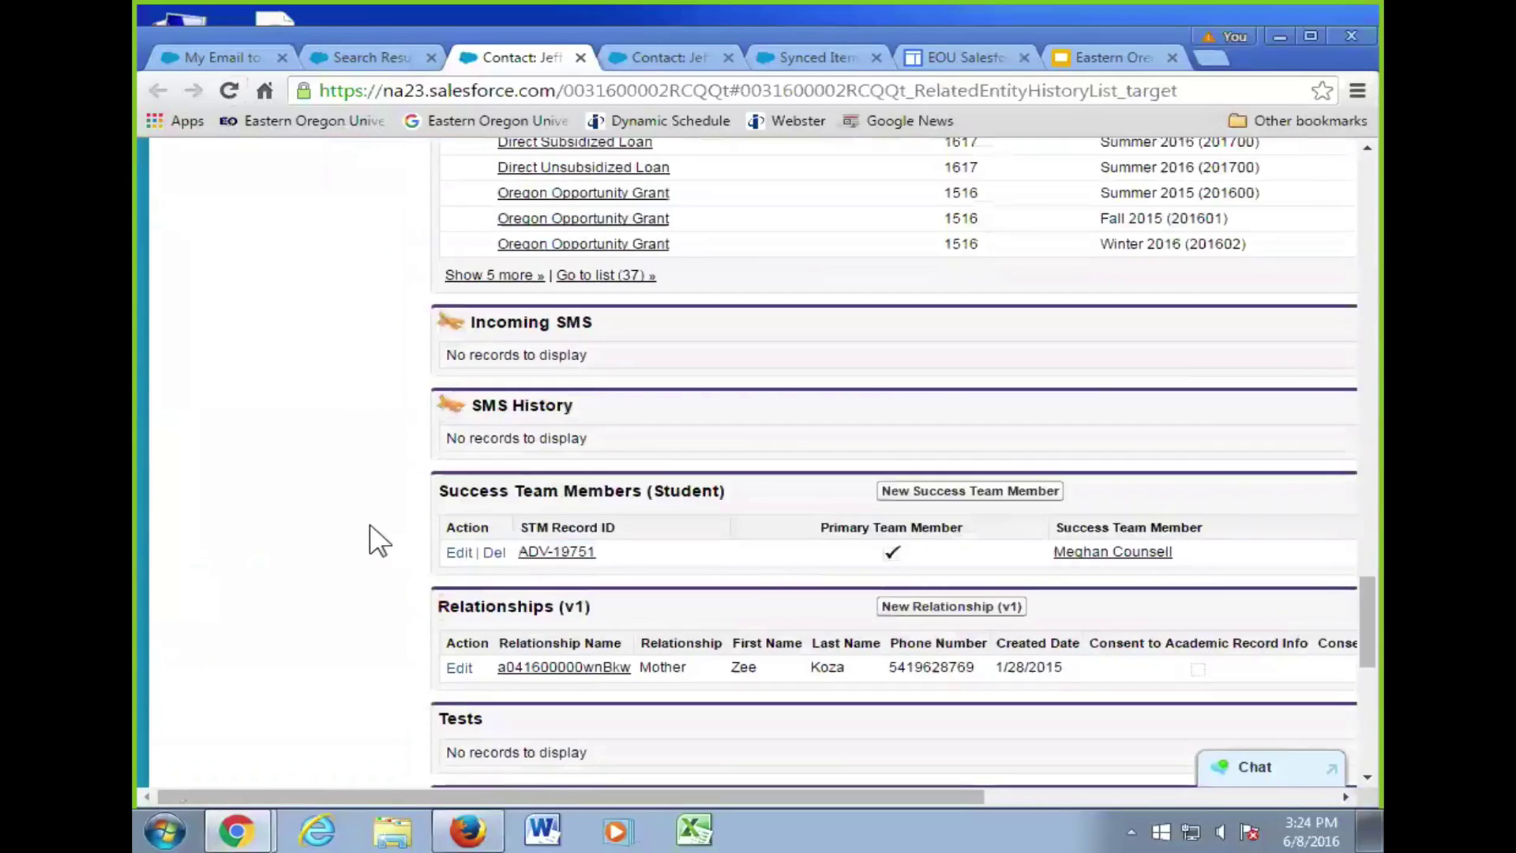
scroll(394, 537, "down", 2)
scroll(393, 536, "up", 3)
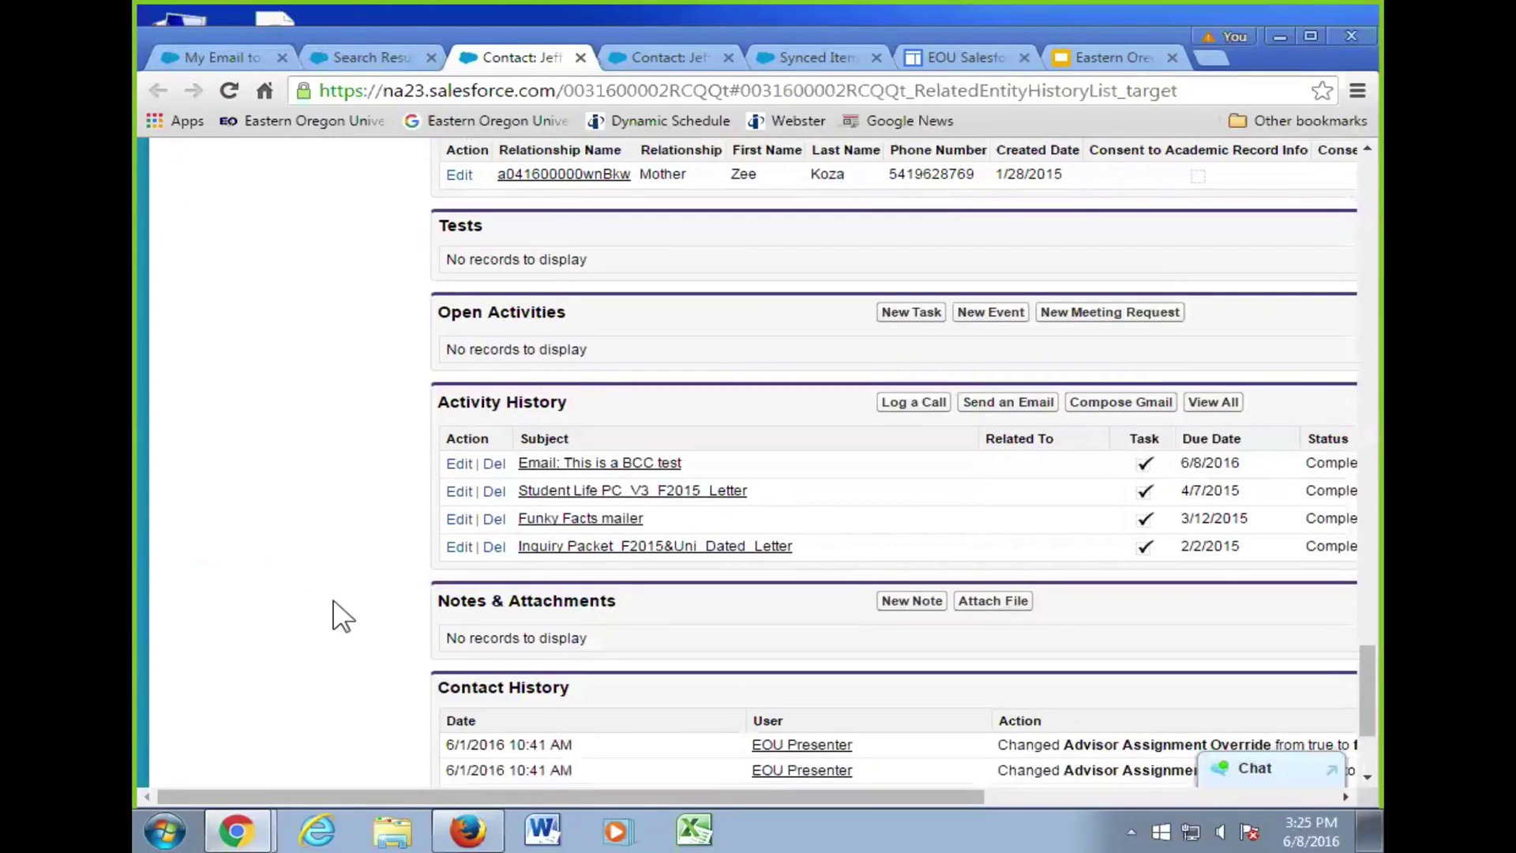
scroll(332, 612, "down", 2)
scroll(331, 613, "up", 15)
scroll(333, 603, "up", 12)
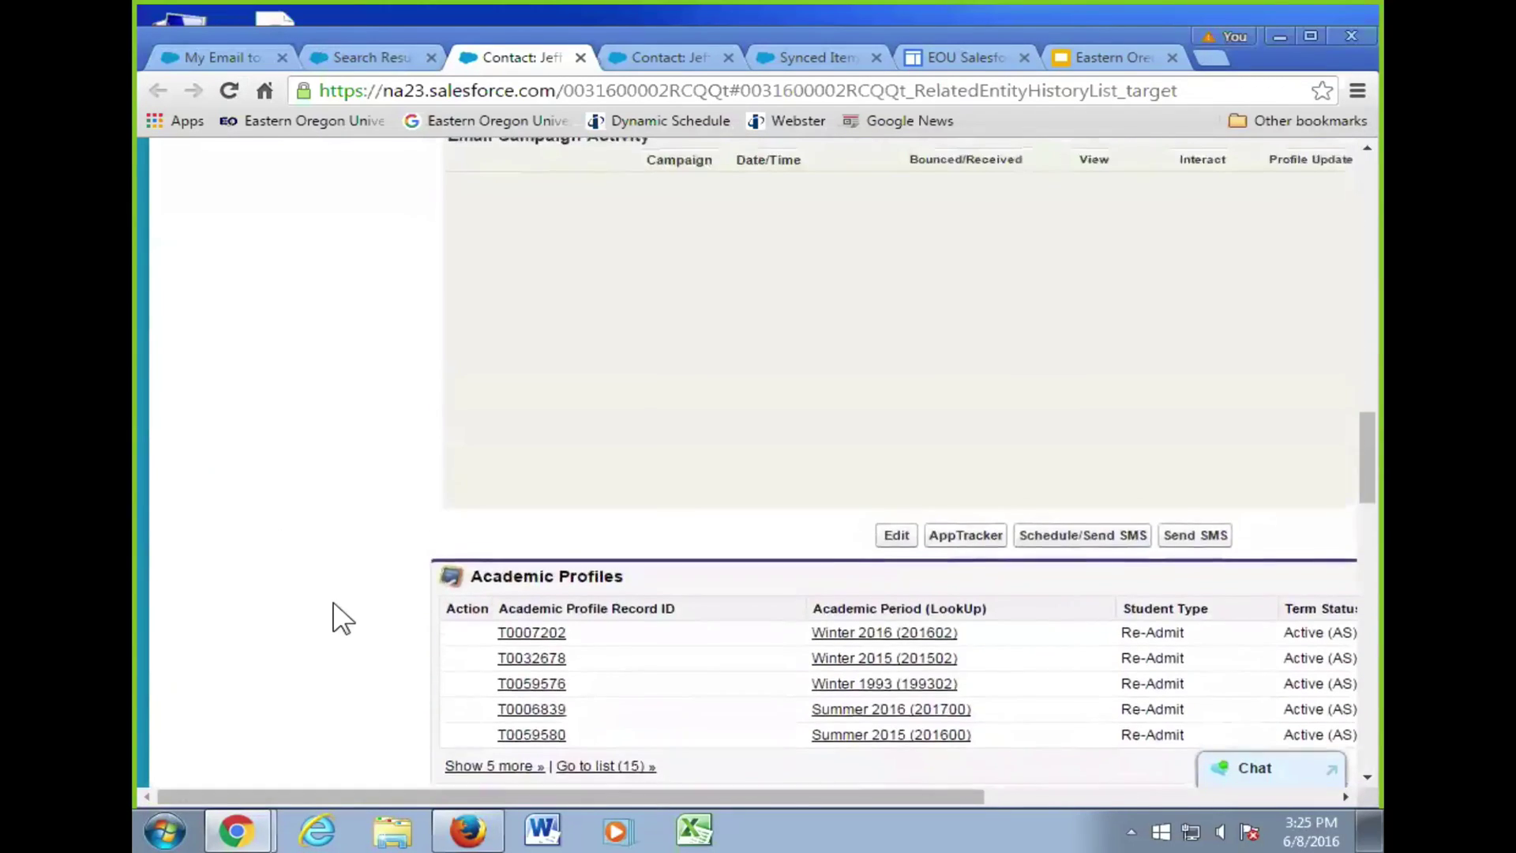
scroll(440, 603, "down", 1)
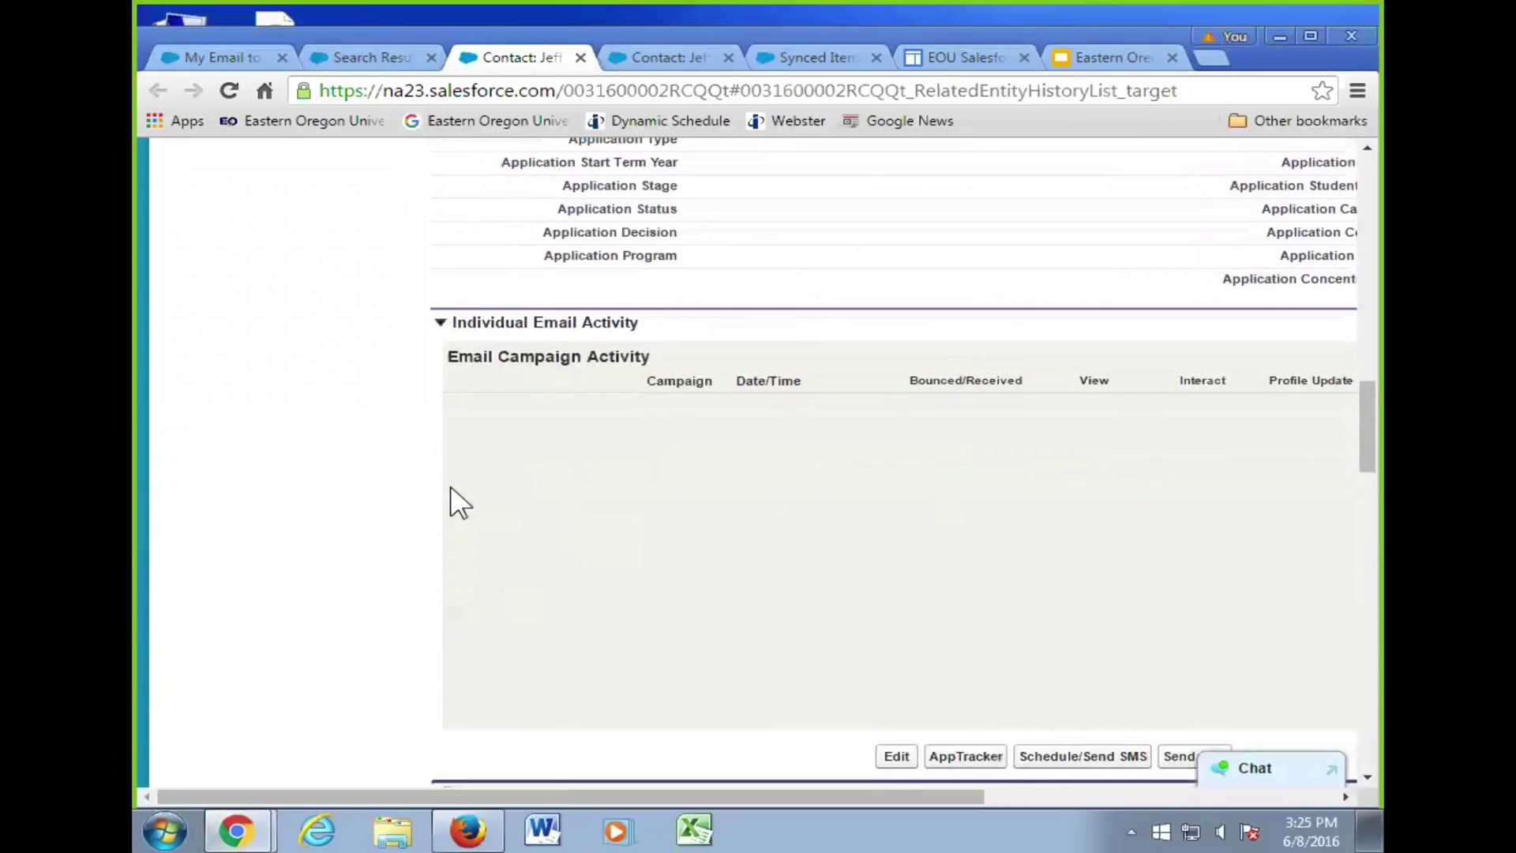
scroll(439, 494, "up", 15)
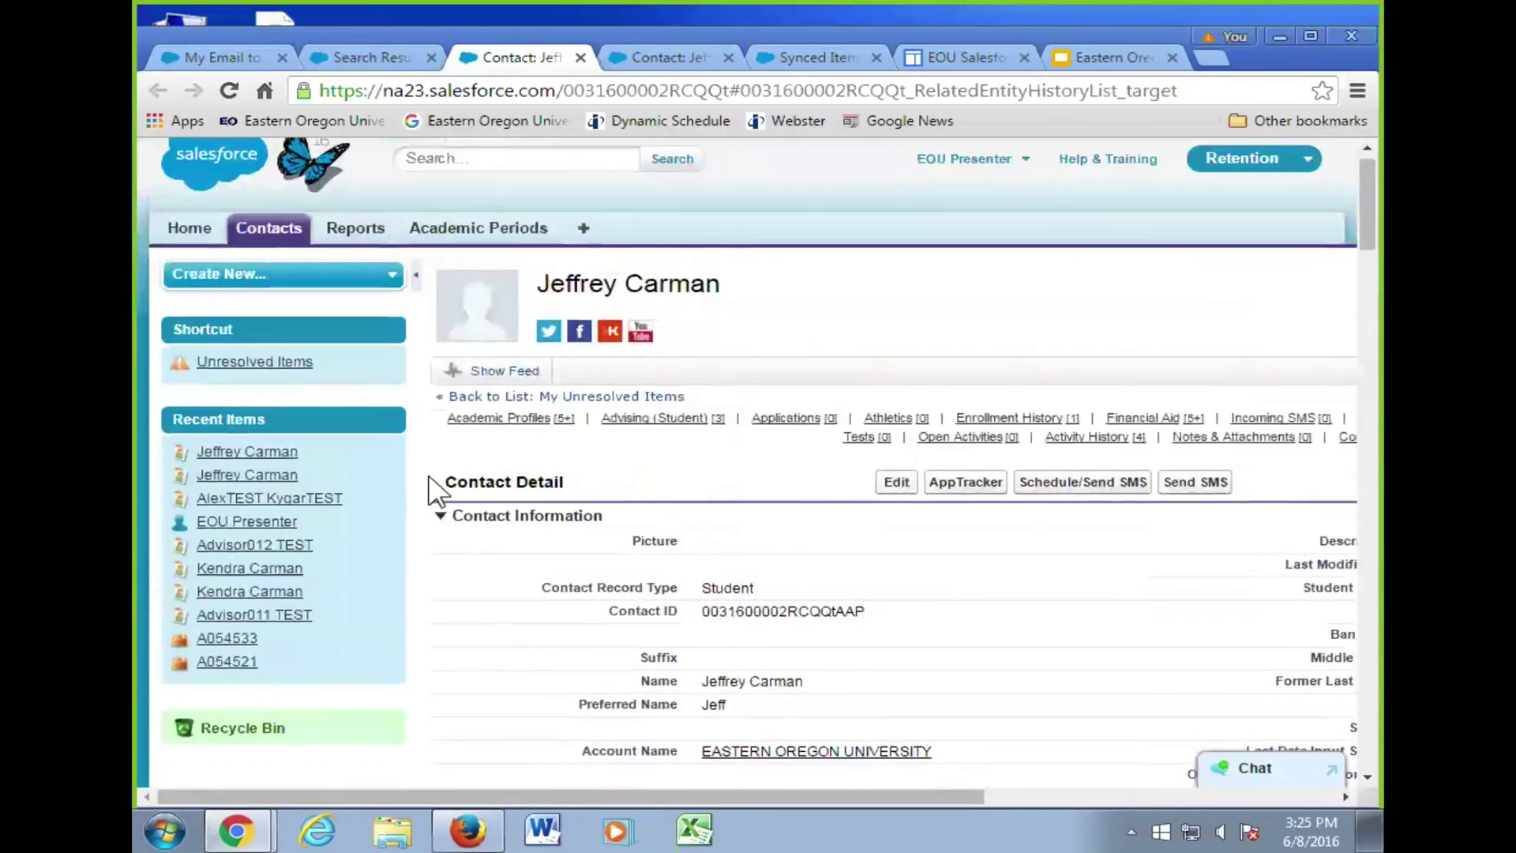
- Open the test student from Recent Items and scroll to its email campaign activity entries
left_click(326, 405)
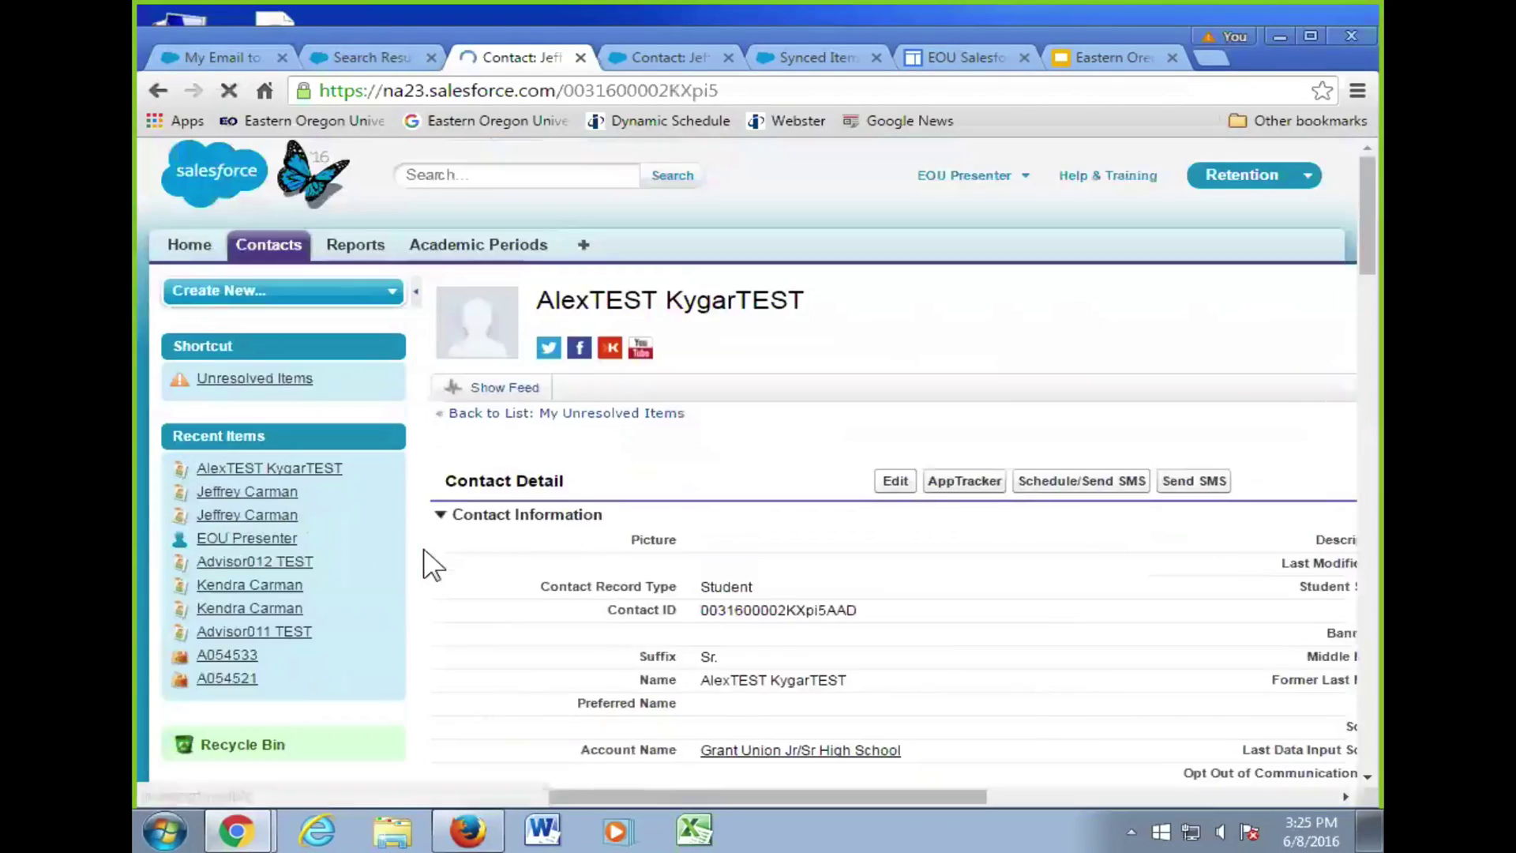
scroll(418, 557, "down", 8)
scroll(430, 563, "down", 10)
scroll(396, 566, "up", 5)
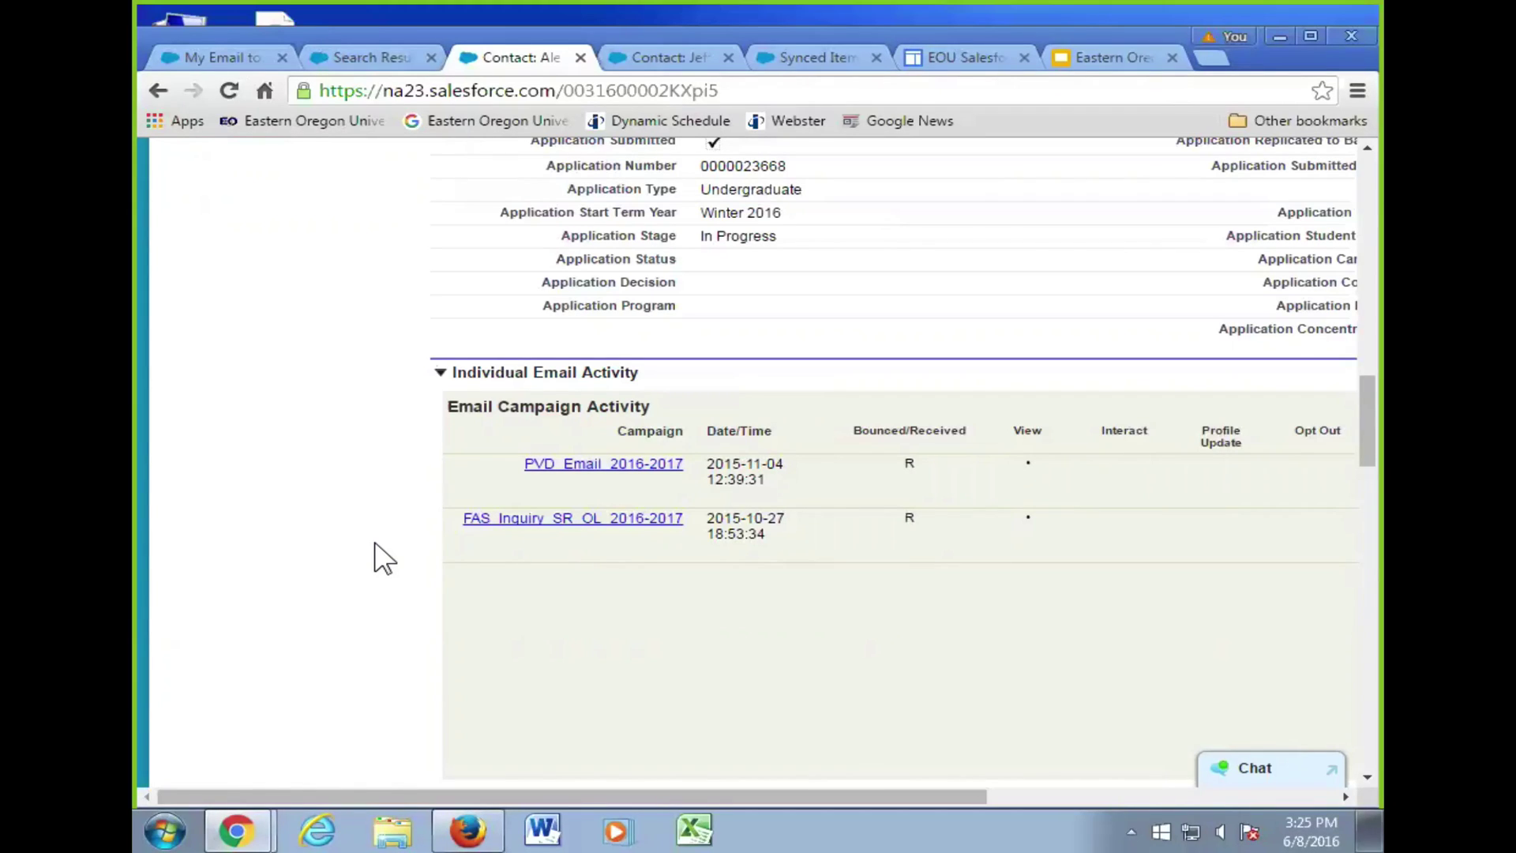
- Scroll the Individual Email Activity section sideways to reveal the Campaign column for both 2015 campaigns
left_click_drag(782, 796, 985, 787)
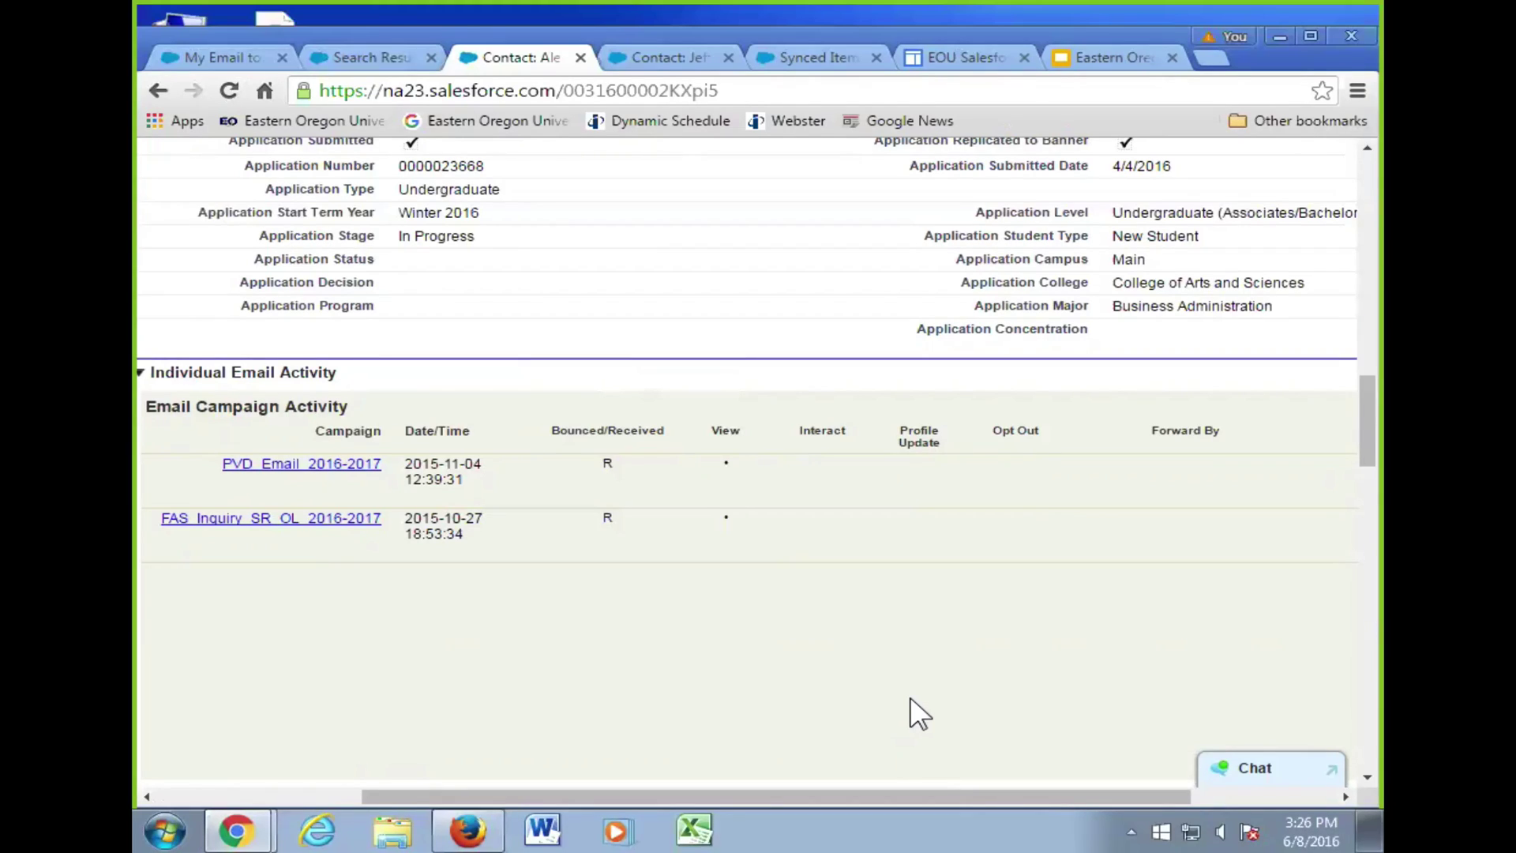
left_click_drag(643, 793, 954, 723)
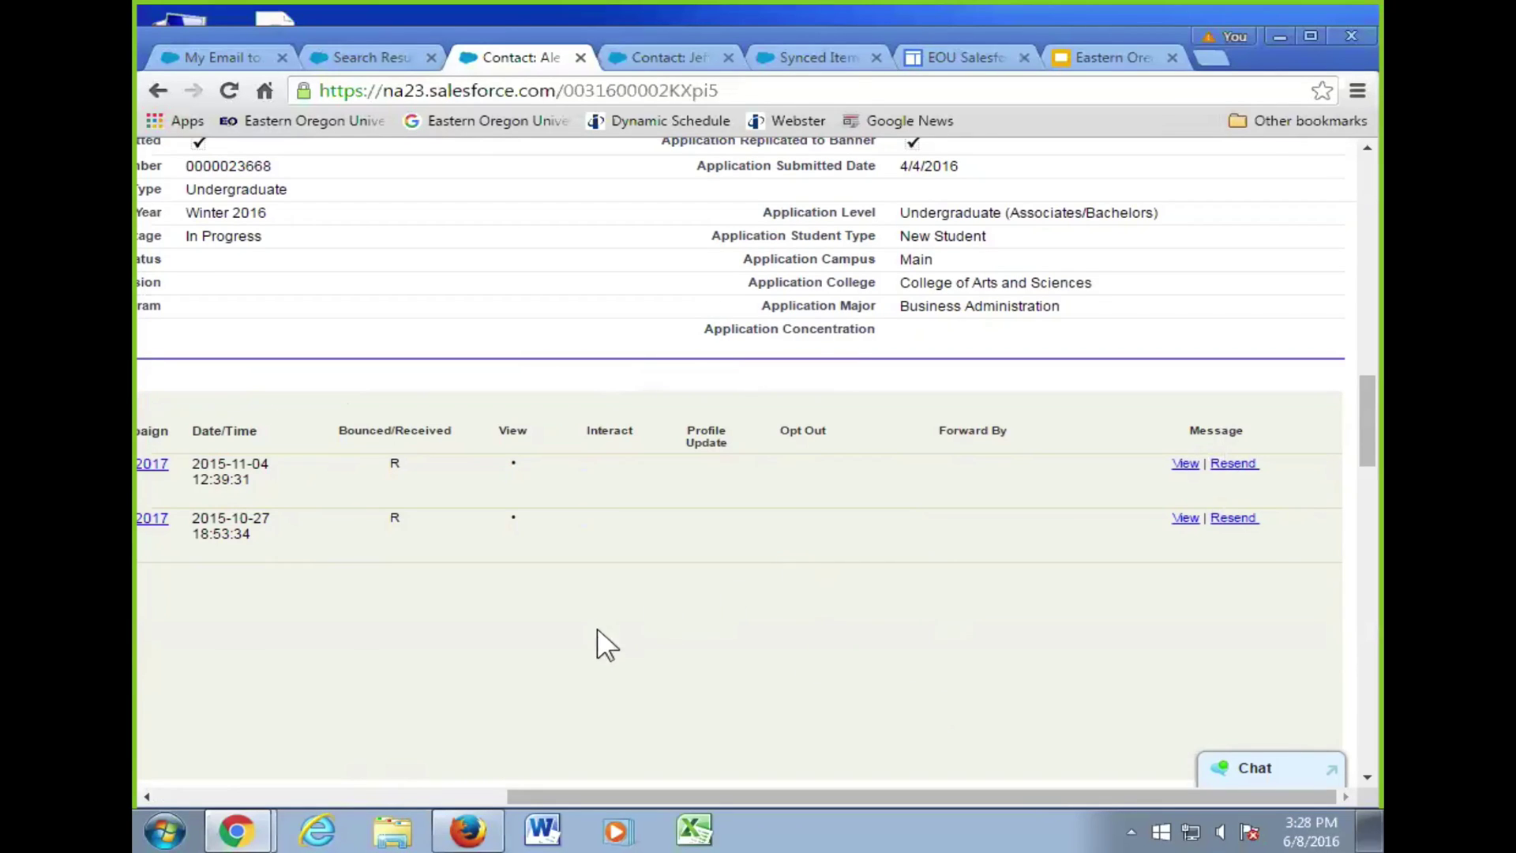
scroll(600, 632, "up", 5)
scroll(616, 655, "down", 6)
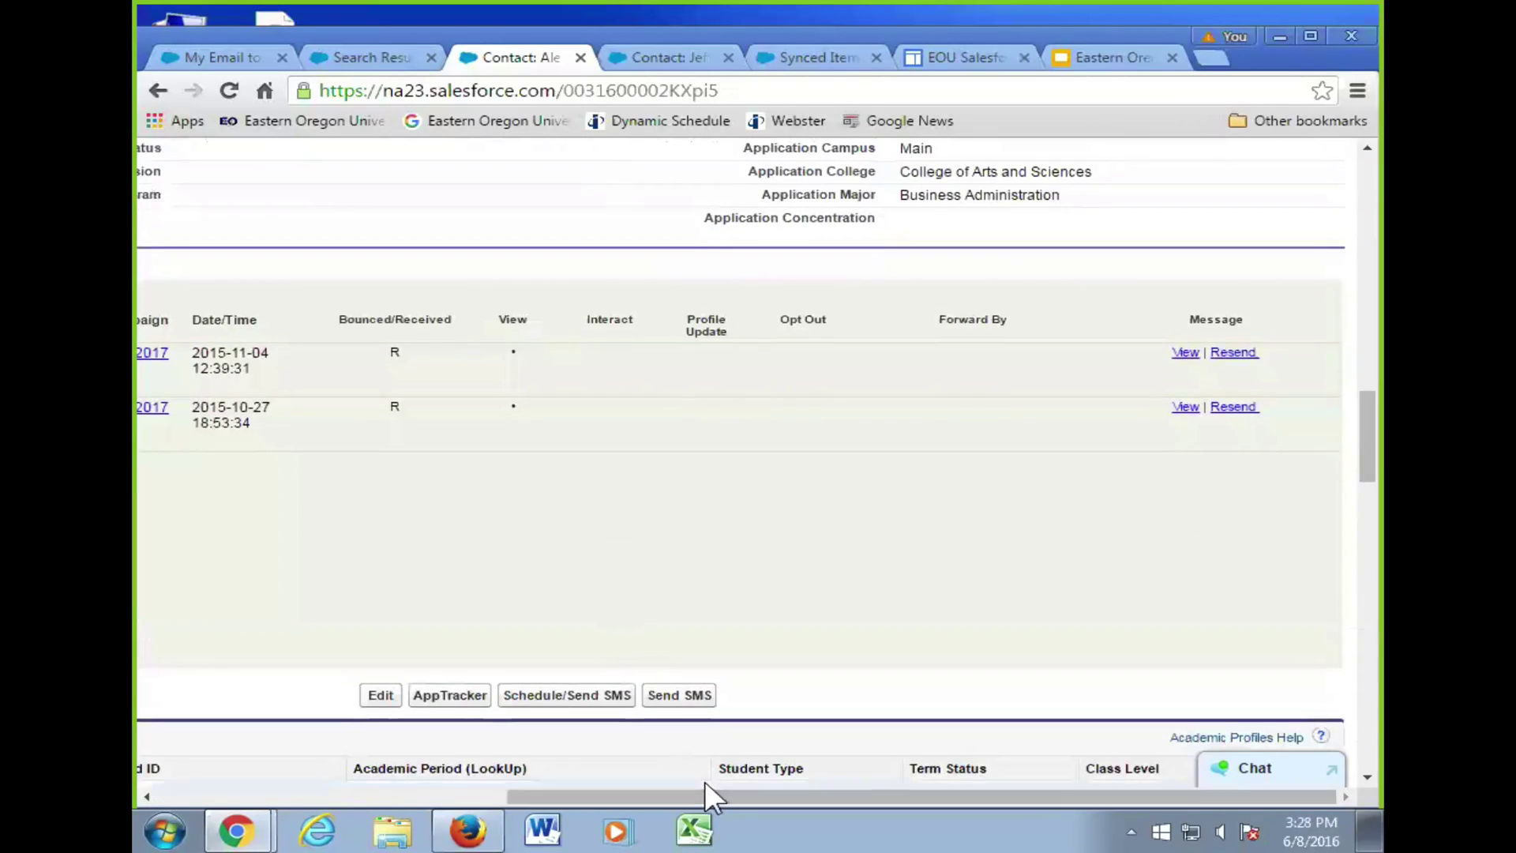
left_click_drag(705, 796, 581, 677)
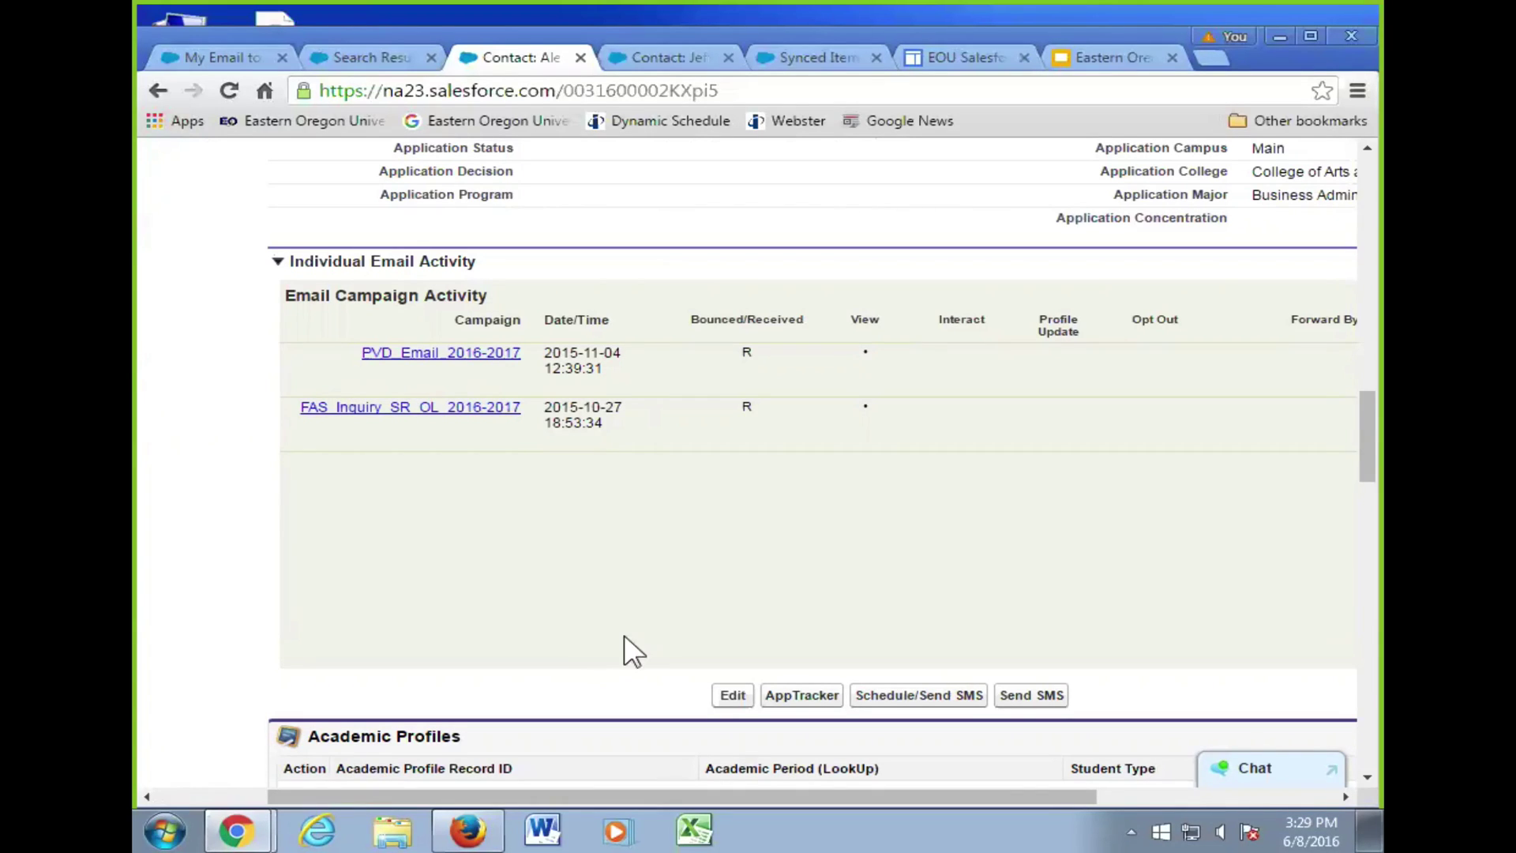
- Scroll up to the top of Contact Detail, then down to the Email, Phone and Territory Assignment sections
scroll(629, 649, "down", 6)
scroll(636, 642, "up", 10)
scroll(645, 650, "up", 15)
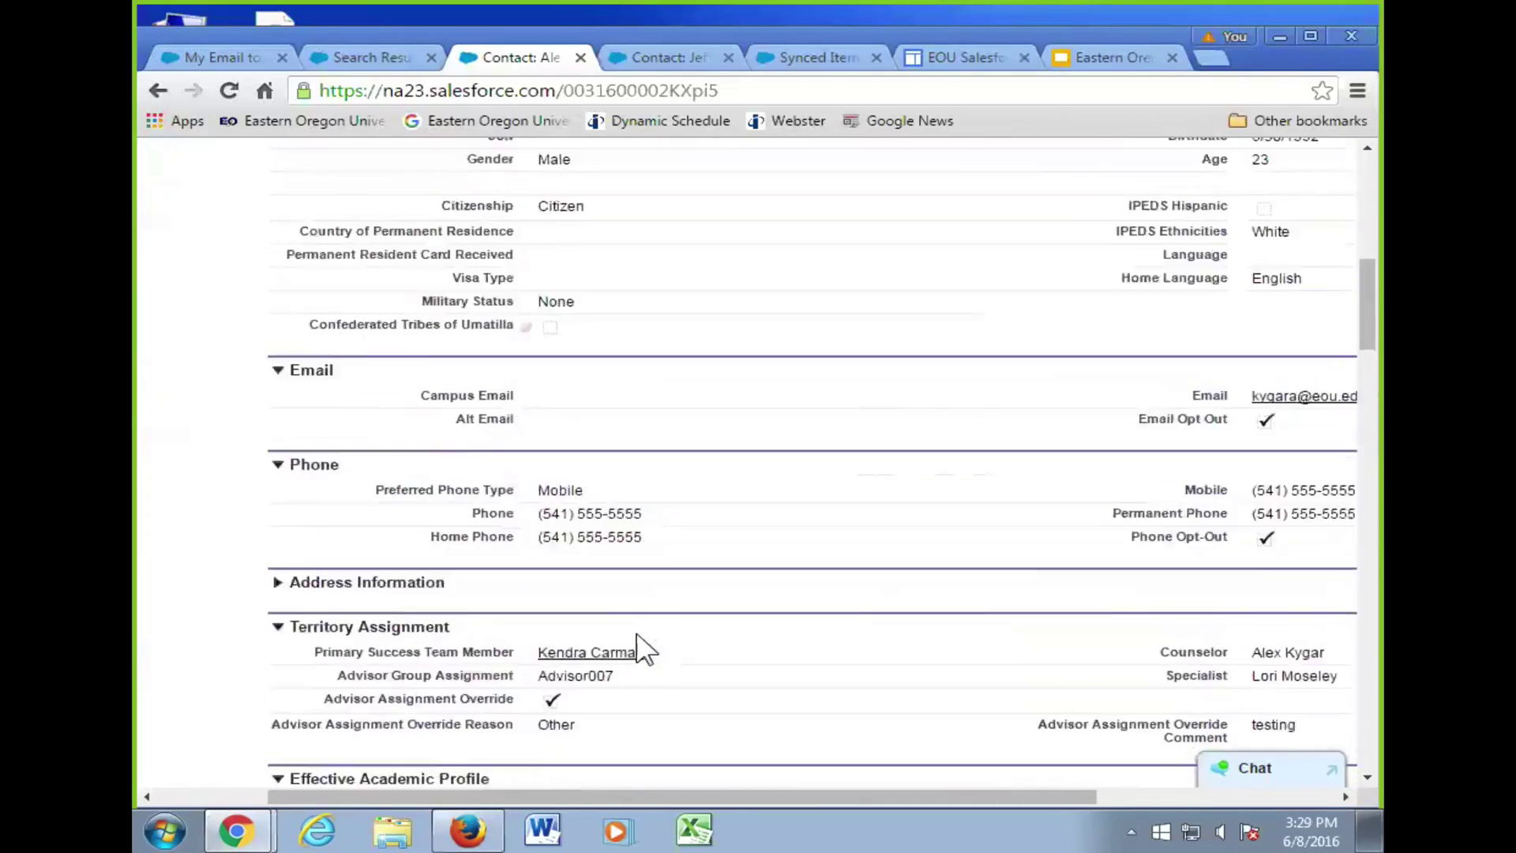
scroll(645, 650, "down", 1)
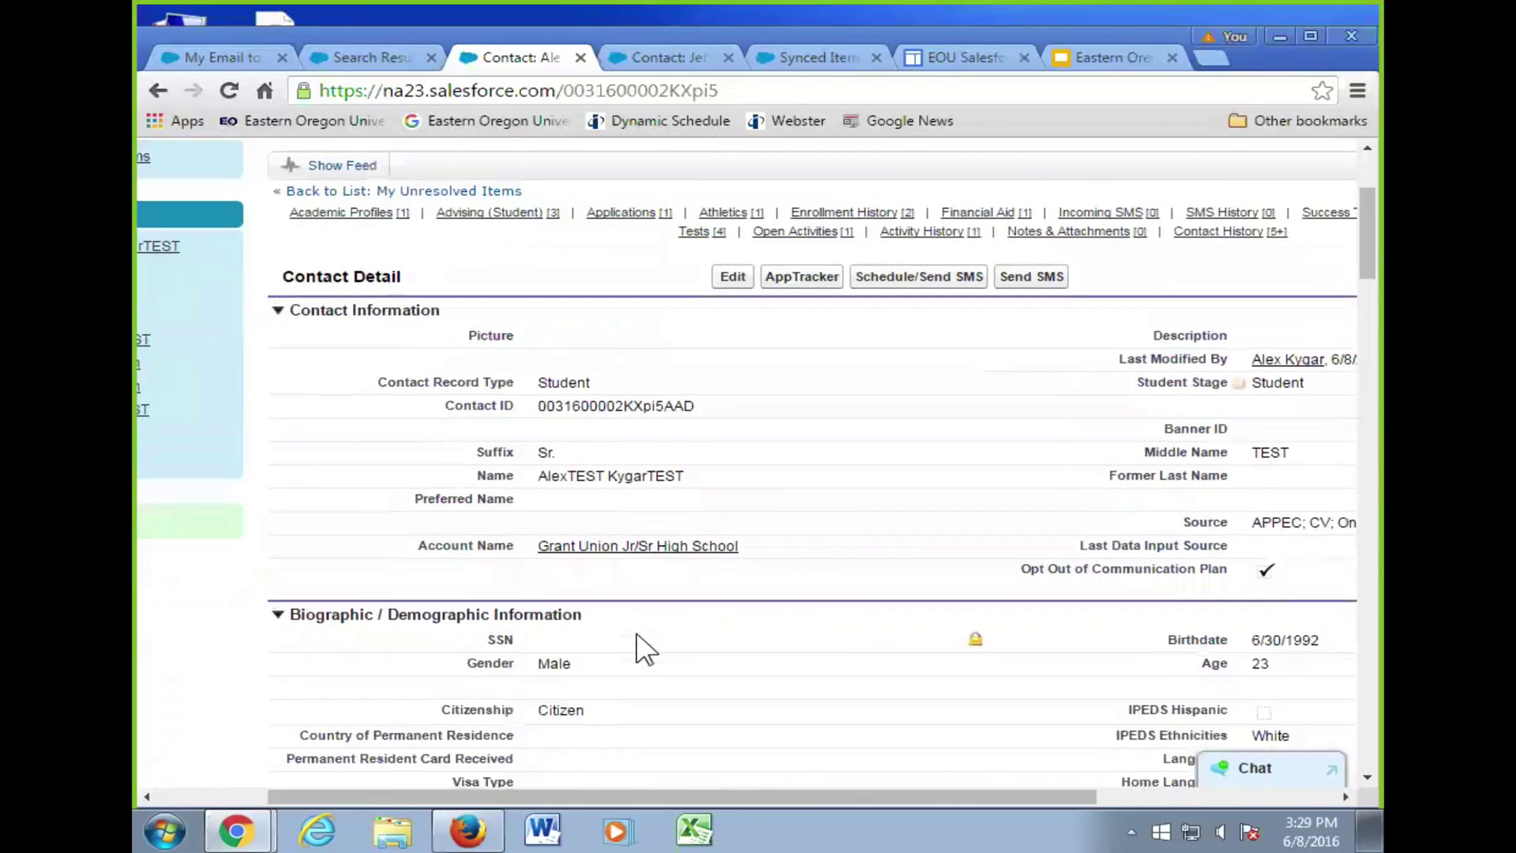
scroll(645, 649, "down", 2)
scroll(645, 649, "down", 2)
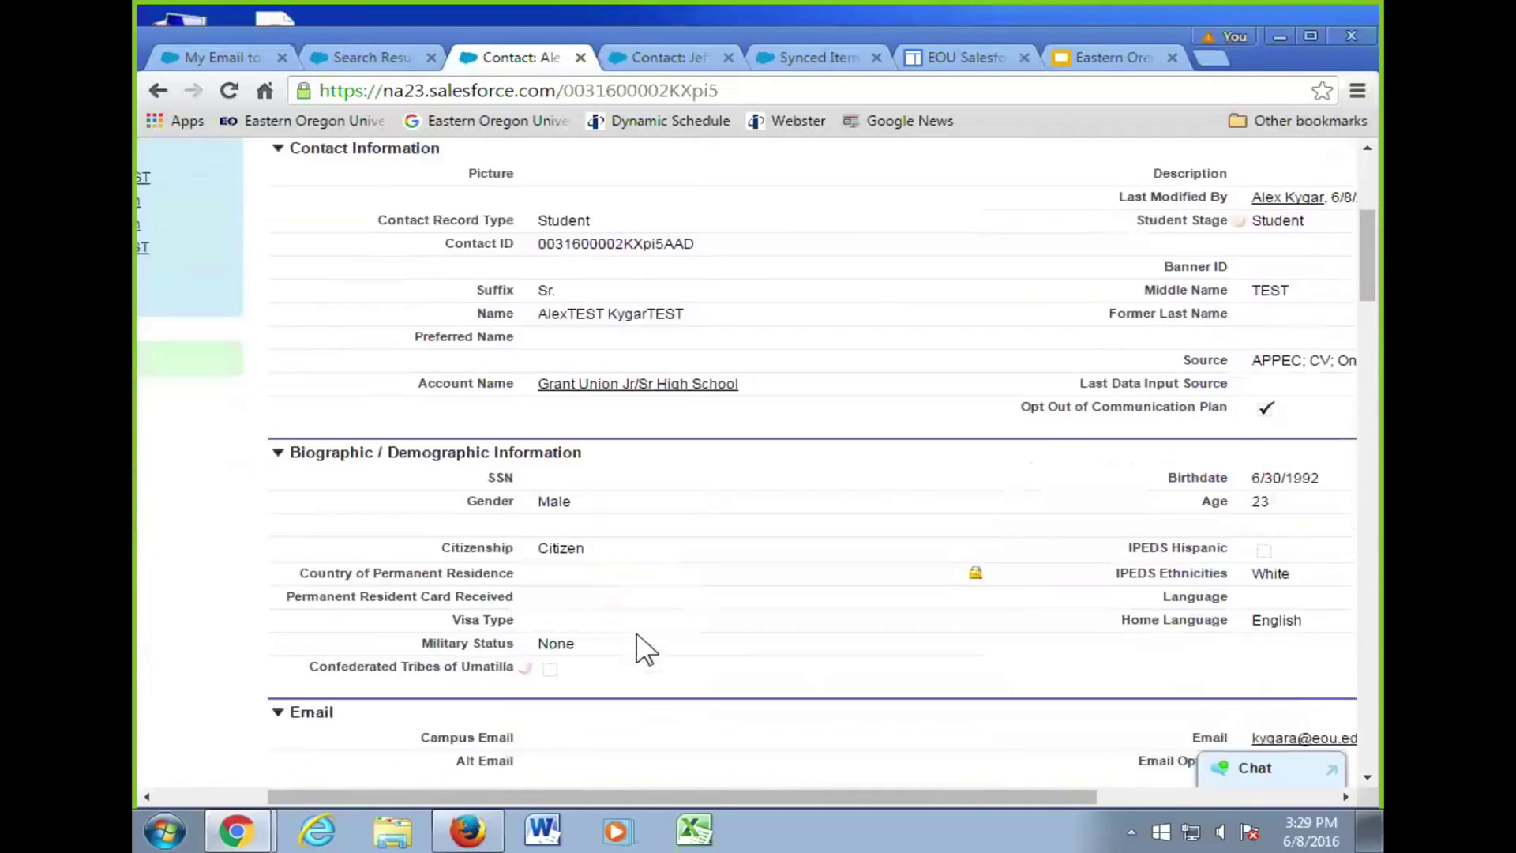
scroll(645, 649, "up", 2)
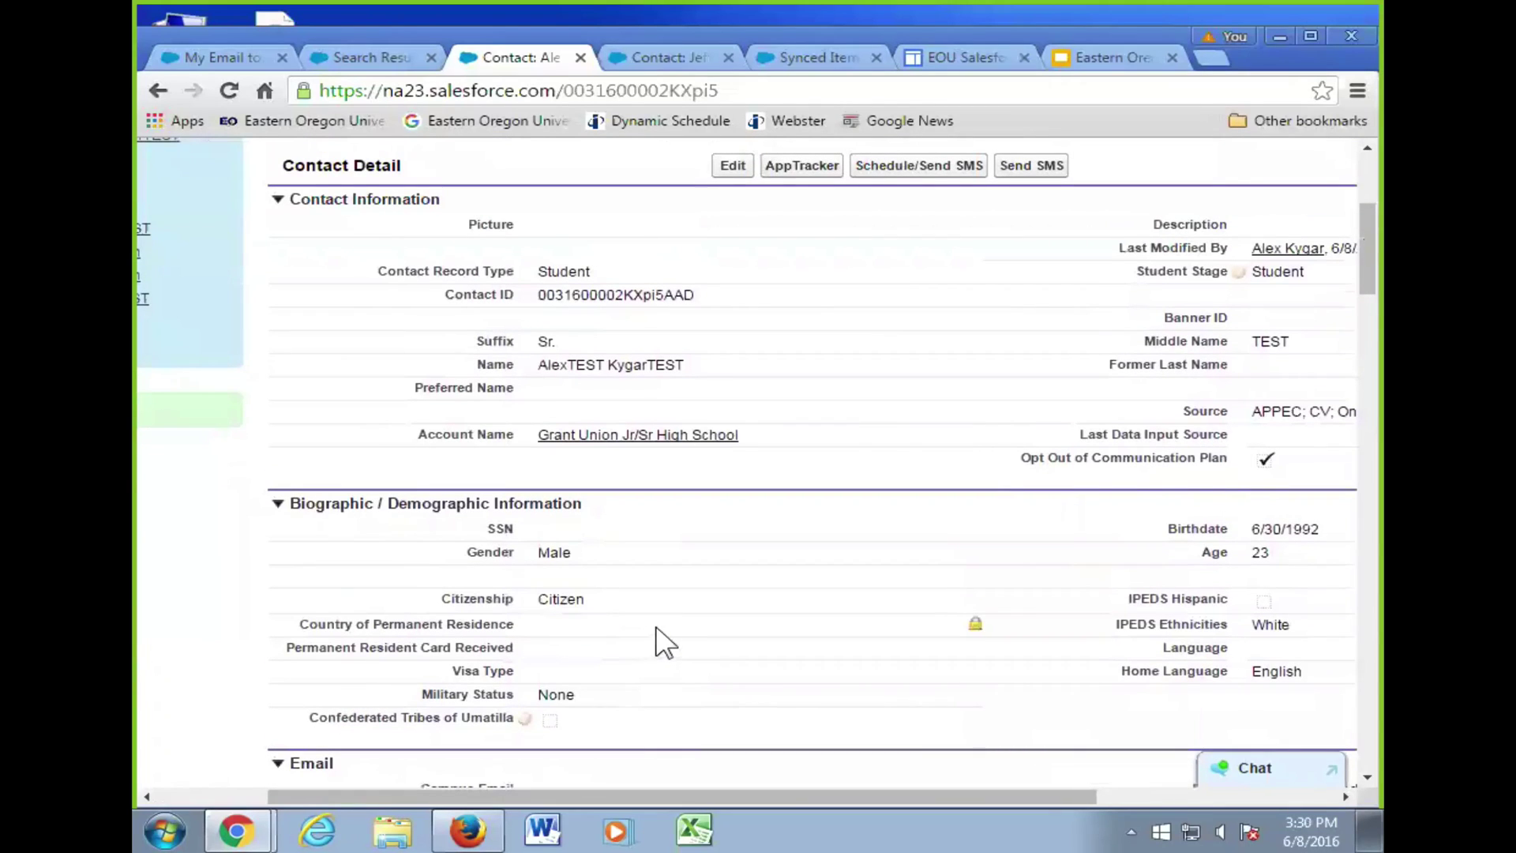
scroll(663, 641, "down", 6)
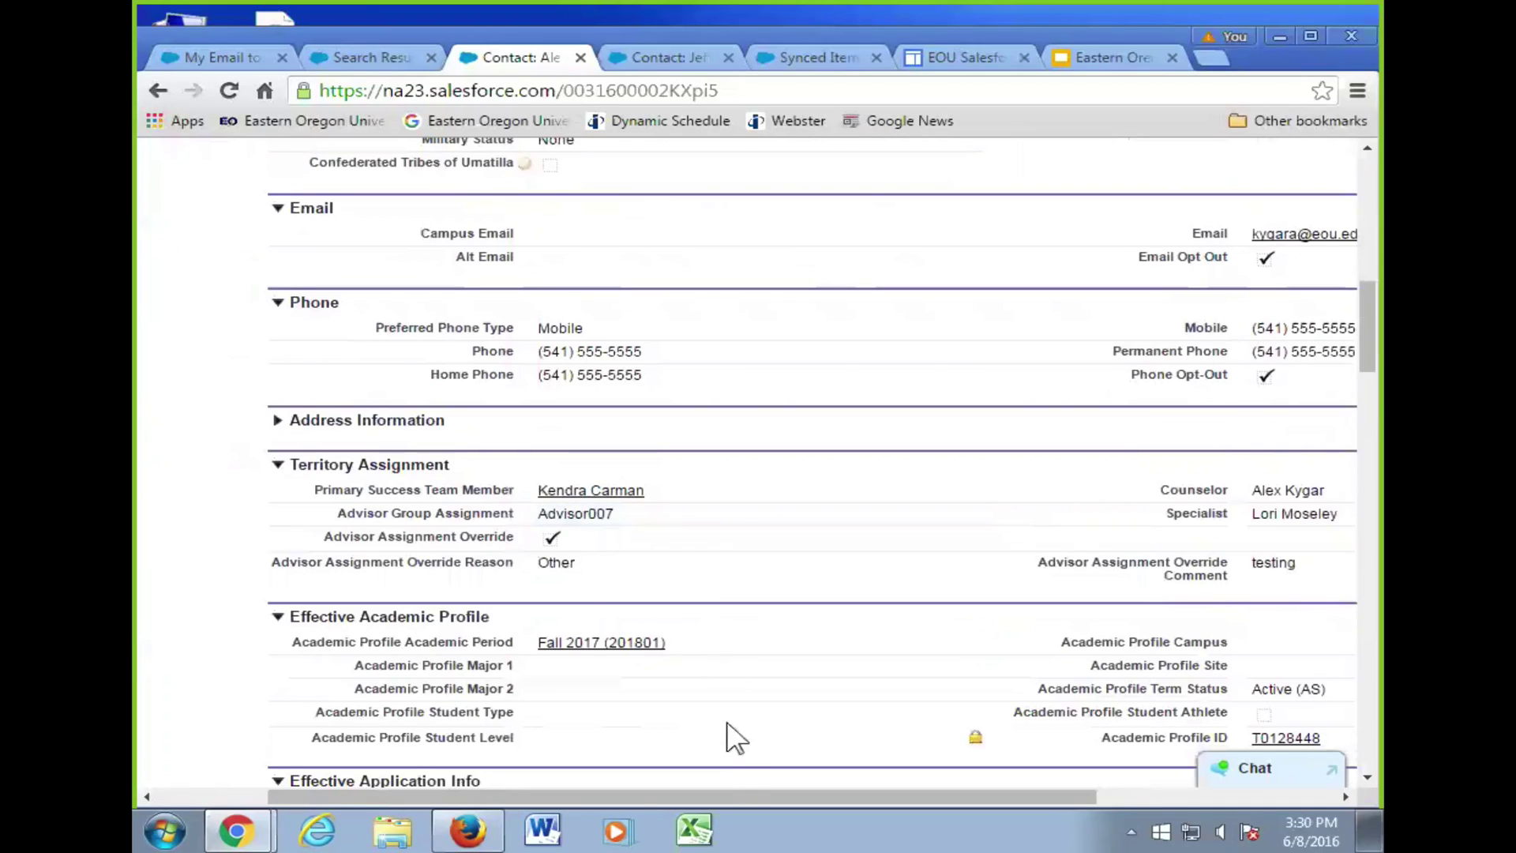
left_click_drag(726, 791, 805, 792)
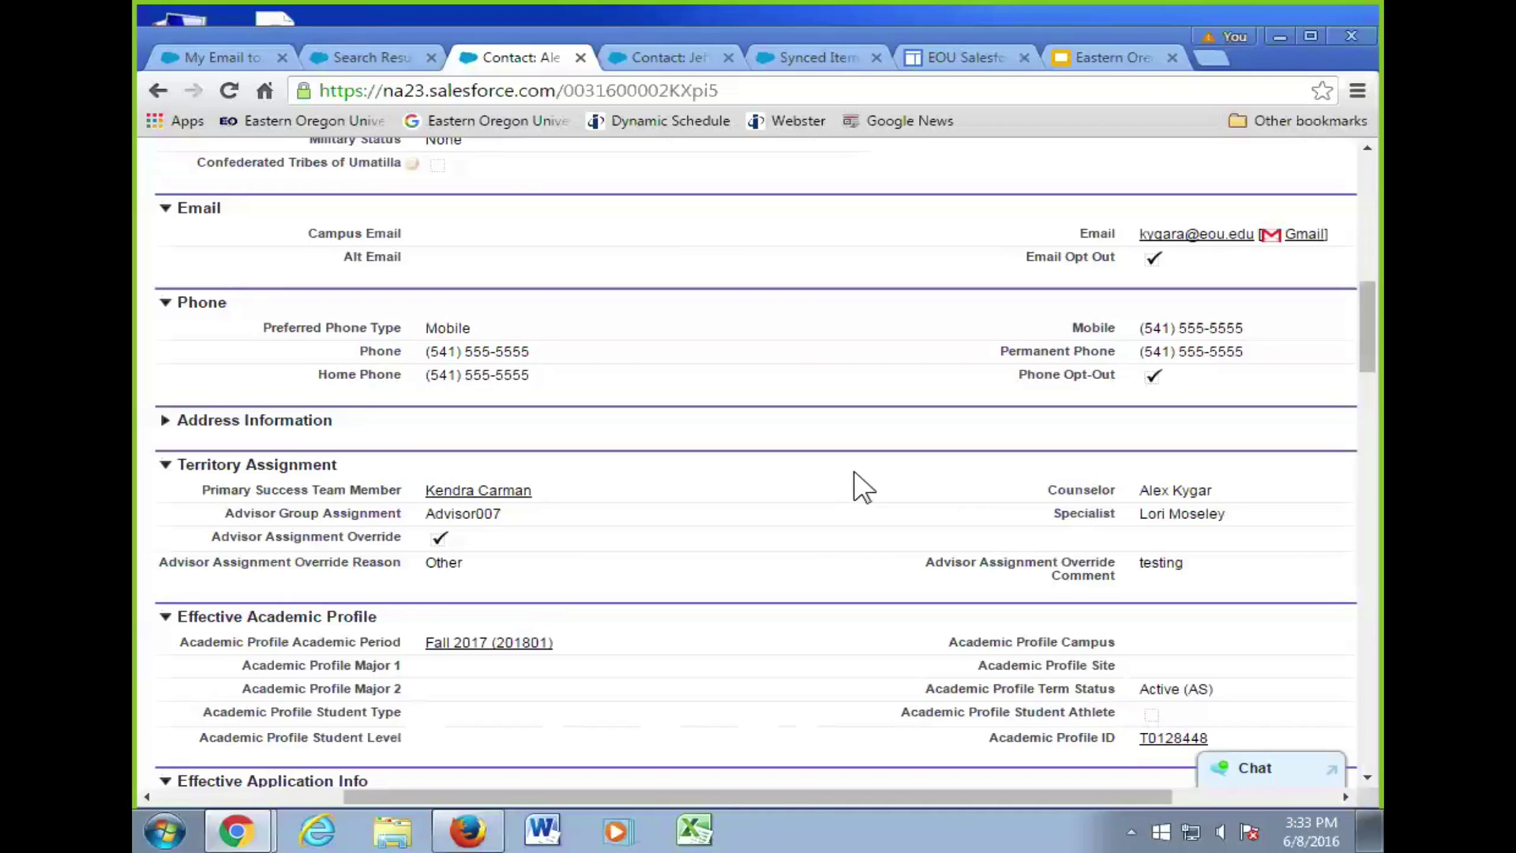
- Scroll down to Contact History, then back up to the PVD_Email_2016-2017 and FAS_Inquiry_SR_OL_2016-2017 campaigns
scroll(920, 466, "down", 8)
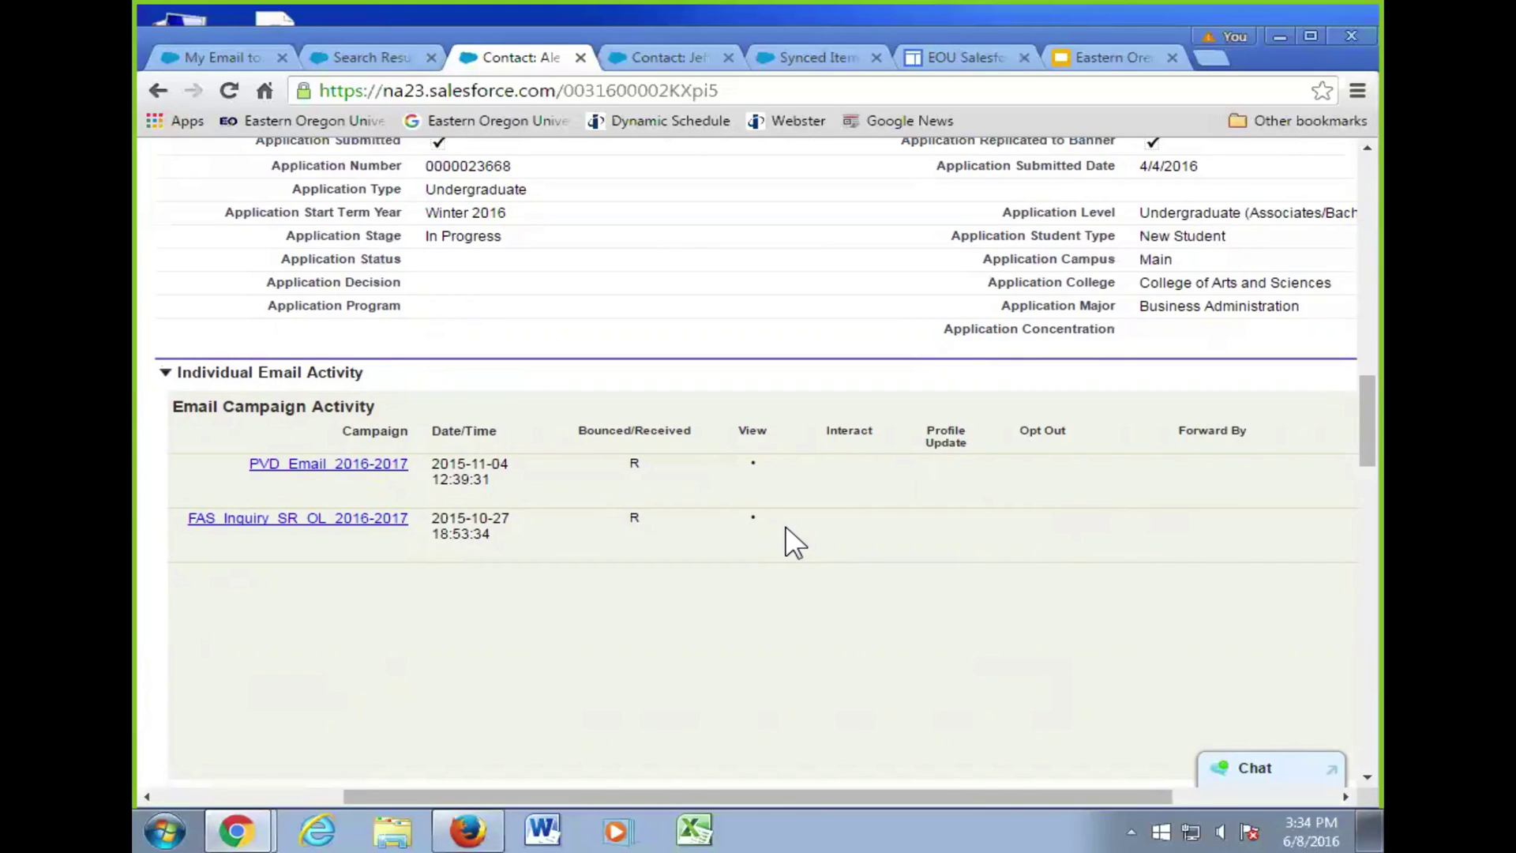
scroll(619, 405, "down", 10)
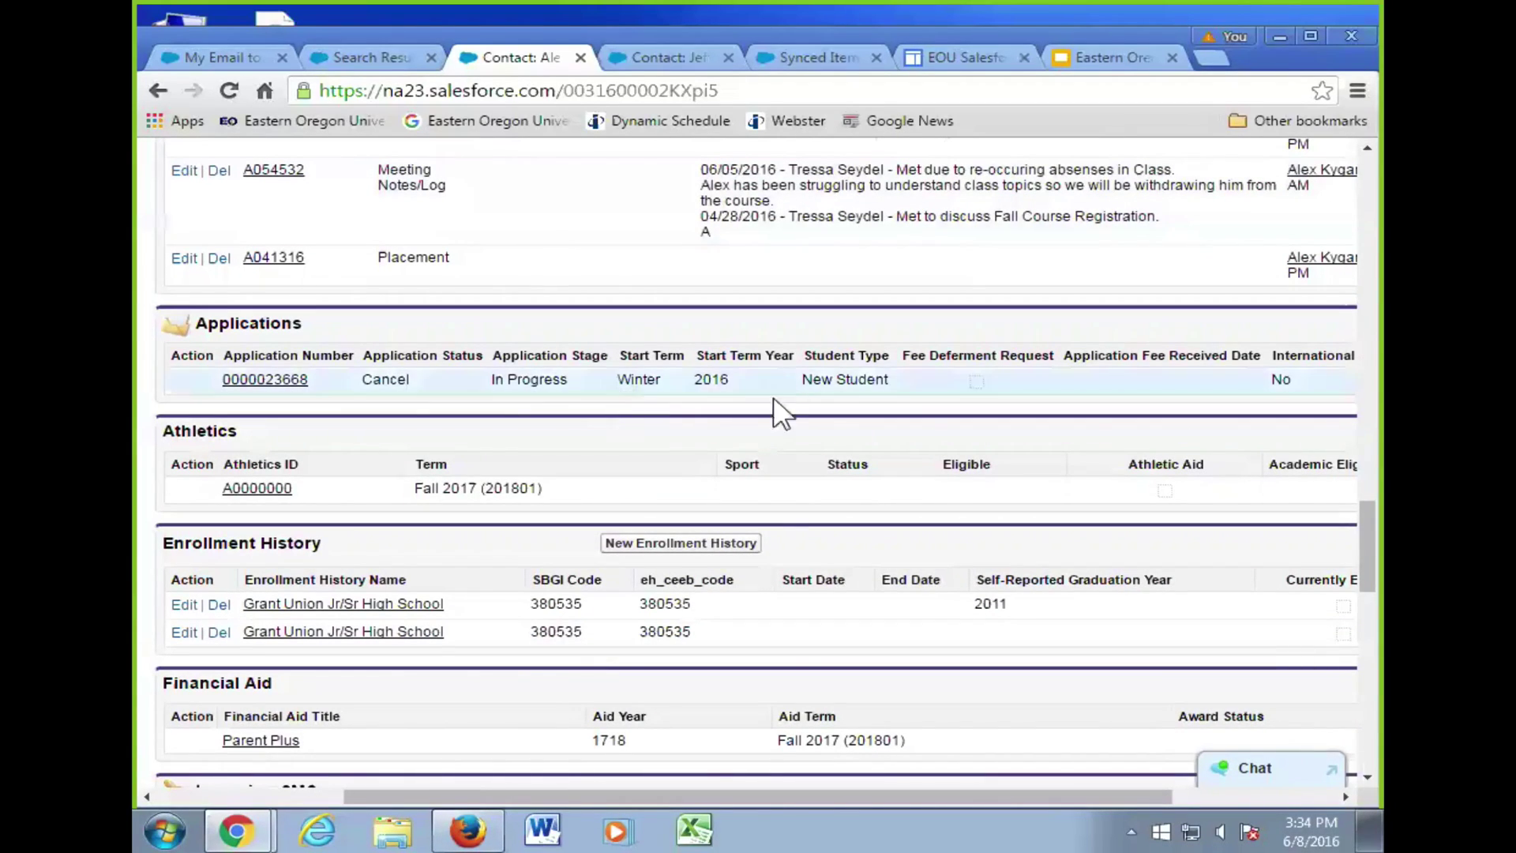
scroll(774, 403, "down", 12)
scroll(792, 550, "down", 5)
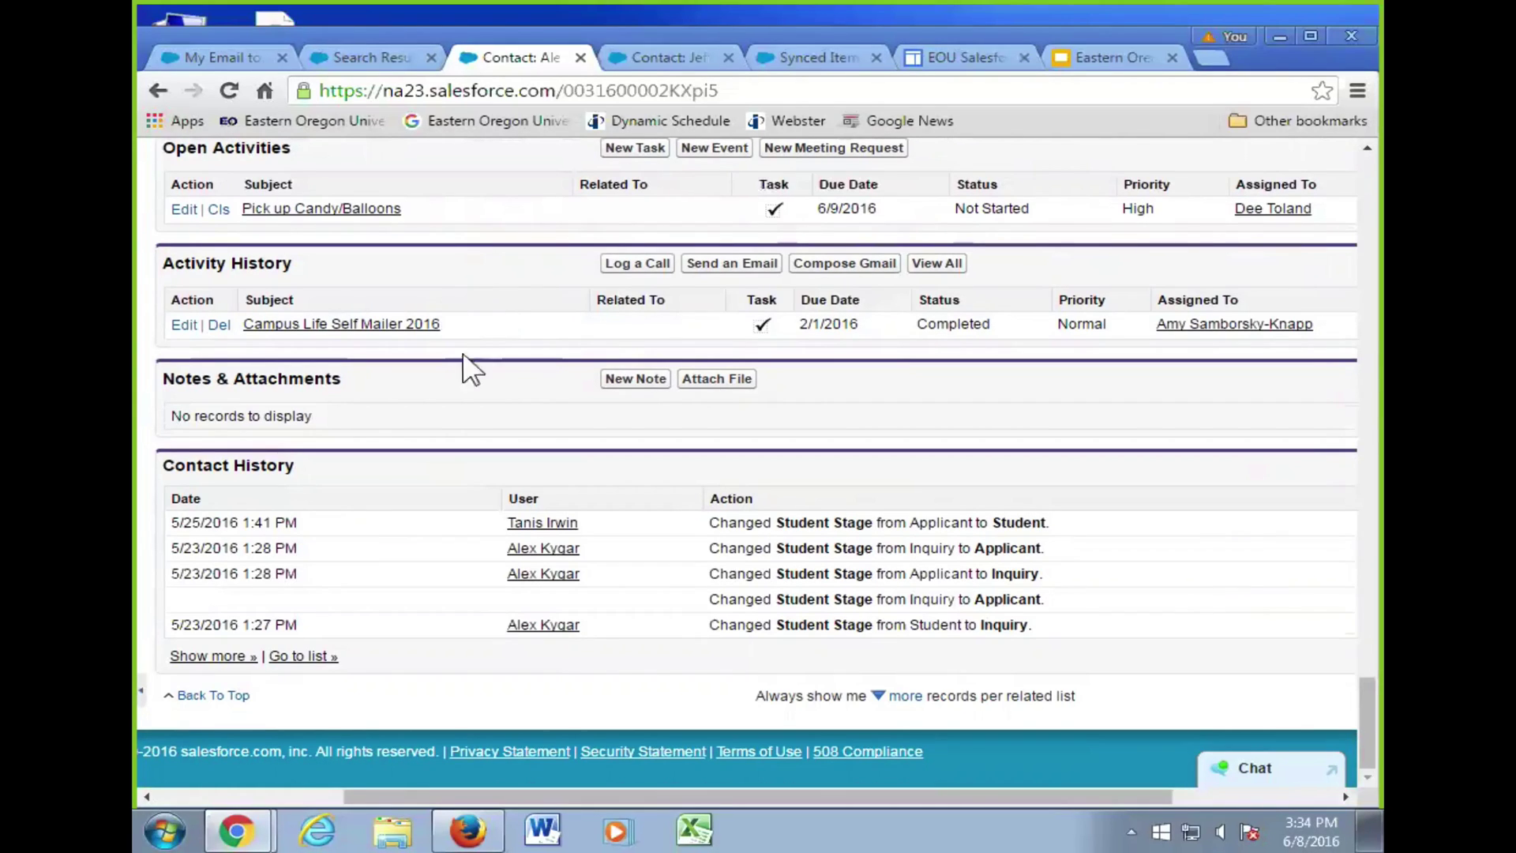
scroll(505, 367, "up", 15)
scroll(524, 359, "up", 12)
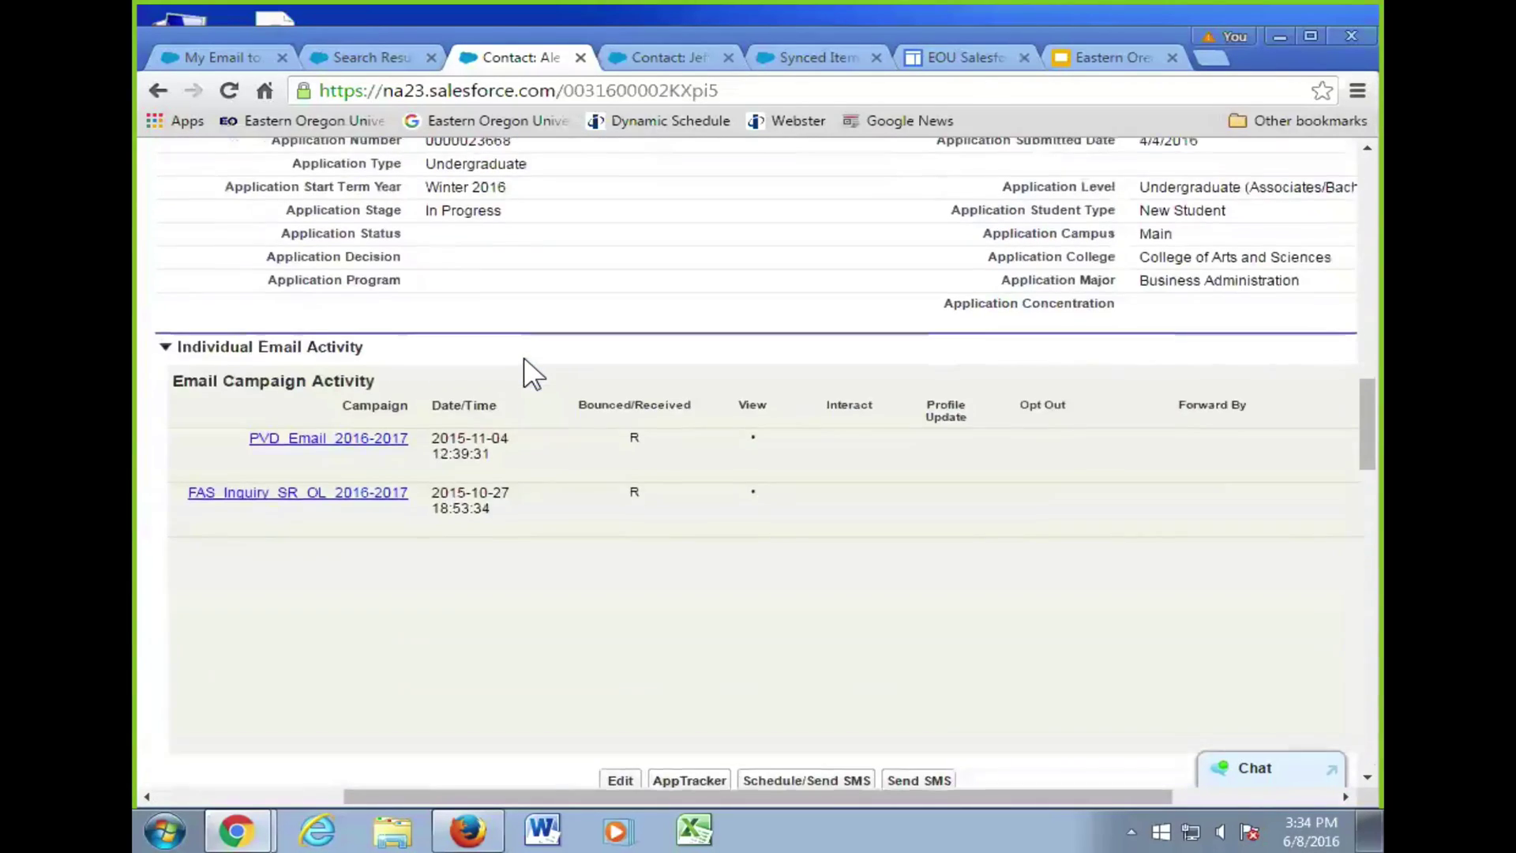
- Reload the contact page so the campaign section is retitled 'Campaign Email Activity'
scroll(524, 362, "down", 8)
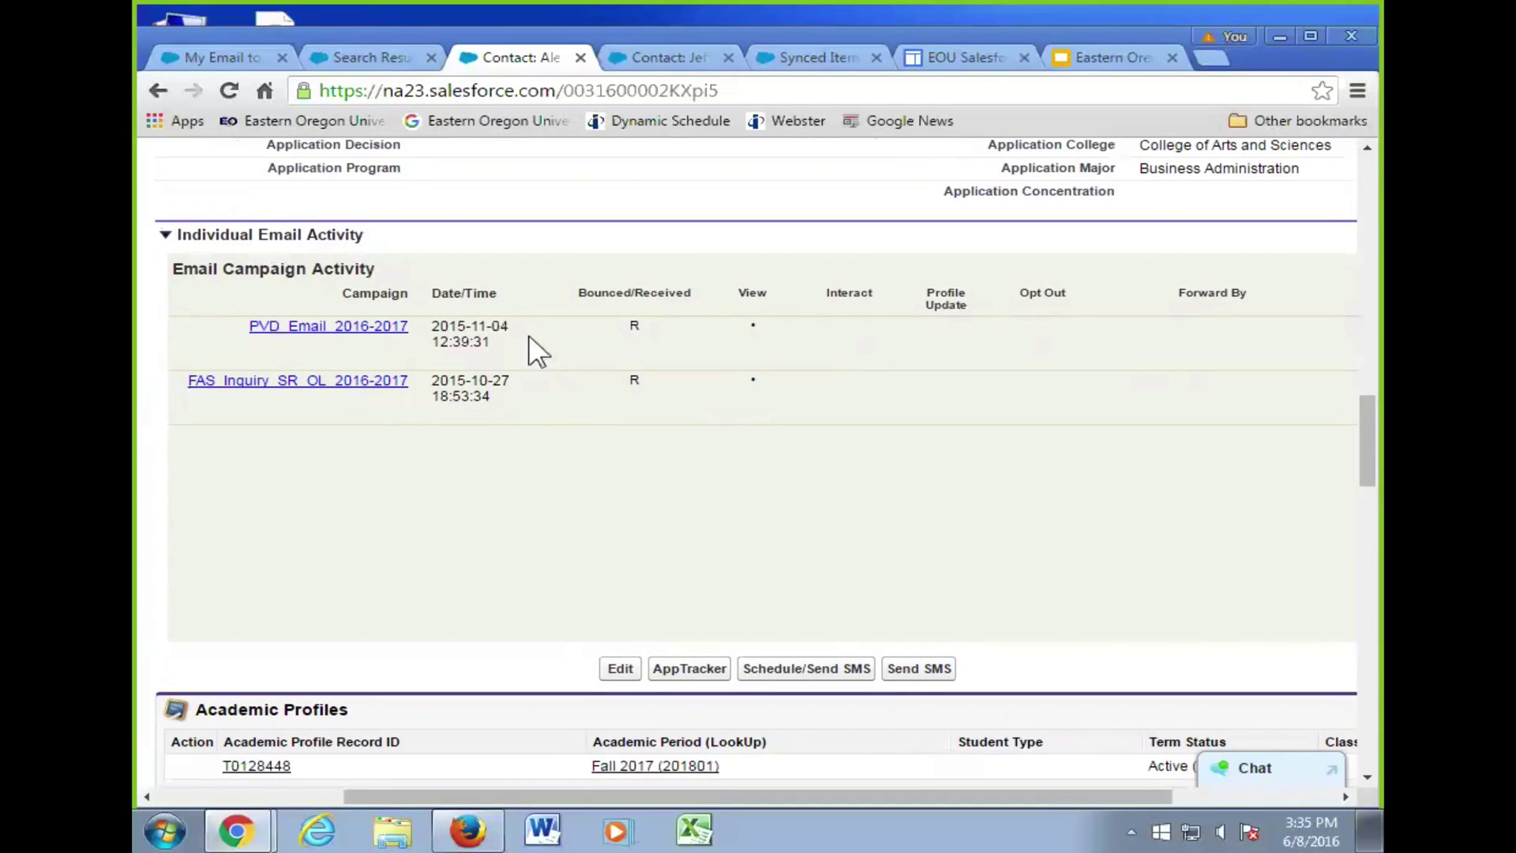
left_click(229, 91)
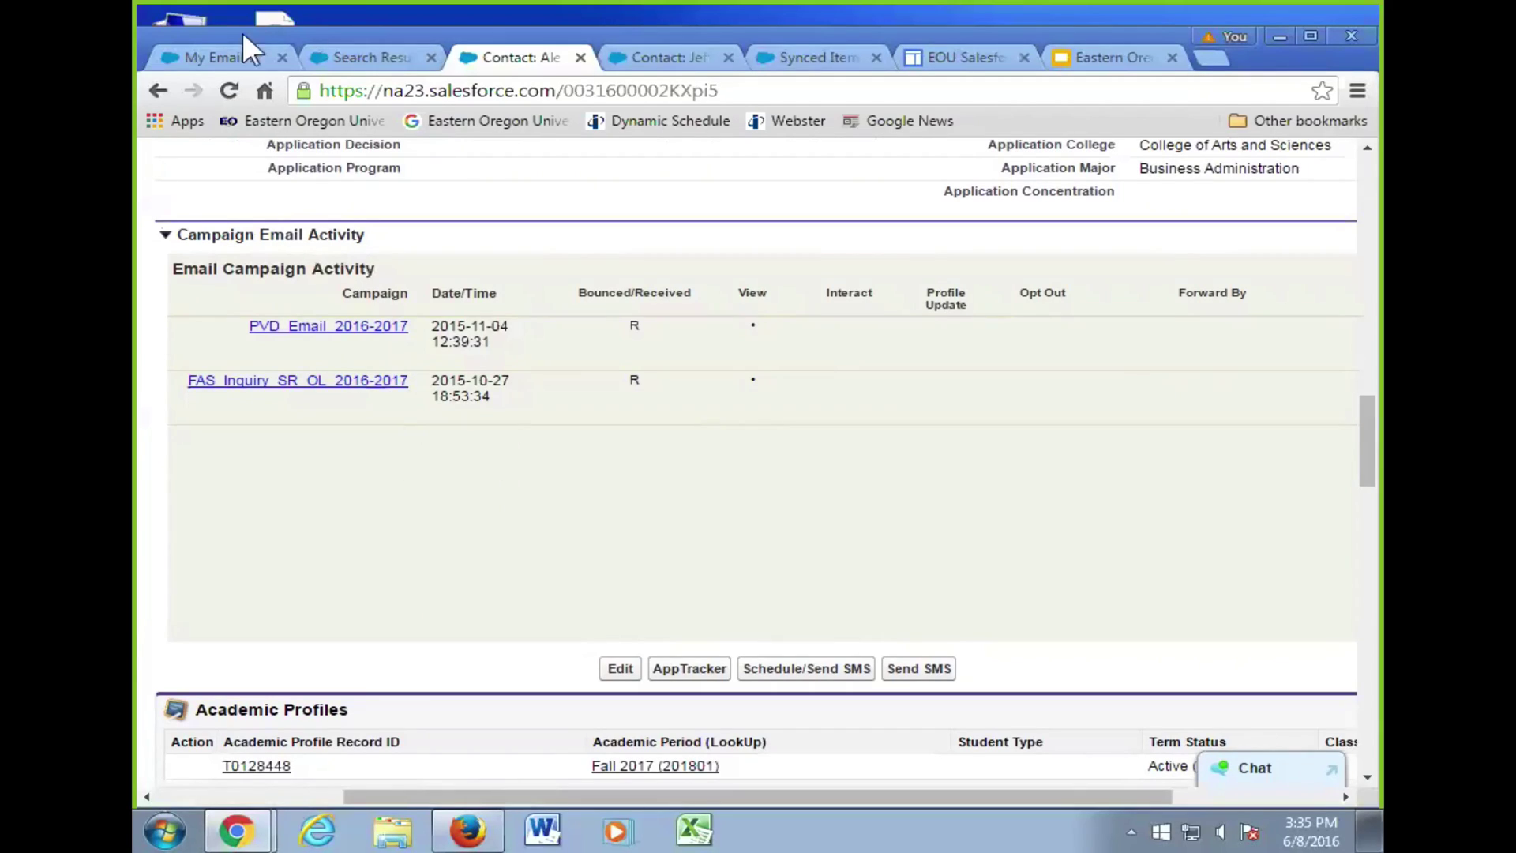
- Scroll through Contact Detail, showing record type Student and the Grant Union Jr/Sr High School account
scroll(521, 237, "up", 10)
scroll(570, 405, "up", 2)
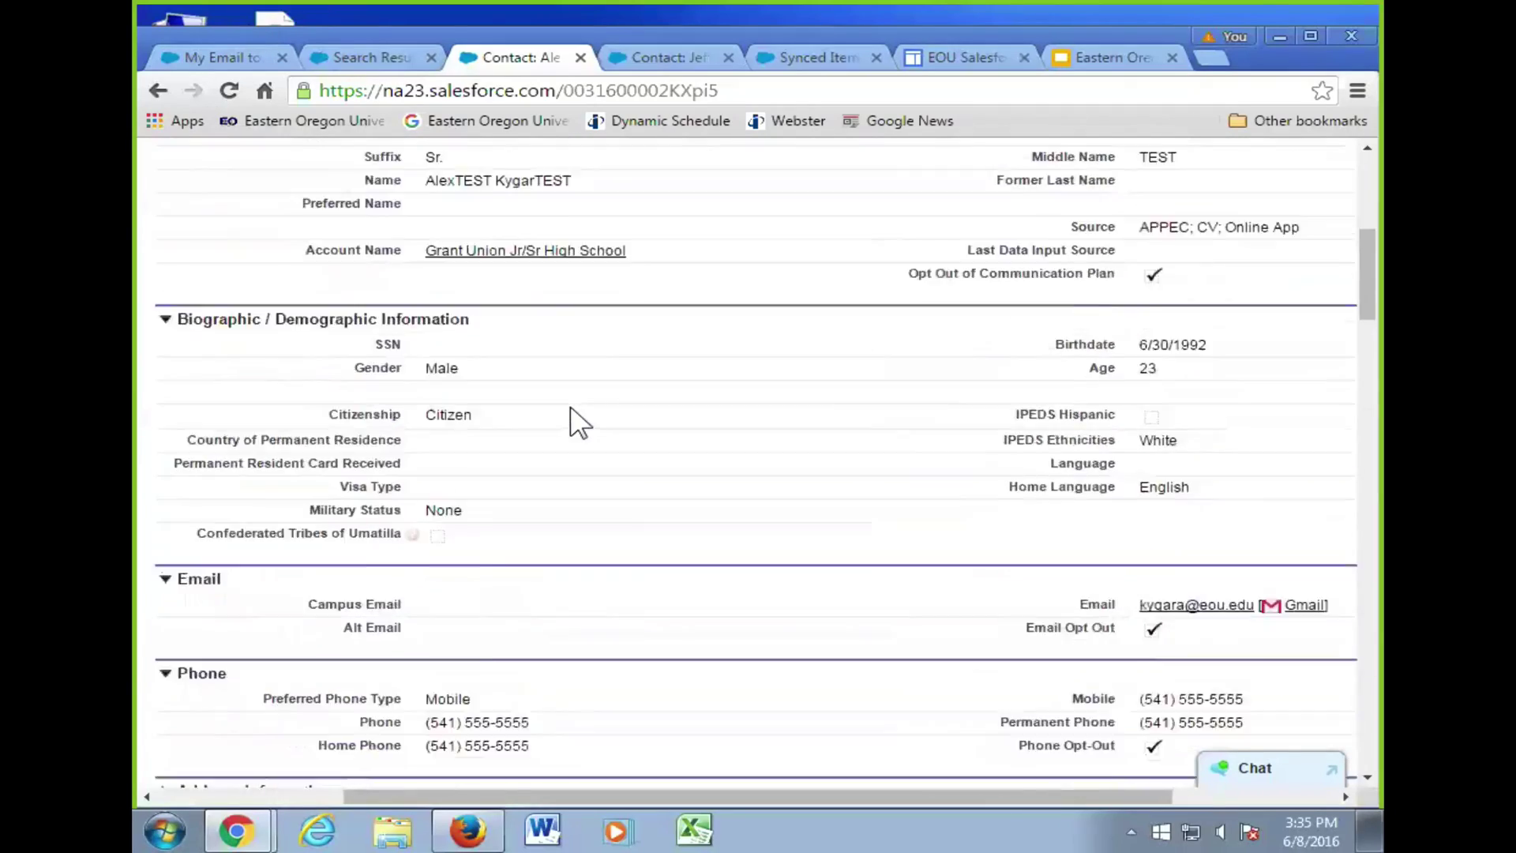
middle_click(563, 412)
scroll(562, 413, "down", 20)
scroll(562, 413, "down", 15)
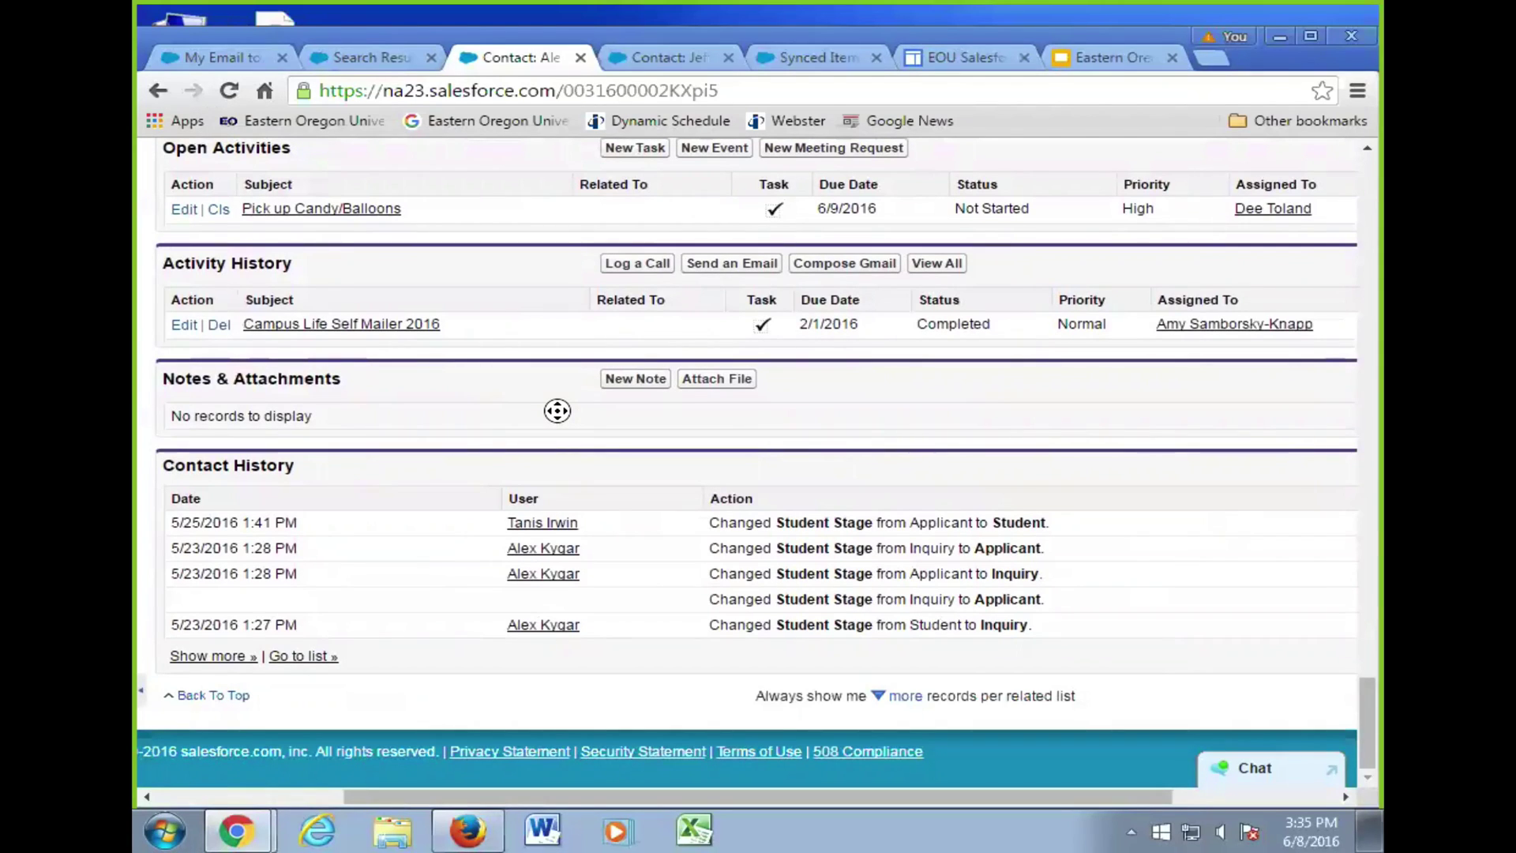
scroll(557, 411, "up", 5)
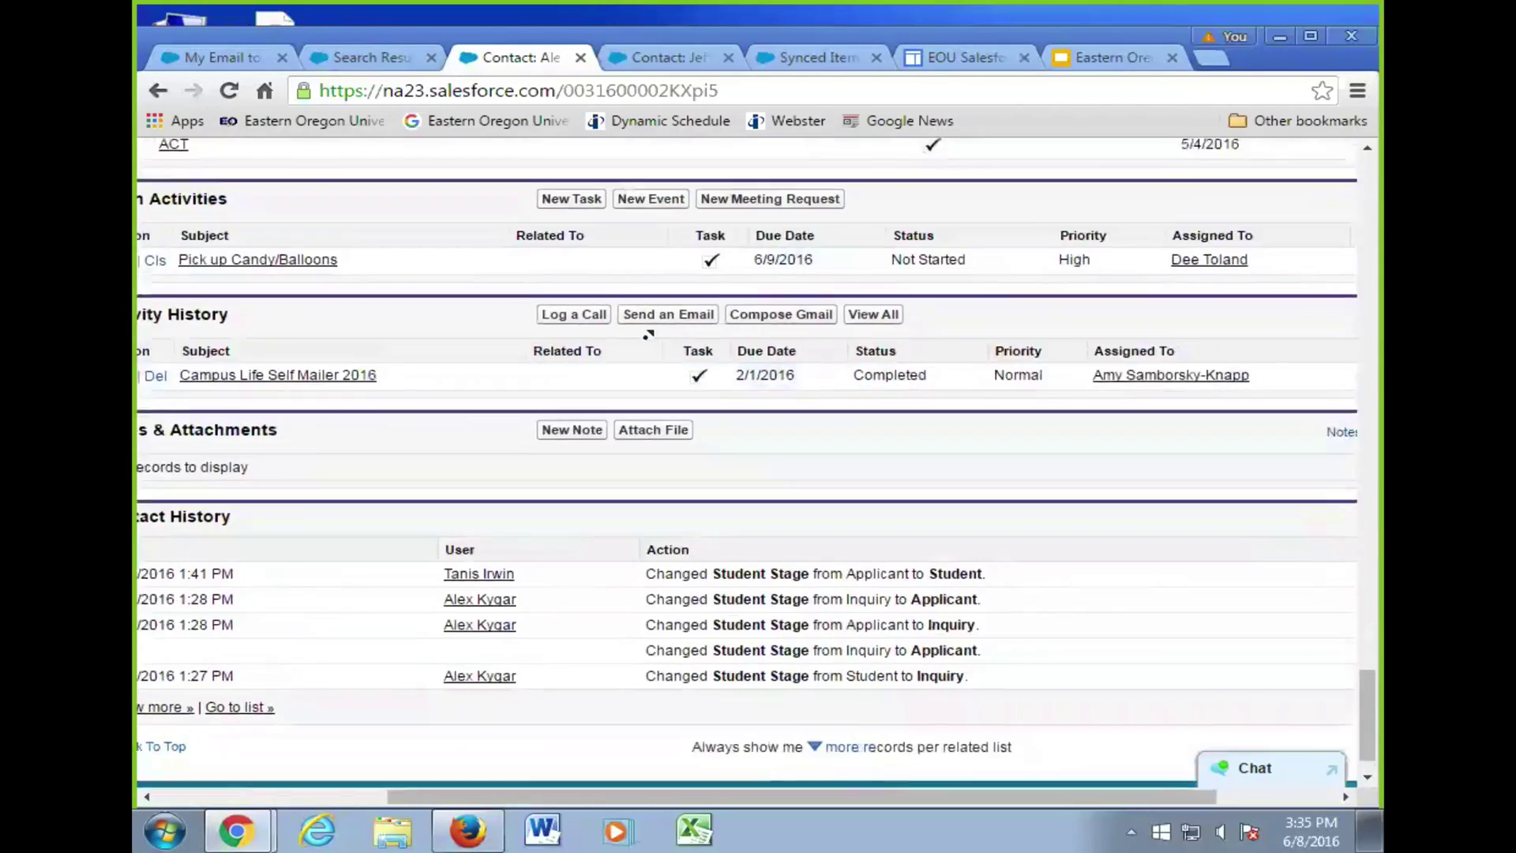
scroll(416, 479, "down", 6)
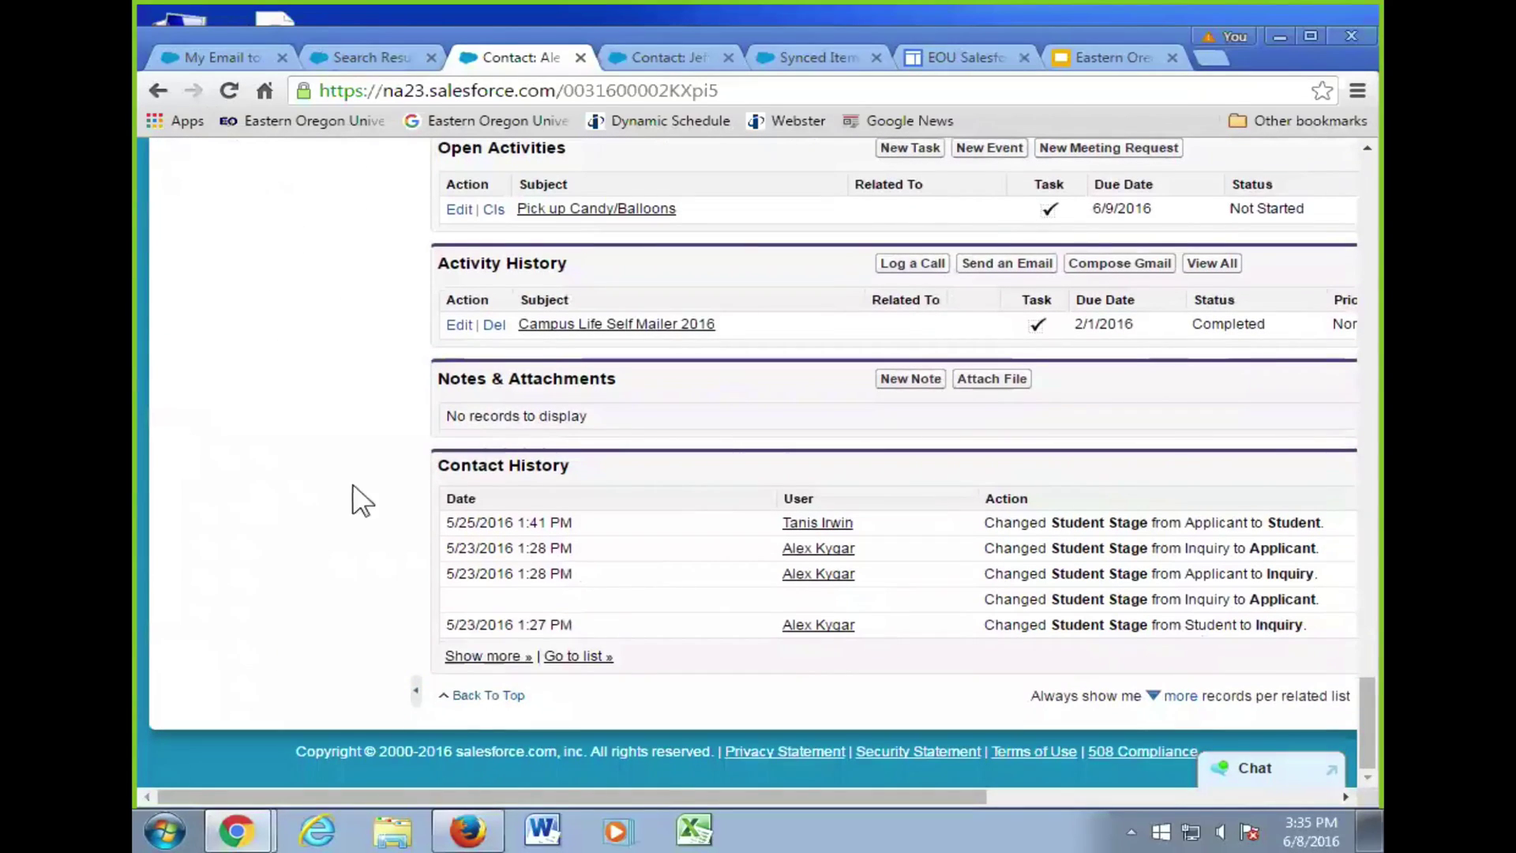
scroll(499, 483, "up", 10)
scroll(499, 483, "up", 15)
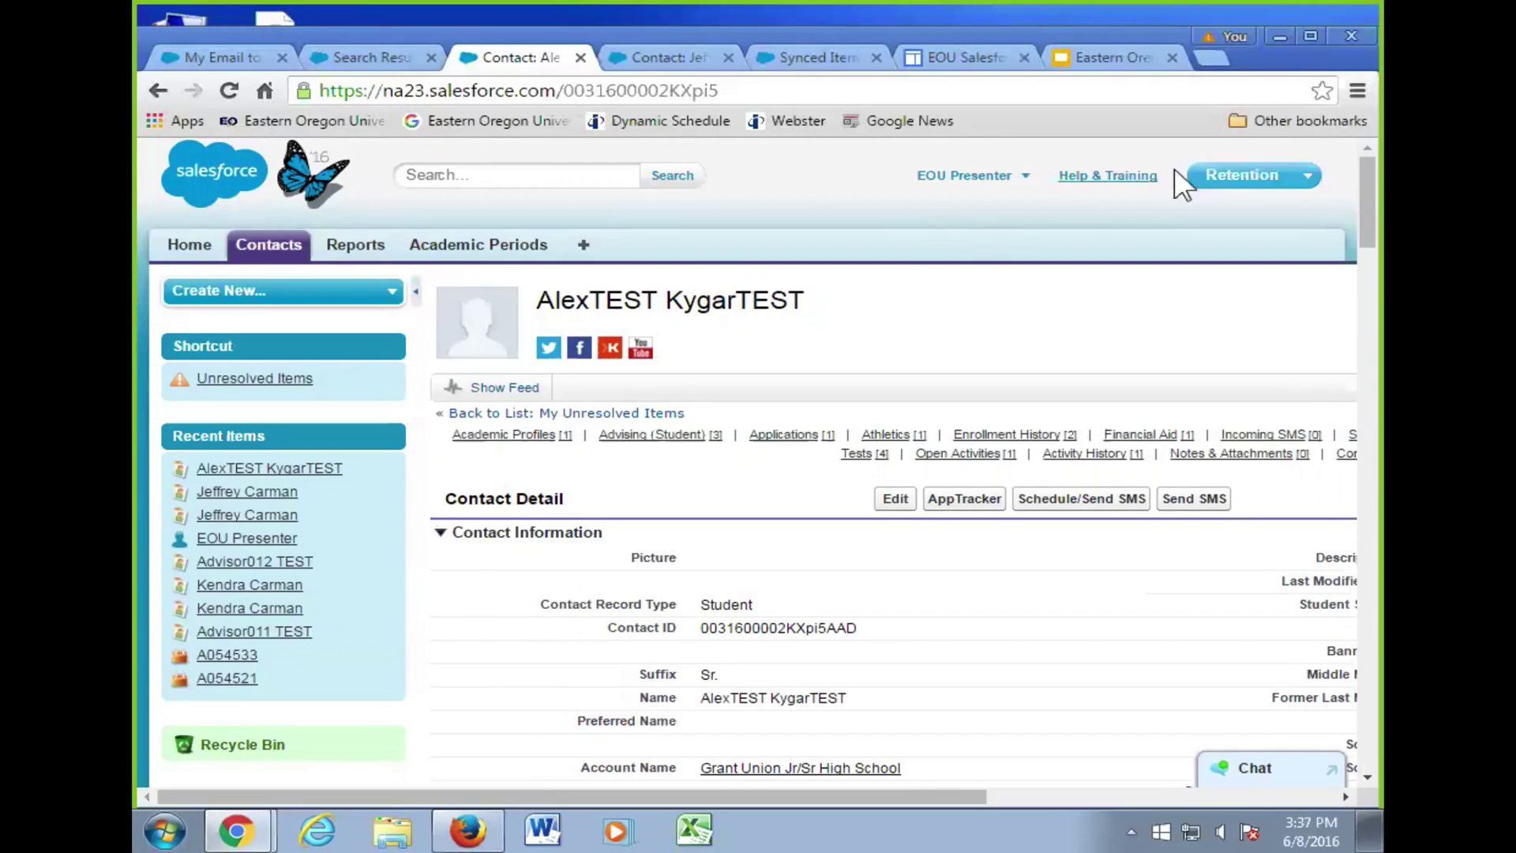
- Go to the Home applicant dashboard and close the Search Results, Contact and Synced Items browser tabs
left_click(197, 247)
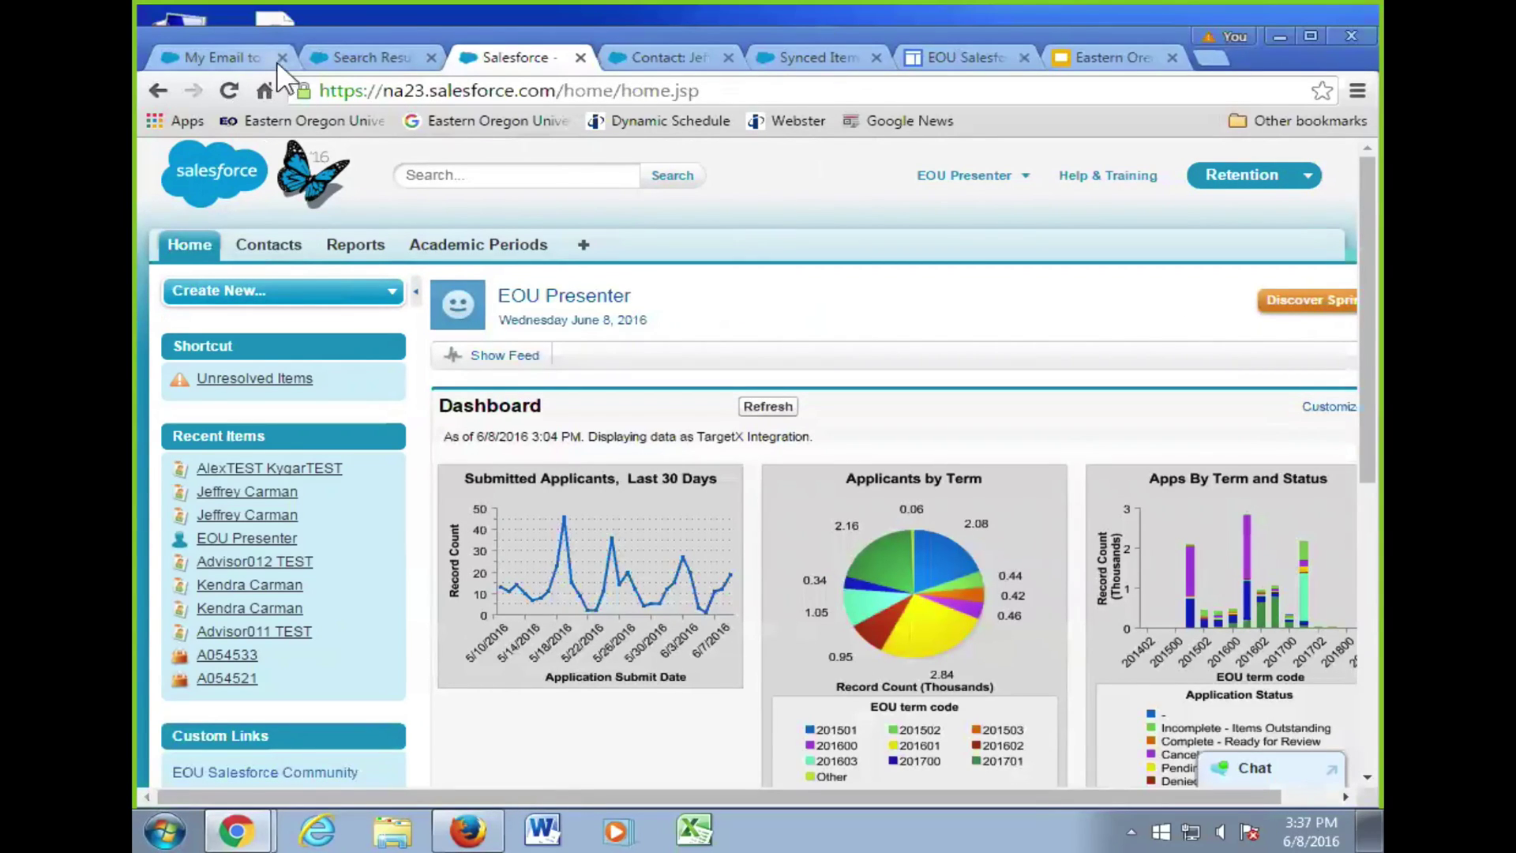
left_click(429, 57)
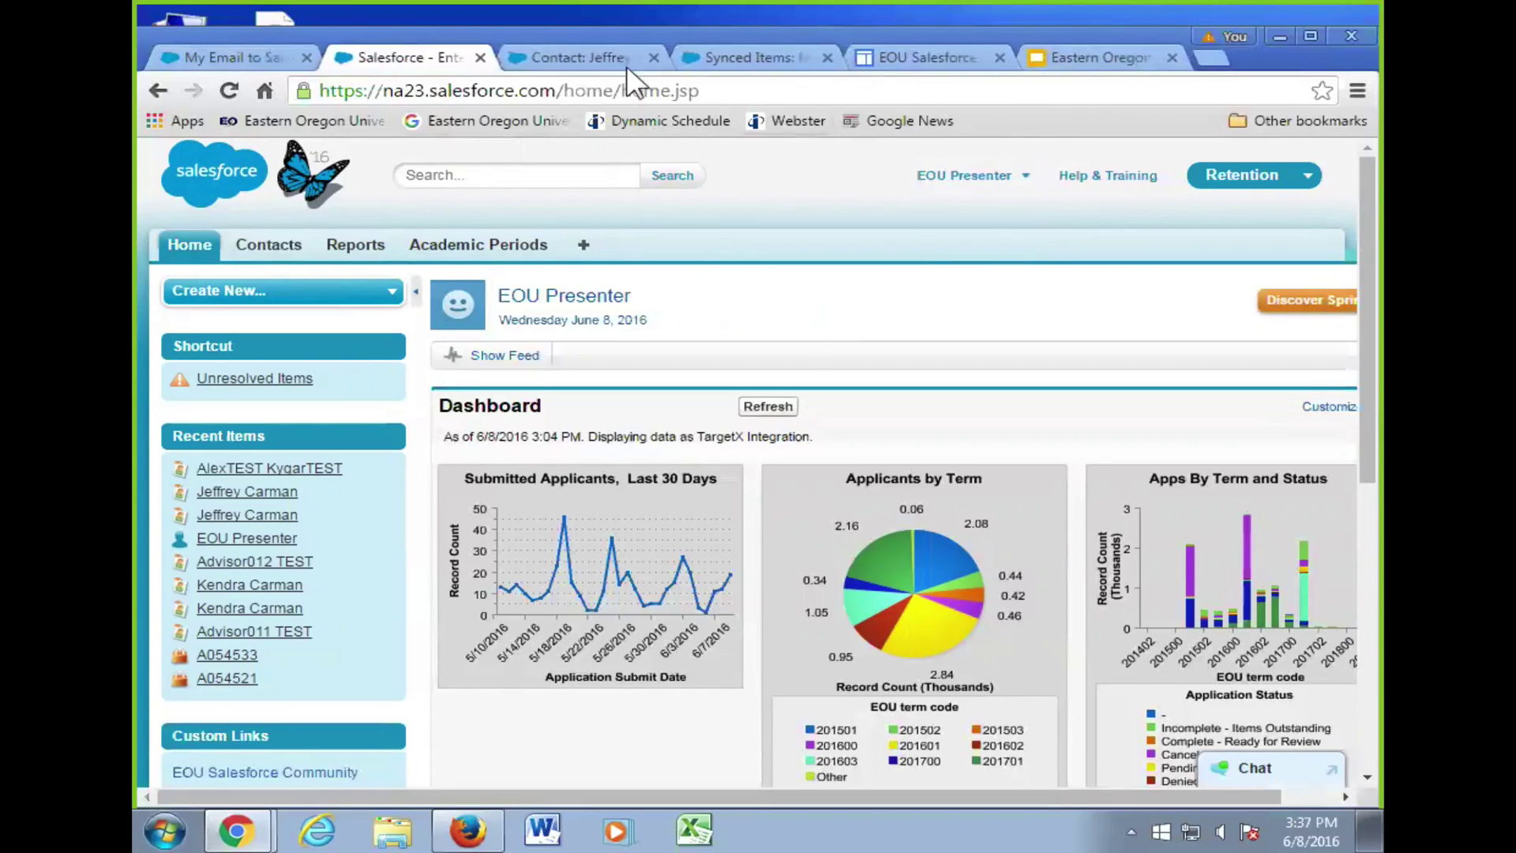
left_click(652, 58)
left_click(652, 58)
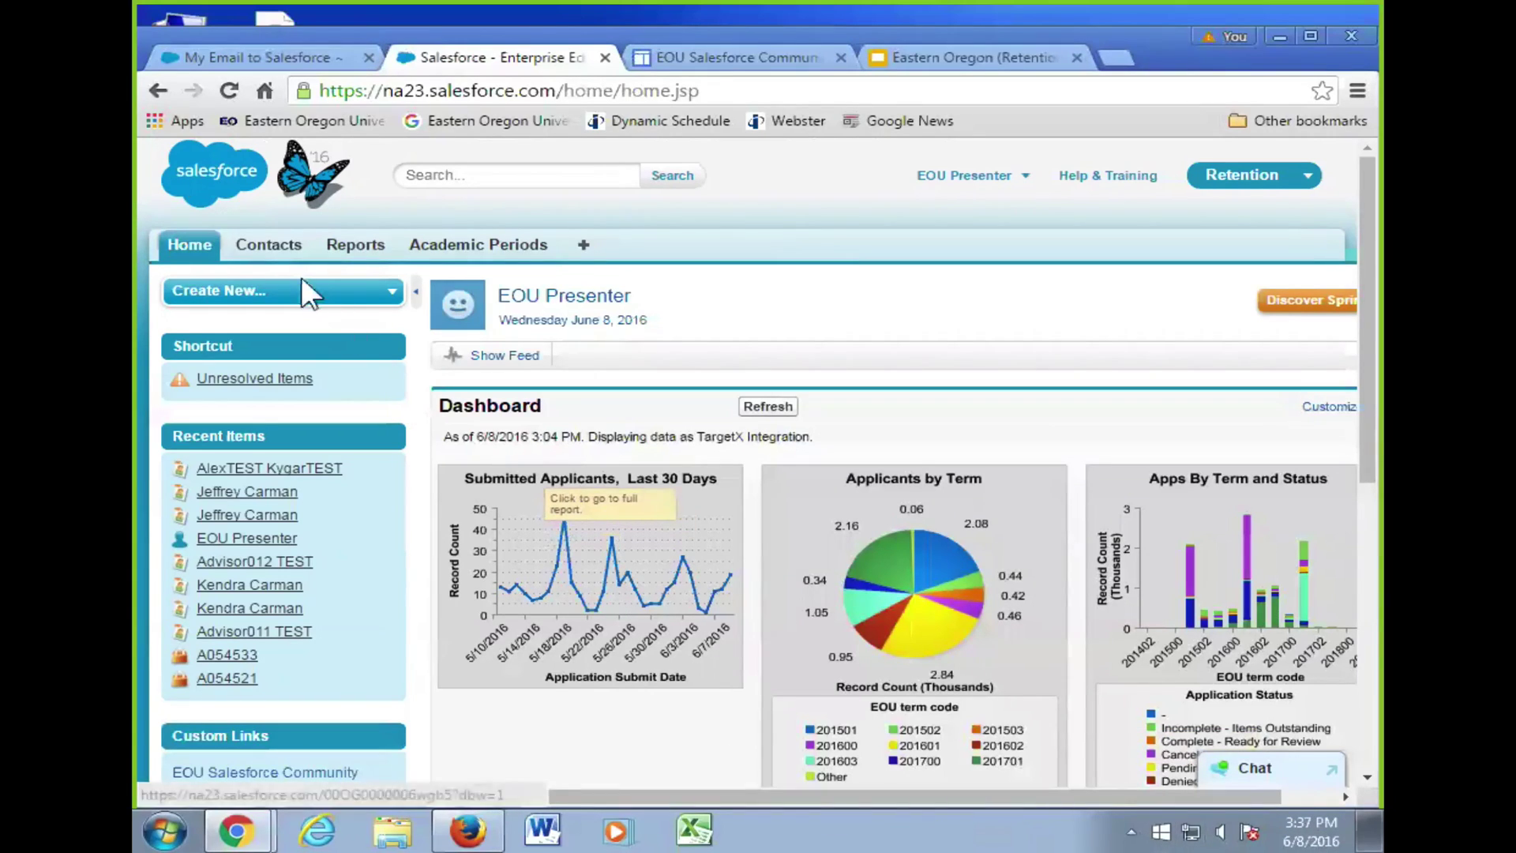
- Browse the Contacts tab's Recent Contacts list, then reopen the test student's contact record
left_click(265, 243)
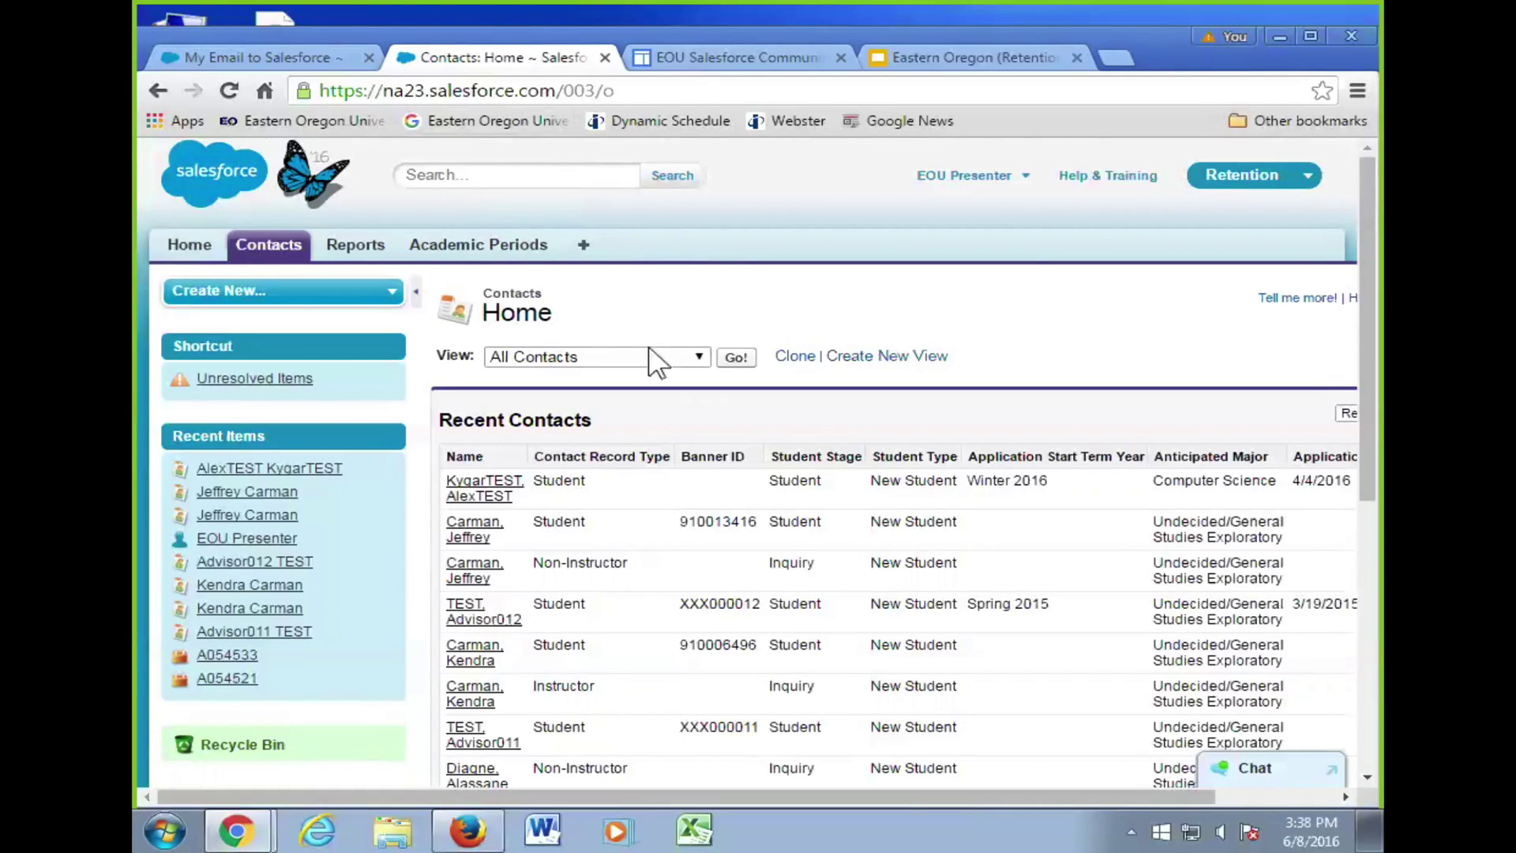
scroll(632, 332, "down", 1)
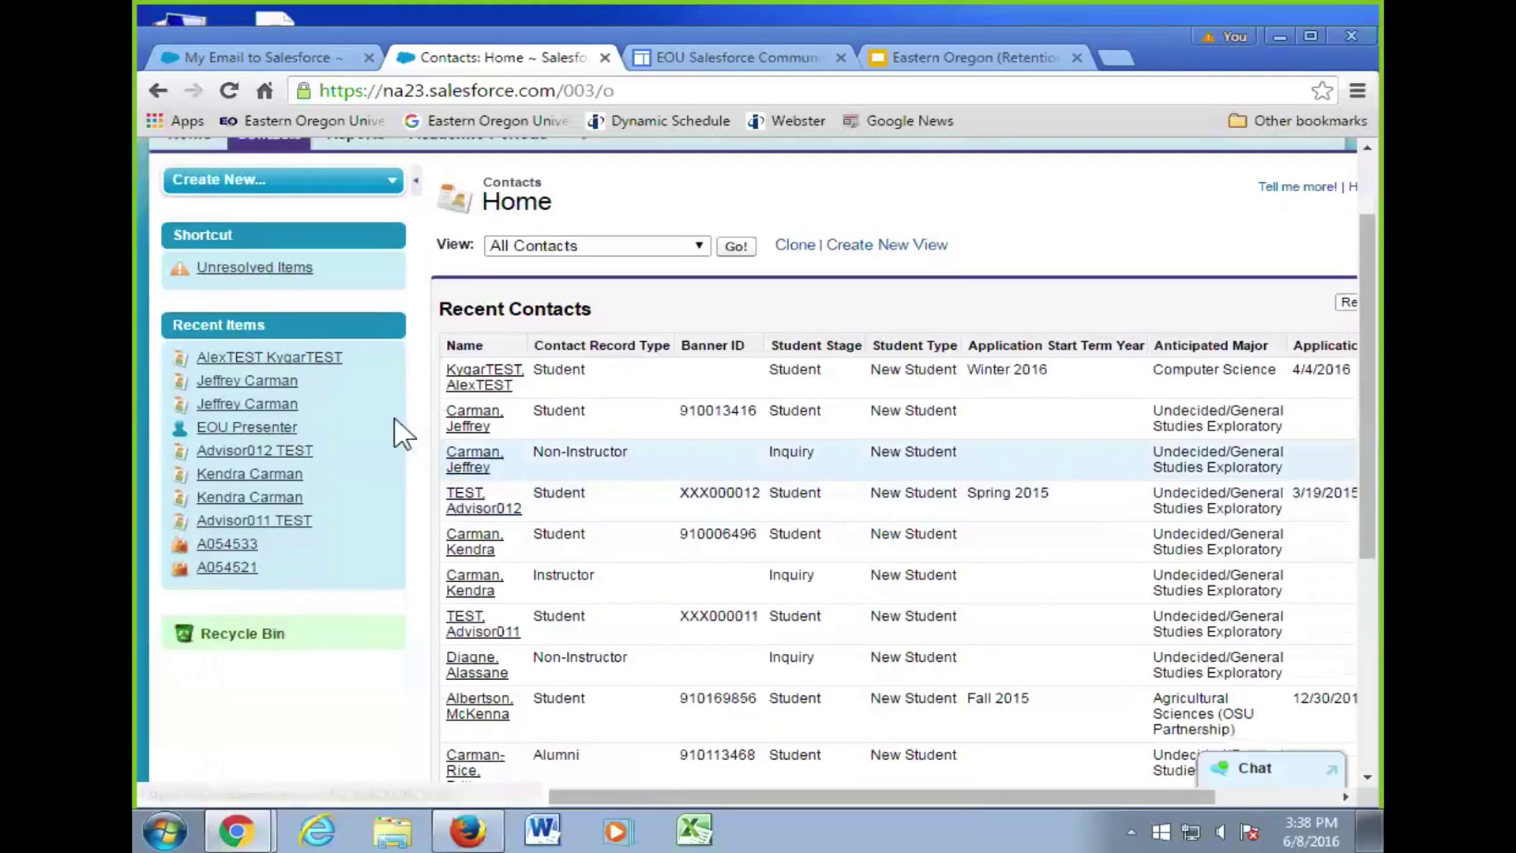
left_click(323, 357)
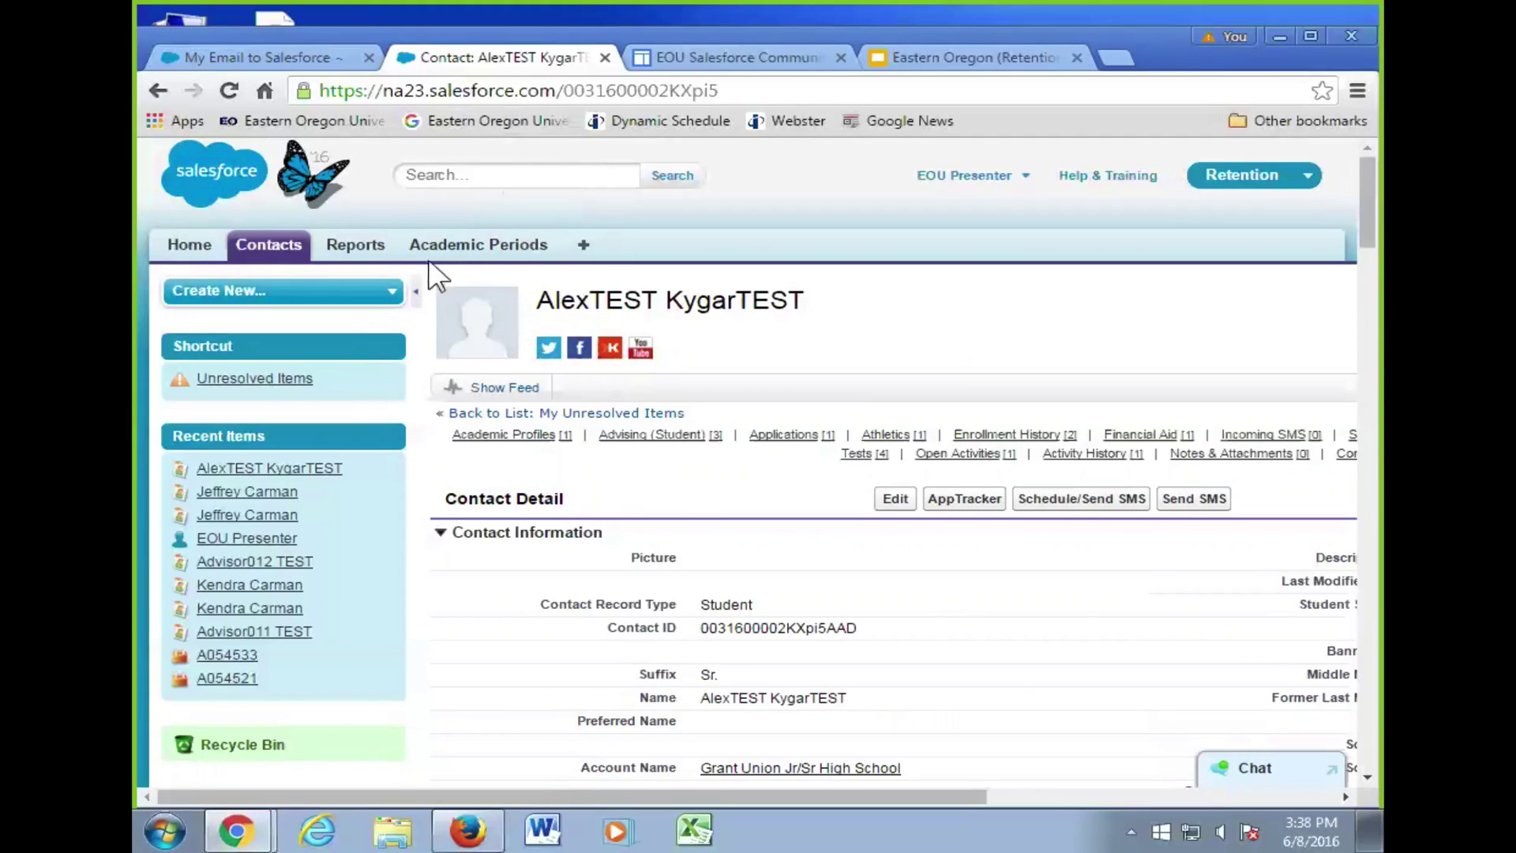
- Collapse the contact sidebar, then show the Eastern Oregon Retention deck's Key Terminology slide 20
left_click(417, 294)
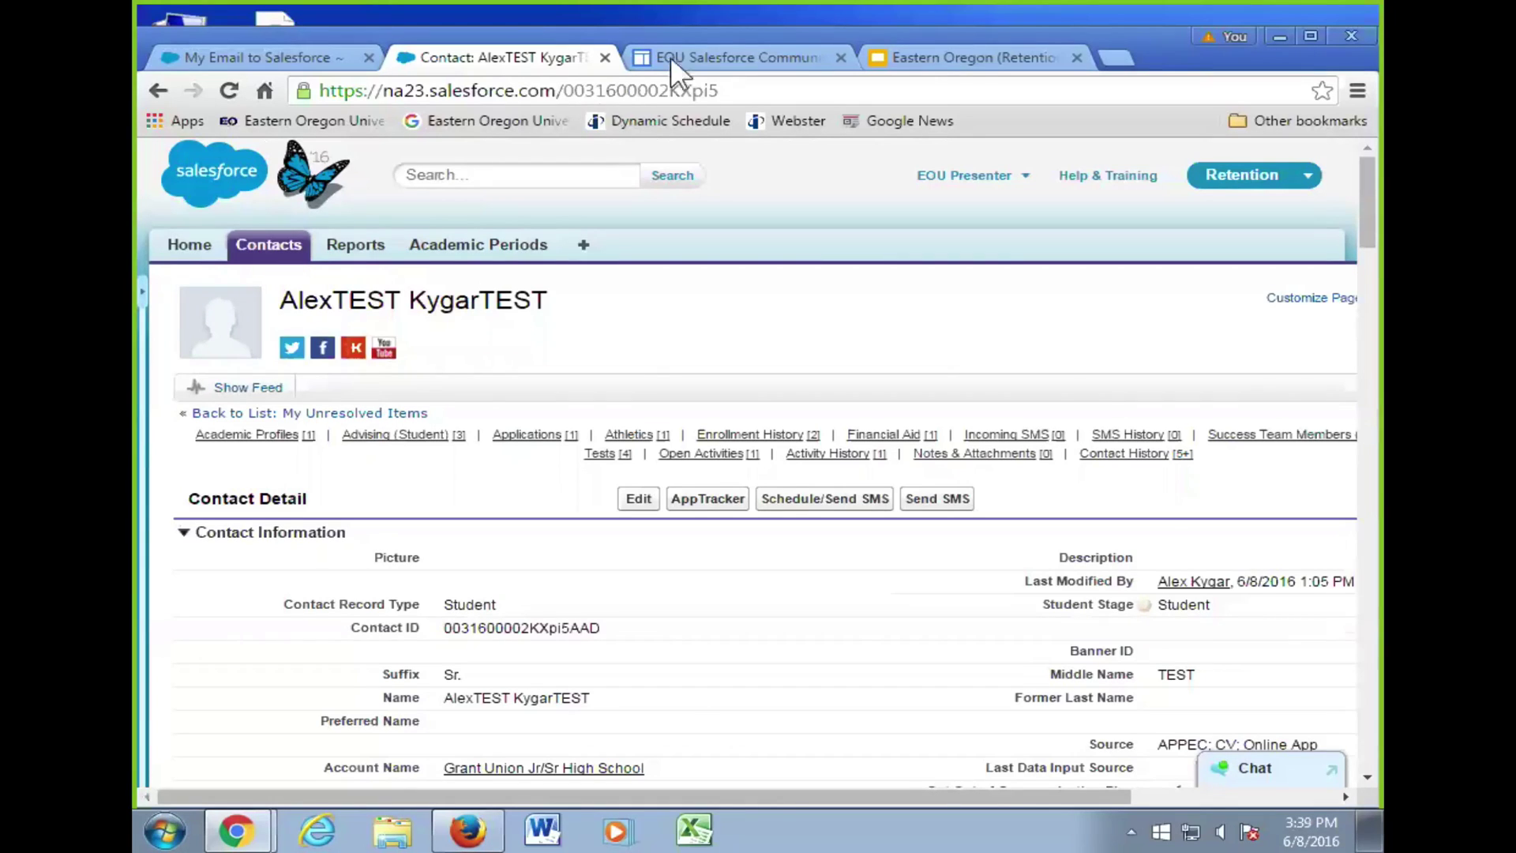
left_click(1047, 63)
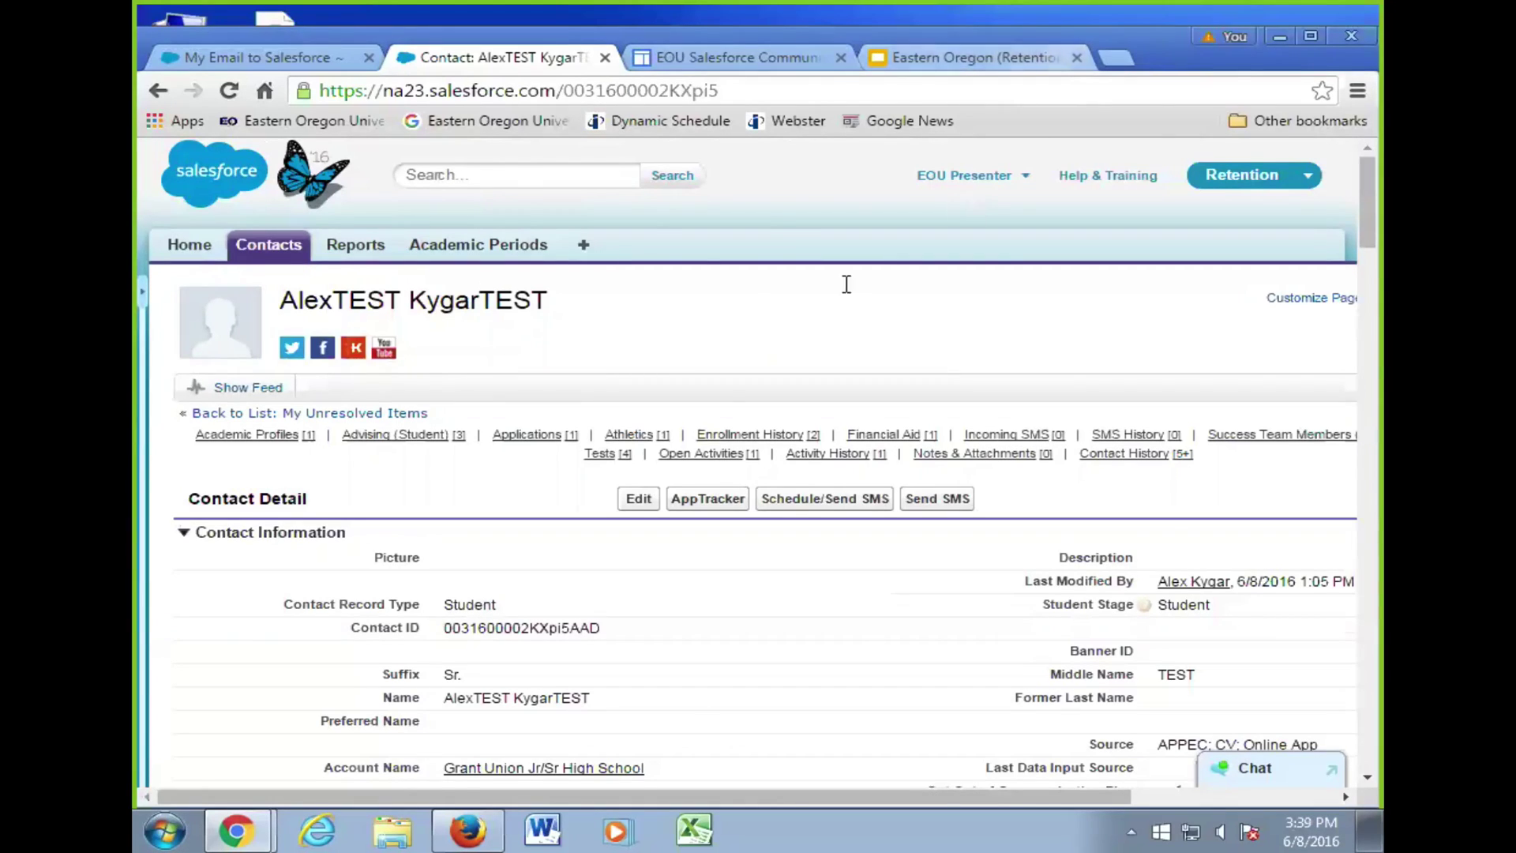
scroll(264, 452, "down", 1)
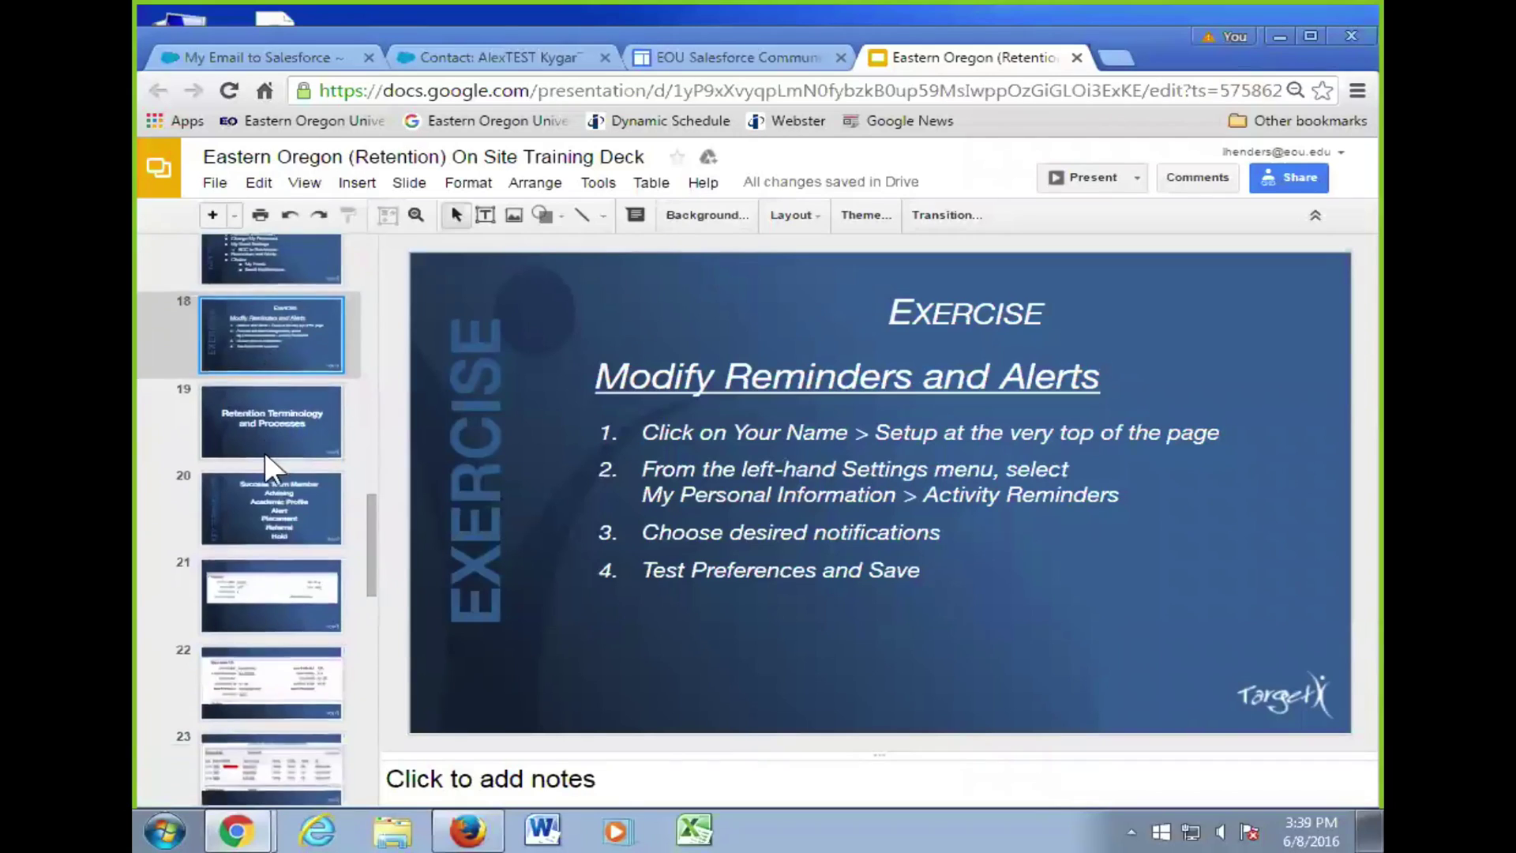
scroll(268, 426, "down", 1)
left_click(287, 356)
left_click(276, 396)
scroll(277, 397, "down", 1)
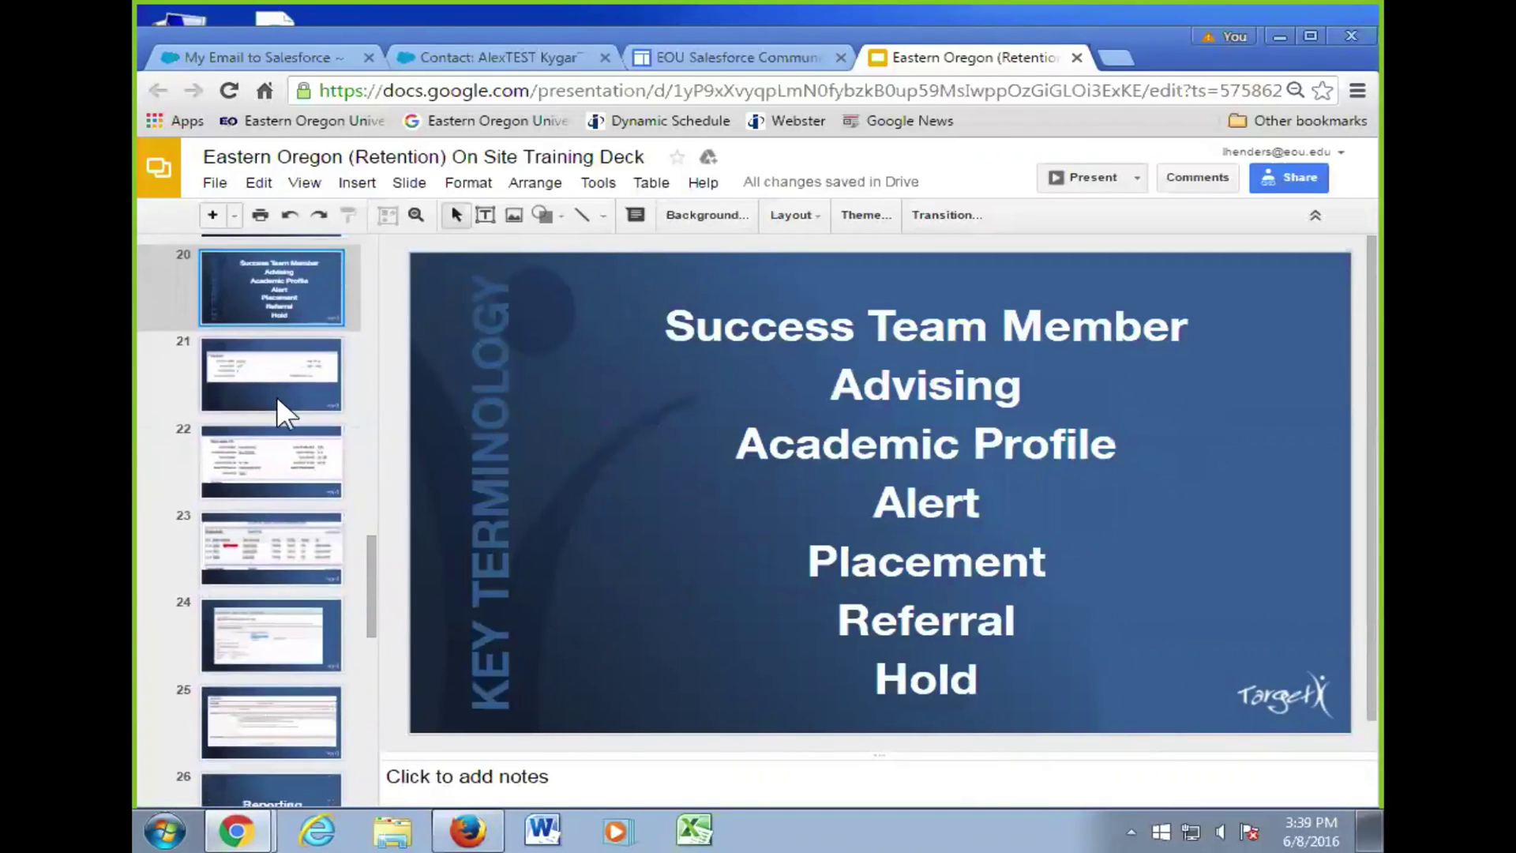
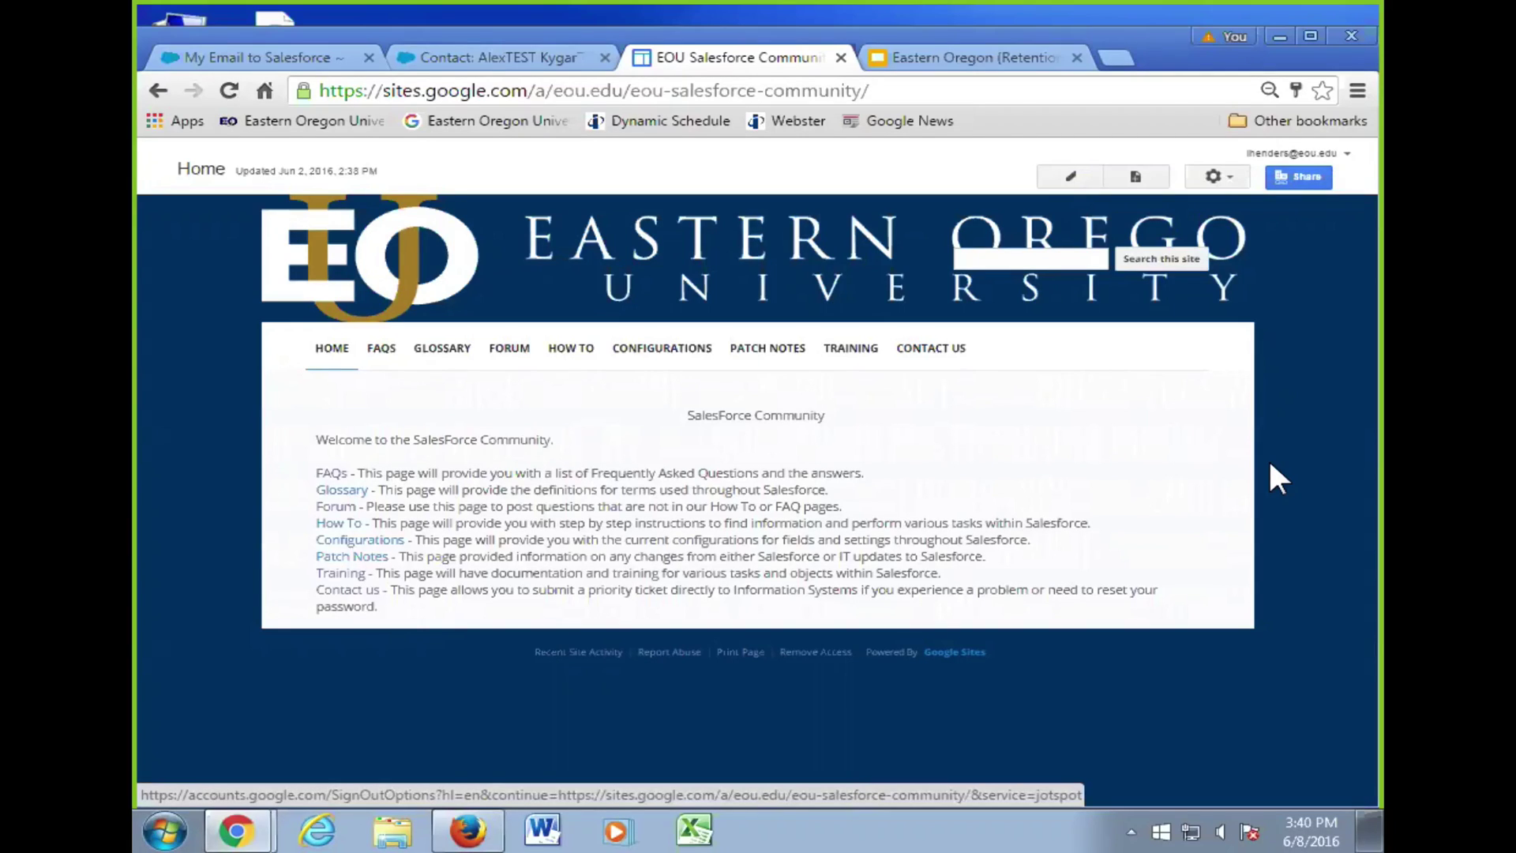
- Glance at the student's contact record, then show slide 21, the Territory Assignment screenshot, in the training deck
left_click(533, 58)
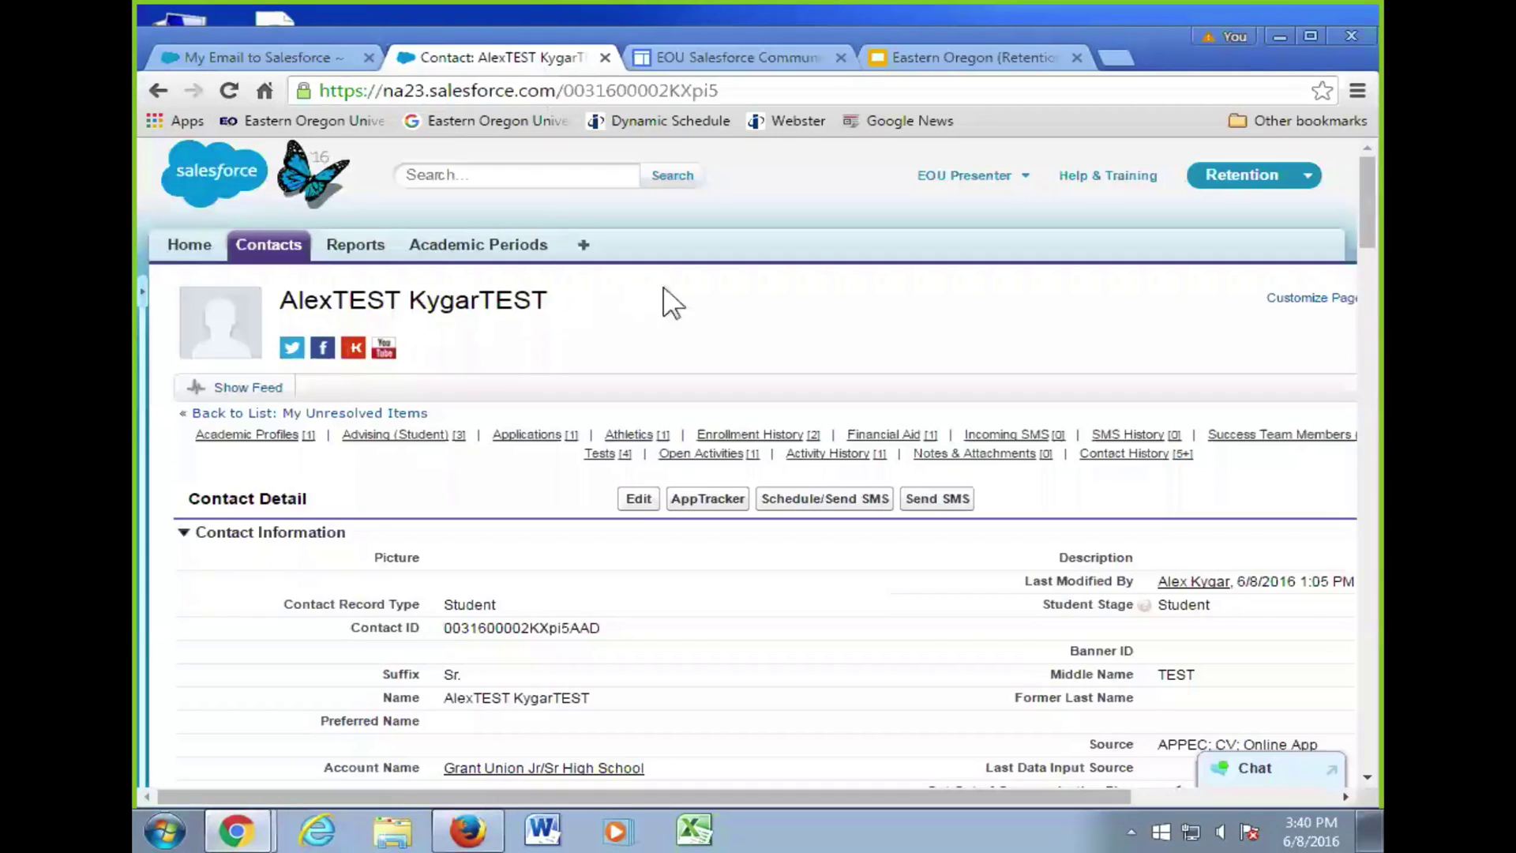
left_click(969, 58)
left_click(324, 360)
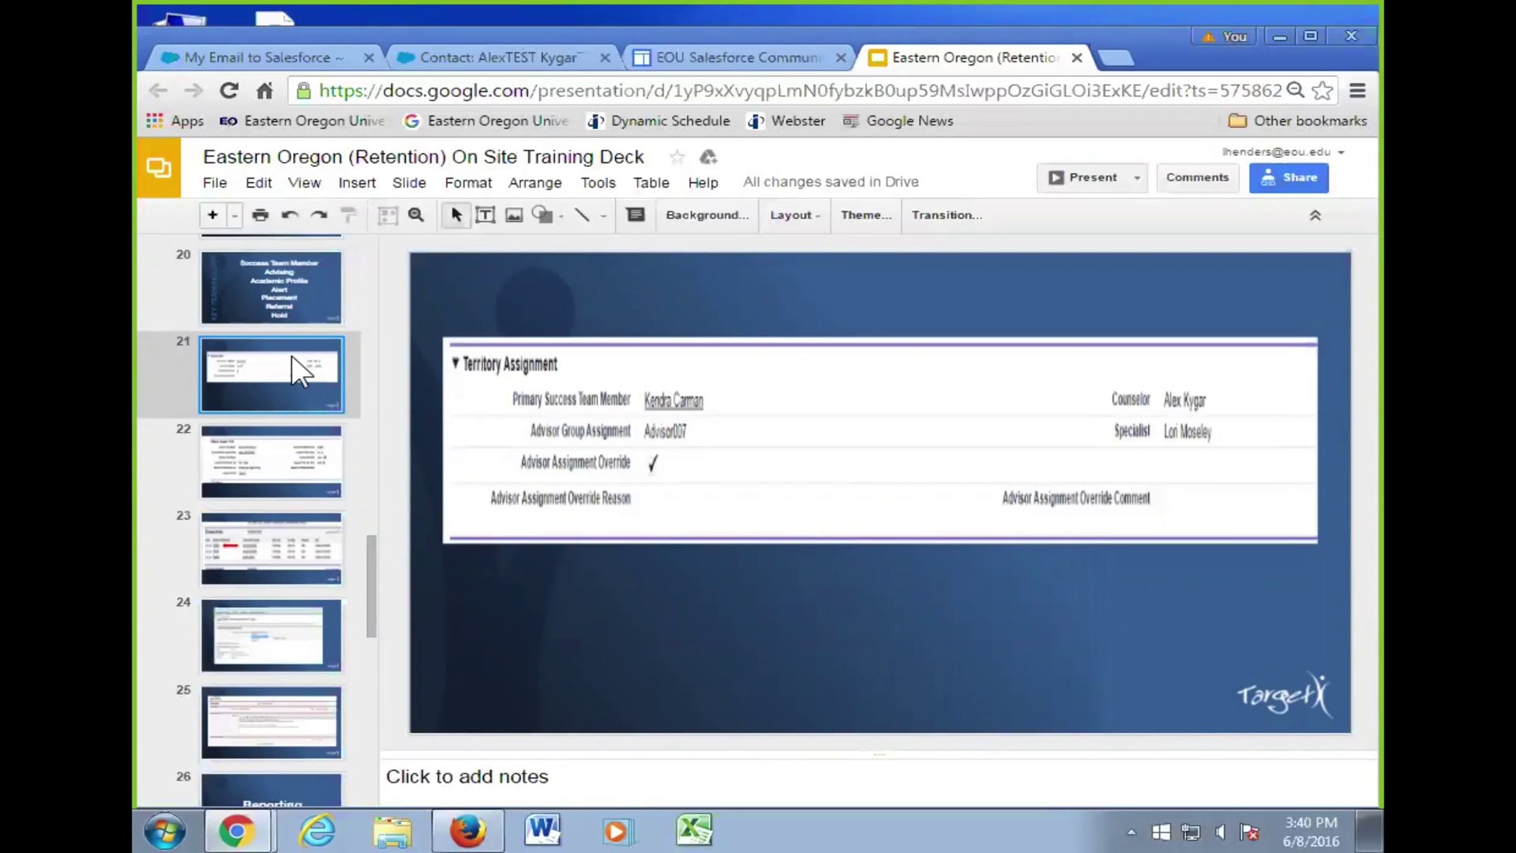
- Present slide 21 full screen, exit to the editor on slide 21, then return to the contact record
left_click(1083, 177)
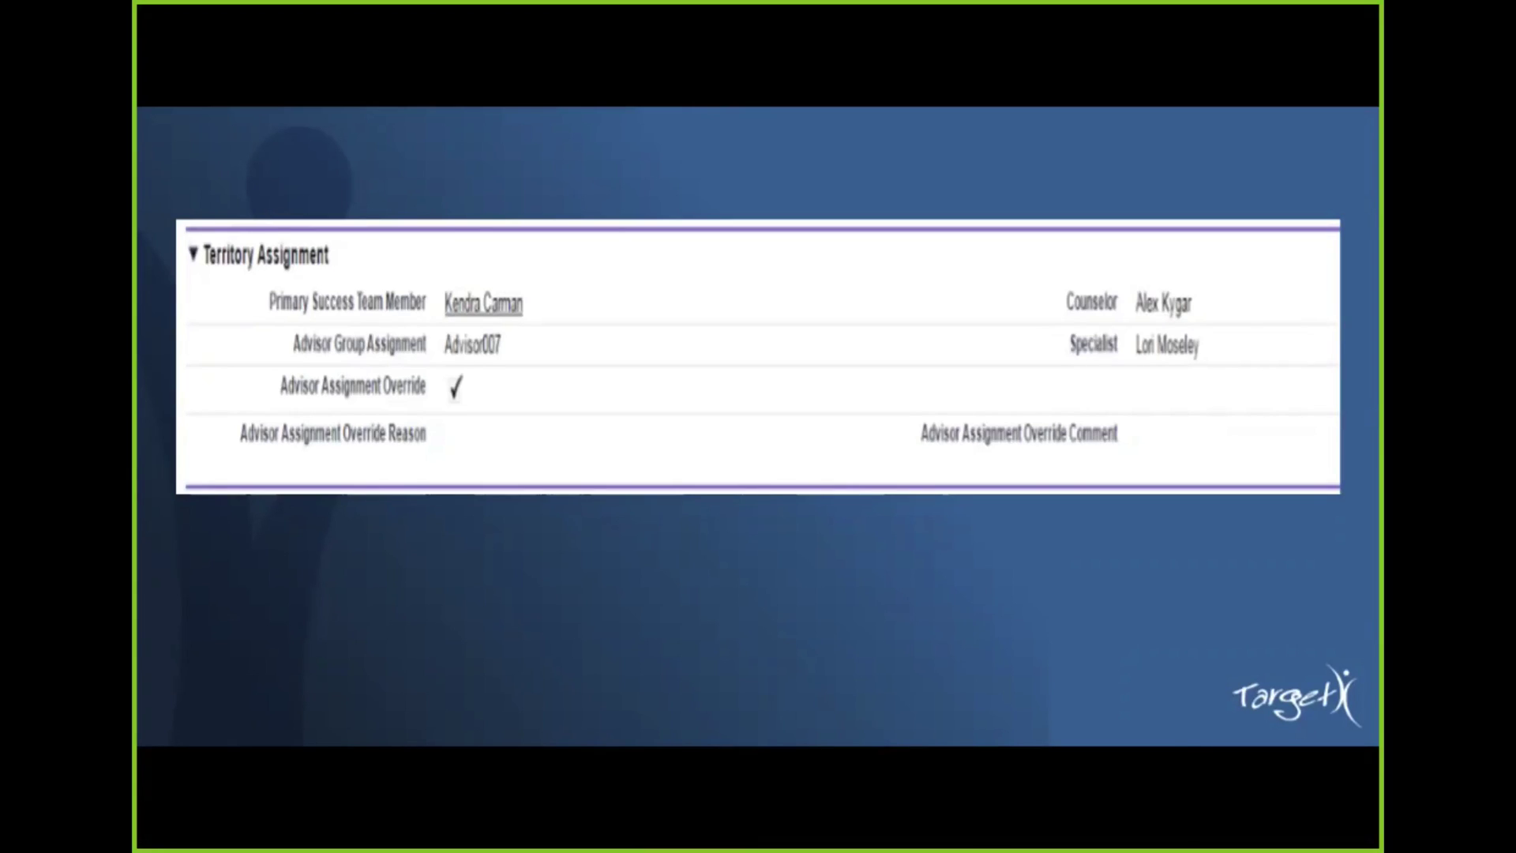
key("Escape")
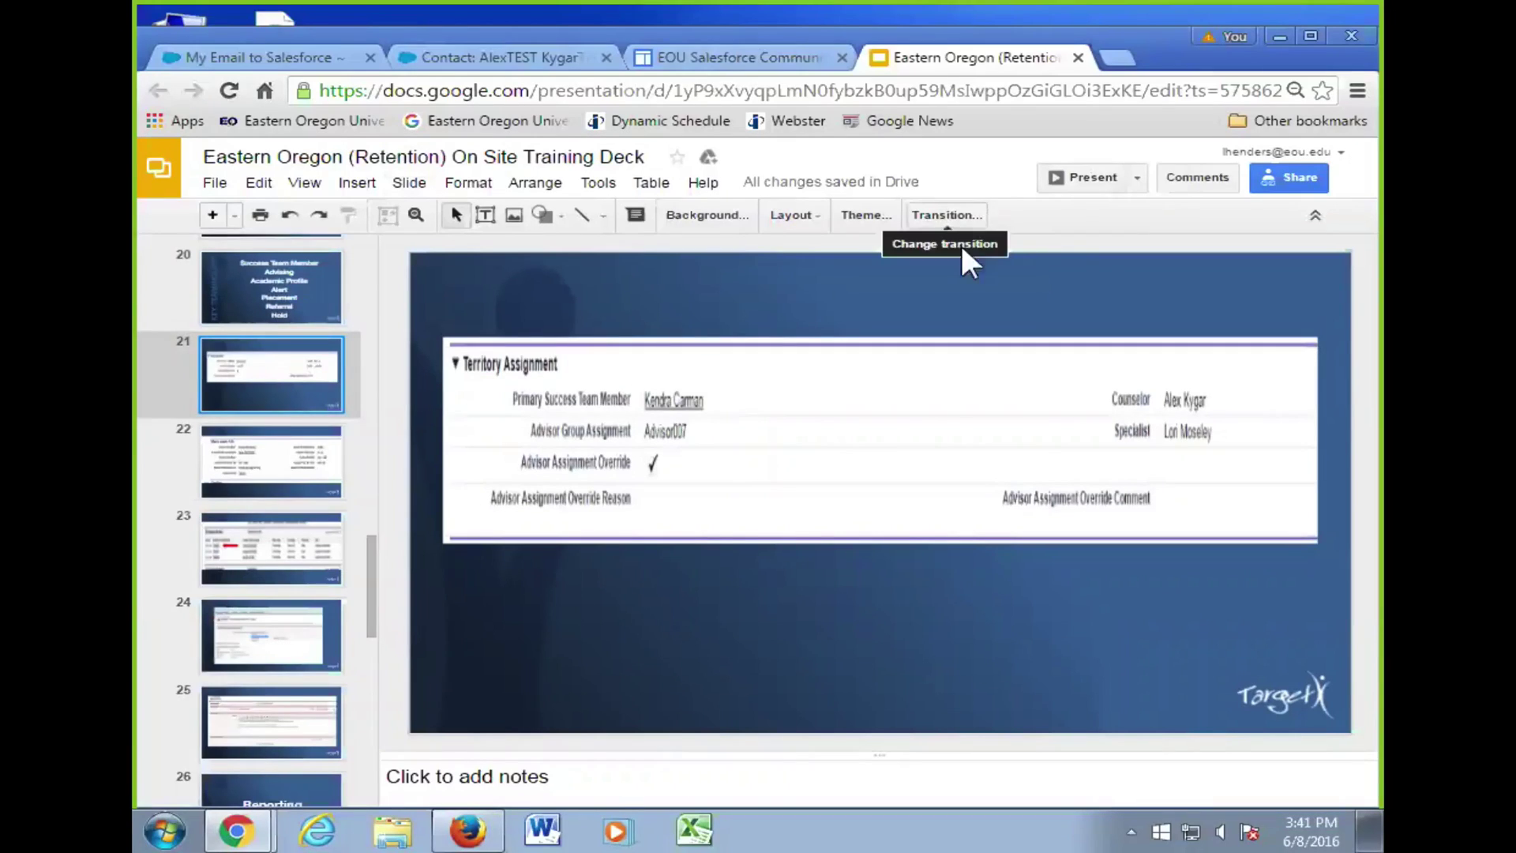
left_click(307, 458)
left_click(271, 377)
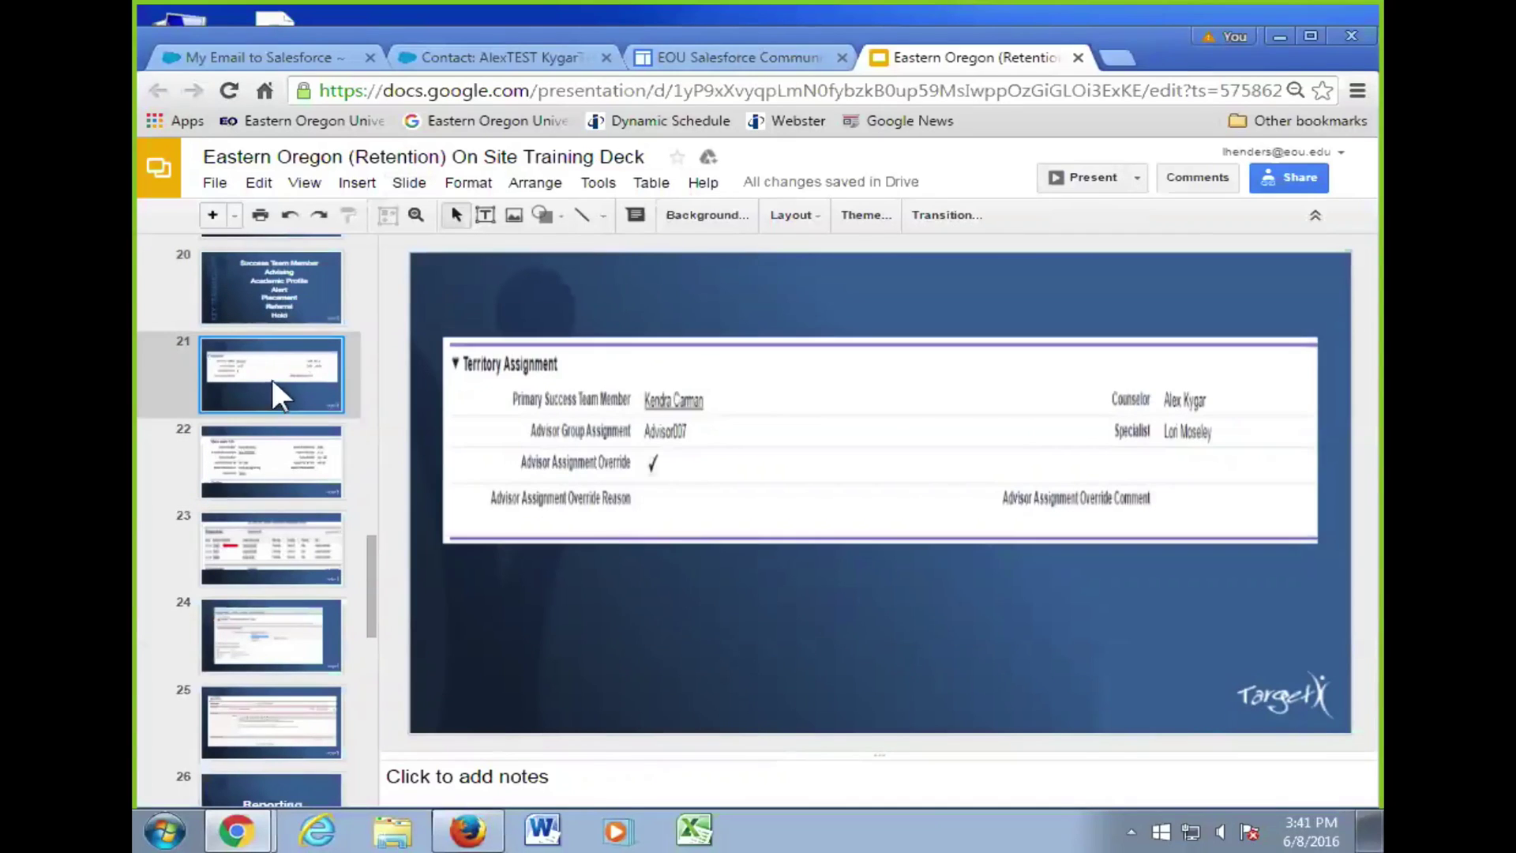
left_click(510, 55)
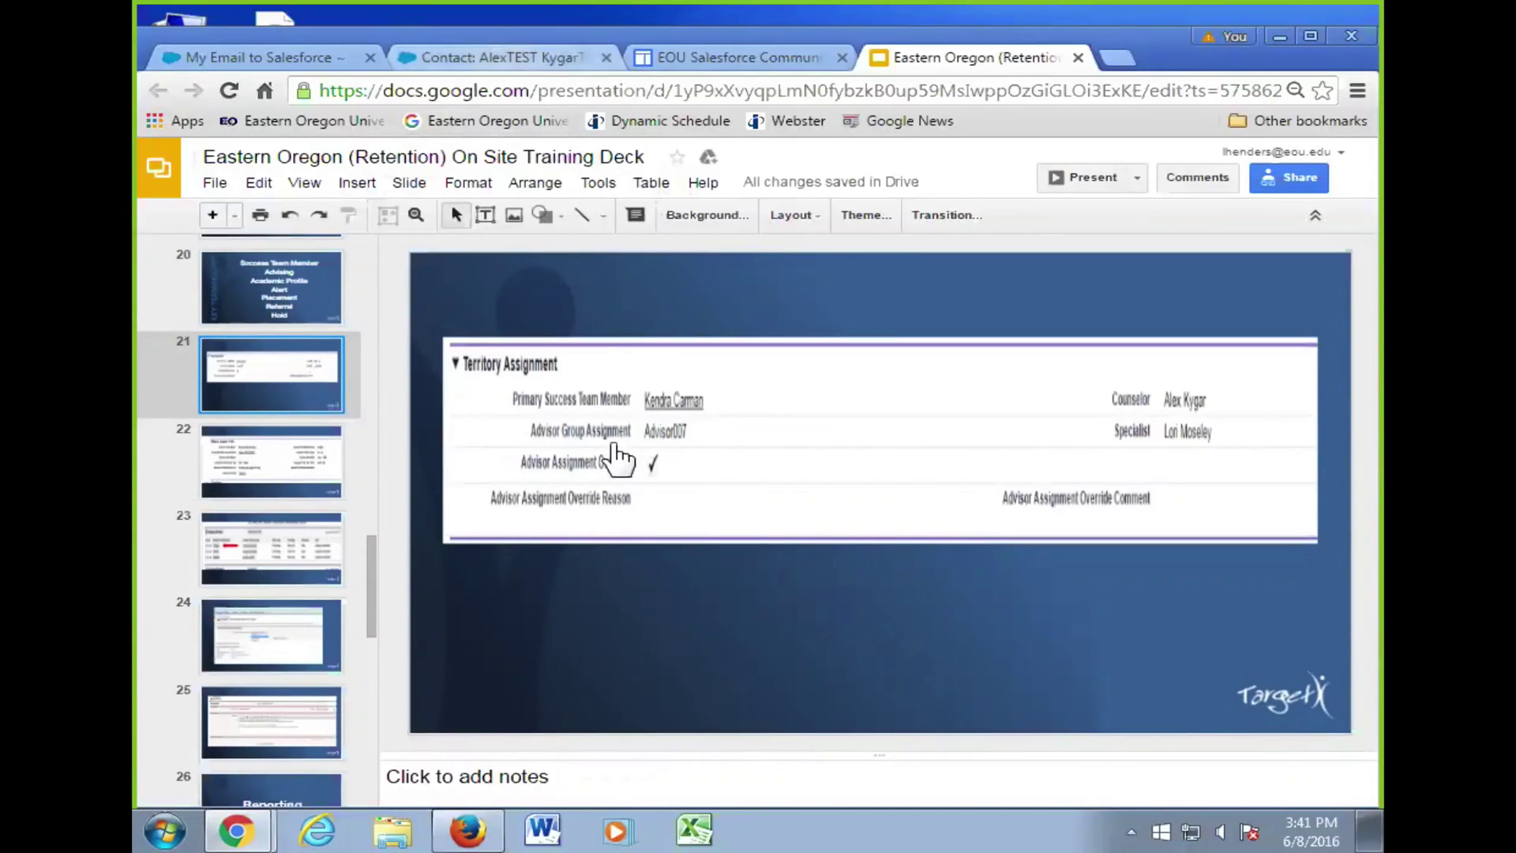
scroll(619, 529, "down", 10)
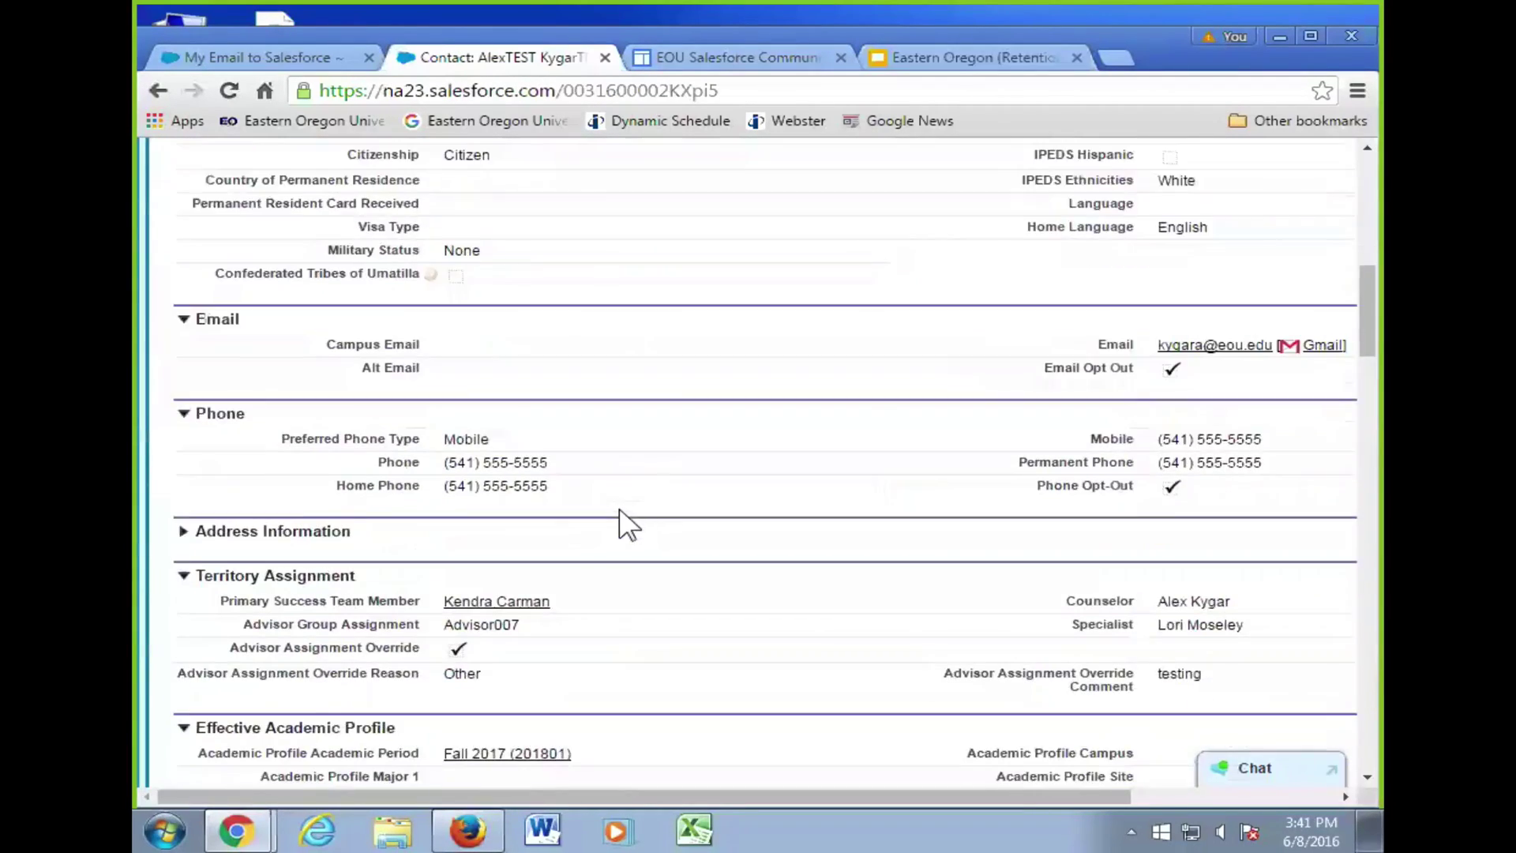
scroll(622, 514, "down", 3)
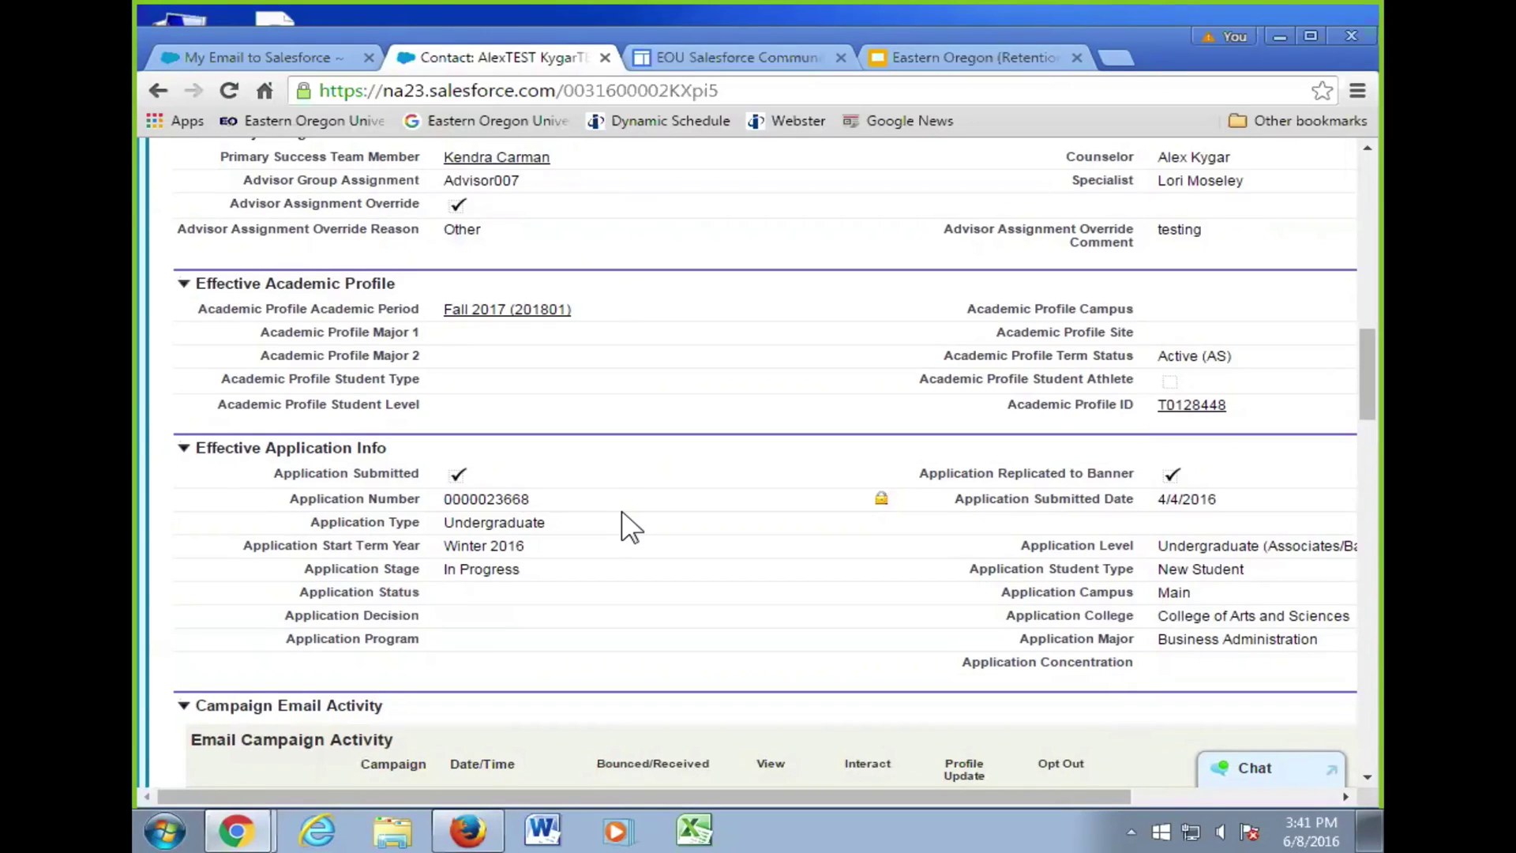
scroll(624, 525, "up", 4)
scroll(620, 525, "down", 2)
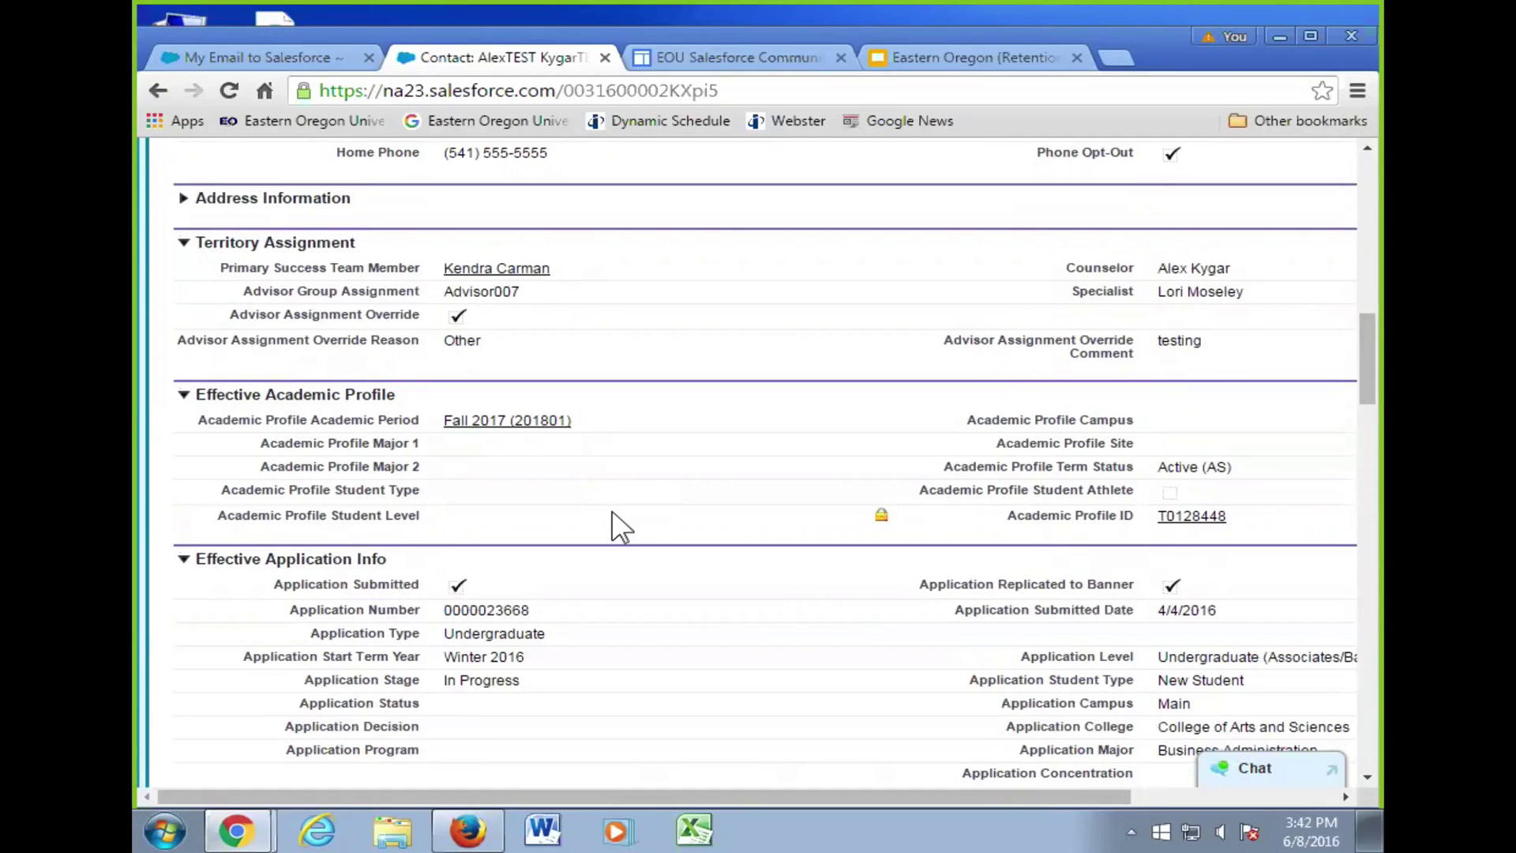
- Open the EOU Salesforce Community's Configurations page and scroll to the Territory Assignments rules table
left_click(696, 56)
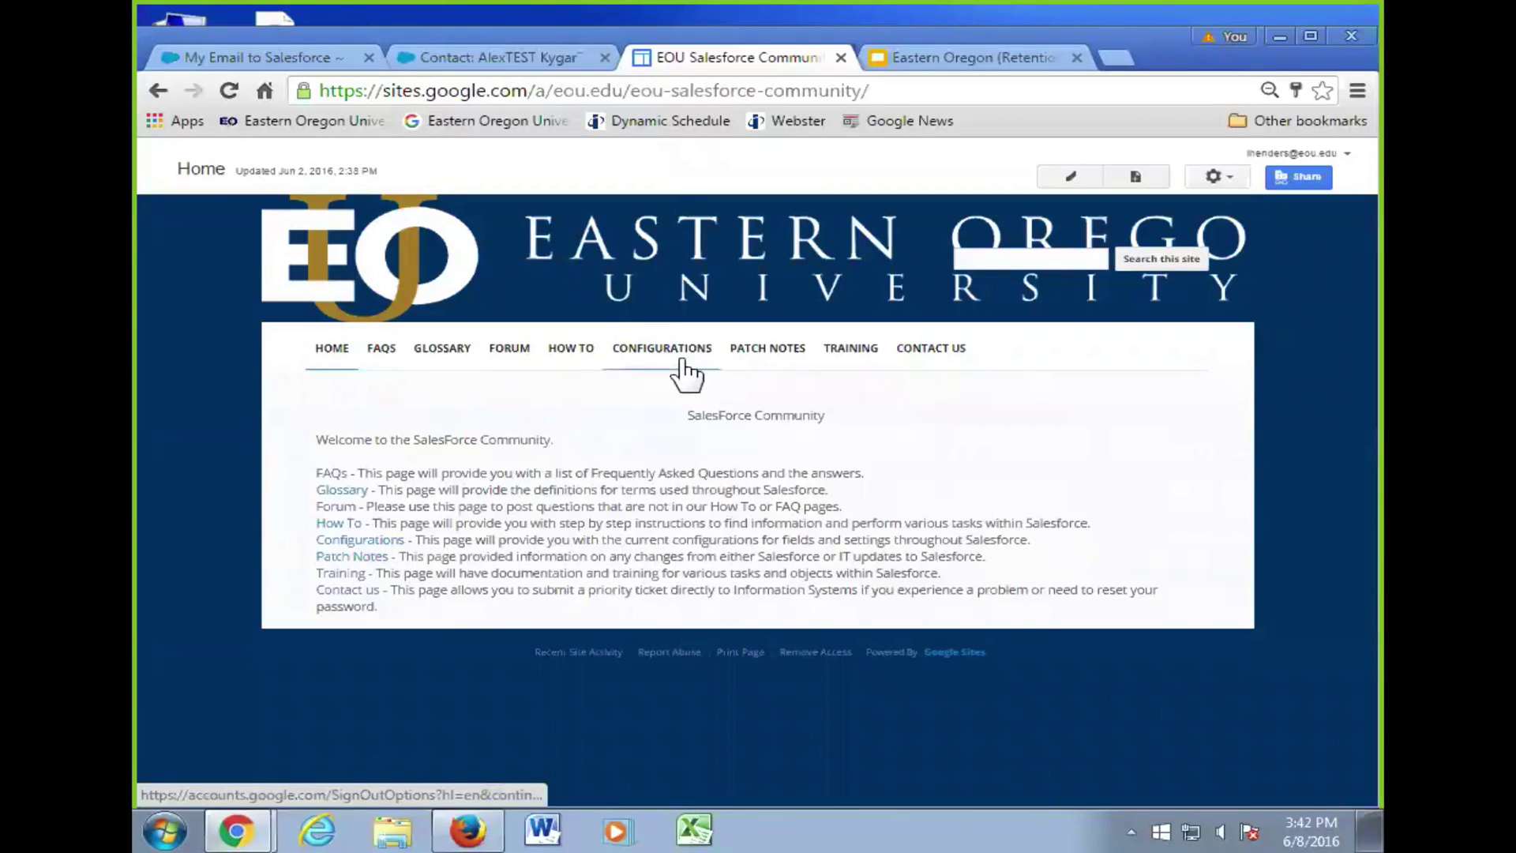
left_click(676, 350)
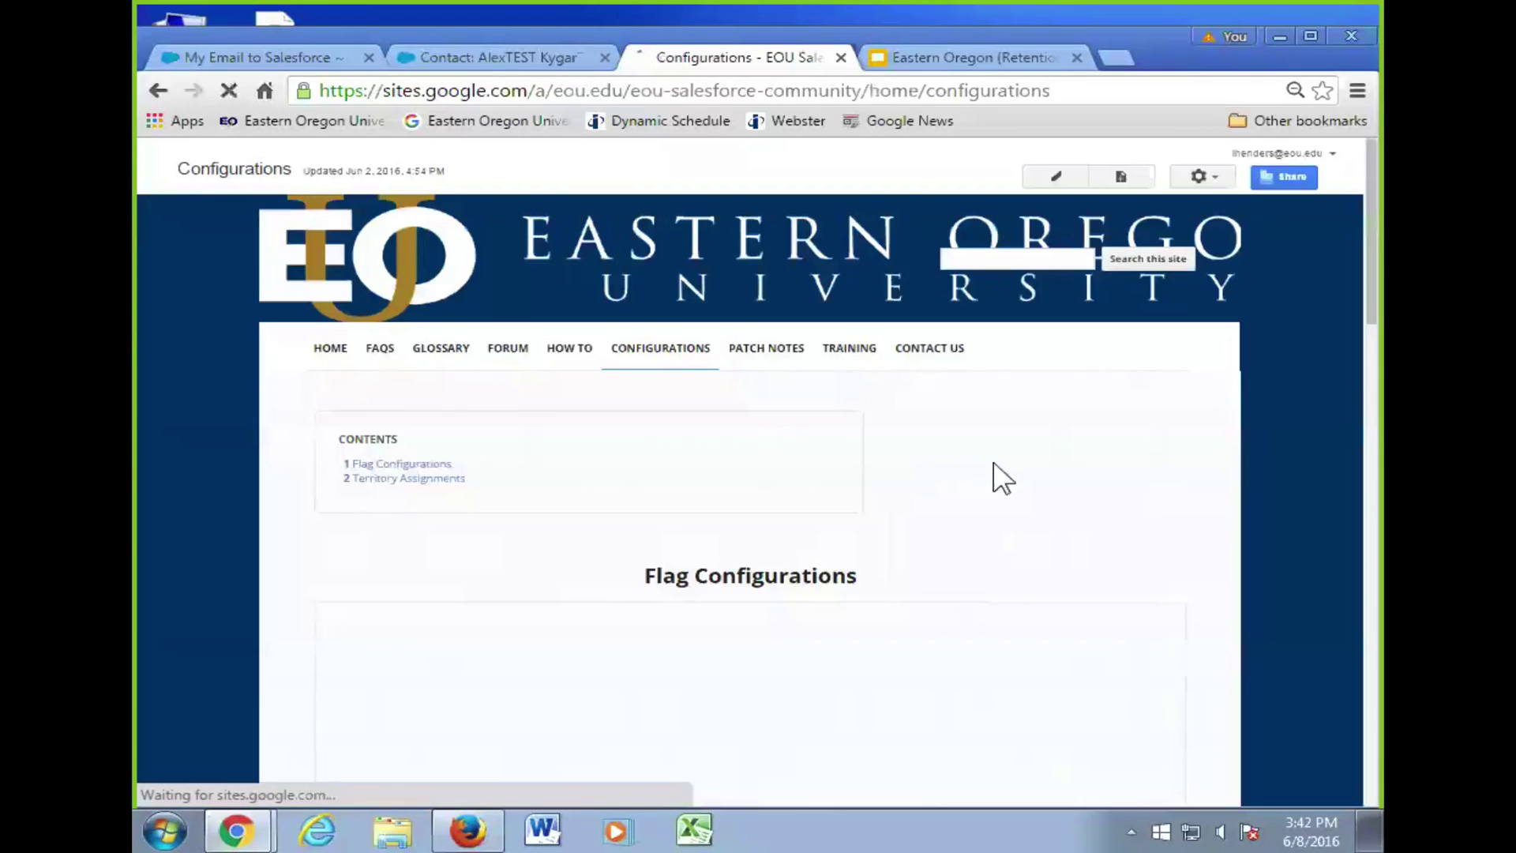
scroll(1211, 490, "down", 5)
scroll(1220, 496, "down", 15)
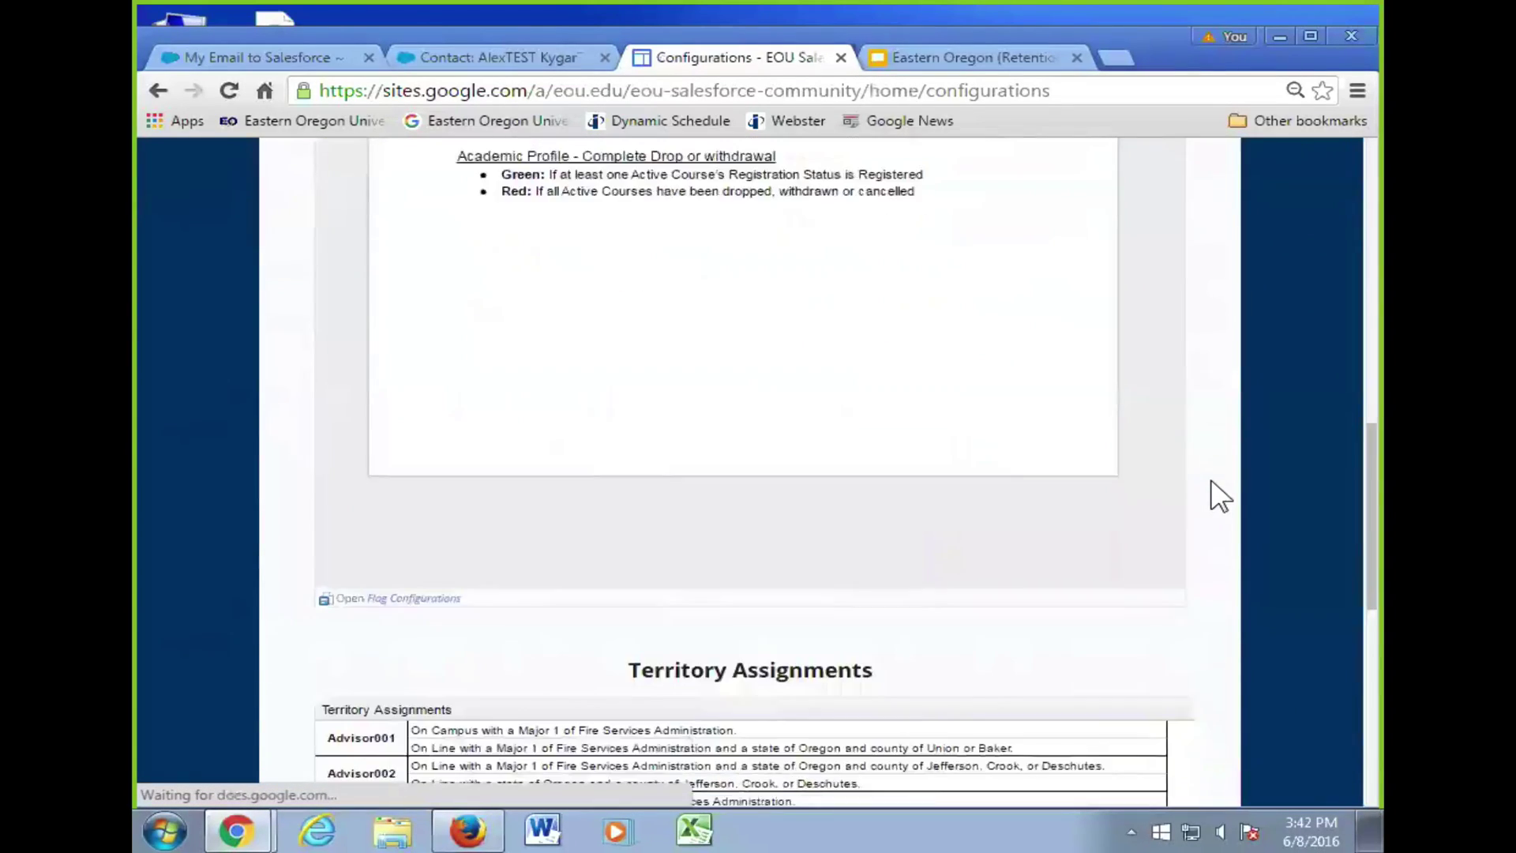
scroll(1231, 497, "up", 1)
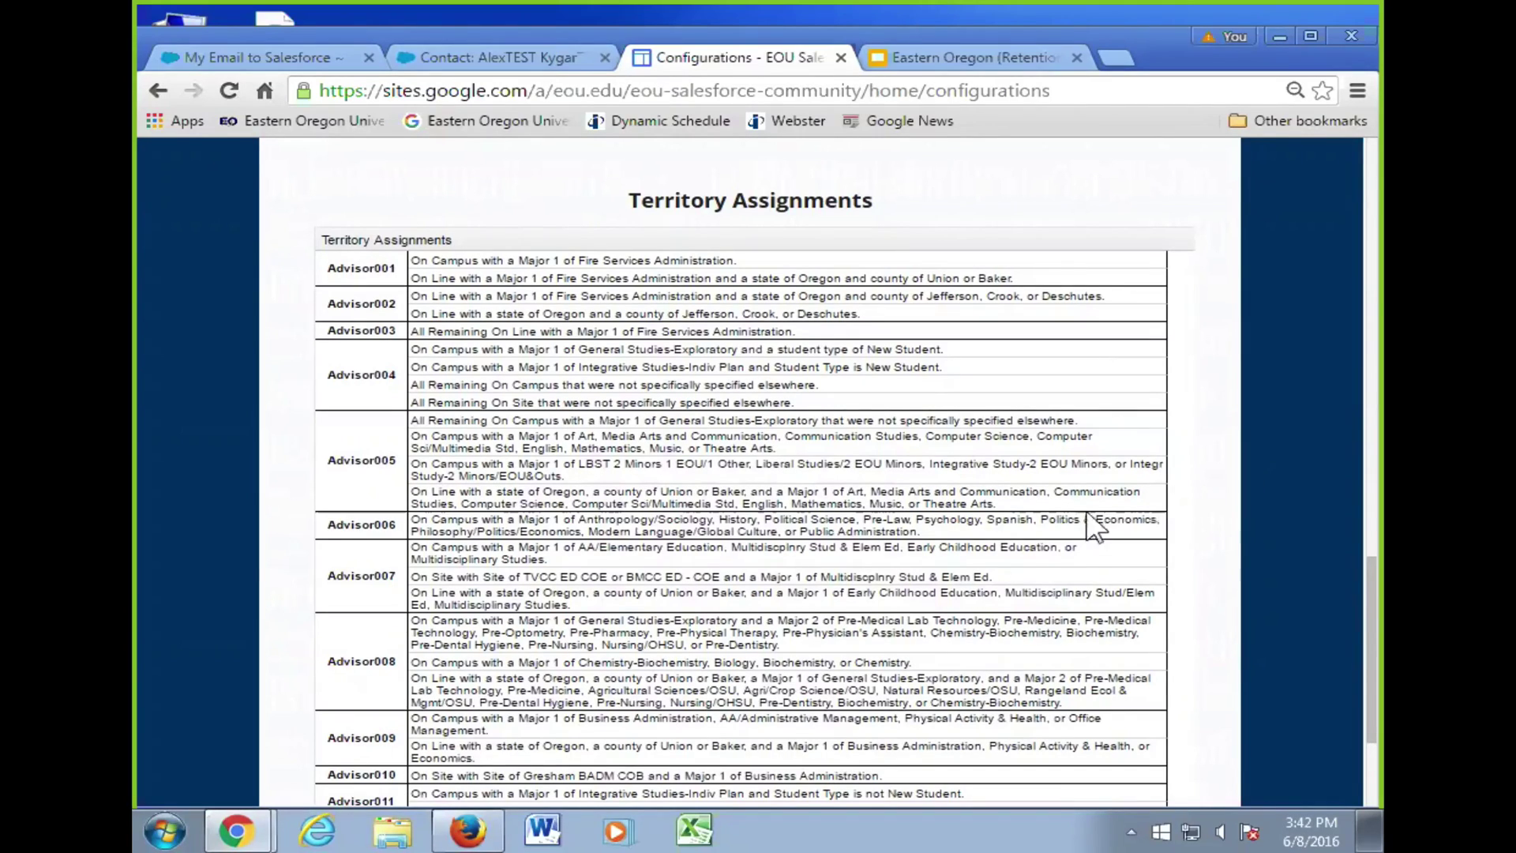
- Open the Advisor to Group Assignment report from the Advisor Reports folder and review its 18 advisors
left_click(454, 63)
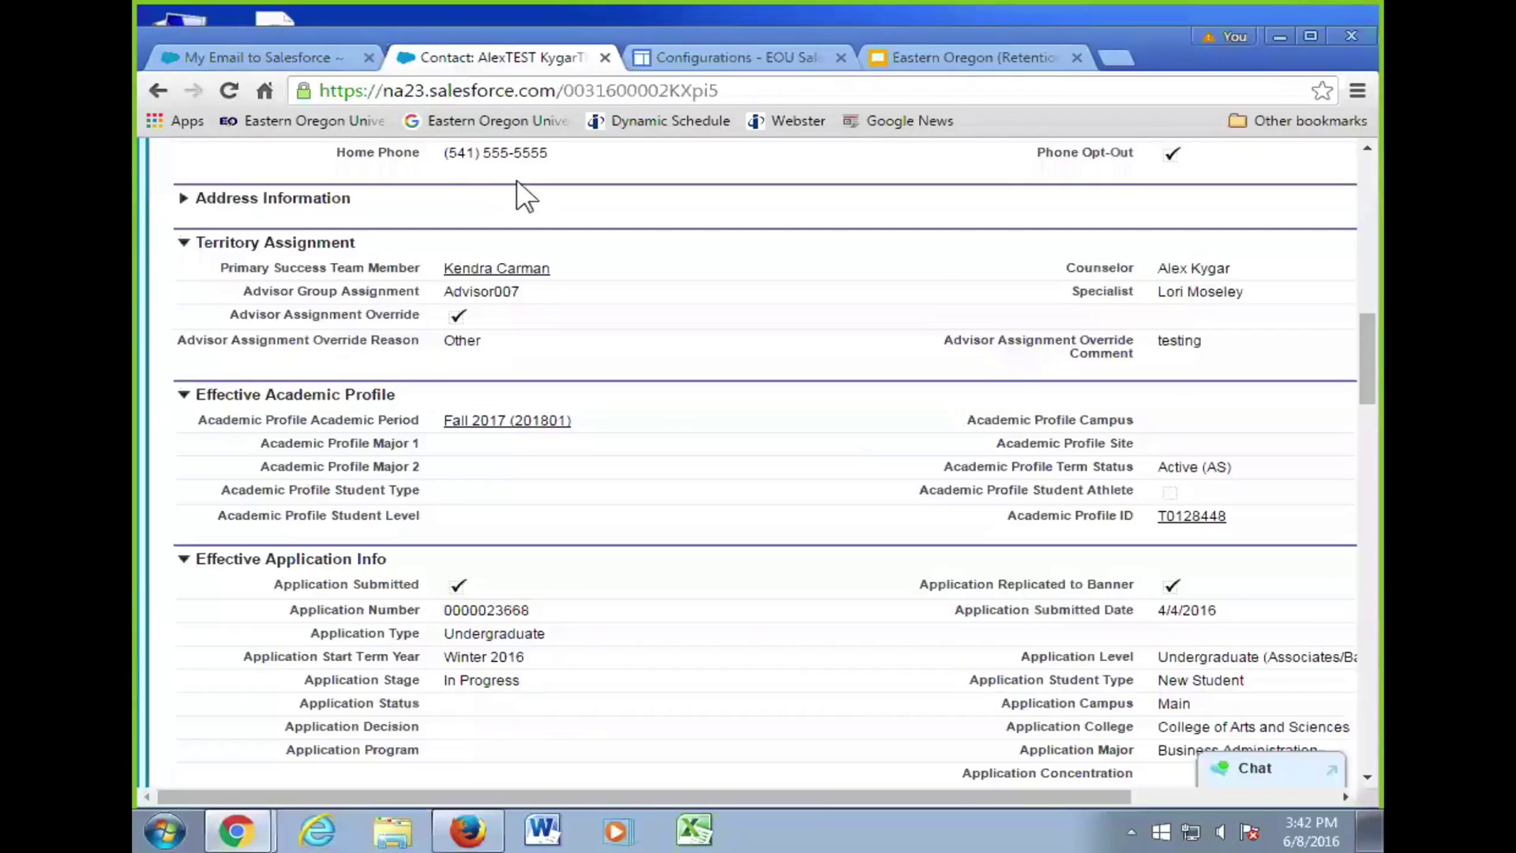
left_click(291, 62)
scroll(483, 351, "up", 1)
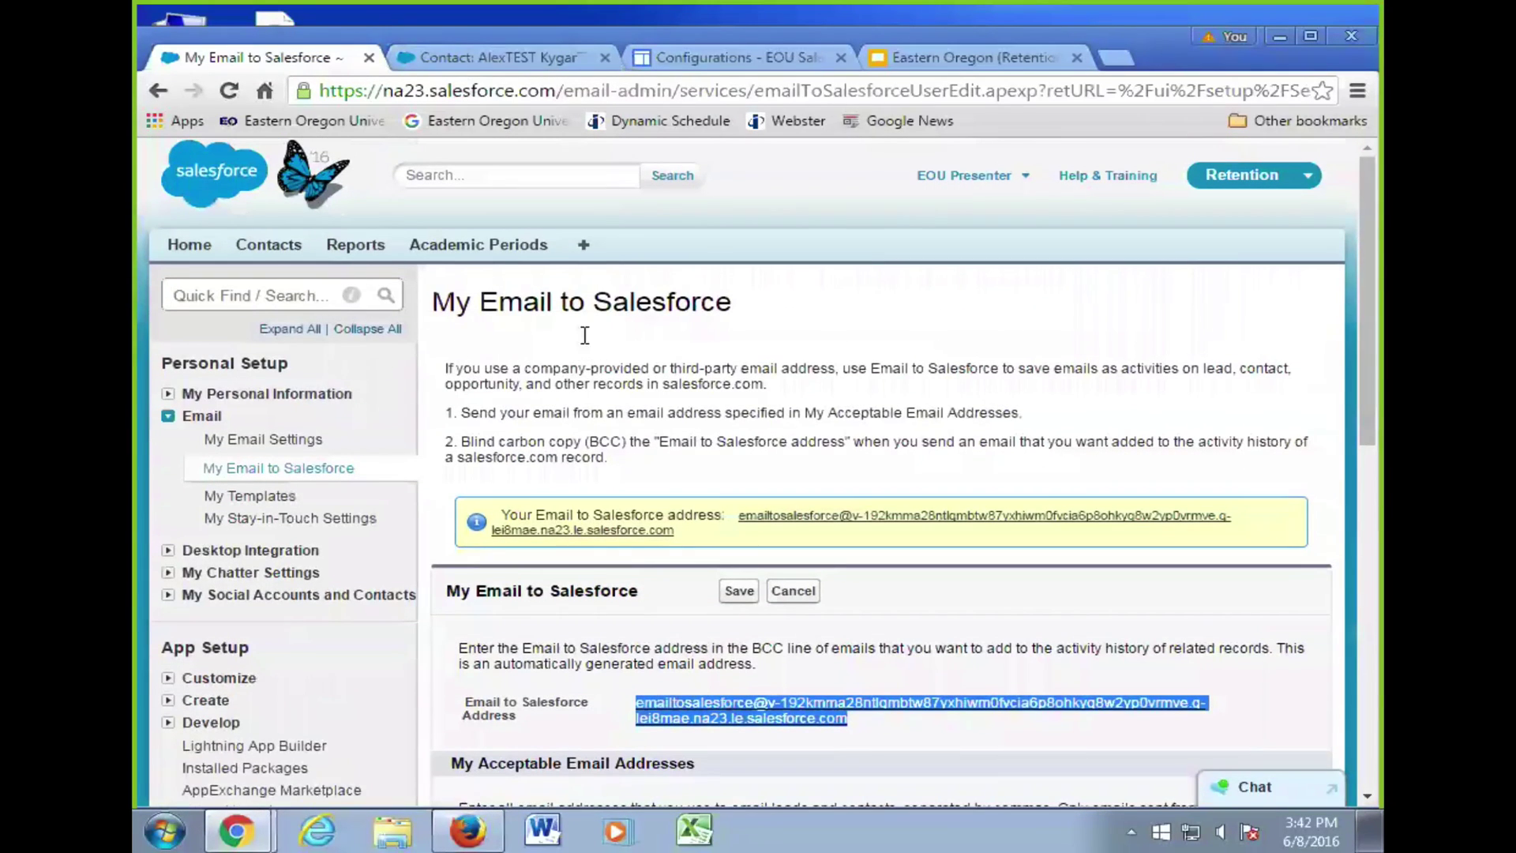
left_click(355, 245)
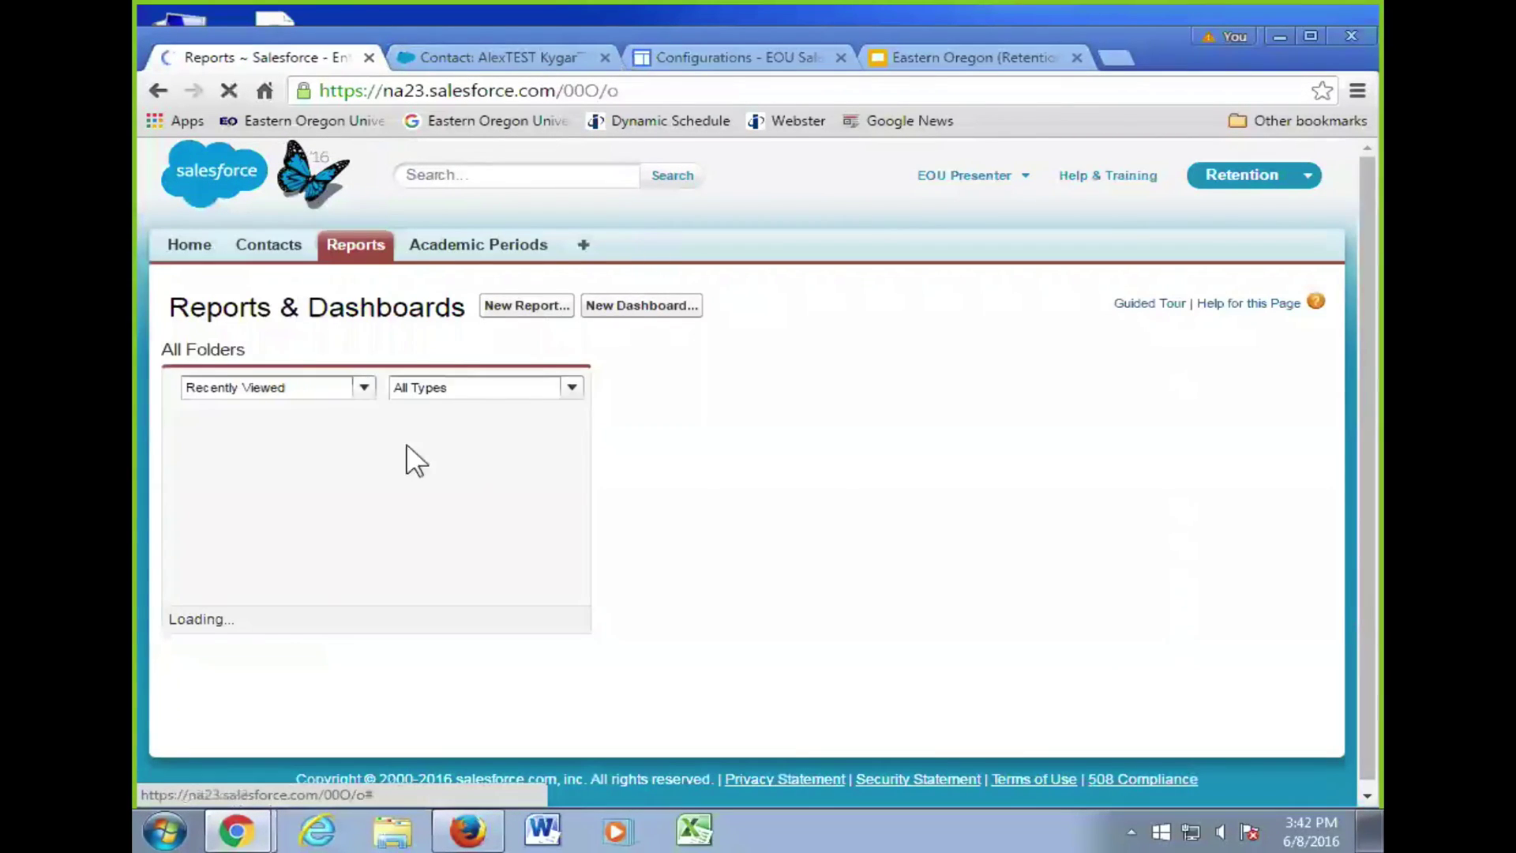
left_click(269, 552)
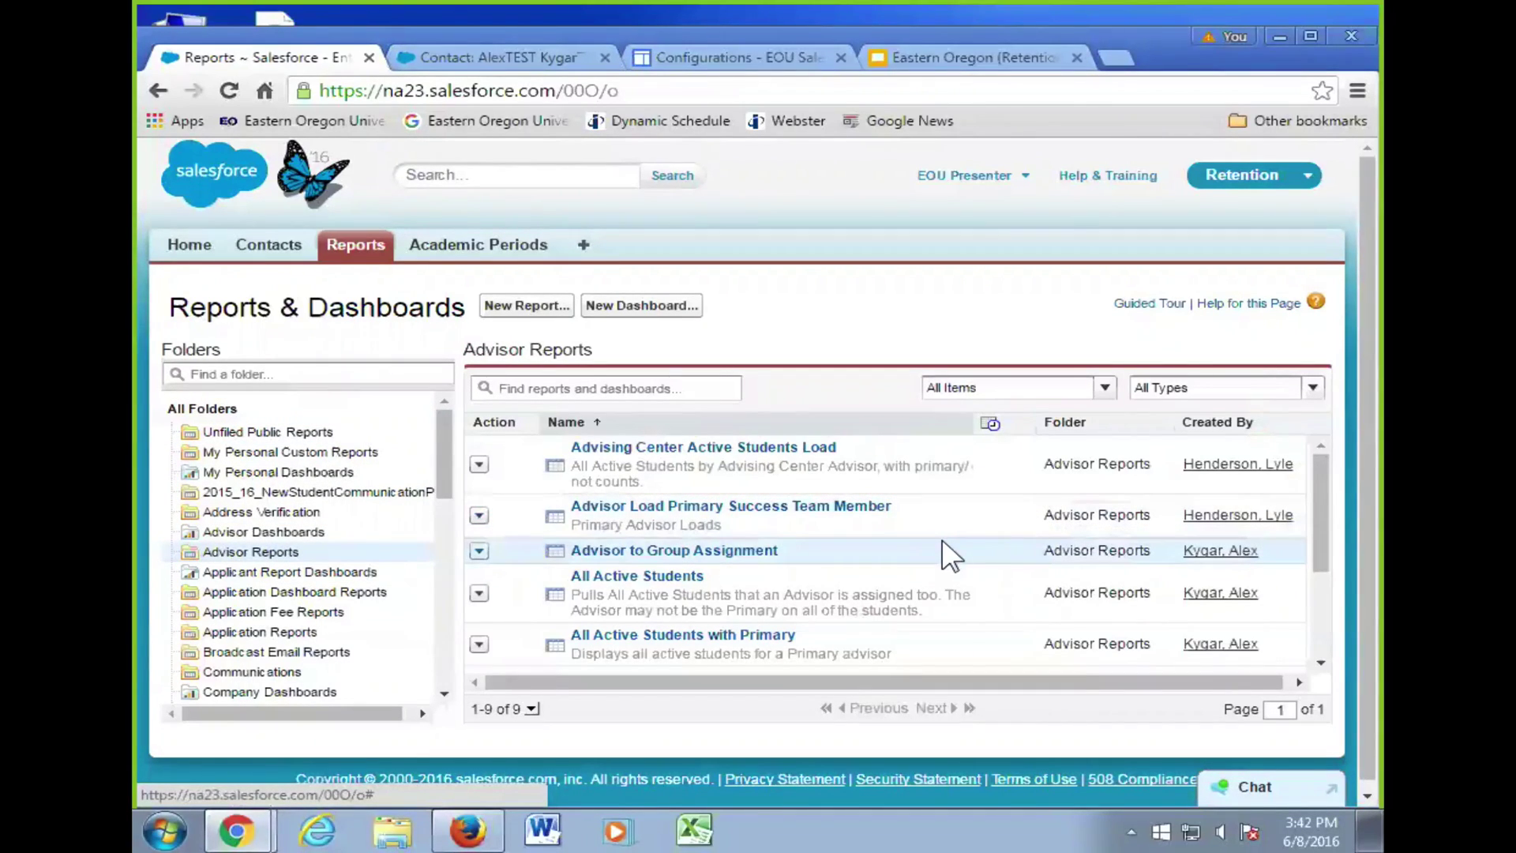
left_click(741, 552)
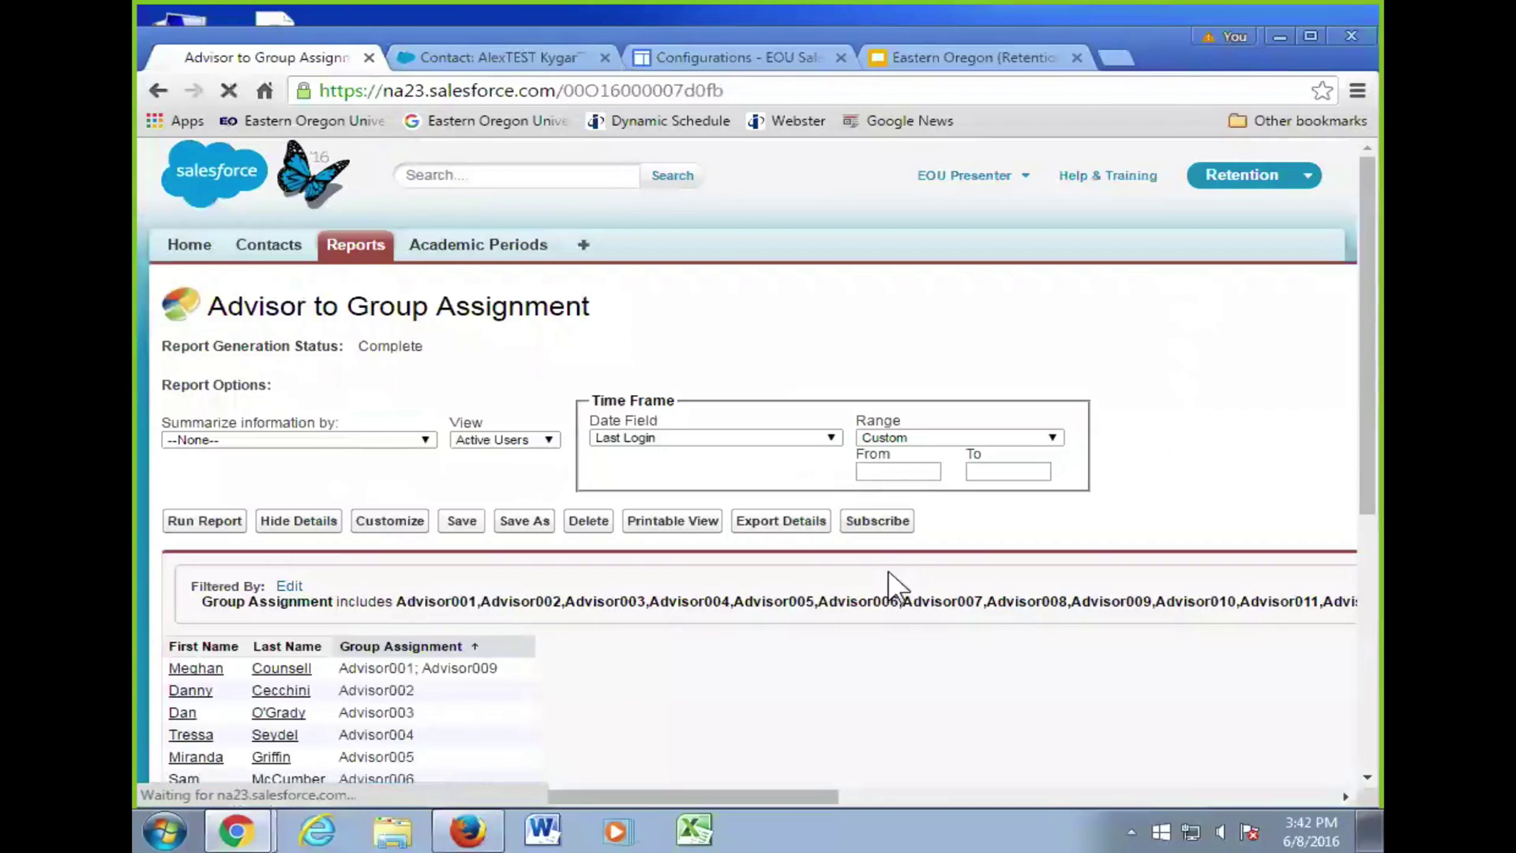
scroll(983, 628, "down", 6)
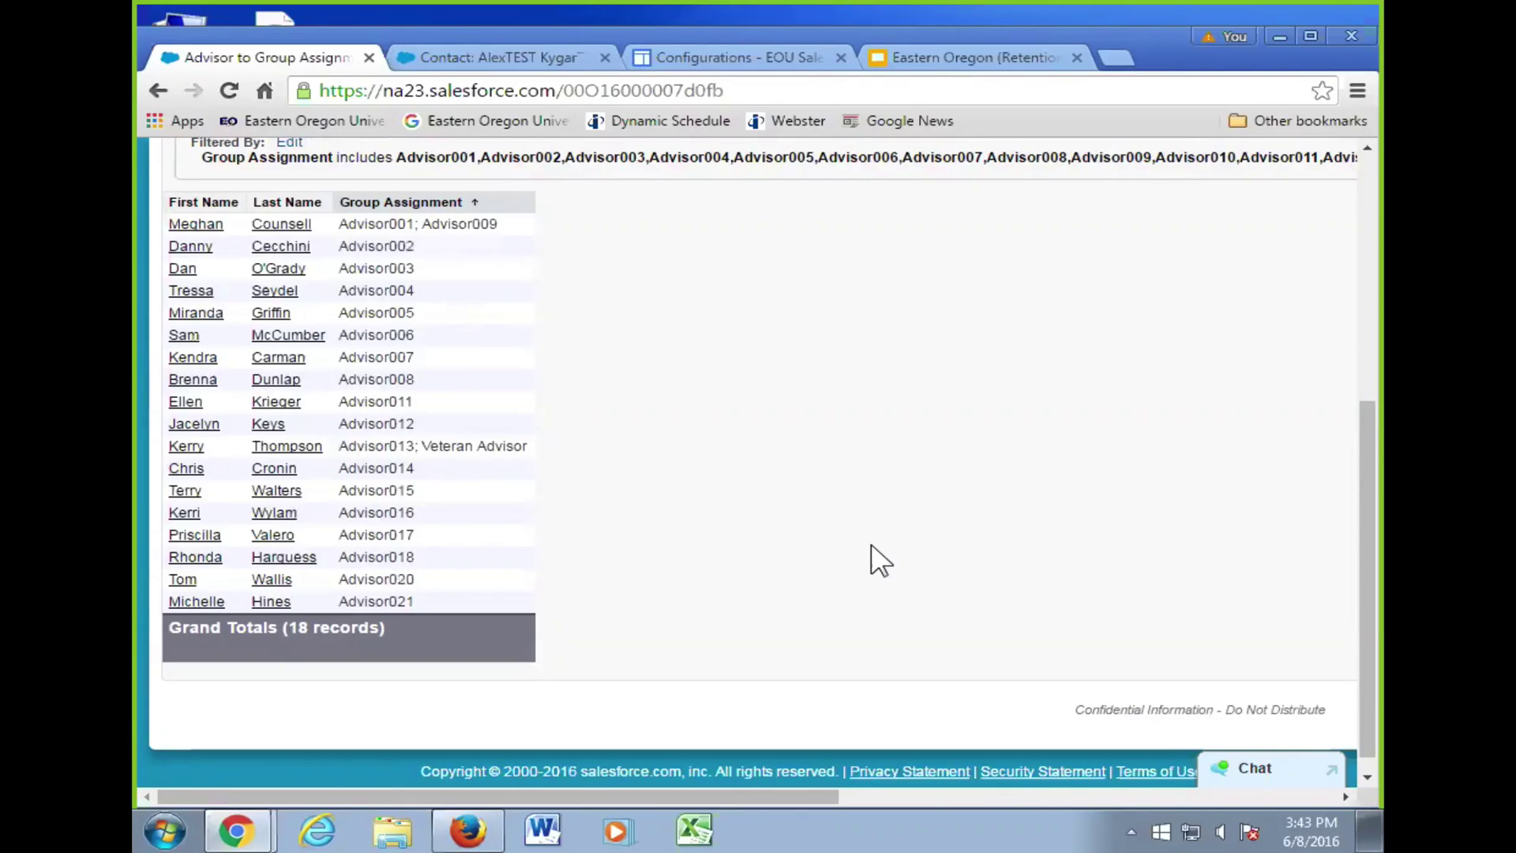
scroll(847, 531, "up", 3)
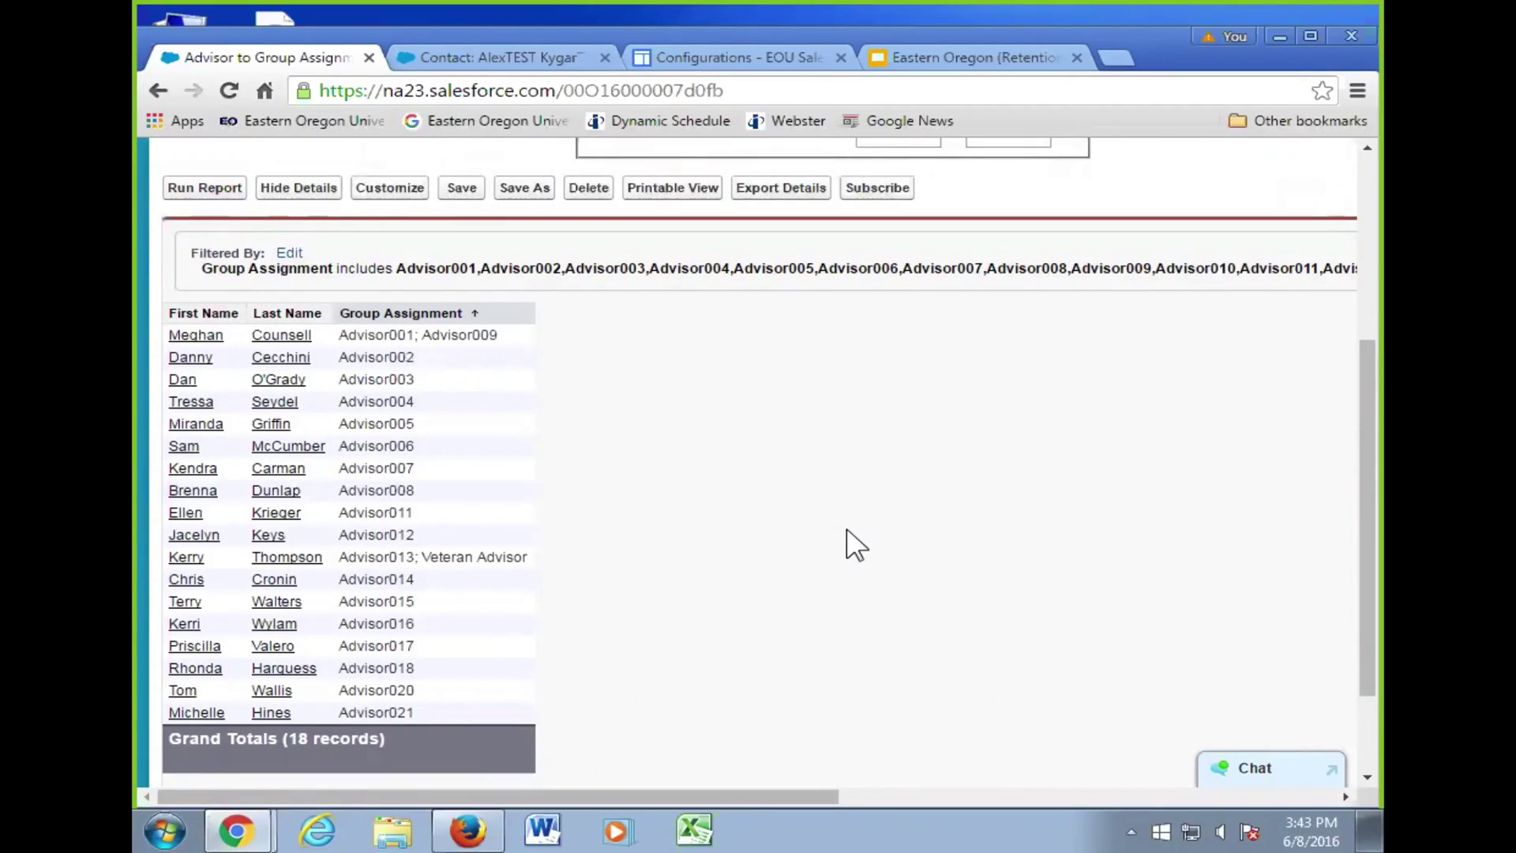
- Return to the test student's contact record, where Territory Assignment shows Advisor007 with the override set
left_click(523, 56)
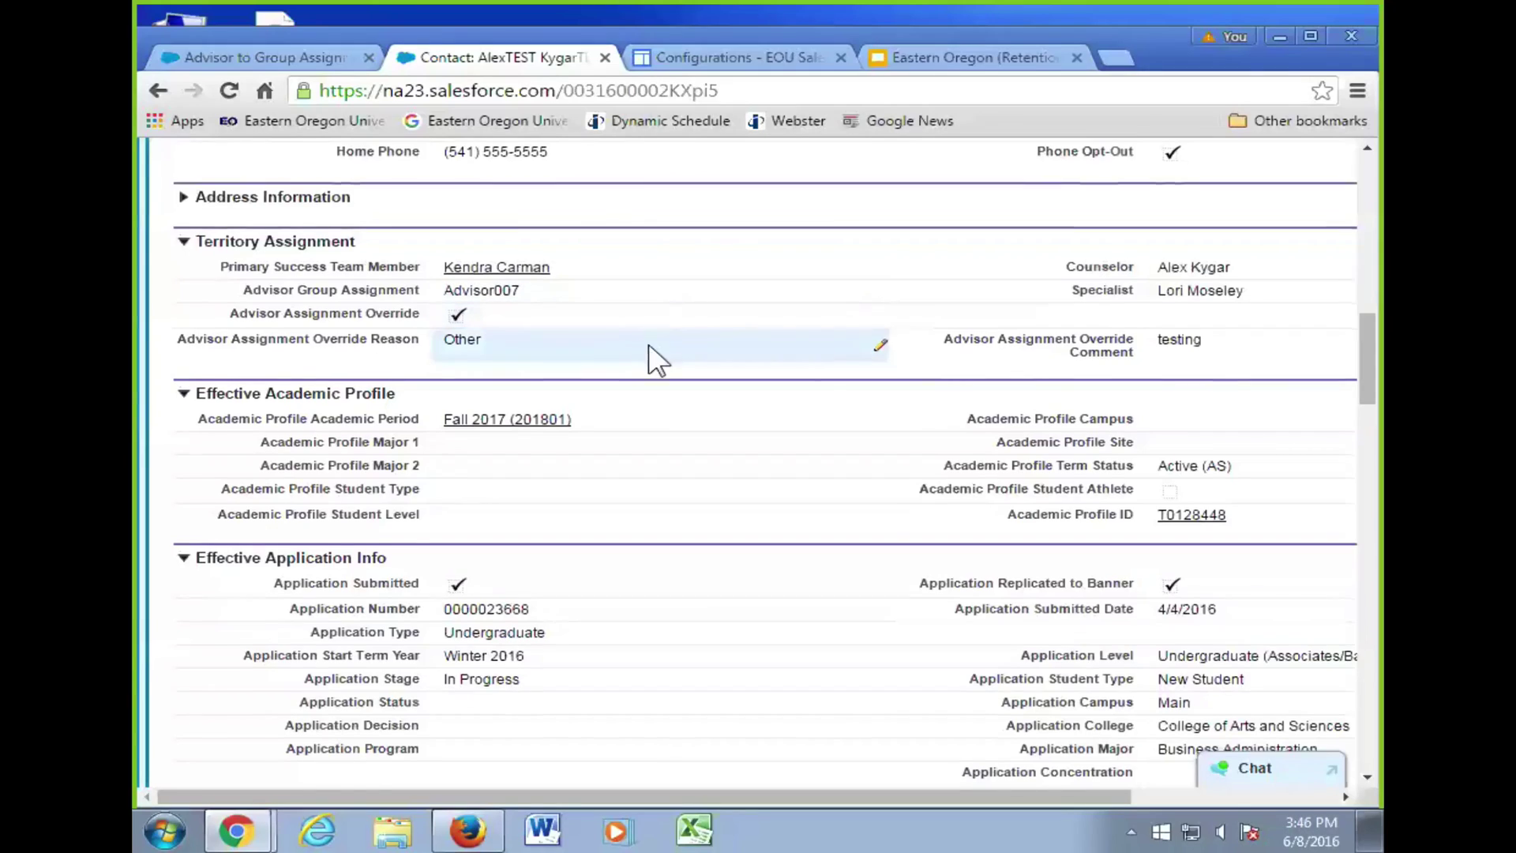
scroll(653, 347, "down", 2)
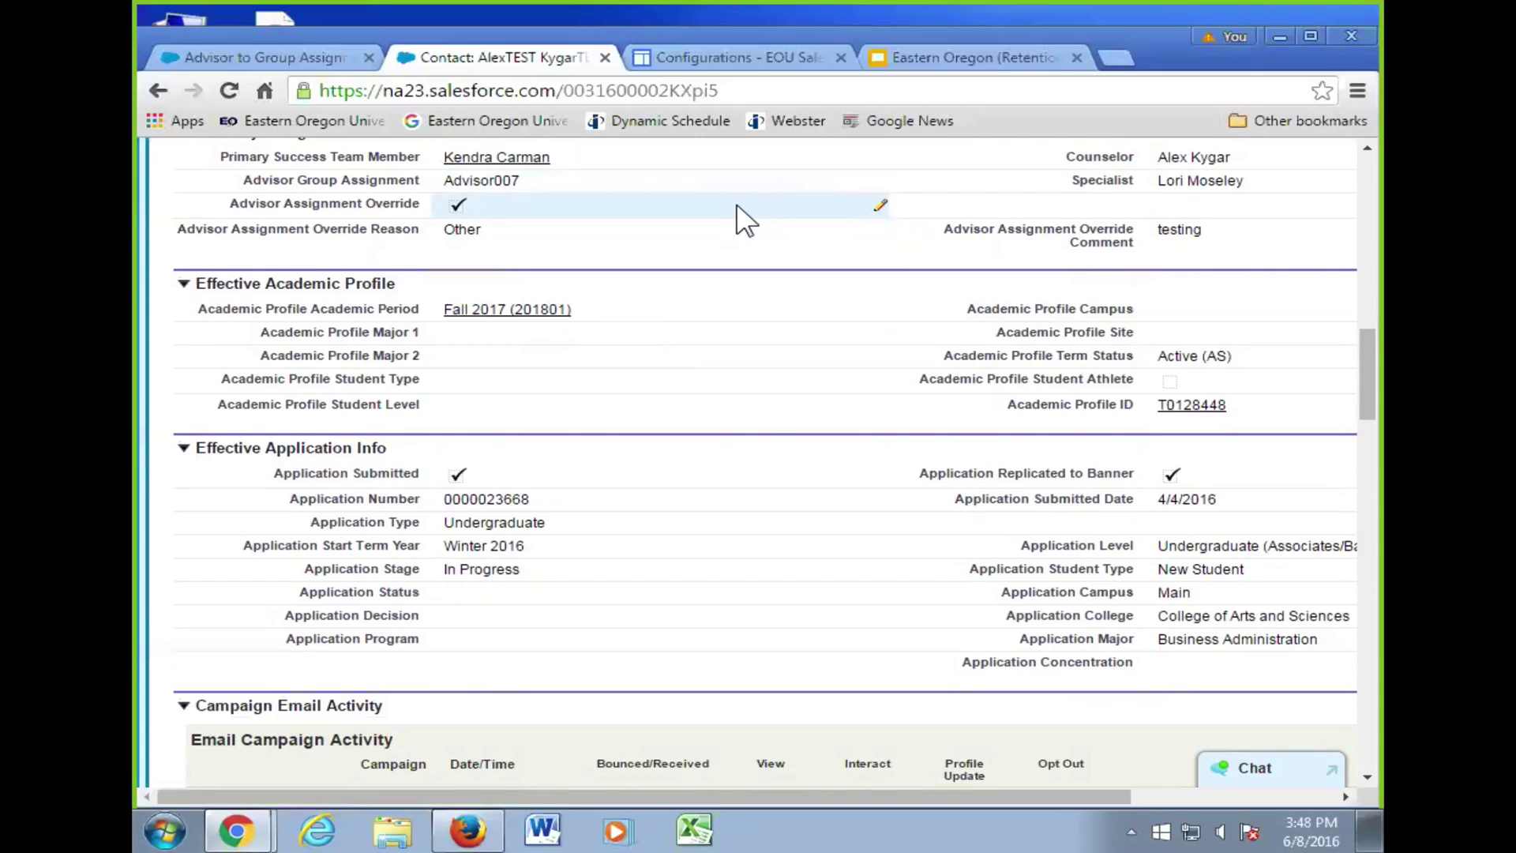
- Uncheck Advisor Assignment Override and set its Override Reason to --None--
double_click(738, 213)
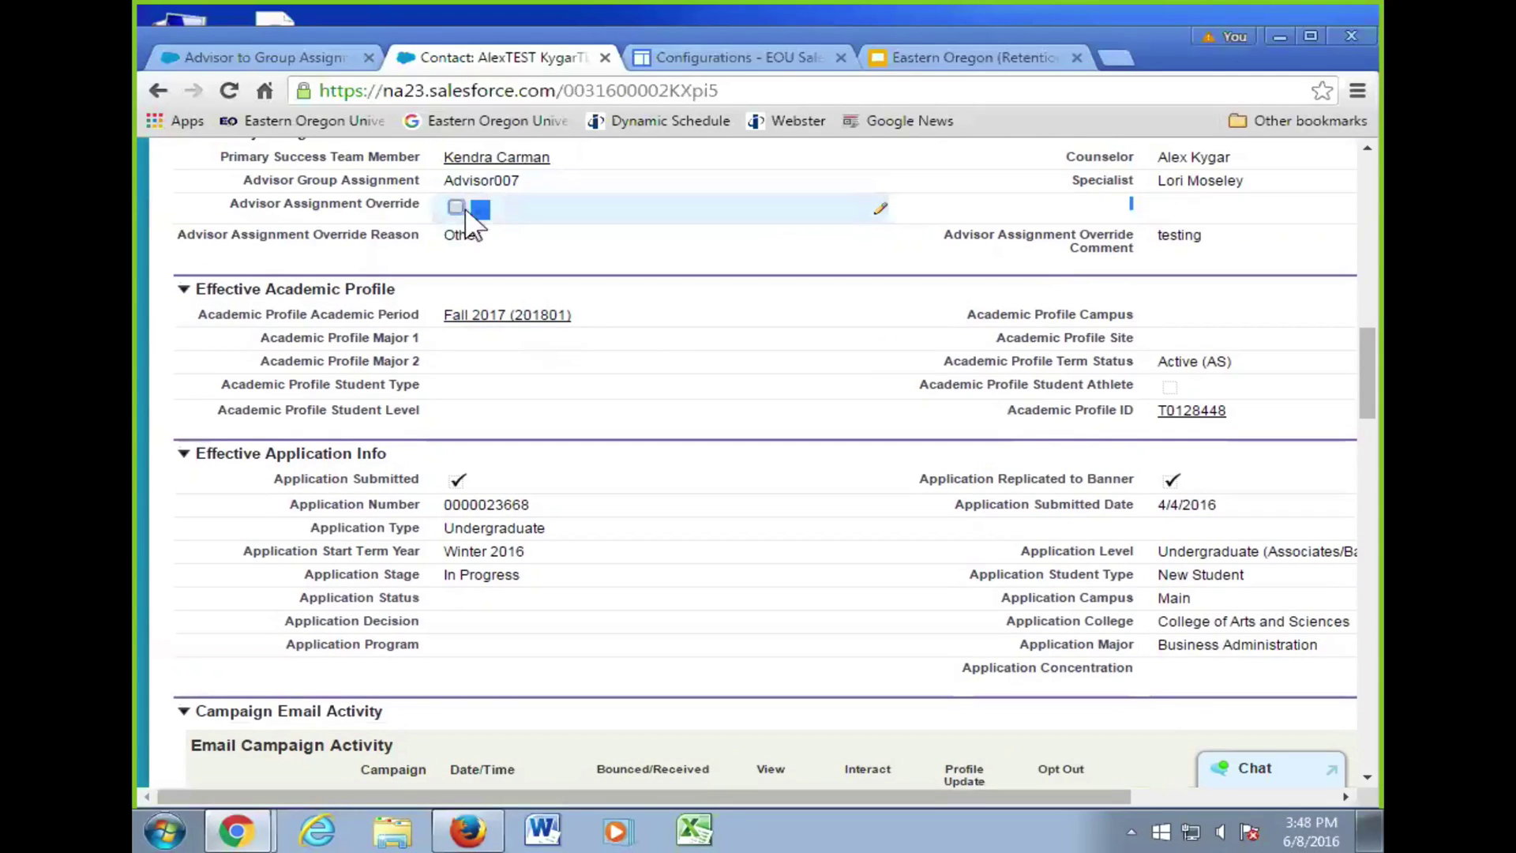
scroll(566, 253, "up", 3)
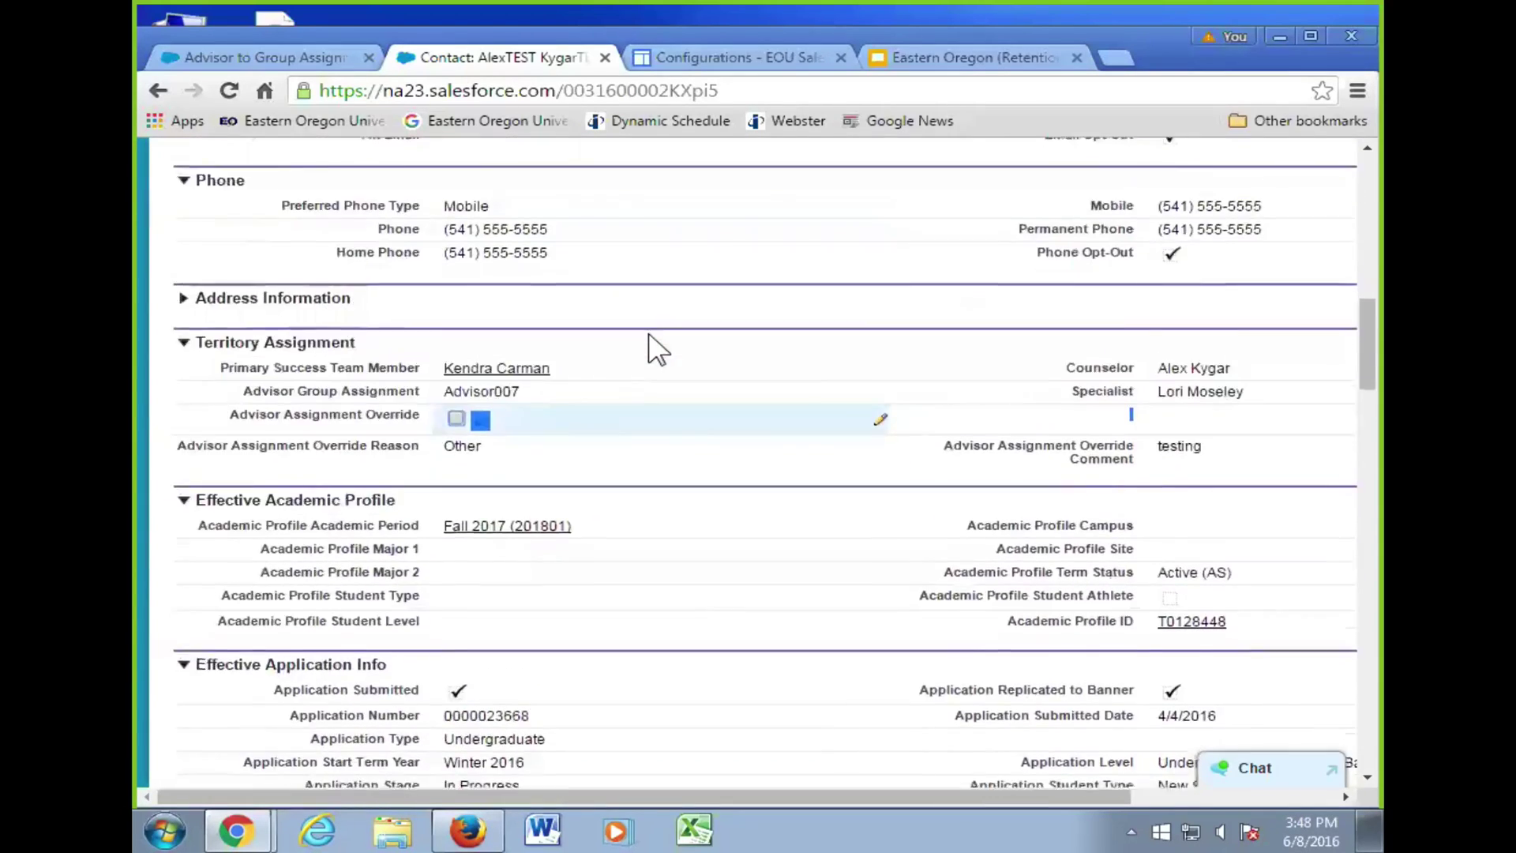
scroll(650, 348, "down", 1)
double_click(537, 352)
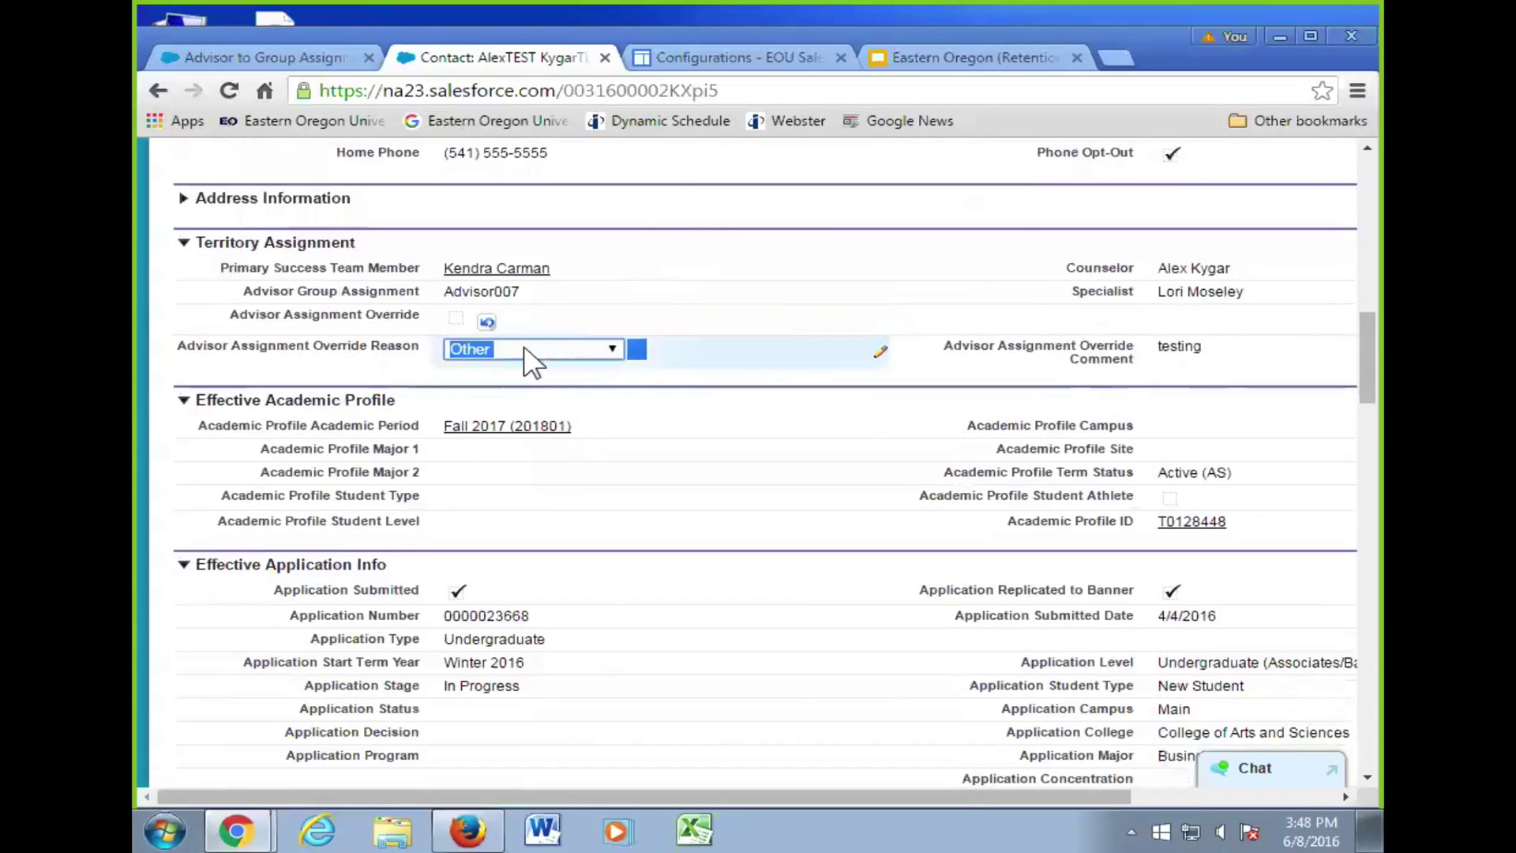
left_click(610, 349)
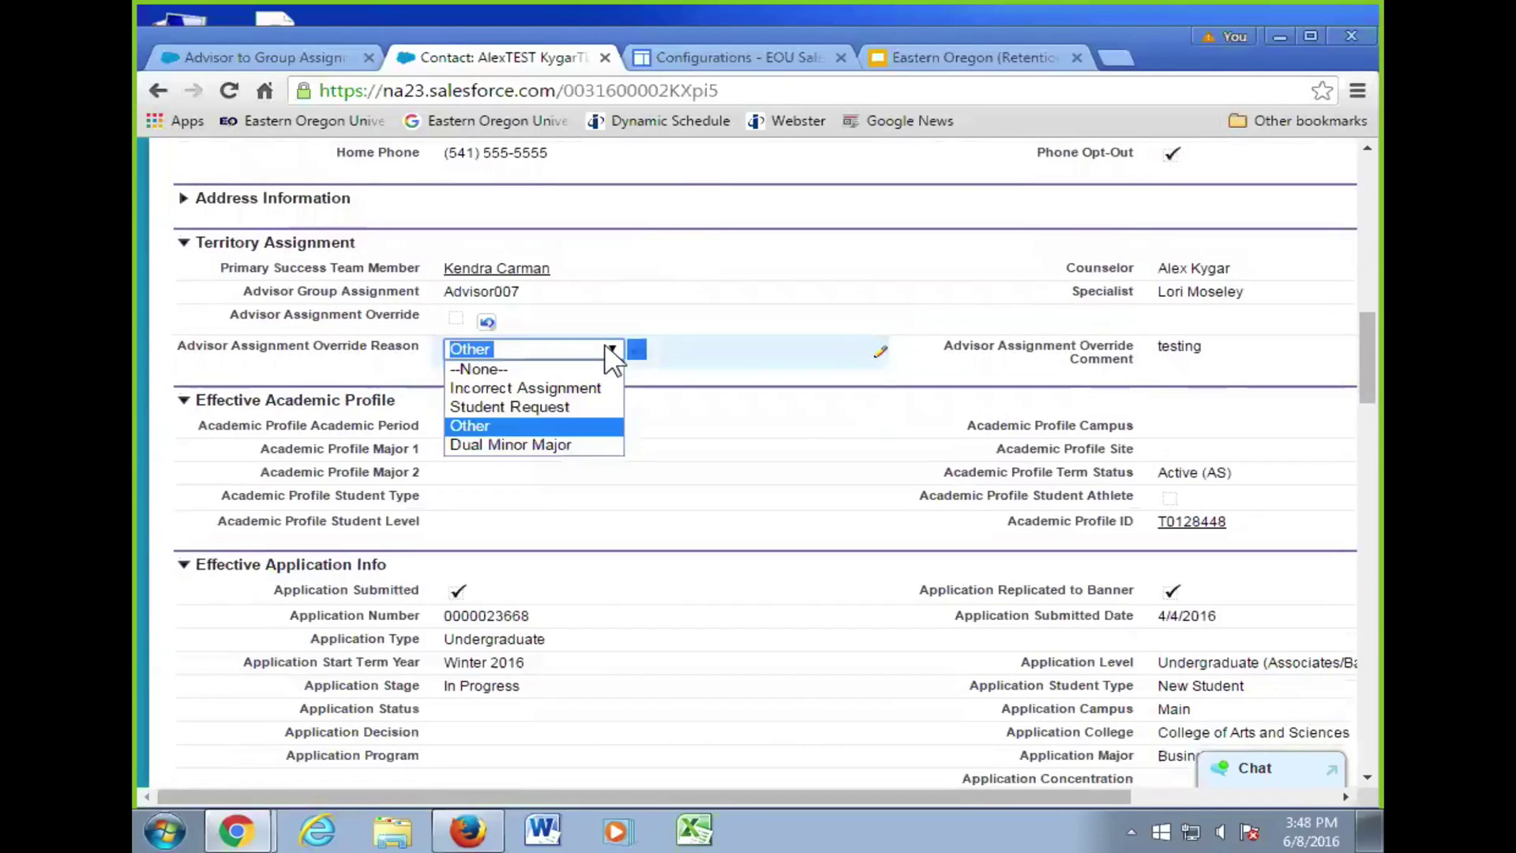
left_click(572, 368)
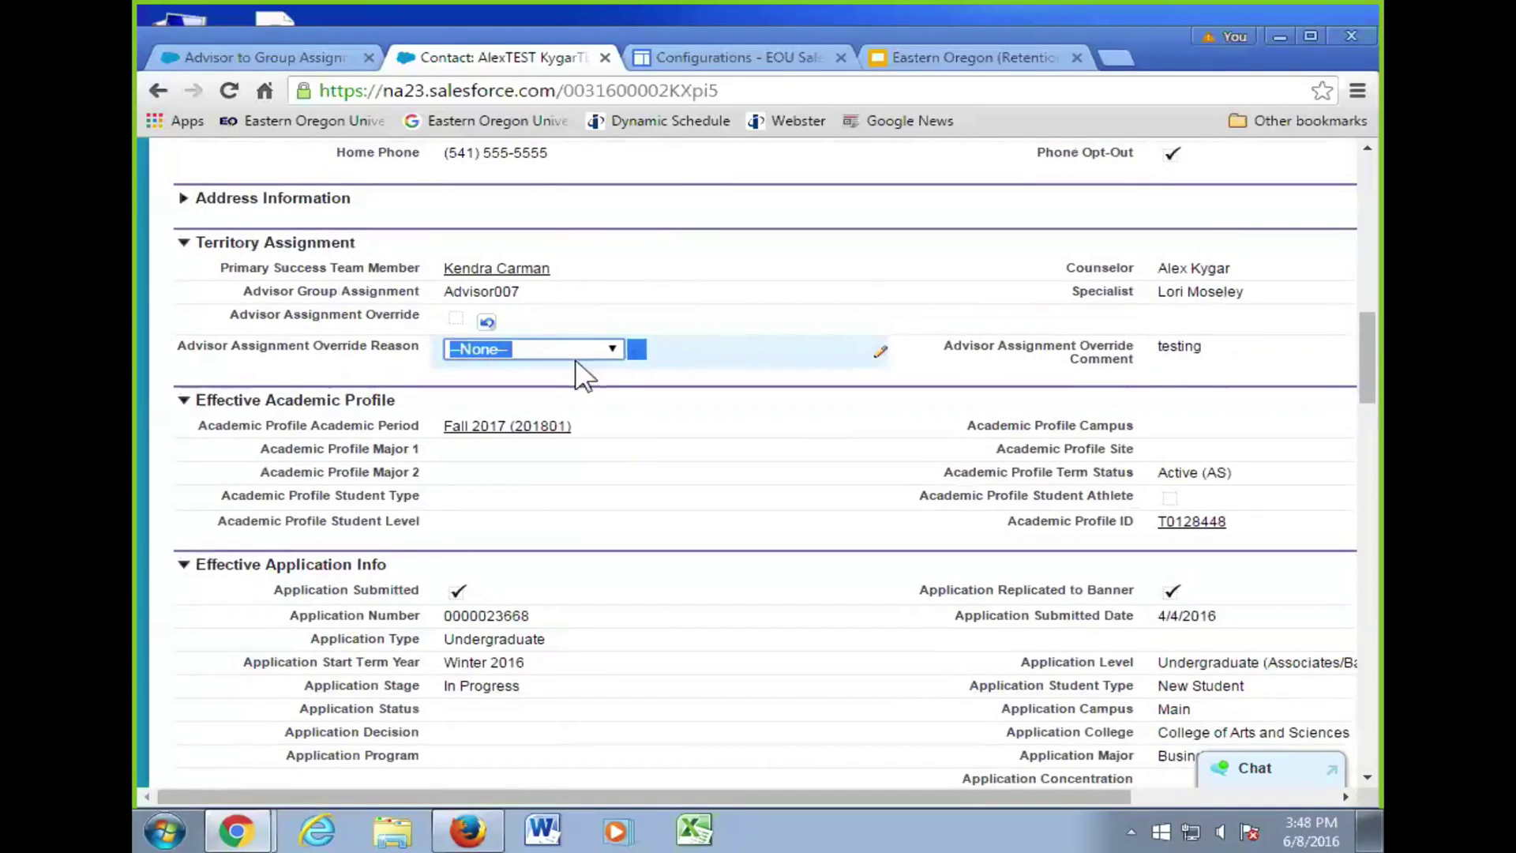
left_click(683, 345)
- Save the contact and scroll back to the Territory Assignment section
scroll(679, 347, "up", 10)
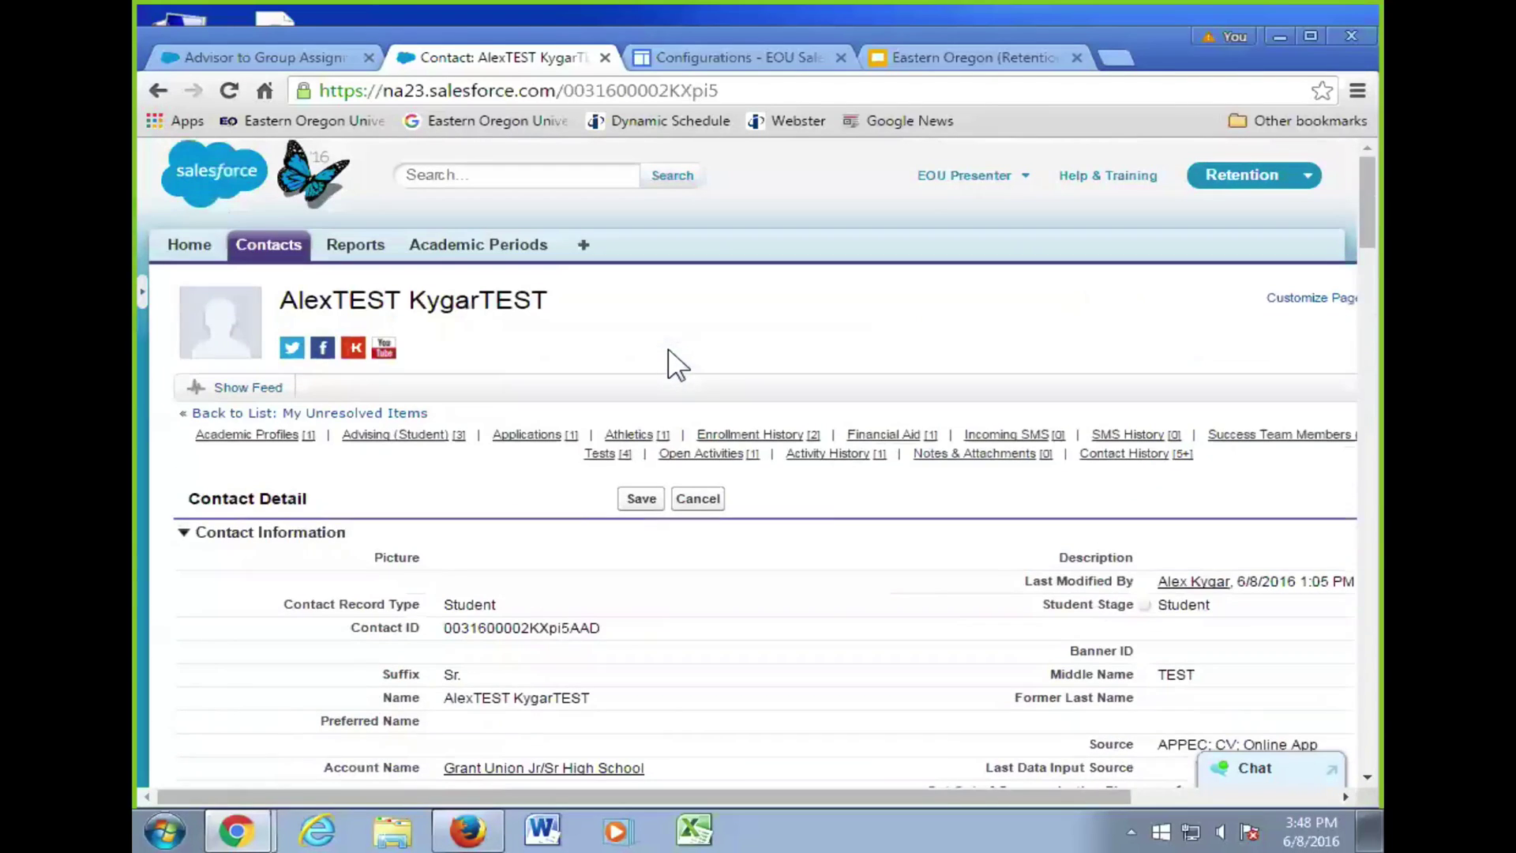
mouse_move(813, 461)
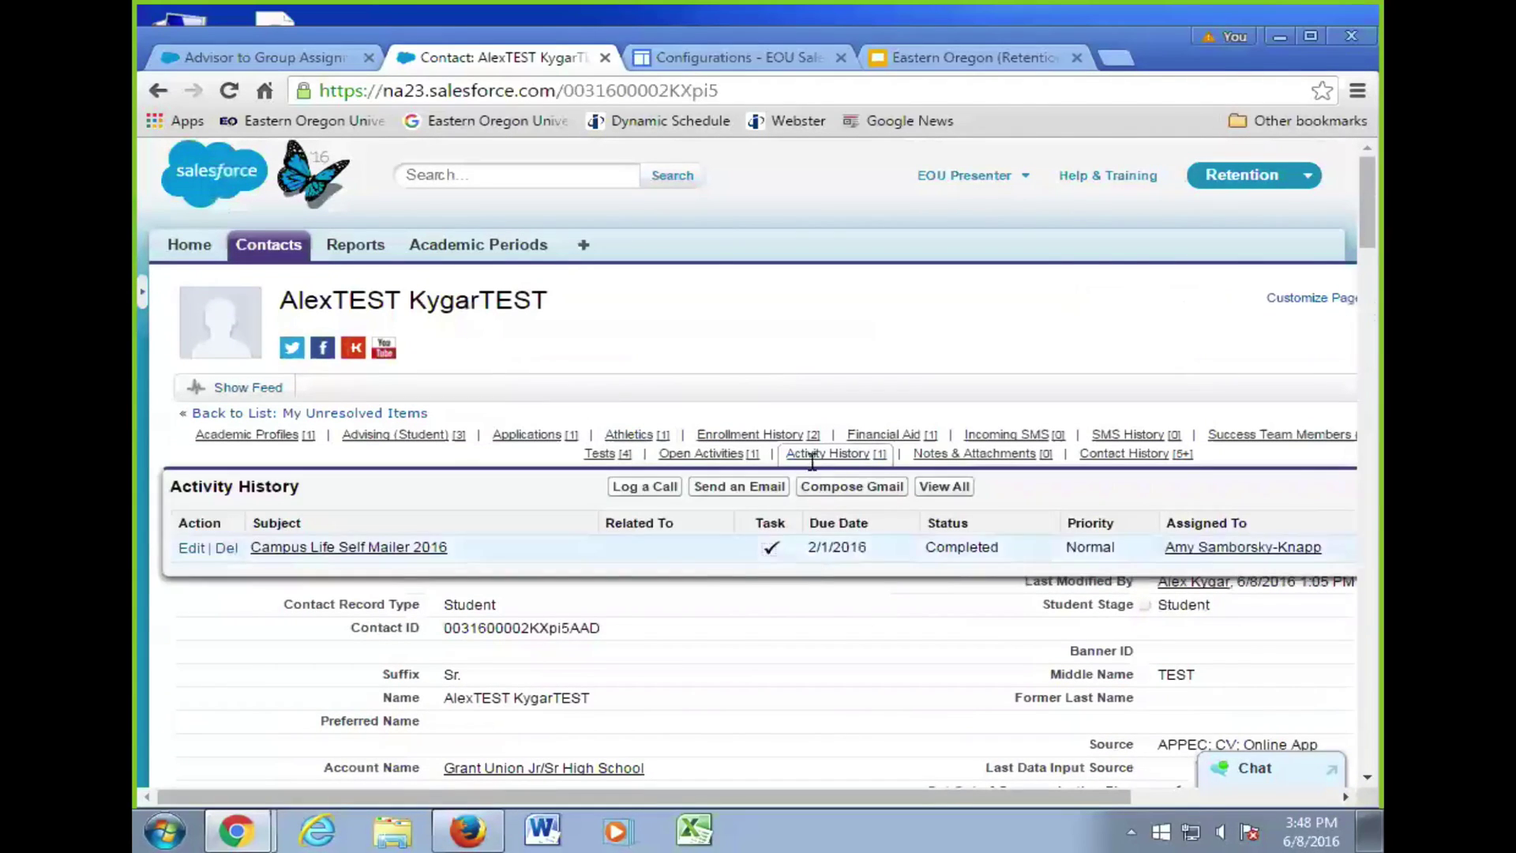
left_click(646, 498)
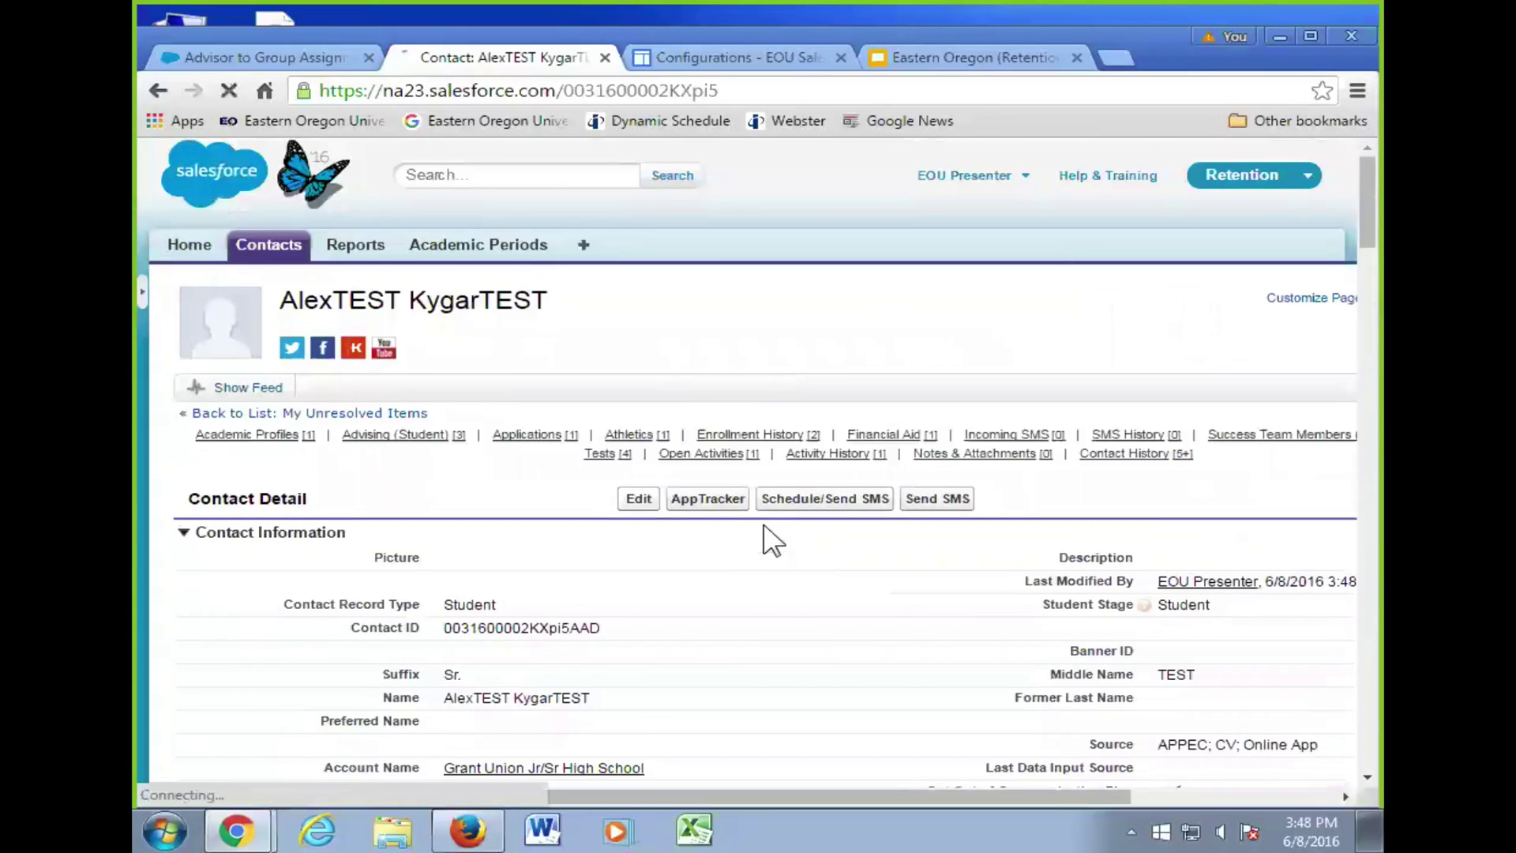
scroll(763, 527, "down", 15)
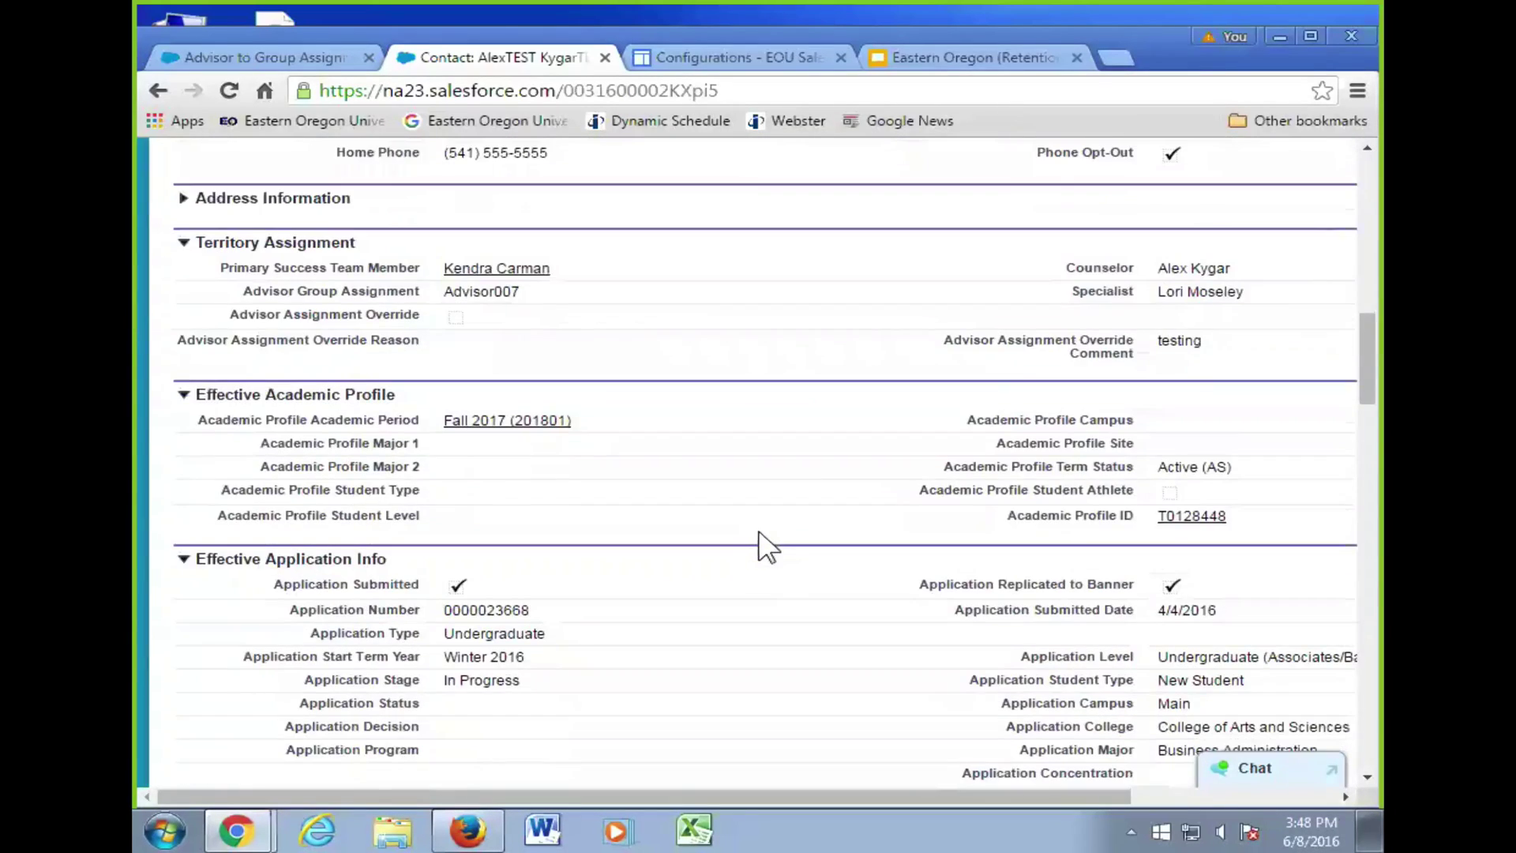
scroll(766, 544, "down", 20)
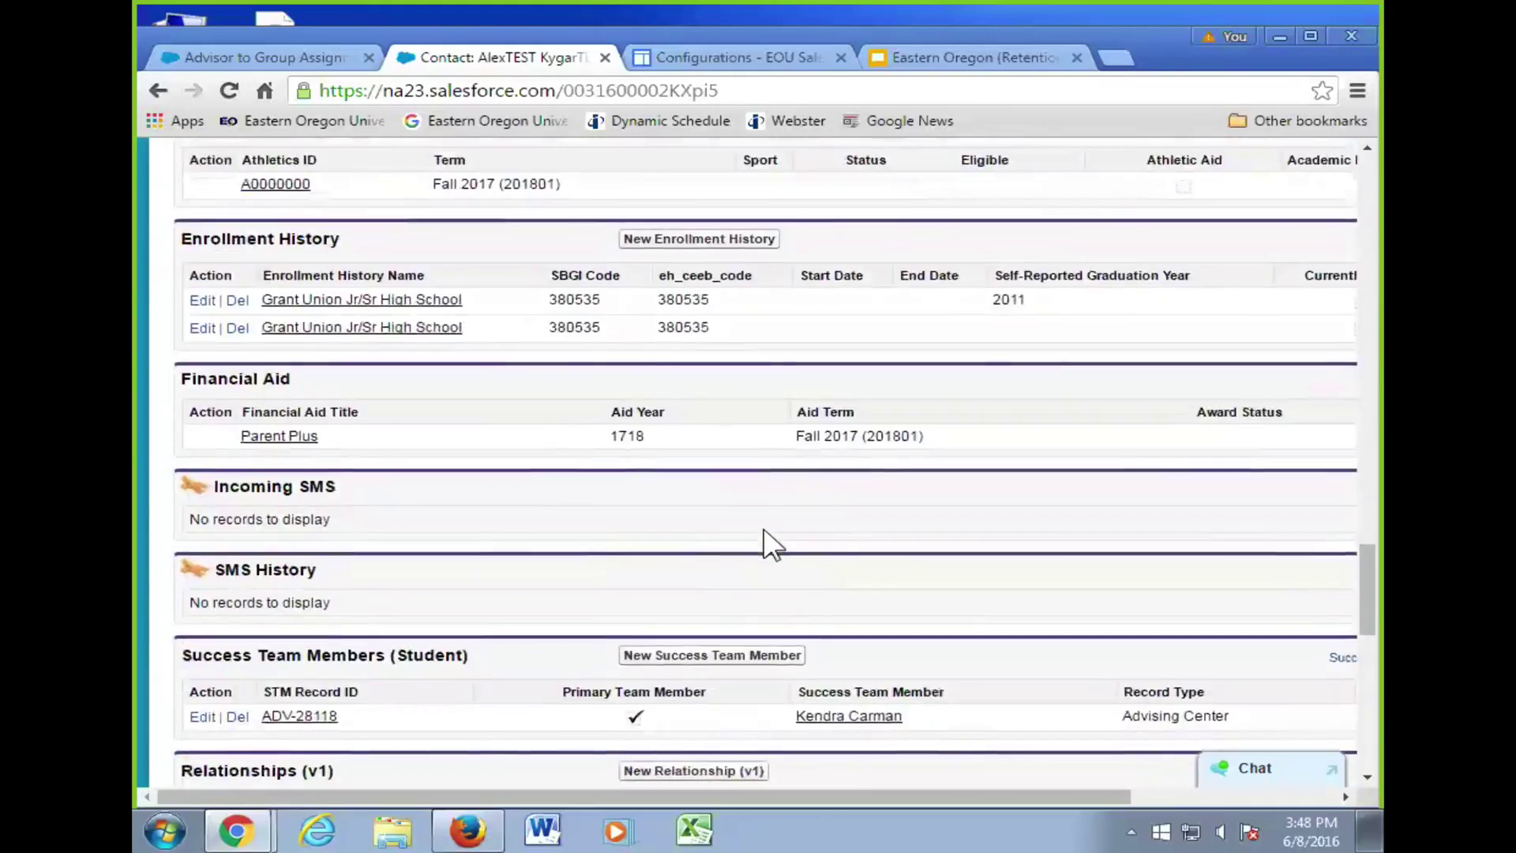
scroll(765, 545, "up", 20)
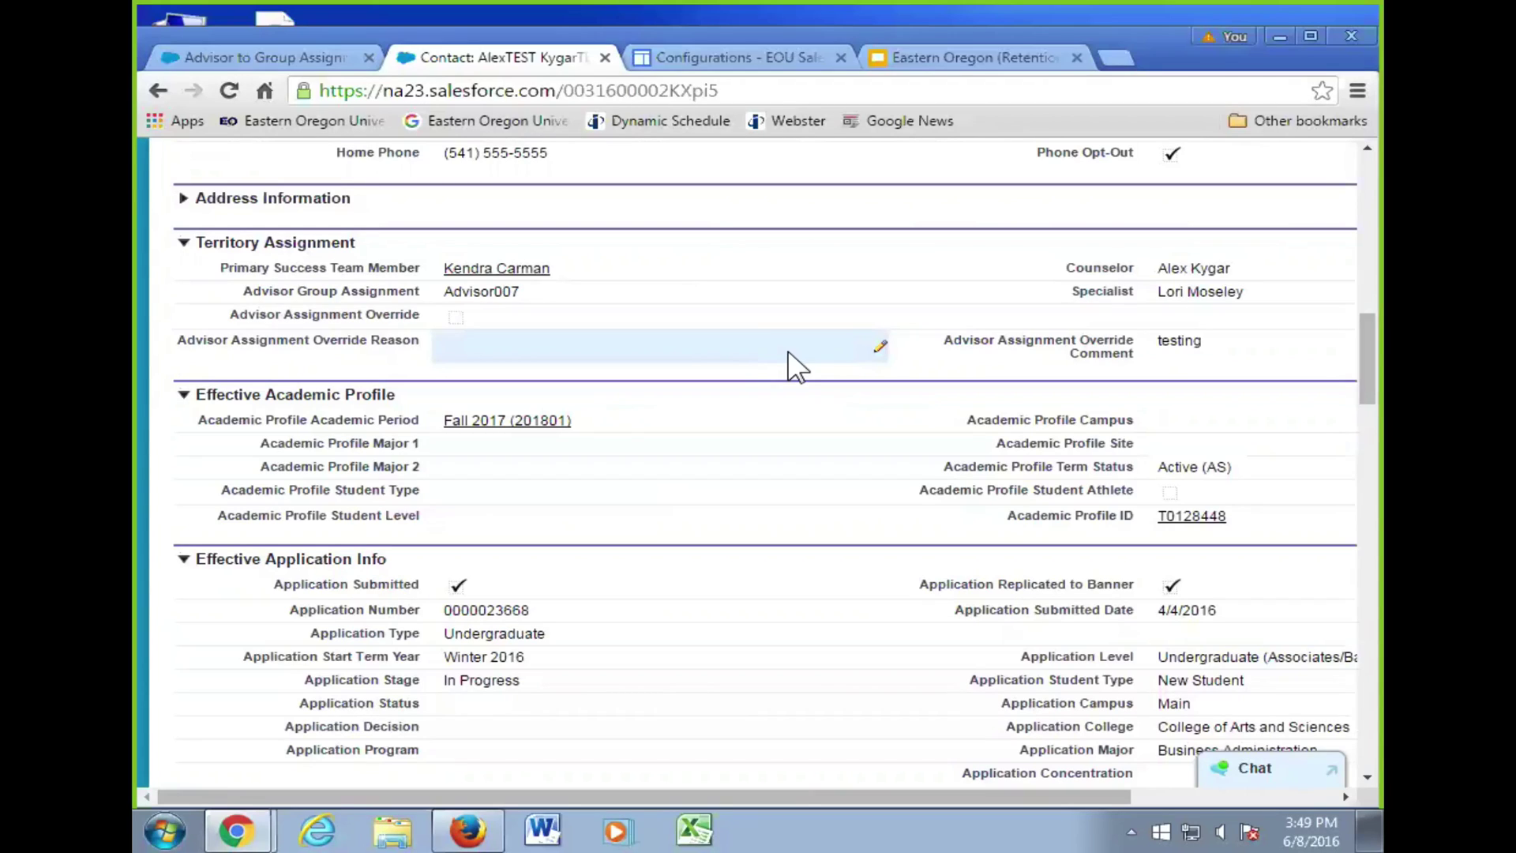
- Re-check Advisor Assignment Override, choose Student Request as the reason, and start editing the Override Comment
double_click(805, 322)
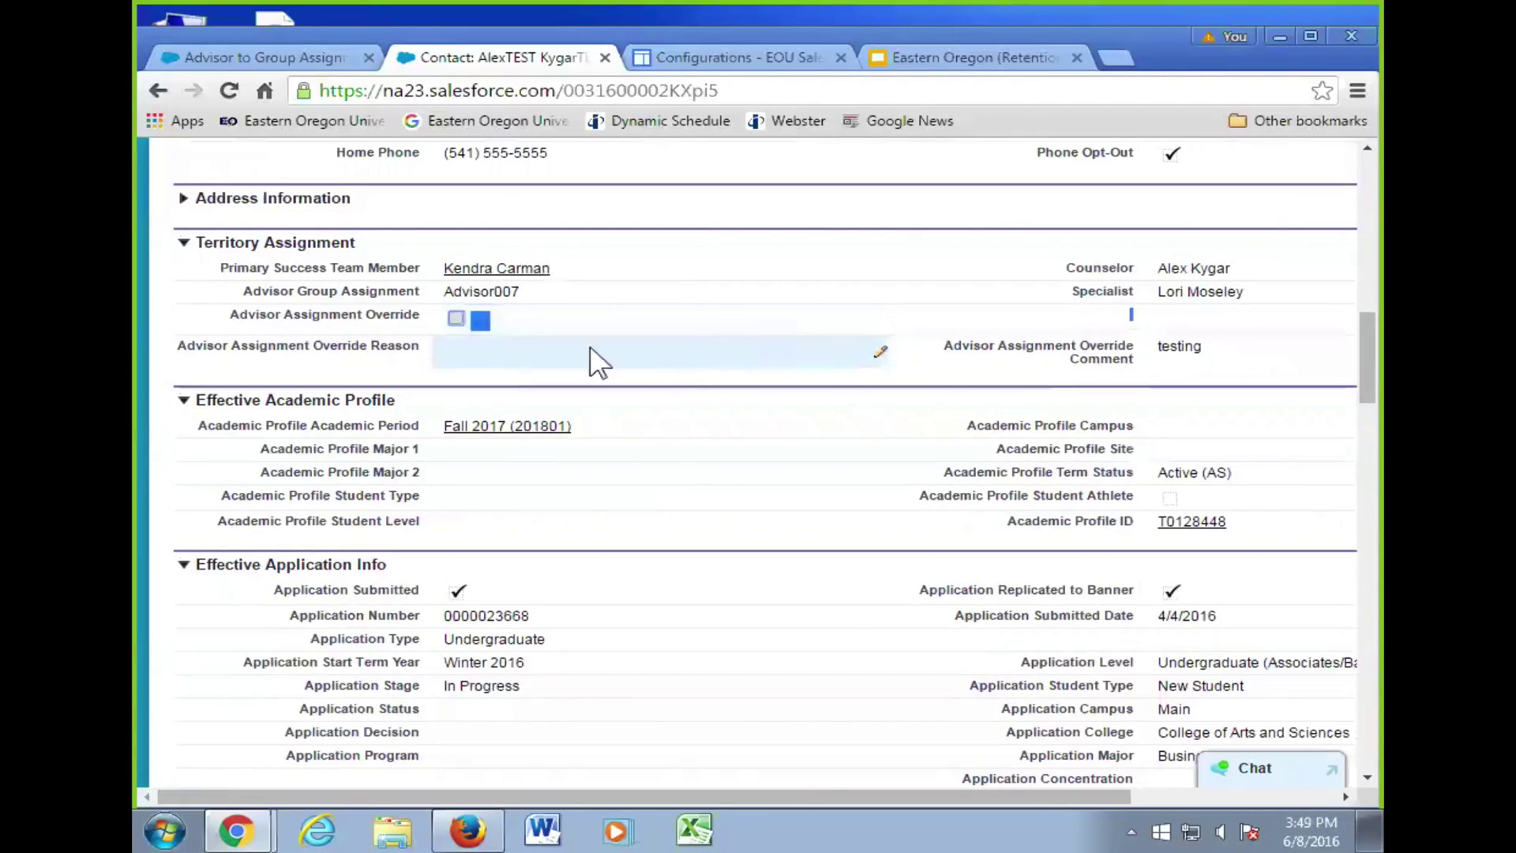
left_click(456, 319)
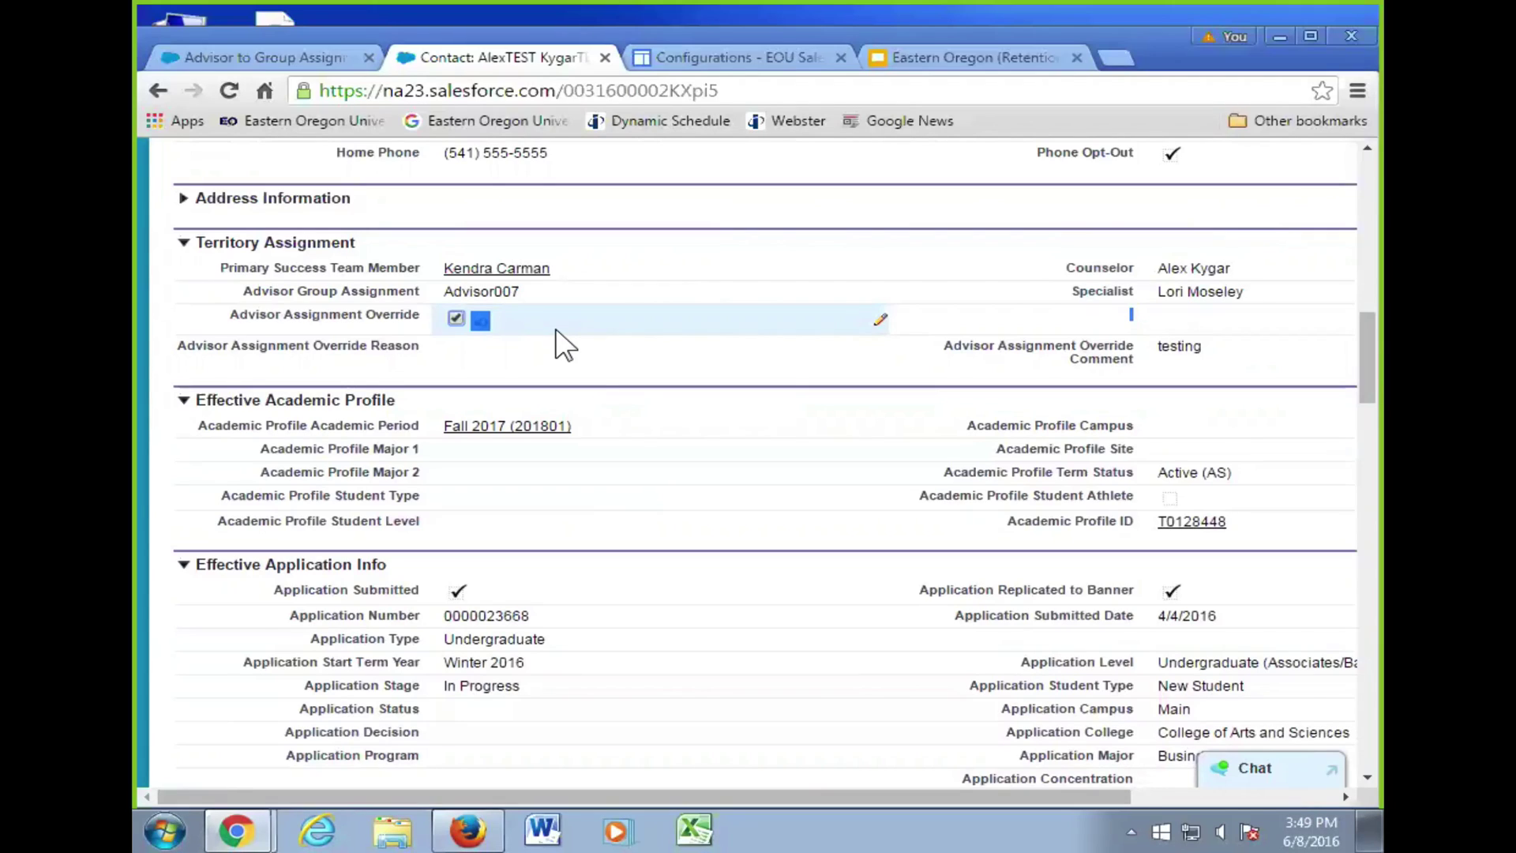
double_click(585, 356)
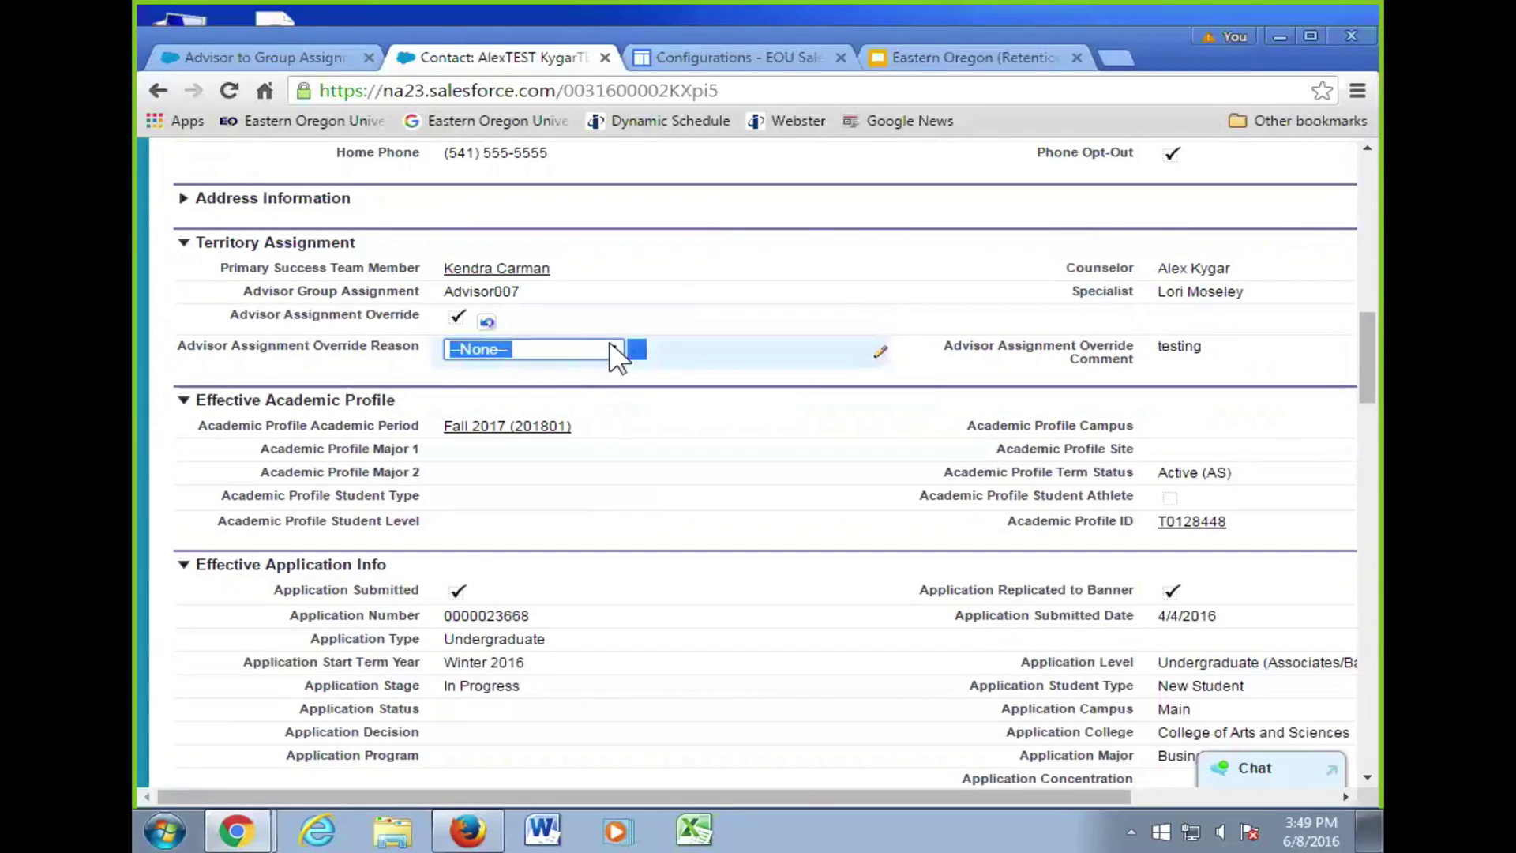
left_click(614, 348)
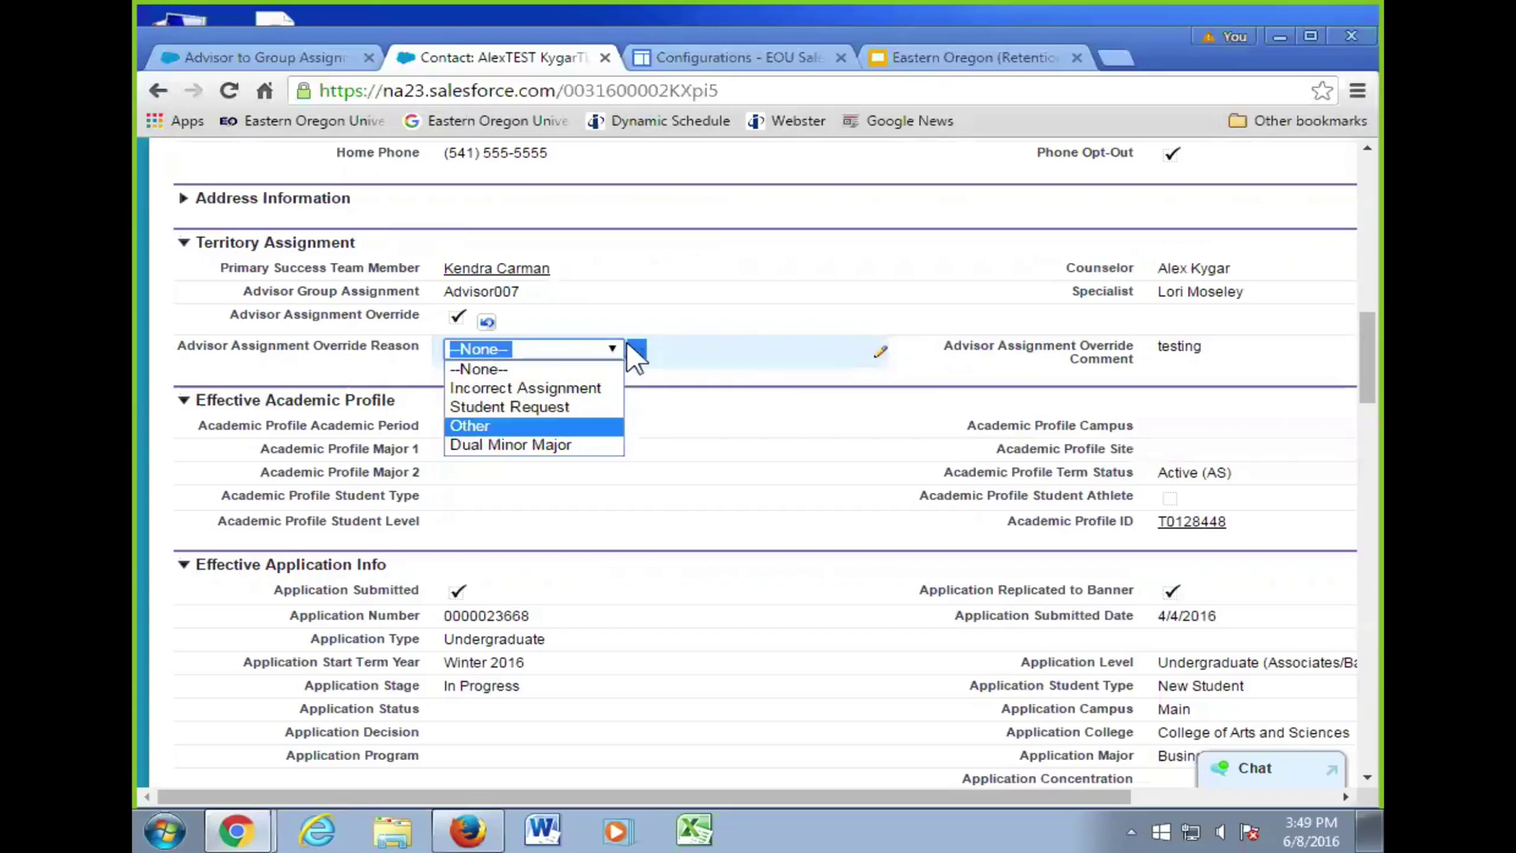
left_click(522, 407)
left_click(609, 350)
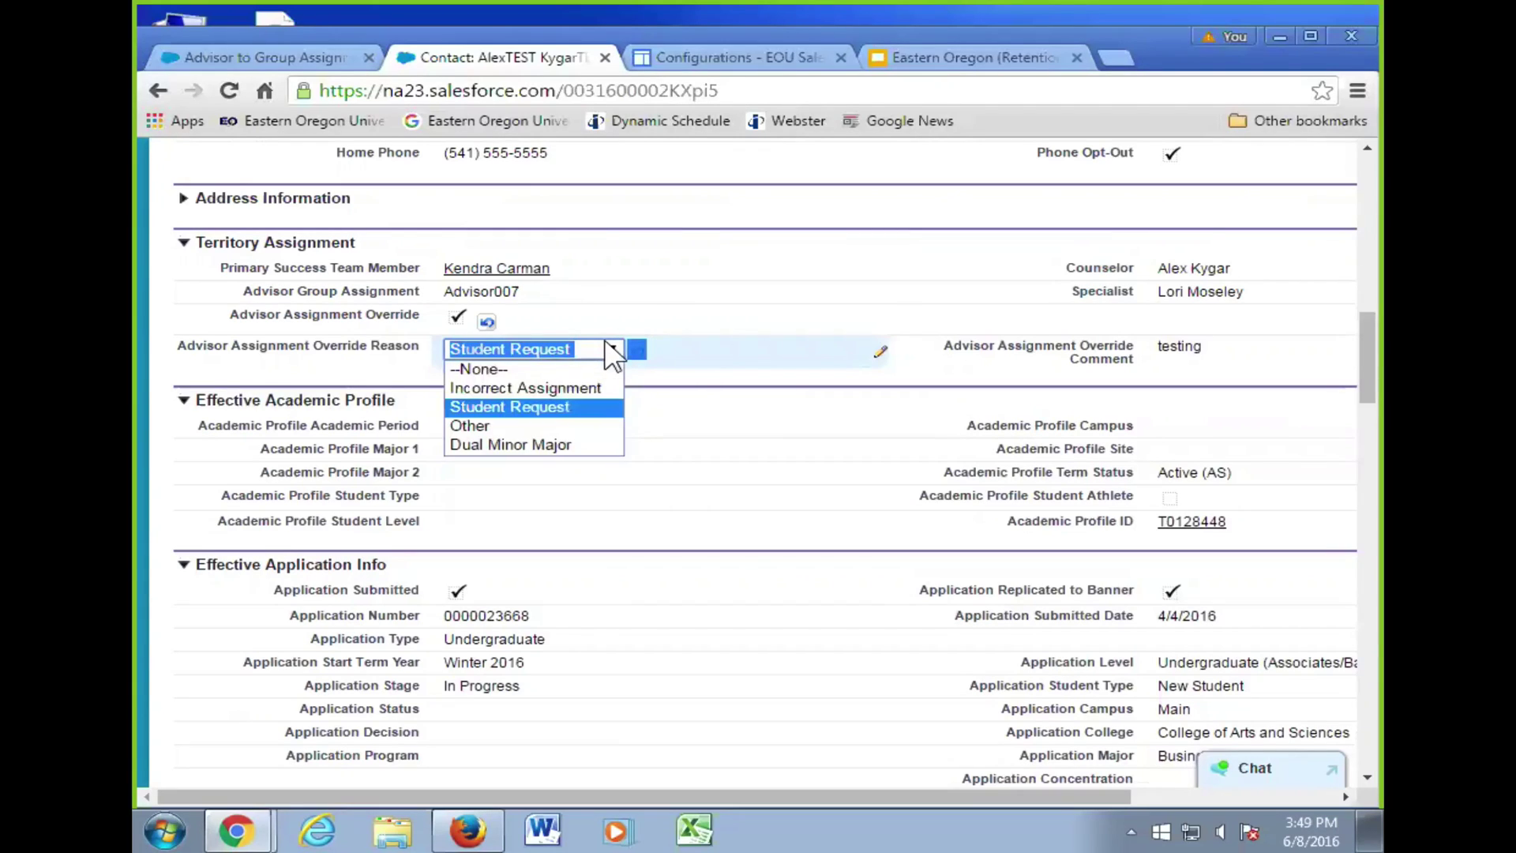
left_click(710, 357)
double_click(1235, 345)
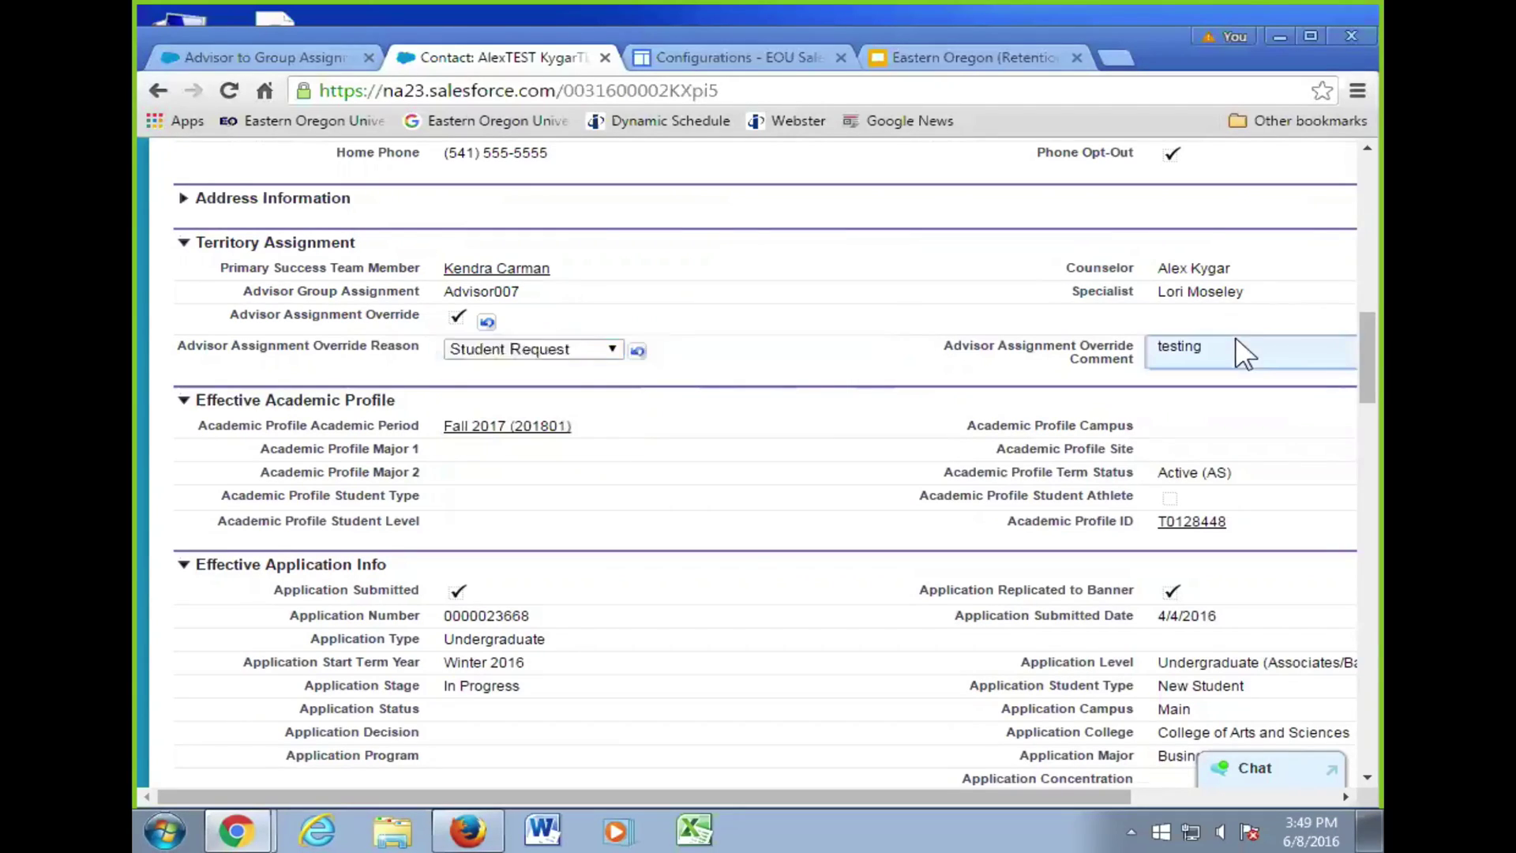
left_click_drag(953, 803, 1246, 352)
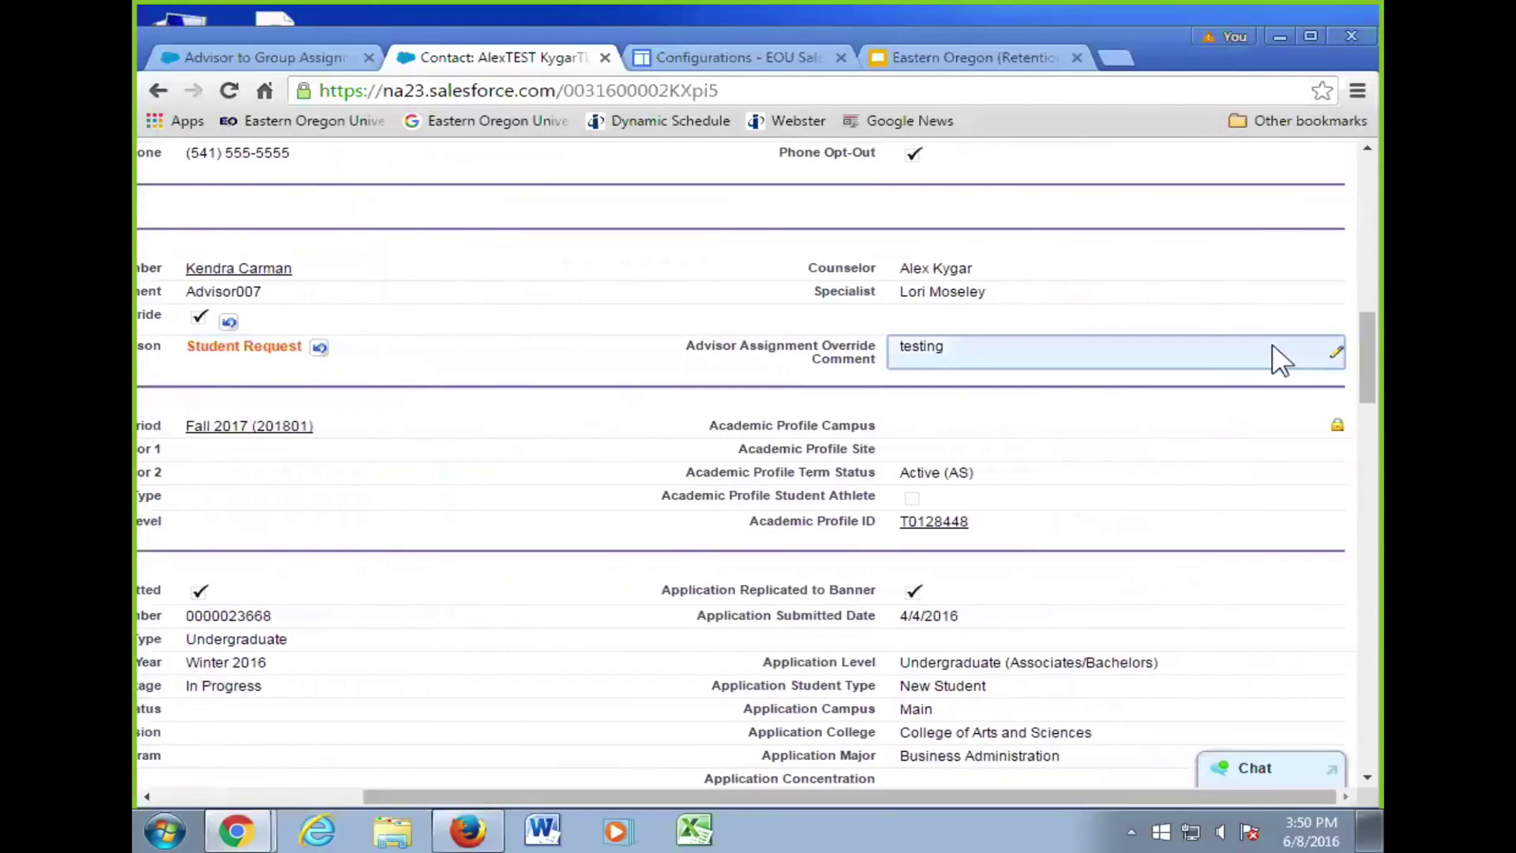
left_click(1242, 353)
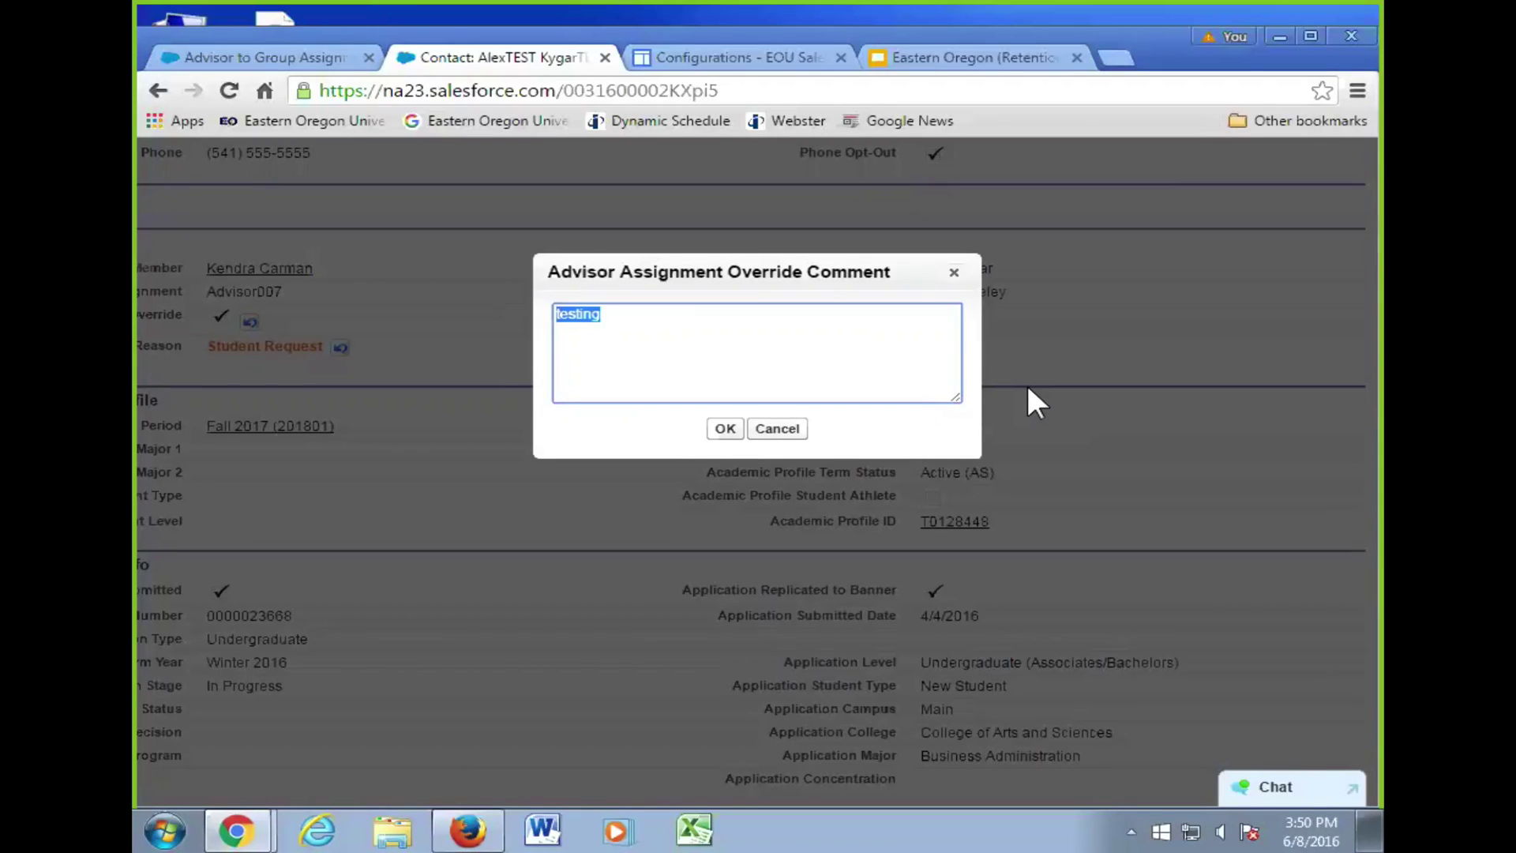
left_click(777, 429)
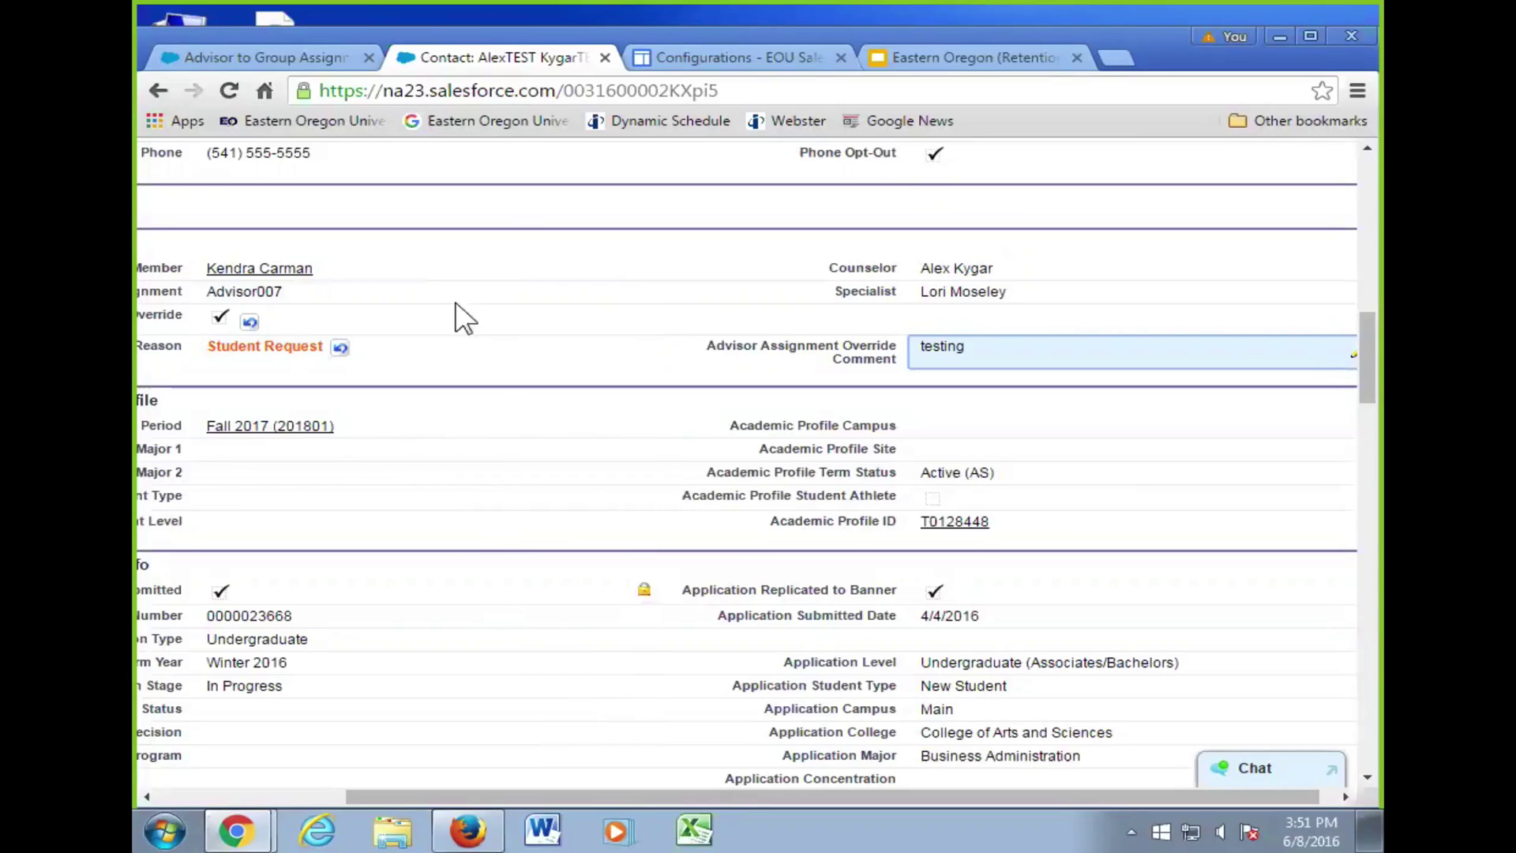
- Change the Advisor Group Assignment from Advisor007 to Advisor008 in the inline editor
double_click(421, 290)
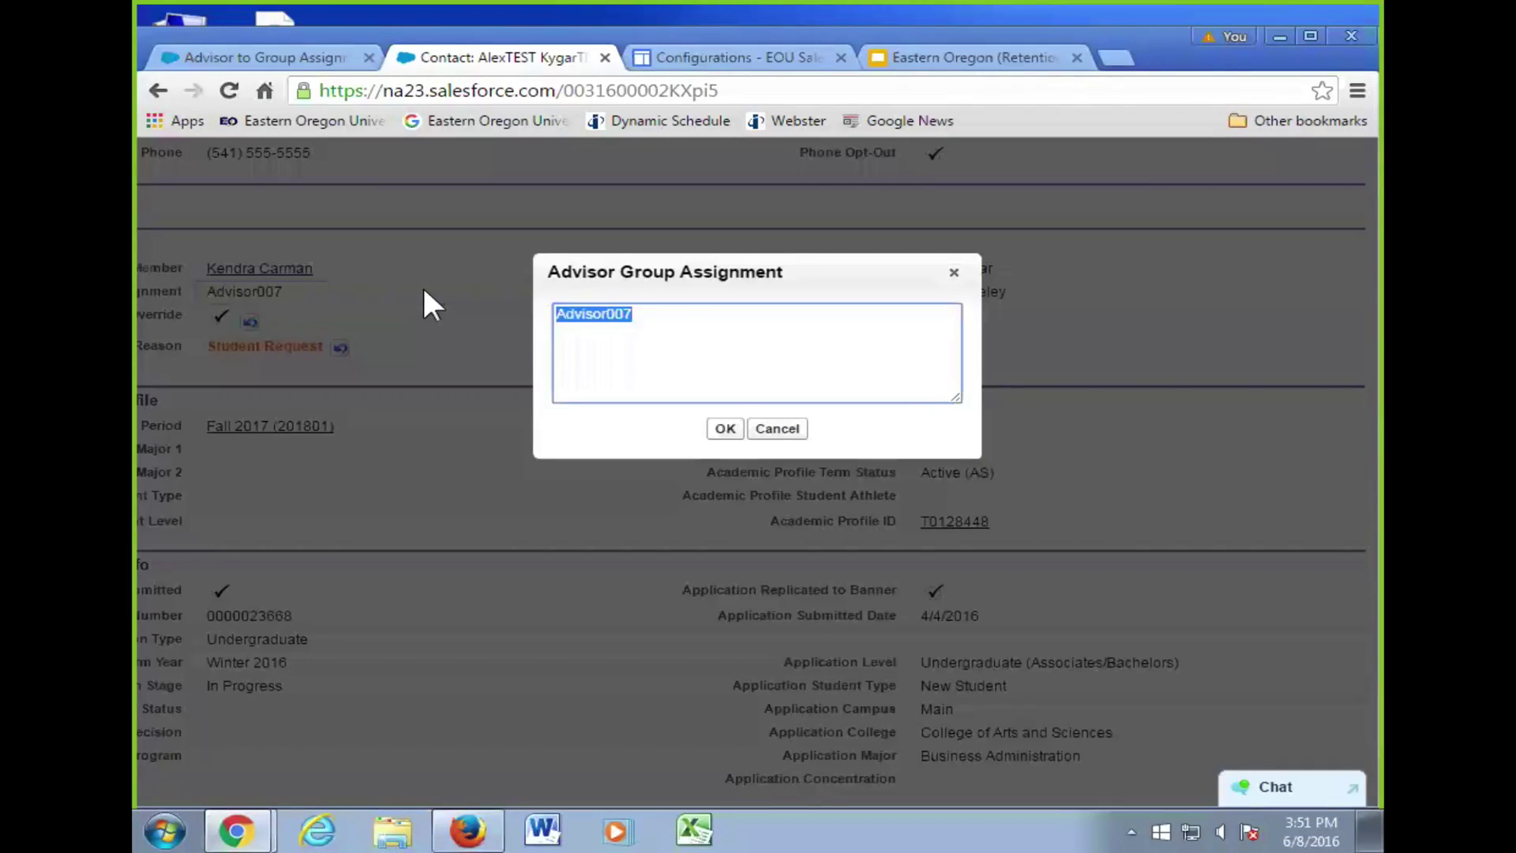
left_click(677, 314)
key("BackSpace")
type("89")
key("BackSpace")
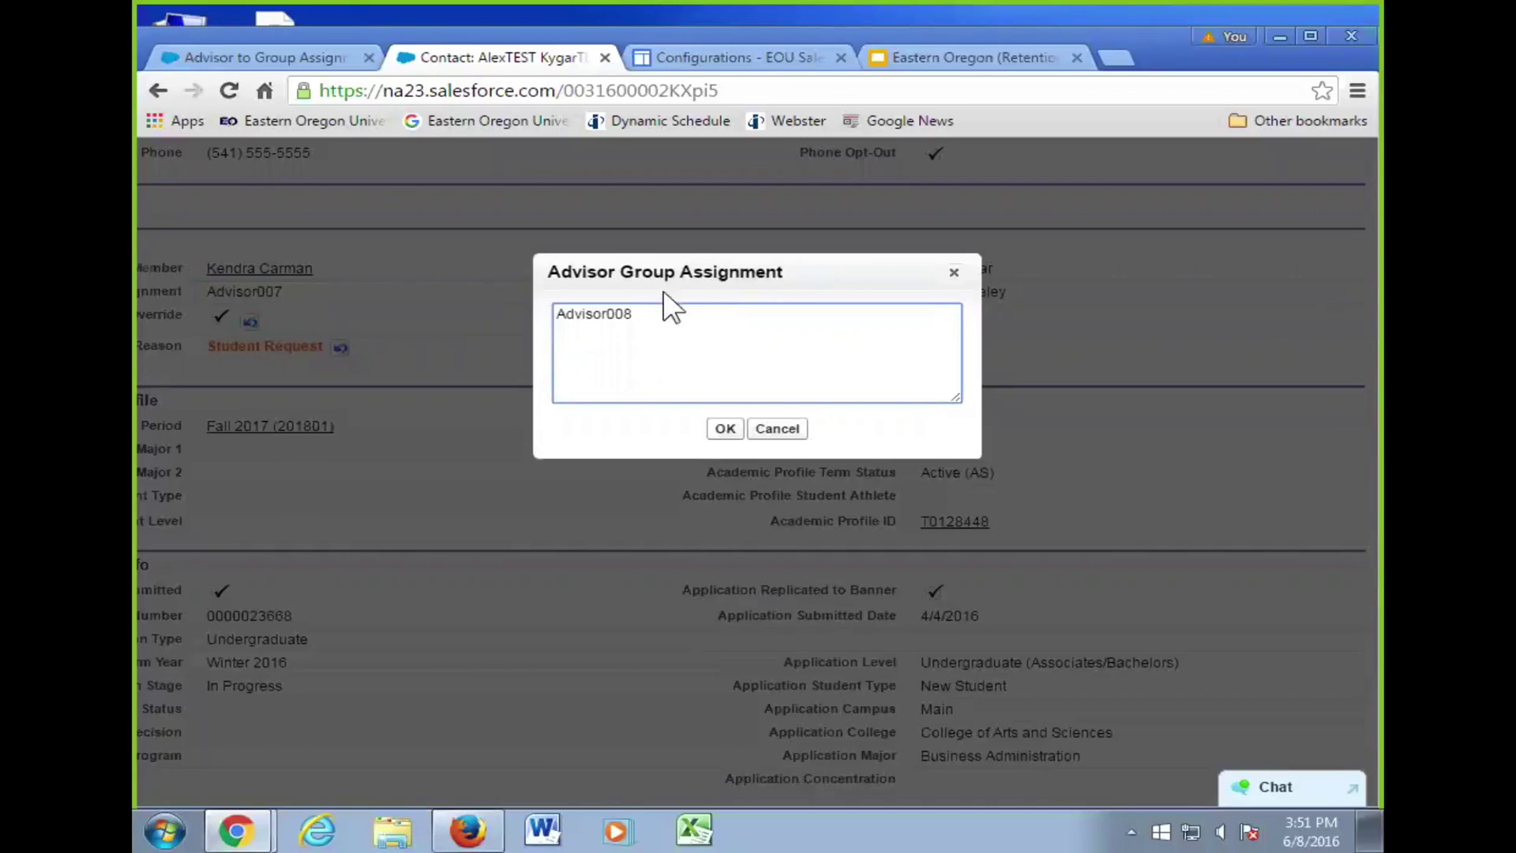
left_click(725, 428)
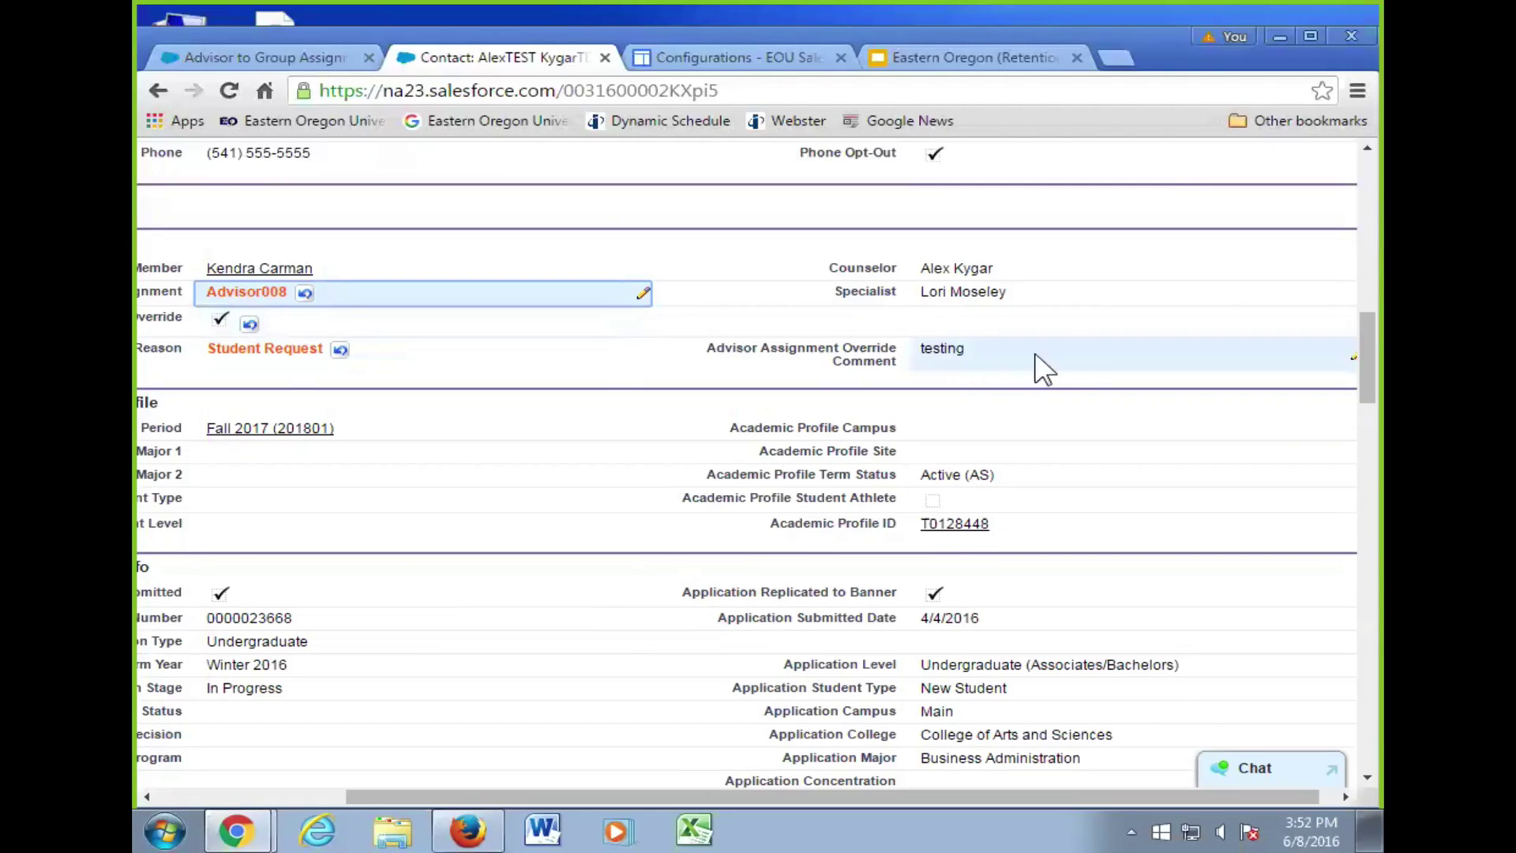
- Replace the override comment 'testing' with 'Student prefers other advisor'
double_click(1054, 365)
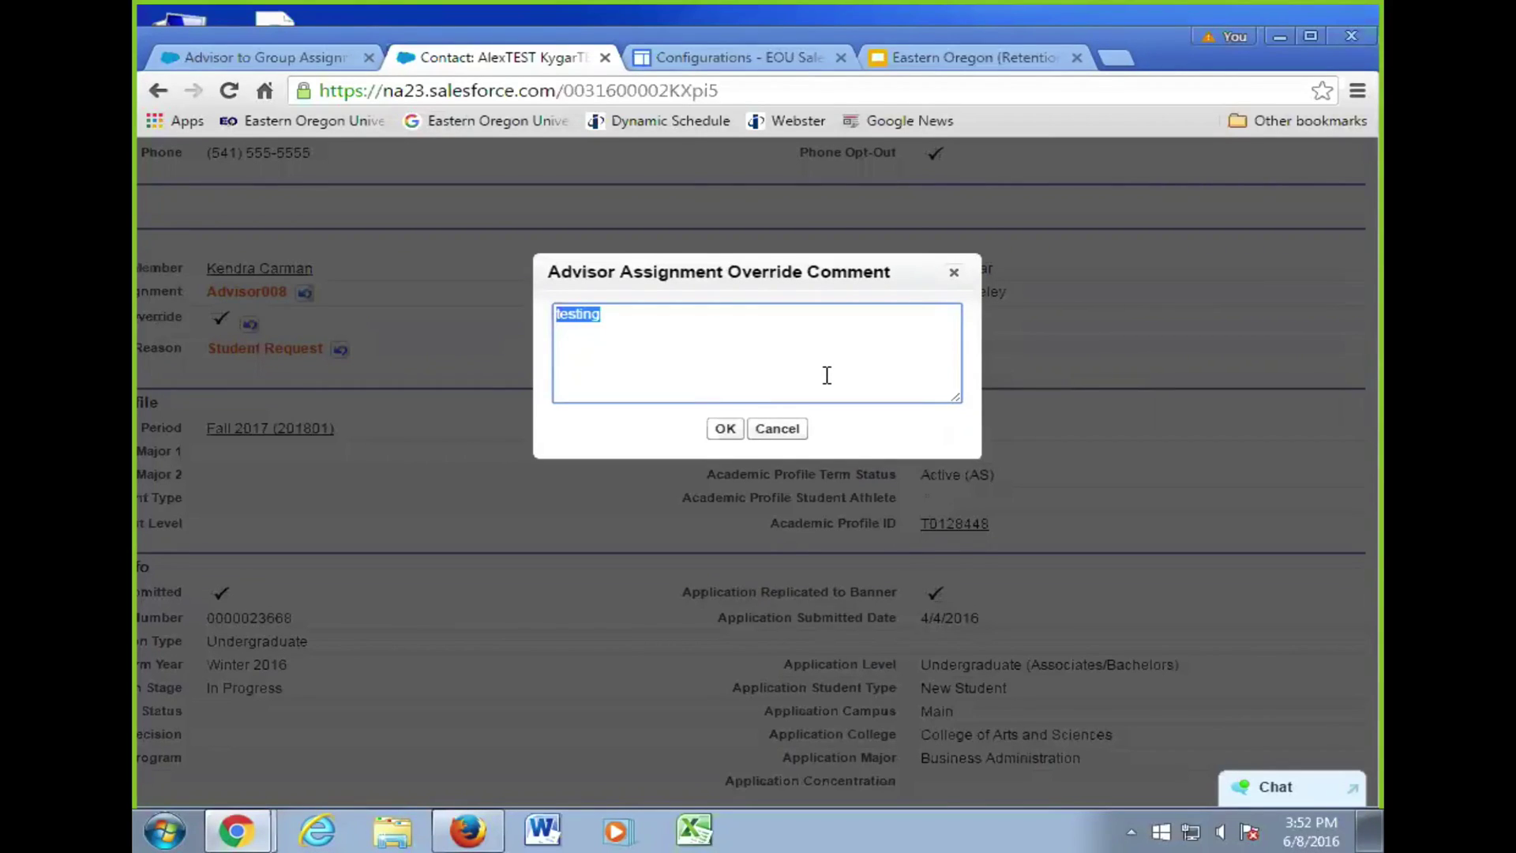
type("Student prefers other advisor")
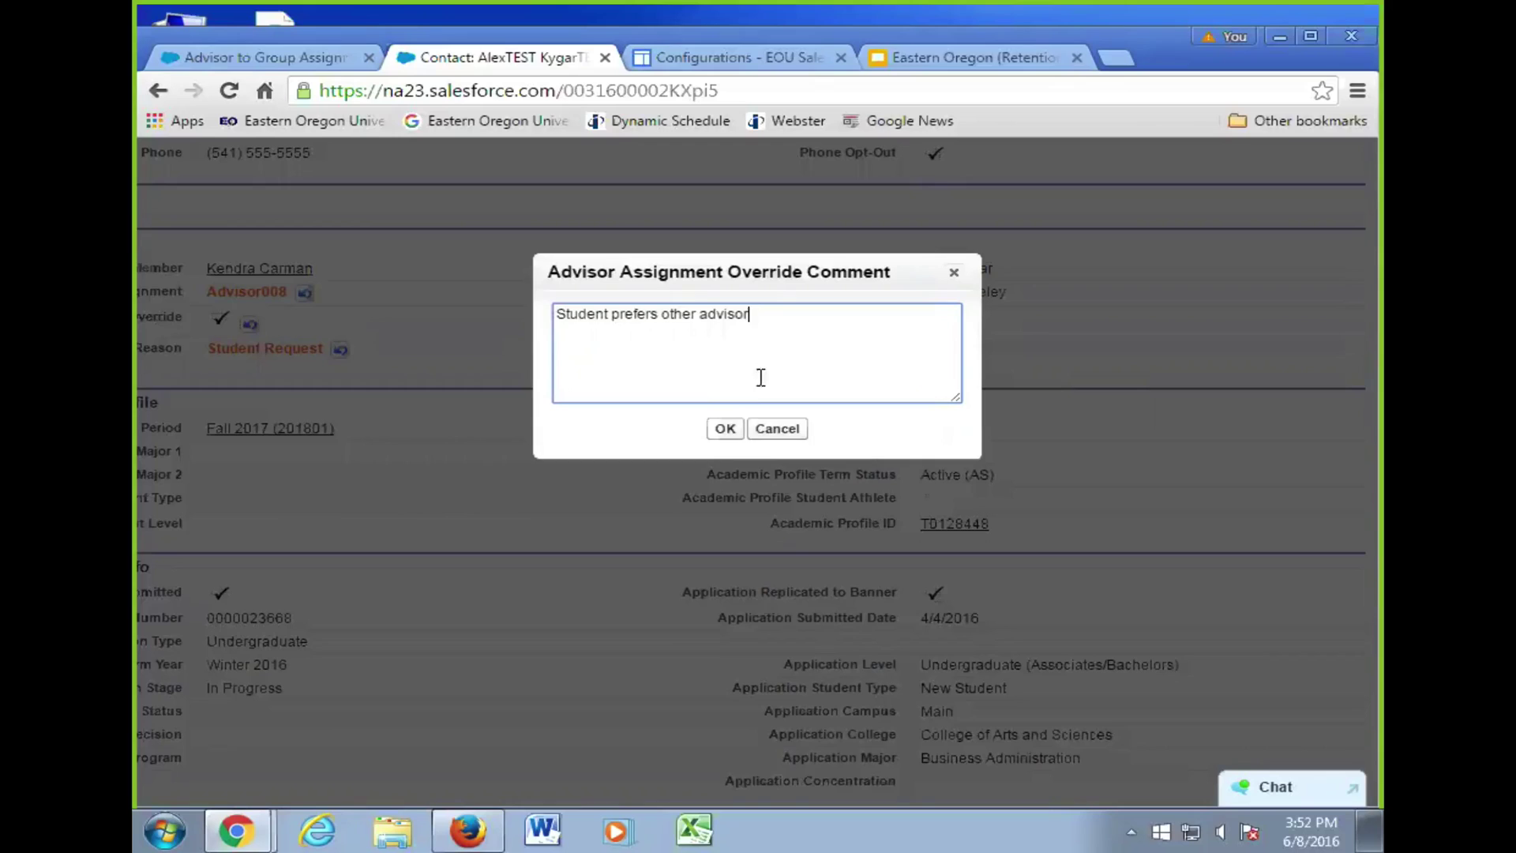
left_click(725, 428)
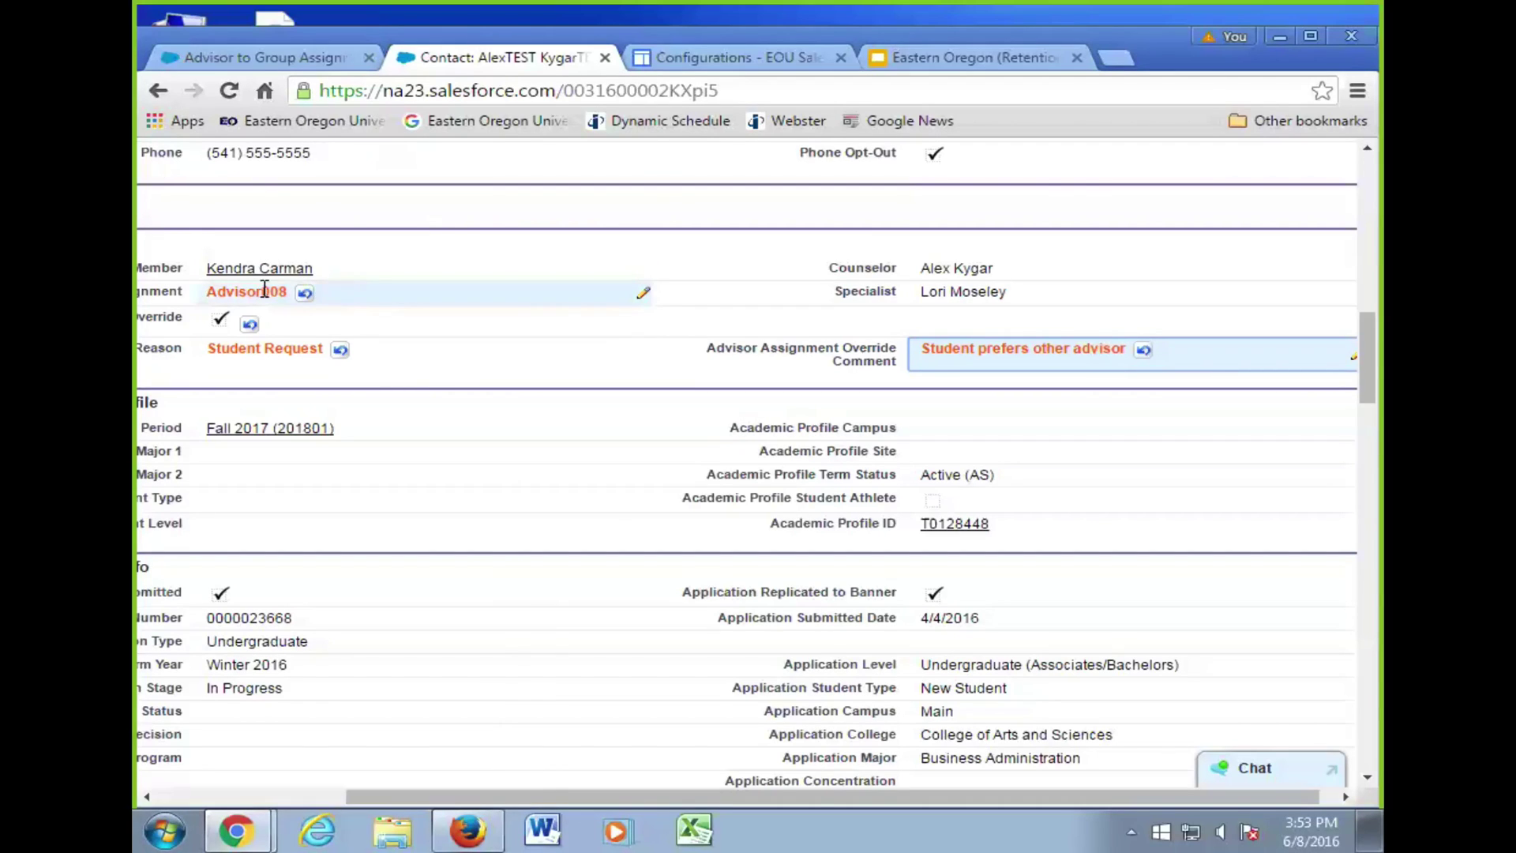
- Save the contact and check Territory Assignment shows Advisor008, Student Request and the new comment
mouse_move(291, 270)
scroll(562, 321, "down", 6)
scroll(570, 320, "up", 8)
scroll(568, 319, "up", 10)
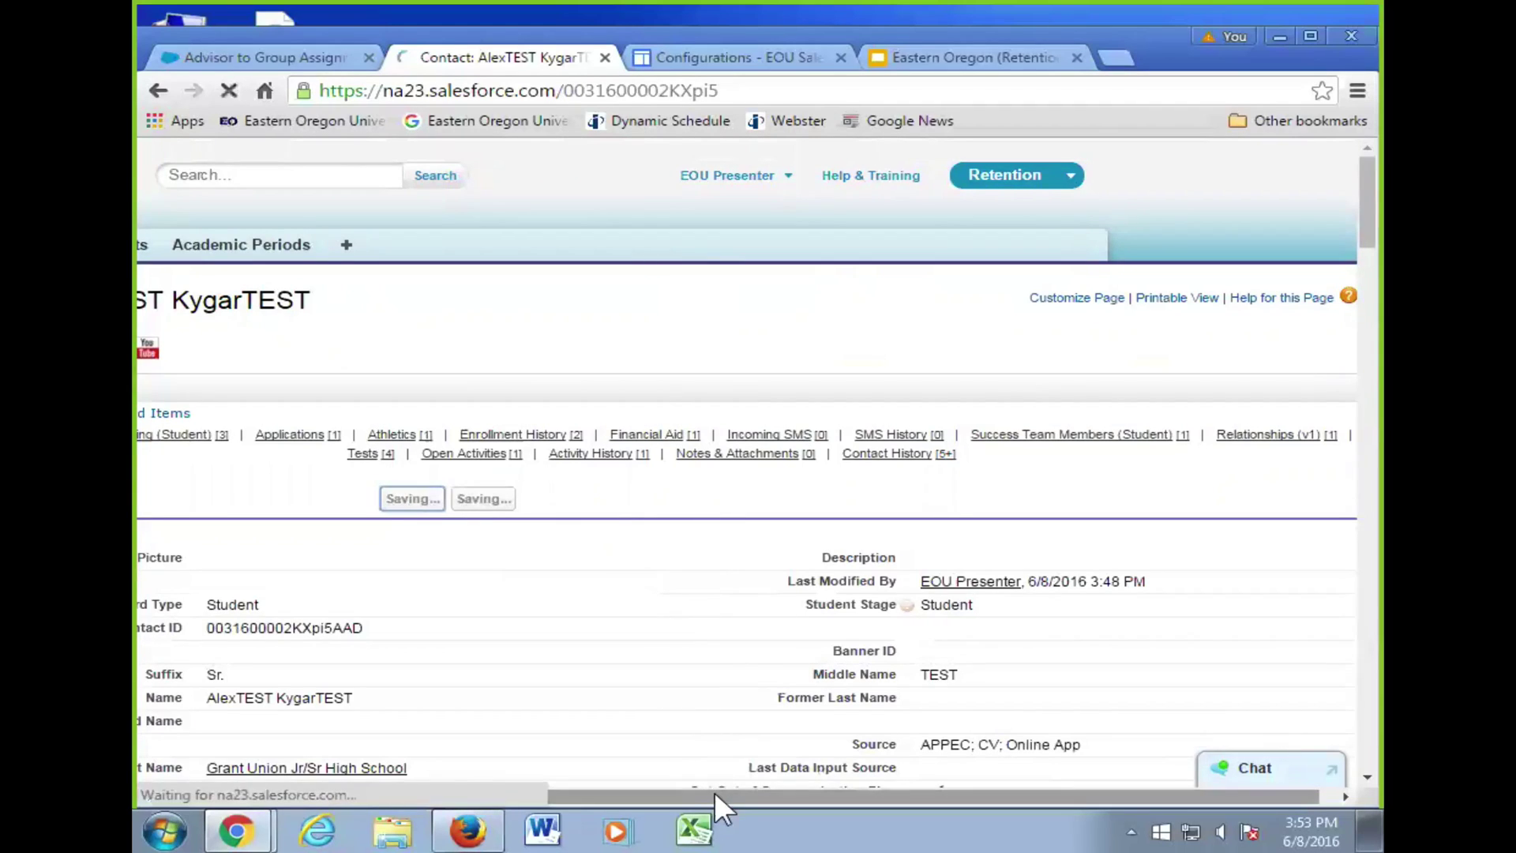
scroll(721, 701, "down", 1)
scroll(722, 701, "down", 15)
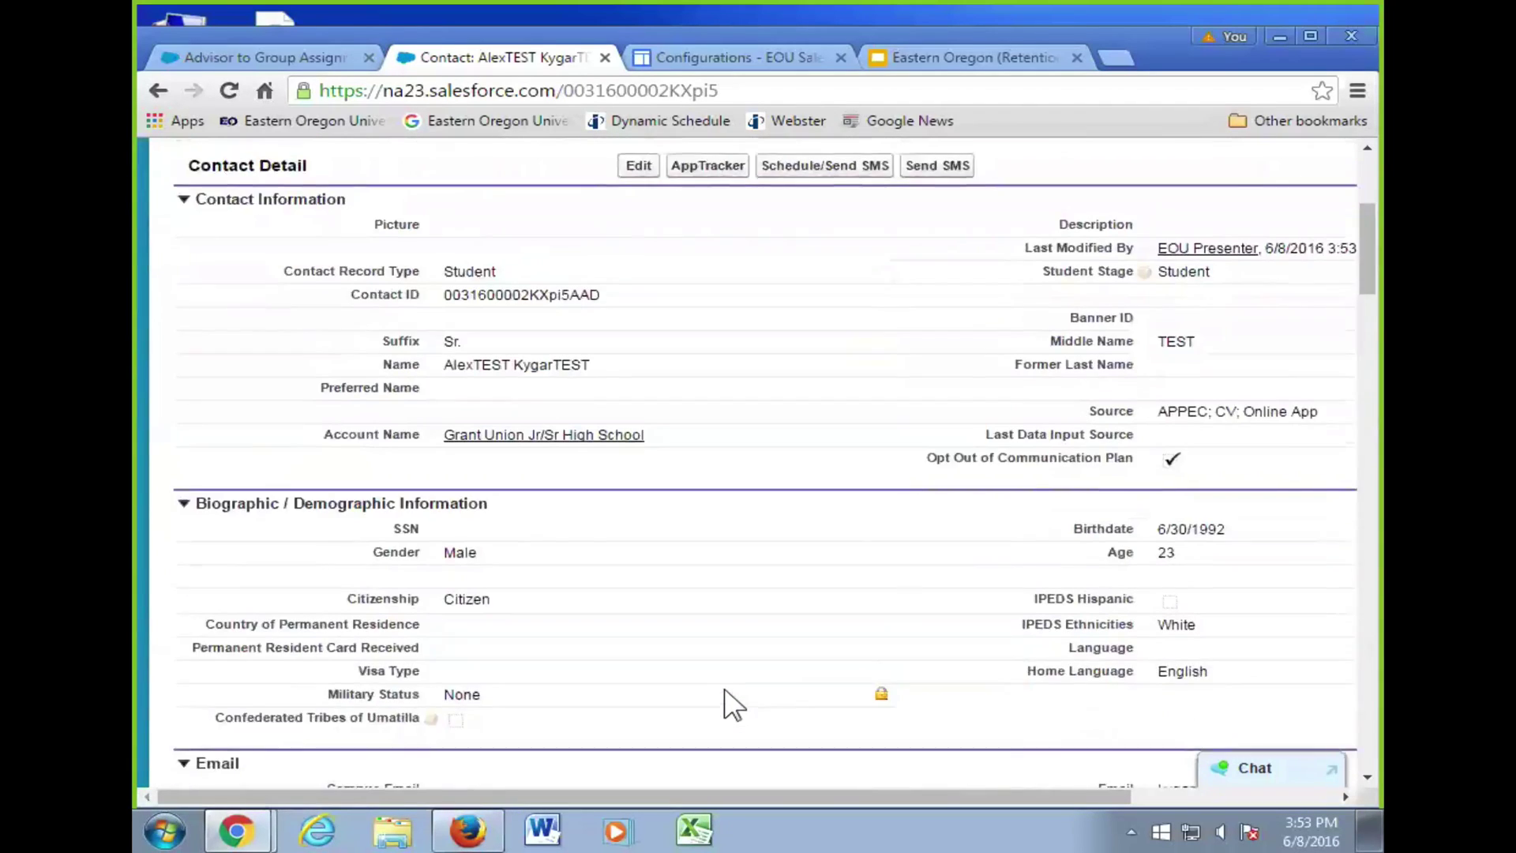
scroll(731, 667, "down", 8)
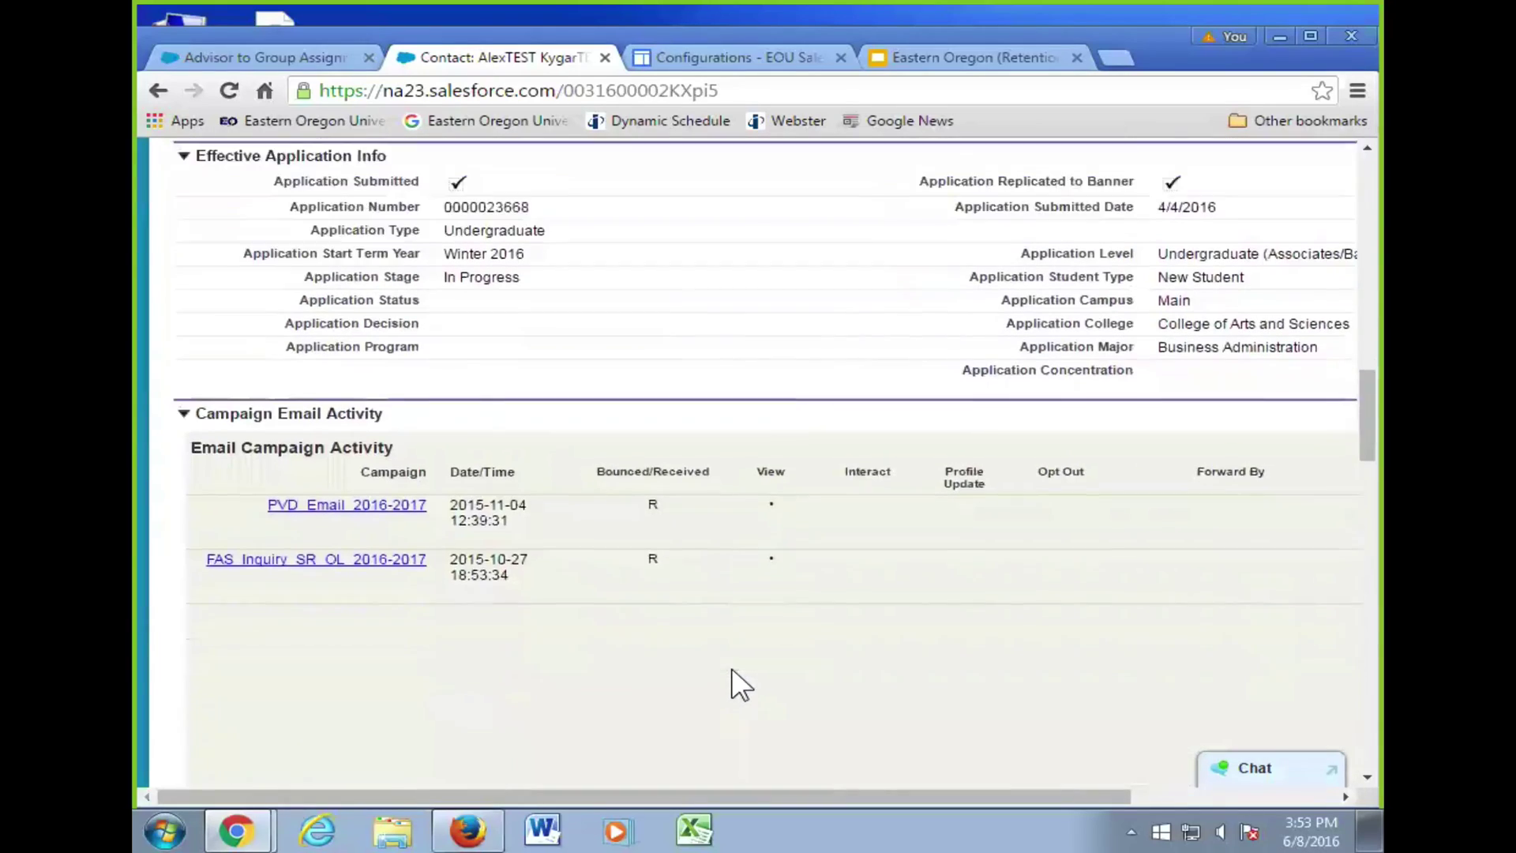
scroll(731, 666, "up", 9)
scroll(731, 666, "up", 3)
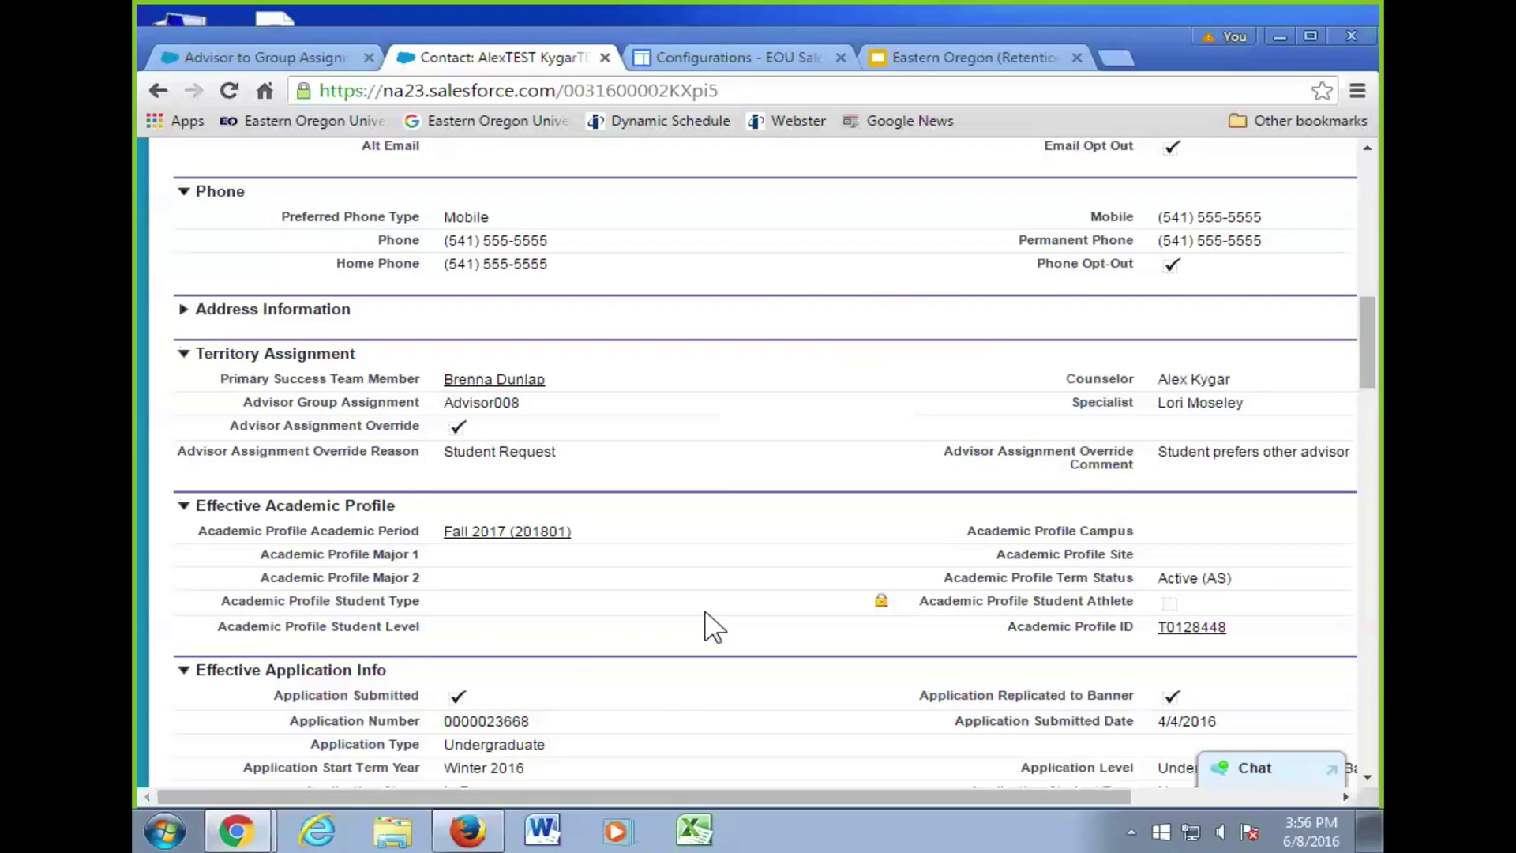
- Preview the Success Team Members related list, showing one primary Advising Center member
scroll(904, 629, "up", 15)
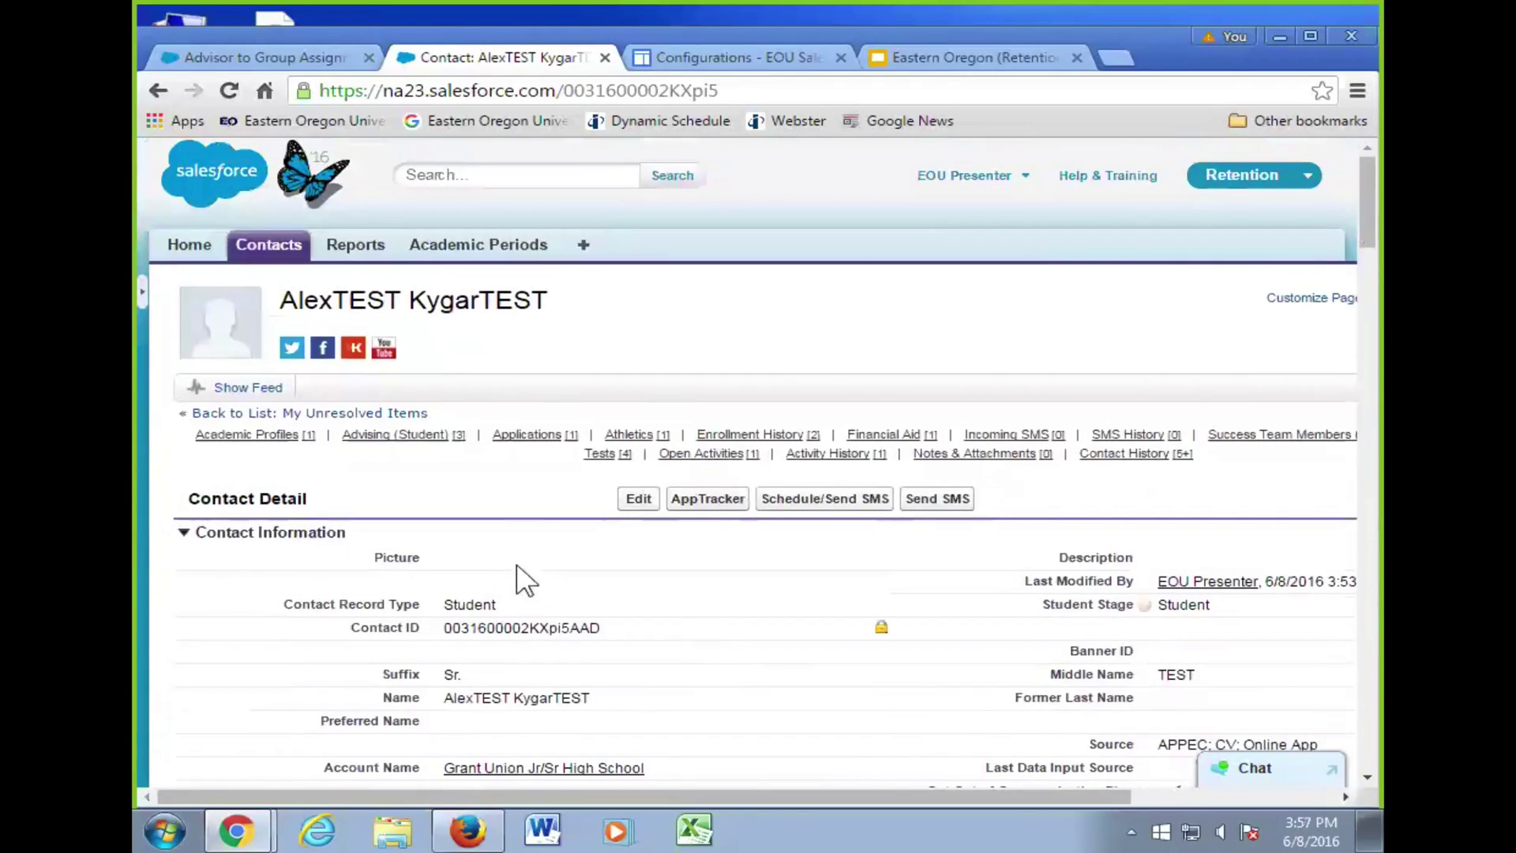
mouse_move(1294, 441)
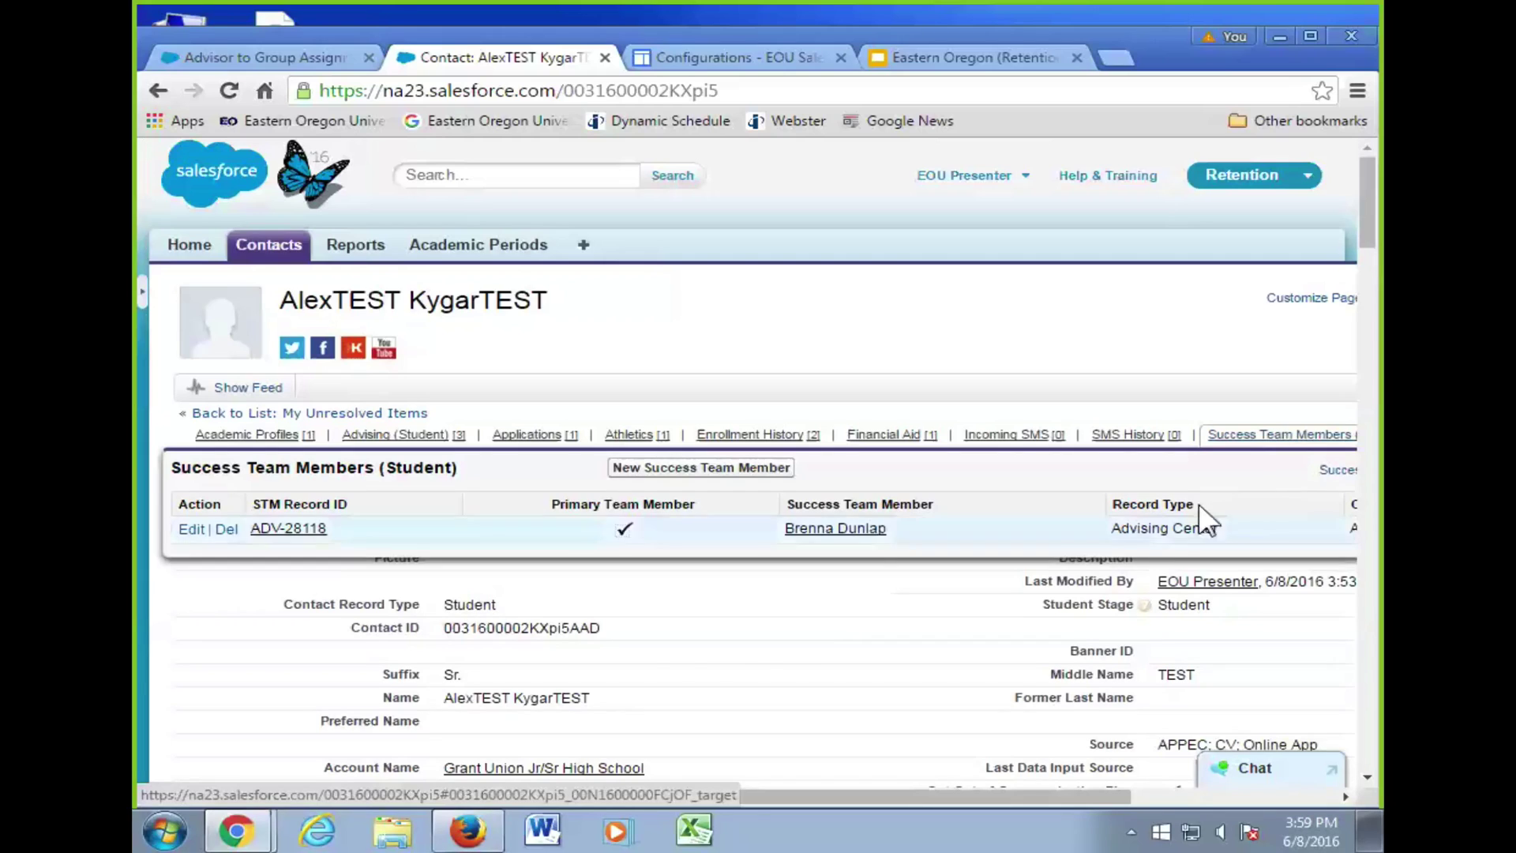
mouse_move(1269, 436)
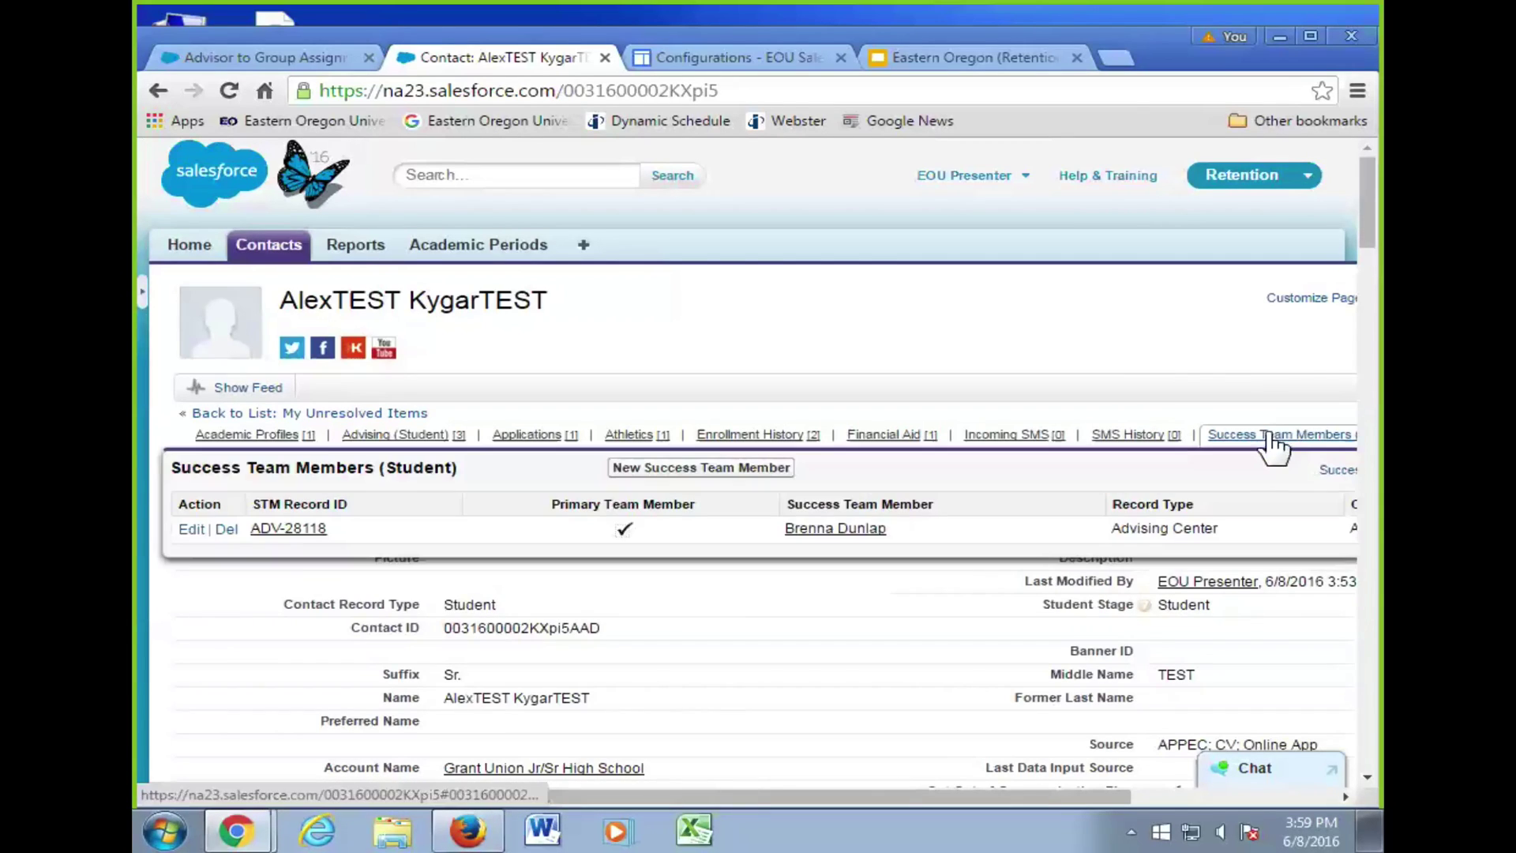
- Start a new Success Team Member for the student, settling on record type Other after trying Faculty
left_click(741, 470)
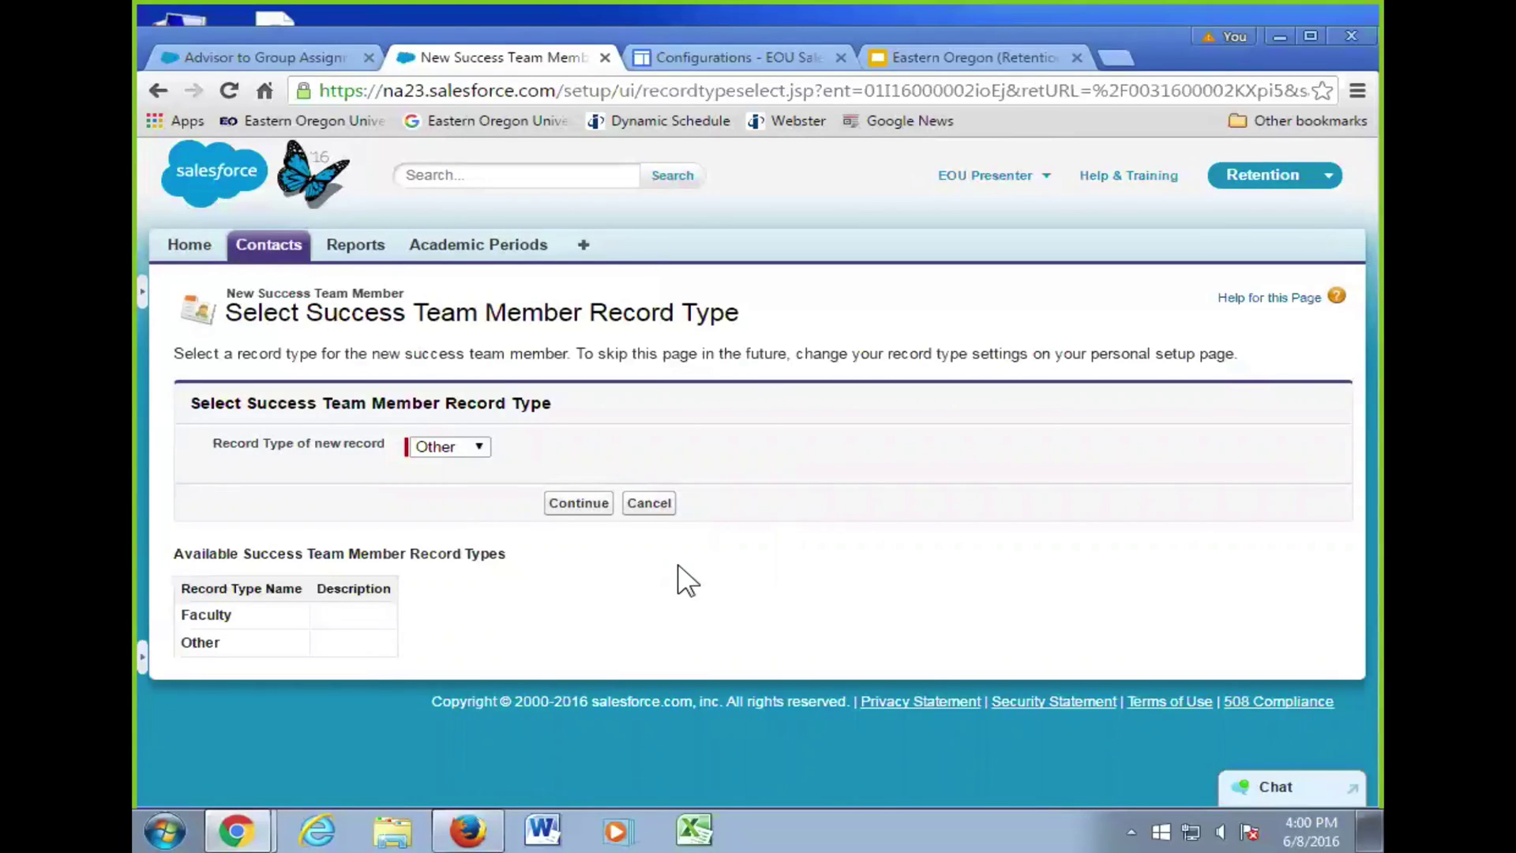
left_click(475, 448)
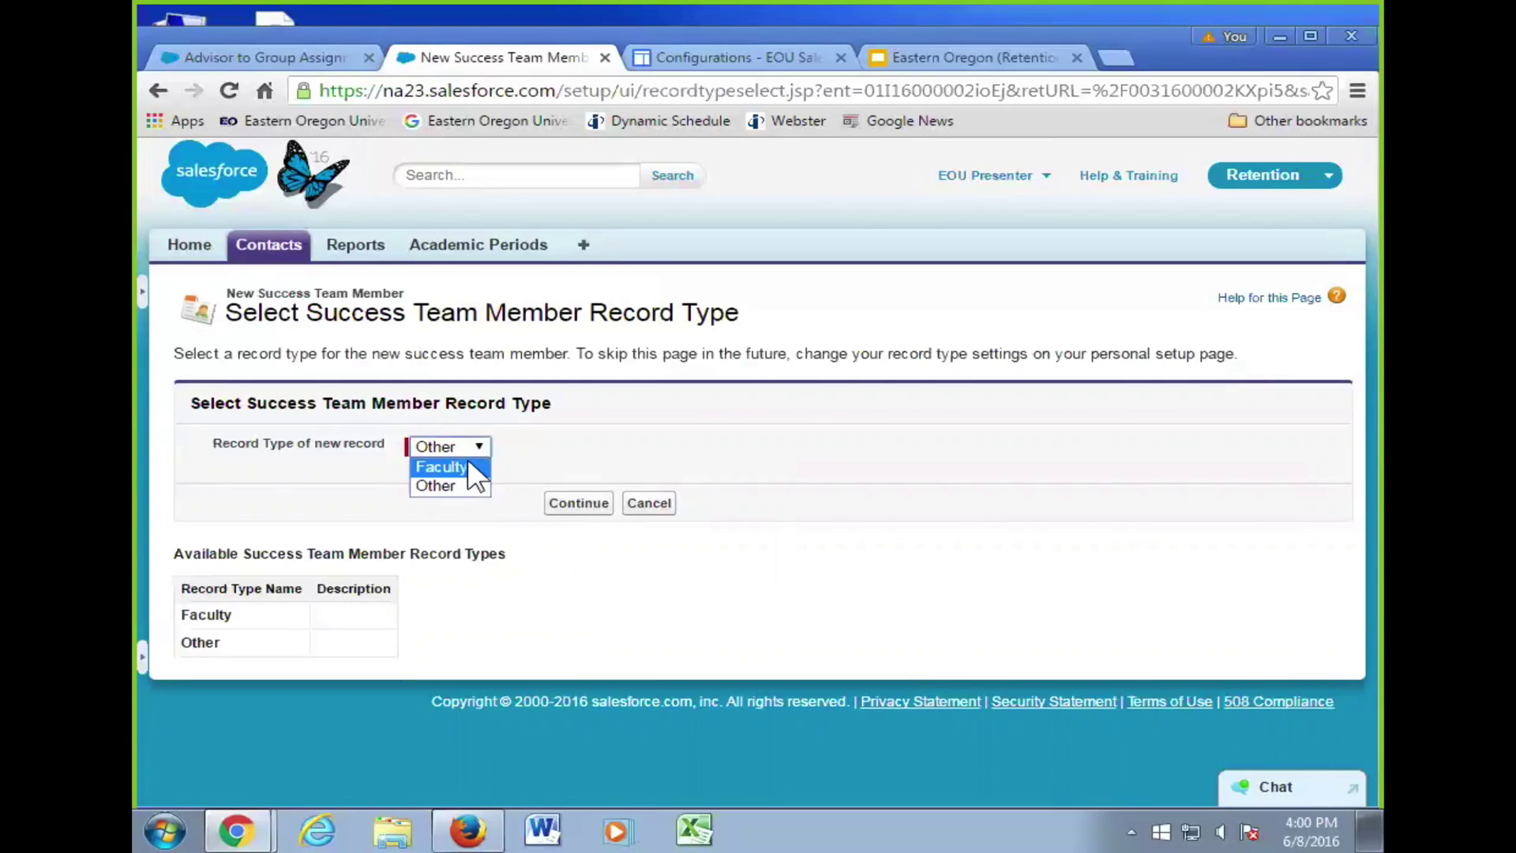
left_click(467, 467)
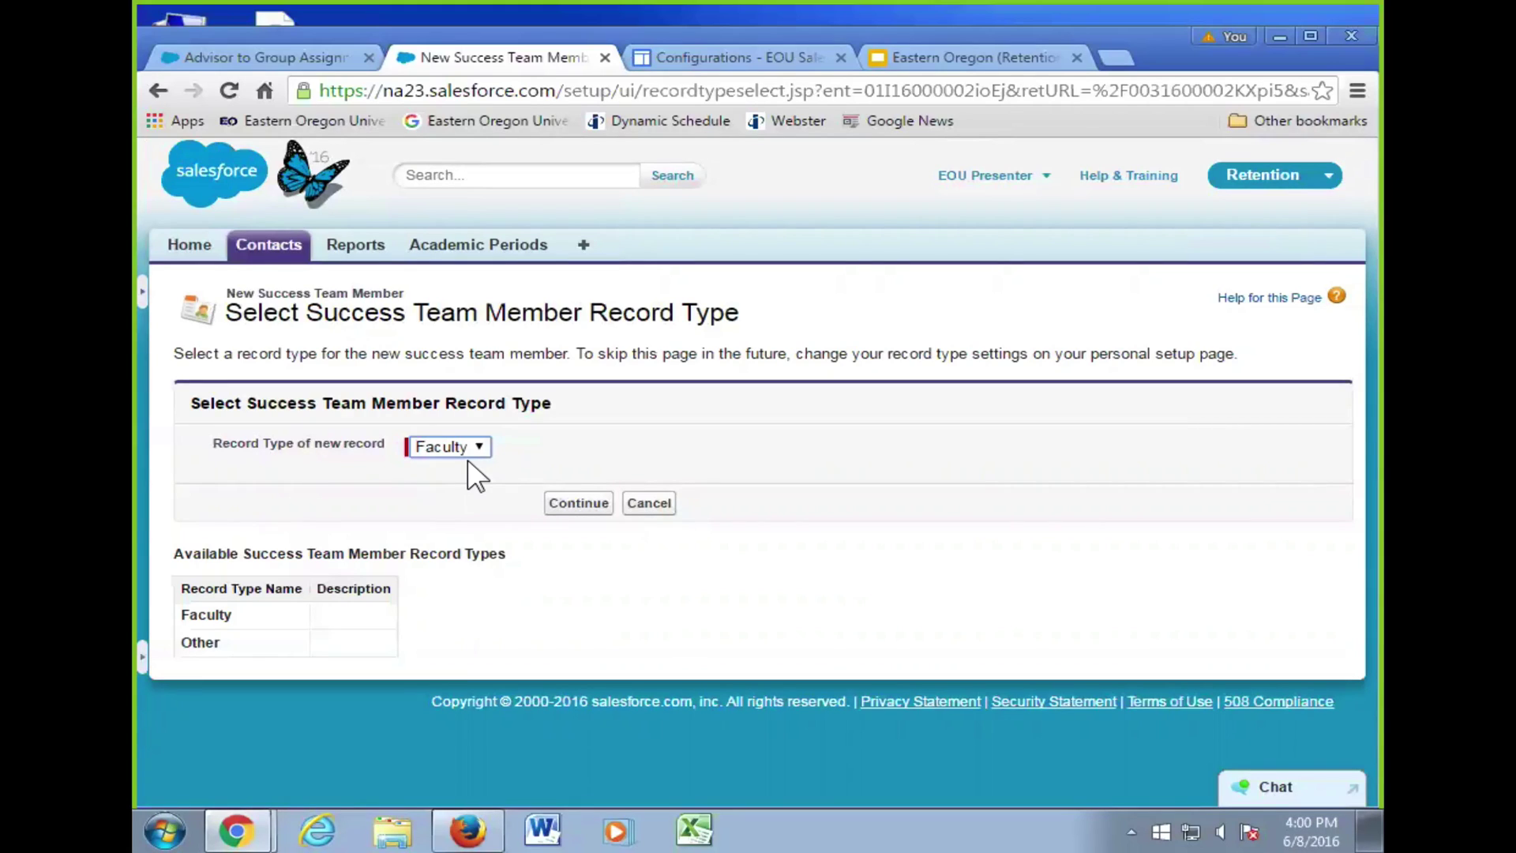
left_click(473, 447)
left_click(470, 489)
left_click(581, 505)
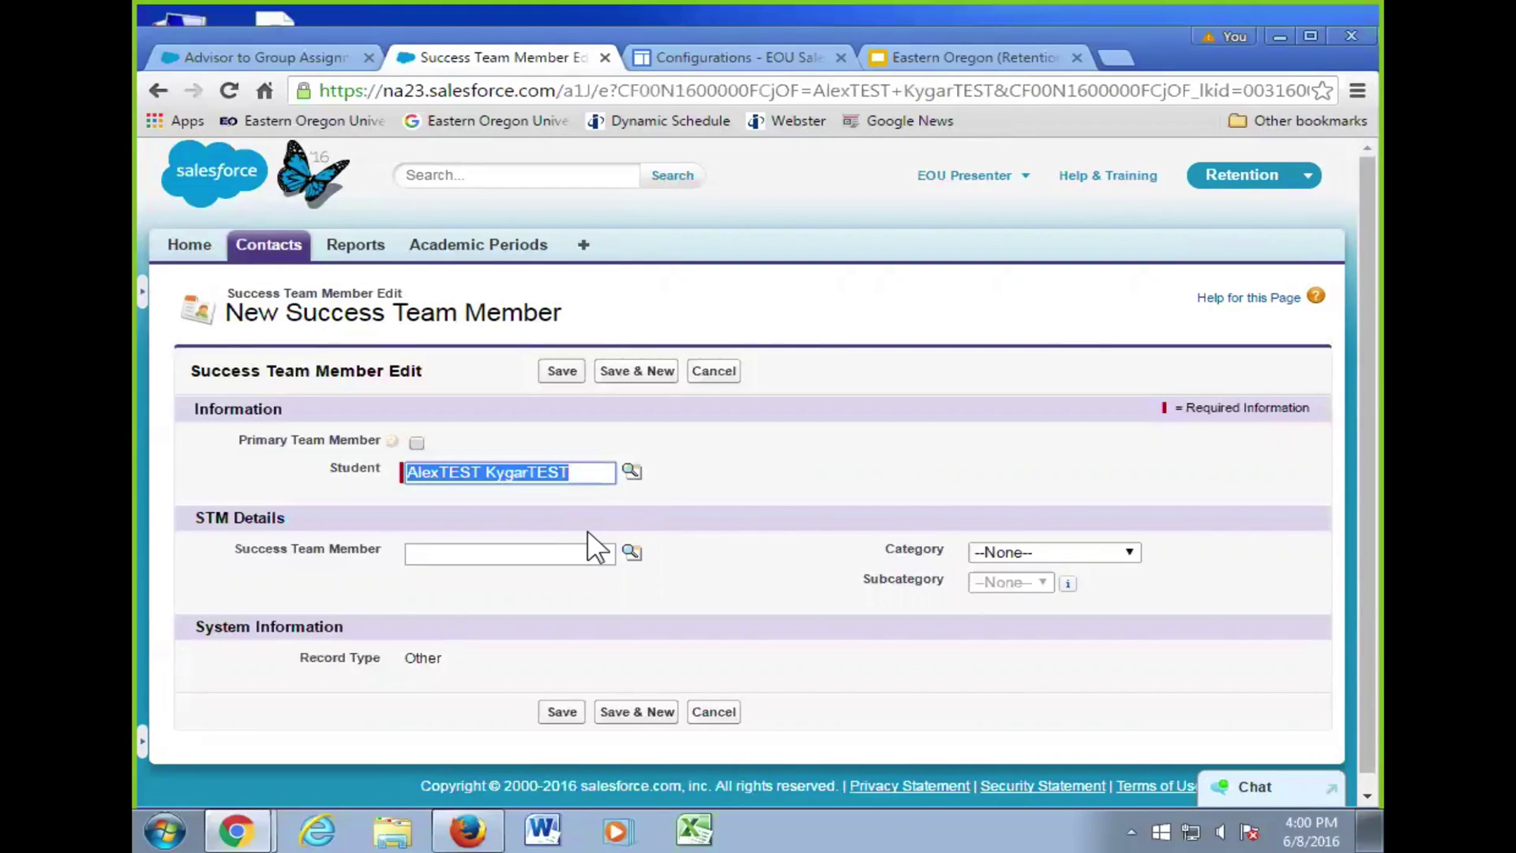
- Fill the Success Team Member field with the instructor from Recently Viewed Contacts
left_click(511, 554)
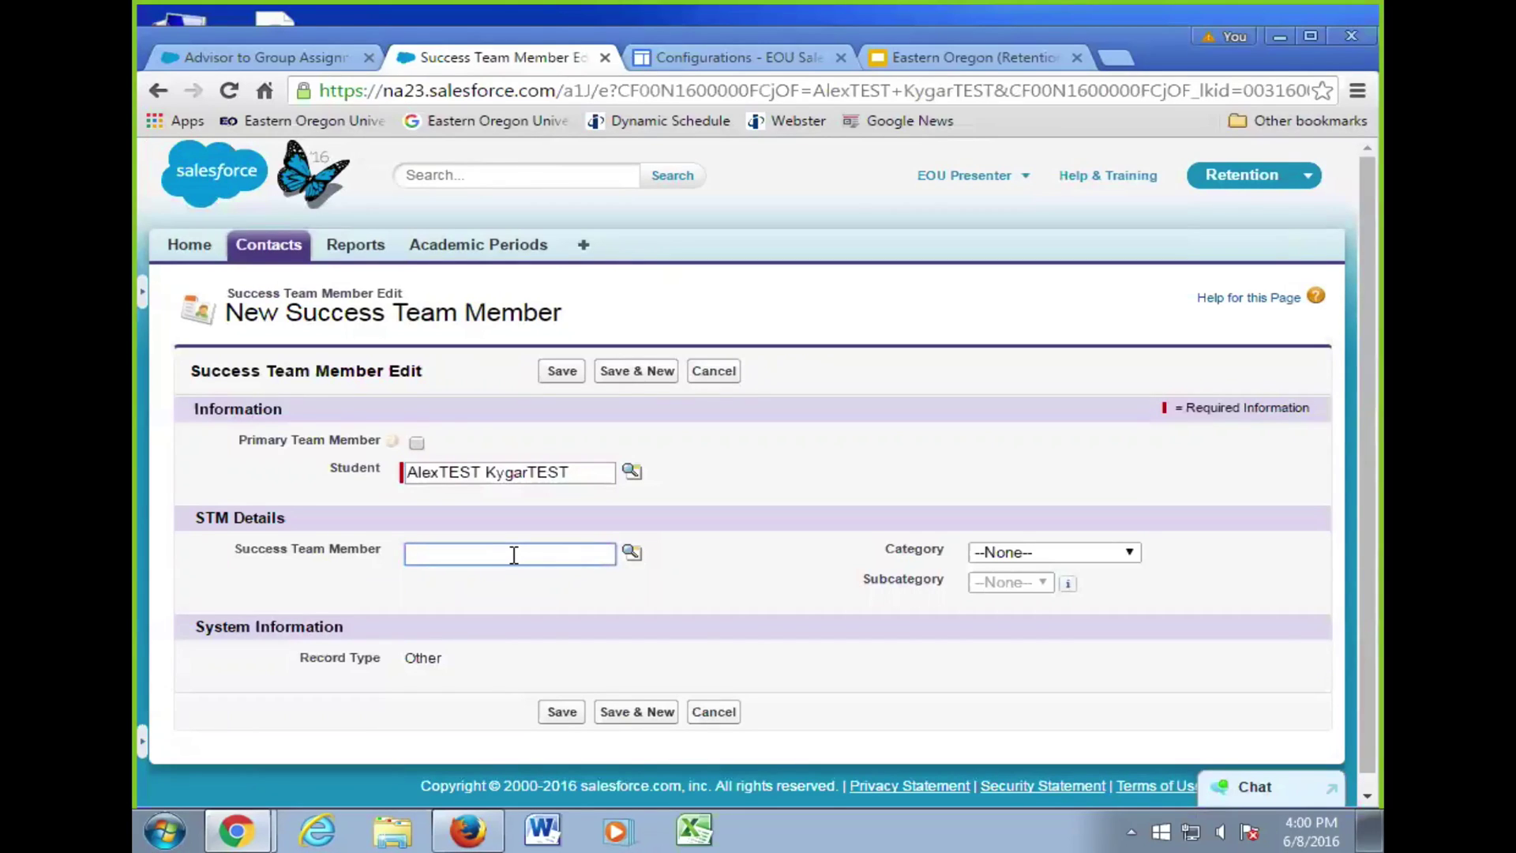
left_click(632, 551)
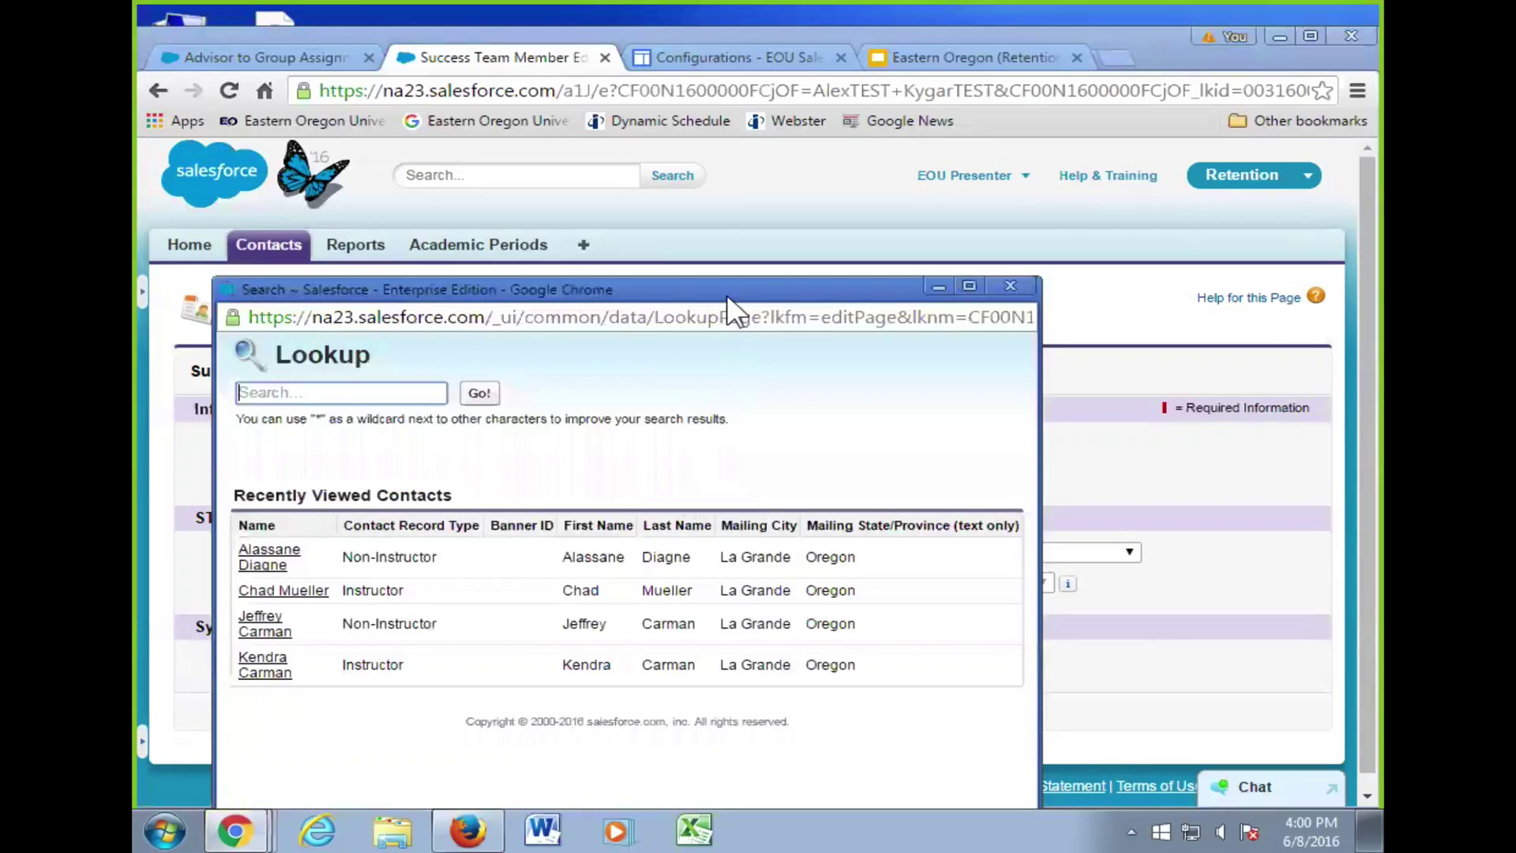
left_click_drag(727, 284, 793, 143)
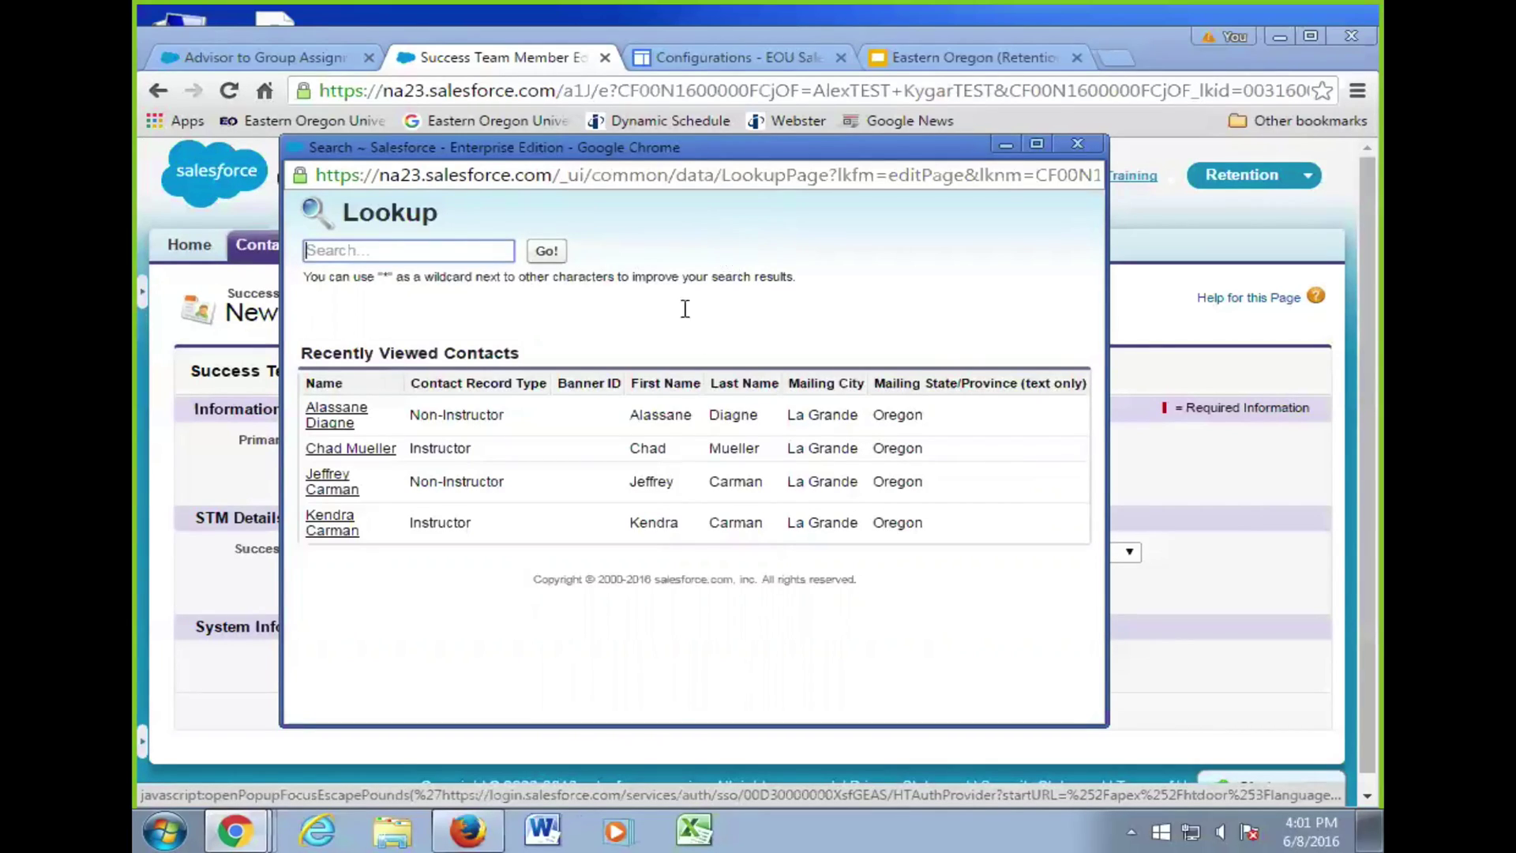
left_click(354, 449)
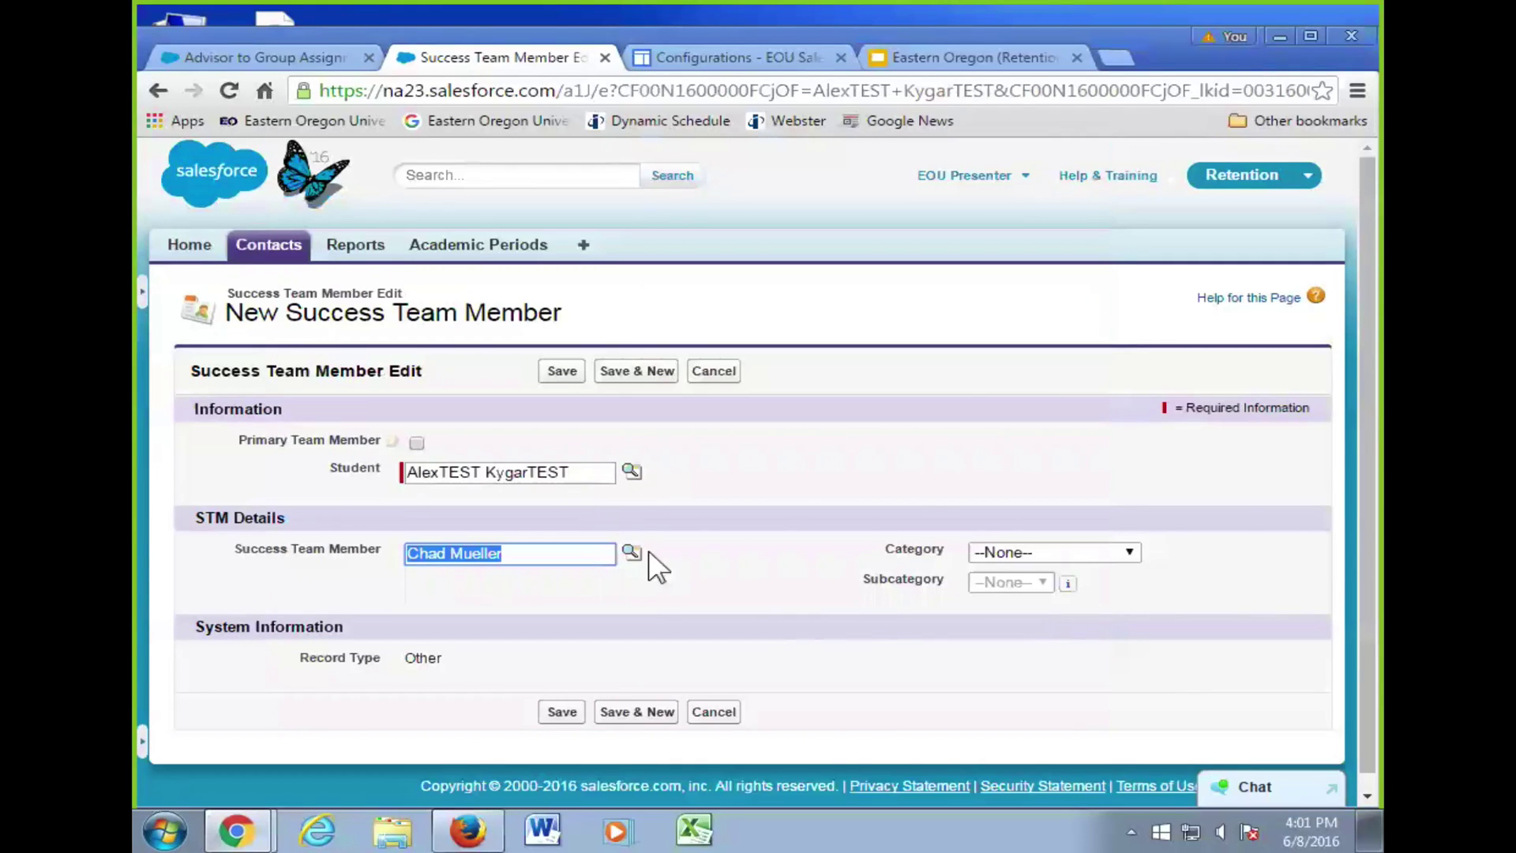
- Leave Category unset, tick Primary Team Member, and try saving the new member
left_click(1078, 552)
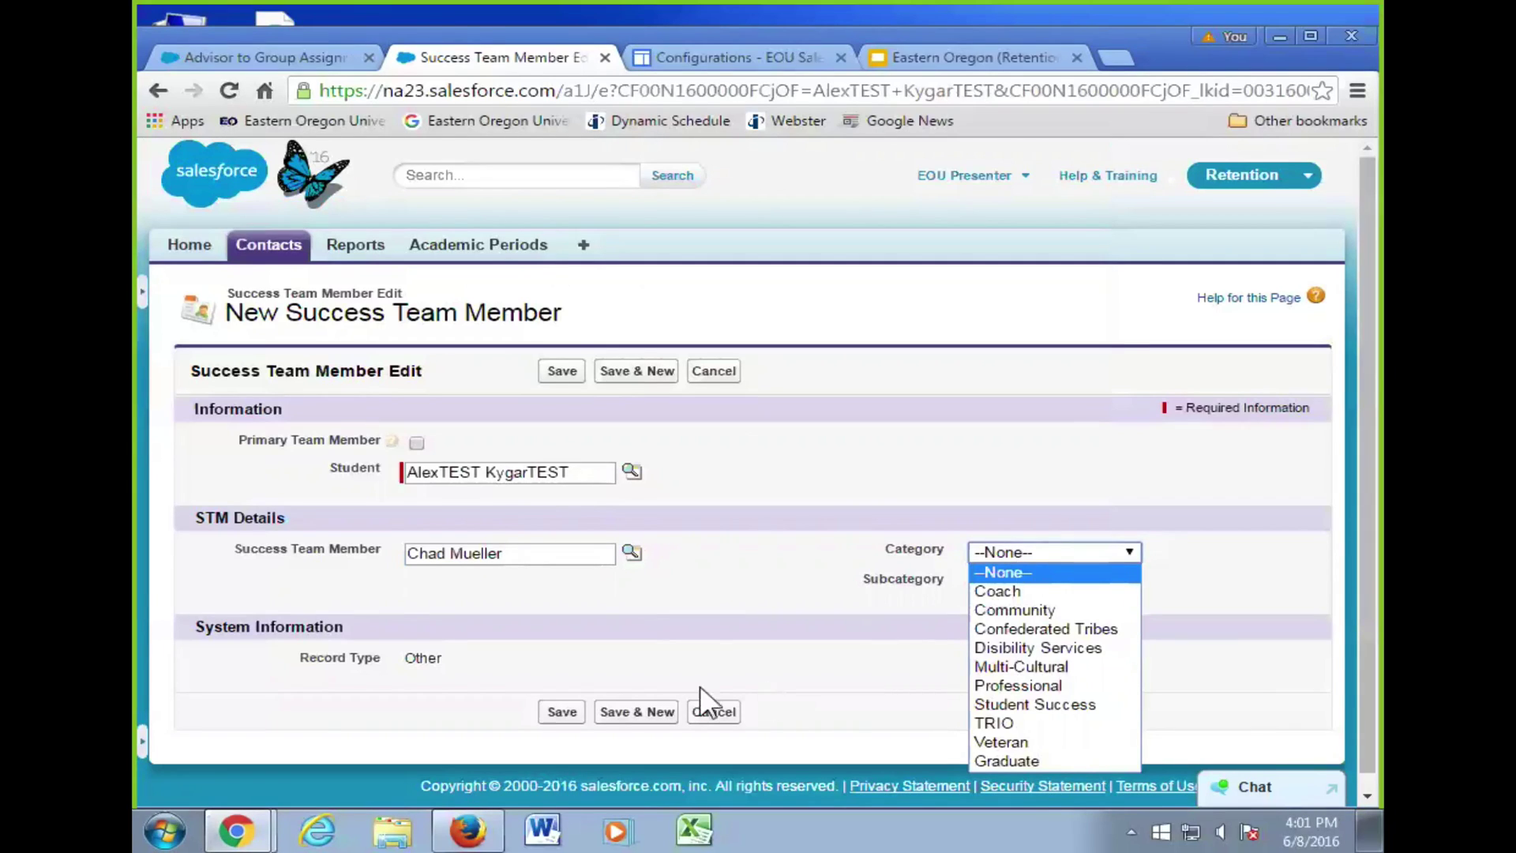
left_click(773, 565)
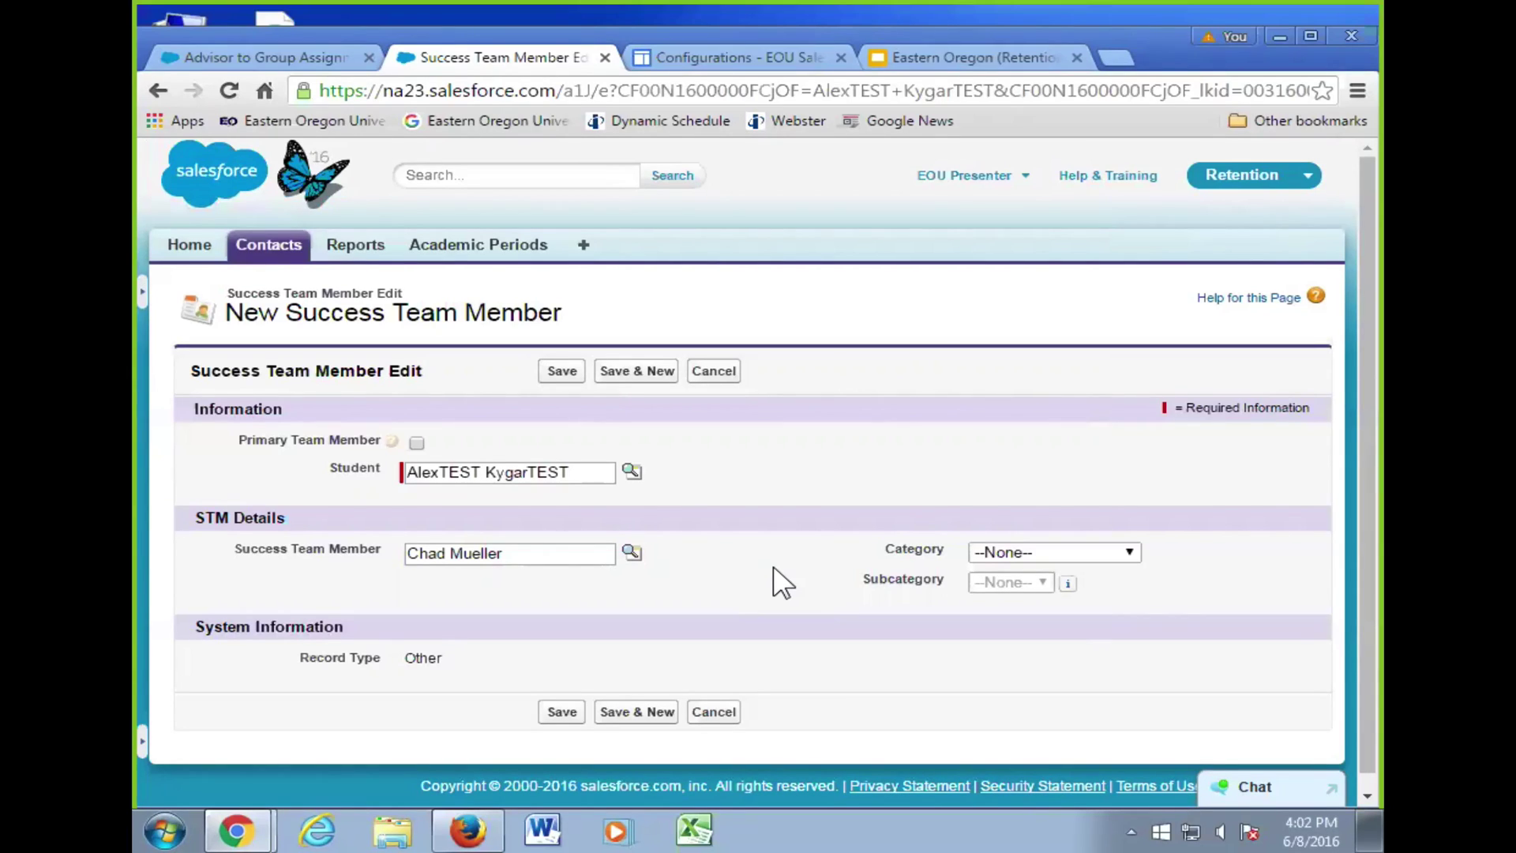
left_click(417, 442)
left_click(563, 371)
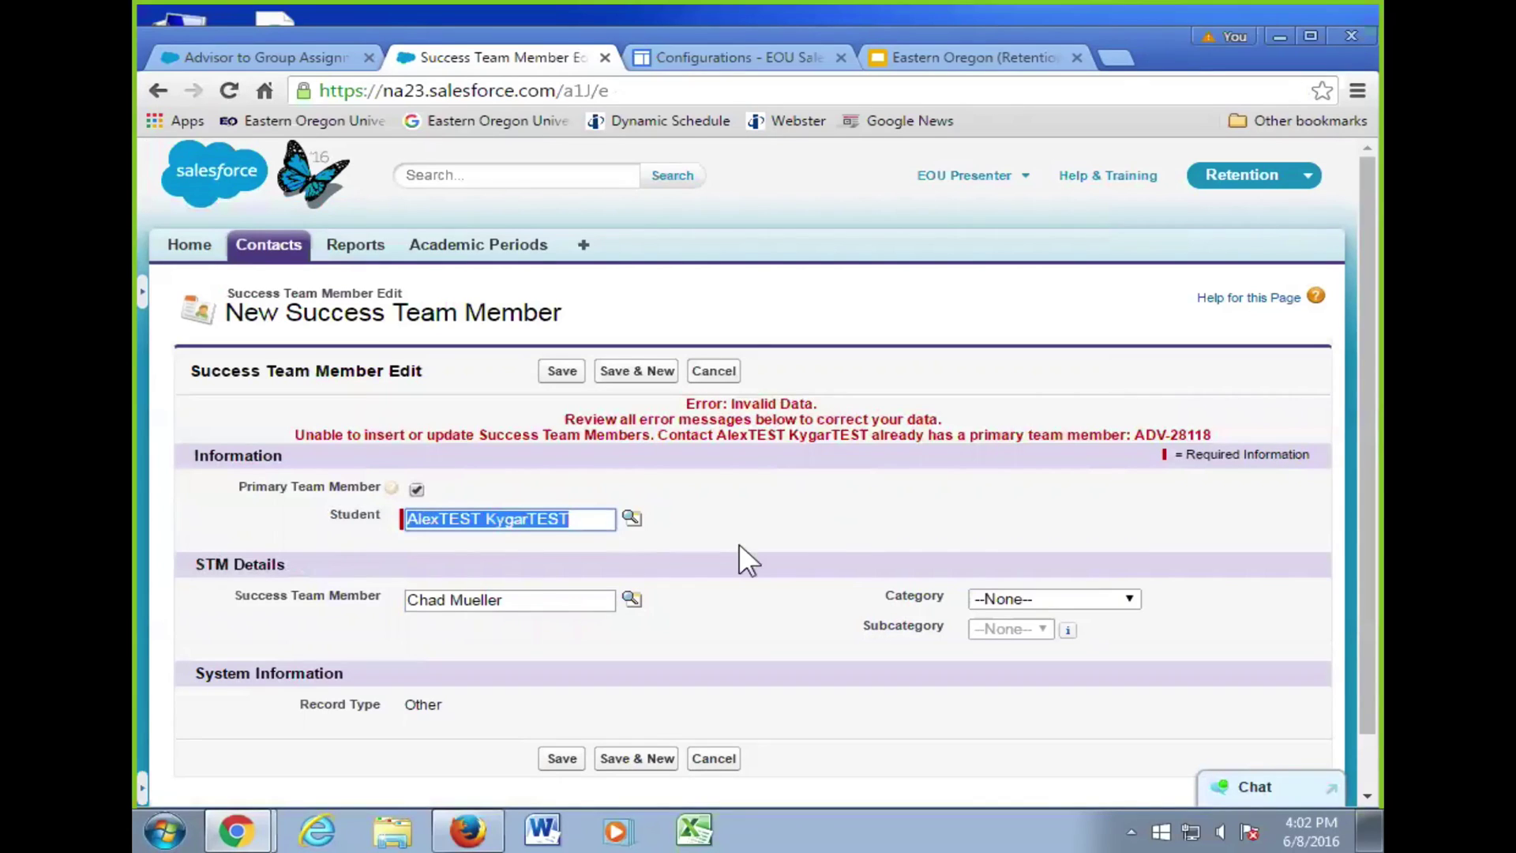
- Uncheck Primary Team Member and save the record as a non-primary member
left_click(416, 489)
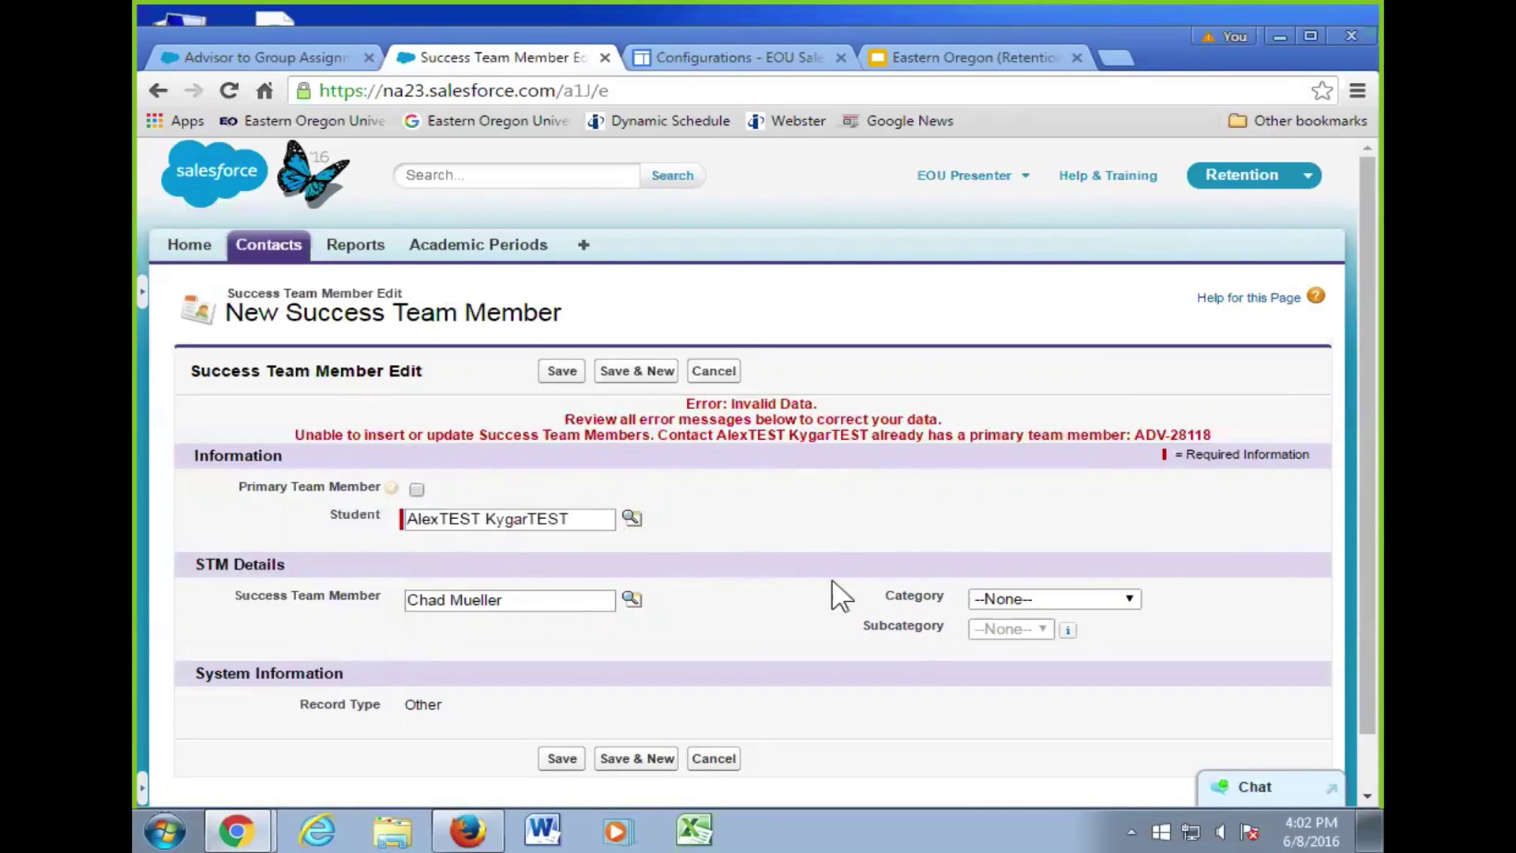
left_click(564, 373)
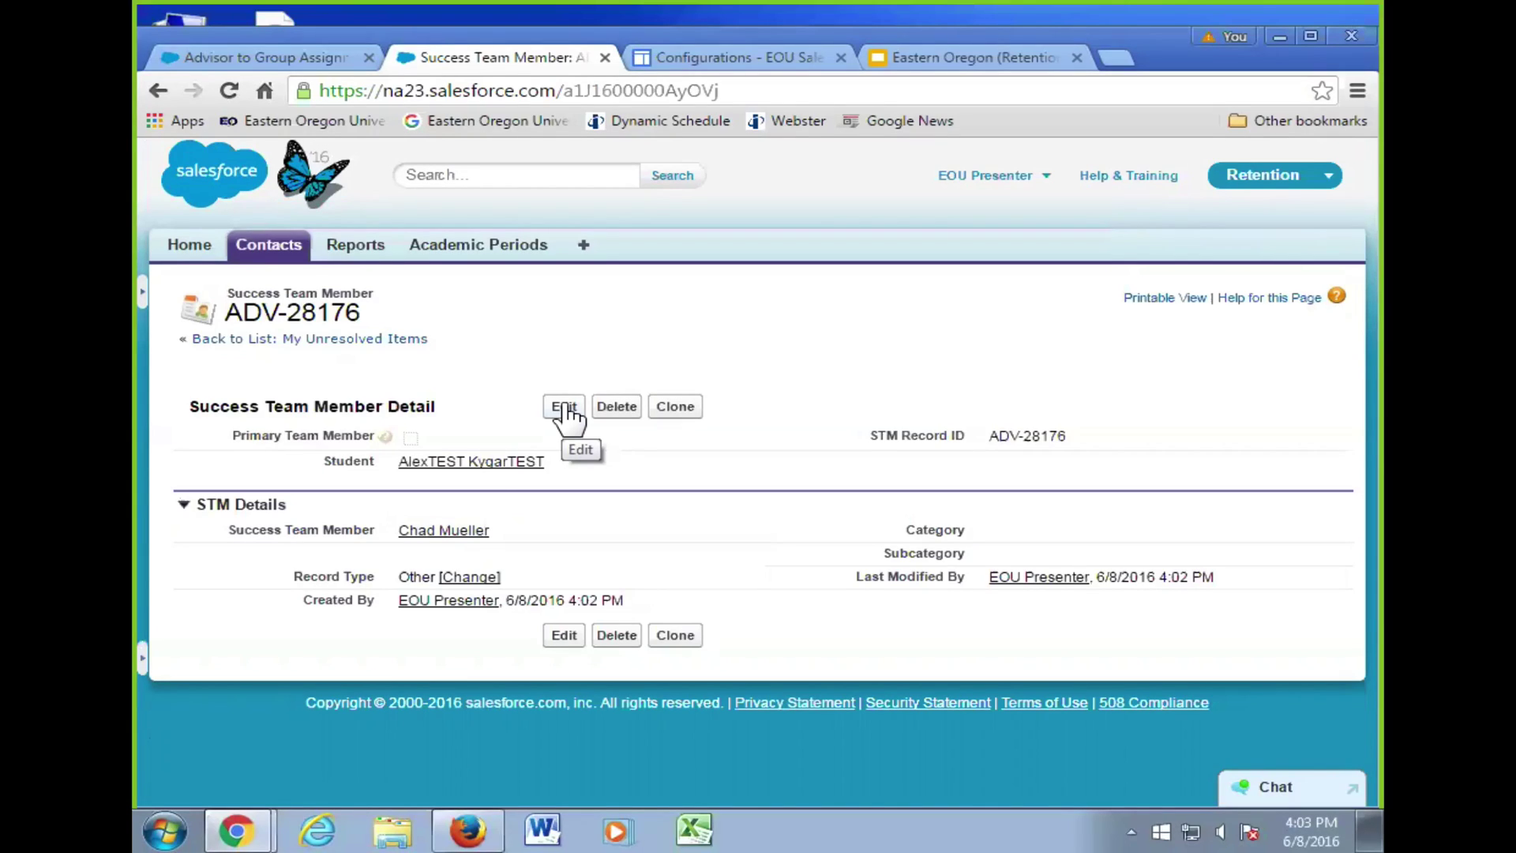
- Open the team member record in edit mode, then leave without saving
left_click(579, 639)
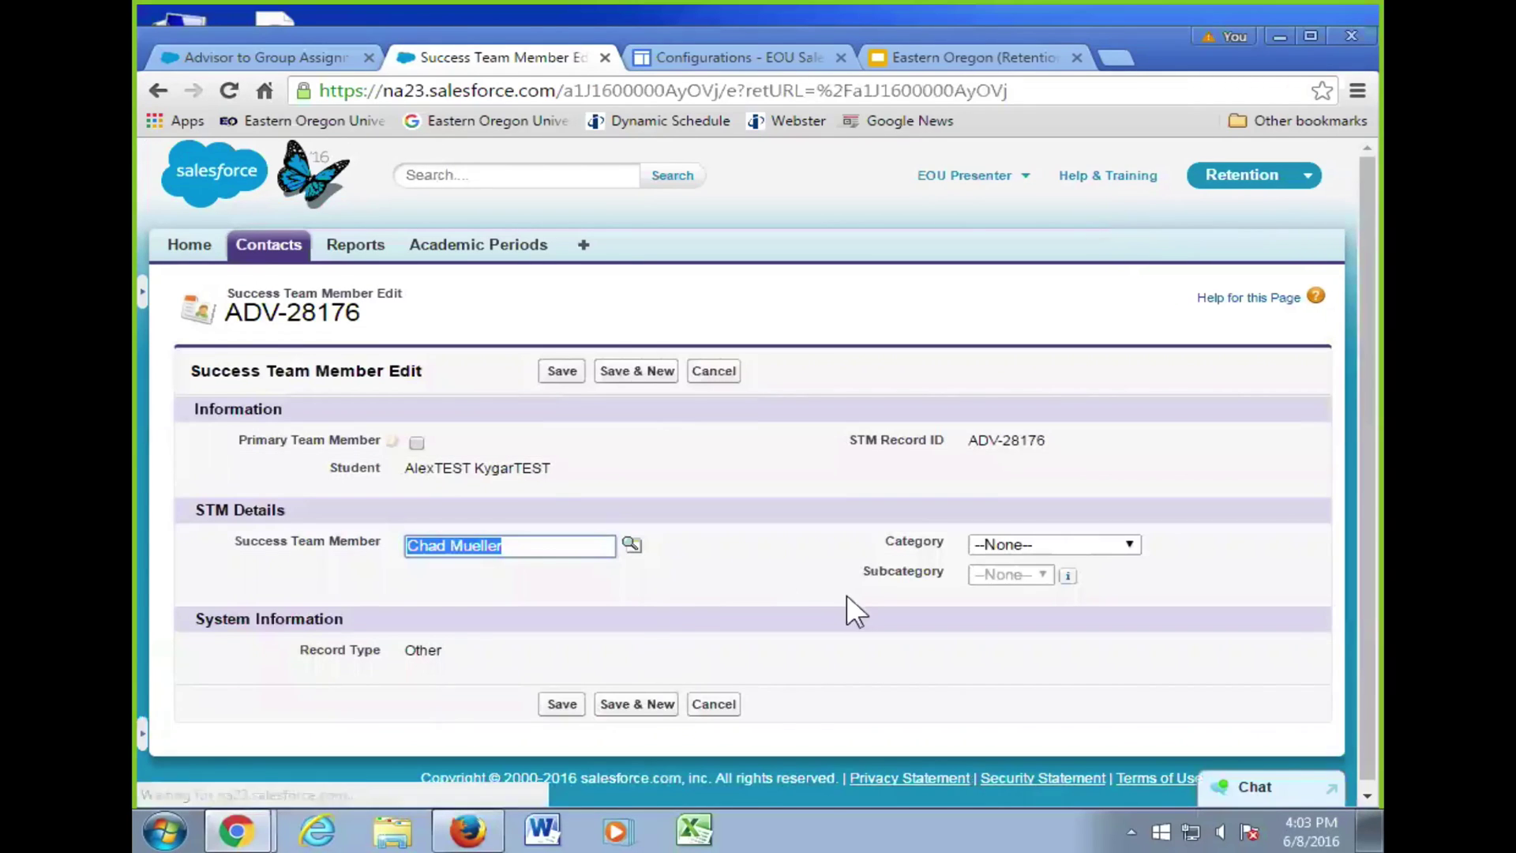
scroll(799, 567, "down", 1)
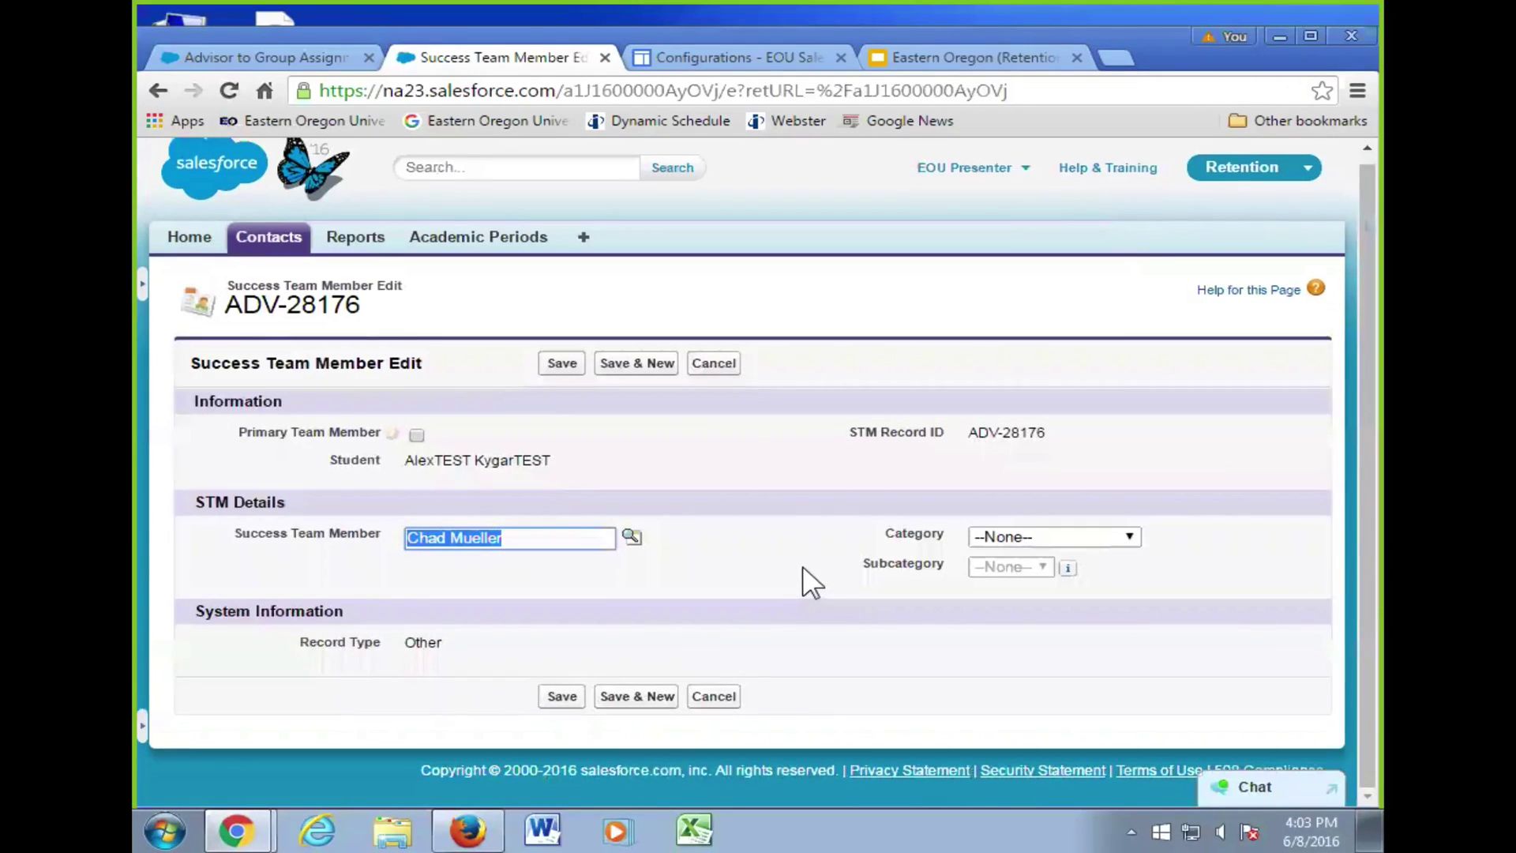
left_click(710, 696)
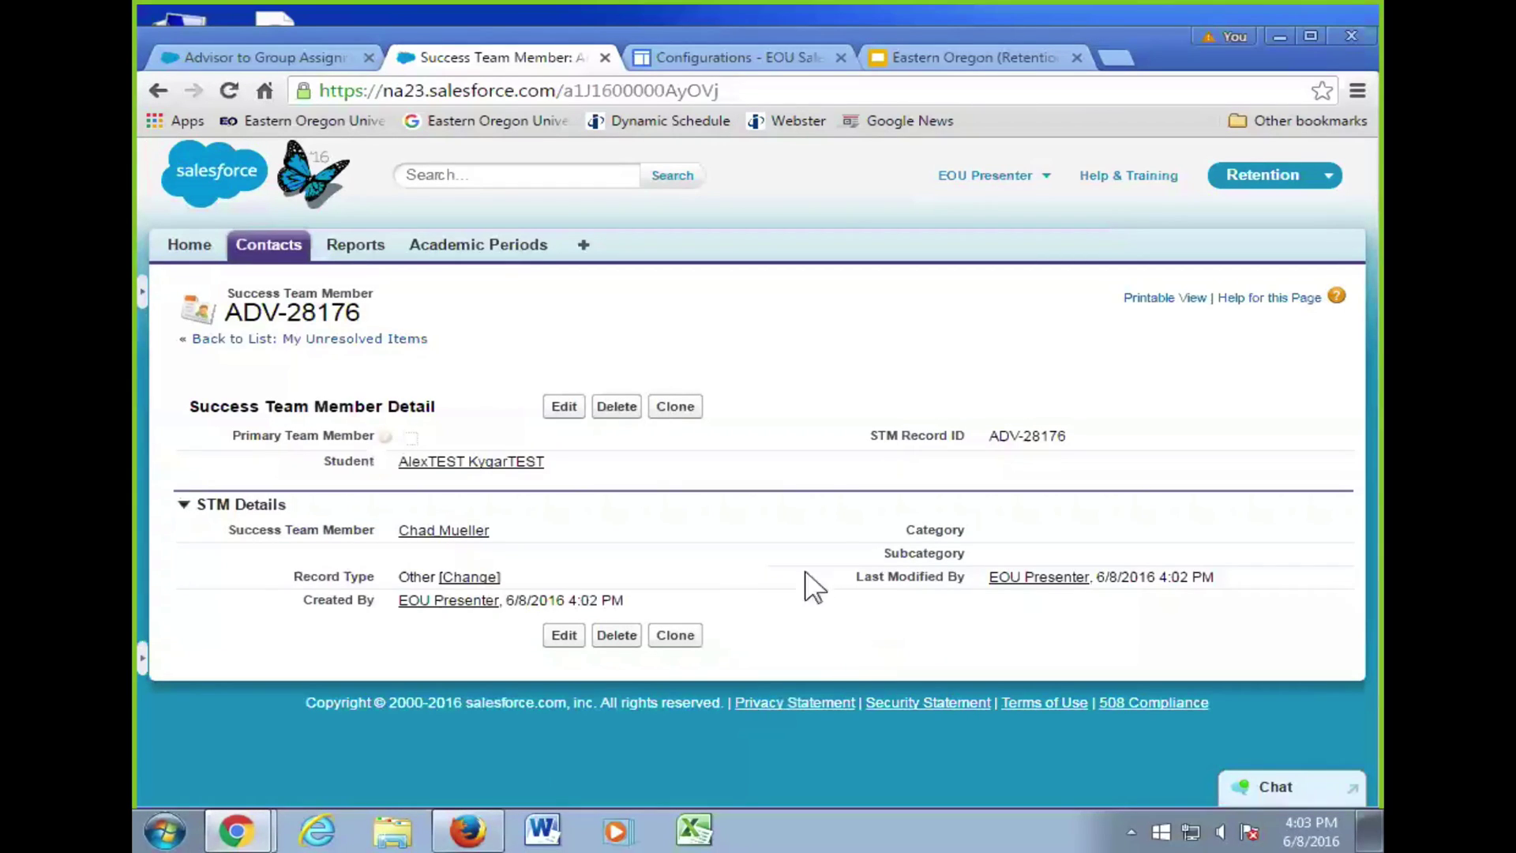
- Change the record type of ADV-28176 to Faculty and save it
left_click(491, 578)
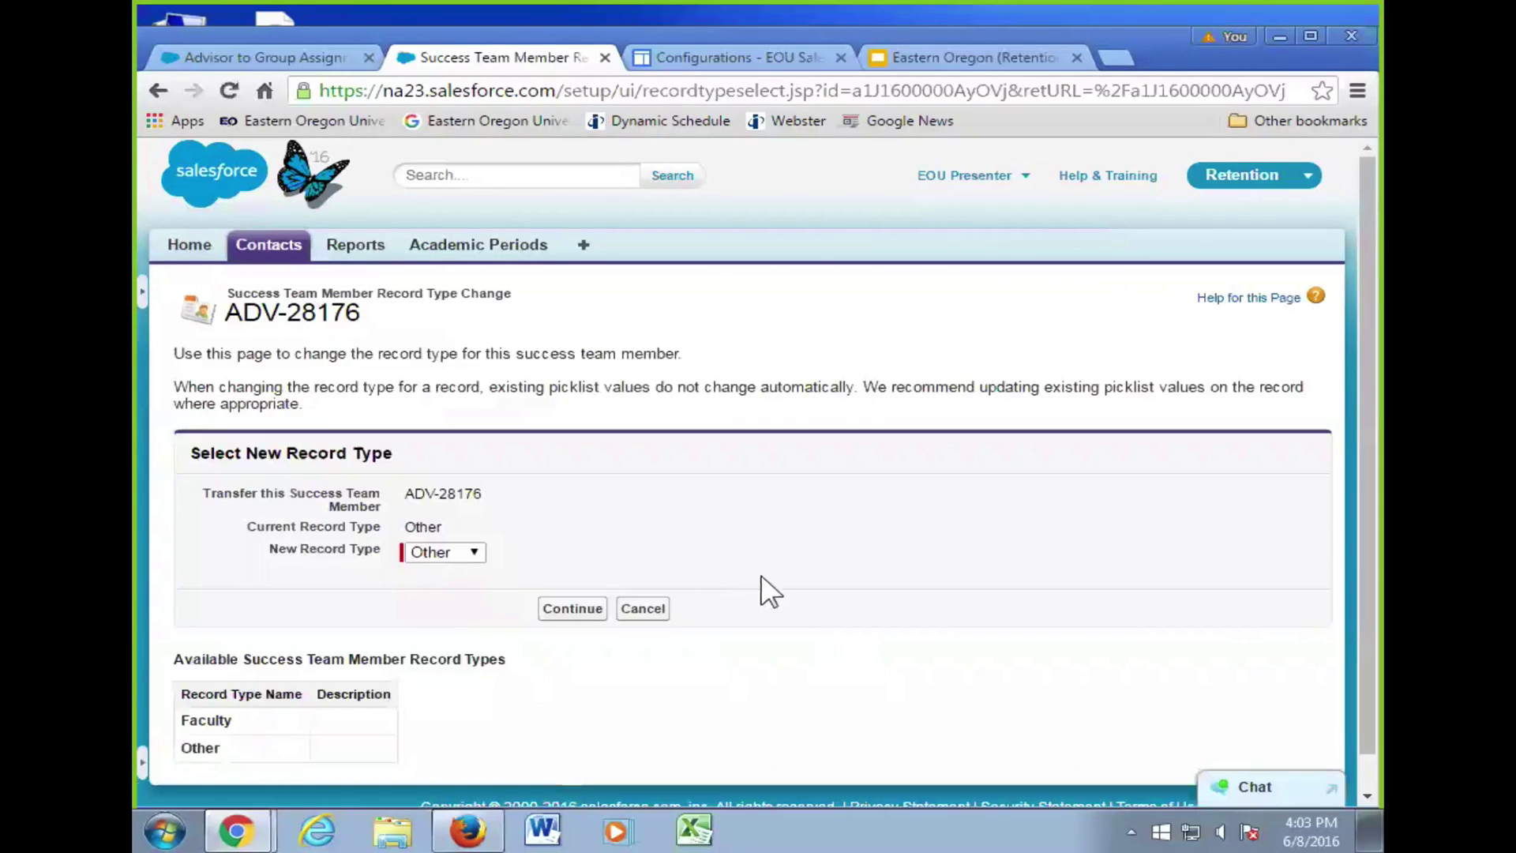
left_click(466, 555)
left_click(454, 572)
left_click(571, 609)
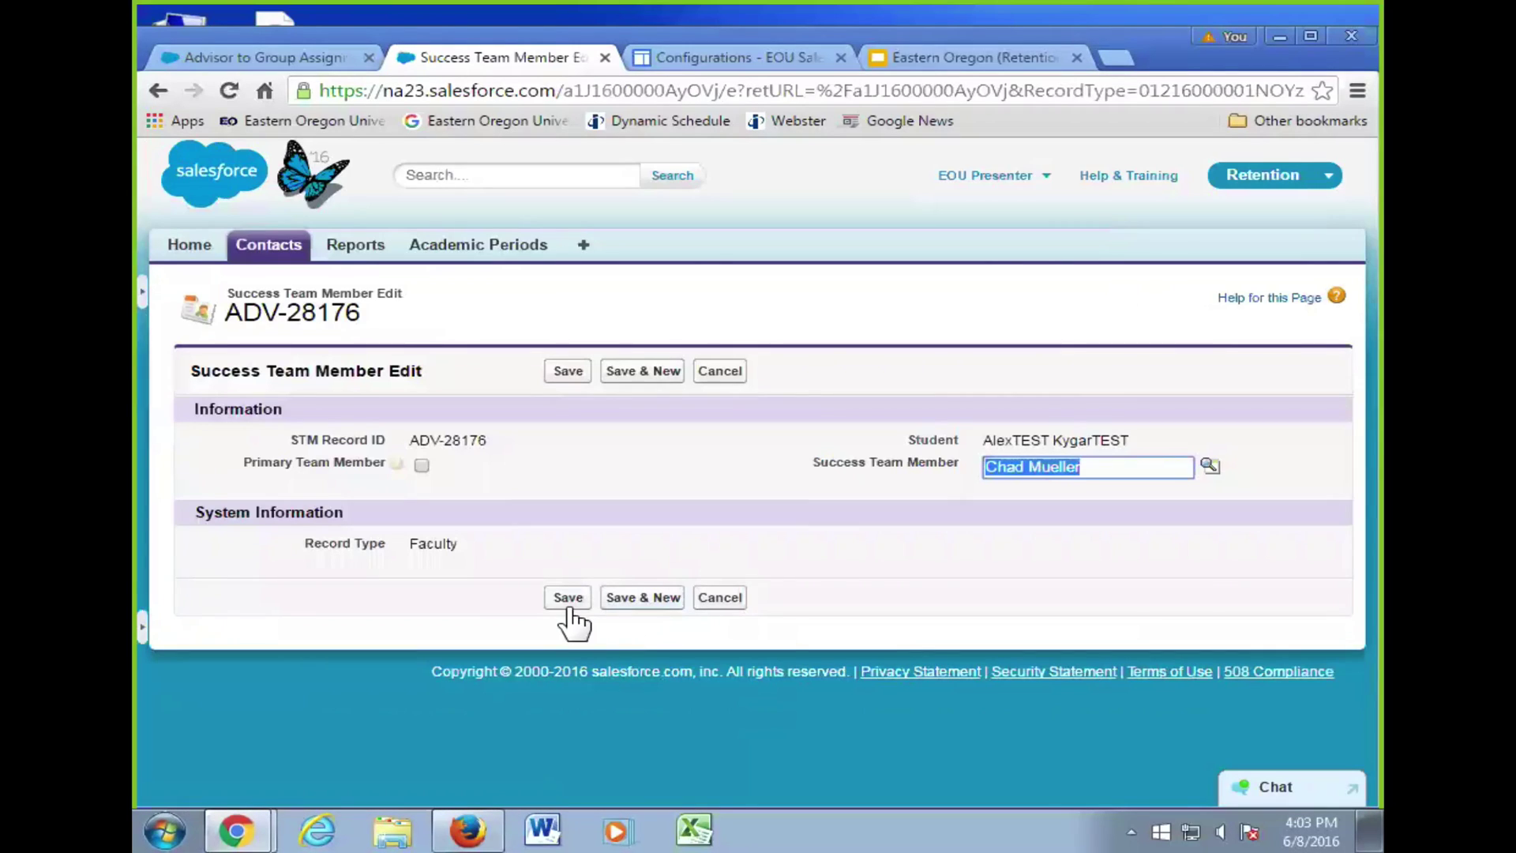
left_click(567, 600)
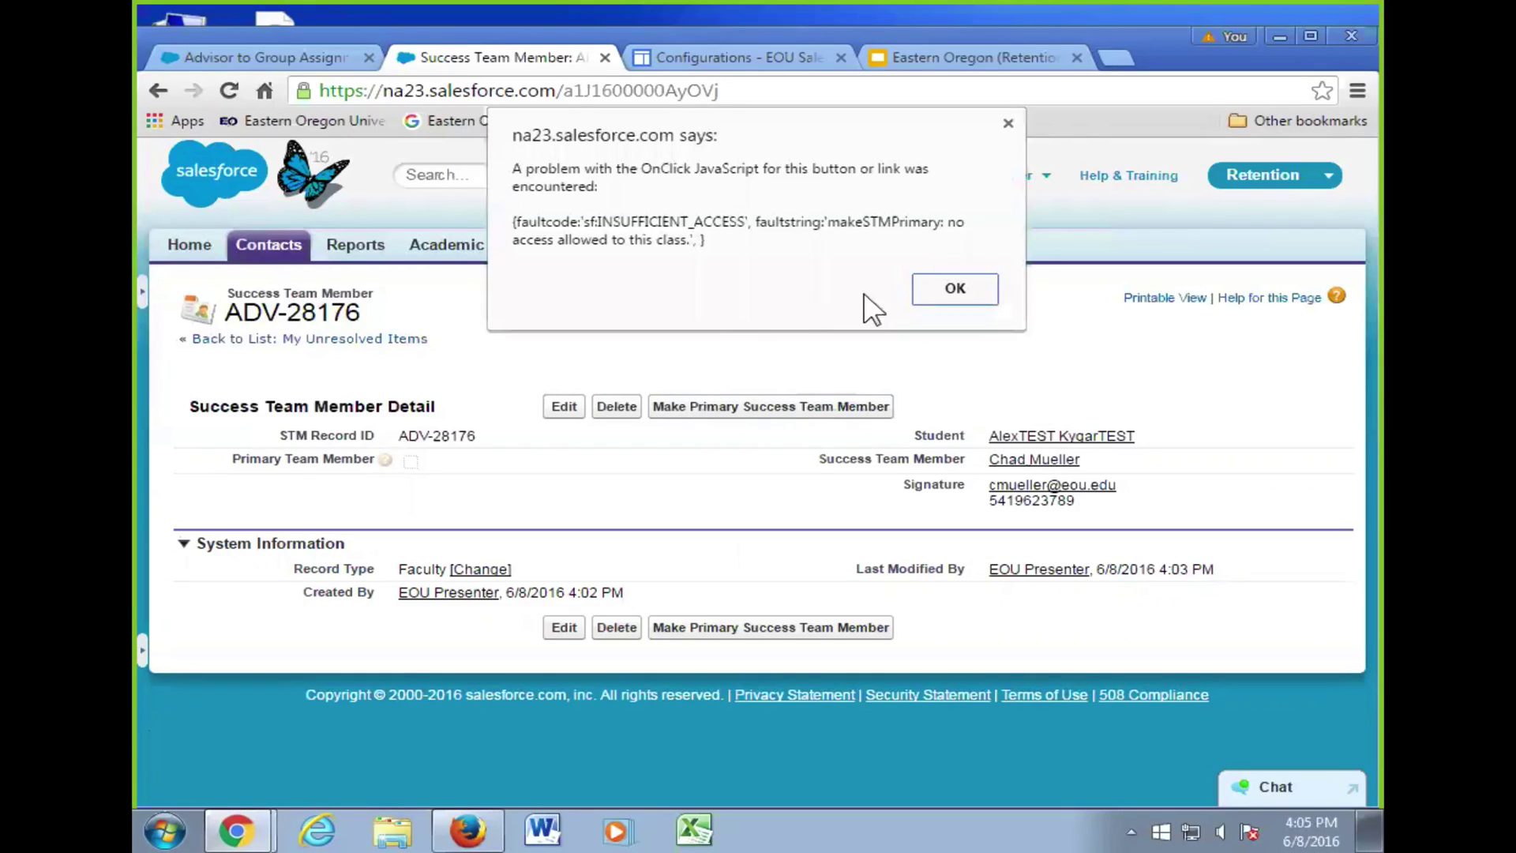
- Retry making the Faculty member primary, dismiss the access error, and return to Contacts home
left_click(953, 289)
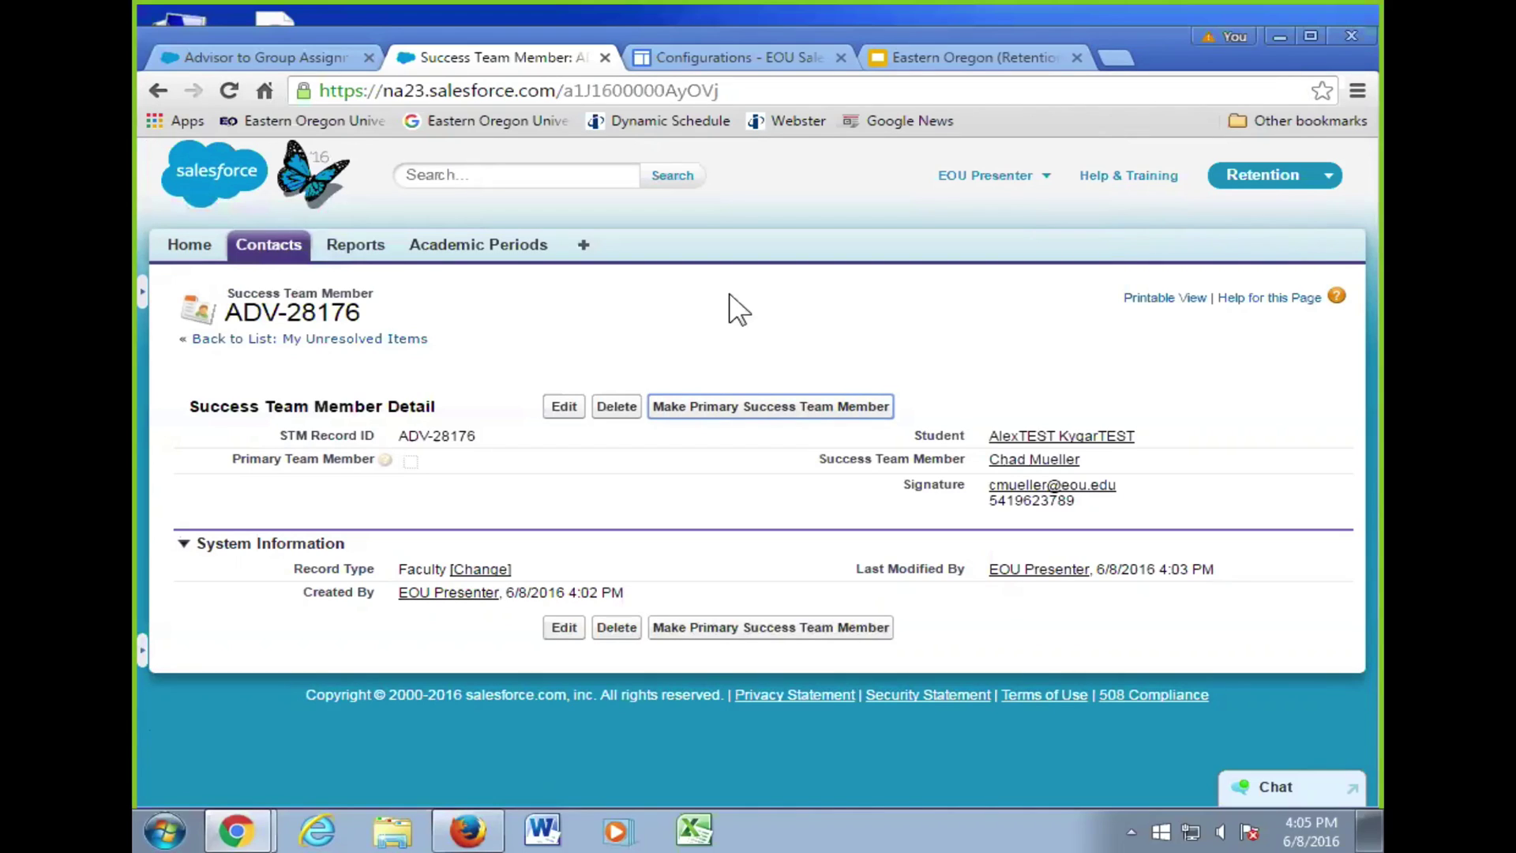
left_click(851, 407)
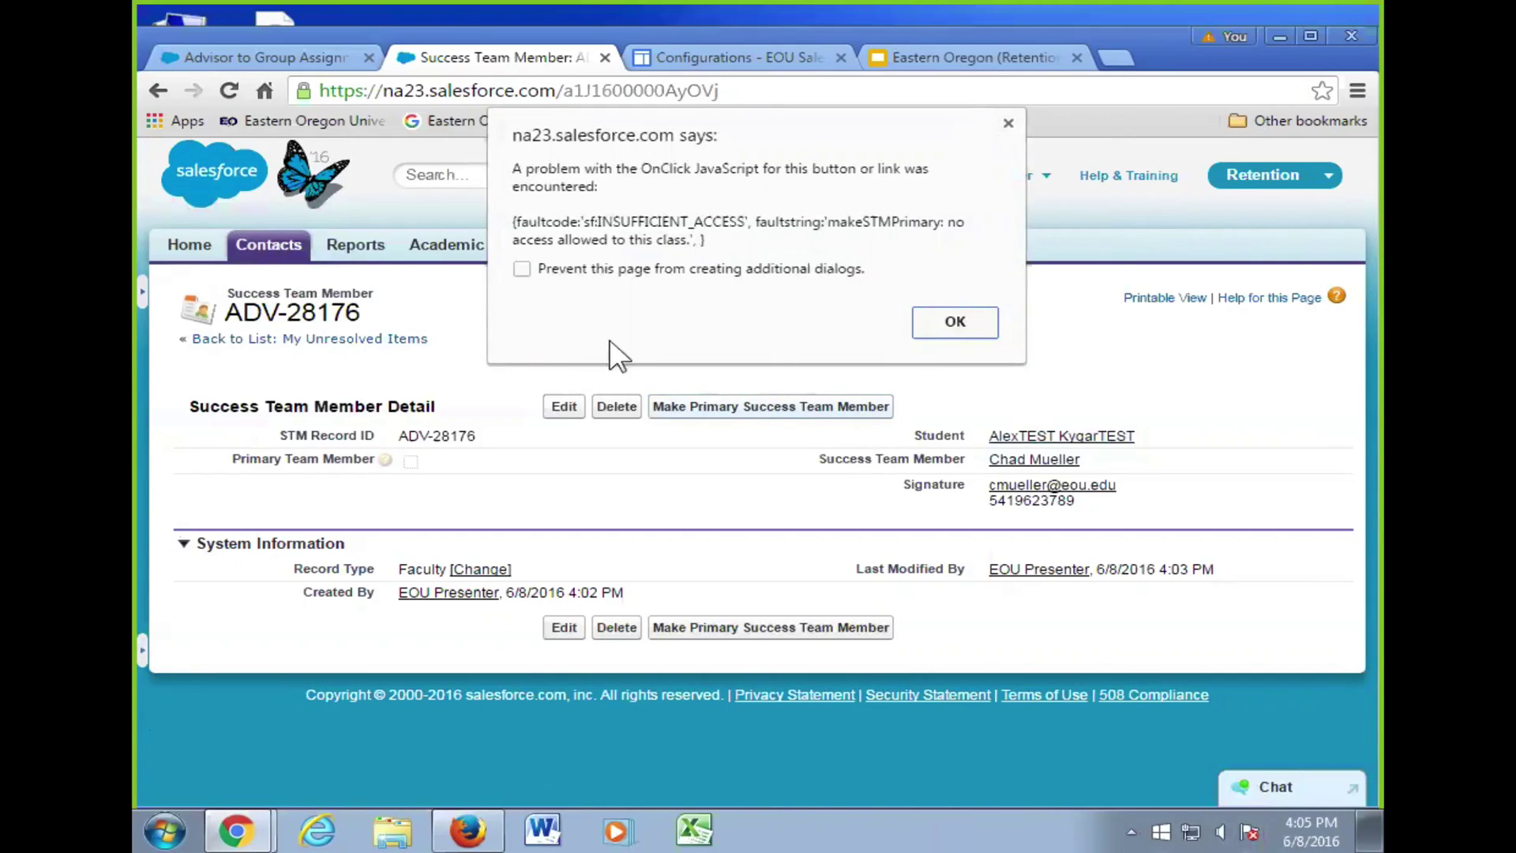
left_click(954, 320)
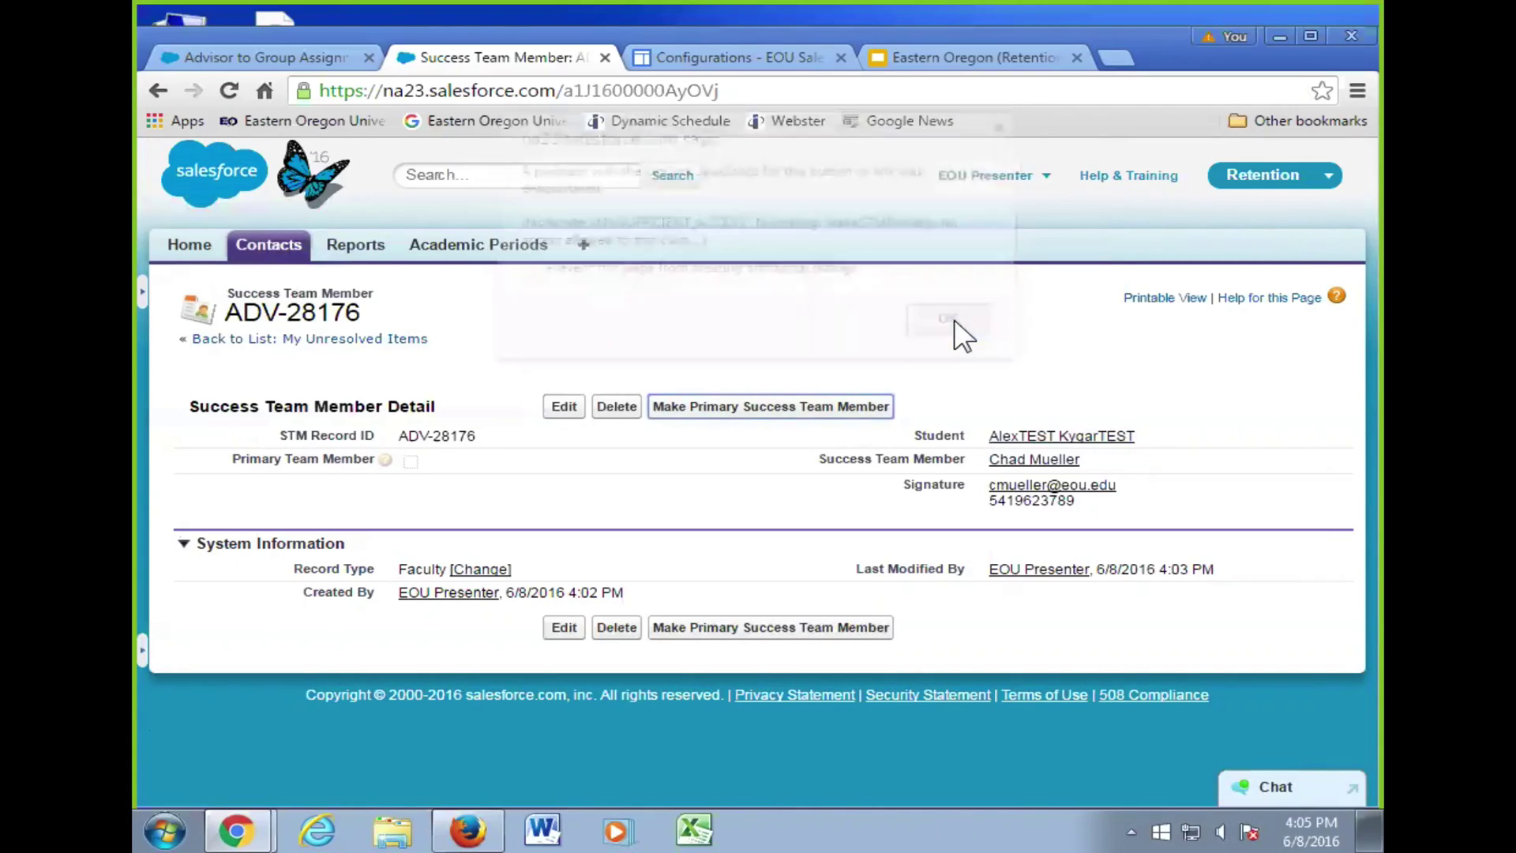
left_click(267, 251)
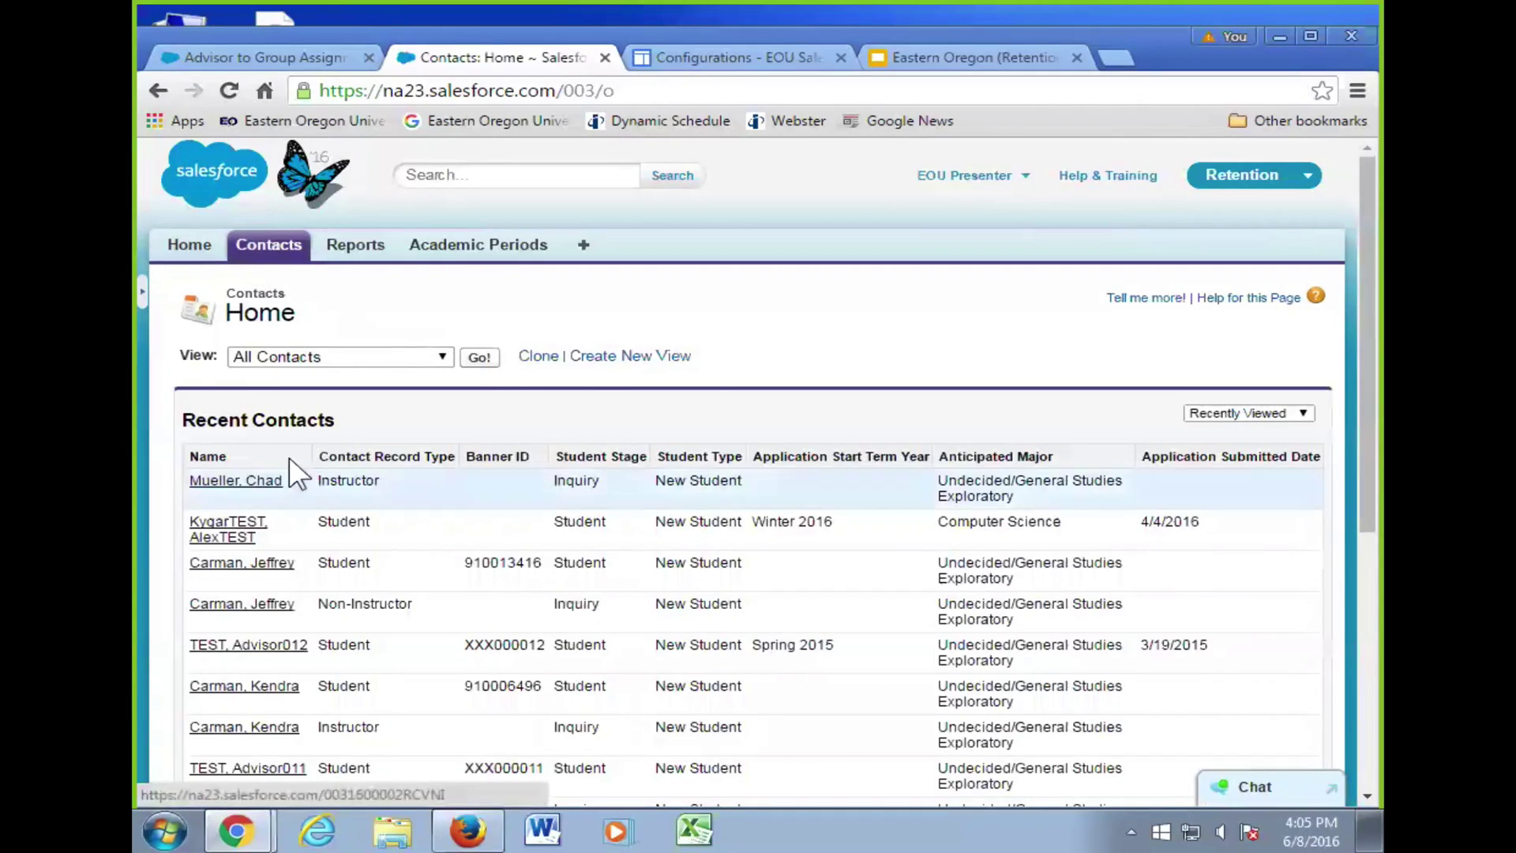
- Open the test student's contact record and review its Territory Assignment section
left_click(241, 529)
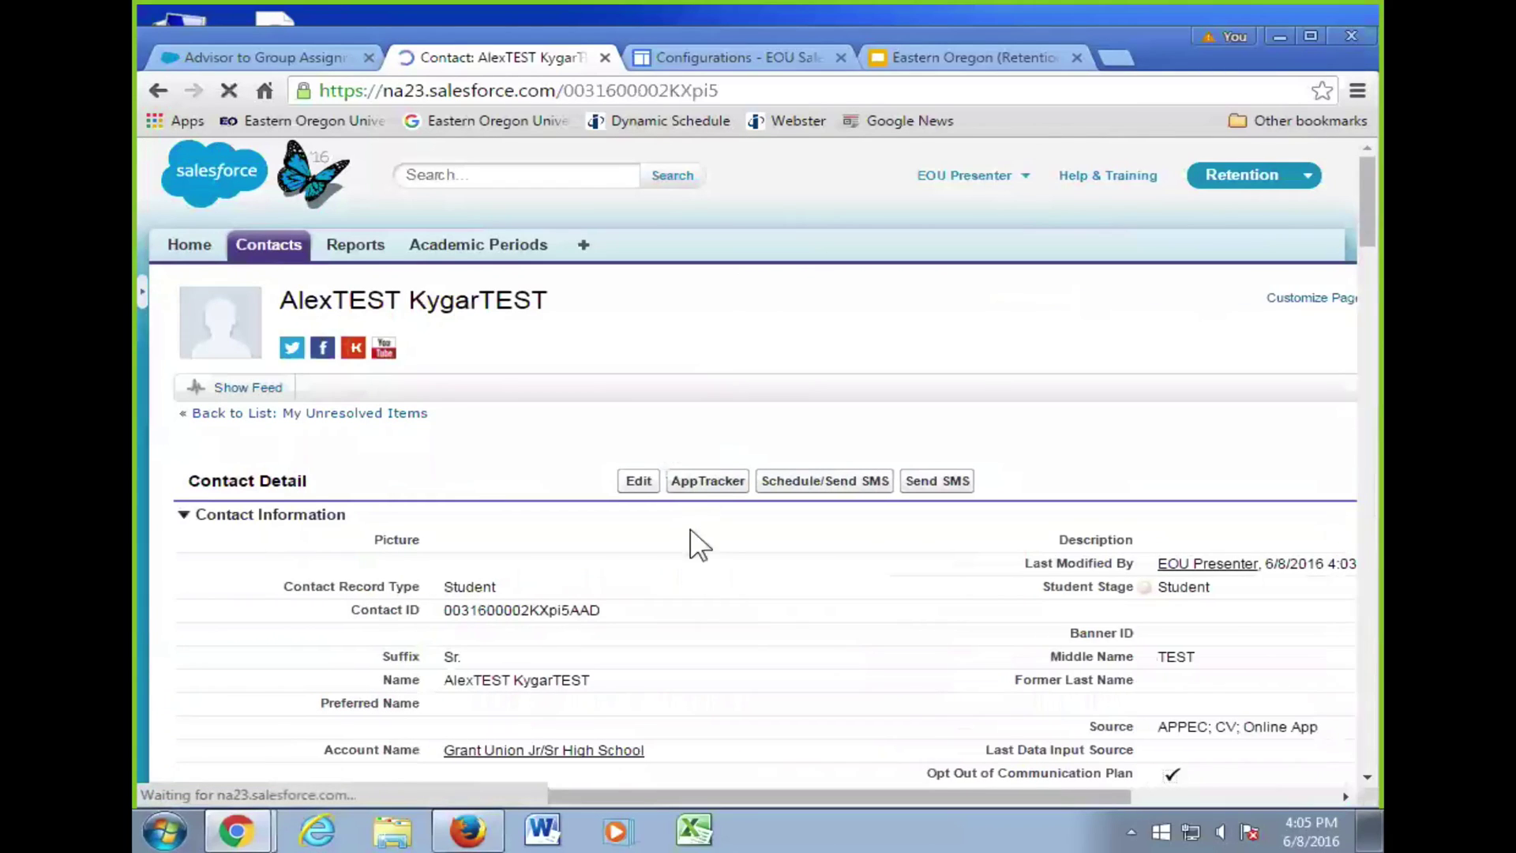
scroll(745, 484, "down", 3)
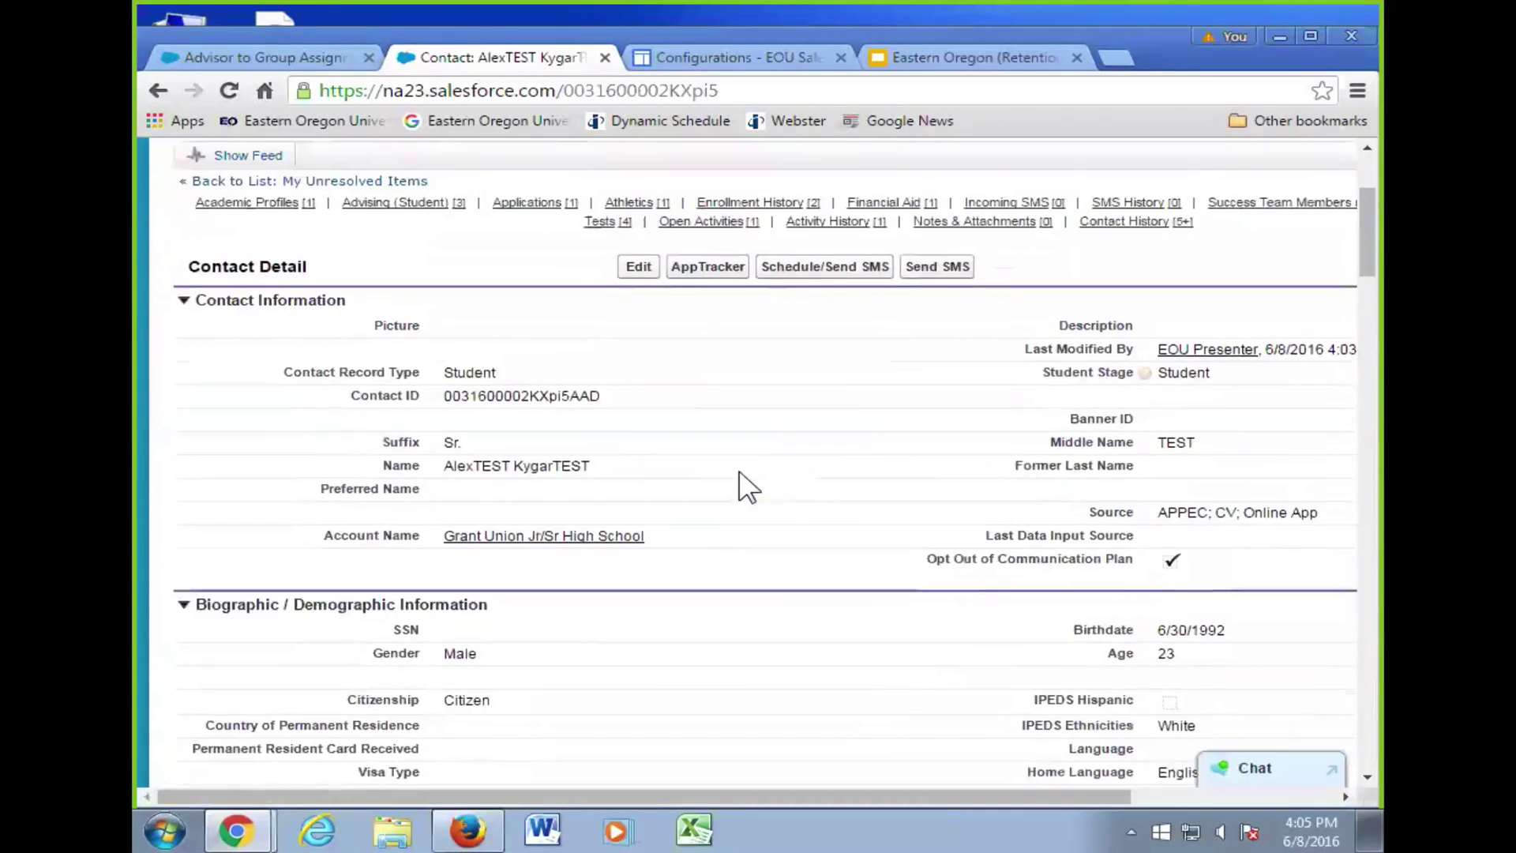
scroll(803, 474, "down", 1)
scroll(803, 474, "down", 12)
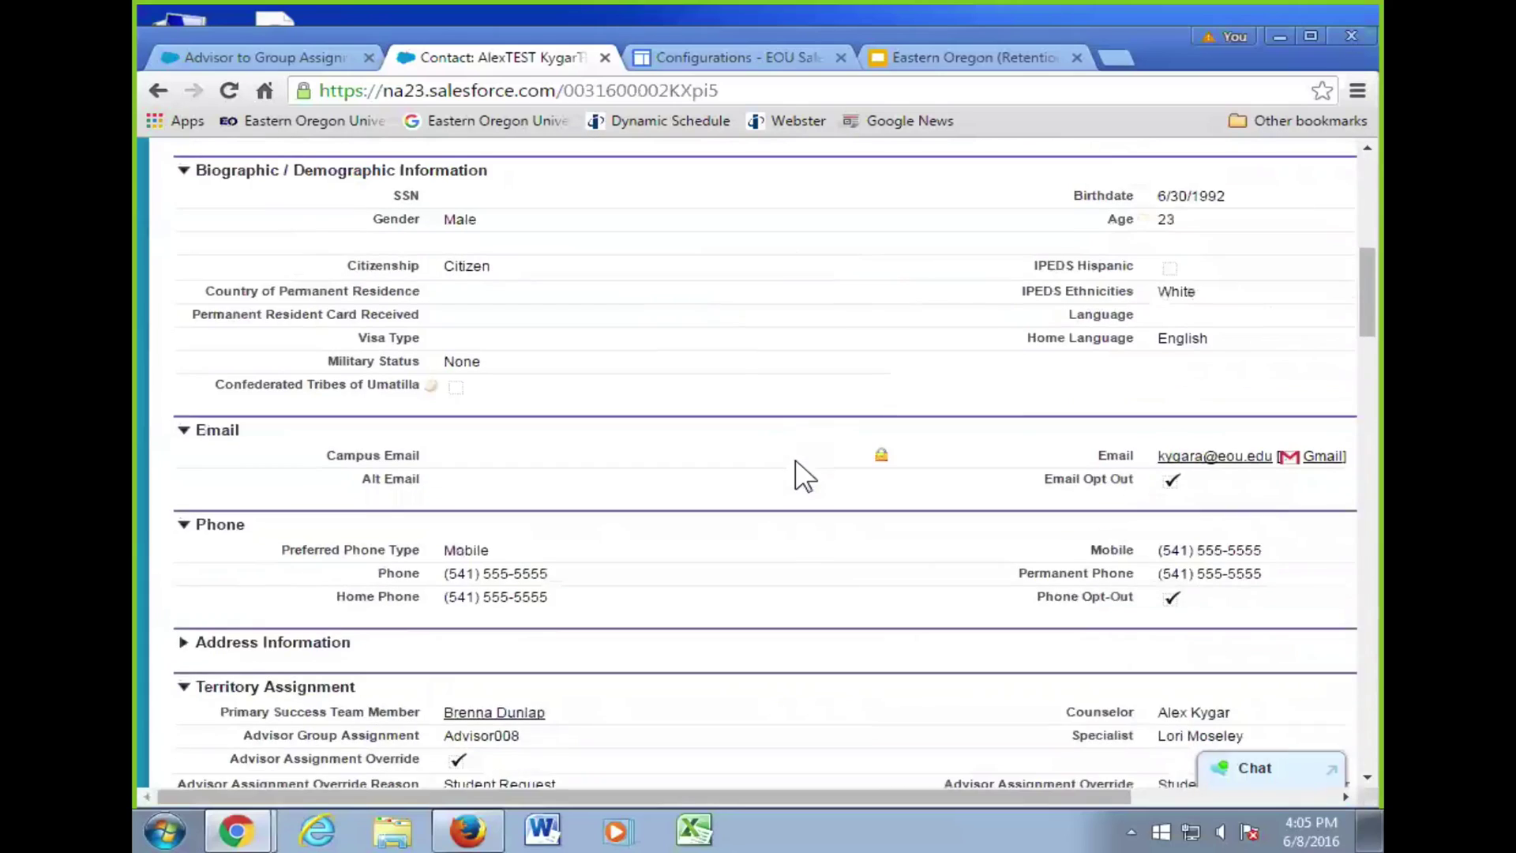
scroll(796, 465, "down", 2)
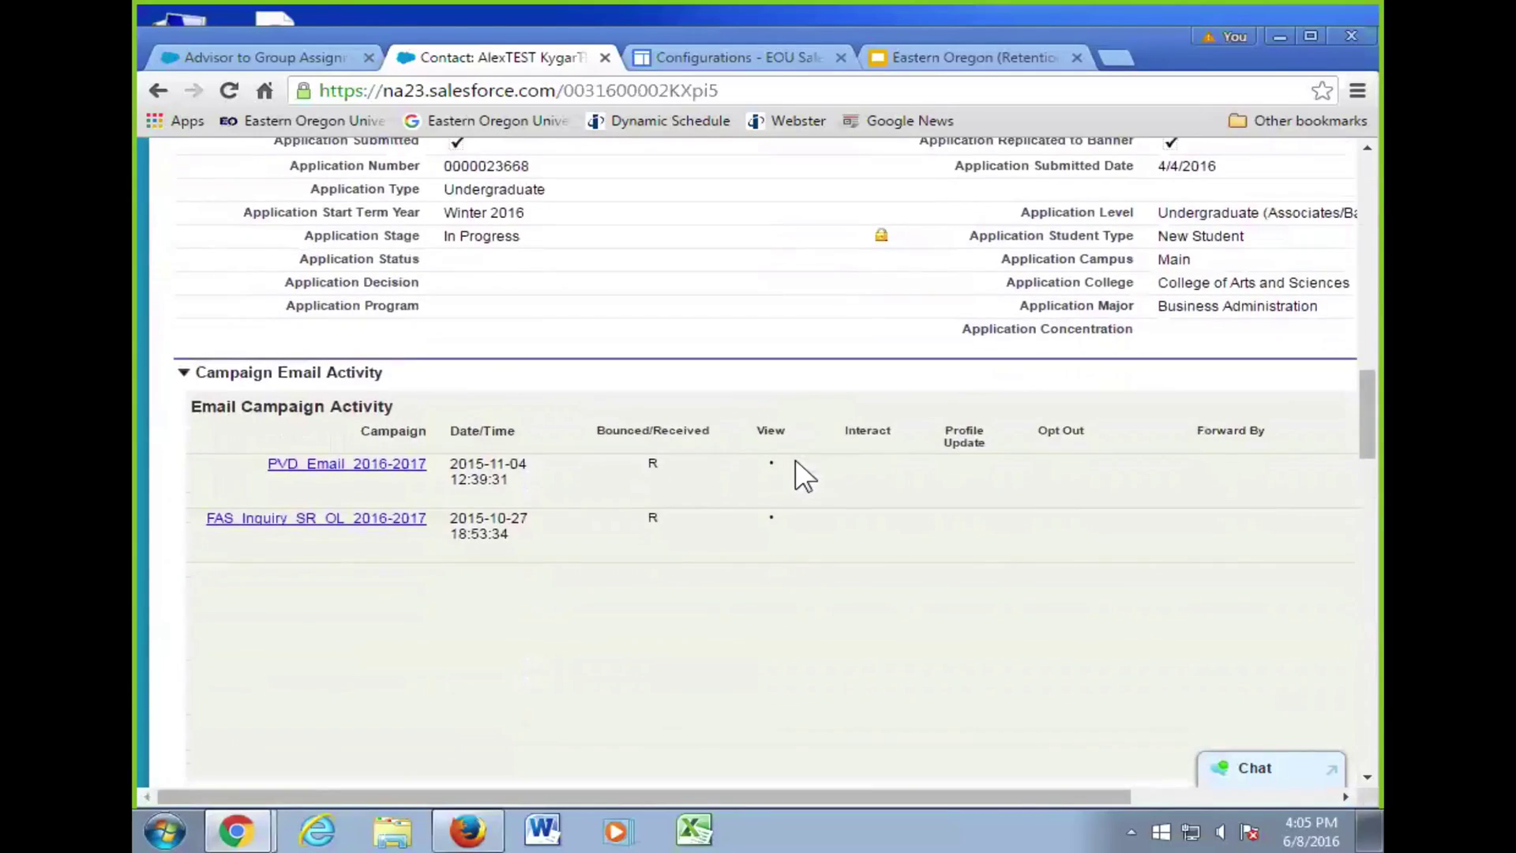
scroll(796, 472, "up", 5)
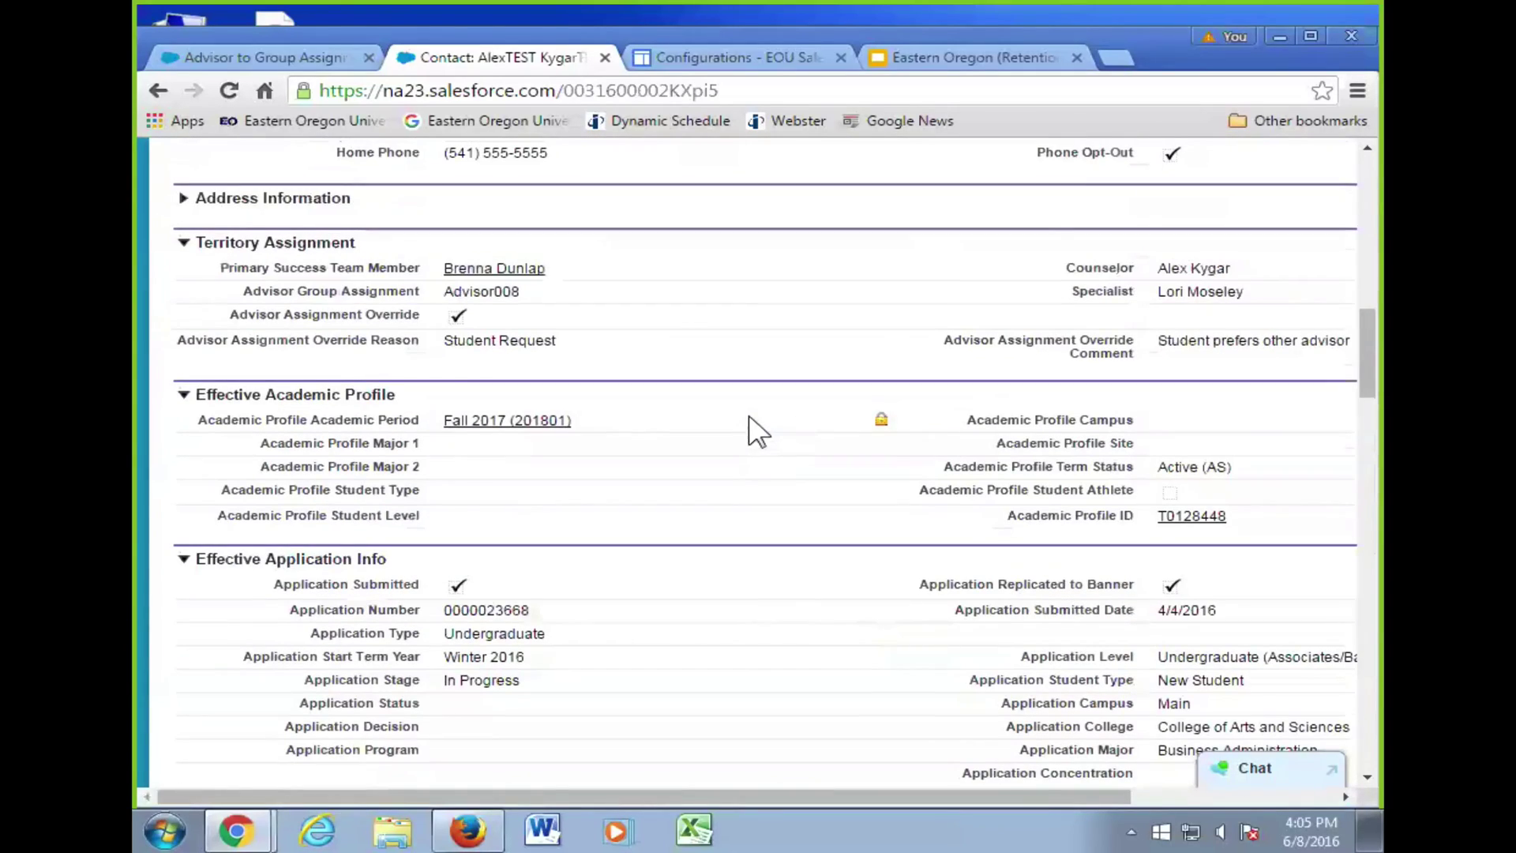
scroll(758, 431, "down", 1)
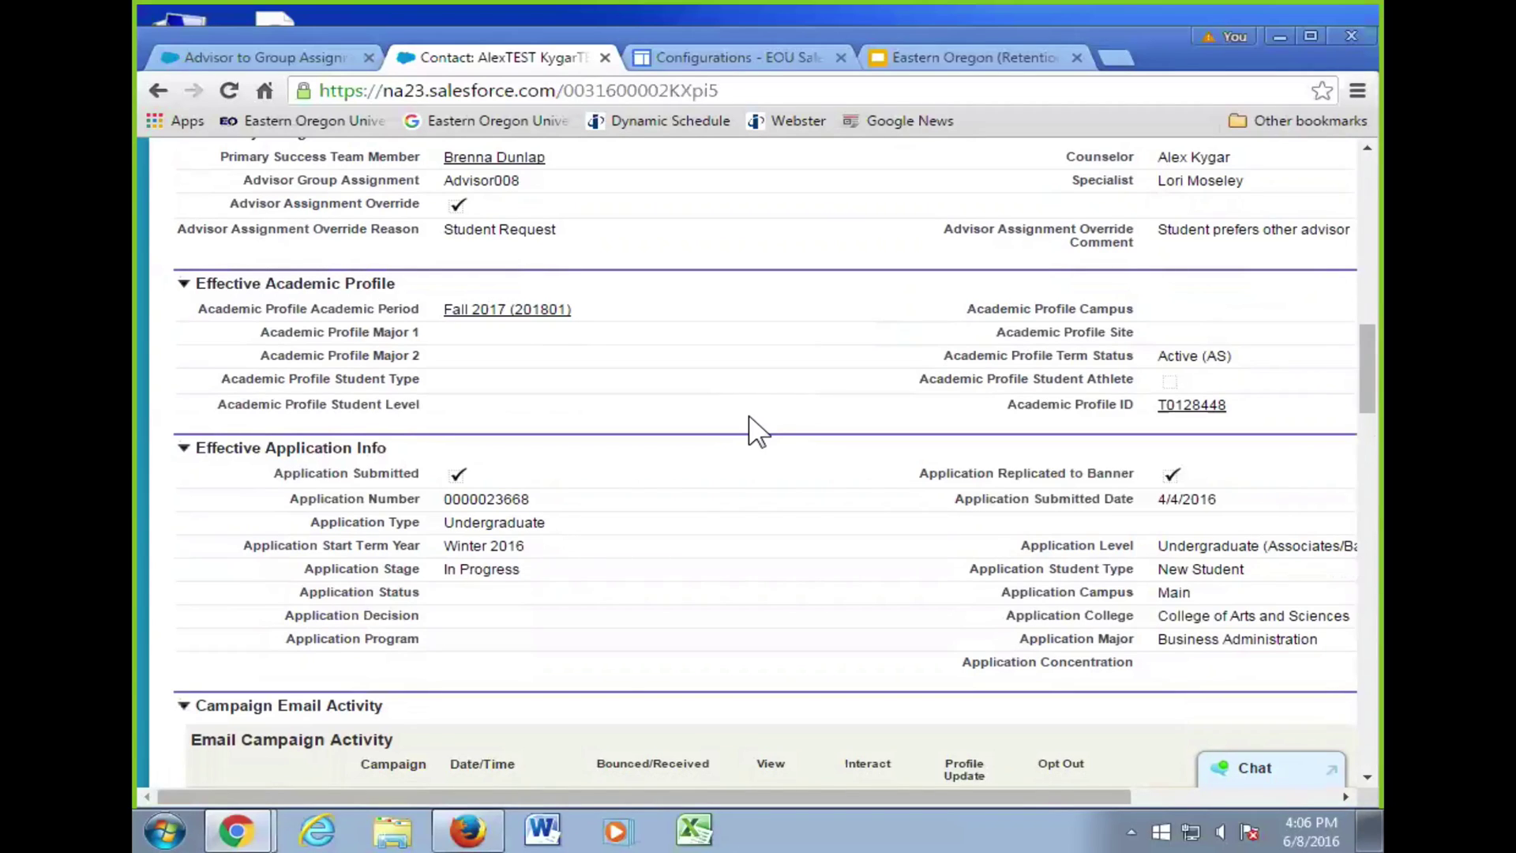
scroll(752, 430, "up", 10)
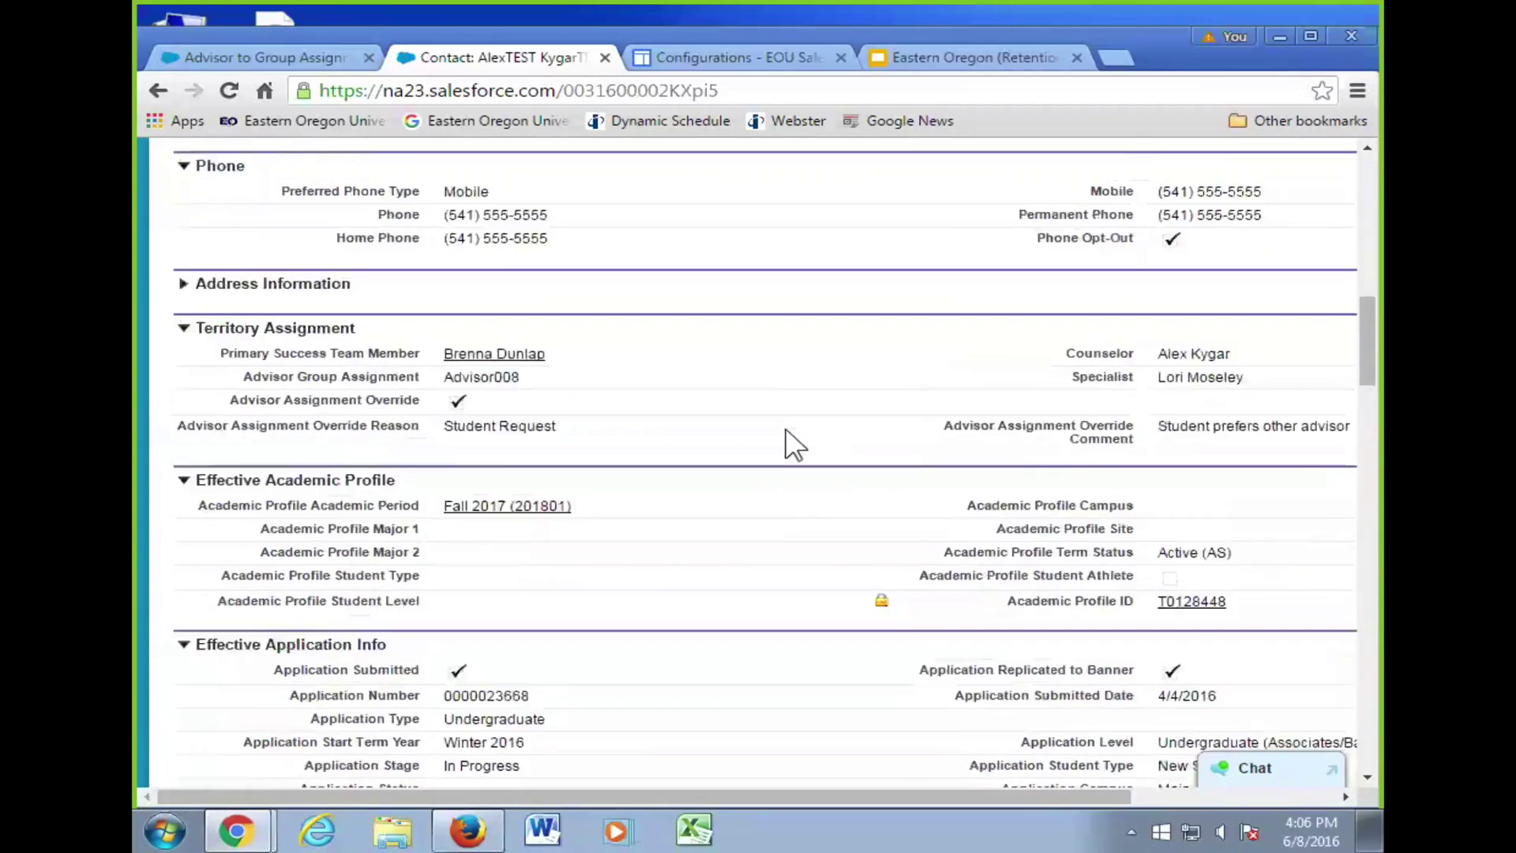
mouse_move(1289, 439)
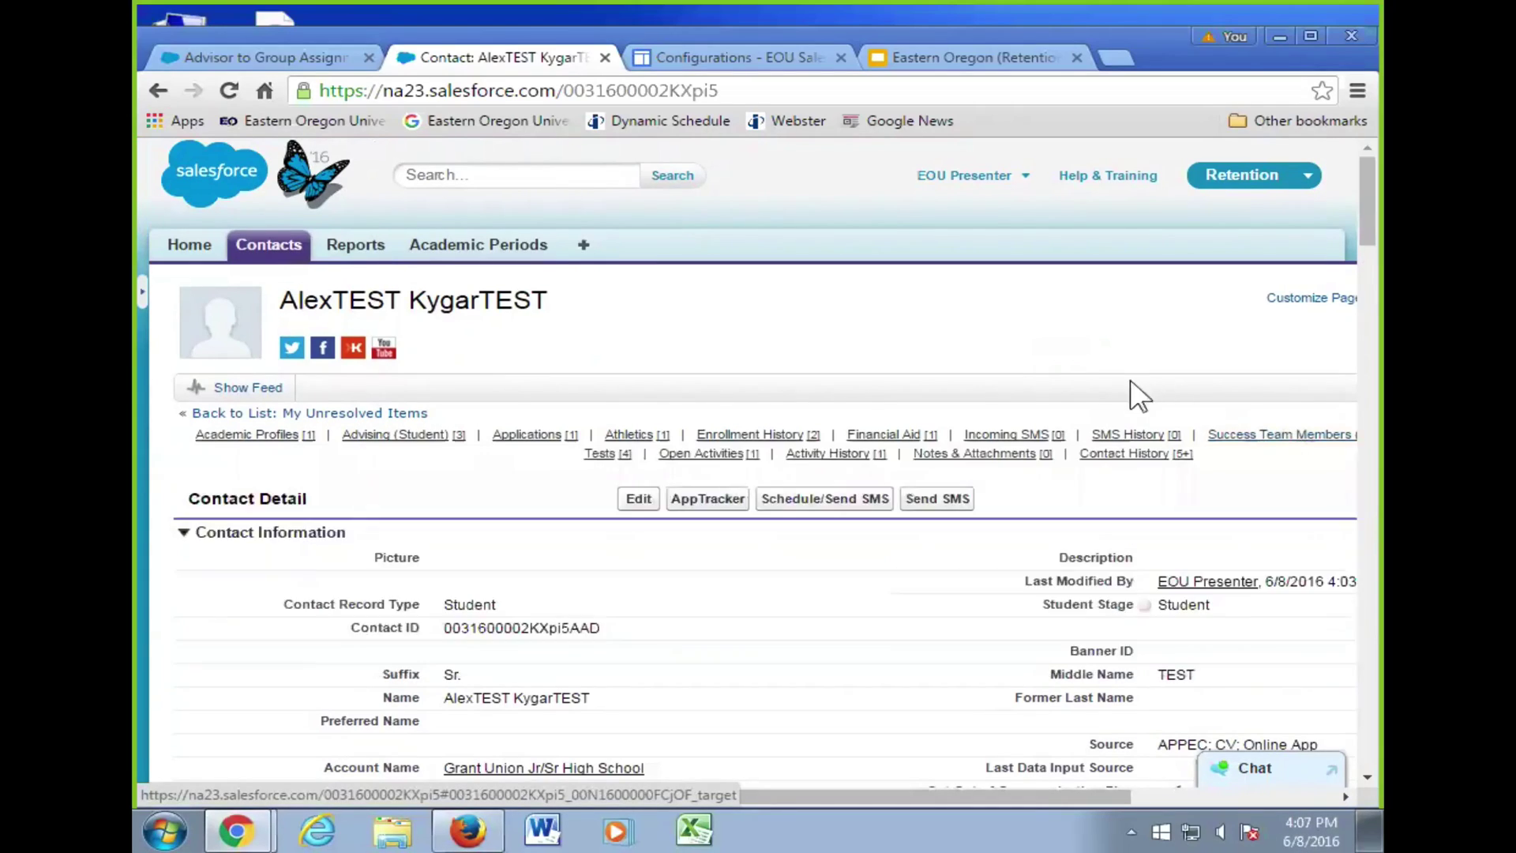
- Start a new Success Team Member of record type Faculty for the student
mouse_move(1271, 454)
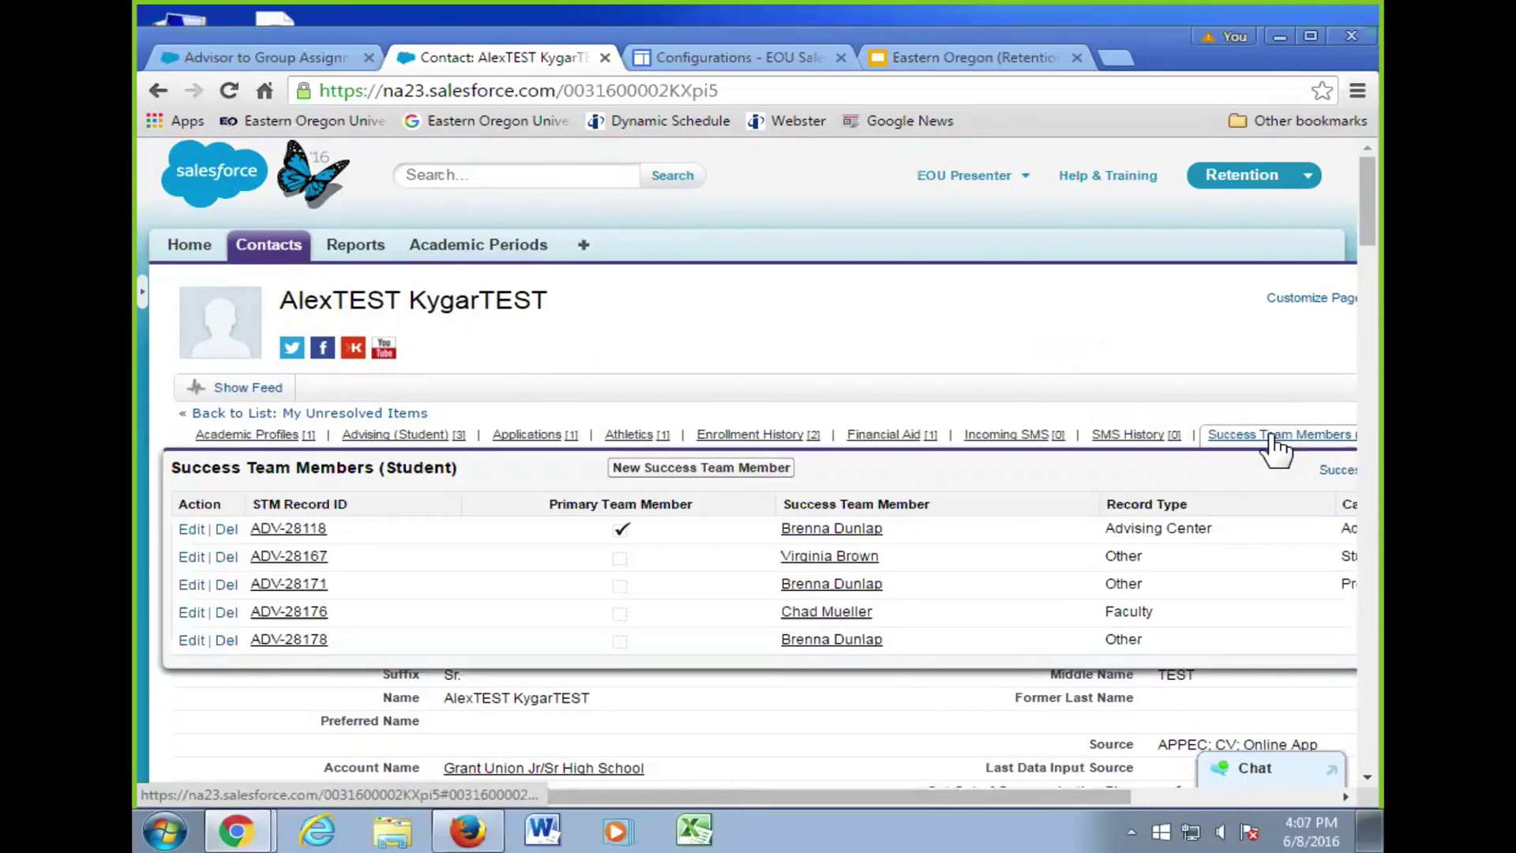
left_click(749, 466)
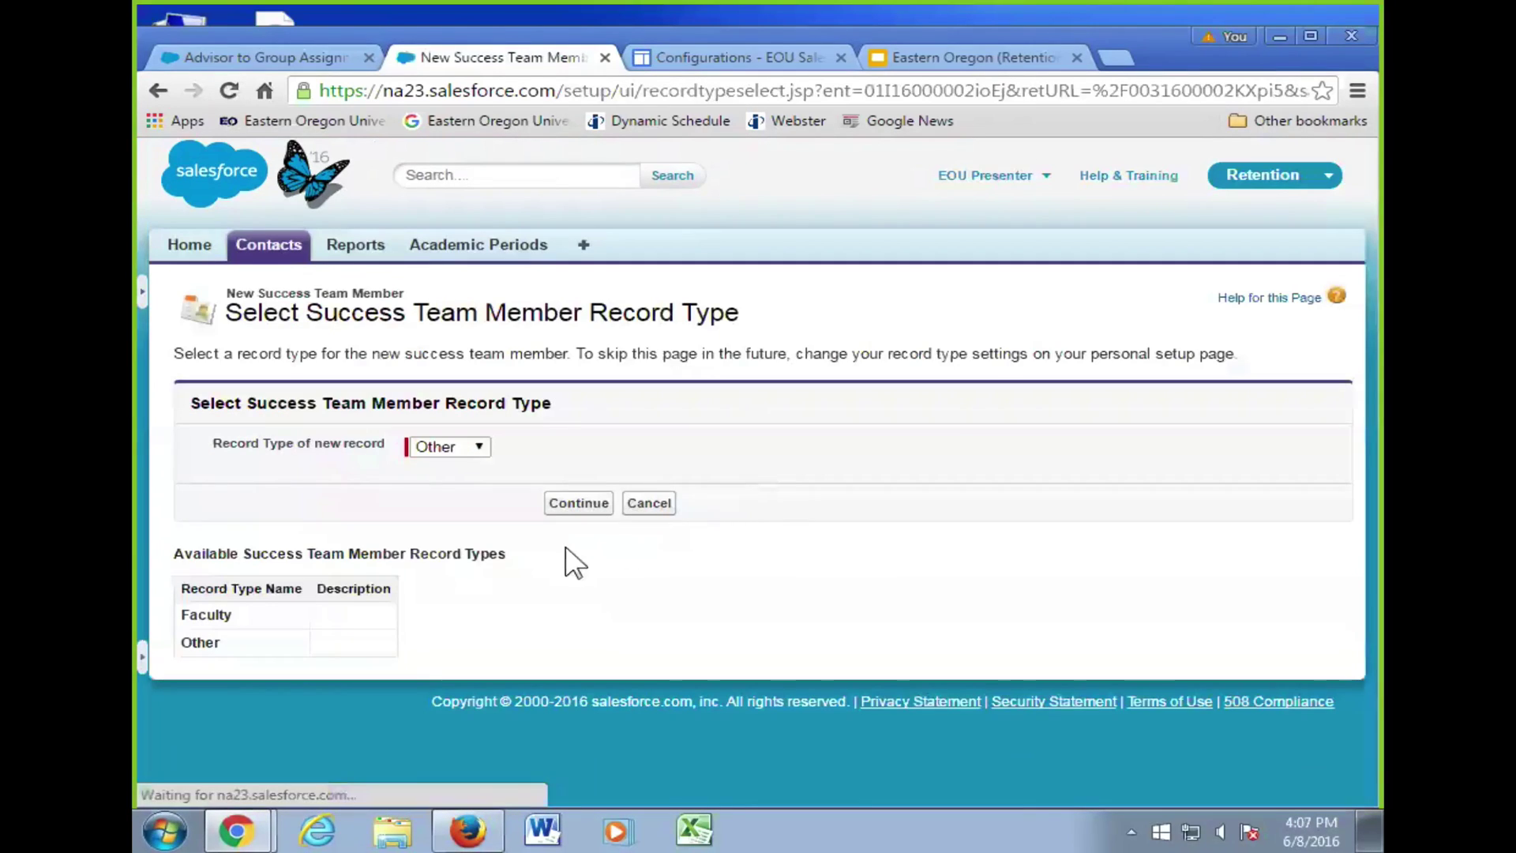
left_click(450, 443)
left_click(439, 464)
left_click(579, 505)
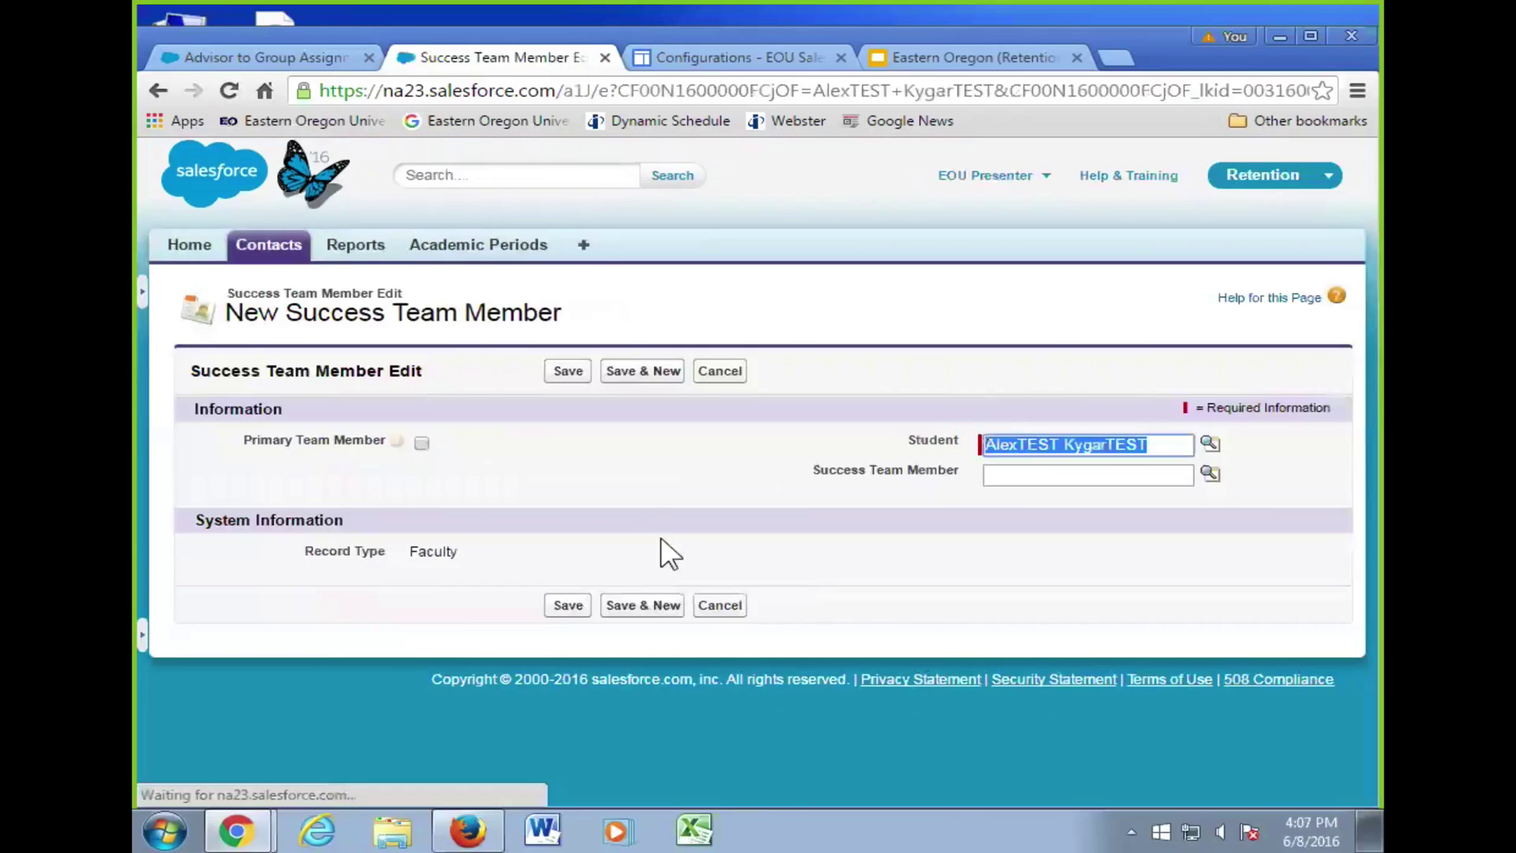
- Pick the faculty member from recent contacts, save, dismiss the primary-updated confirmation, and return to Contacts
left_click(1022, 475)
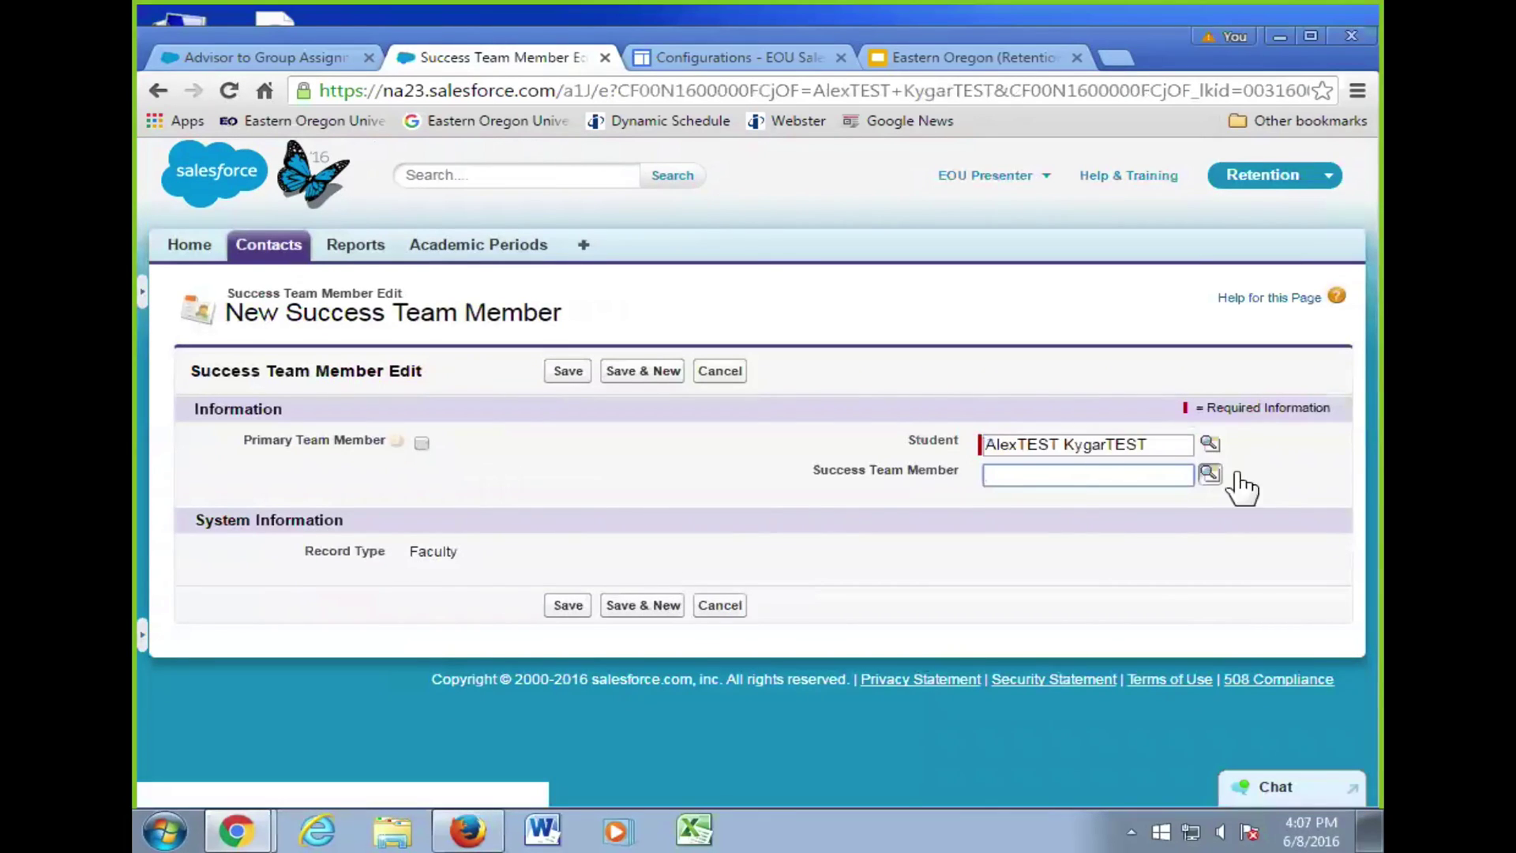
left_click(1210, 474)
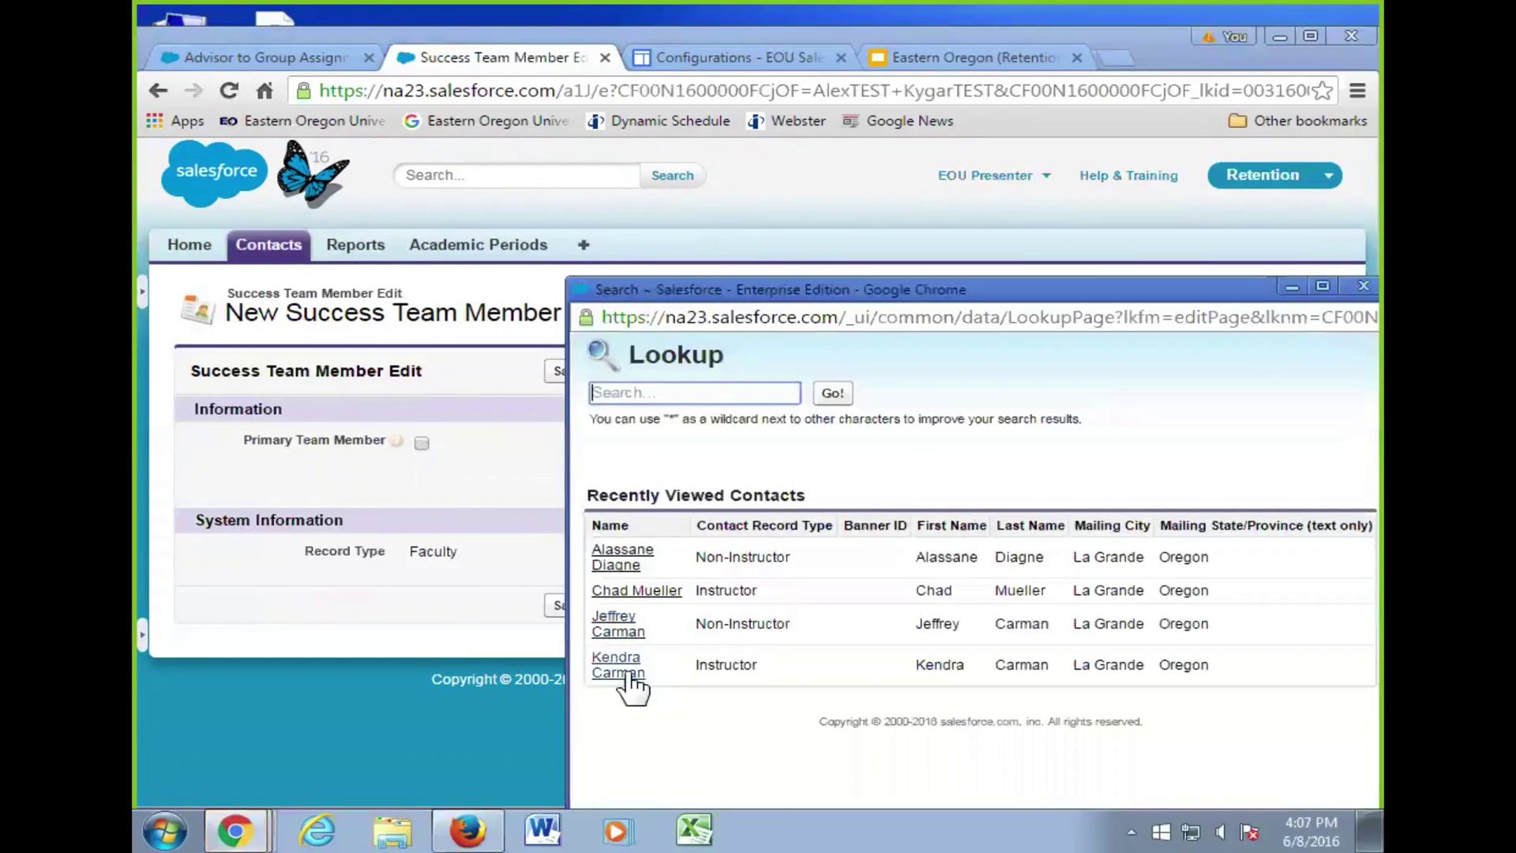
left_click(628, 592)
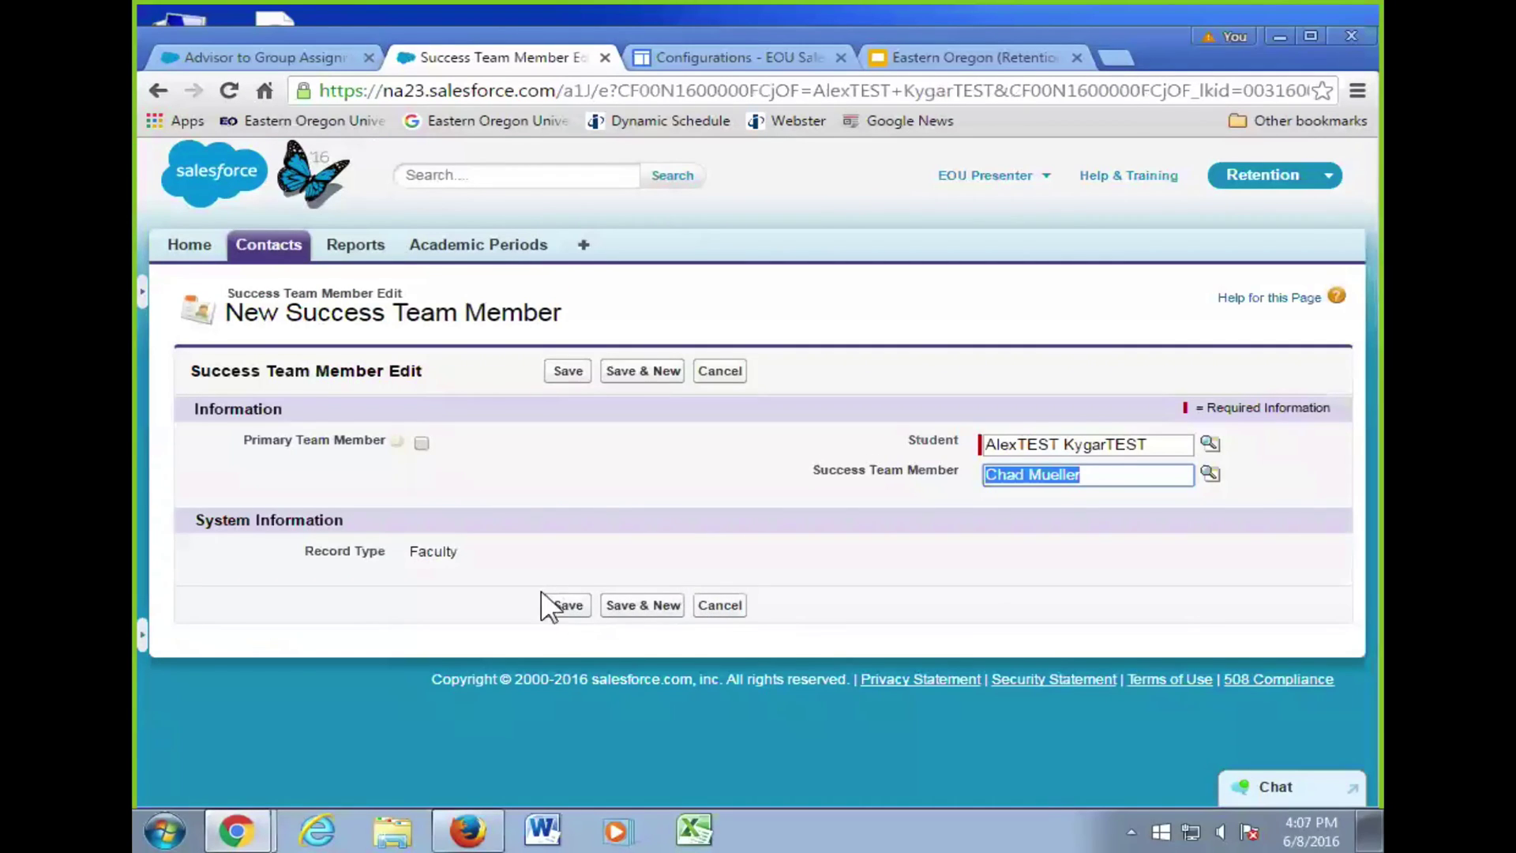
left_click(559, 605)
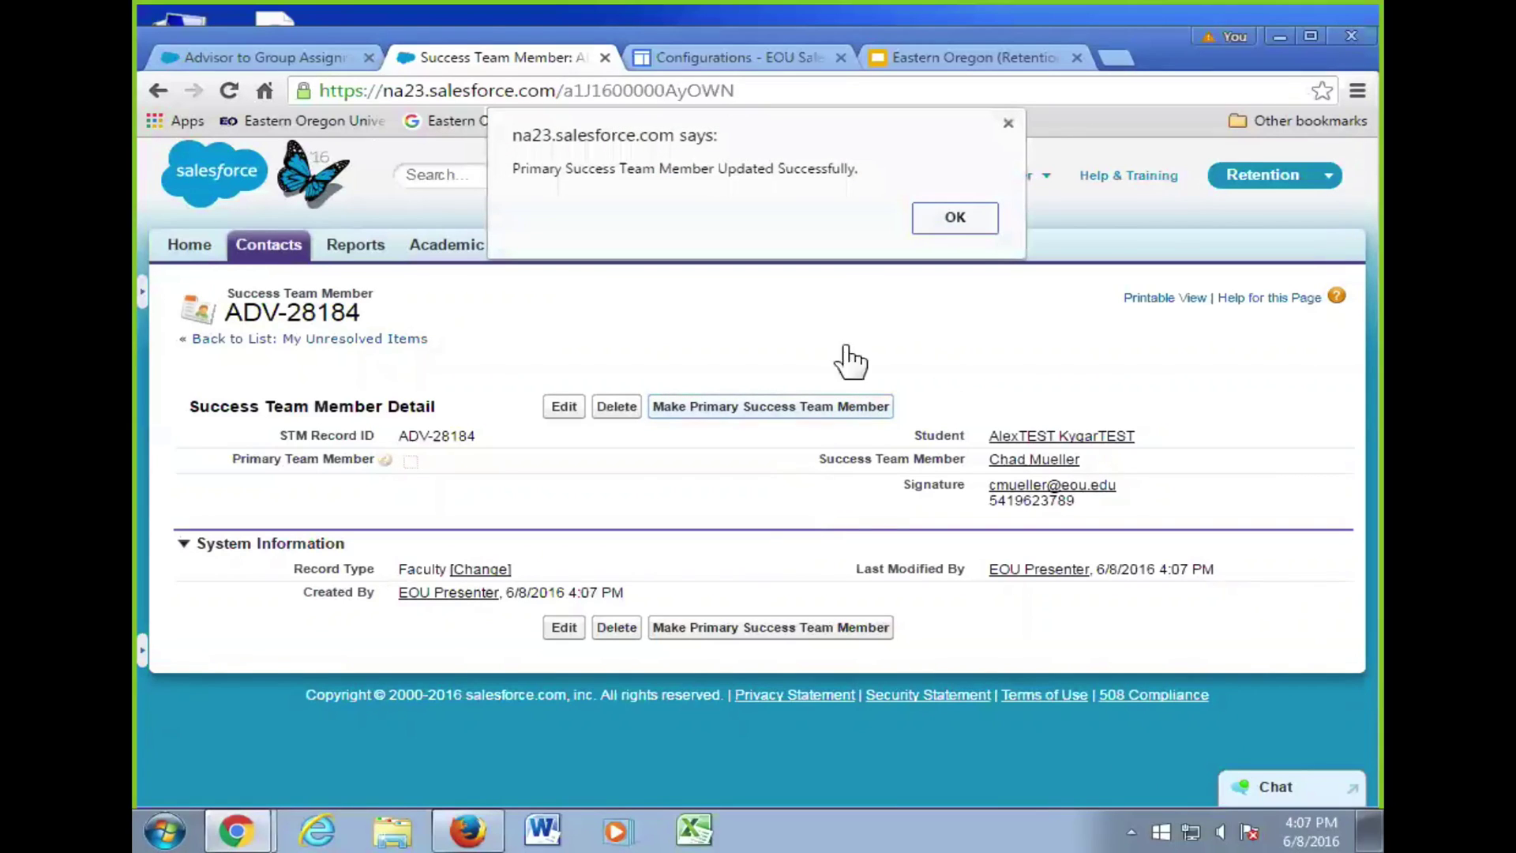
left_click(953, 217)
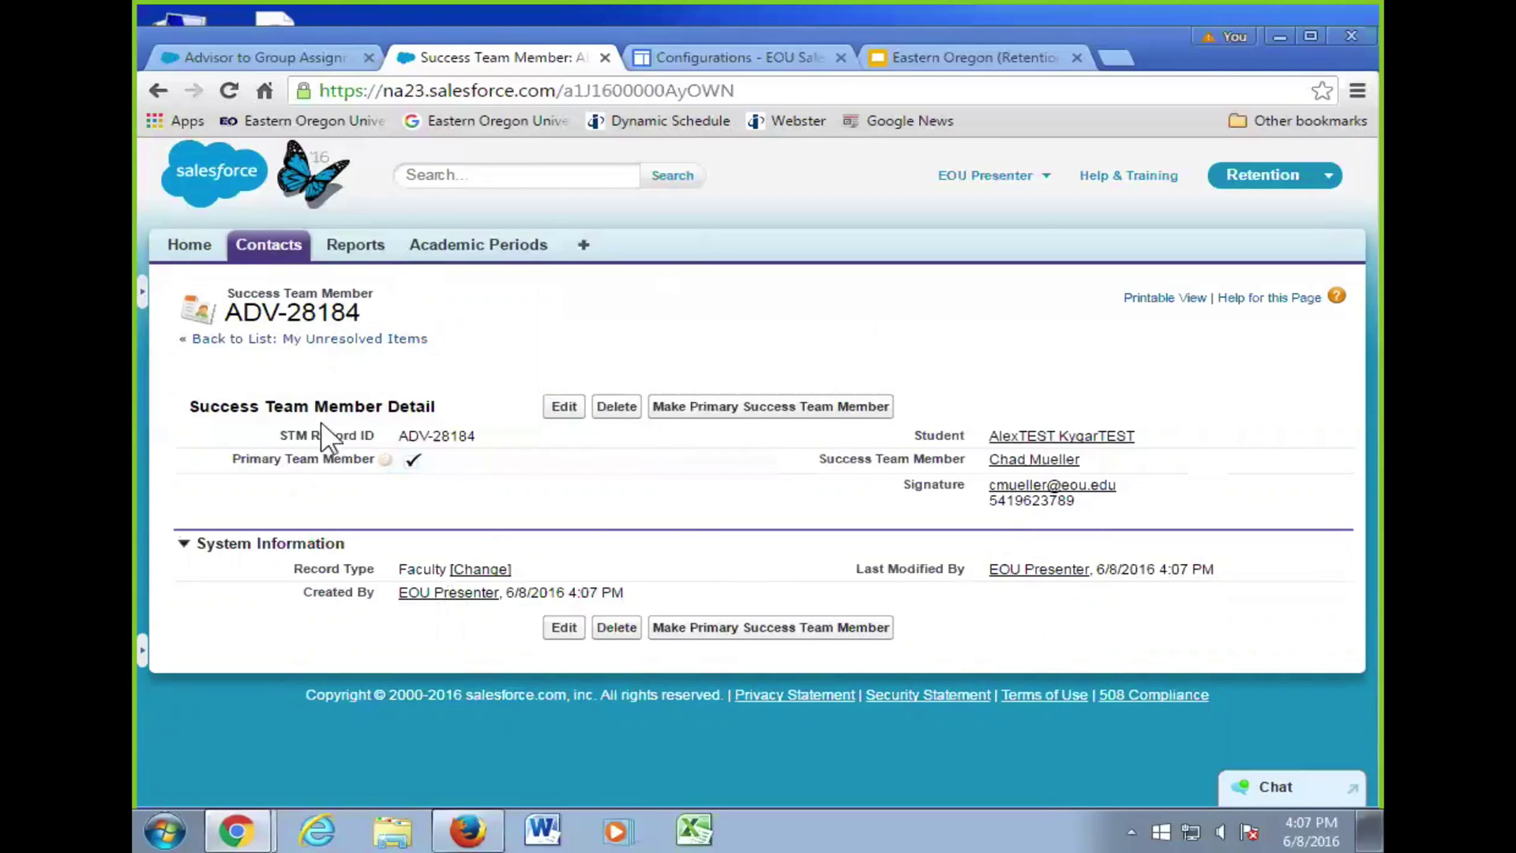
left_click(269, 251)
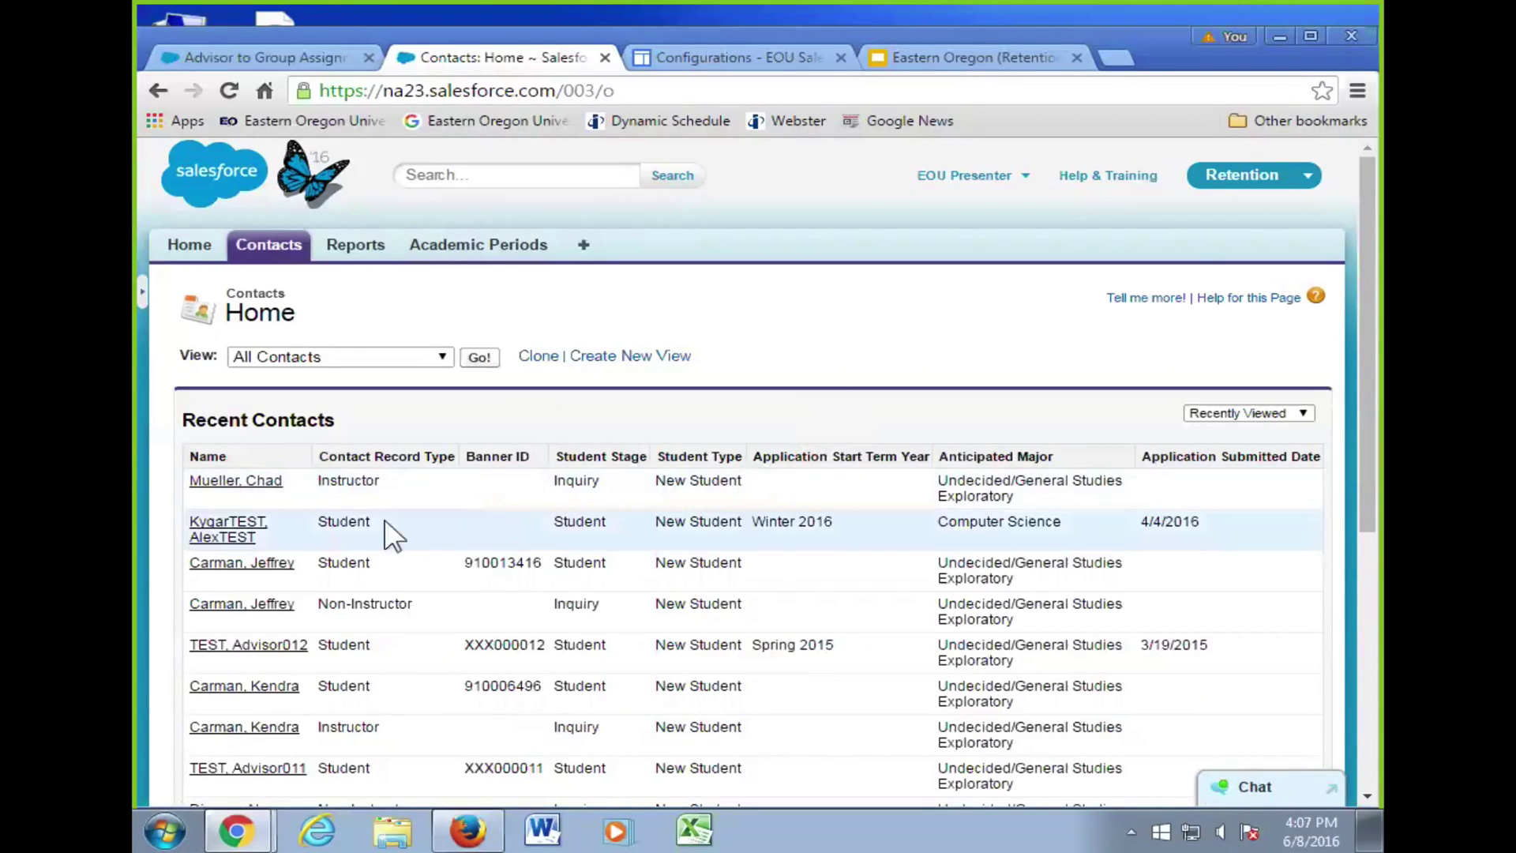
- Reopen the student's record, start another team member, check the Record Type list, then cancel
left_click(246, 534)
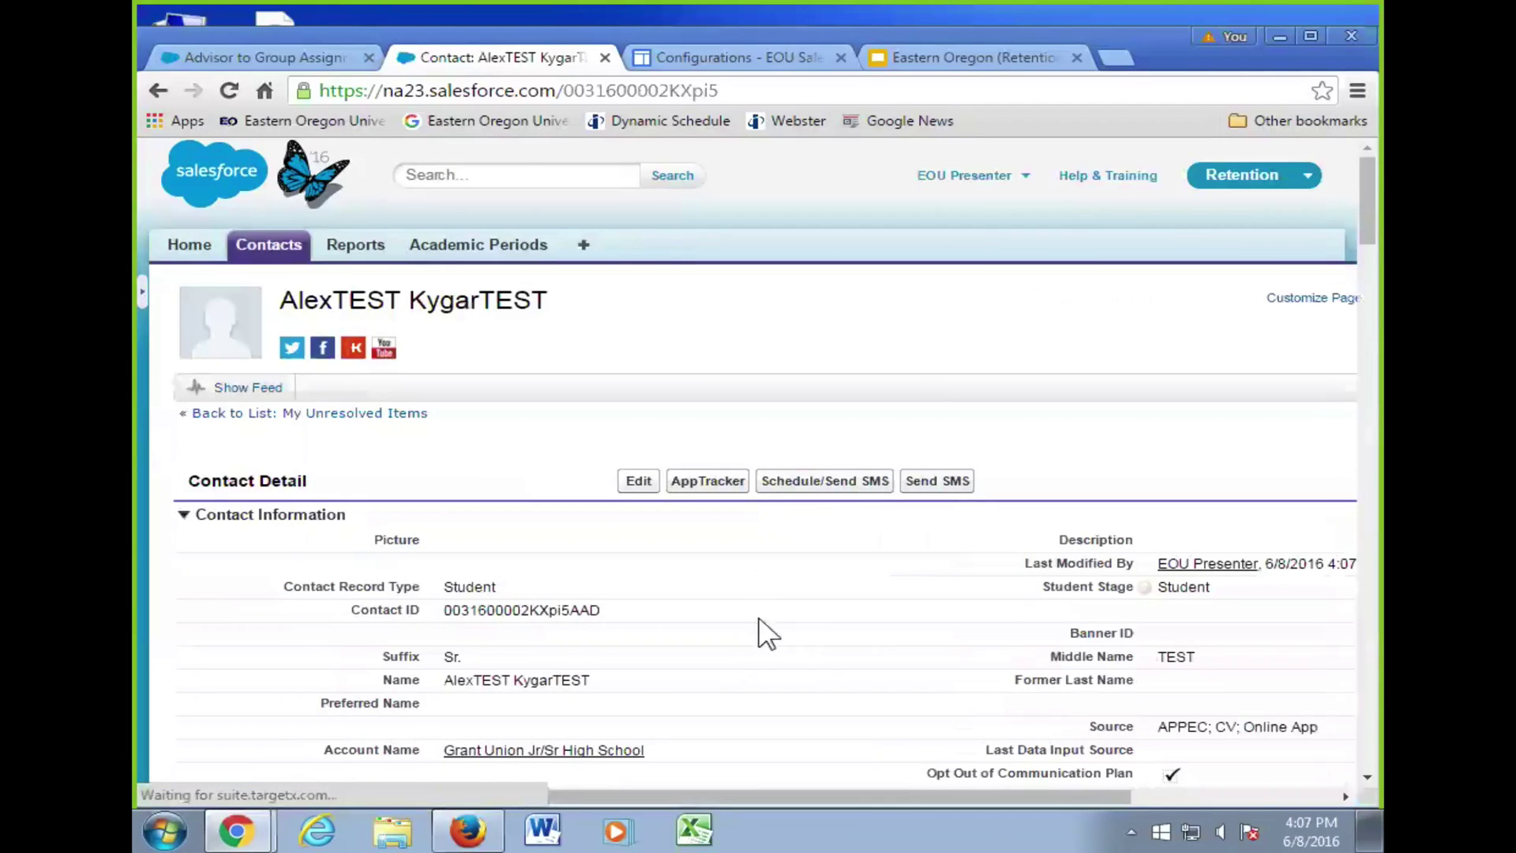
mouse_move(1303, 438)
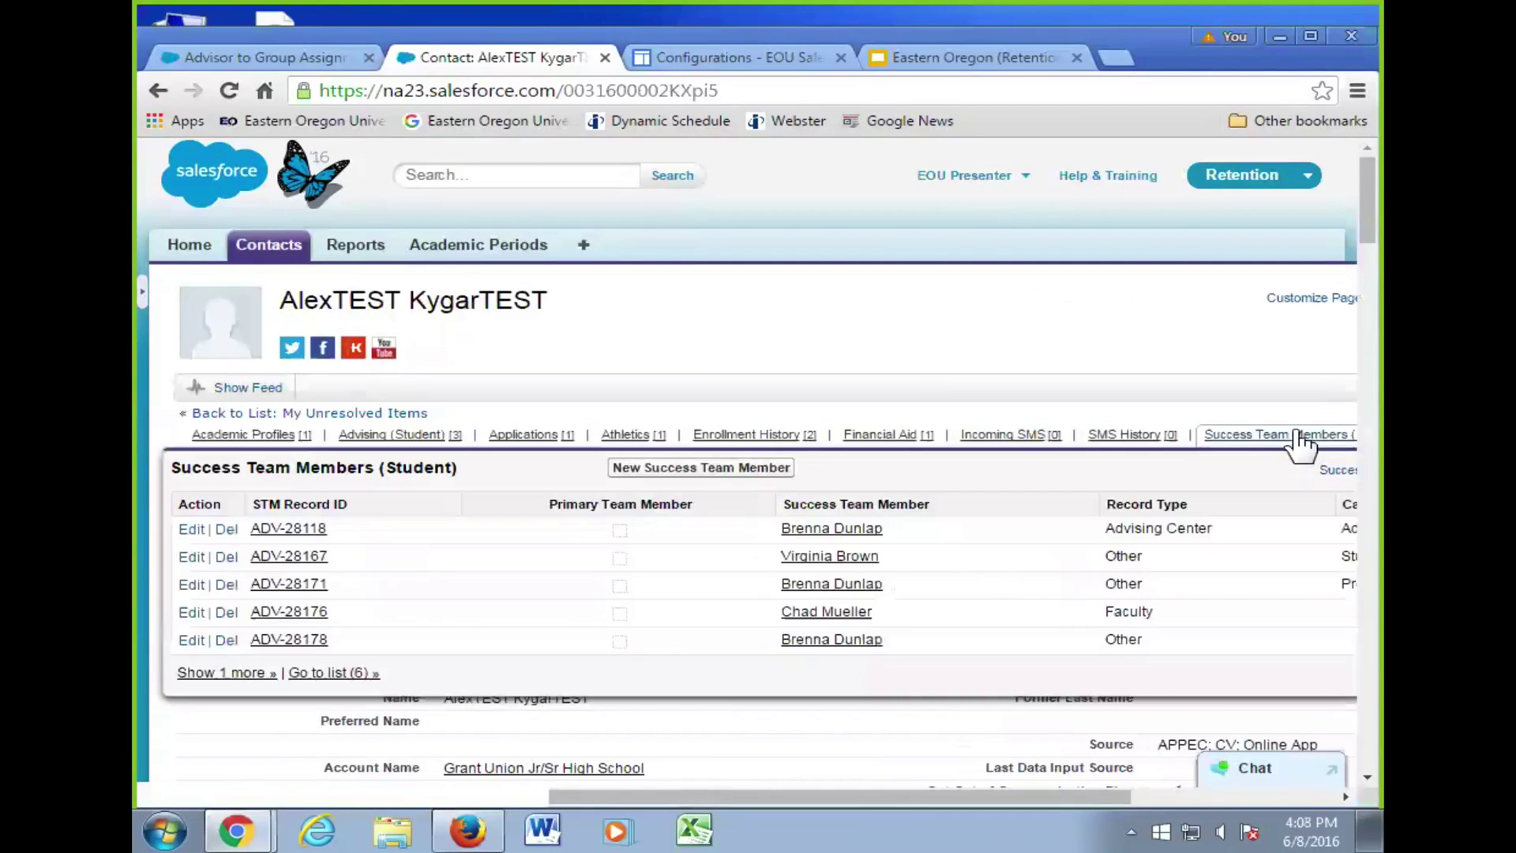
left_click(670, 470)
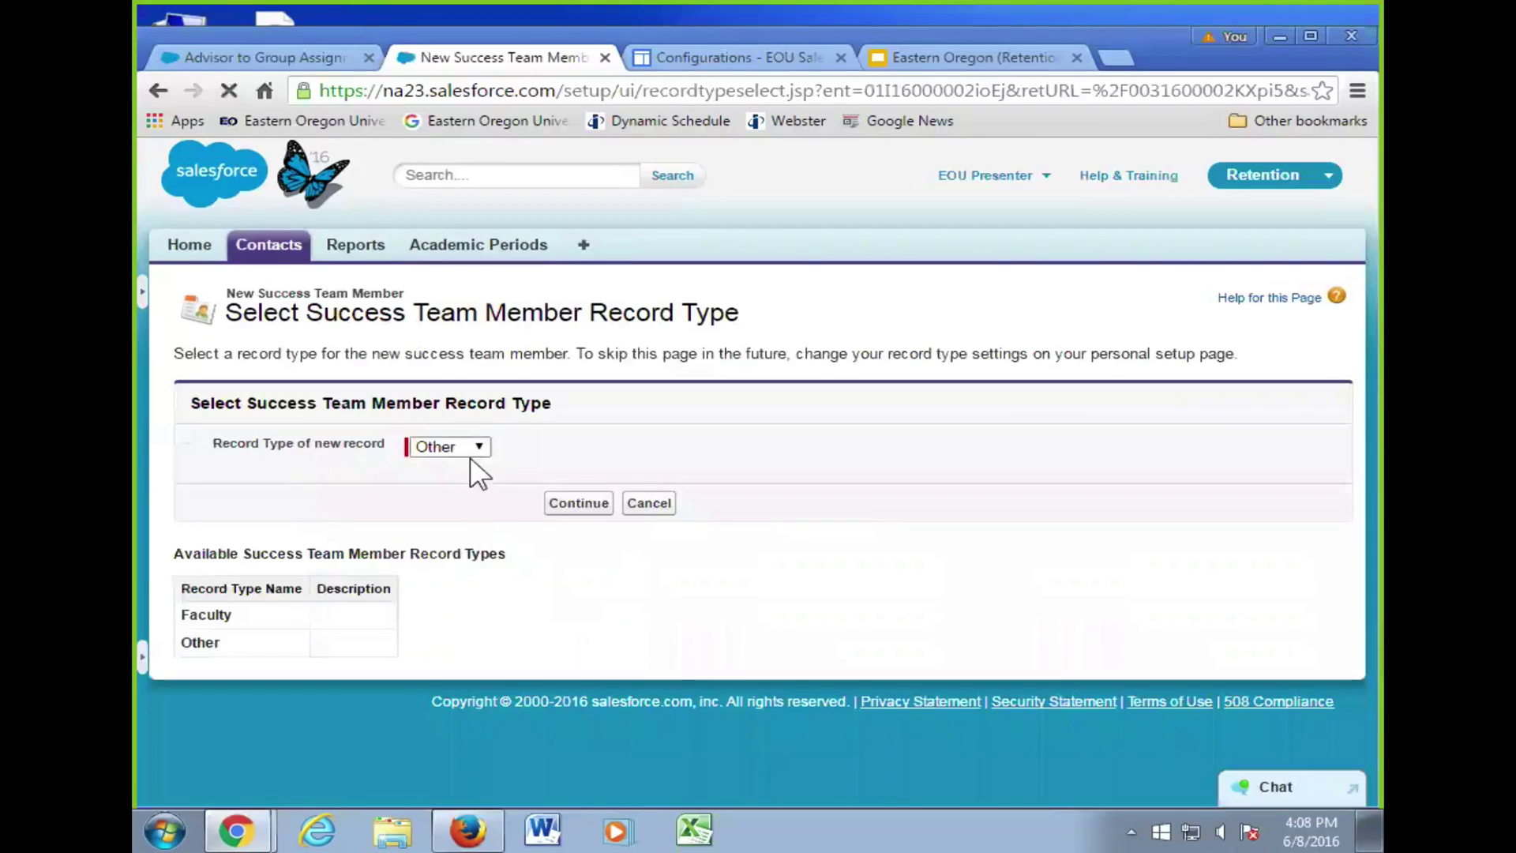
left_click(473, 448)
left_click(471, 448)
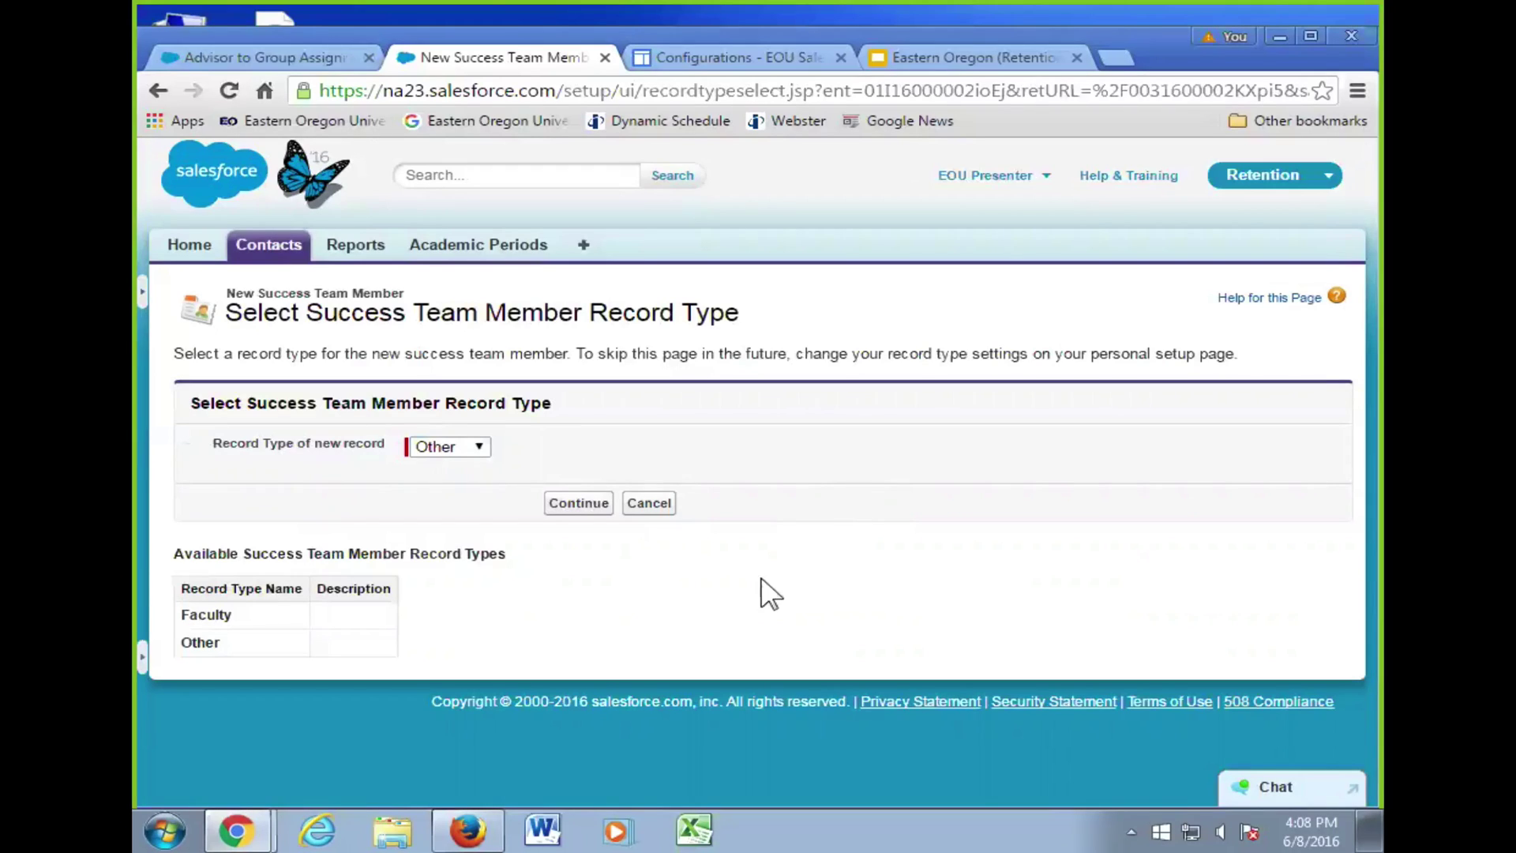
left_click(642, 505)
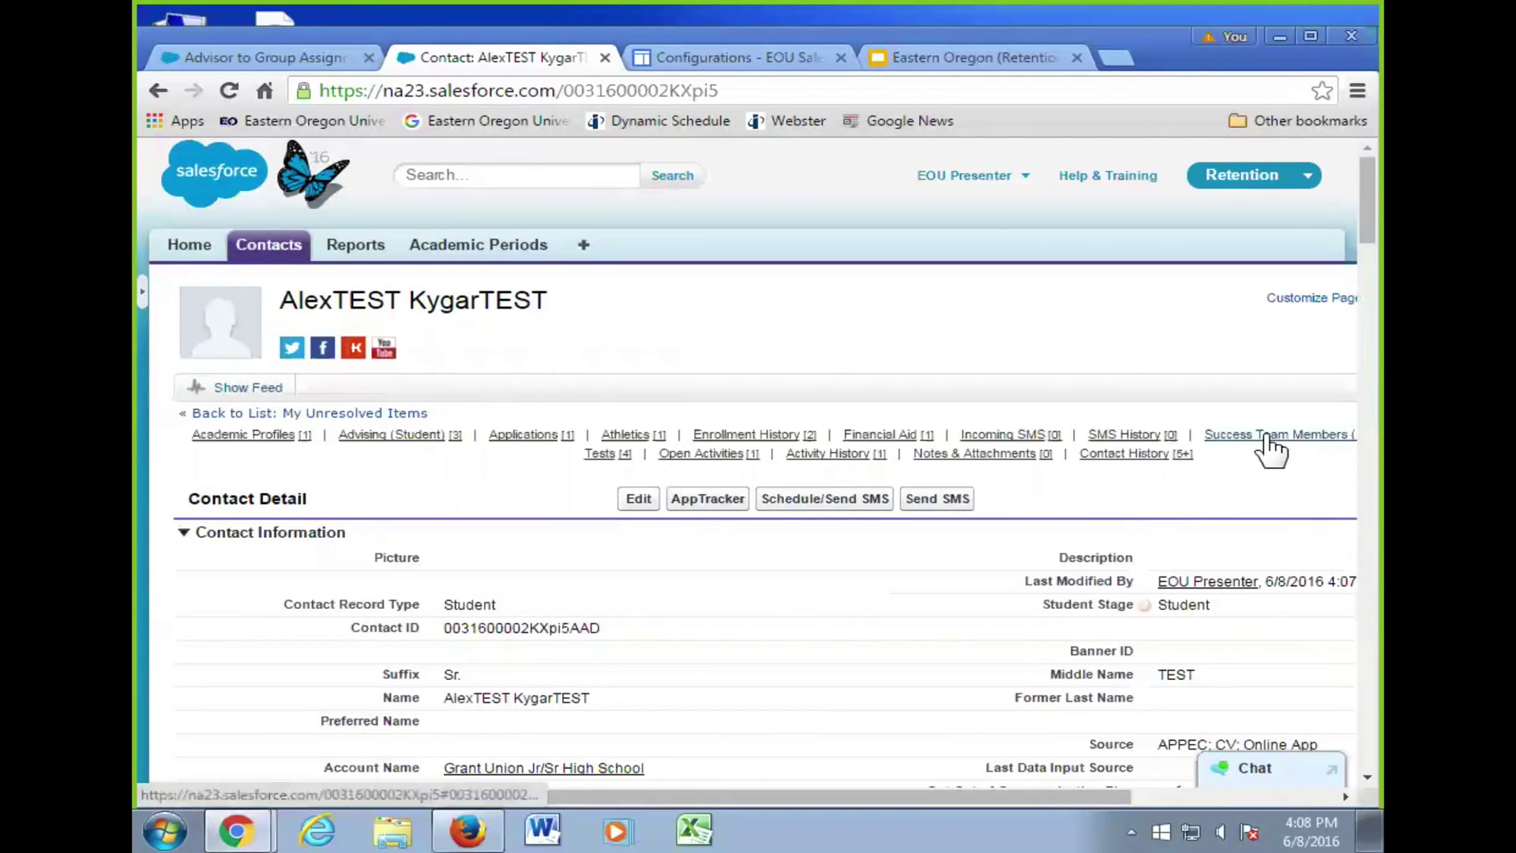
mouse_move(1269, 440)
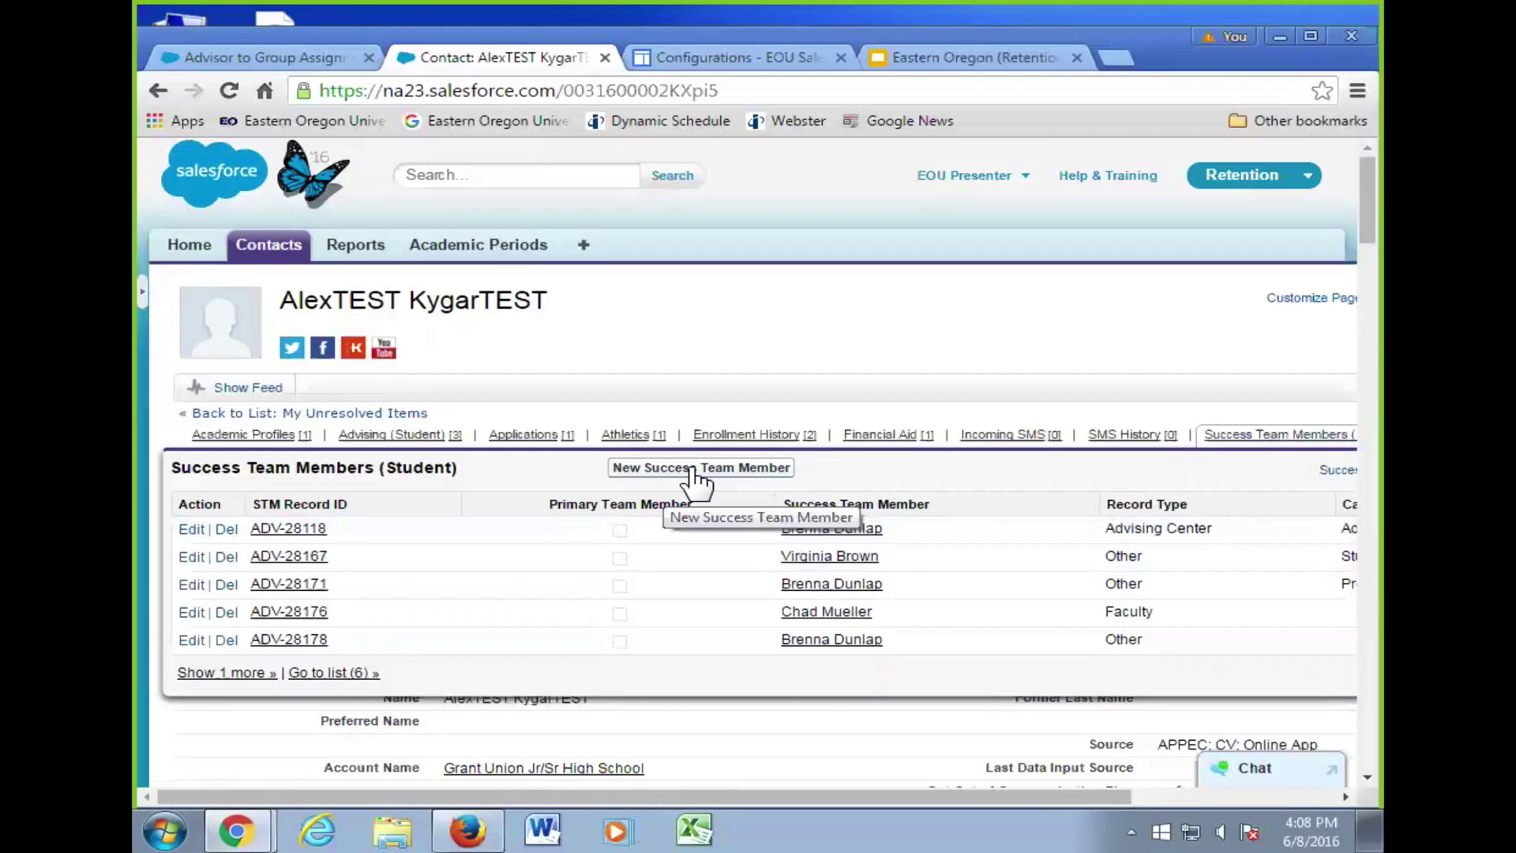
left_click(695, 474)
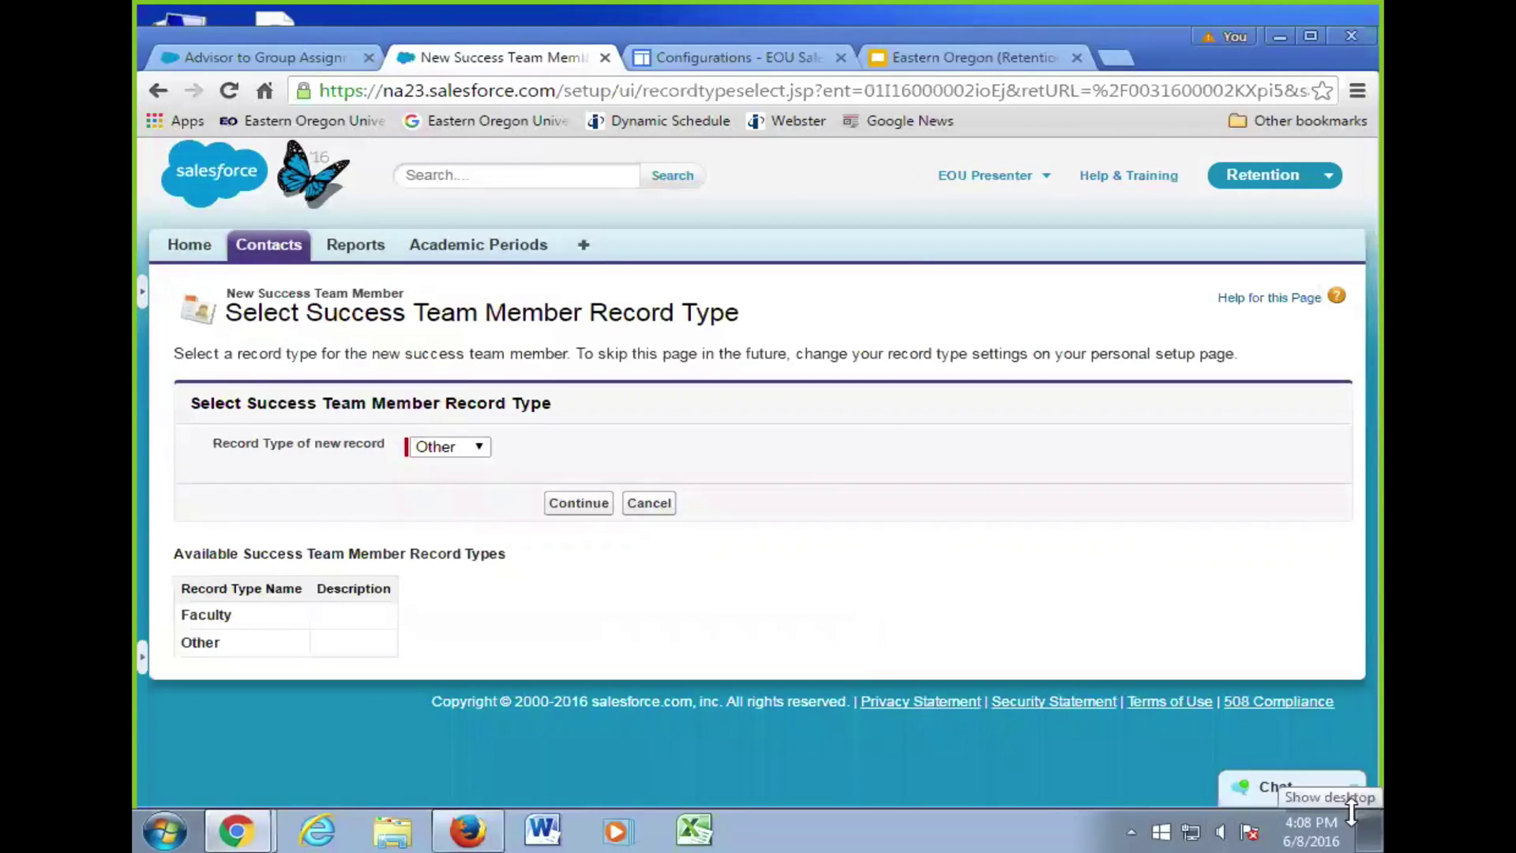
left_click(579, 504)
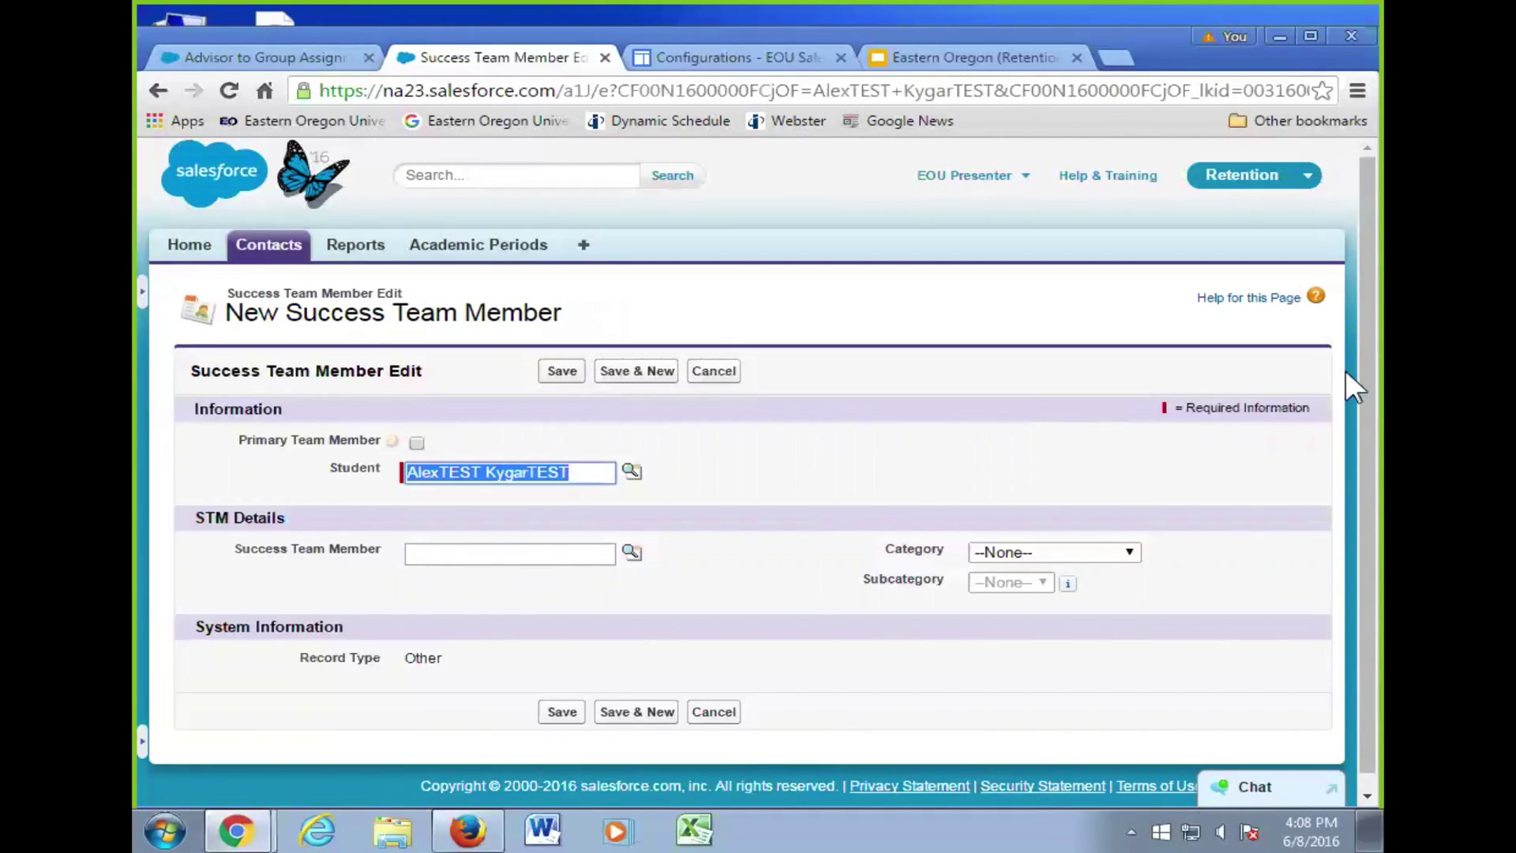
left_click(1049, 551)
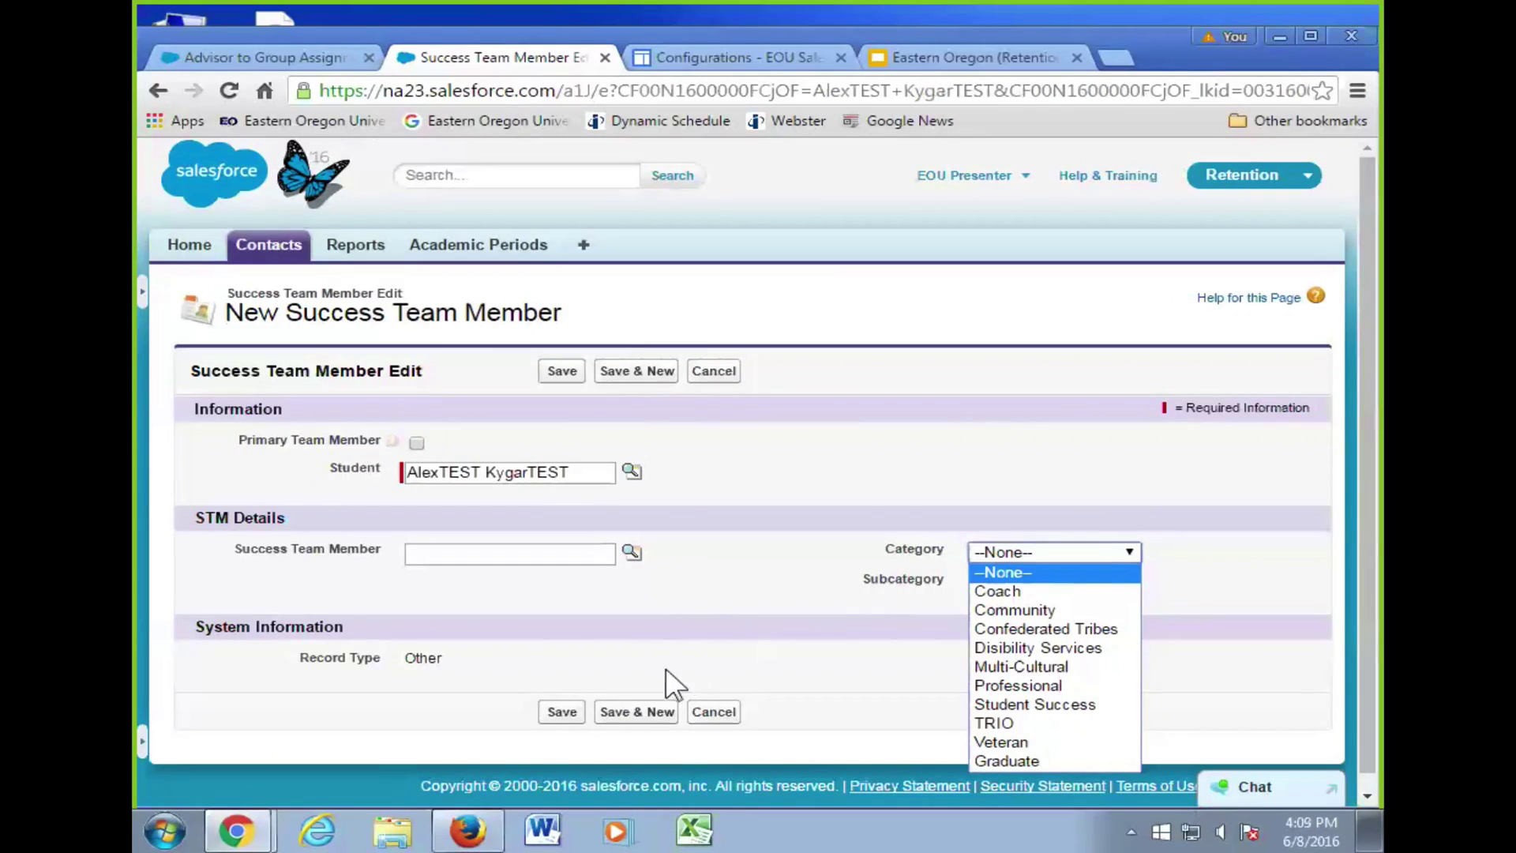
left_click(714, 712)
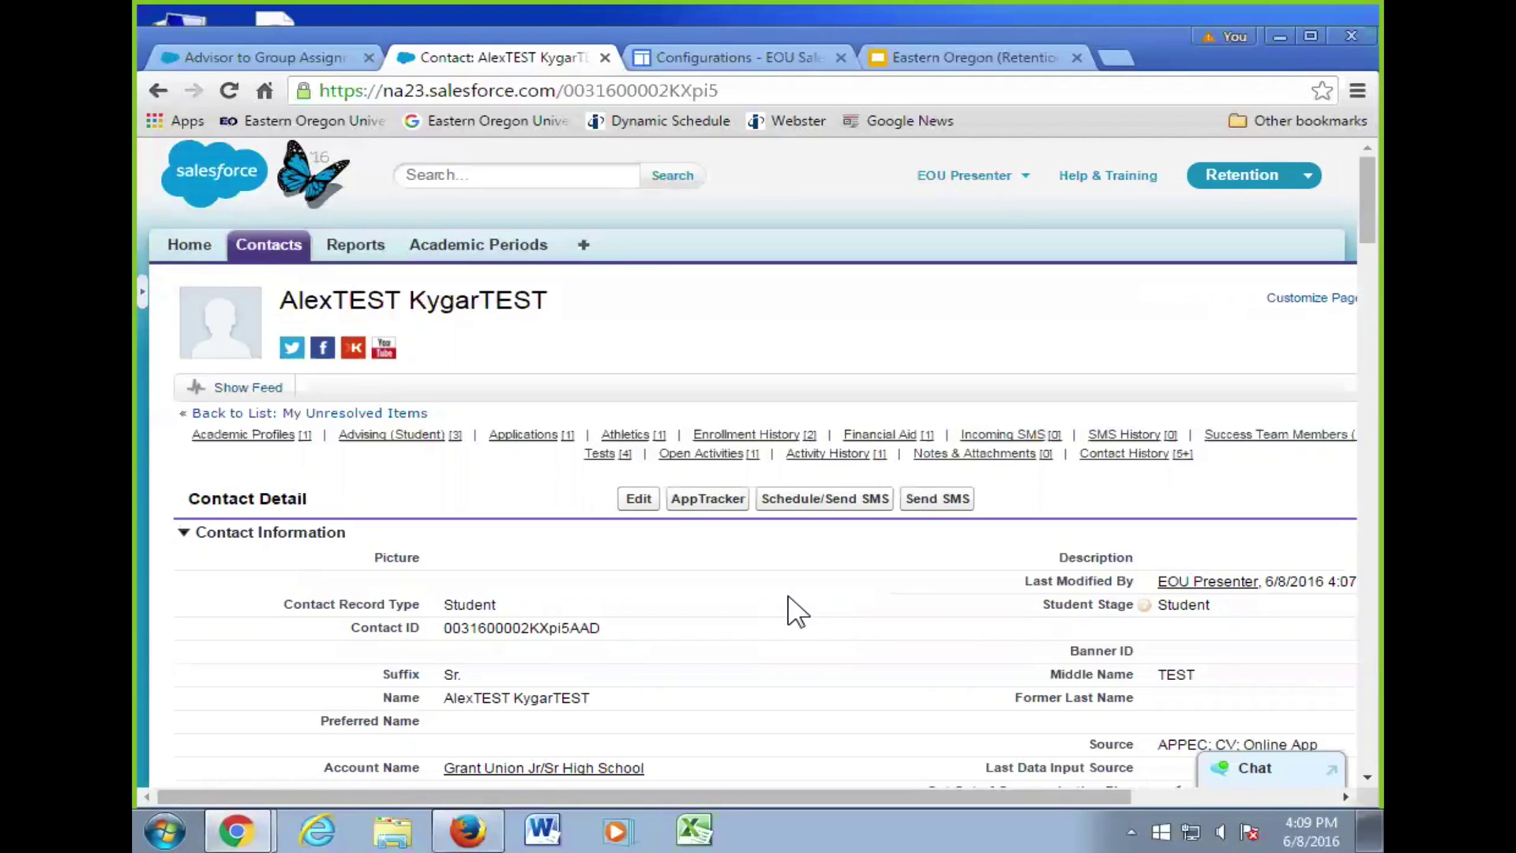
- Scroll to Territory Assignment to confirm the faculty member is the Primary Success Team Member
scroll(812, 613, "down", 10)
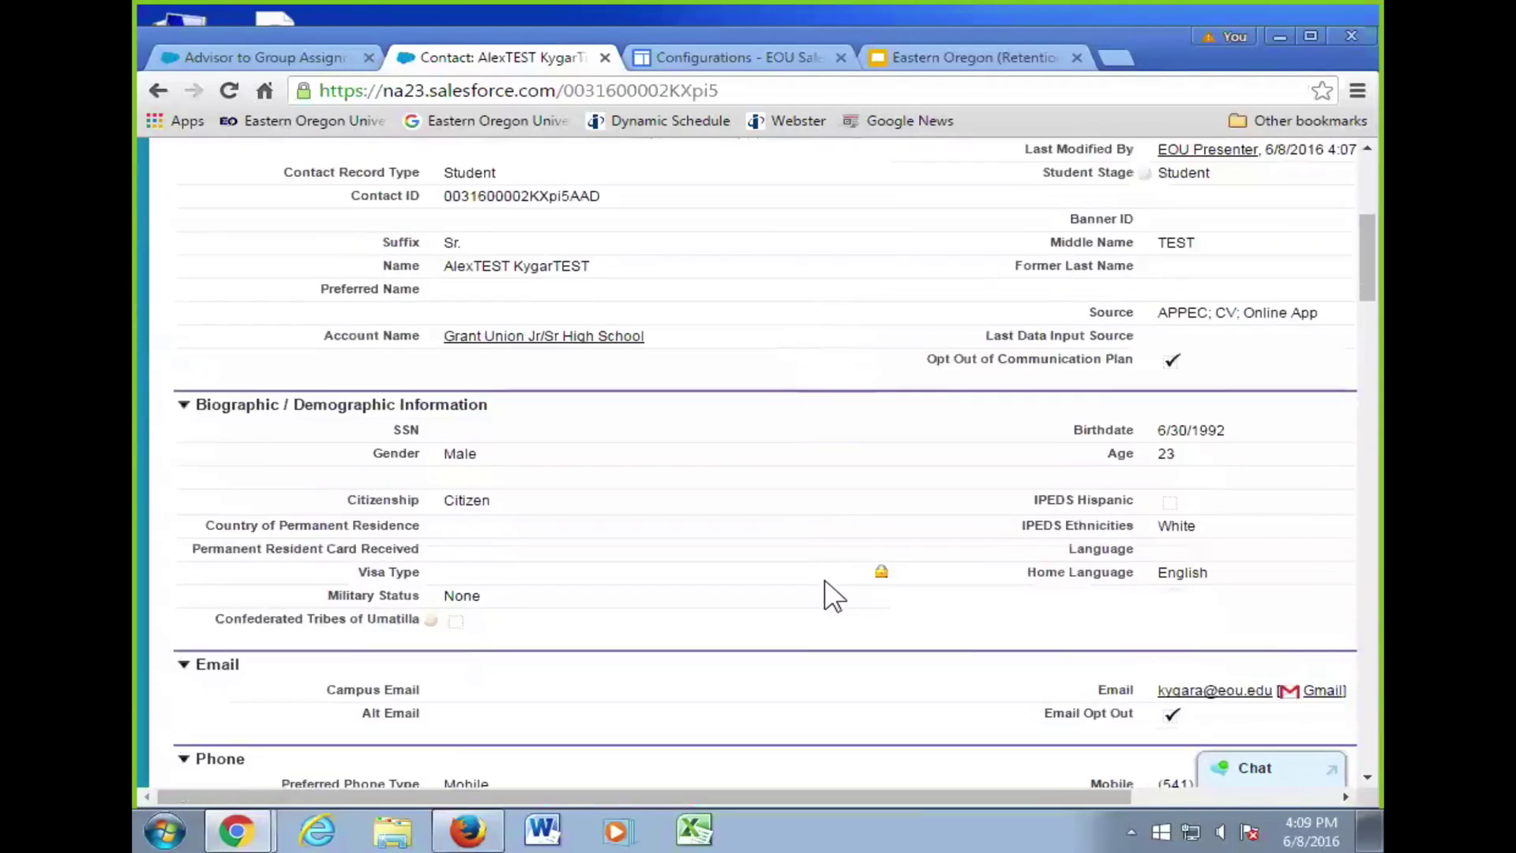
scroll(833, 589, "down", 3)
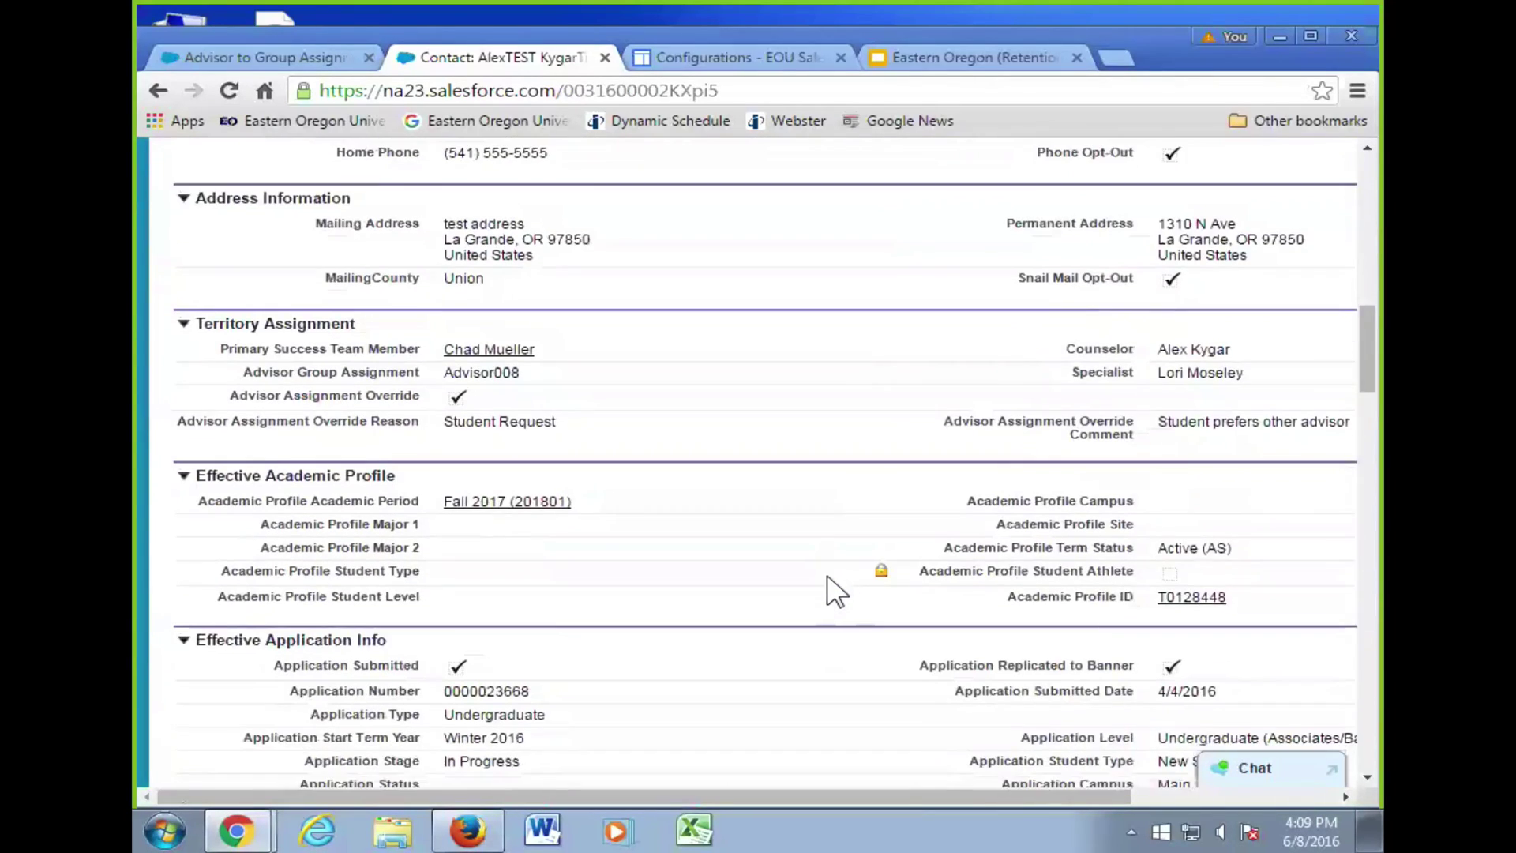
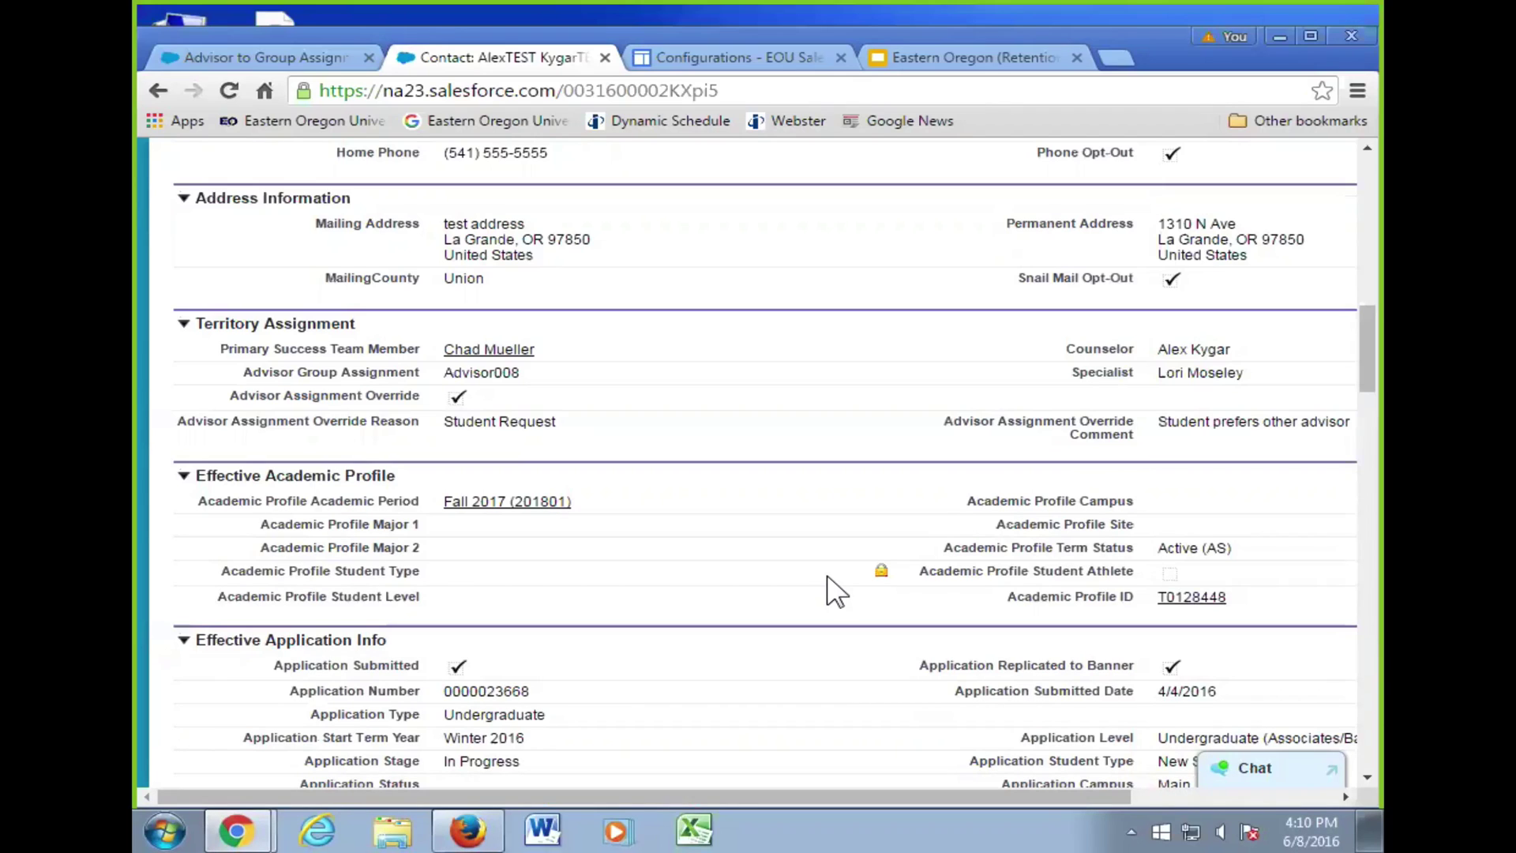
- Review slide 22 on the Effective Academic Profile in the Eastern Oregon training deck, then go to the Territory Assignments page
scroll(939, 462, "down", 3)
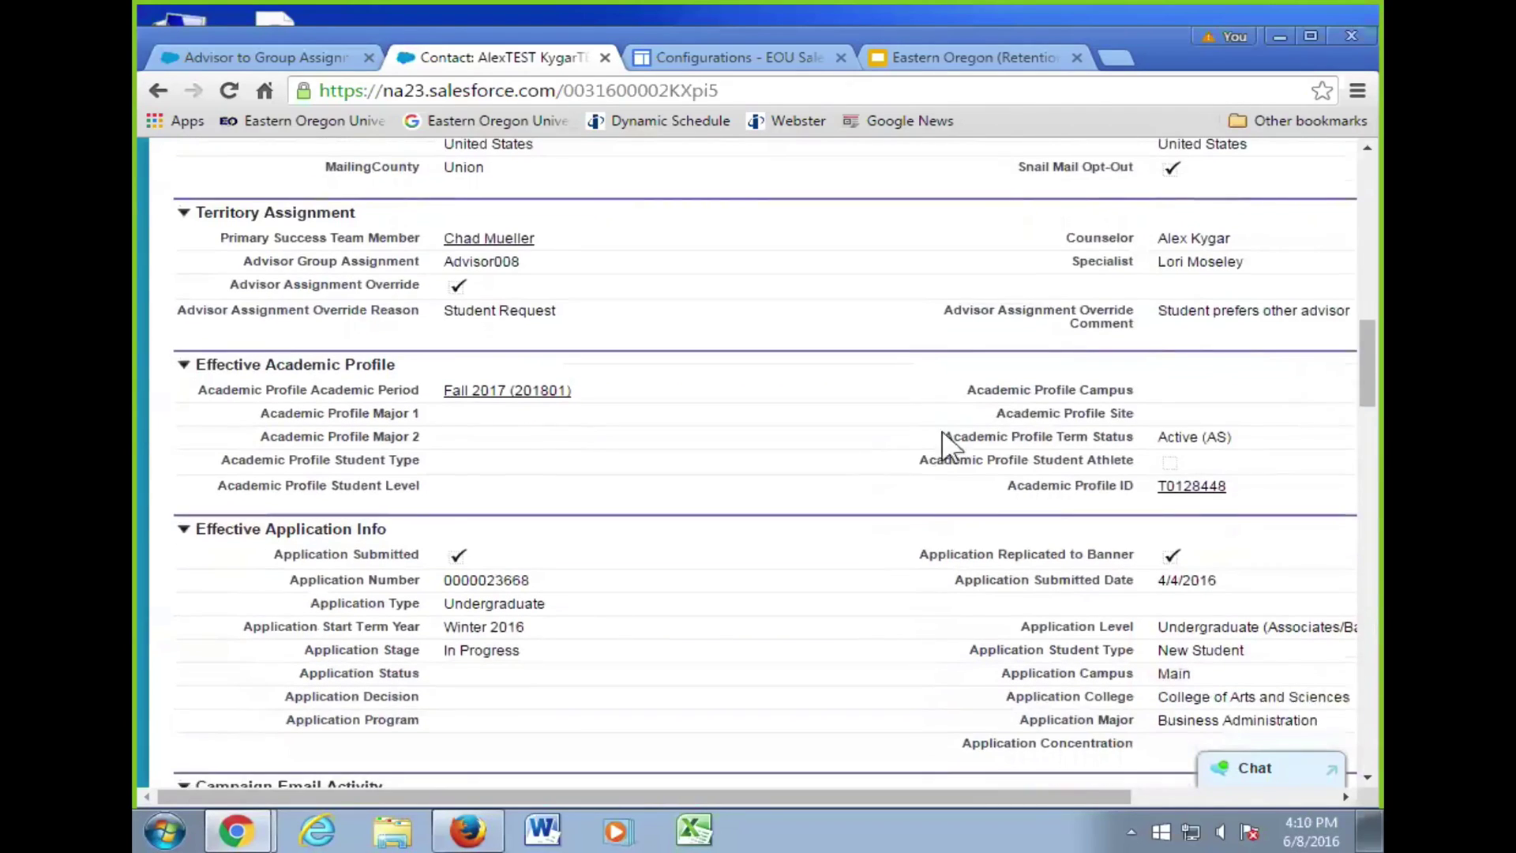
left_click(959, 54)
left_click(264, 496)
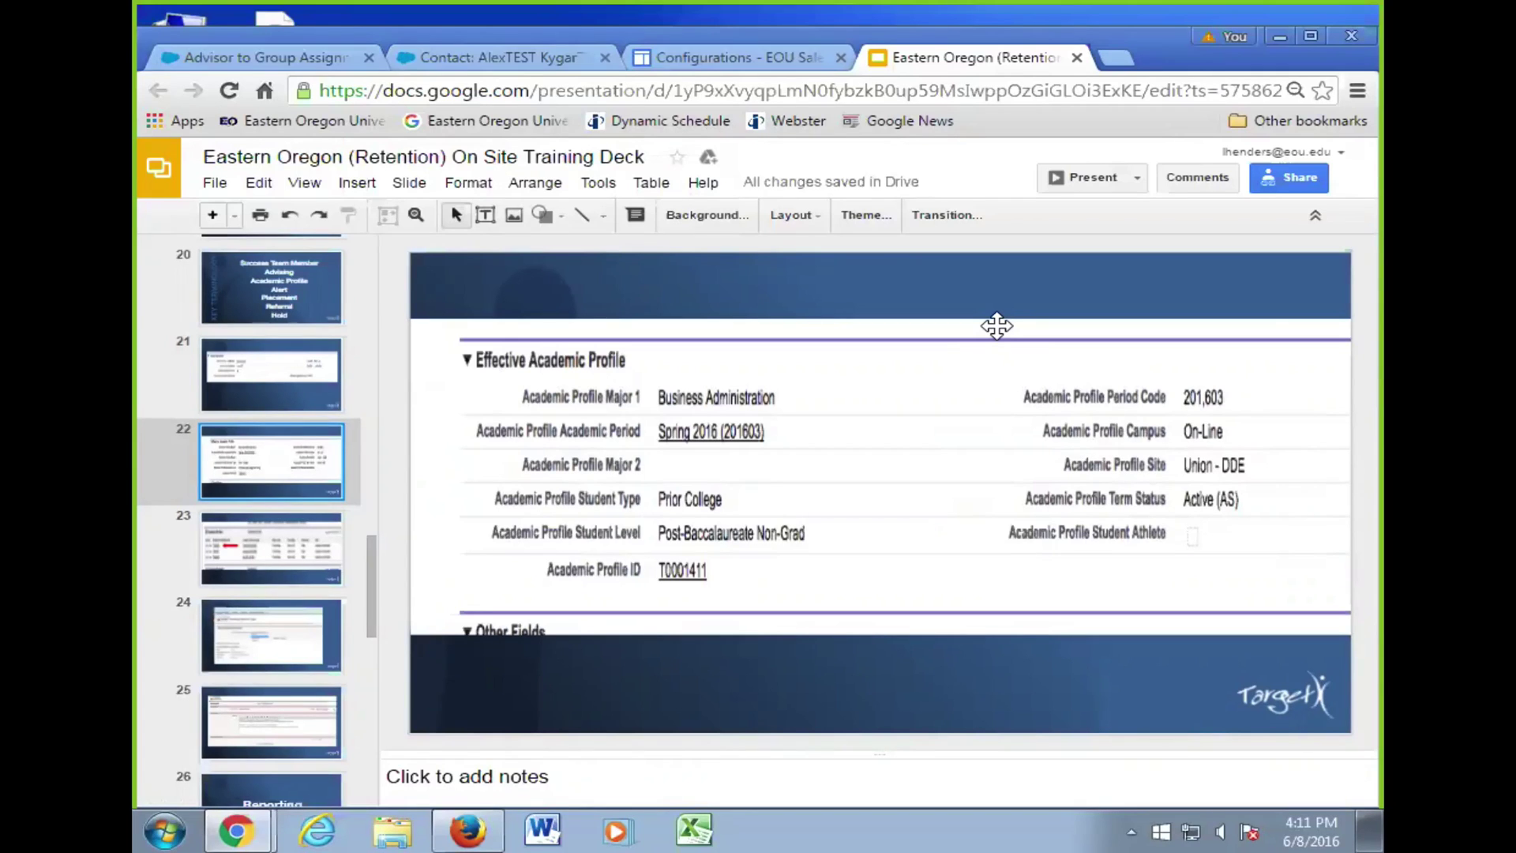
left_click(684, 57)
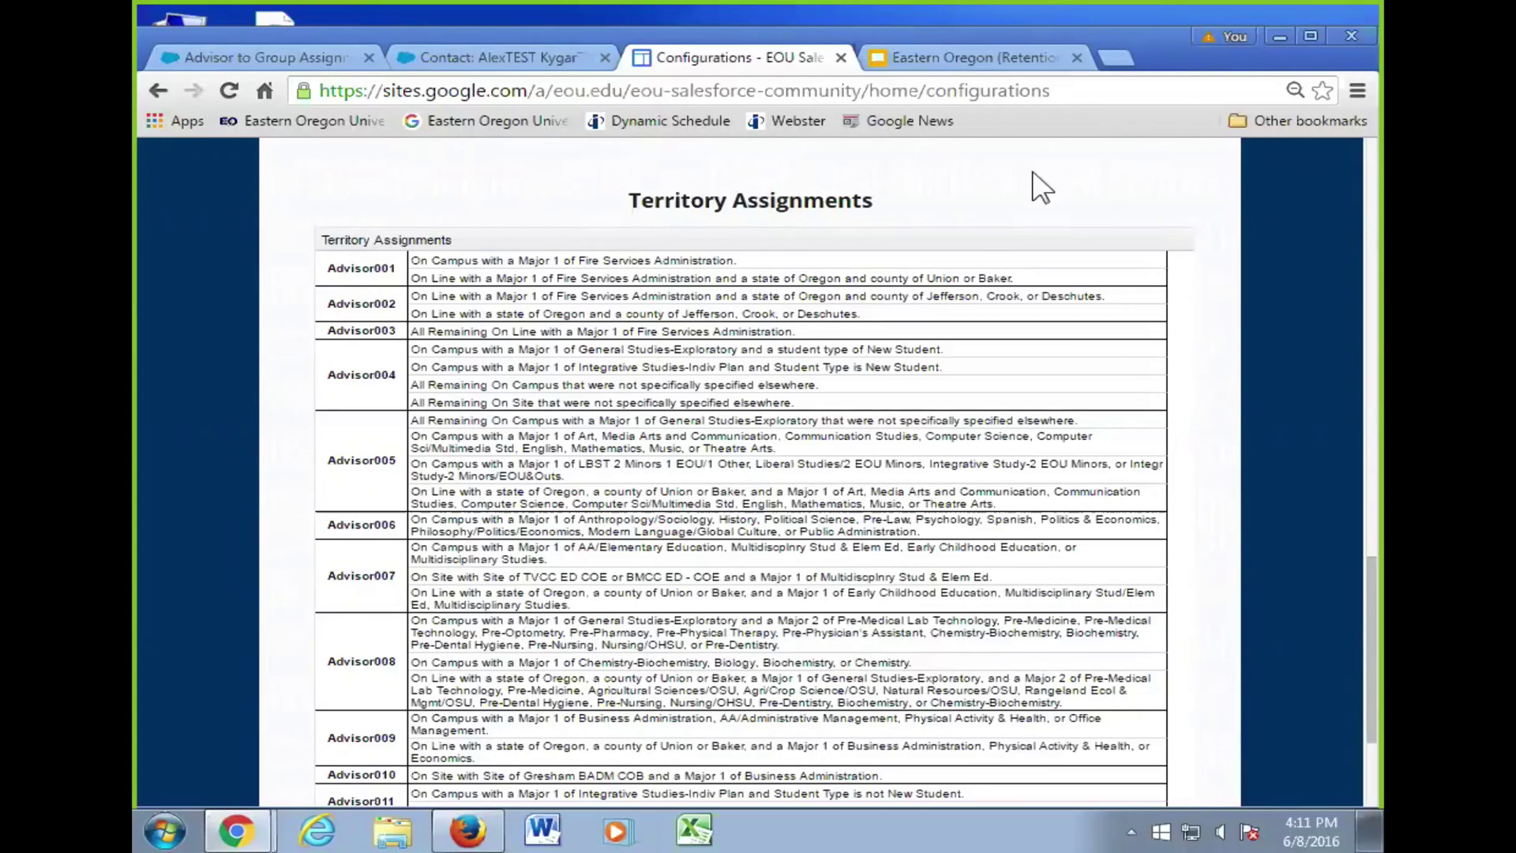
- Return to the student's contact record and scroll to its Effective Academic Profile section
left_click(521, 61)
scroll(649, 365, "down", 3)
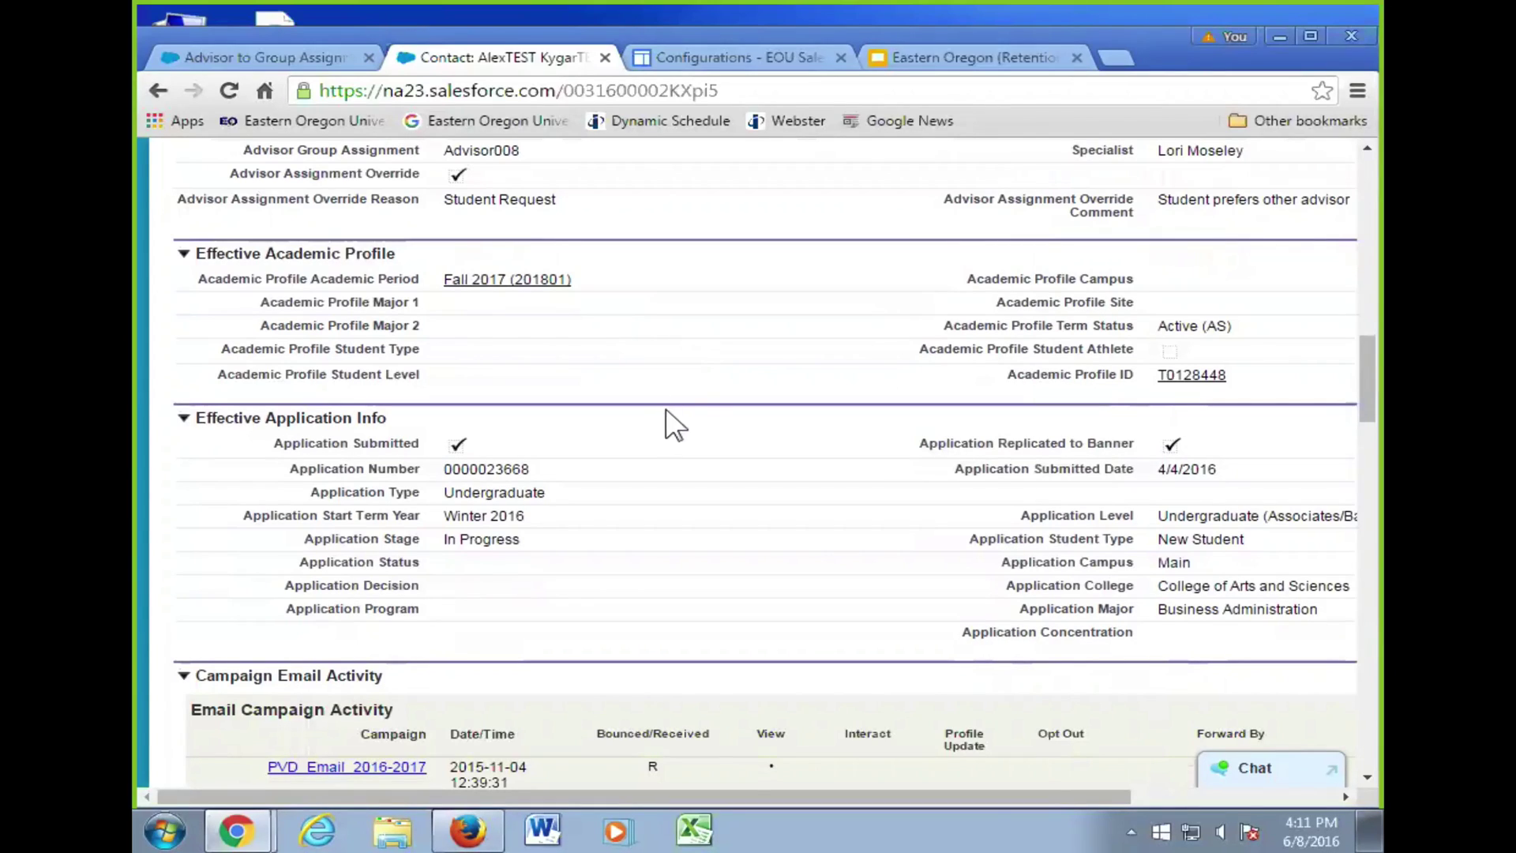
scroll(710, 403, "up", 3)
scroll(711, 403, "up", 12)
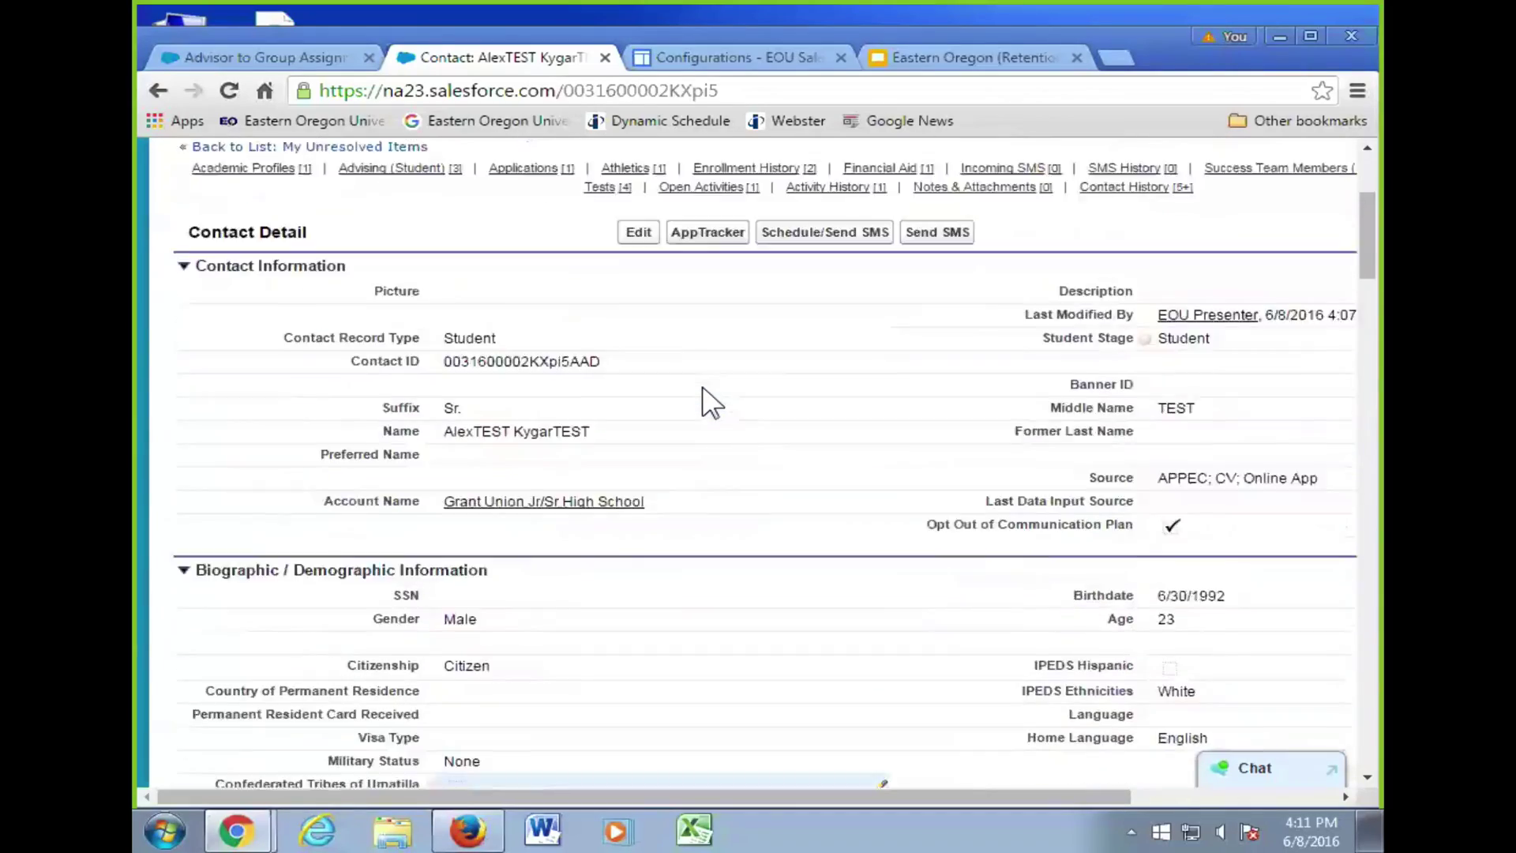
scroll(721, 429, "down", 10)
scroll(721, 433, "down", 5)
scroll(720, 433, "up", 15)
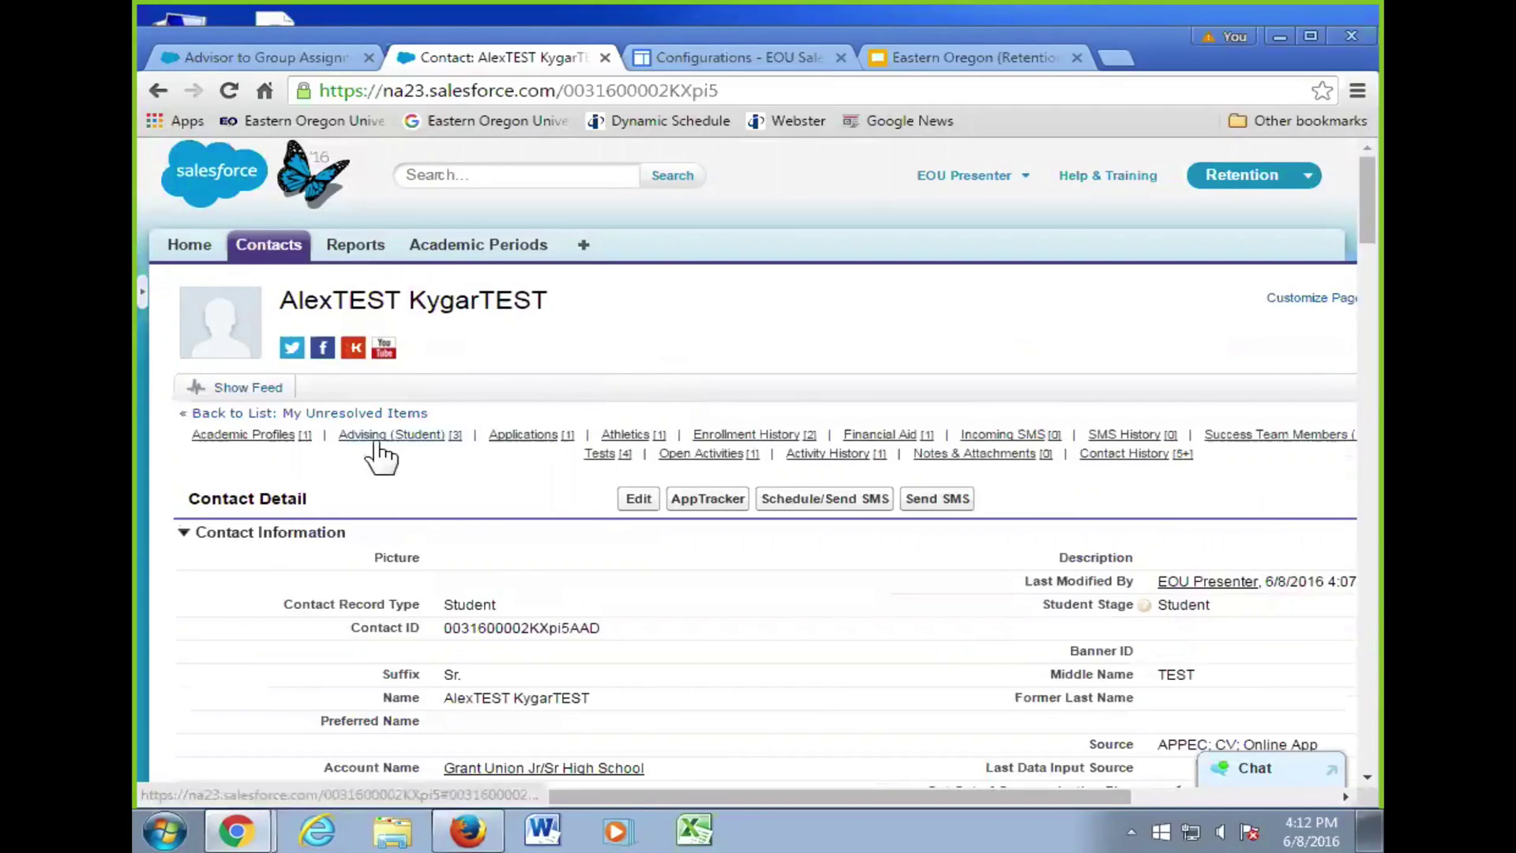
mouse_move(399, 446)
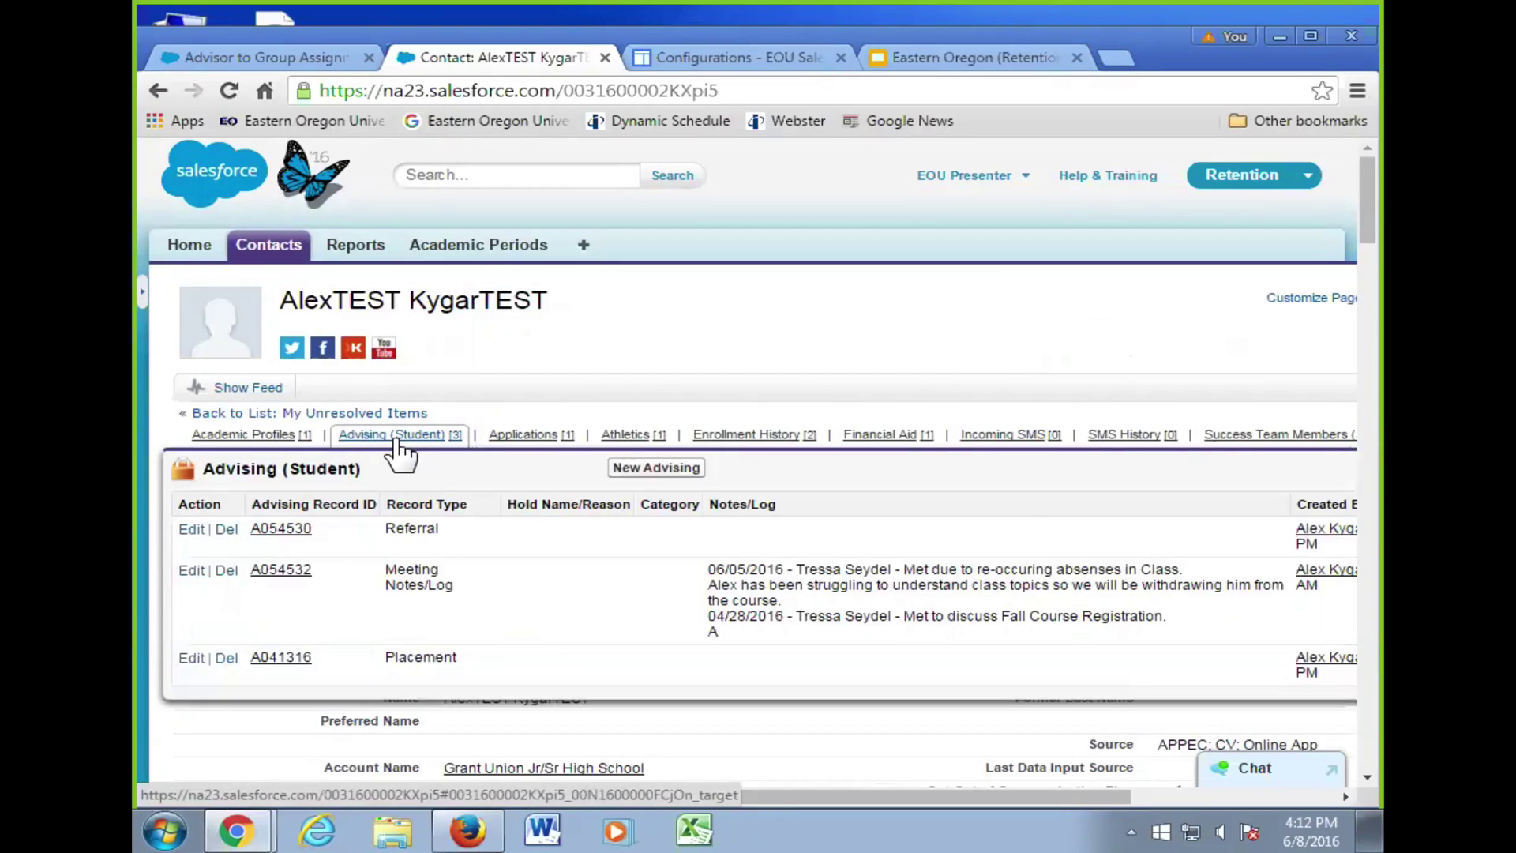
scroll(562, 545, "down", 7)
scroll(570, 551, "down", 20)
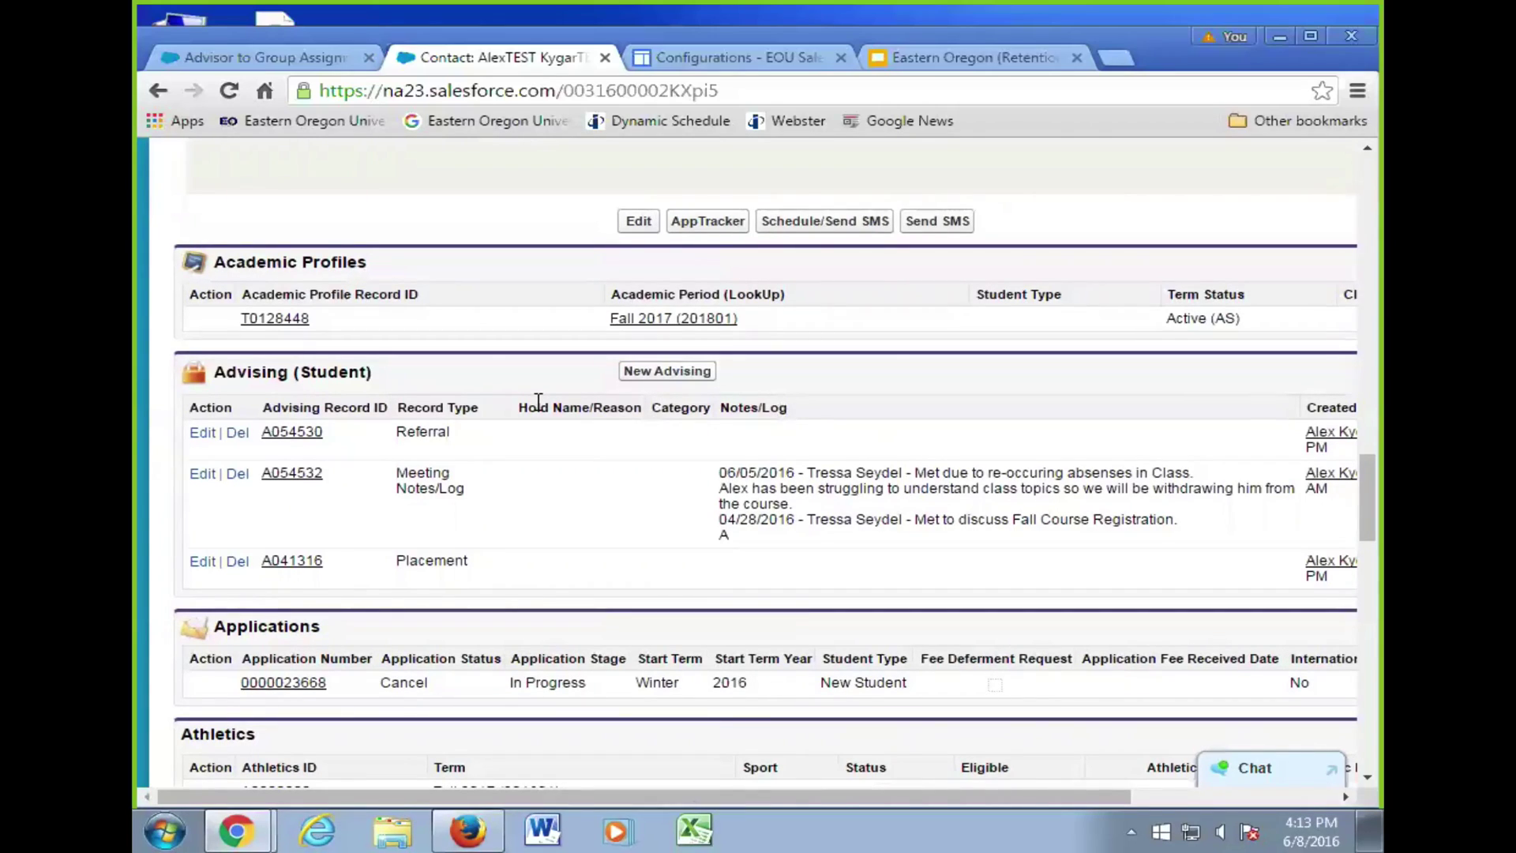
- Start a new advising record for the student and list the available record types
left_click(640, 373)
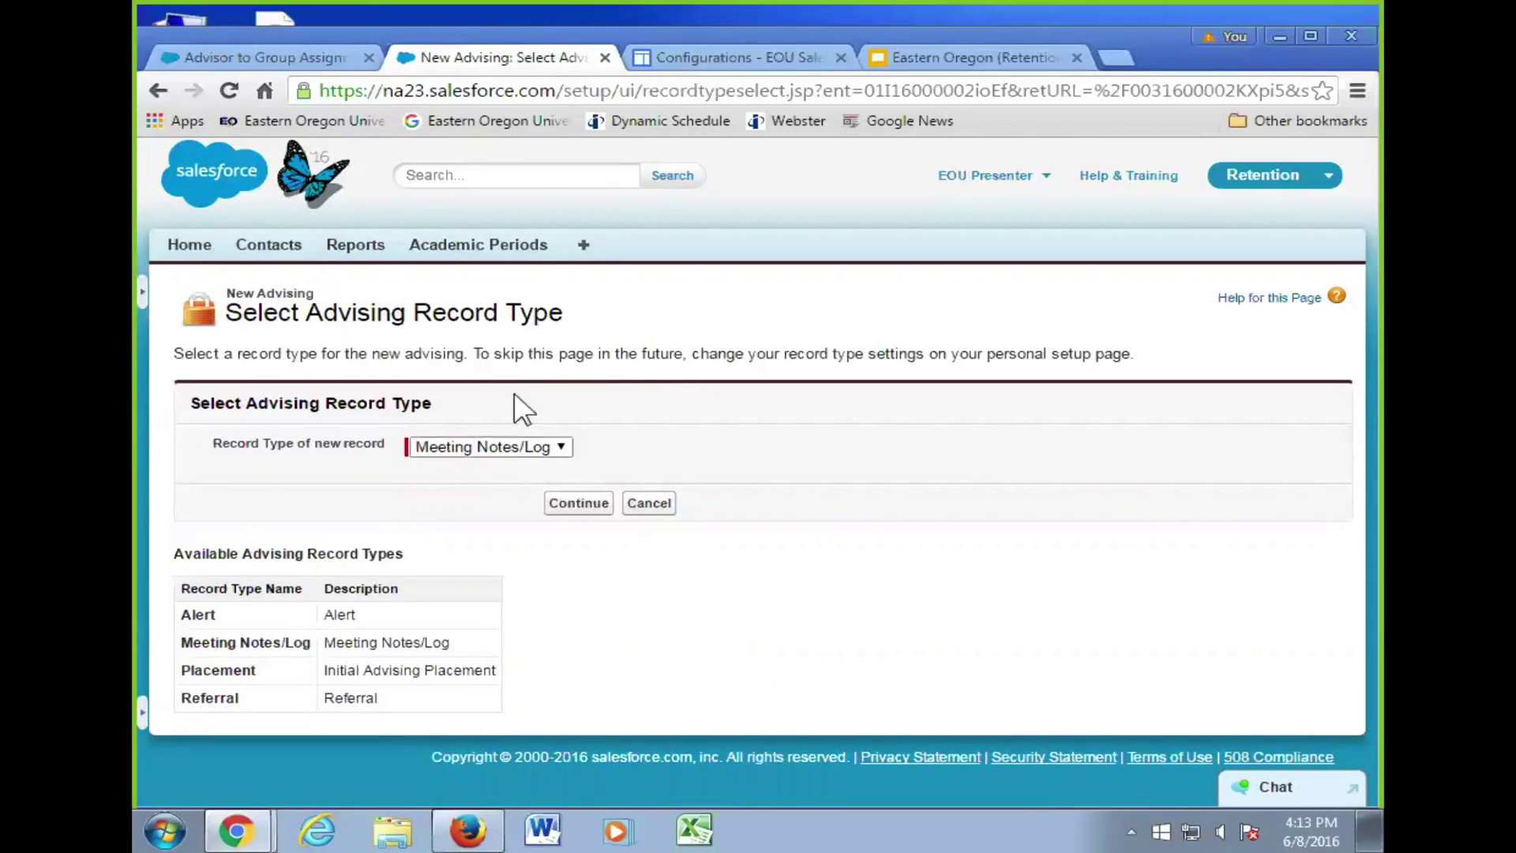
left_click(516, 446)
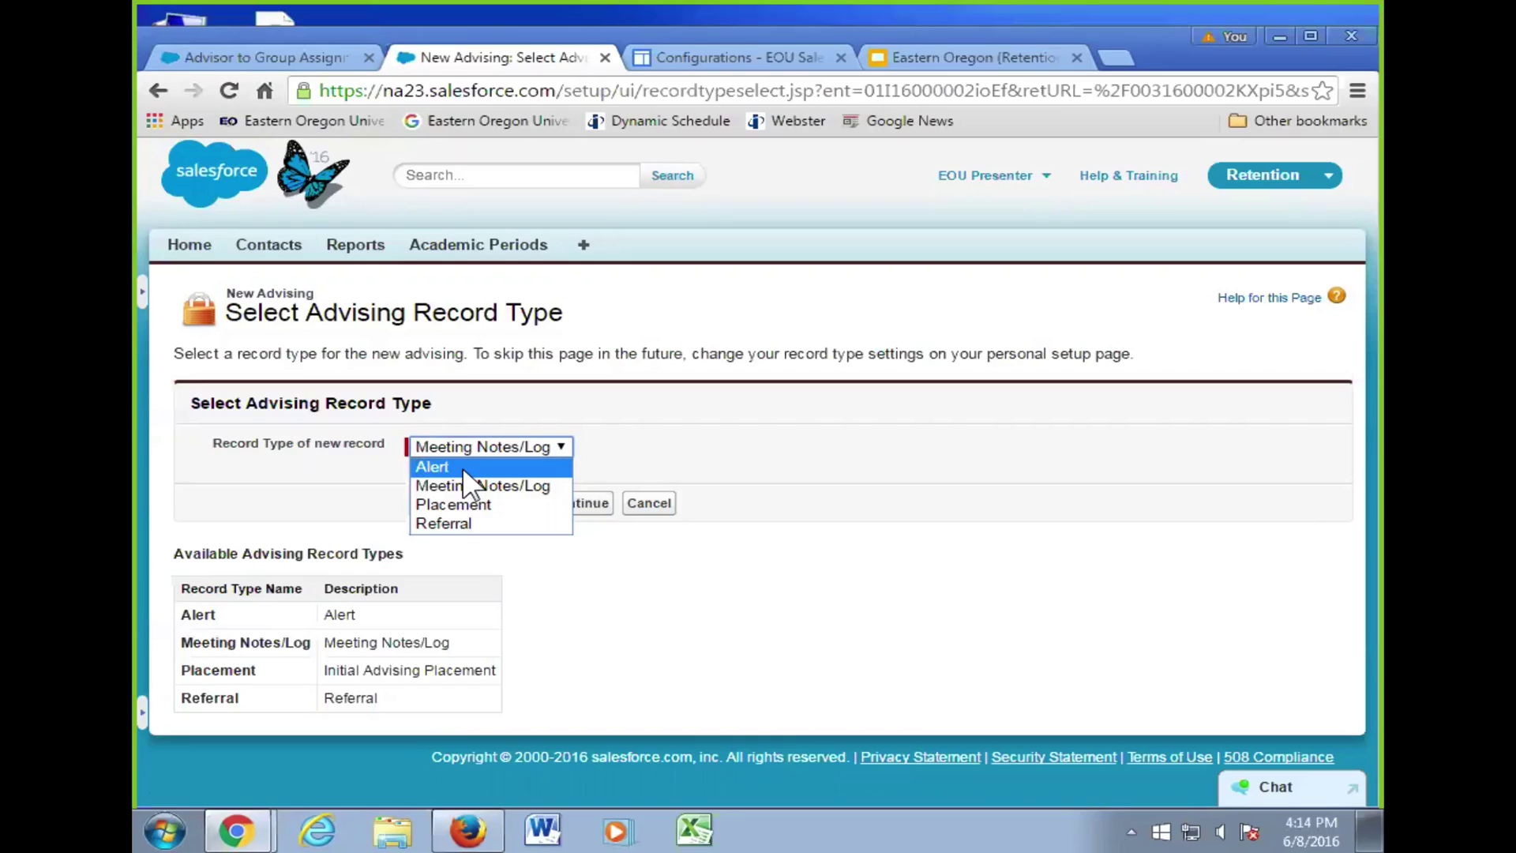
- Choose Alert as the advising record type and continue to the blank form
left_click(463, 467)
left_click(595, 503)
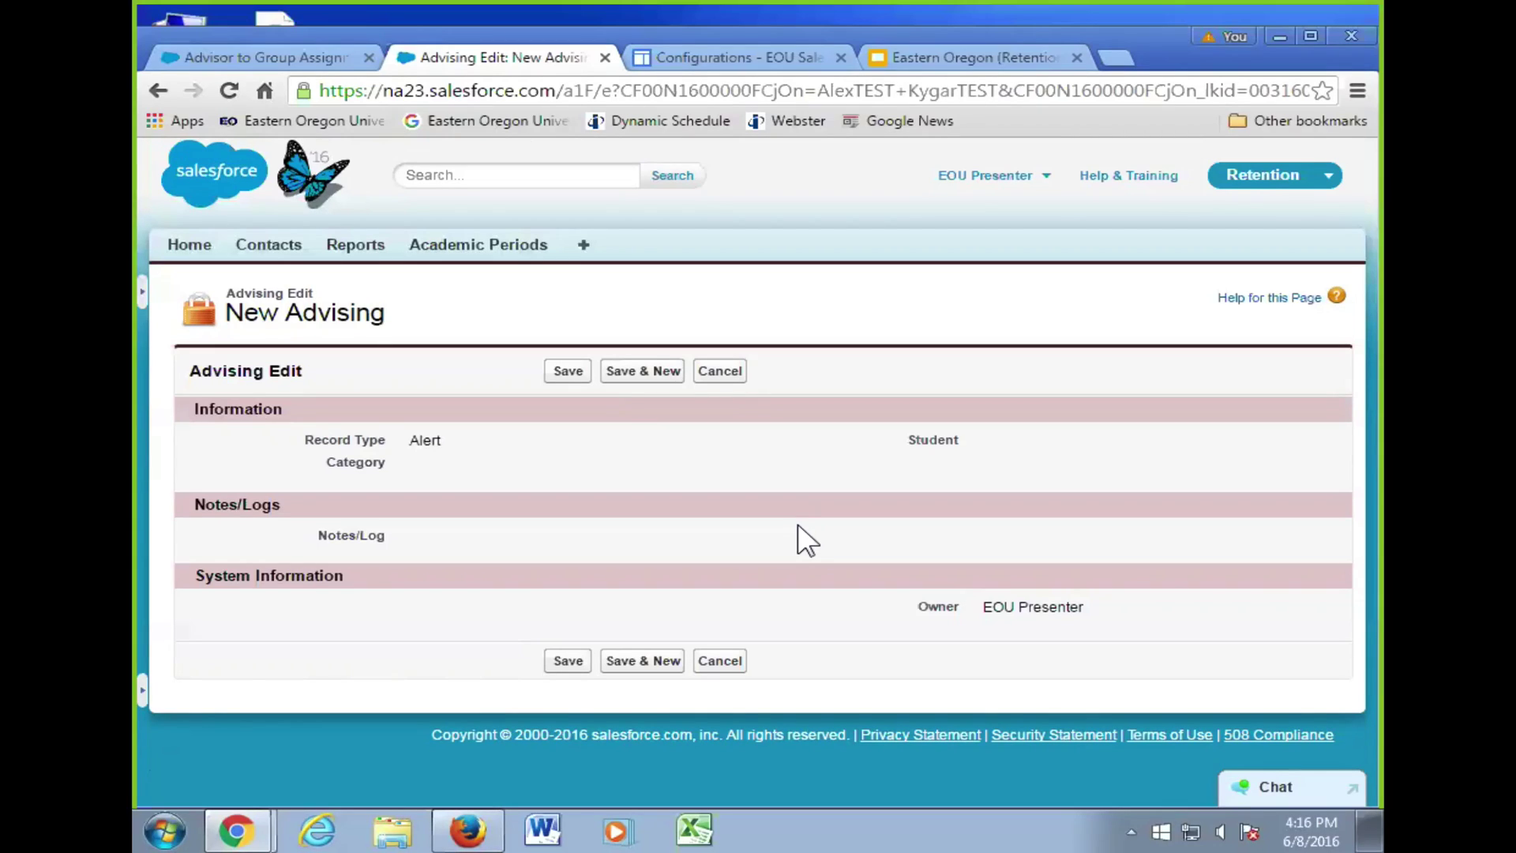
- Discard the Alert draft and start a fresh advising record from the Advising (Student) list
left_click(719, 371)
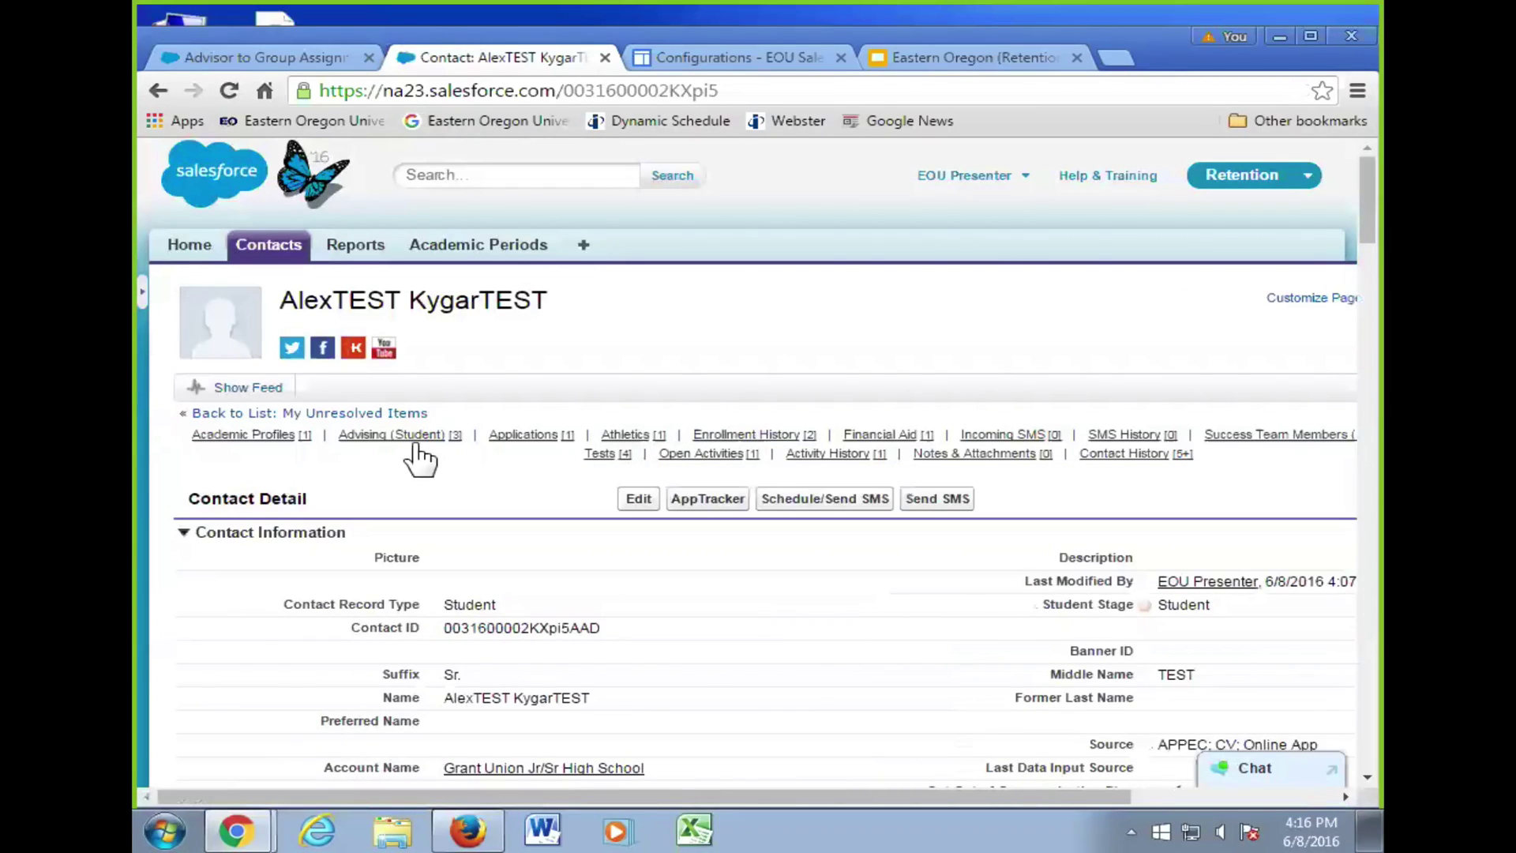
left_click(414, 437)
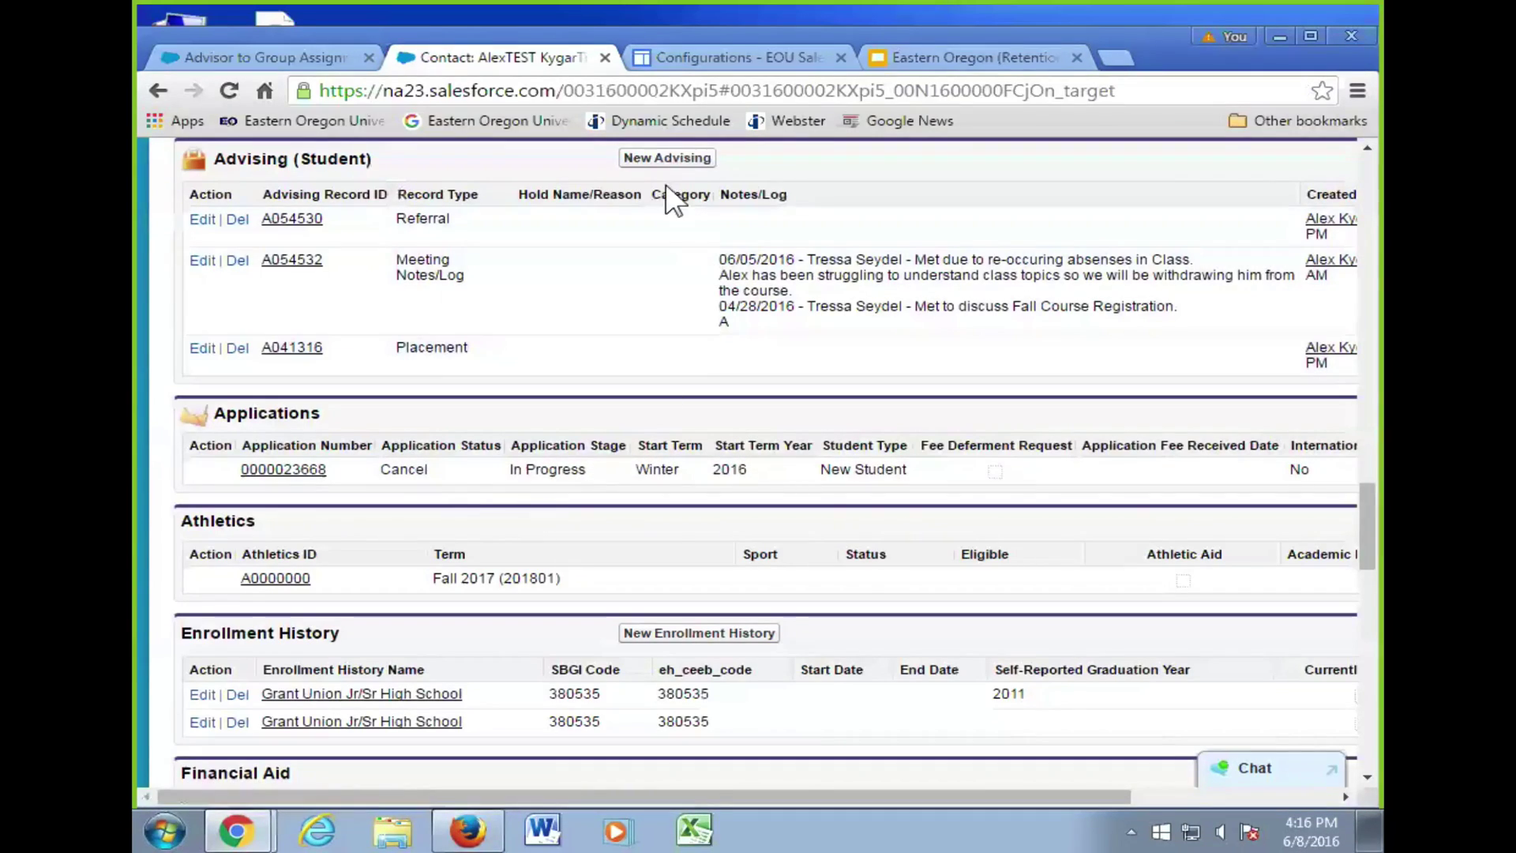
left_click(668, 158)
left_click(540, 447)
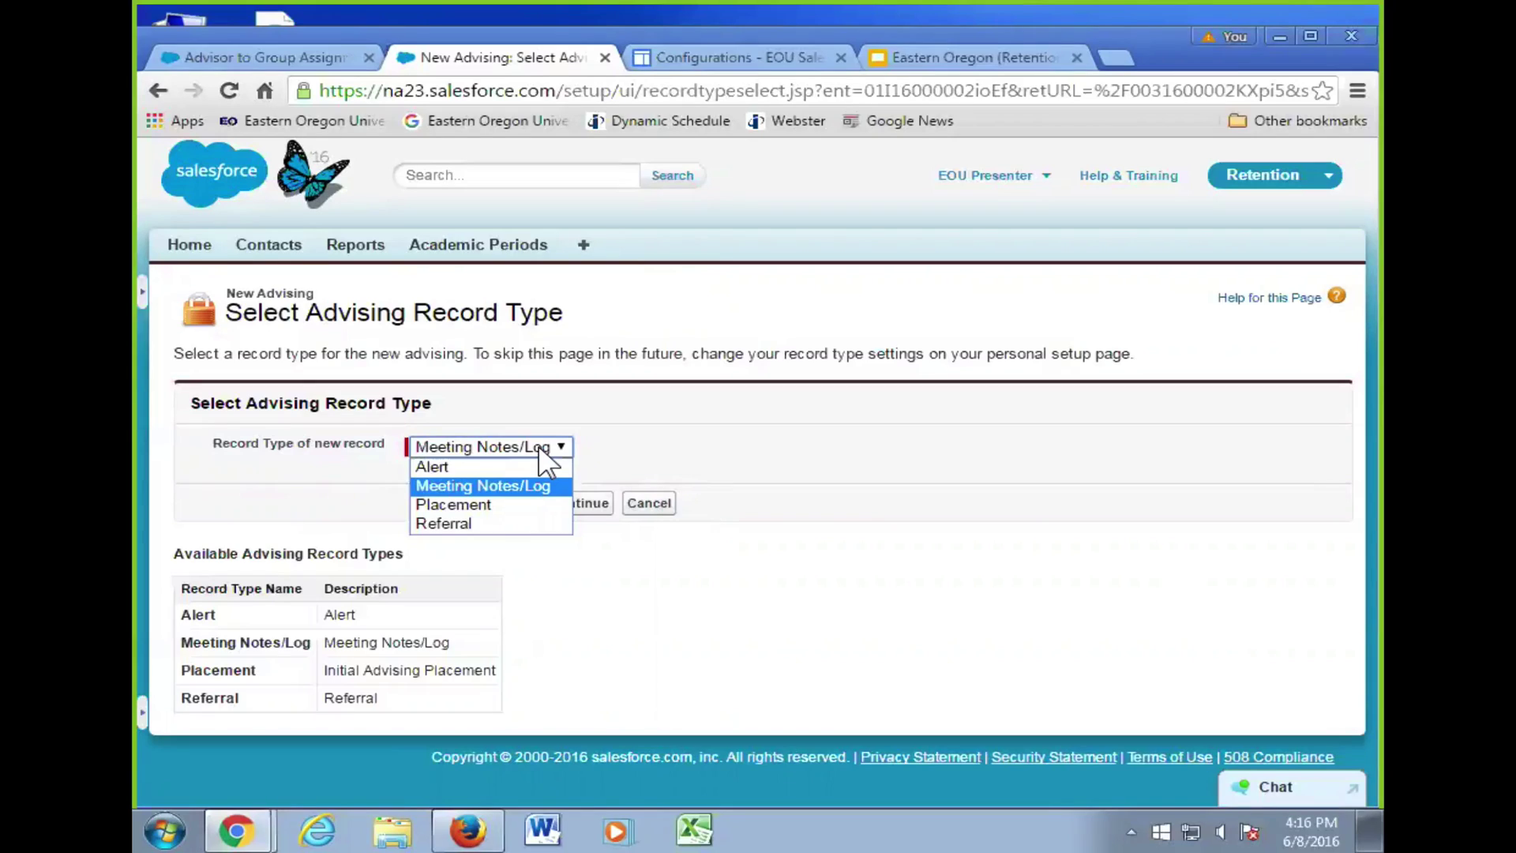
- Make Placement the new advising record's type and continue to its edit form
left_click(480, 503)
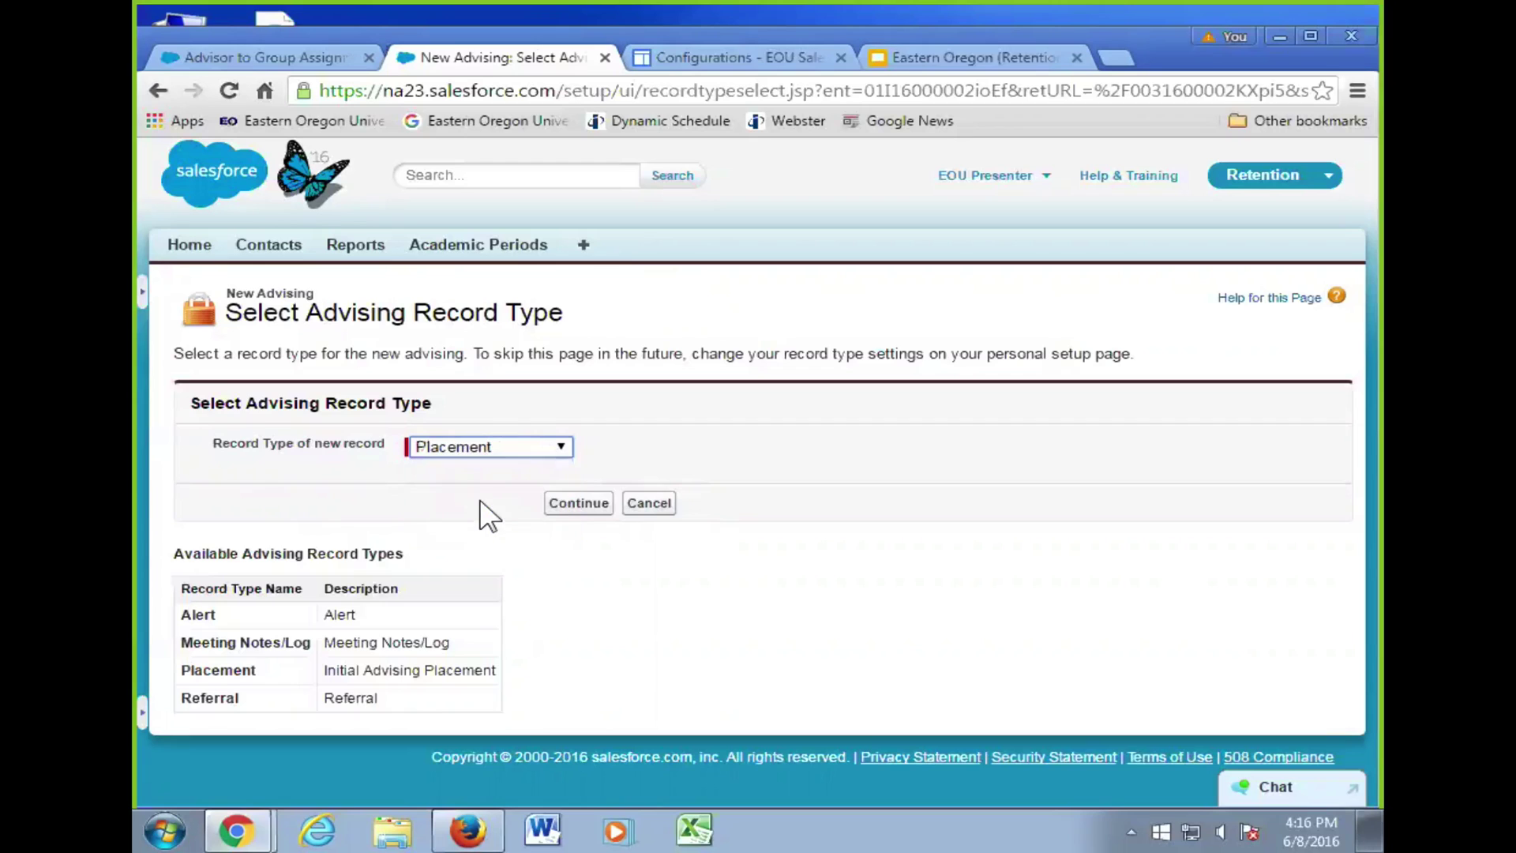
left_click(594, 503)
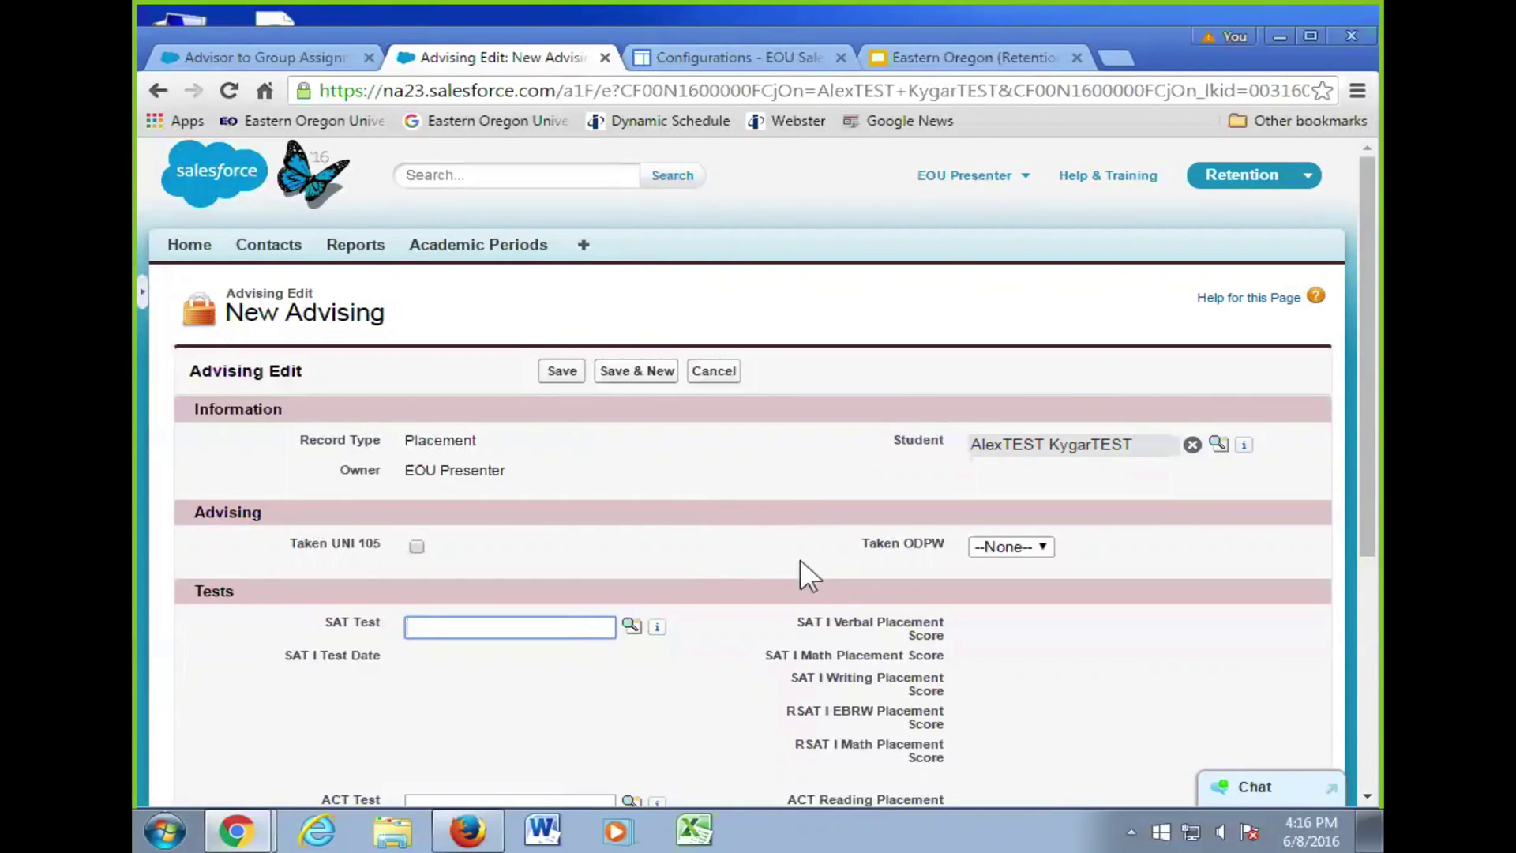
scroll(829, 562, "down", 3)
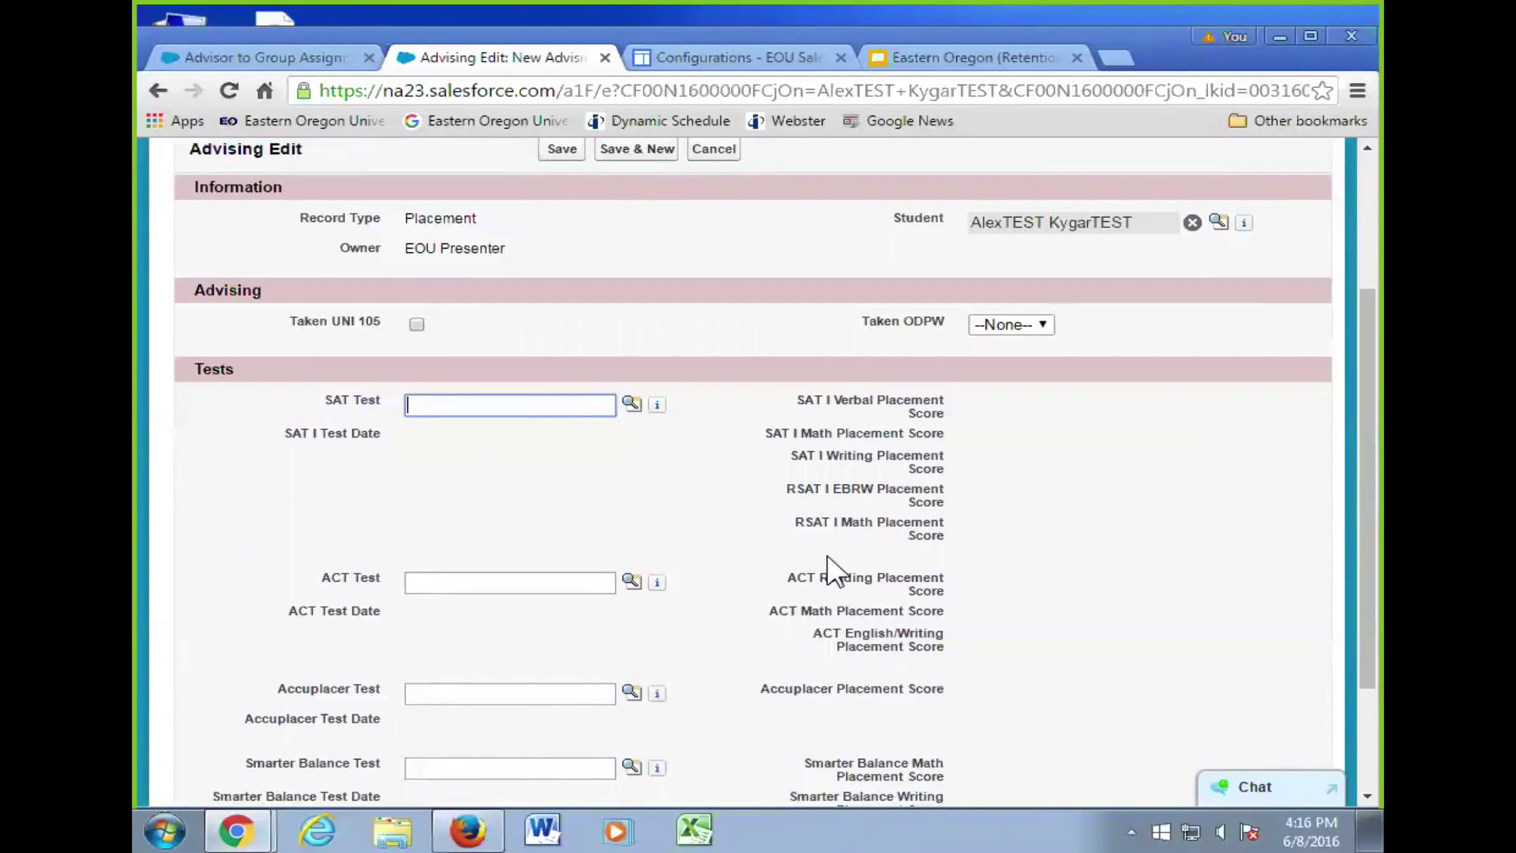
left_click(1017, 324)
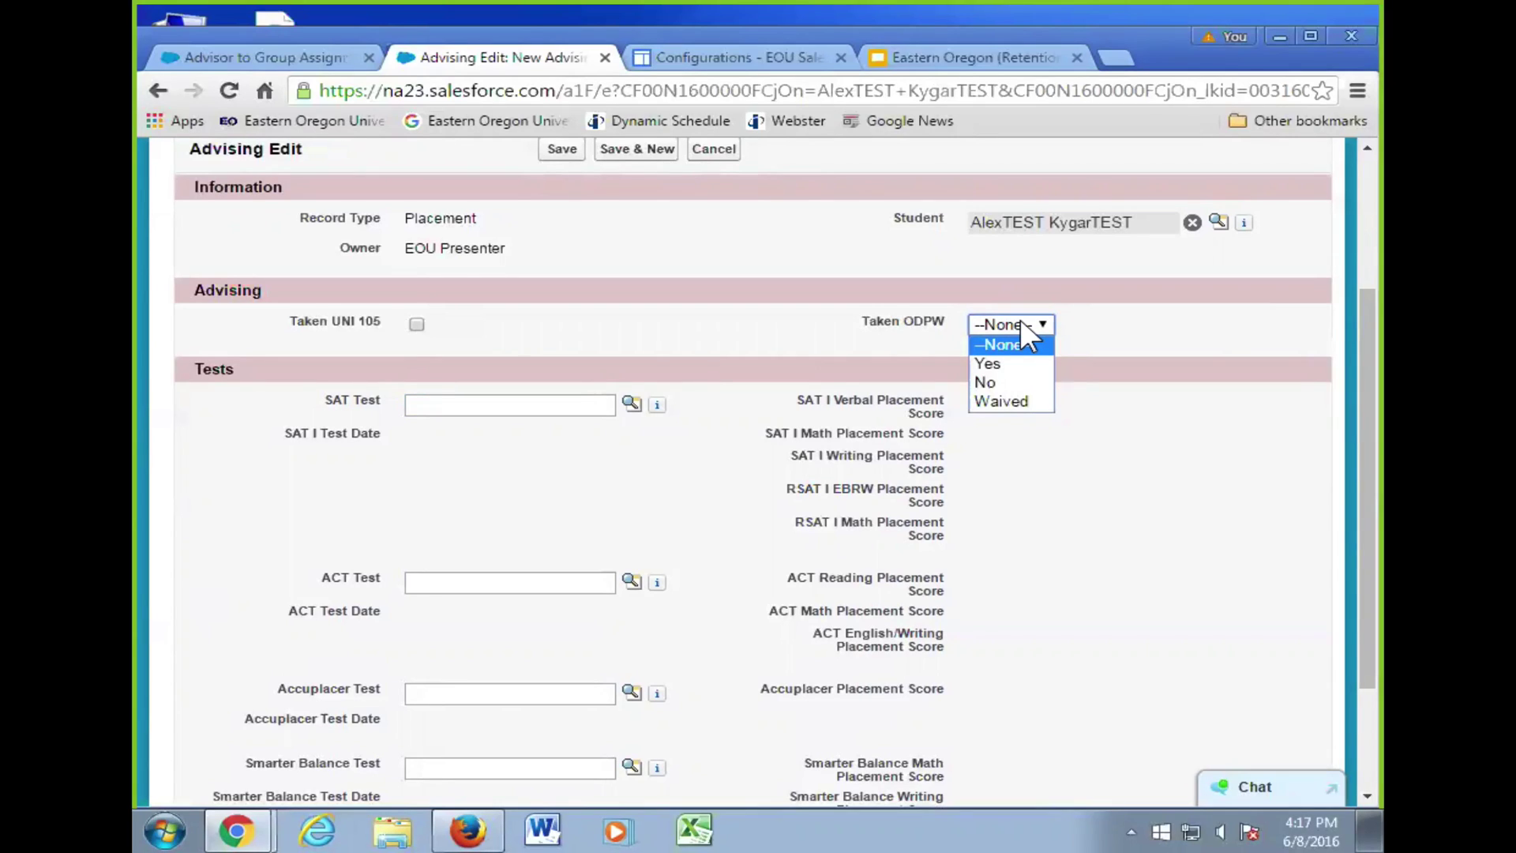
left_click(725, 321)
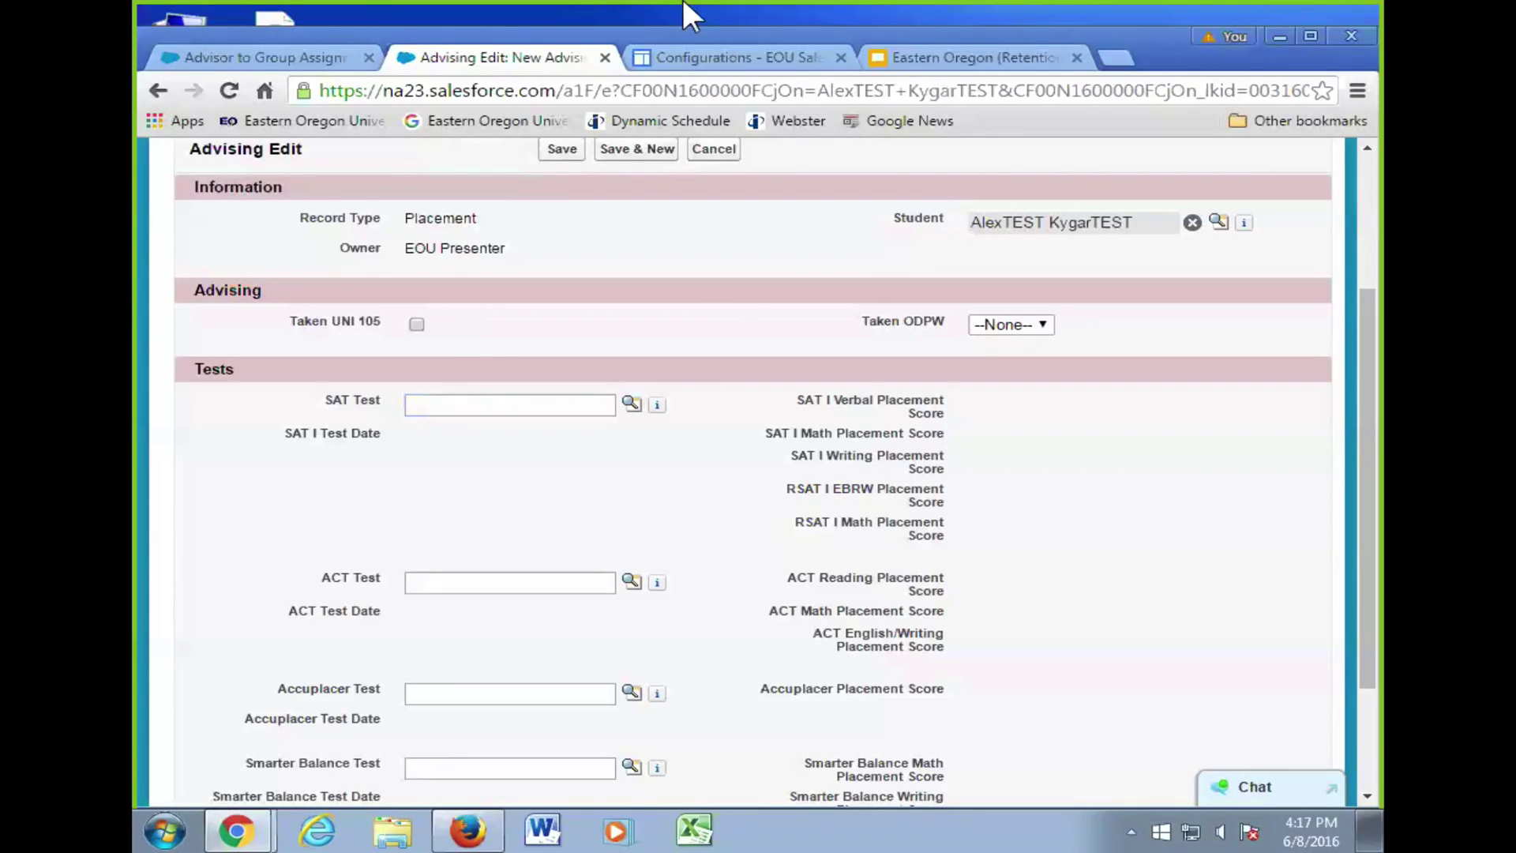
- Set the SAT Test field to SAT I through its lookup, then search ACT tests
left_click(631, 405)
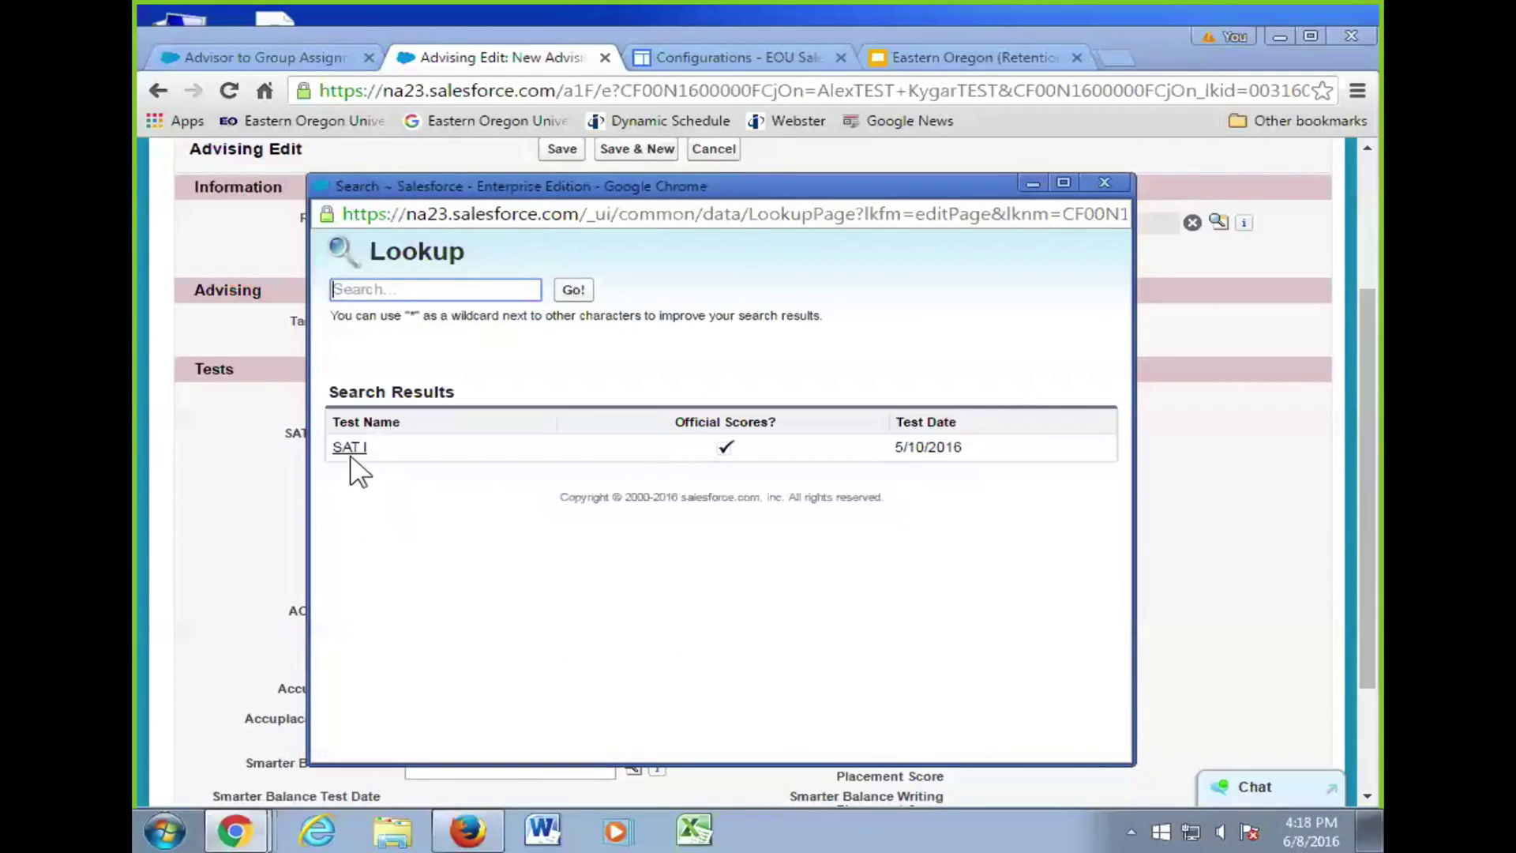
left_click(351, 451)
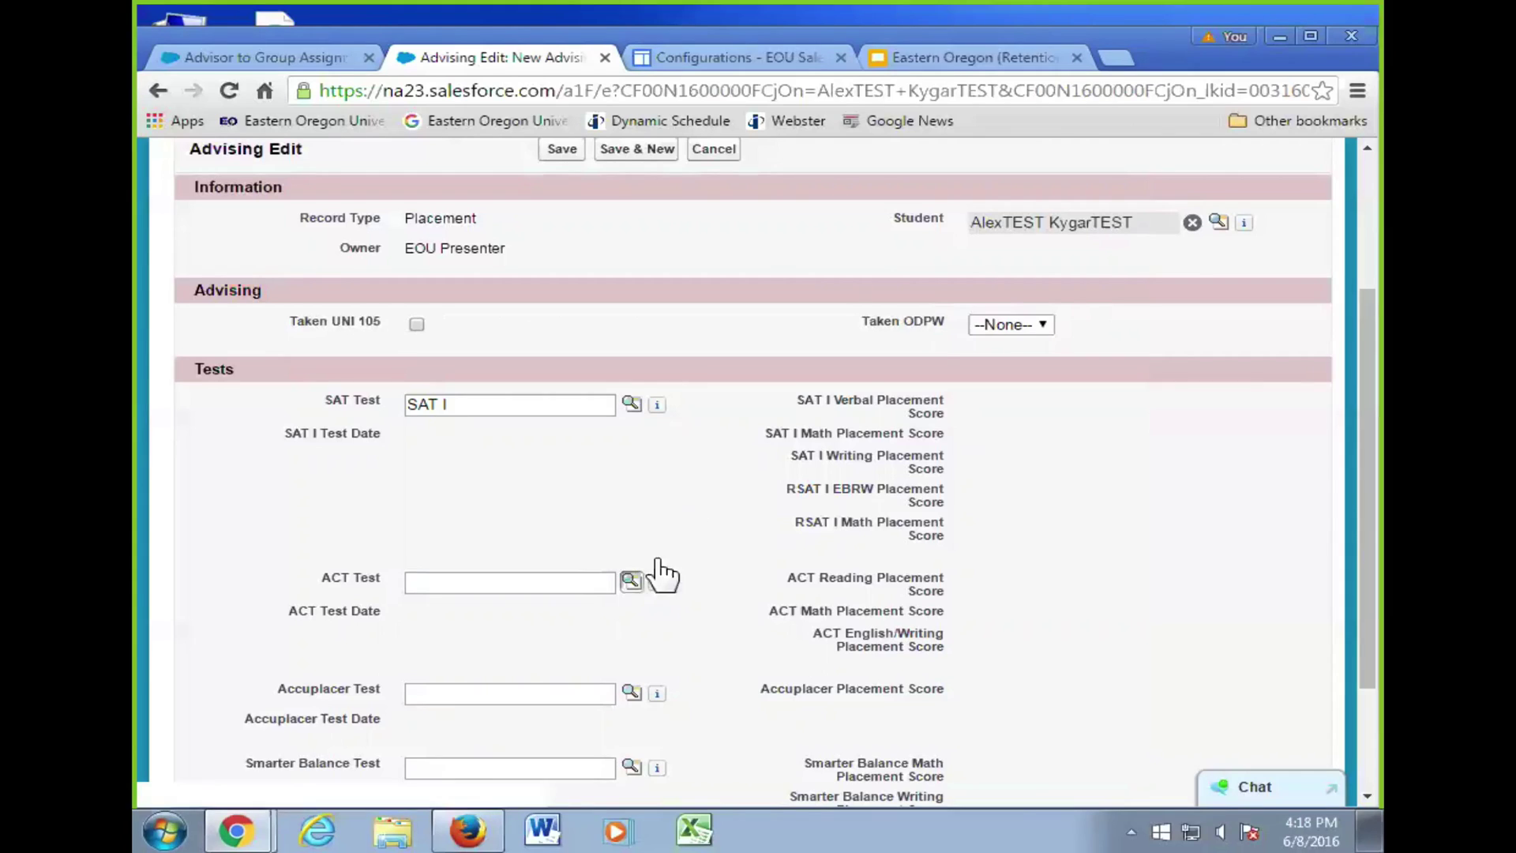
left_click(632, 582)
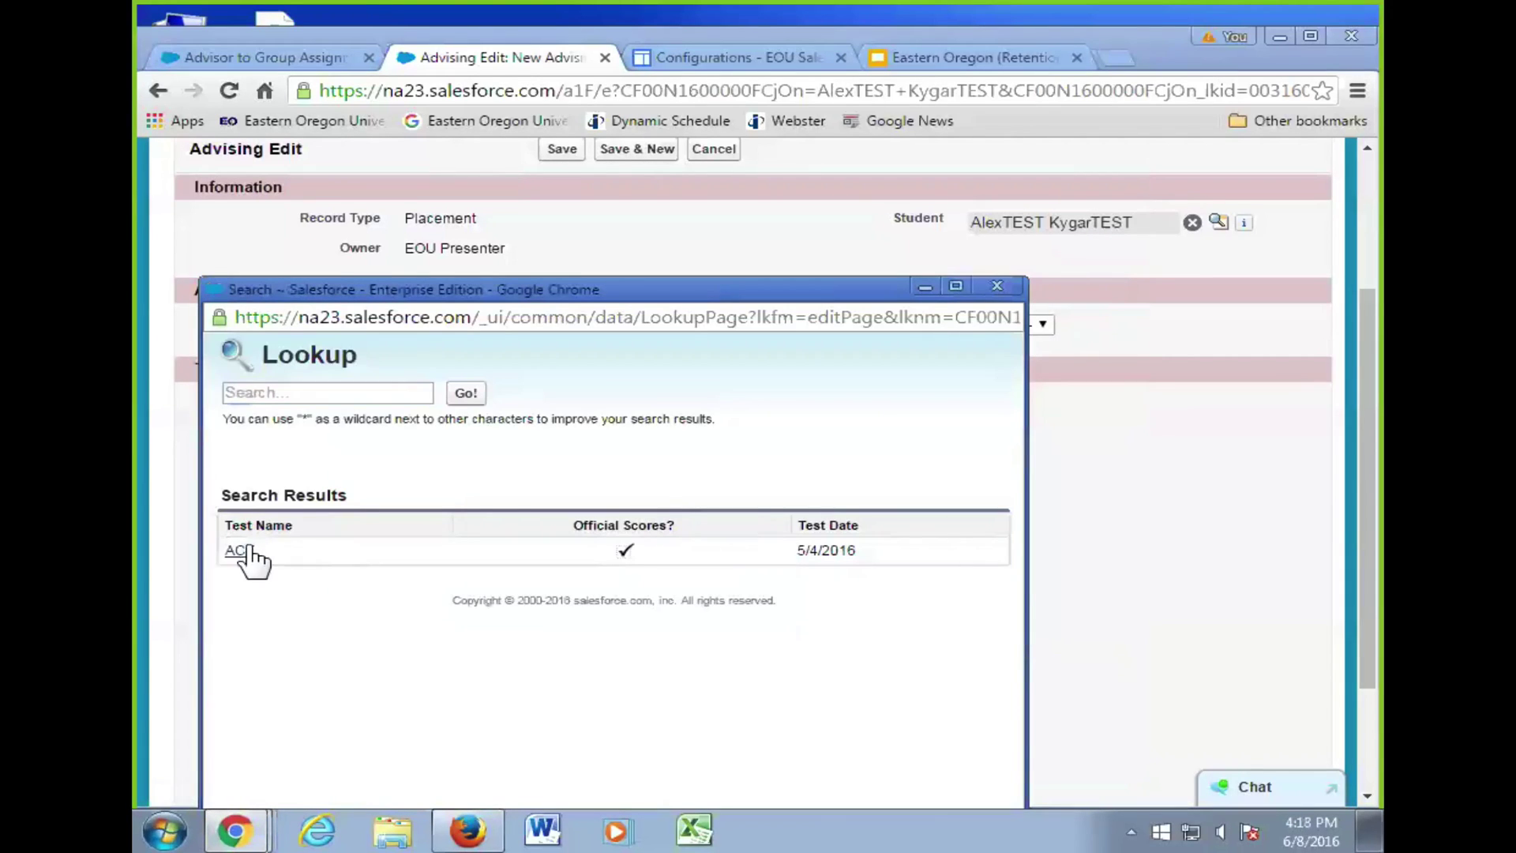
- Pick ACT as the ACT test, check Taken UNI 105, and save the Placement record
left_click(241, 551)
scroll(711, 517, "down", 3)
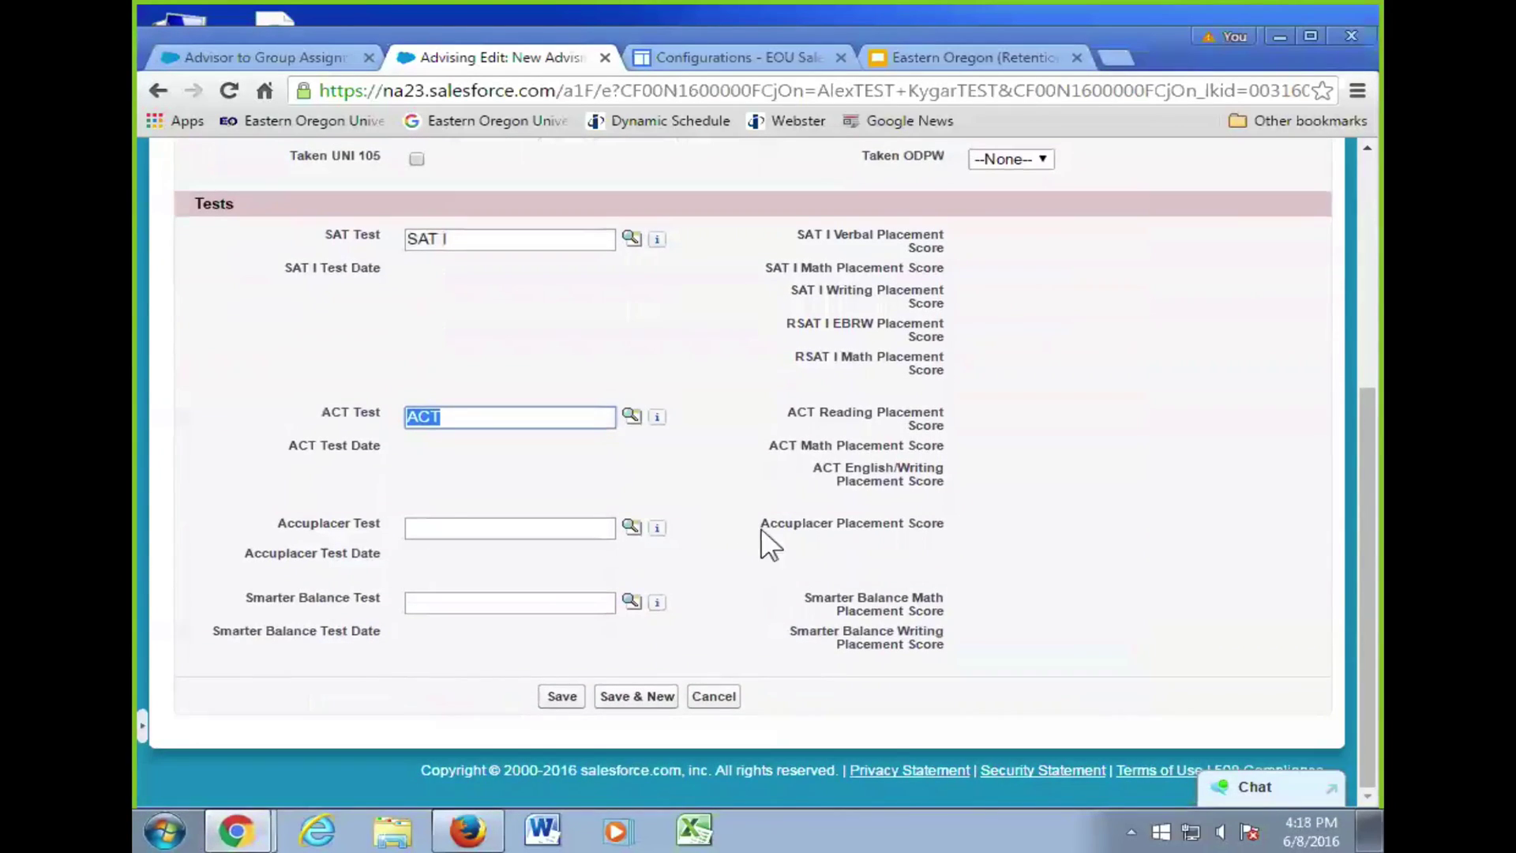
scroll(765, 541, "up", 5)
left_click(415, 491)
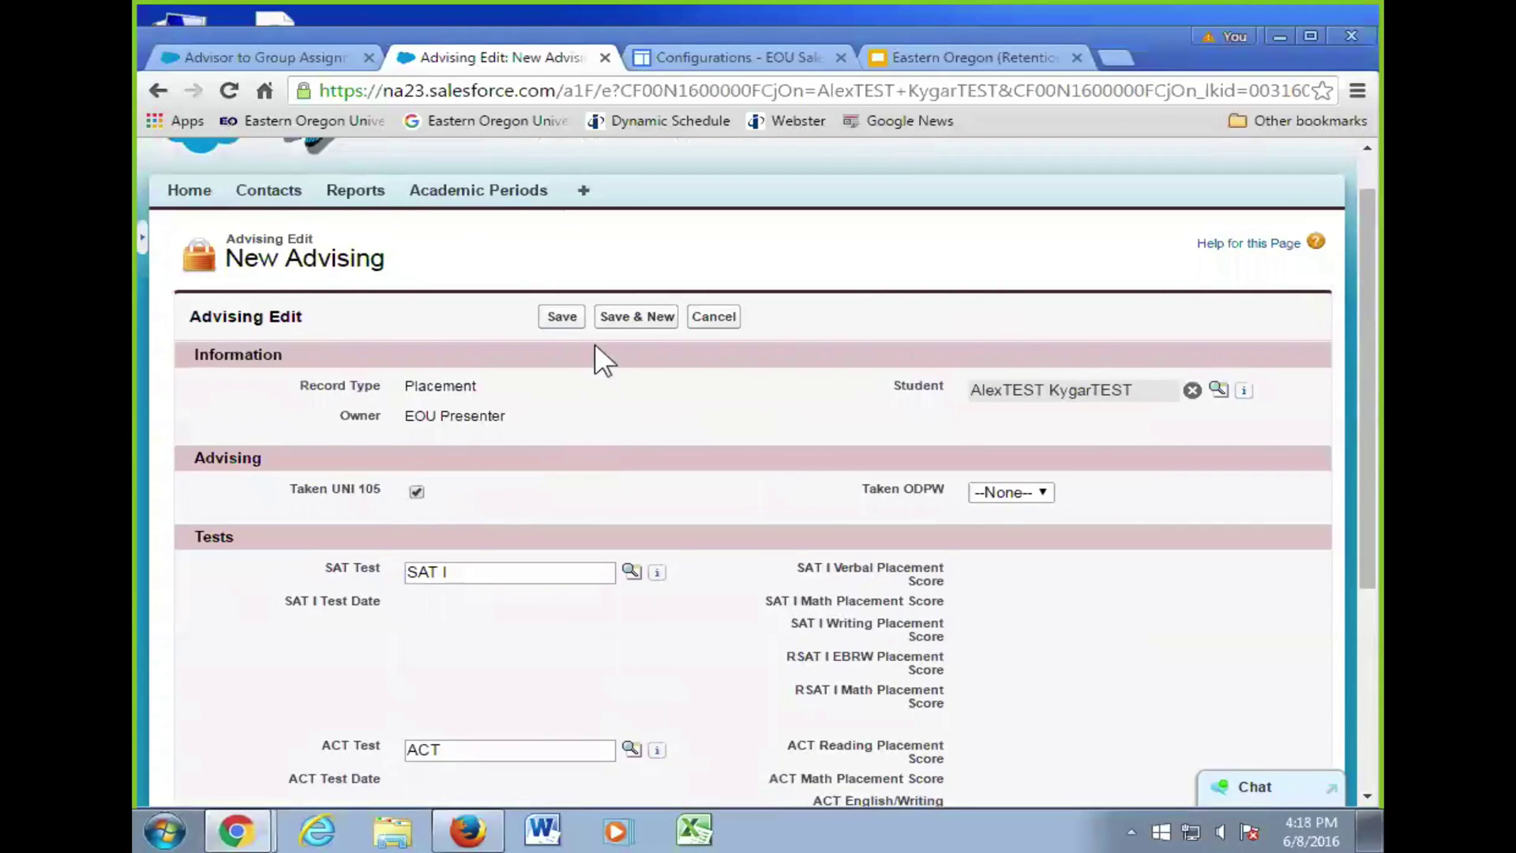
left_click(557, 316)
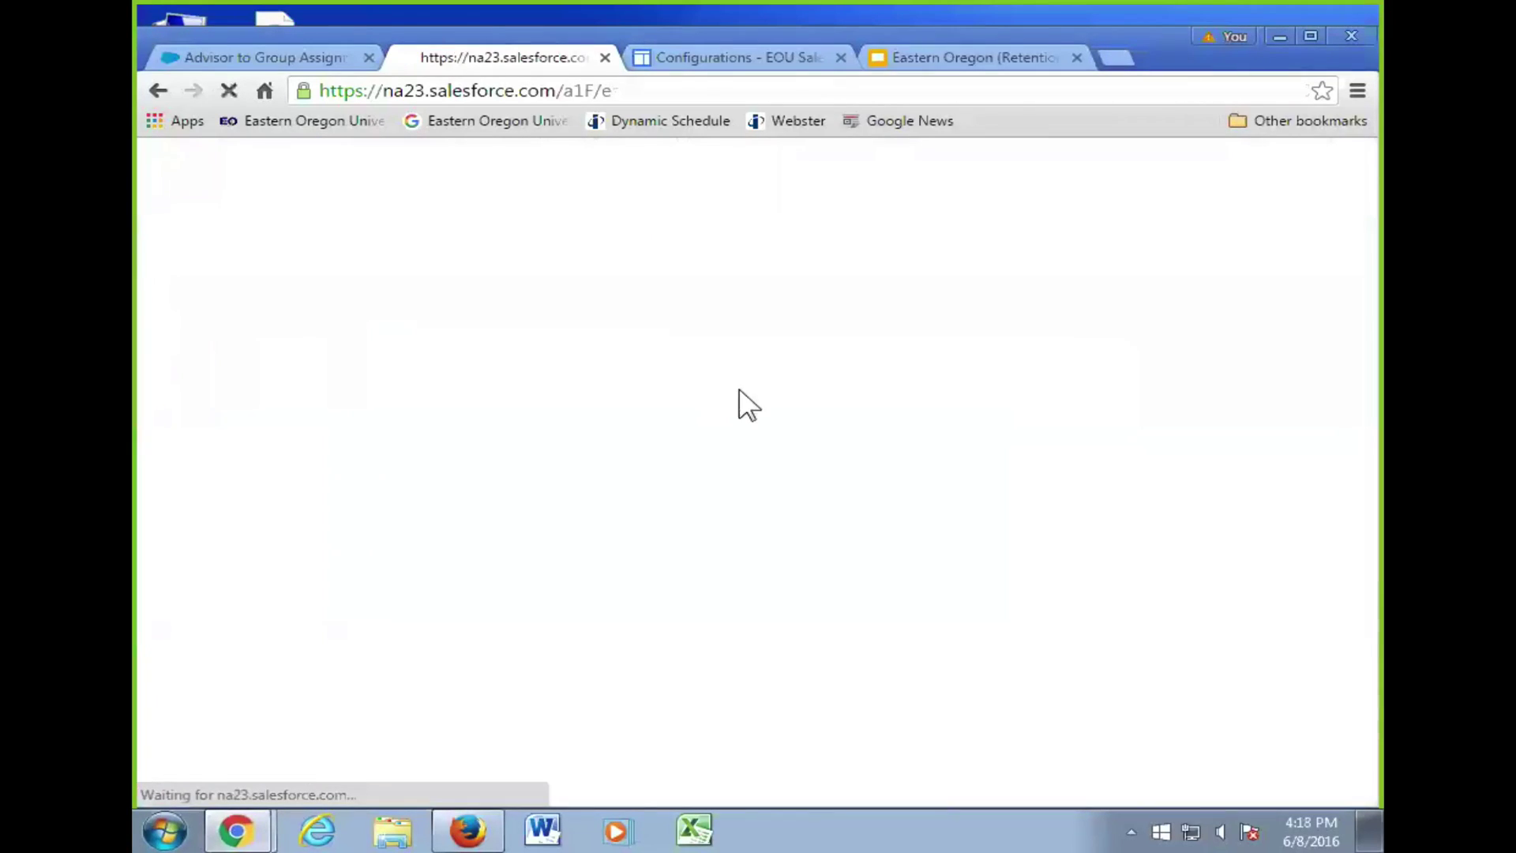
- Open saved record A054534 for editing, then cancel back to its detail page
scroll(702, 518, "down", 1)
scroll(703, 532, "down", 1)
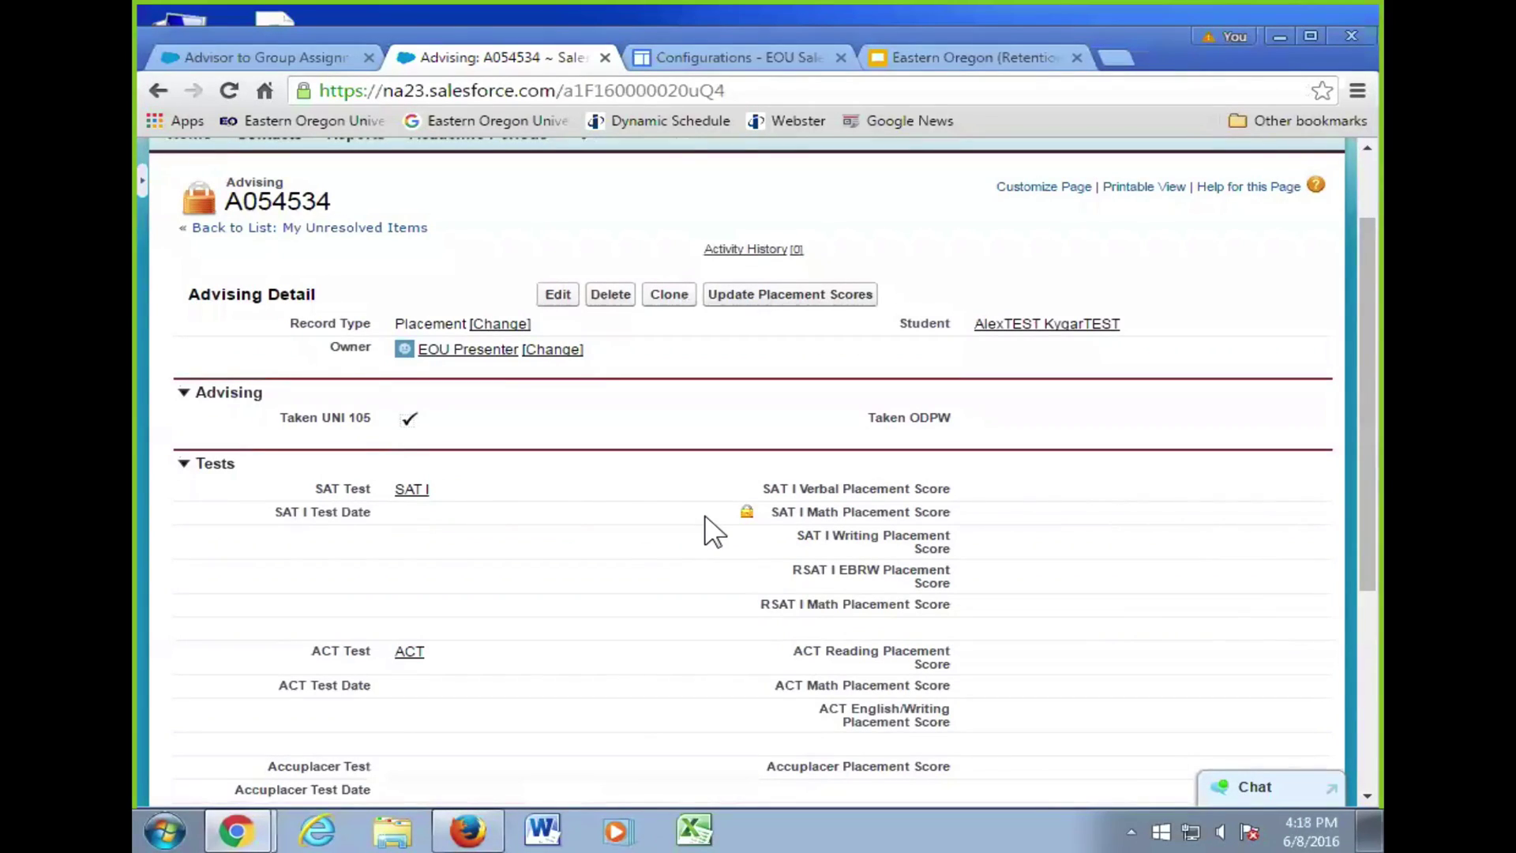
left_click(558, 294)
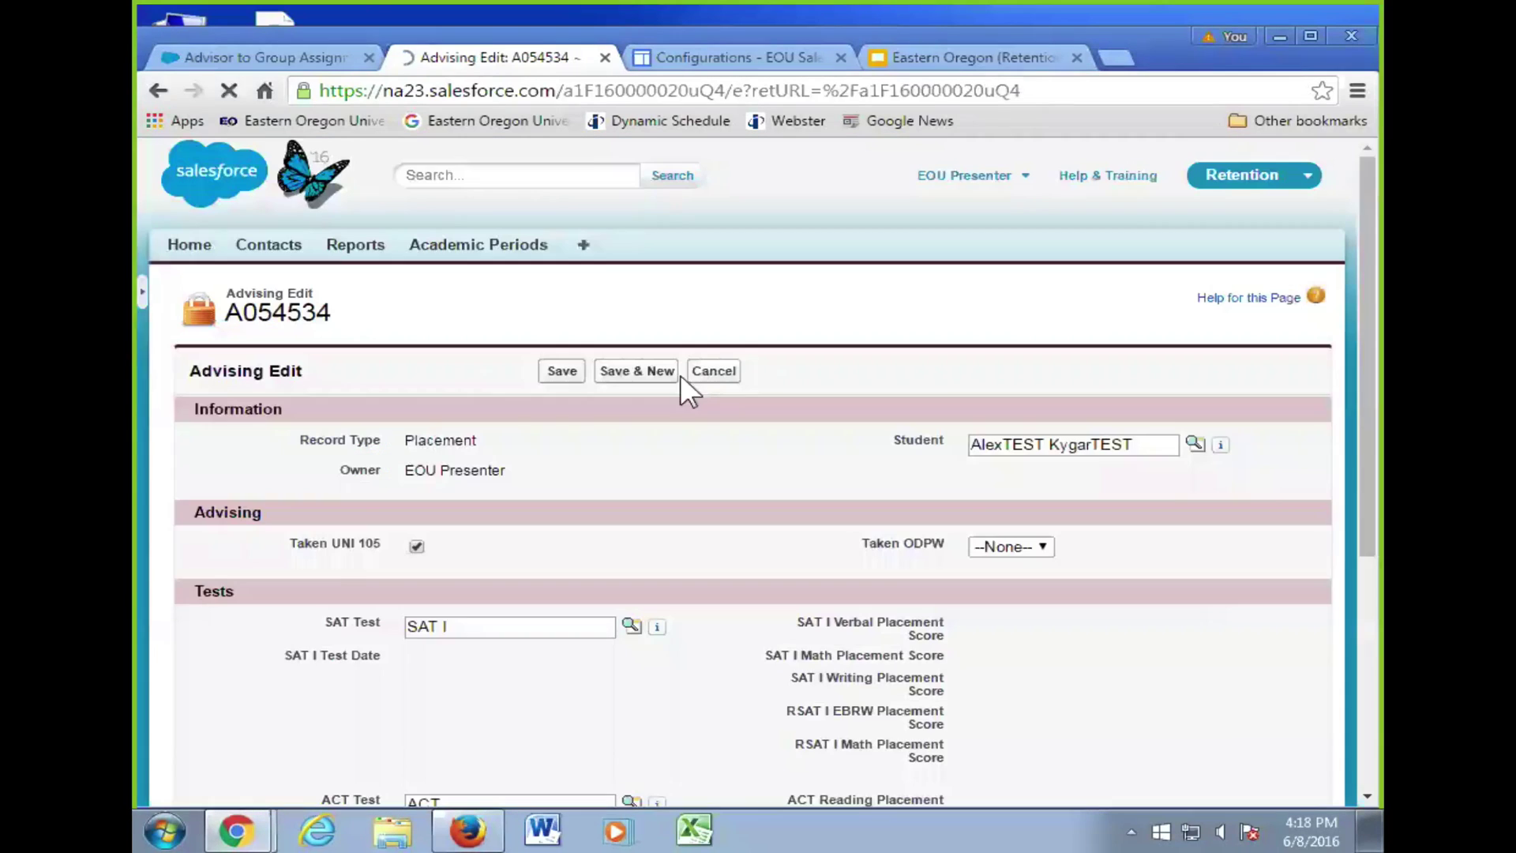
left_click(700, 370)
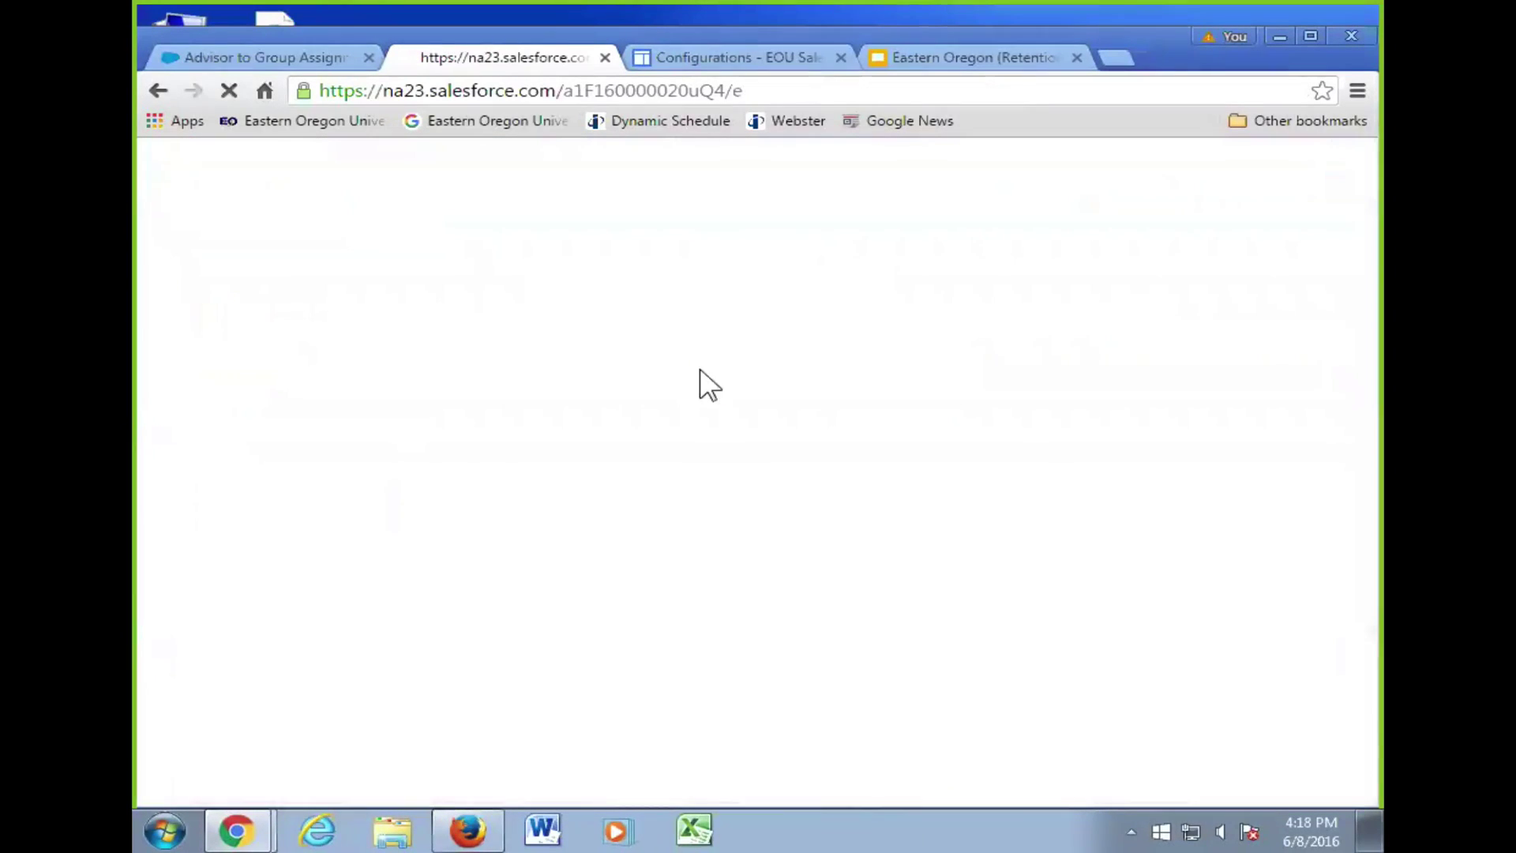
scroll(964, 541, "down", 3)
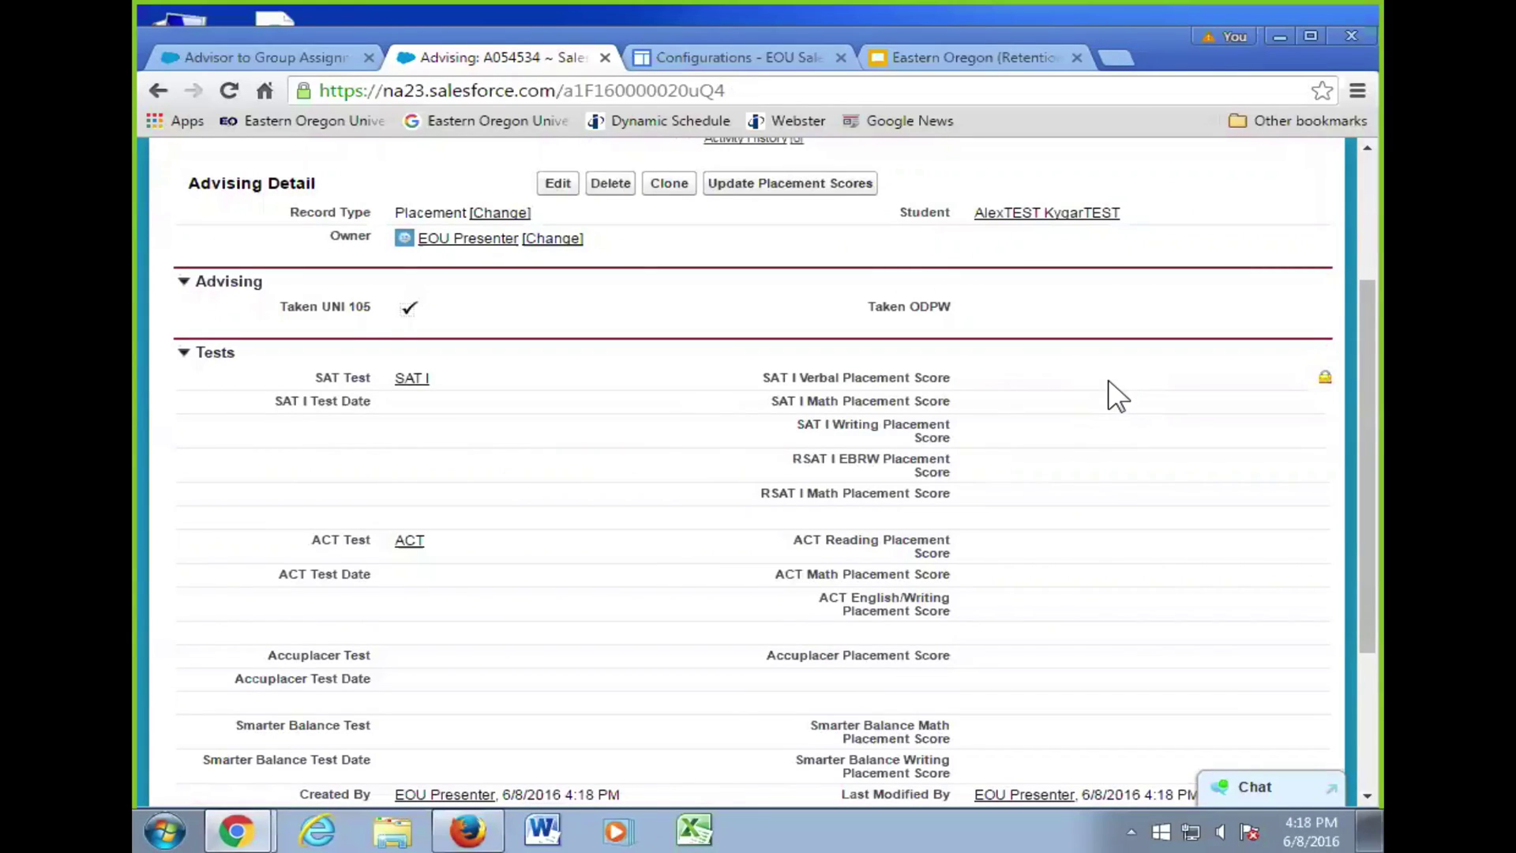
- Run Update Placement Scores and check the SAT I, RSAT and ACT scores dated 5/10/2016
left_click(803, 189)
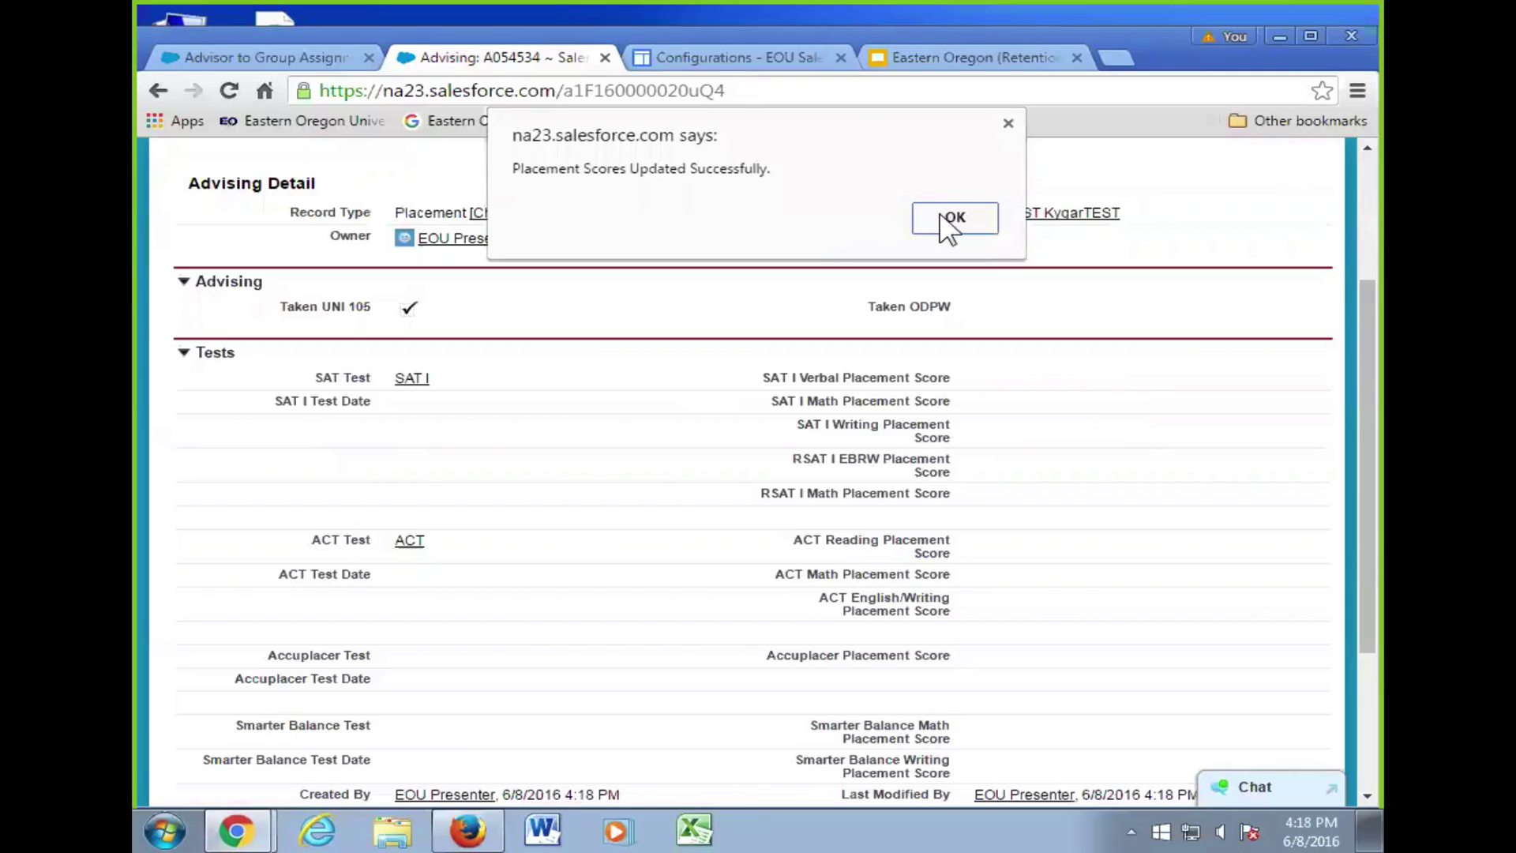
left_click(950, 229)
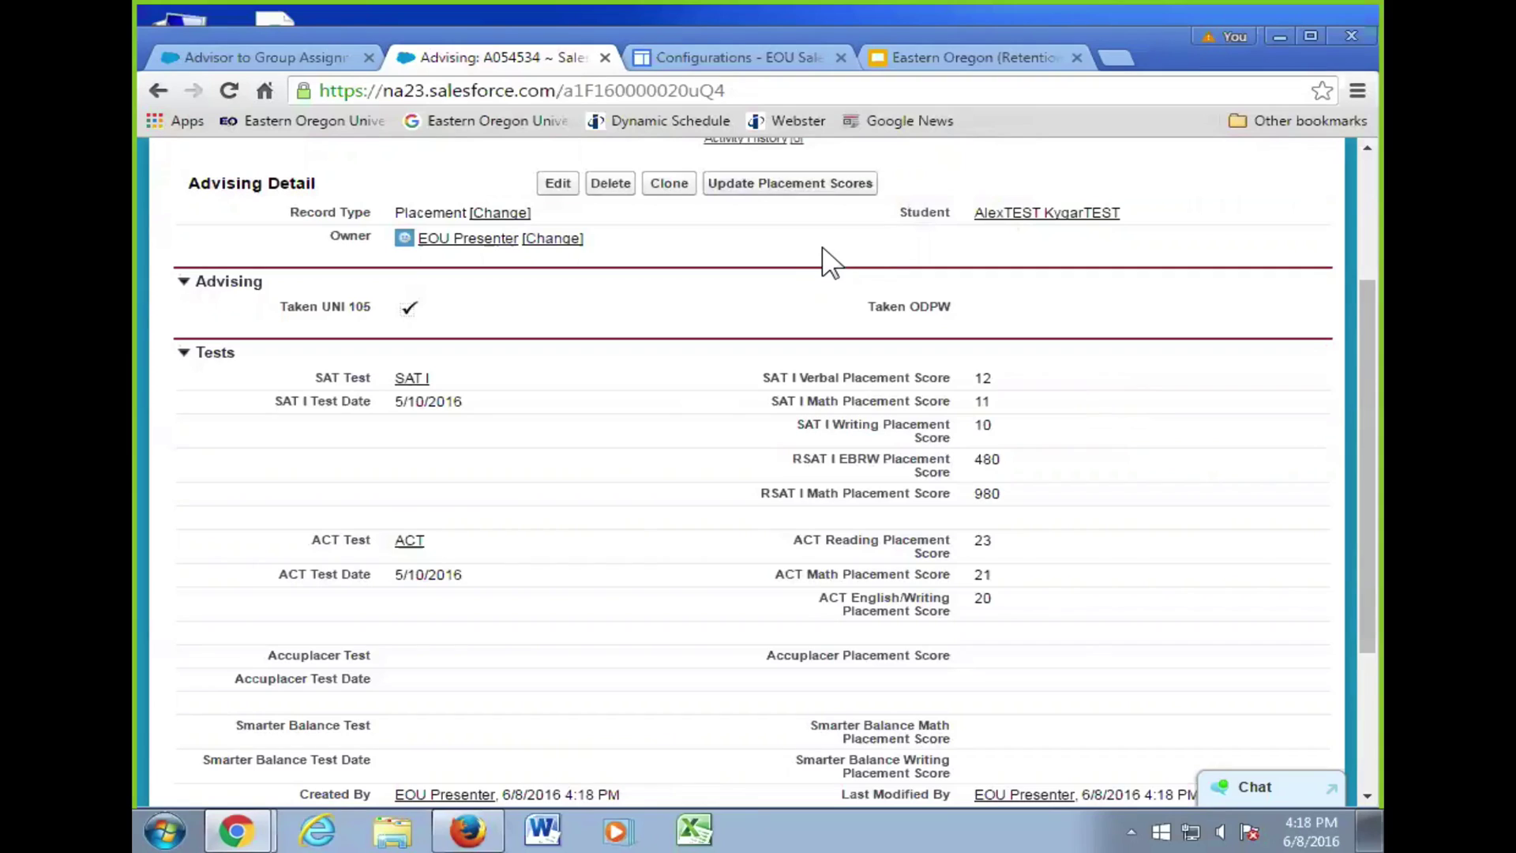
scroll(873, 259, "up", 2)
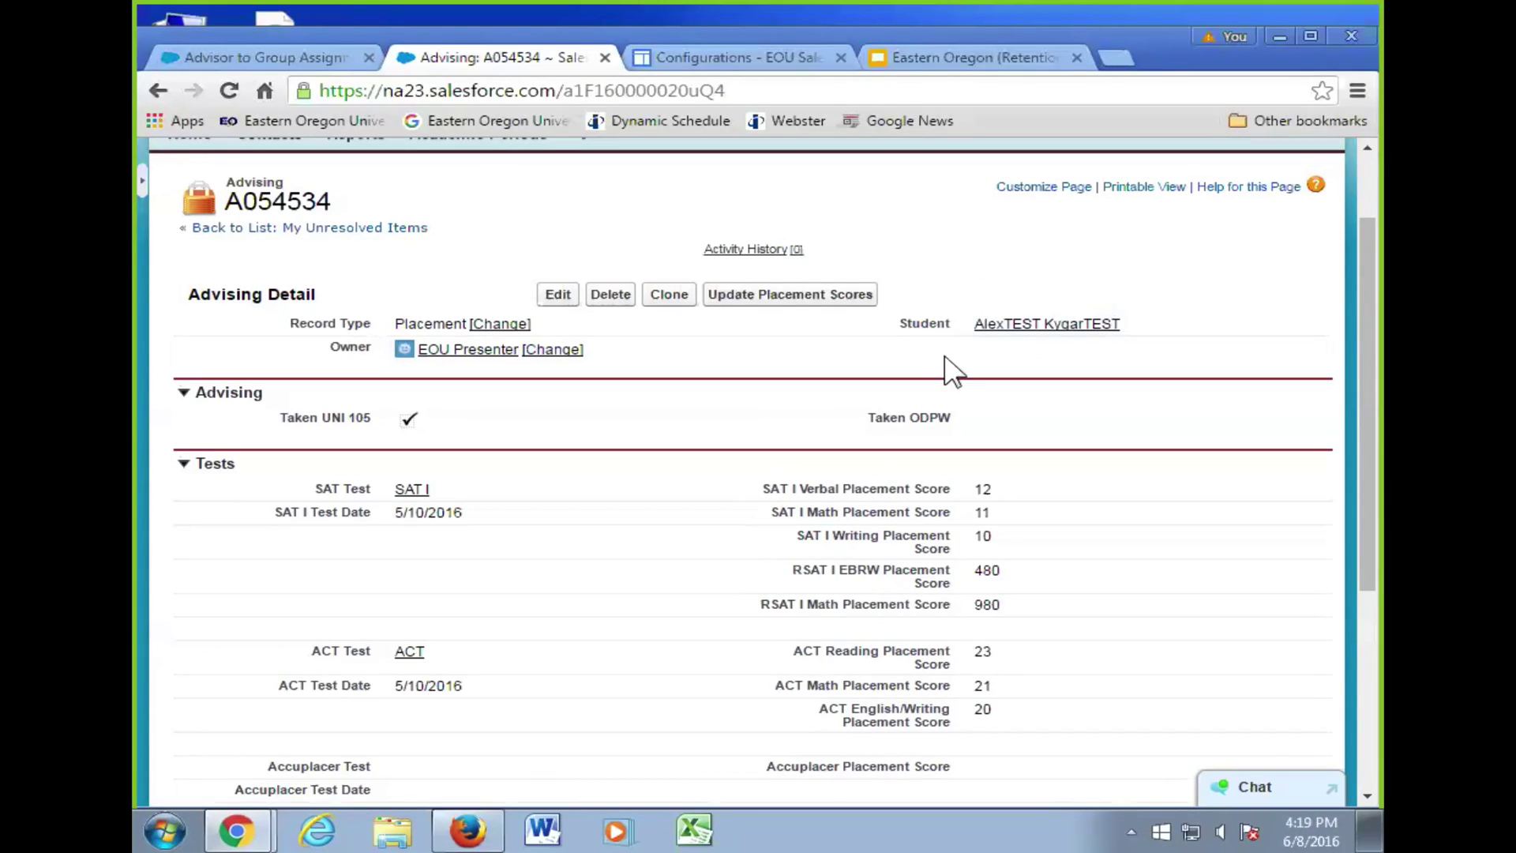
scroll(928, 371, "down", 5)
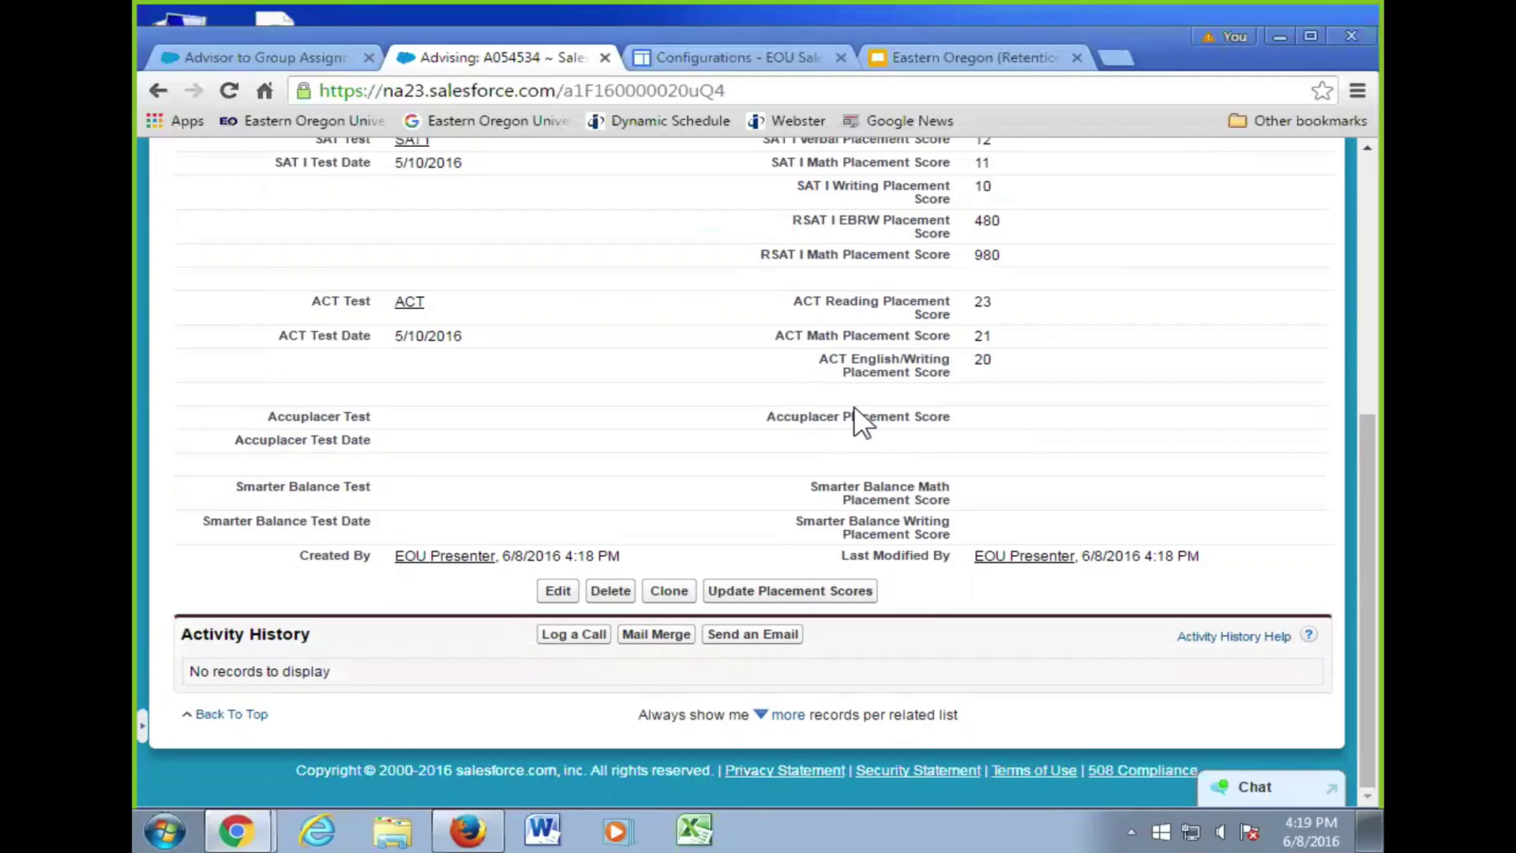
left_click(556, 592)
scroll(687, 552, "down", 5)
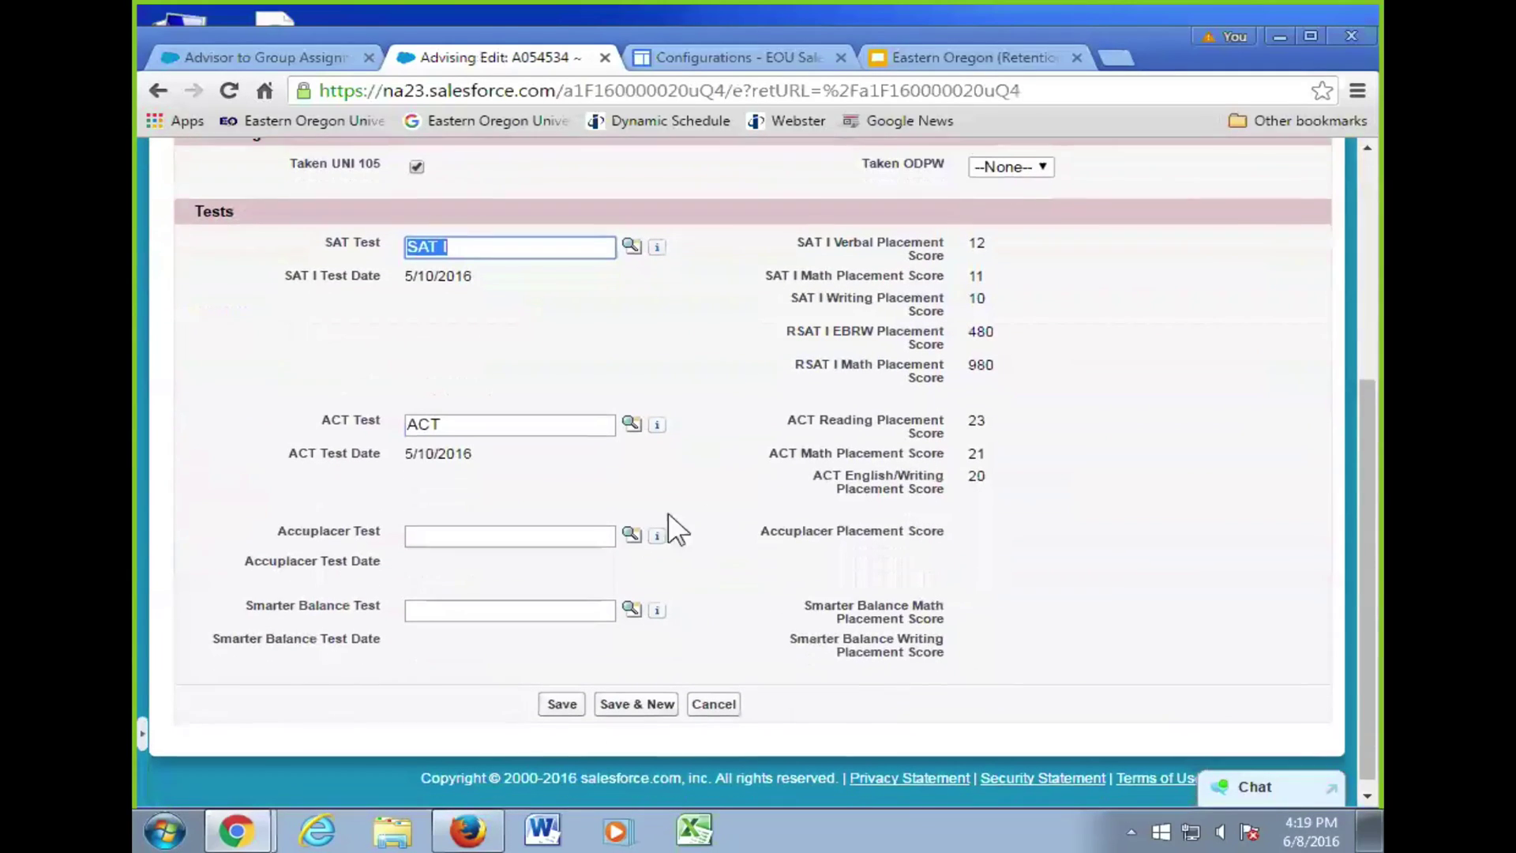
left_click(631, 526)
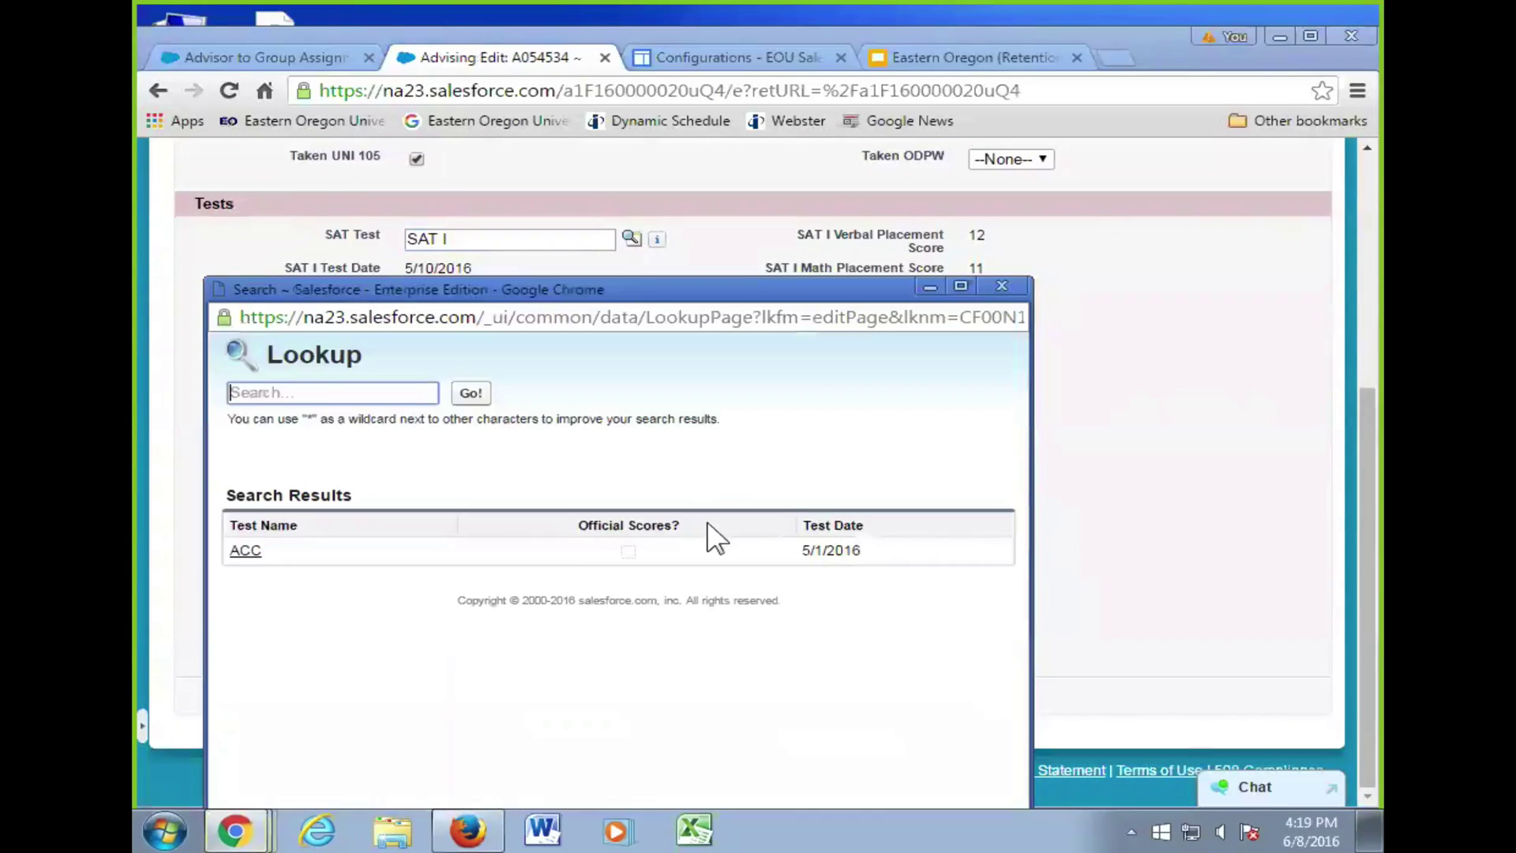
left_click(244, 549)
left_click(632, 602)
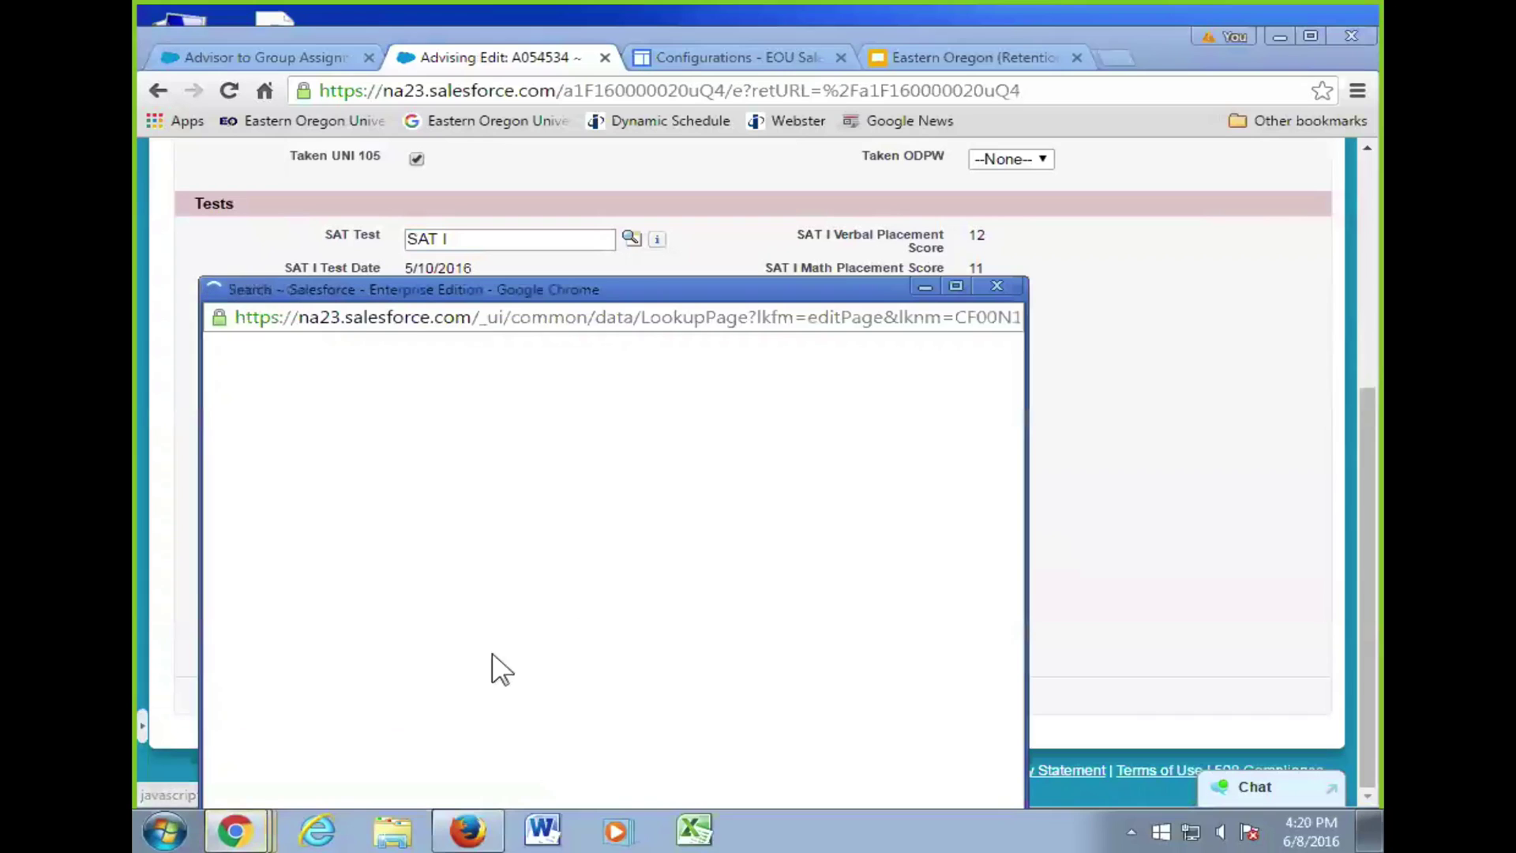
left_click(327, 554)
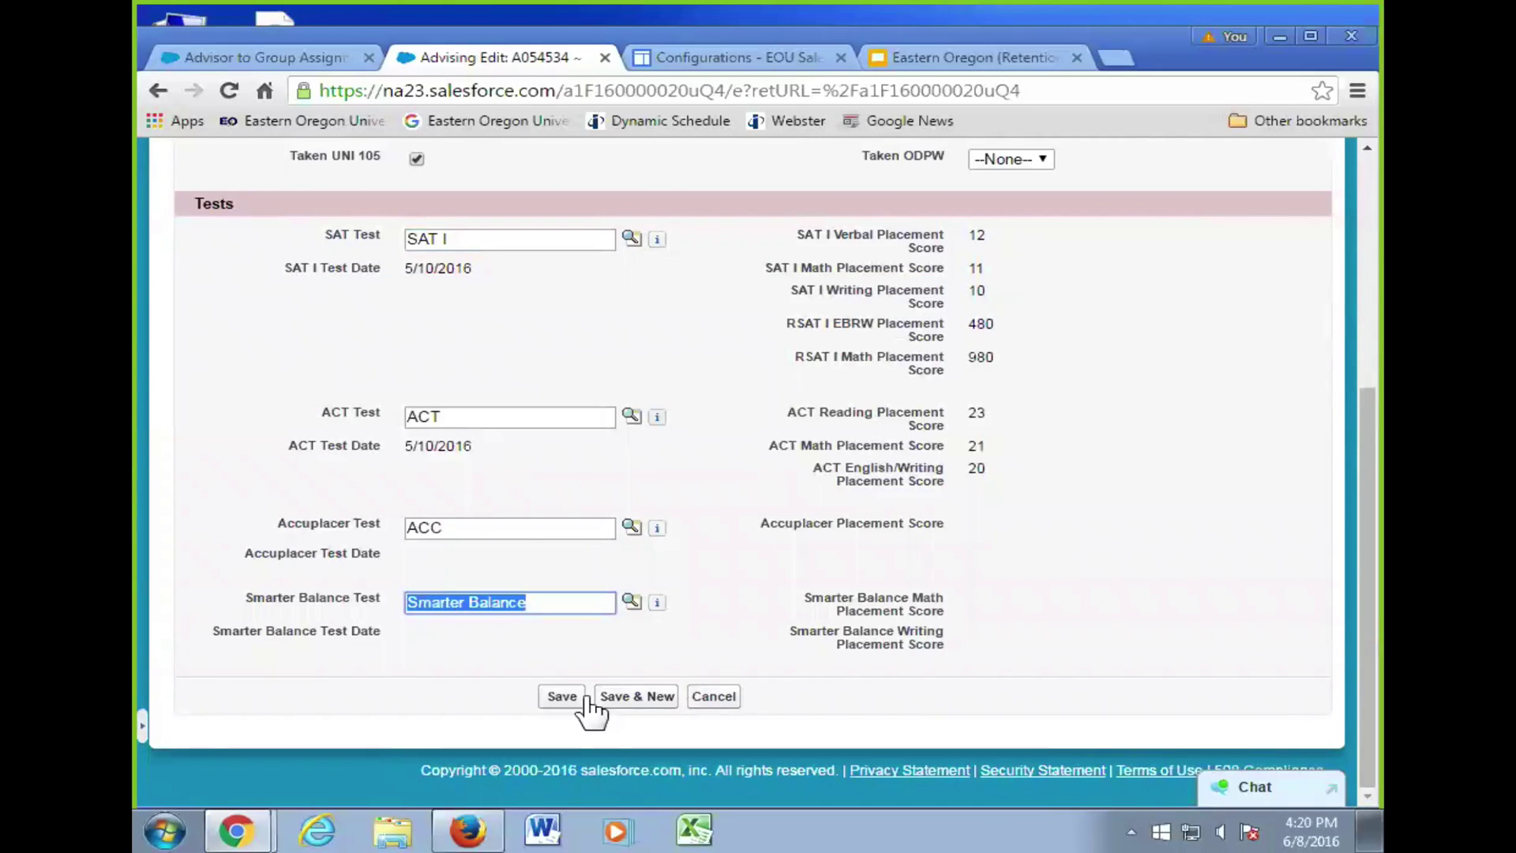
left_click(566, 701)
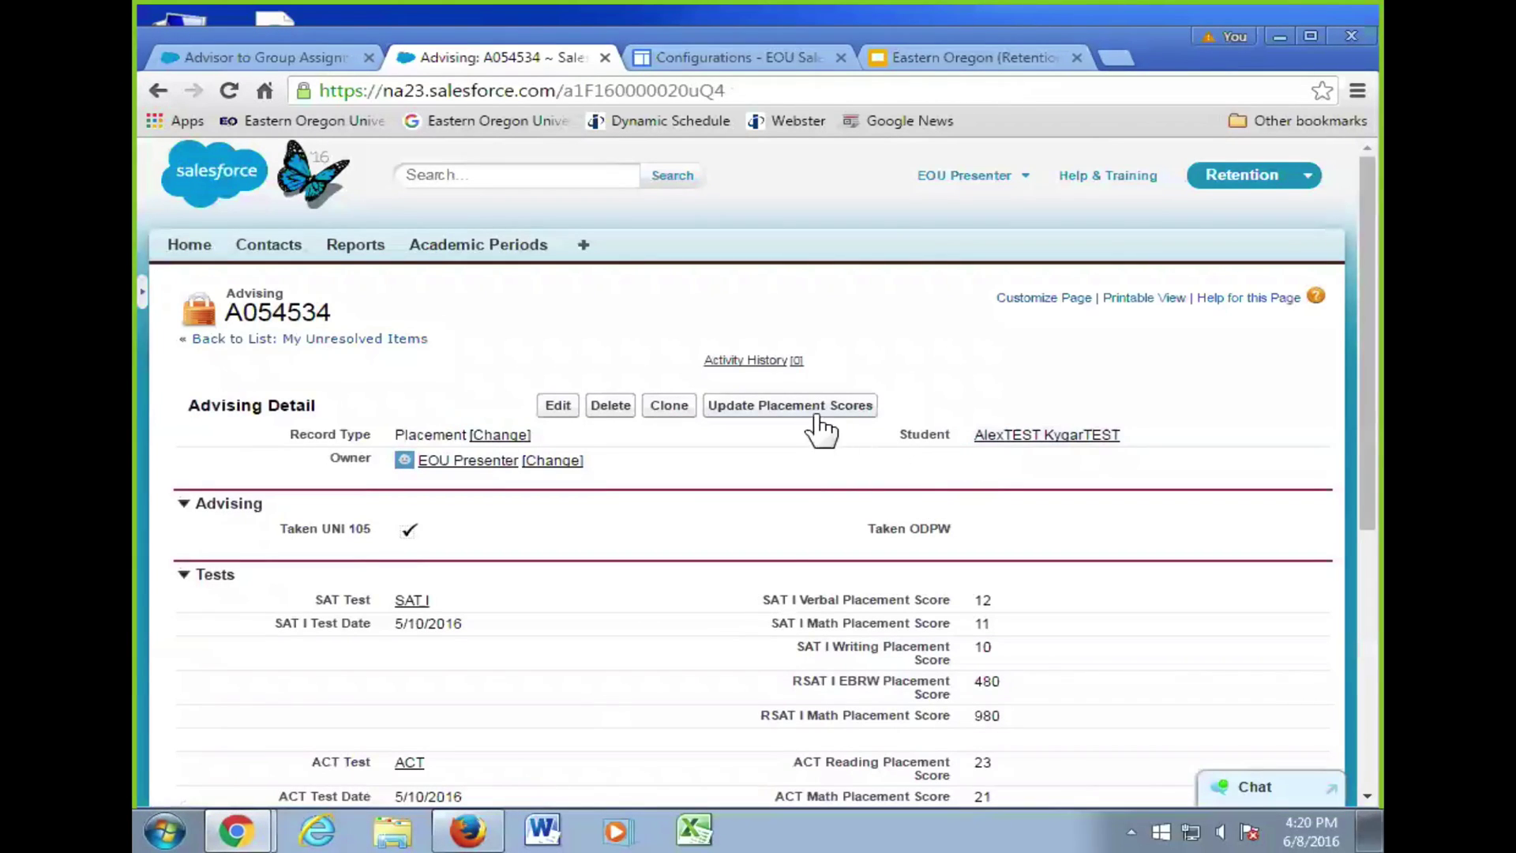
left_click(790, 405)
left_click(954, 216)
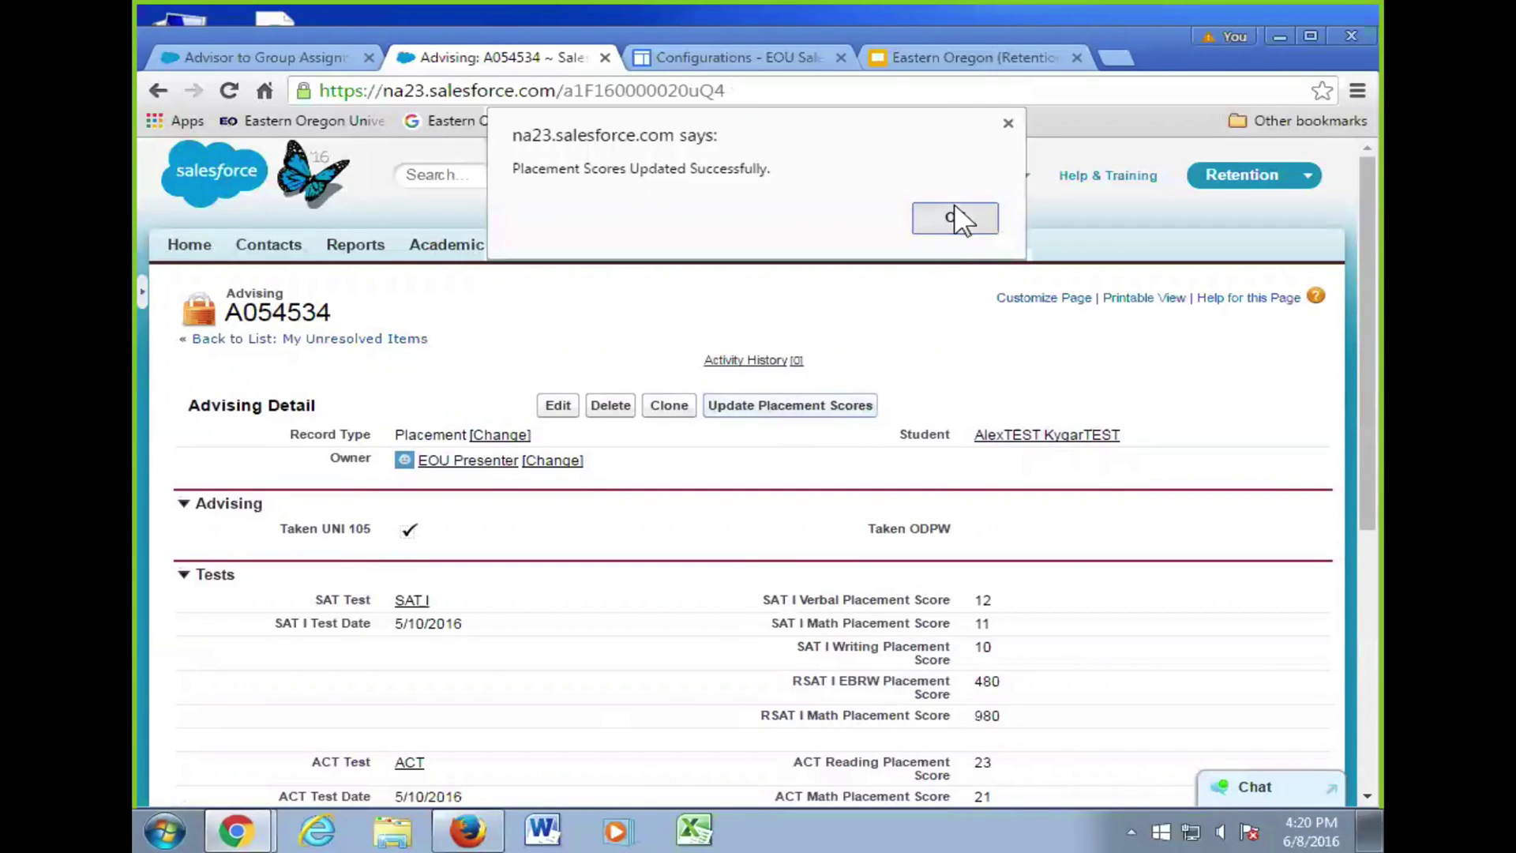
scroll(782, 513, "down", 5)
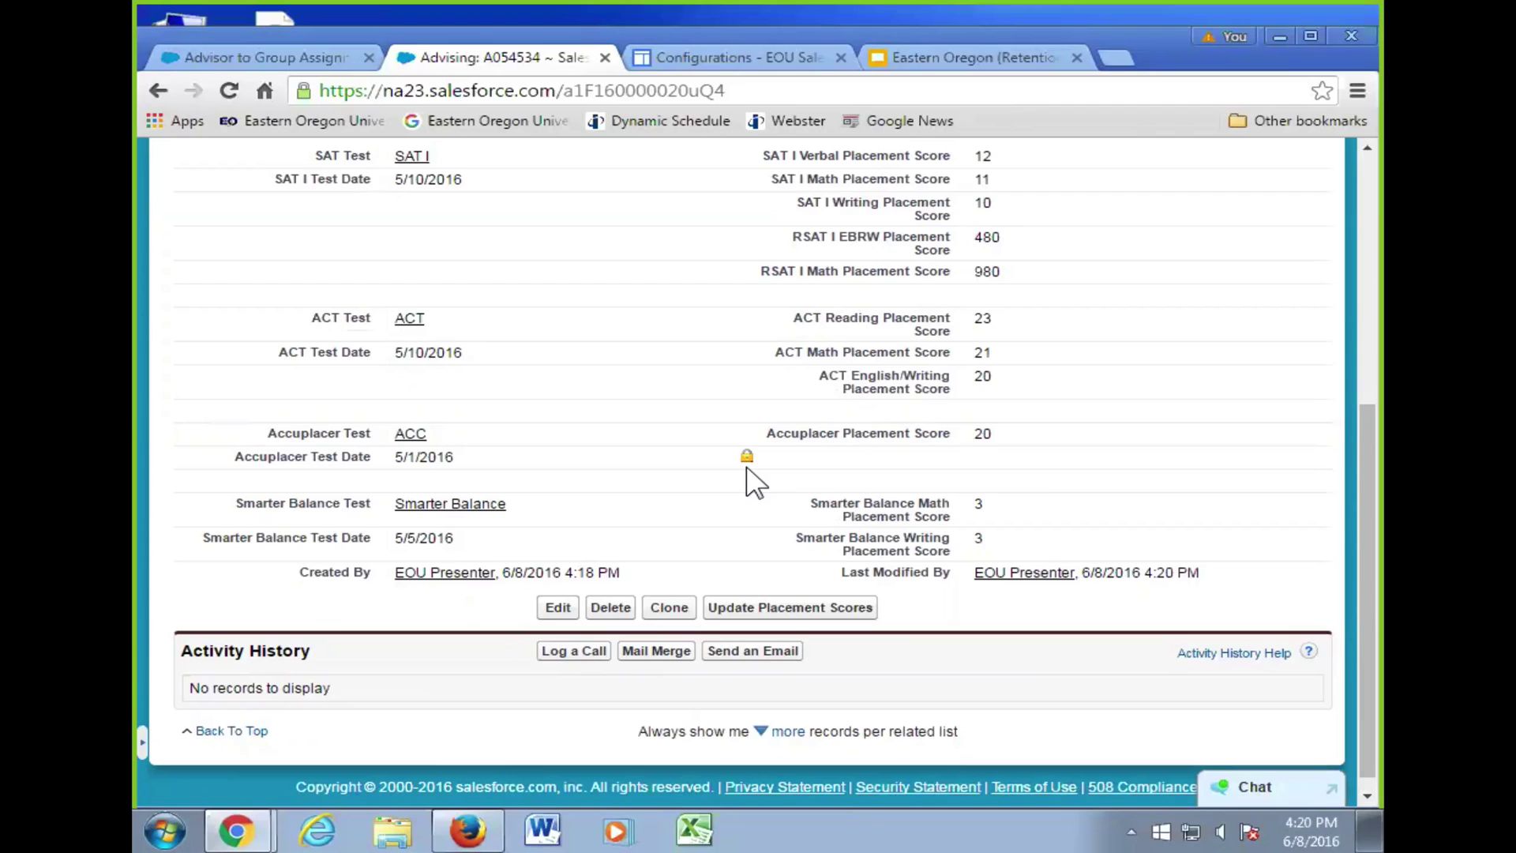
scroll(907, 391, "up", 5)
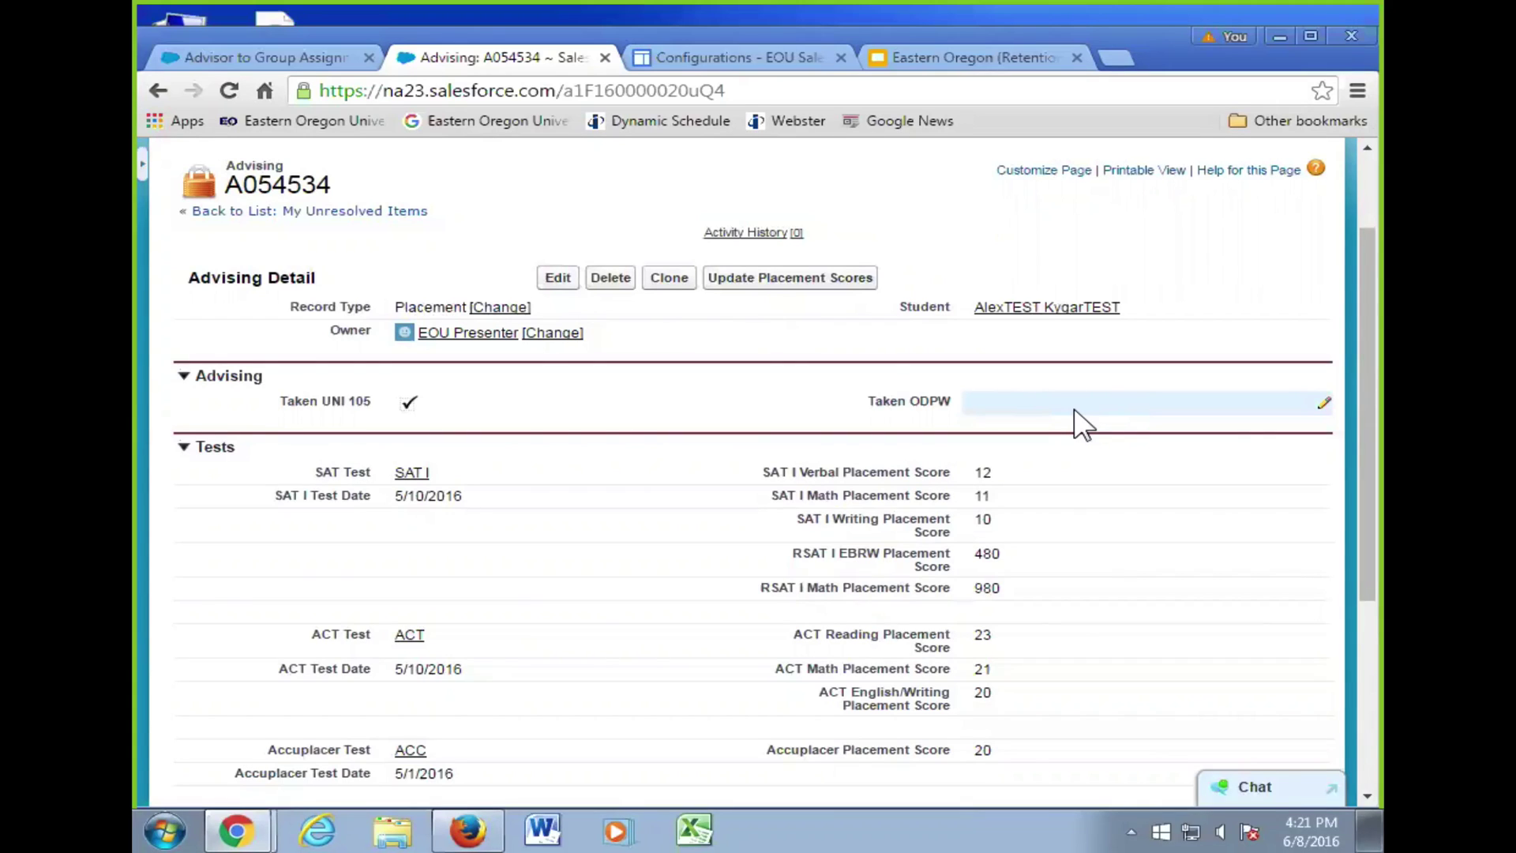
- Edit advising record A054534 and attach the SAT I test result
left_click(559, 281)
left_click(632, 630)
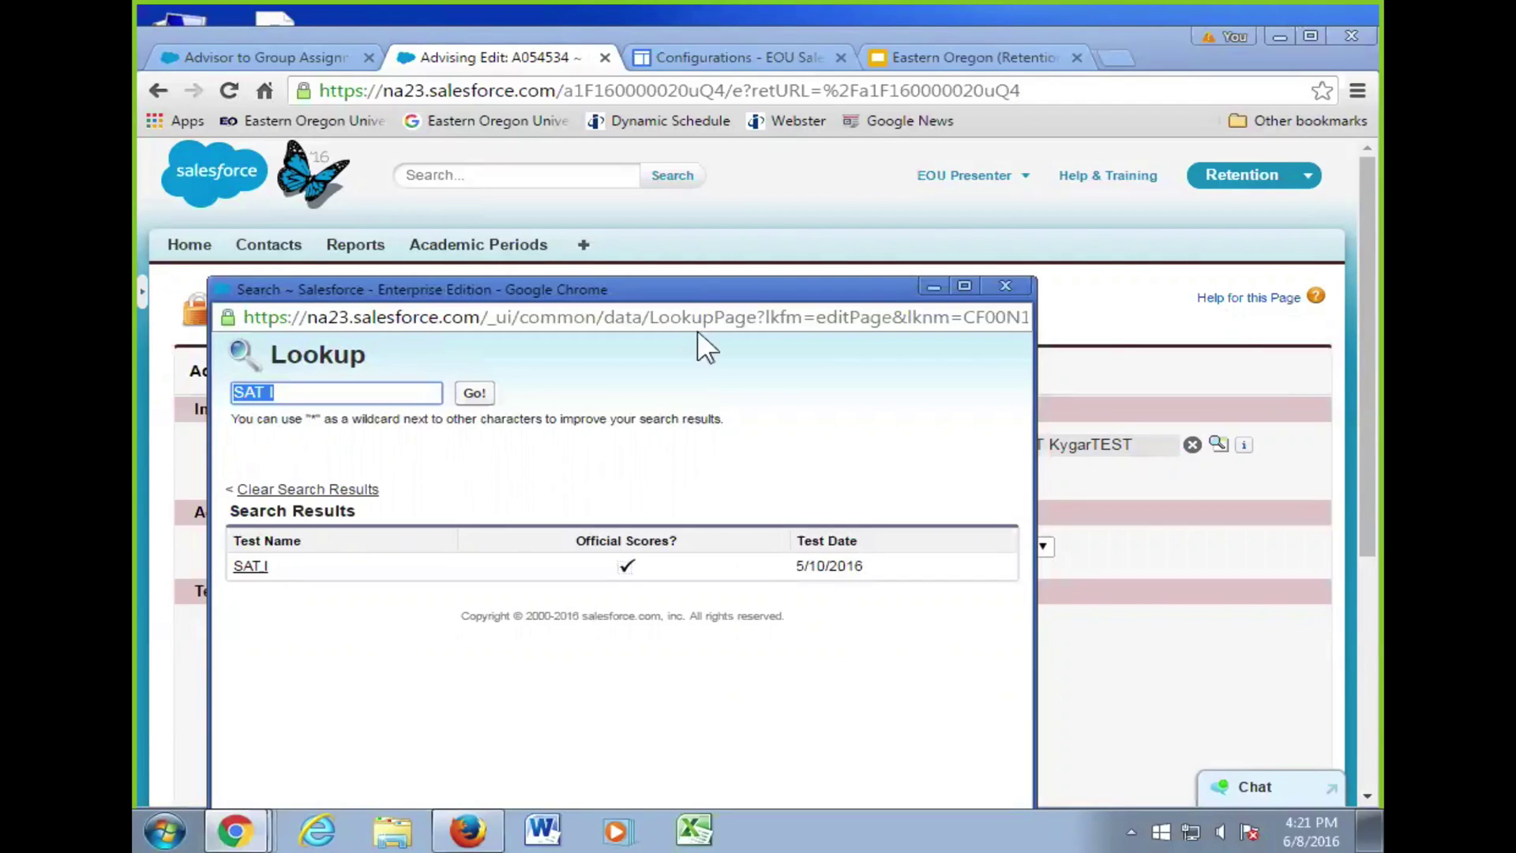
left_click(999, 288)
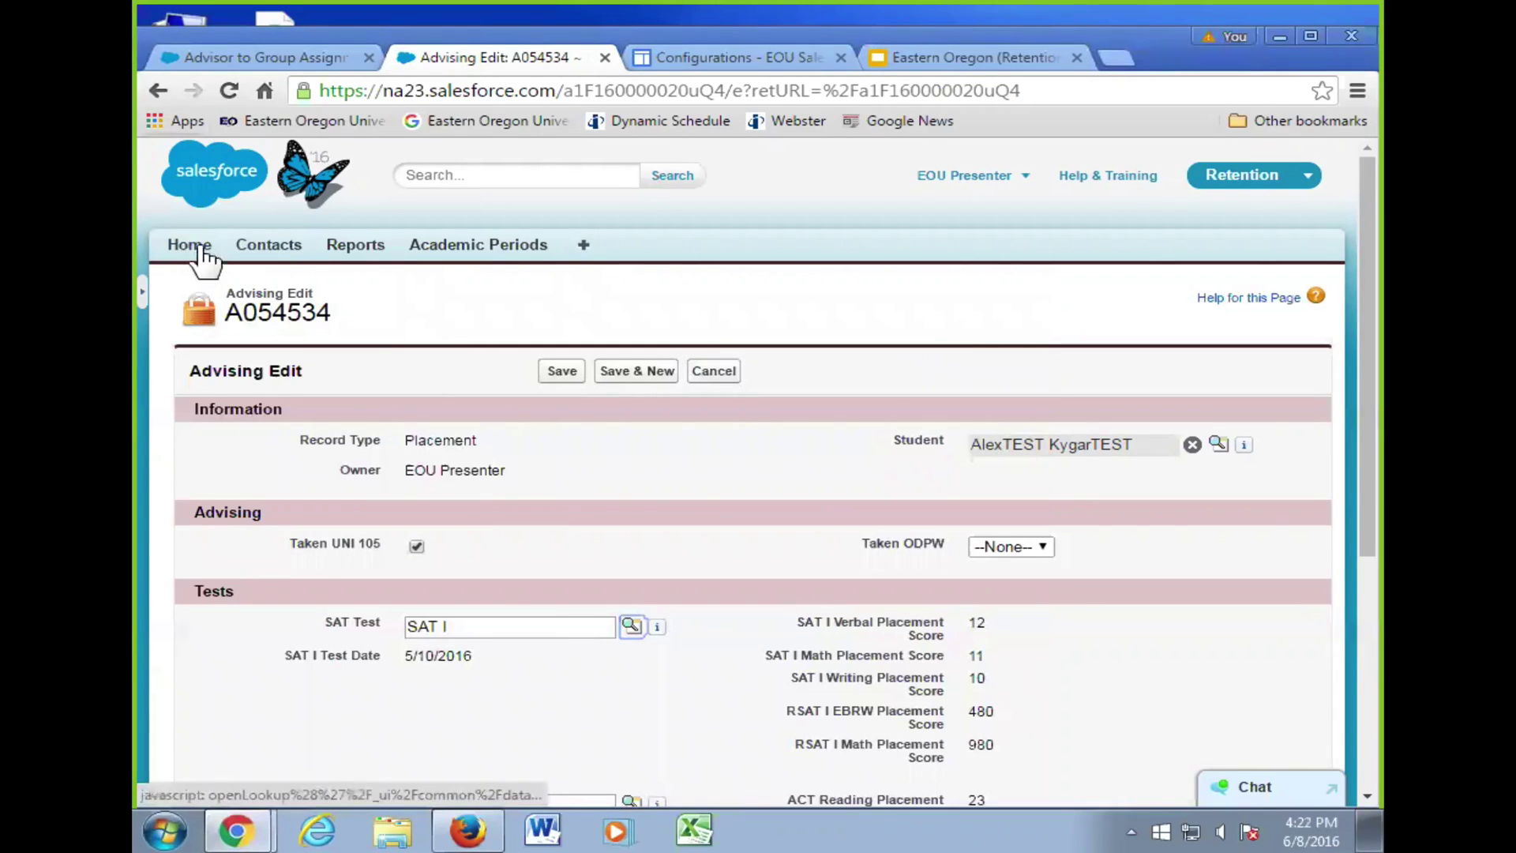
- Save advising record A054534 and go back to the student's contact record
left_click(158, 91)
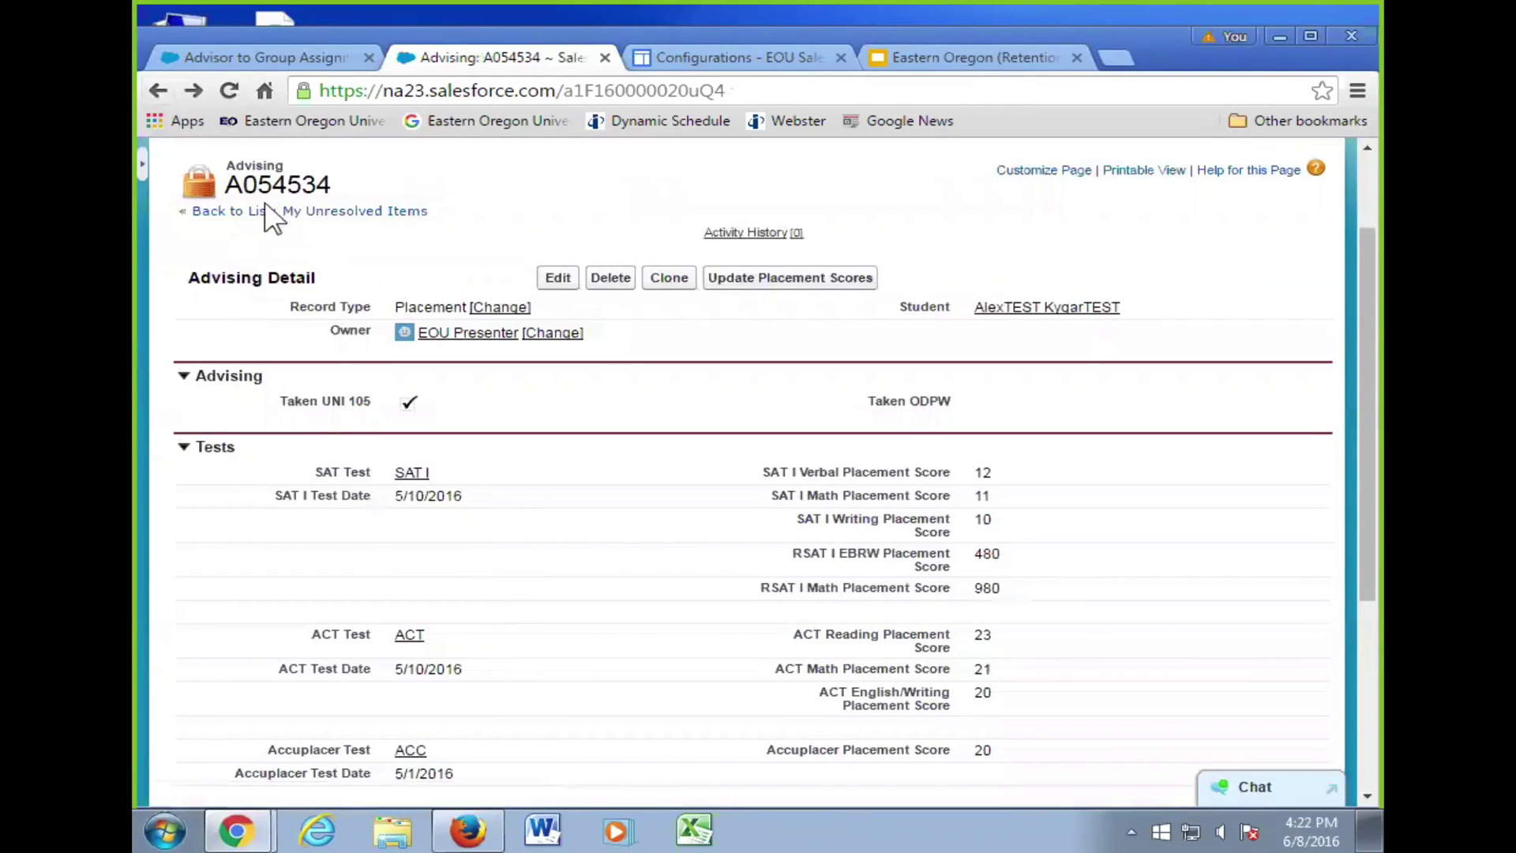
left_click(159, 90)
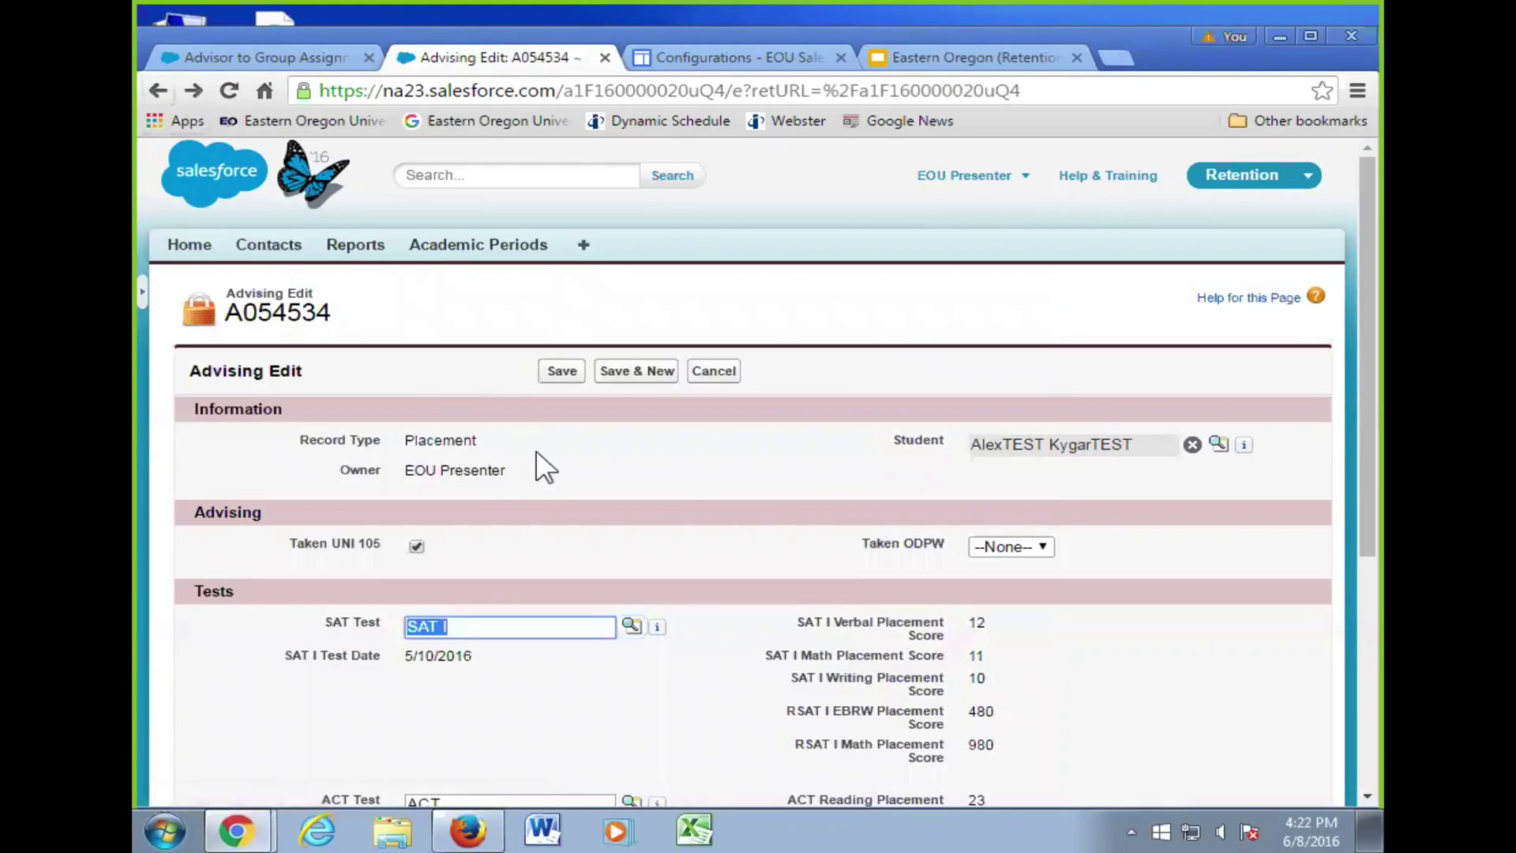
left_click(564, 373)
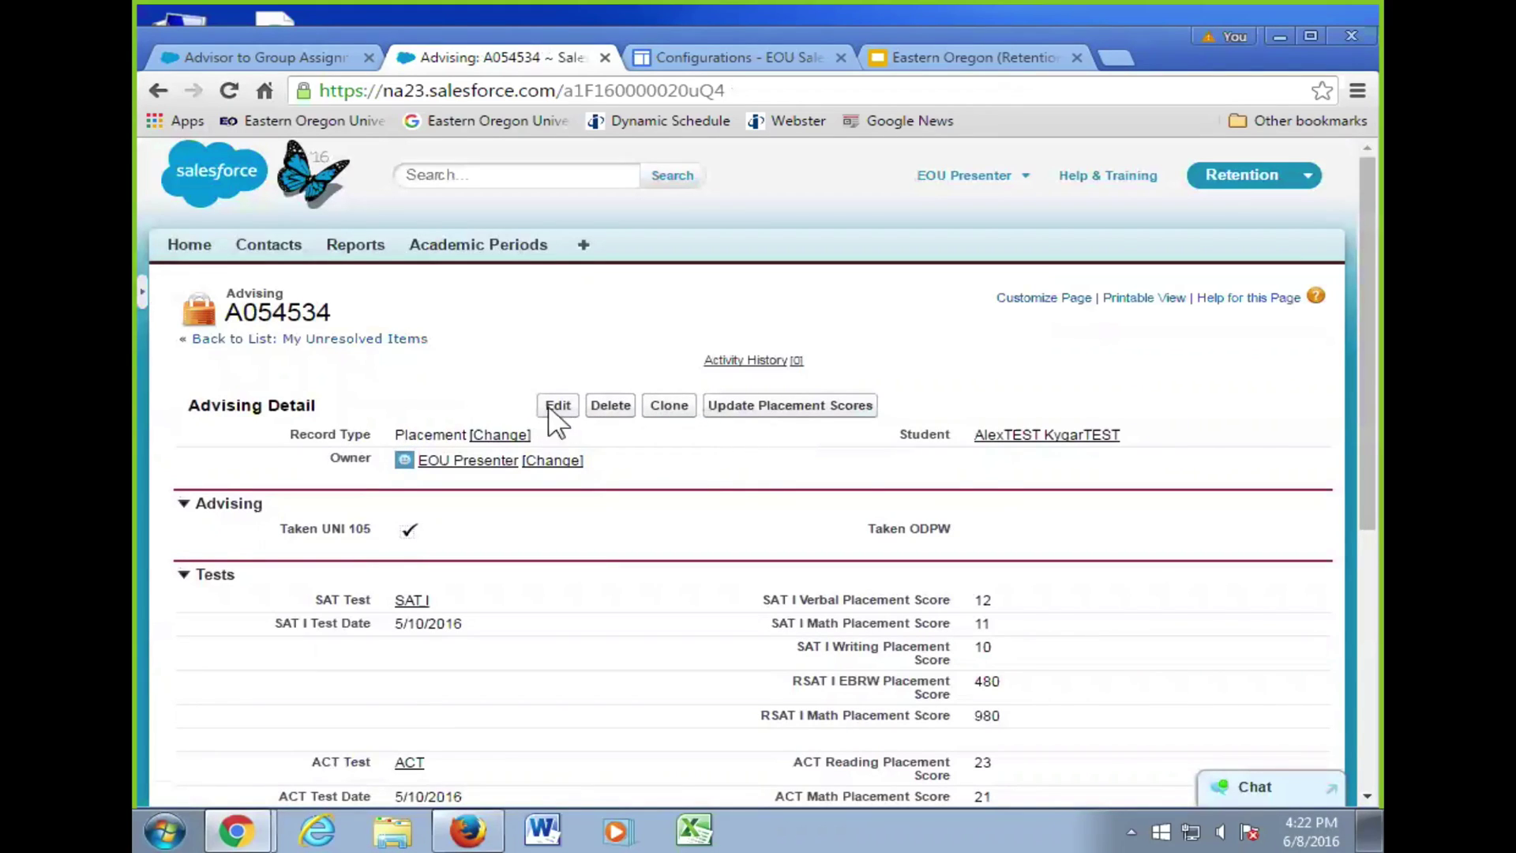
left_click(1019, 435)
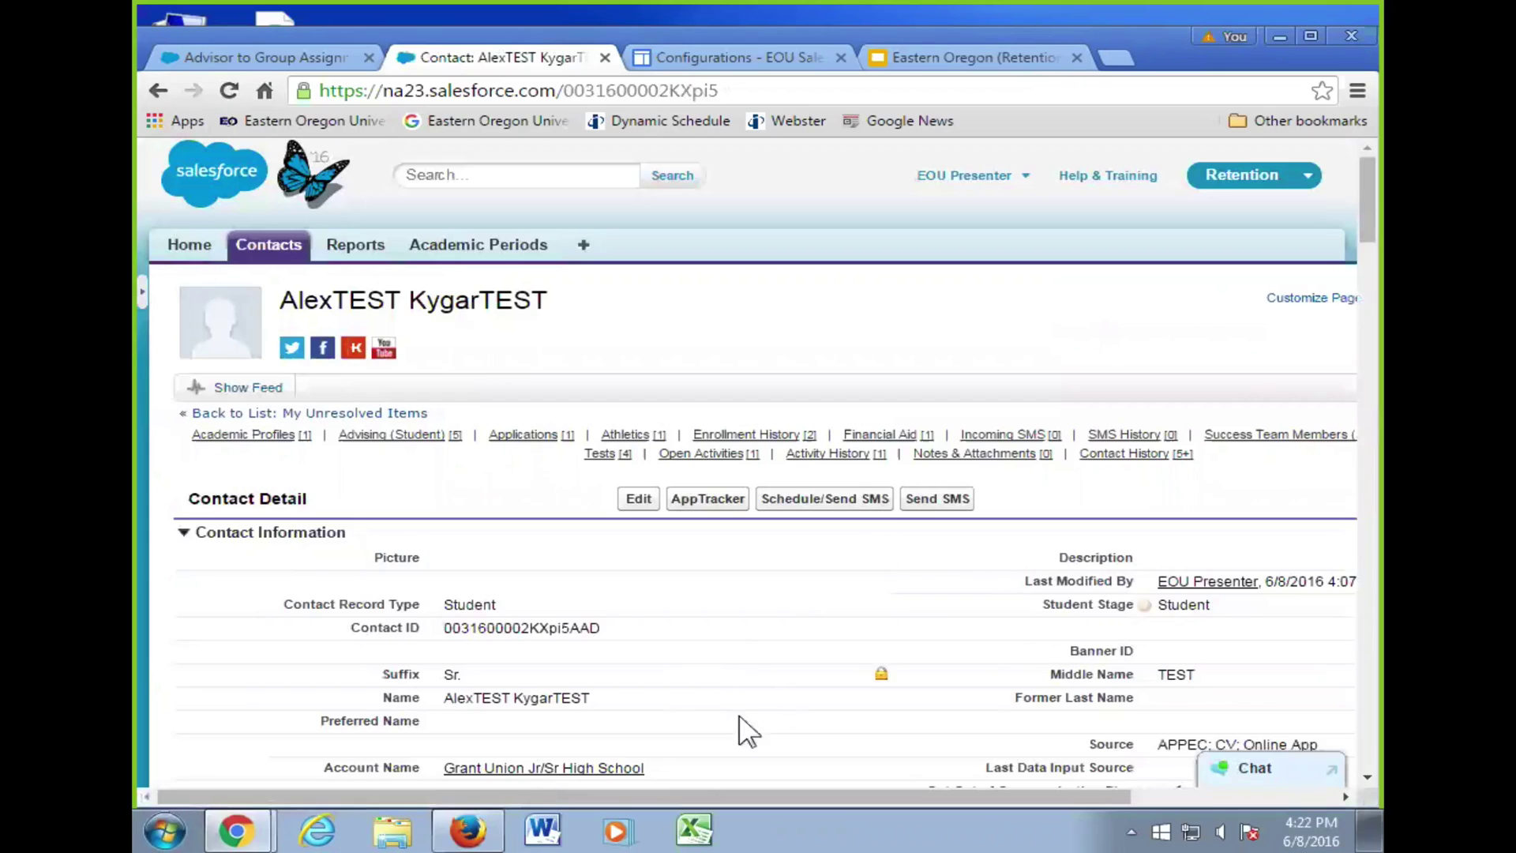
- Scroll the contact down to the Advising (Student) list showing A054530 through A041316
mouse_move(612, 464)
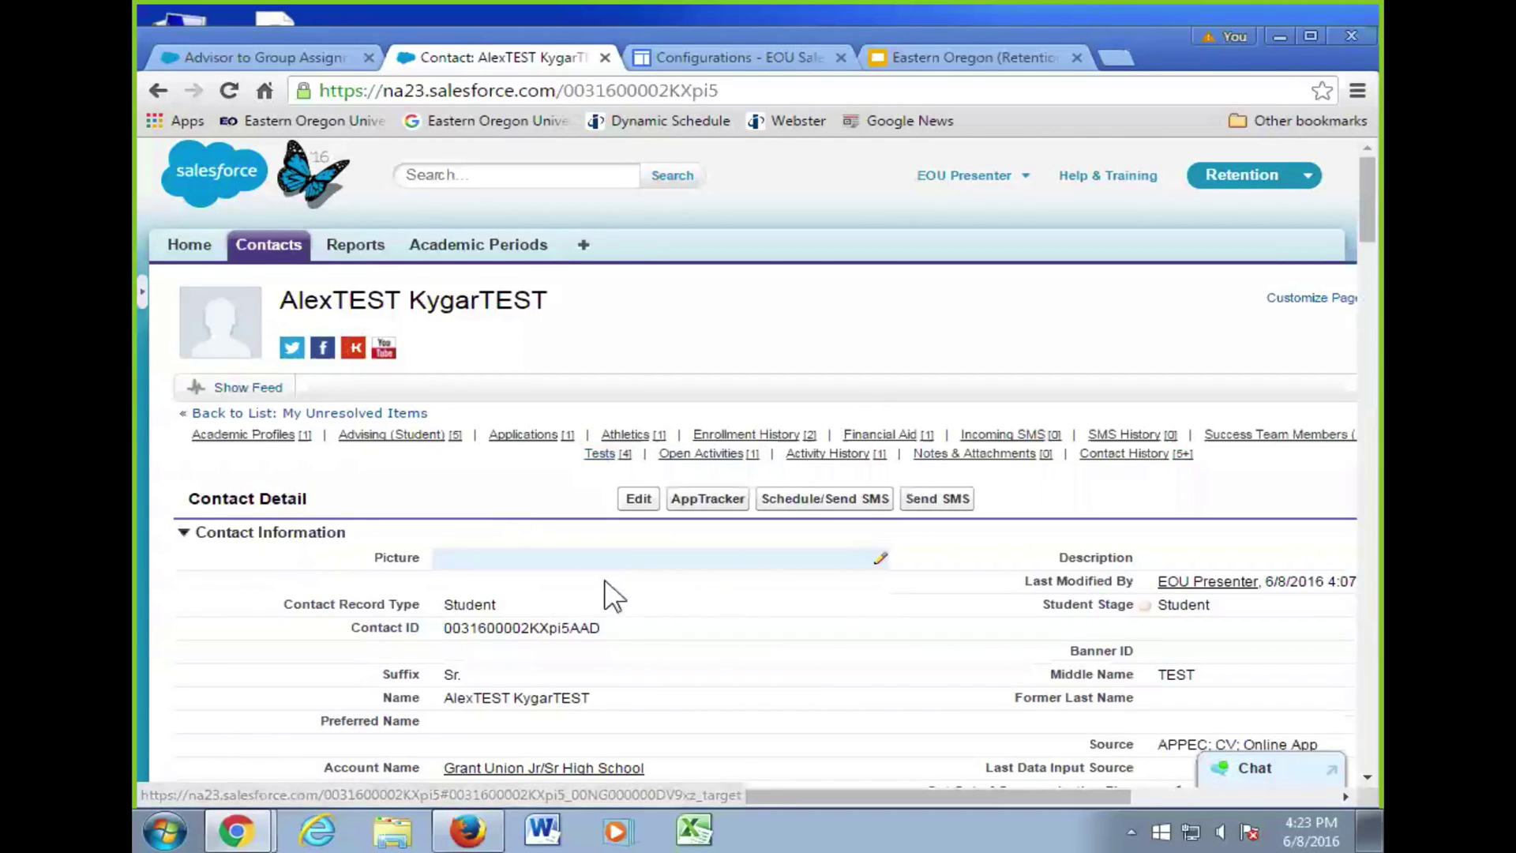
scroll(724, 598, "down", 5)
scroll(729, 582, "down", 15)
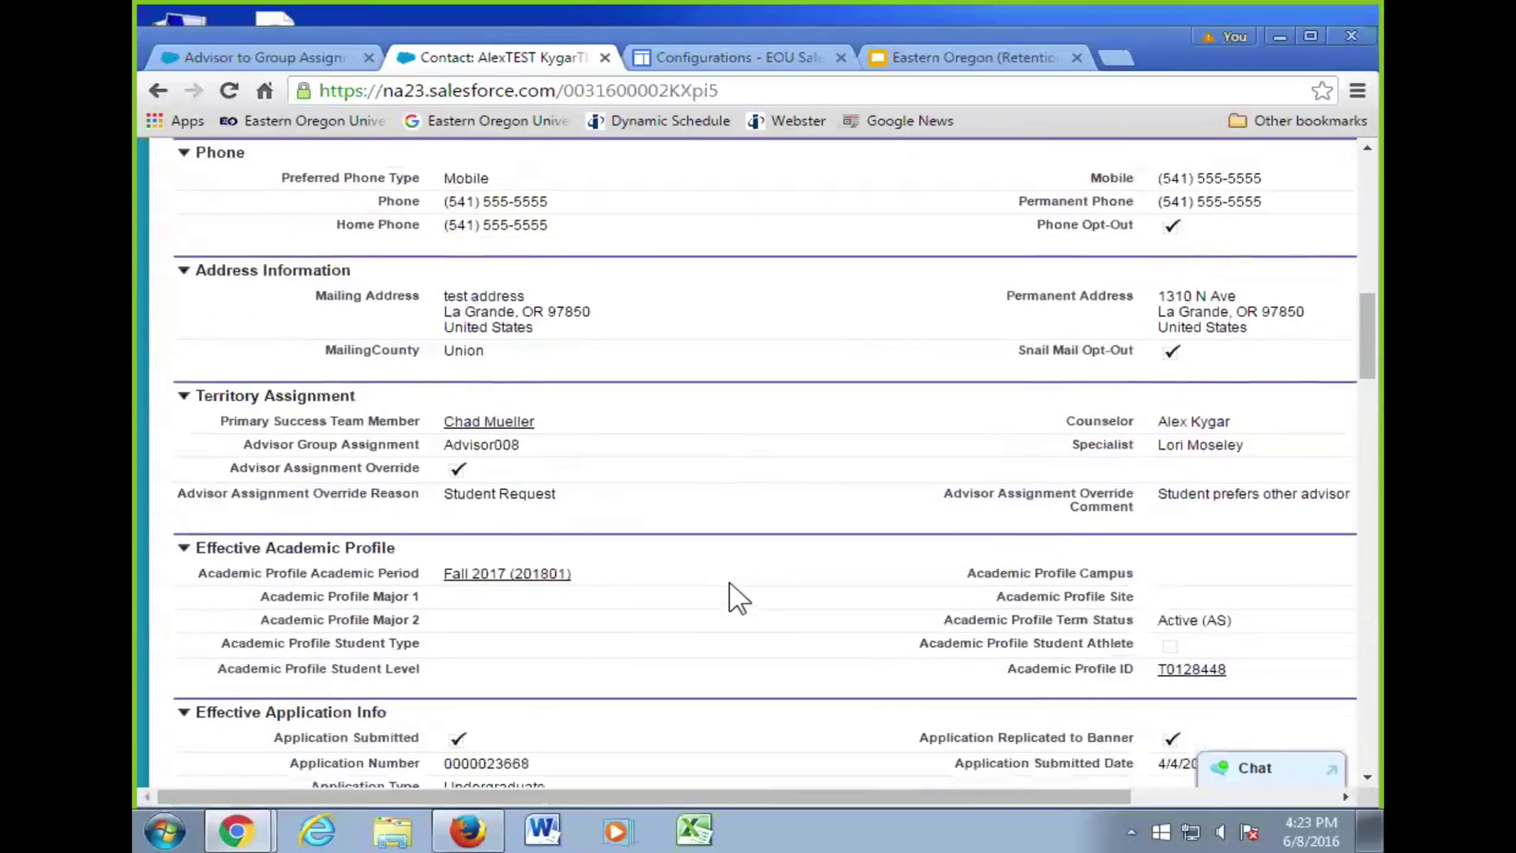
scroll(728, 584, "down", 7)
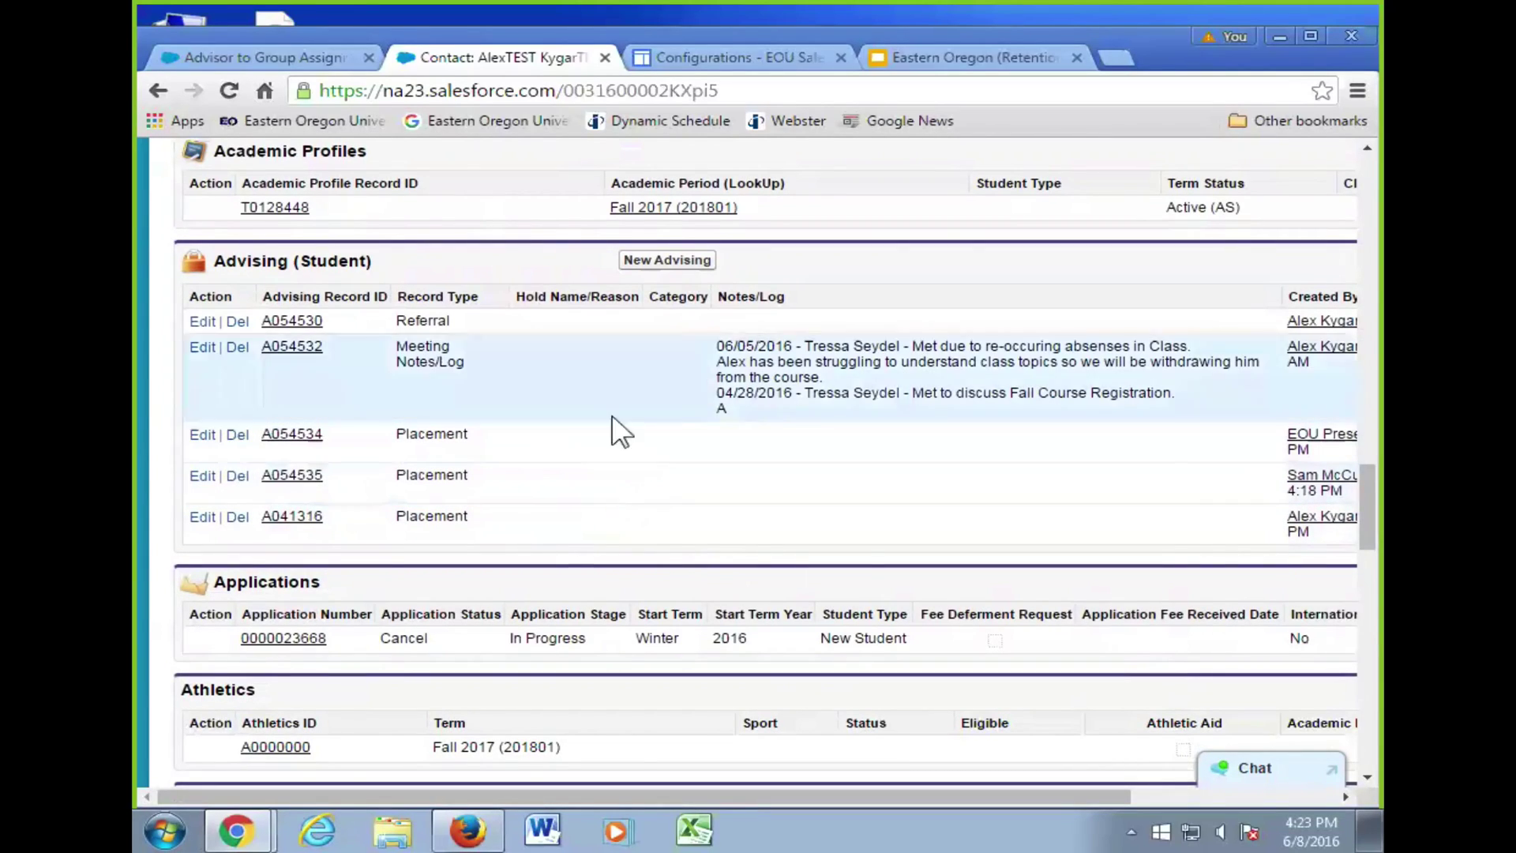
- Create a new advising form with record type Referral for the test student
left_click(679, 259)
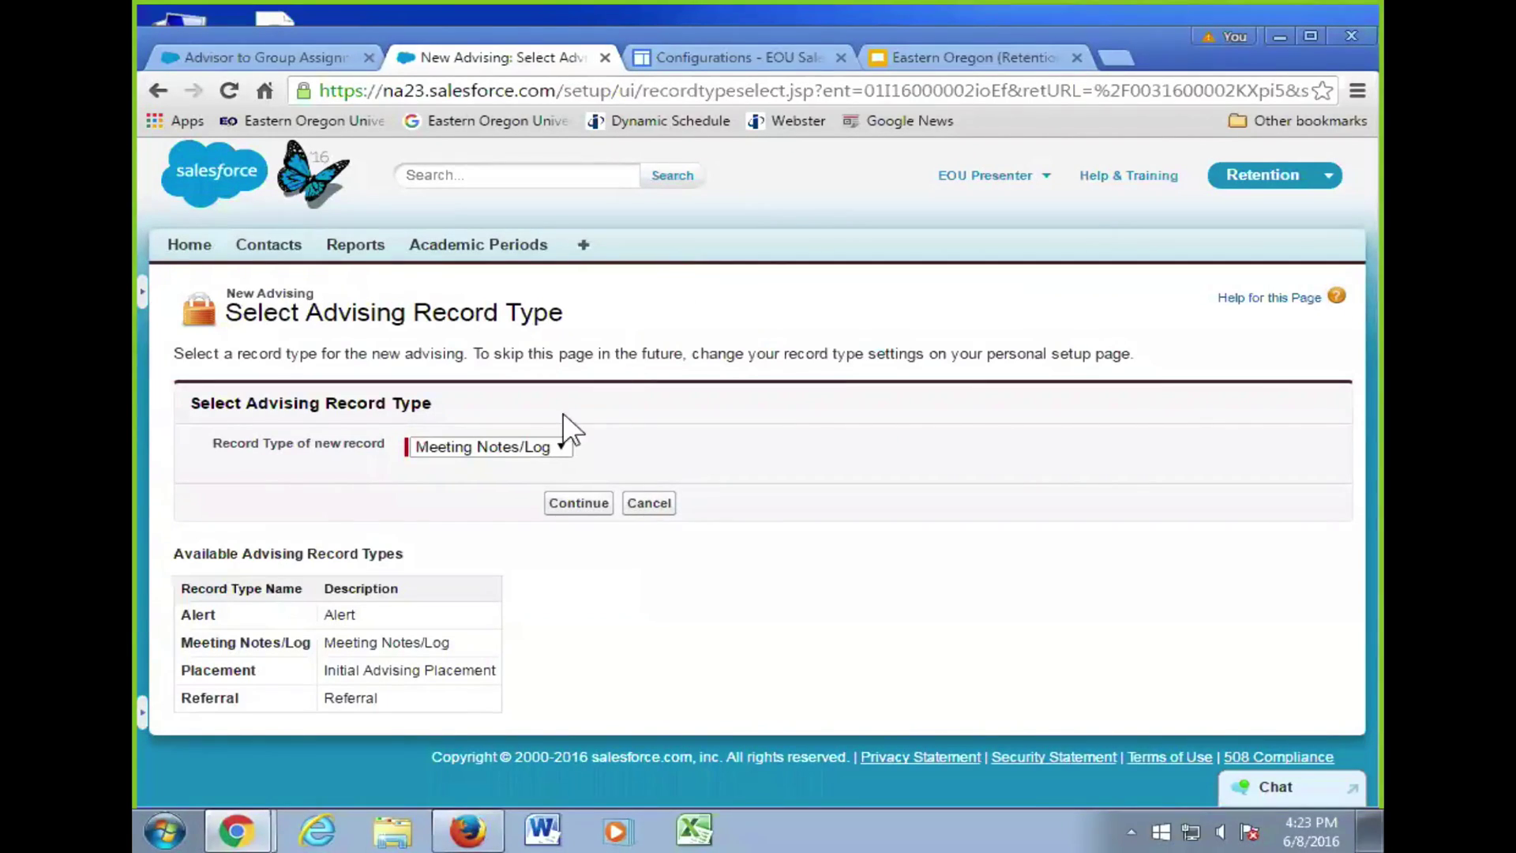
left_click(537, 445)
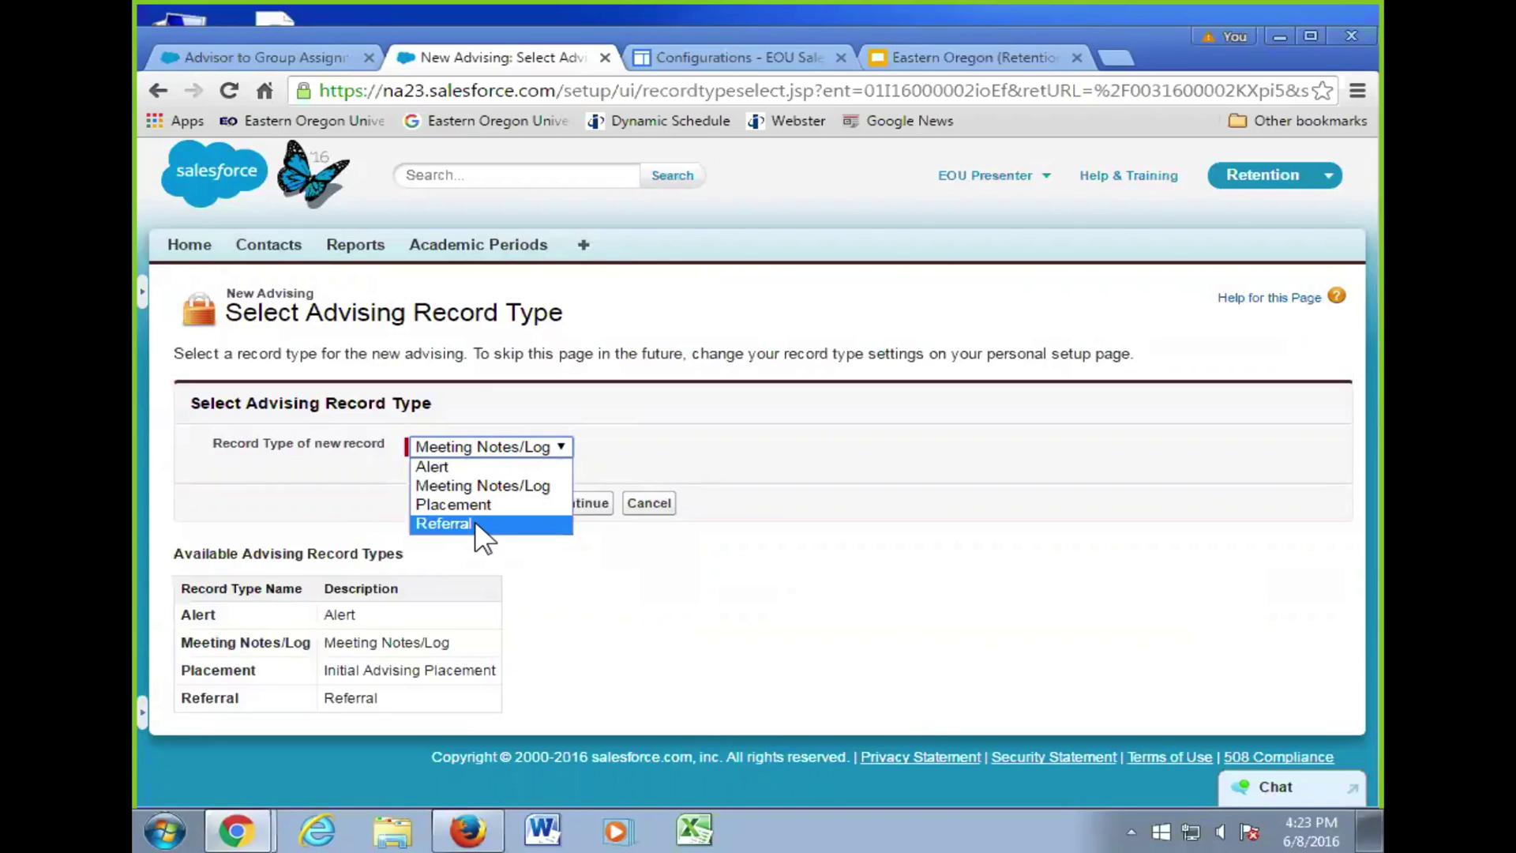
left_click(475, 524)
left_click(574, 508)
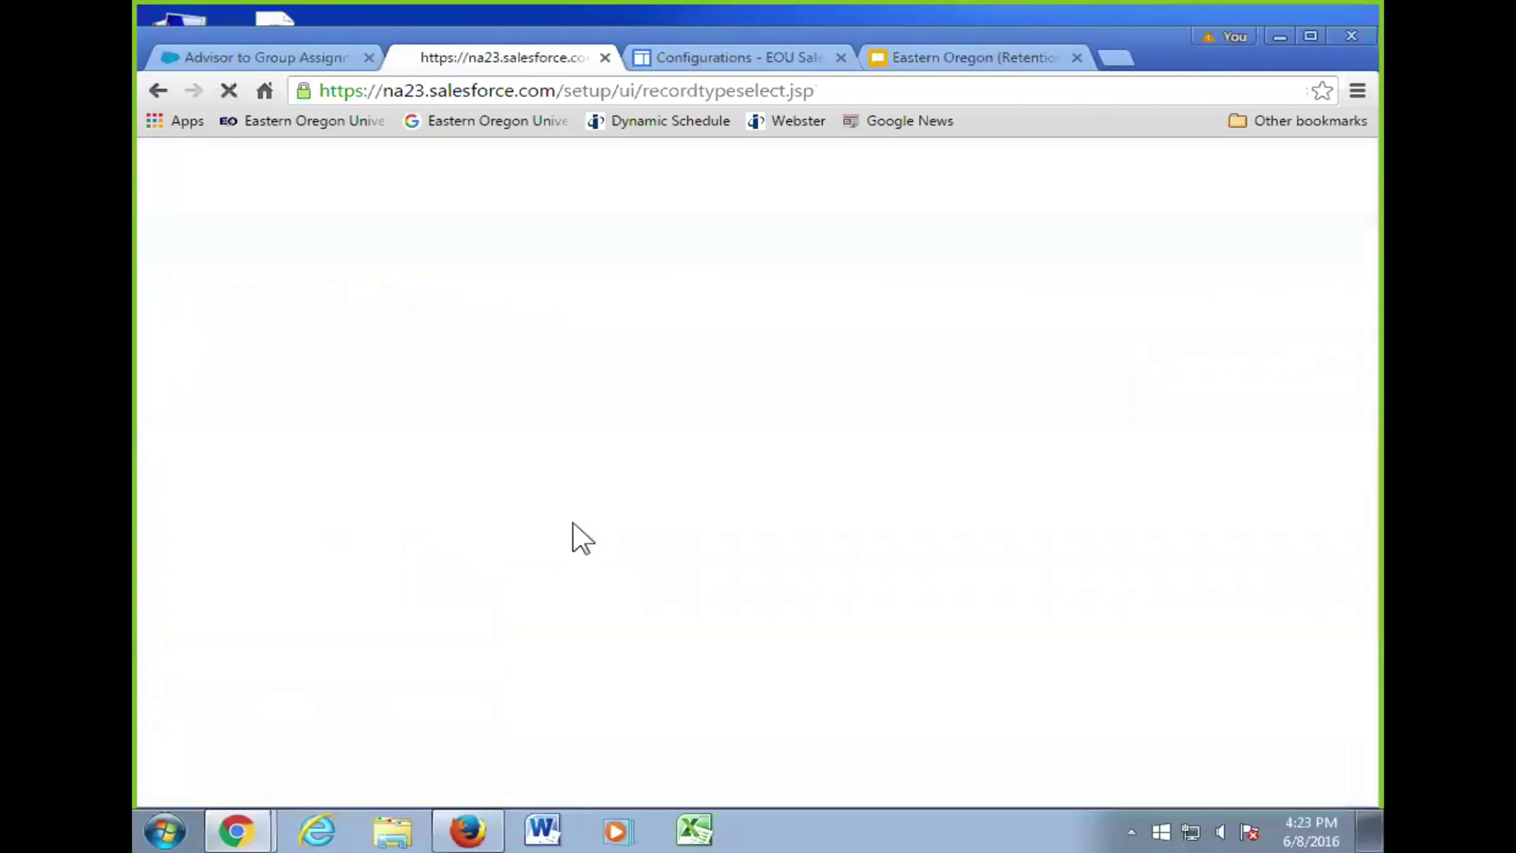
scroll(852, 527, "down", 4)
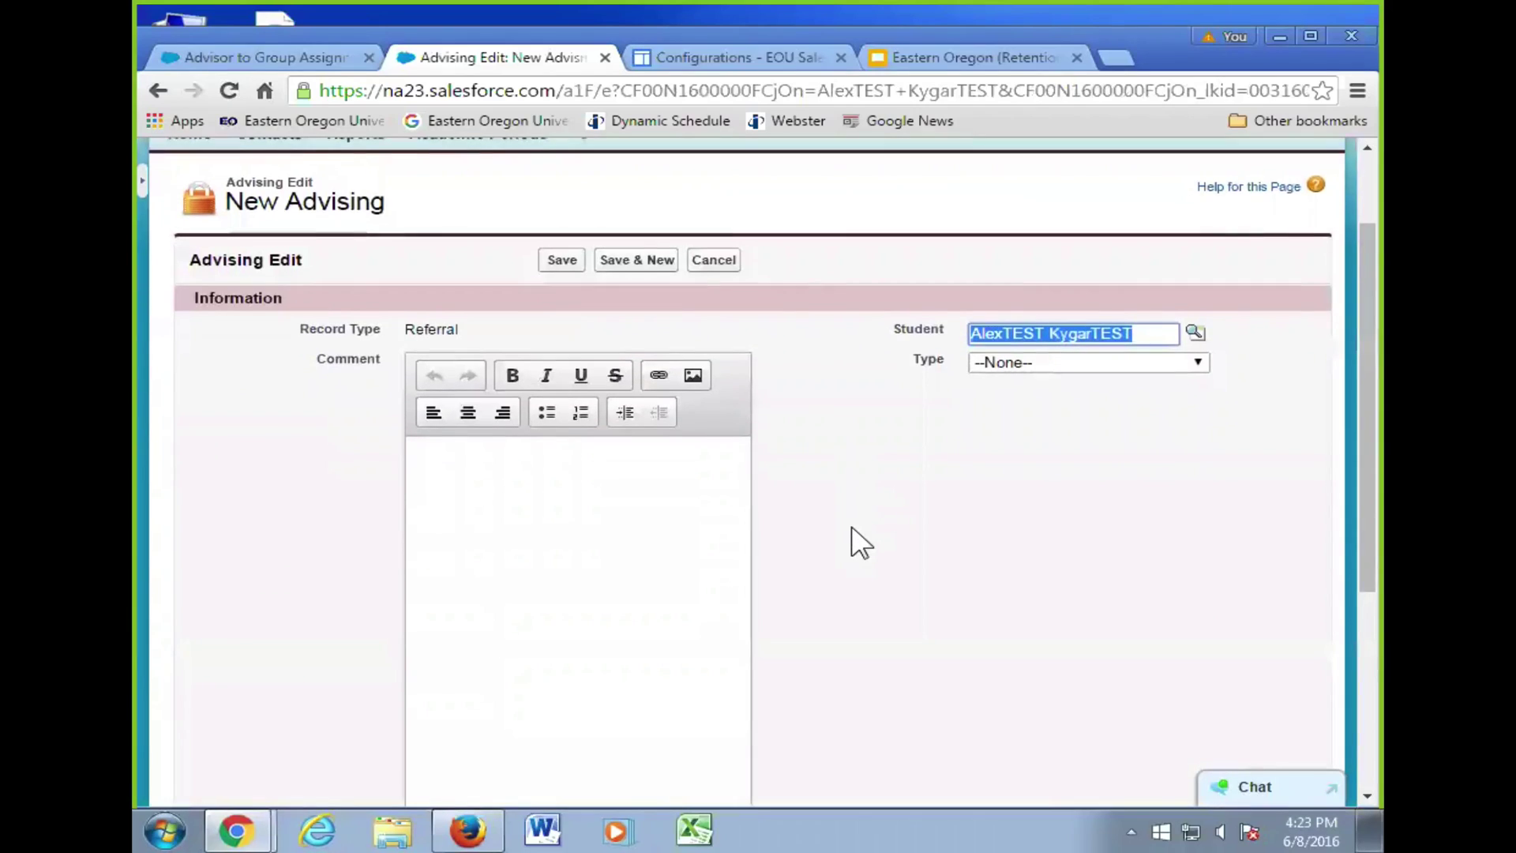
scroll(851, 529, "up", 1)
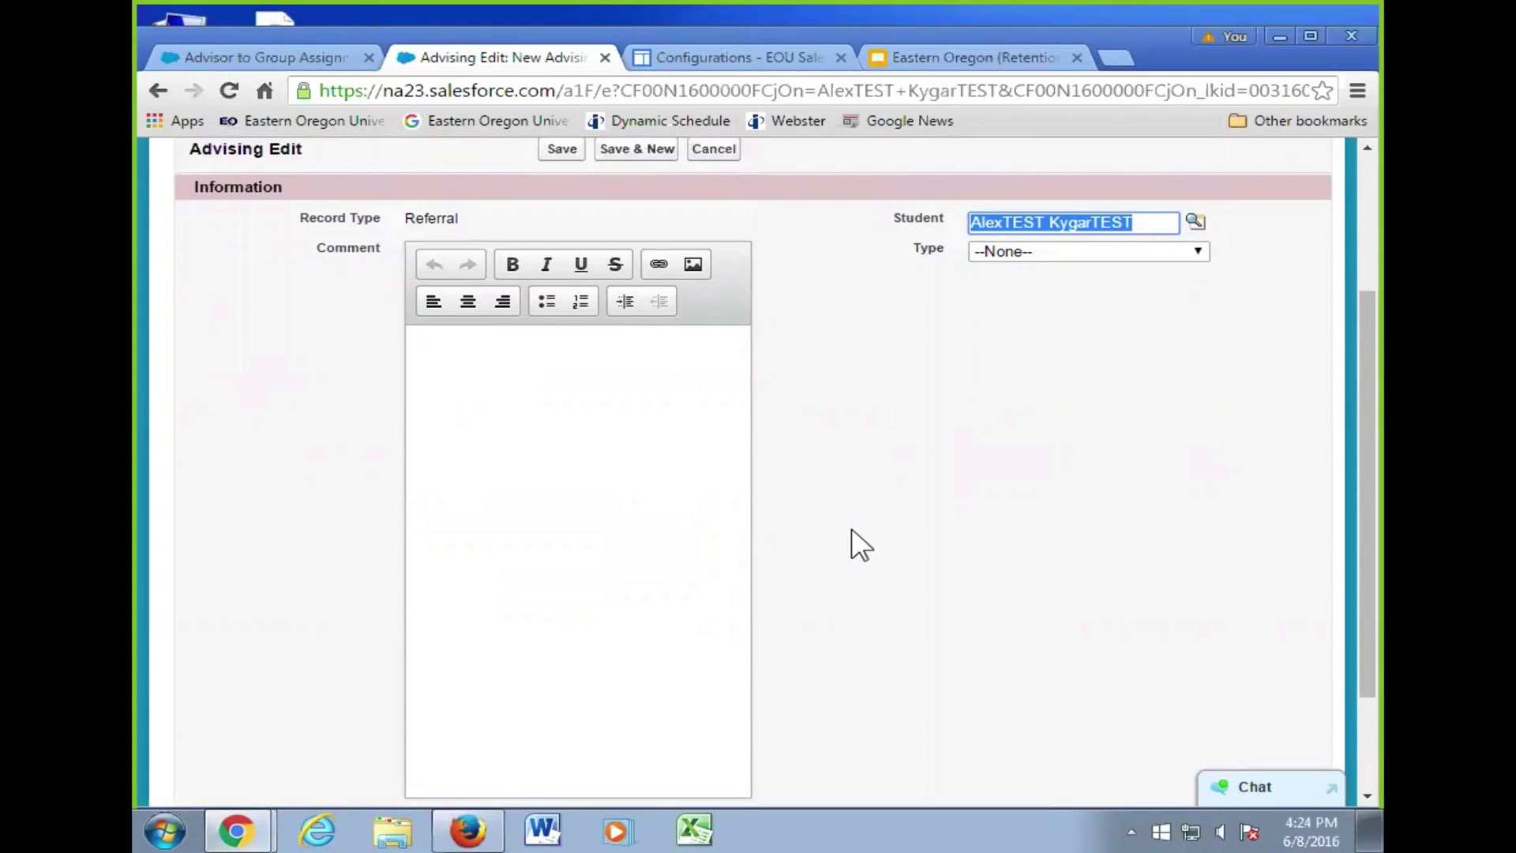
left_click(1171, 254)
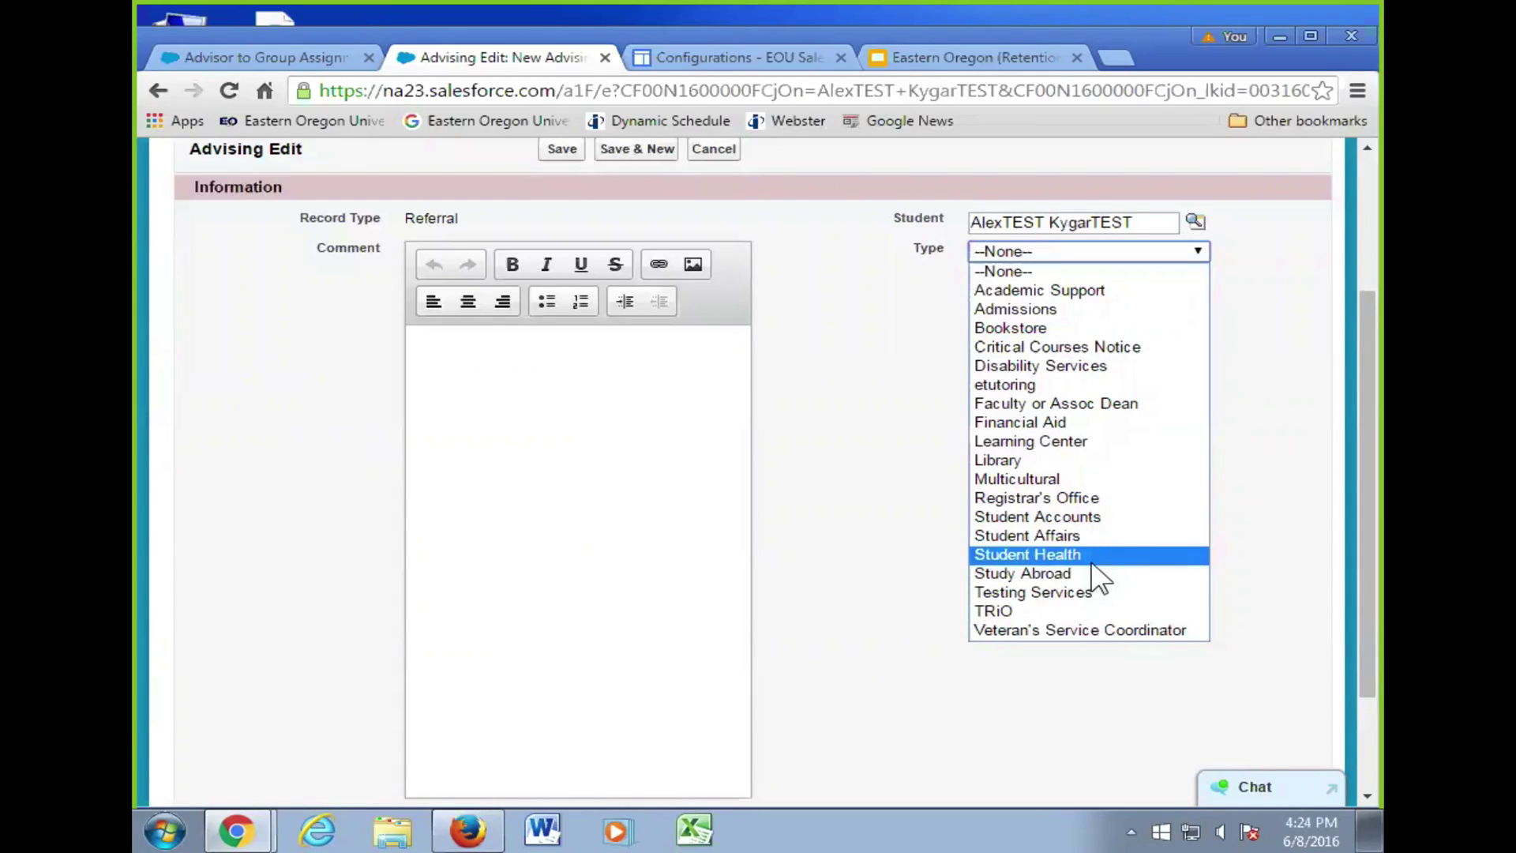
- Set Type to Student Health, enter the comment 'comments', and save referral A054538
left_click(1039, 554)
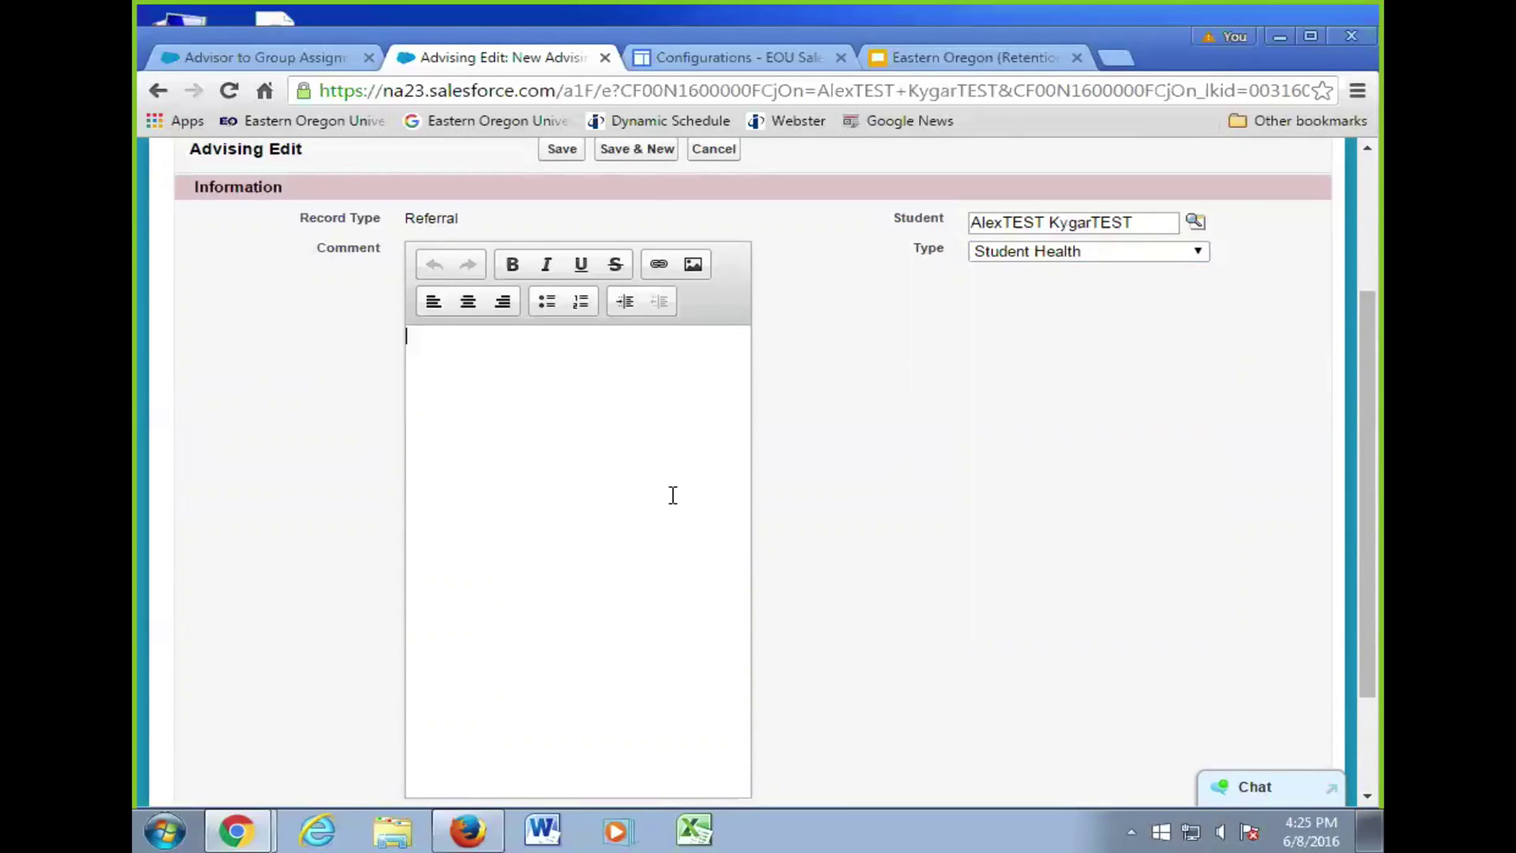
type("comments")
scroll(844, 452, "down", 1)
scroll(839, 446, "down", 3)
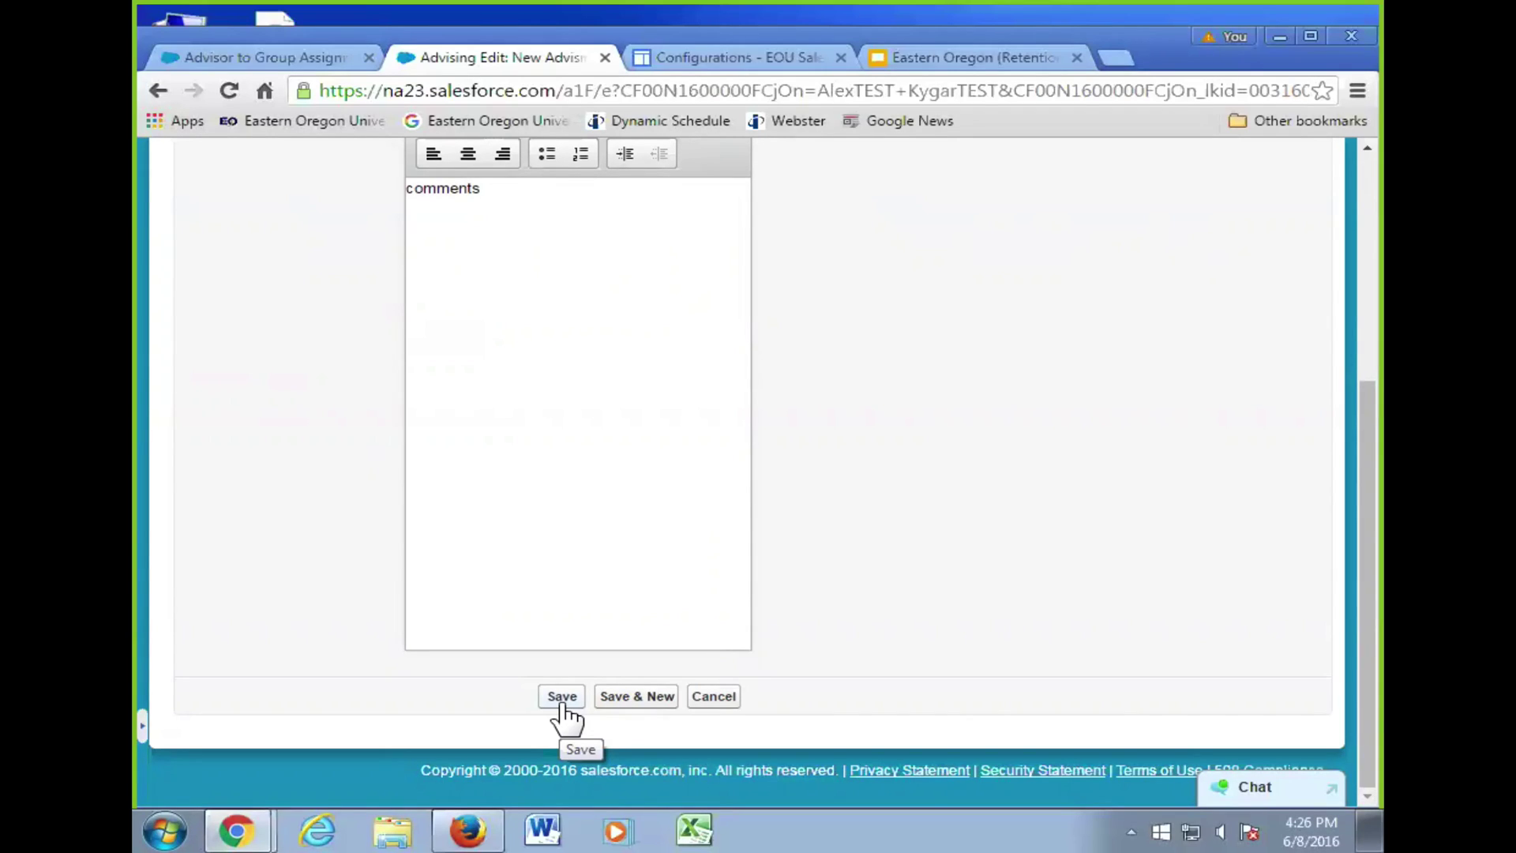
left_click(562, 701)
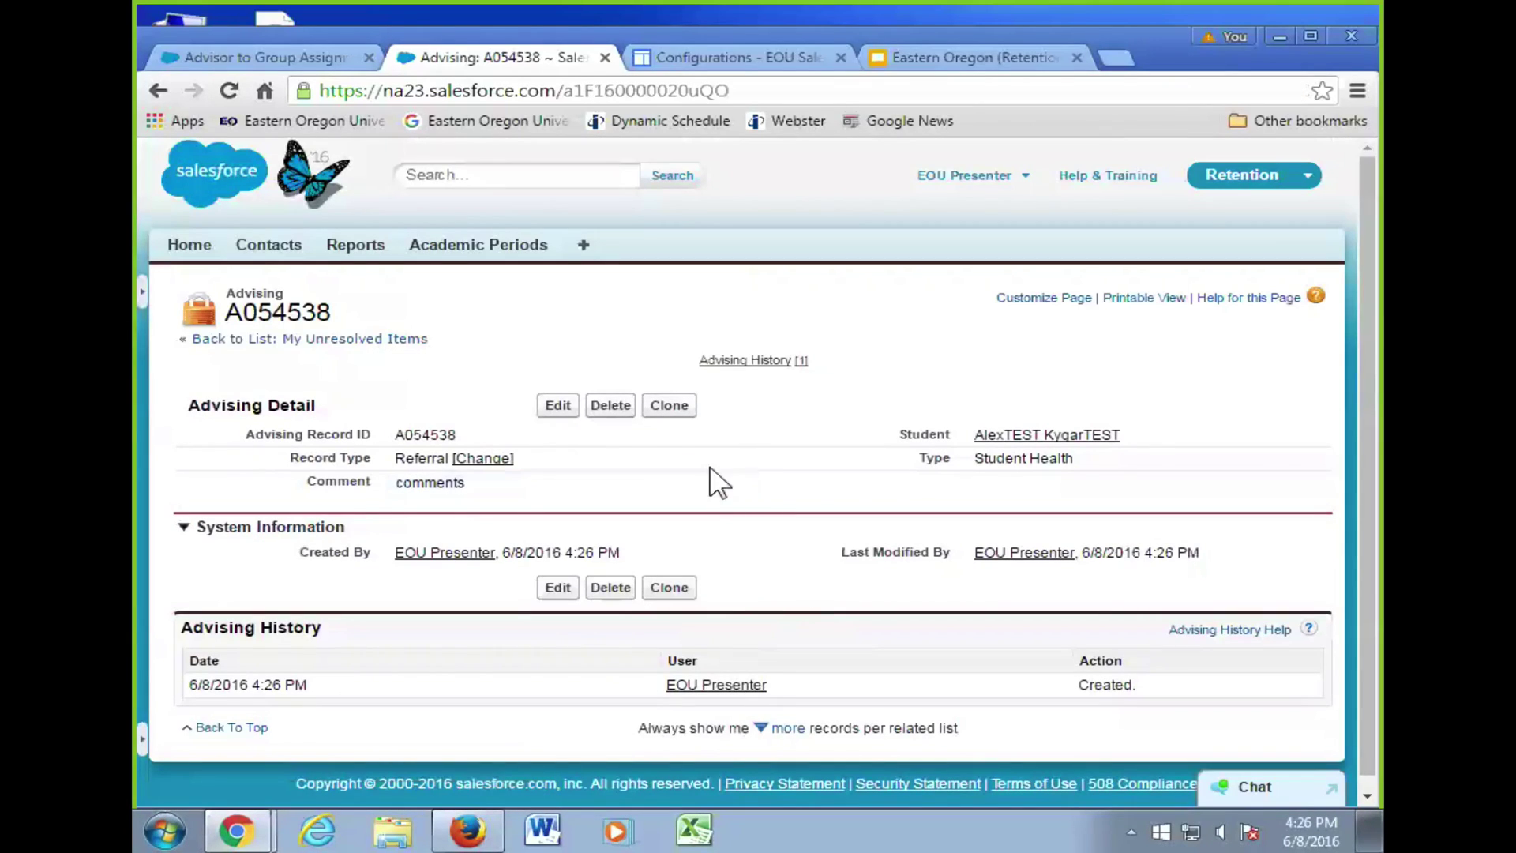
- Return to the student's Advising (Student) list and open meeting notes log A054532
left_click(1041, 432)
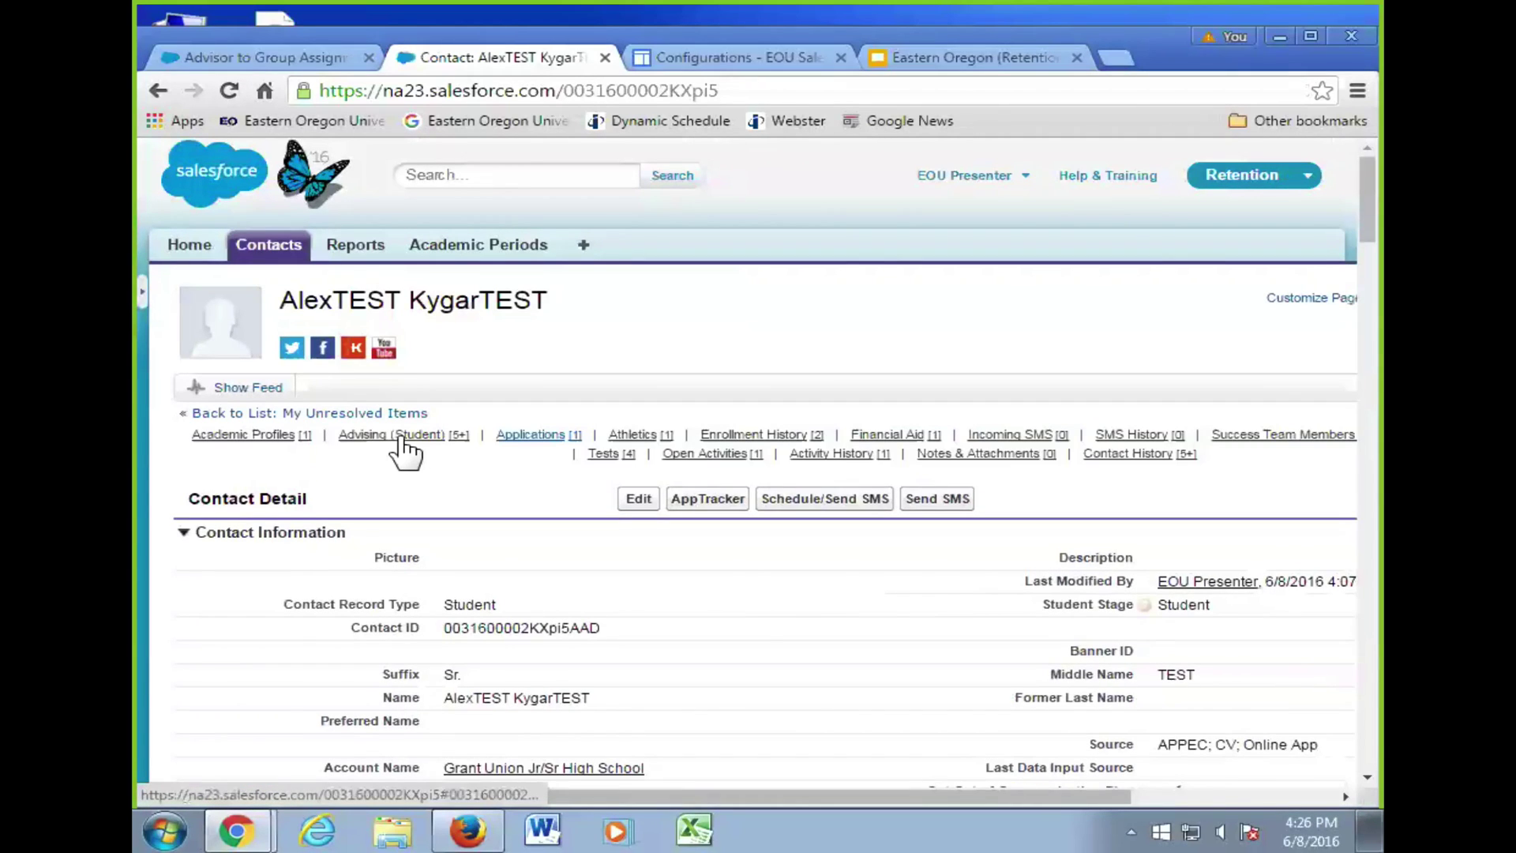
mouse_move(404, 438)
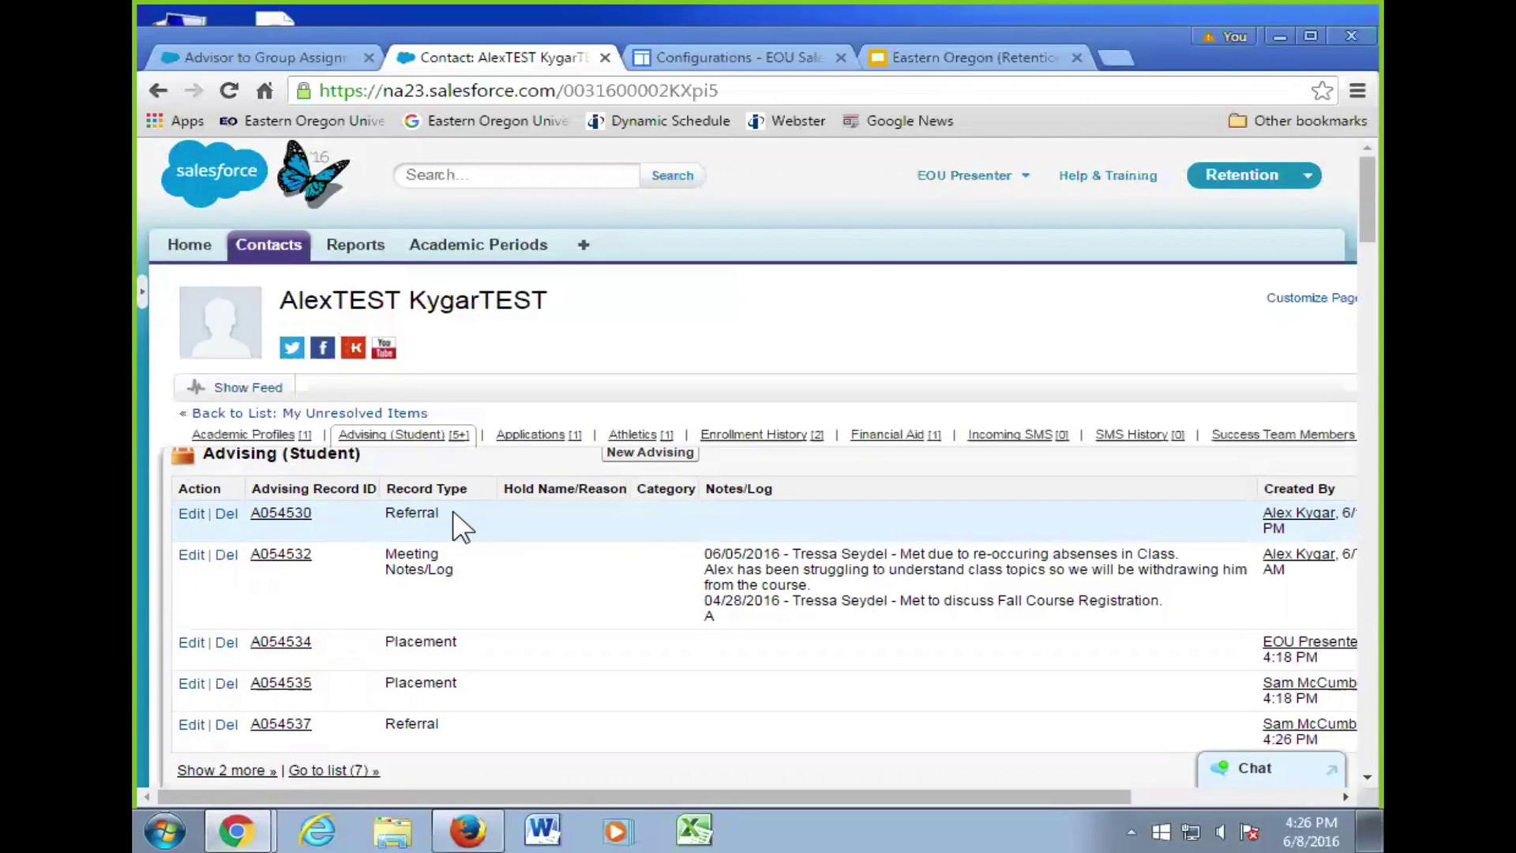
left_click(399, 435)
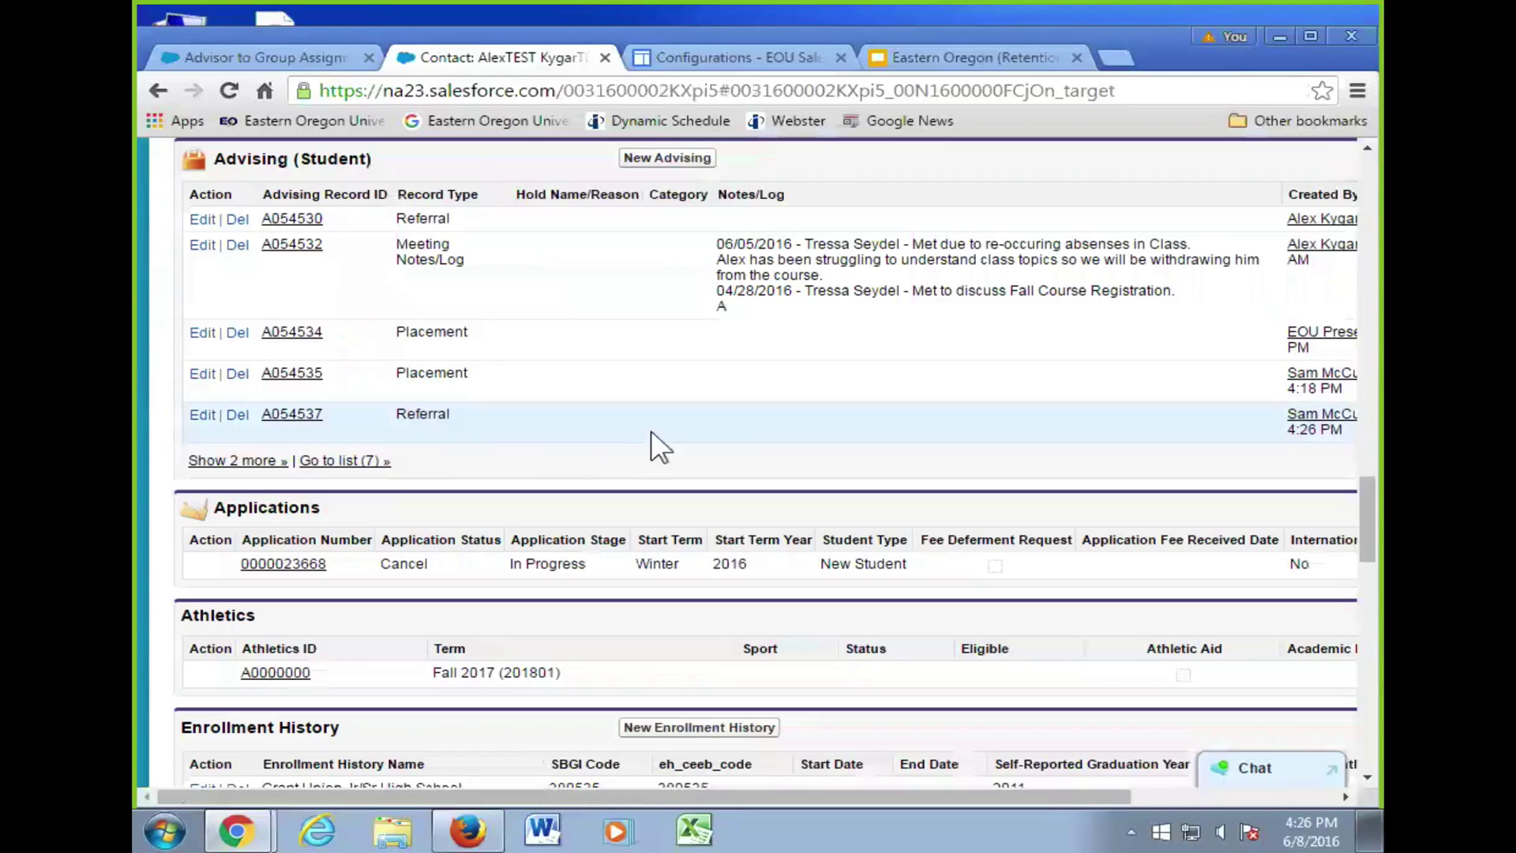
left_click(687, 158)
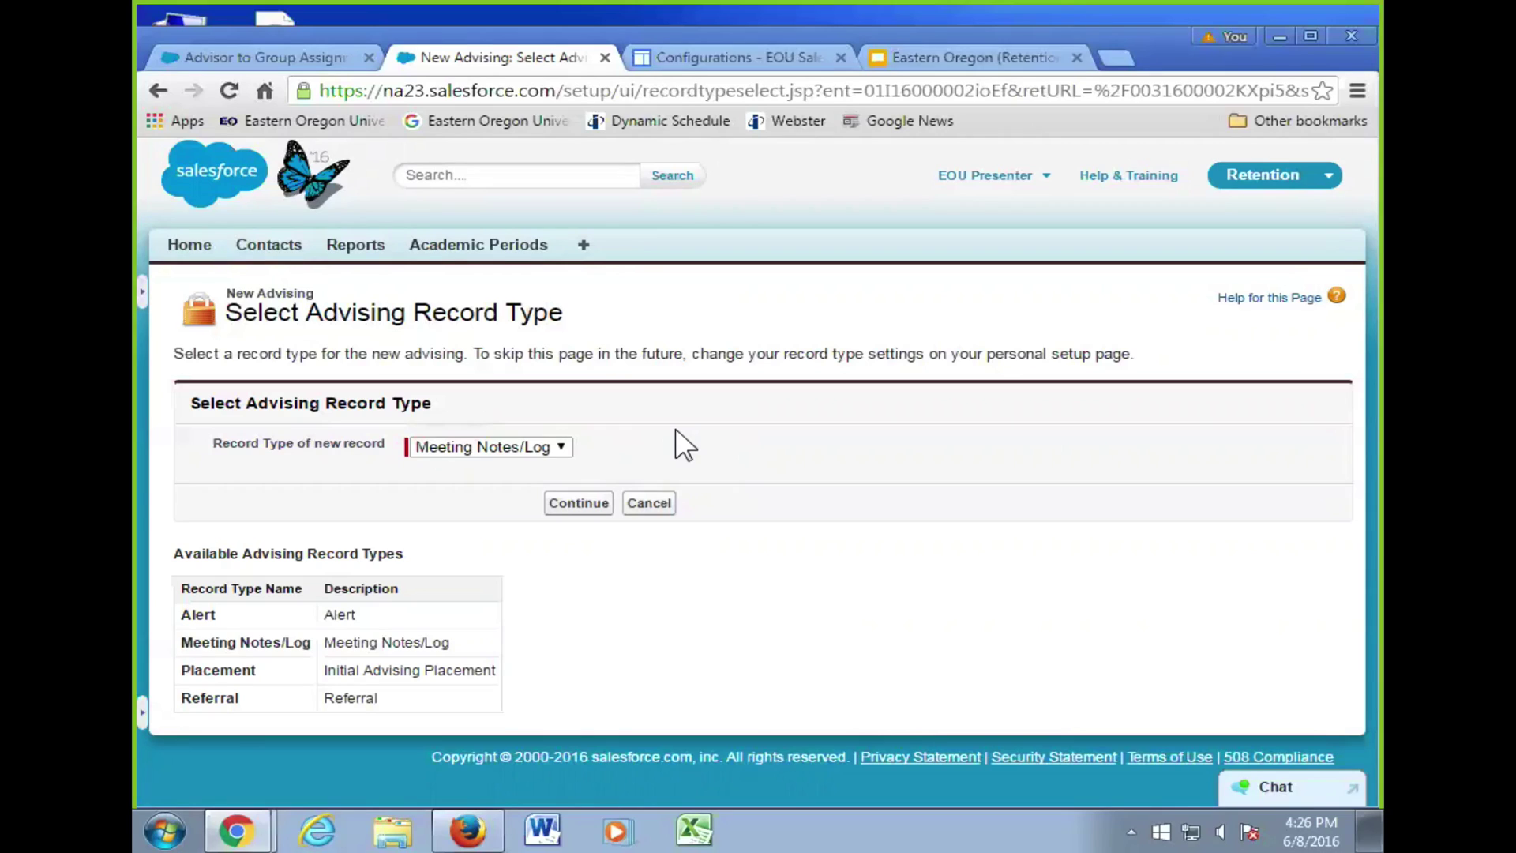
left_click(649, 502)
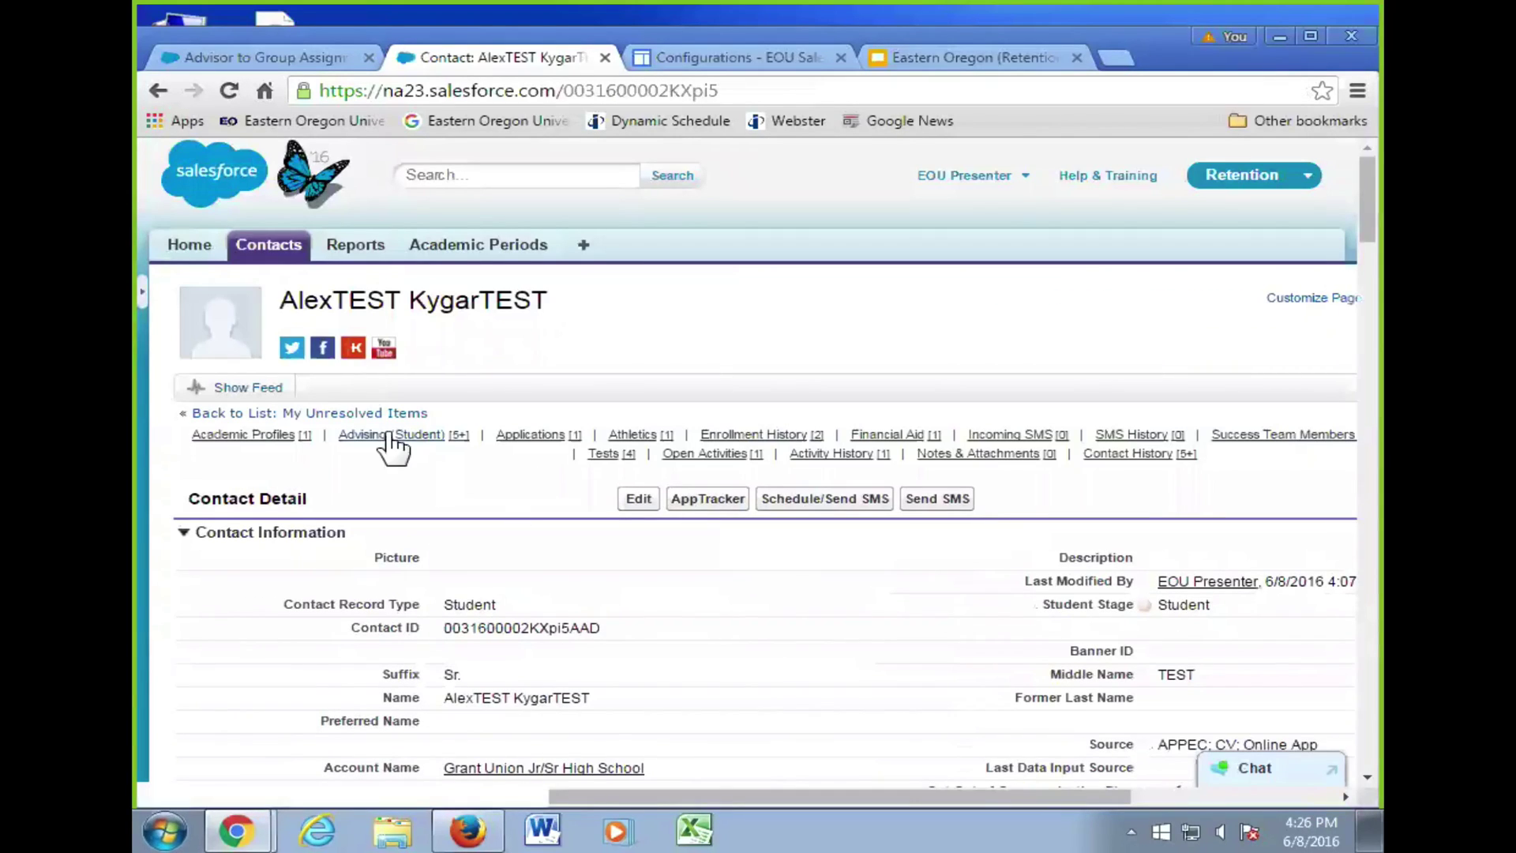
mouse_move(419, 439)
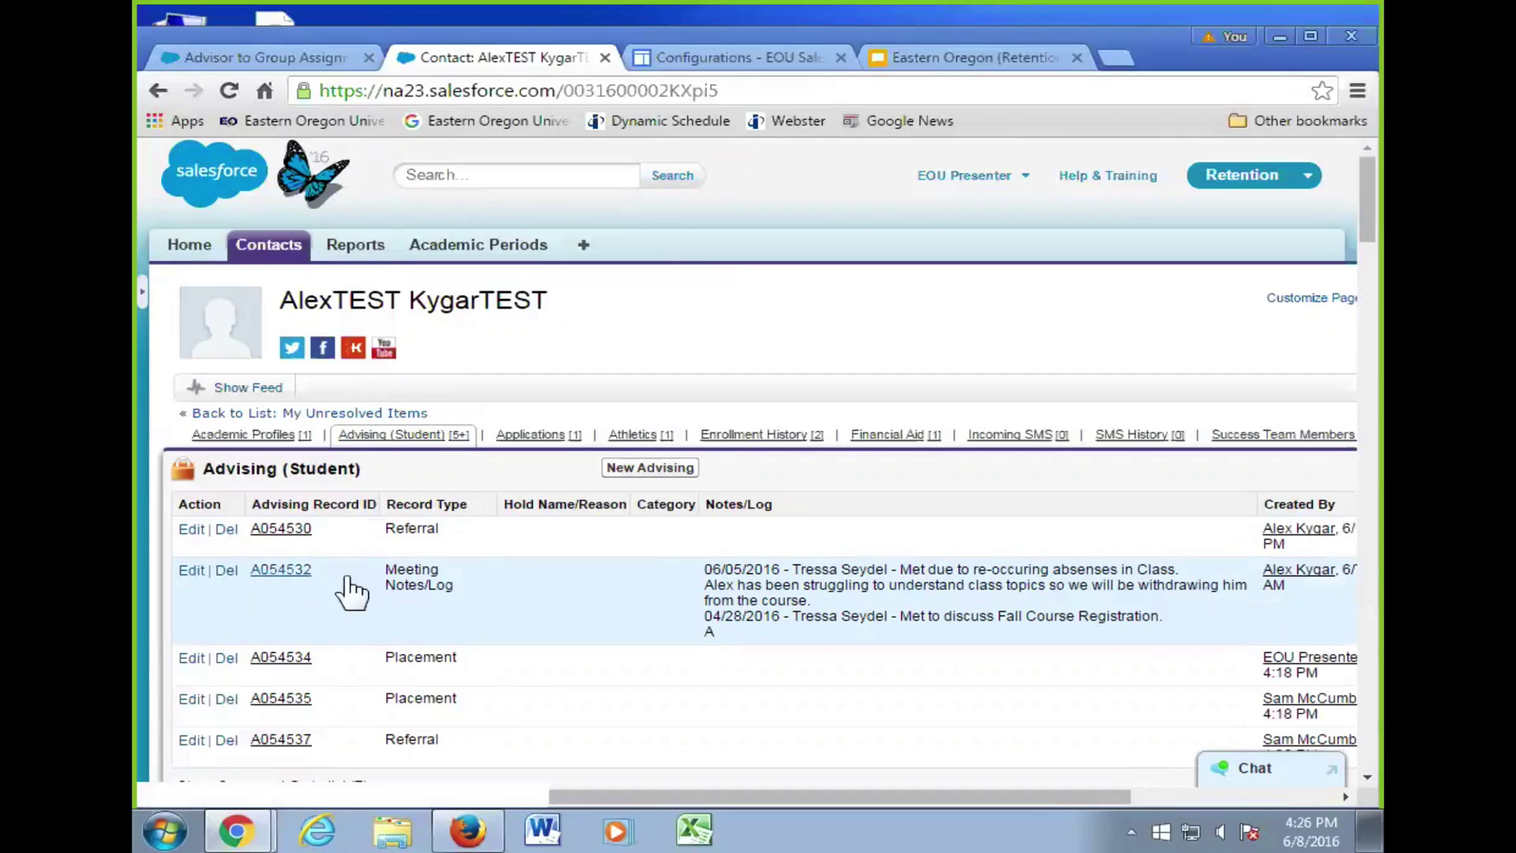
left_click(271, 570)
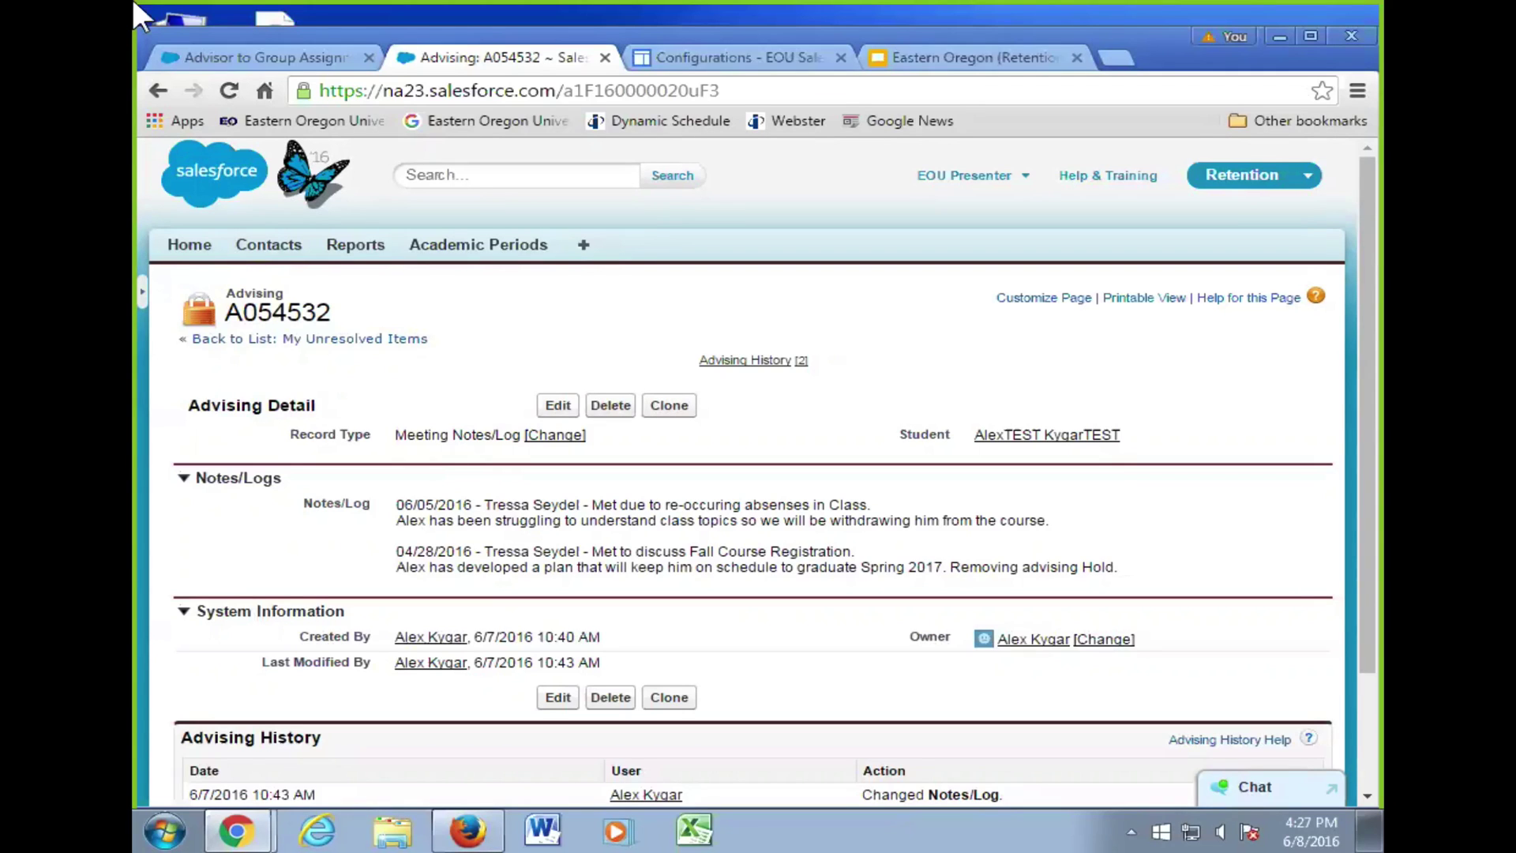
left_click(558, 405)
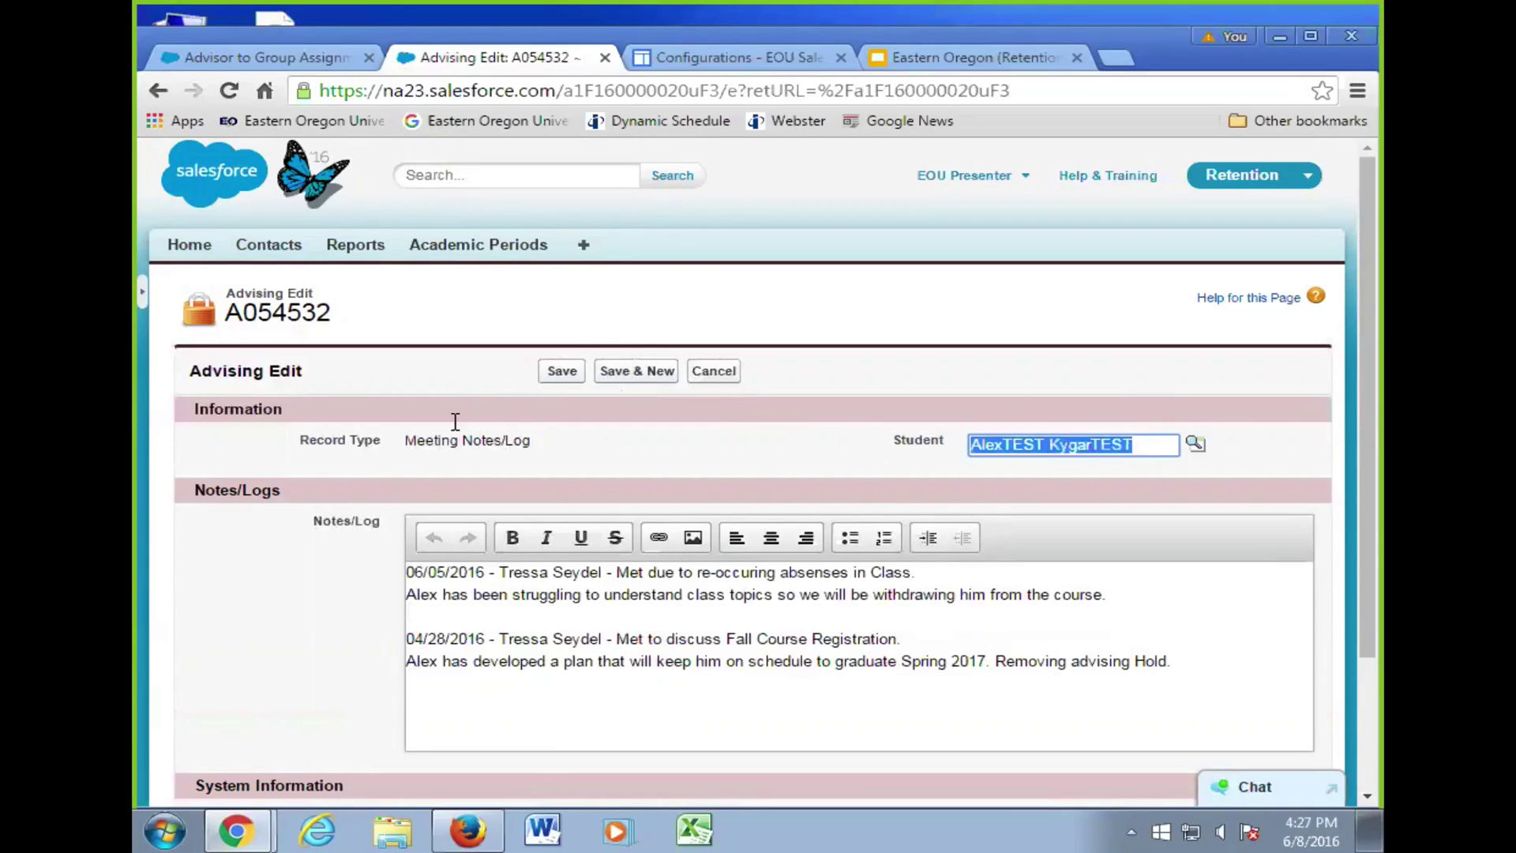
- Add a top Notes/Log entry dated 06/08/2016 with the advisor's name, 'Discussed chrono order', and save
left_click(409, 572)
key("Return")
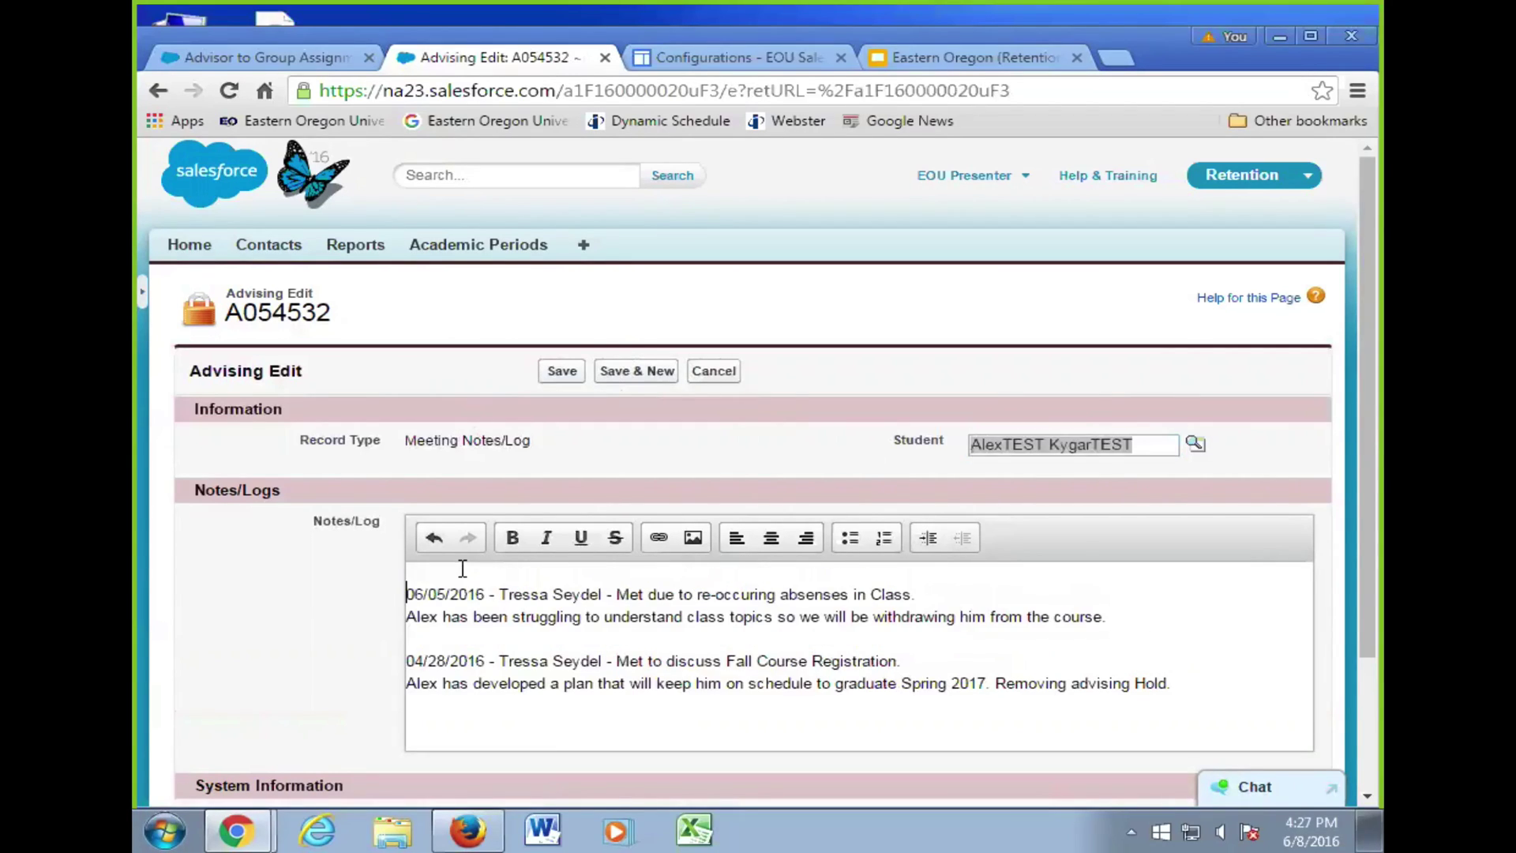
key("Return")
left_click(463, 569)
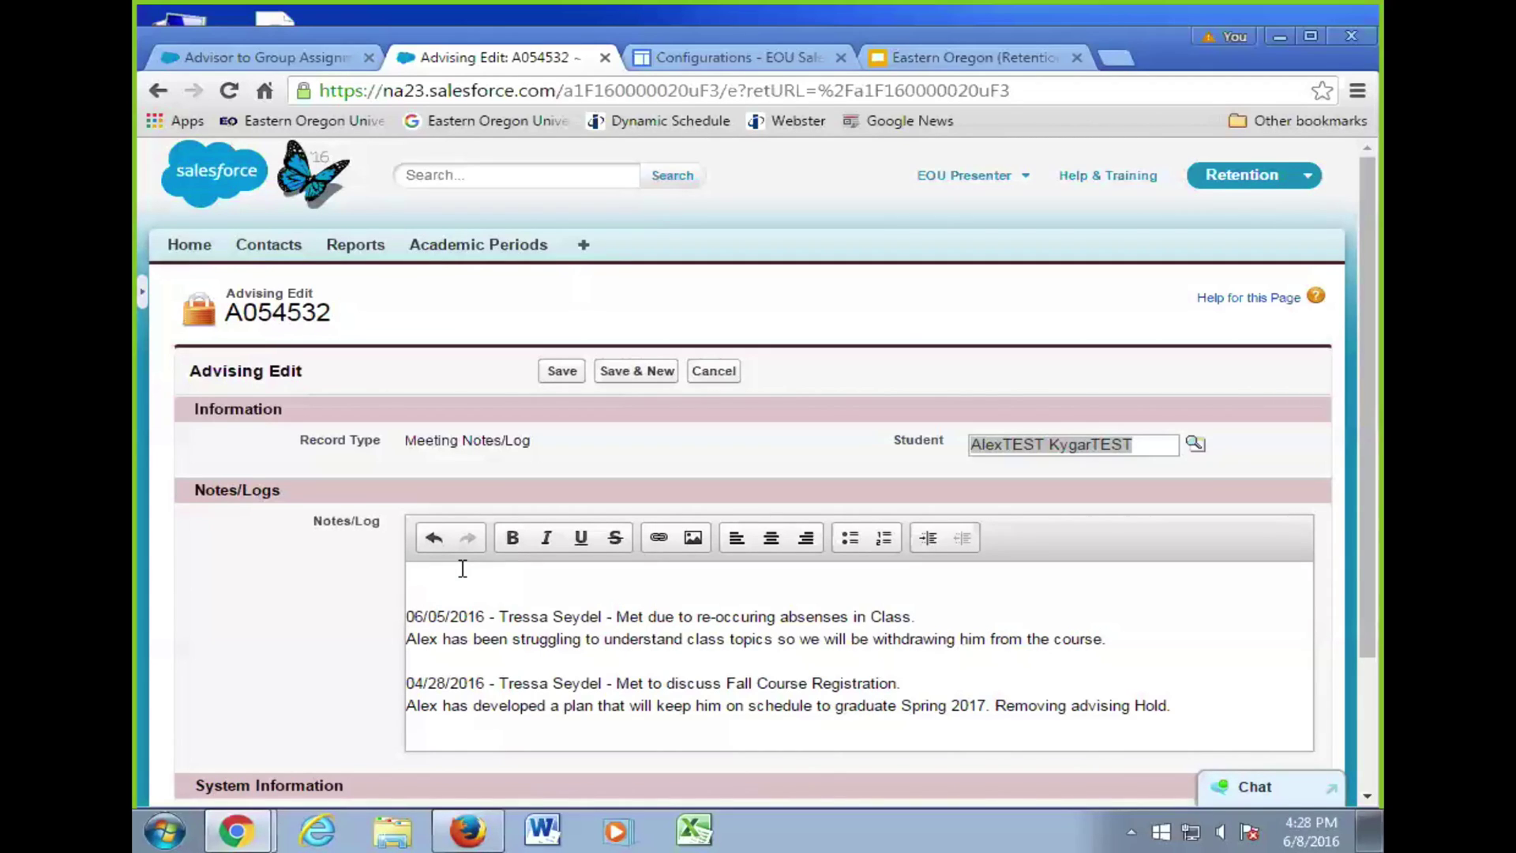
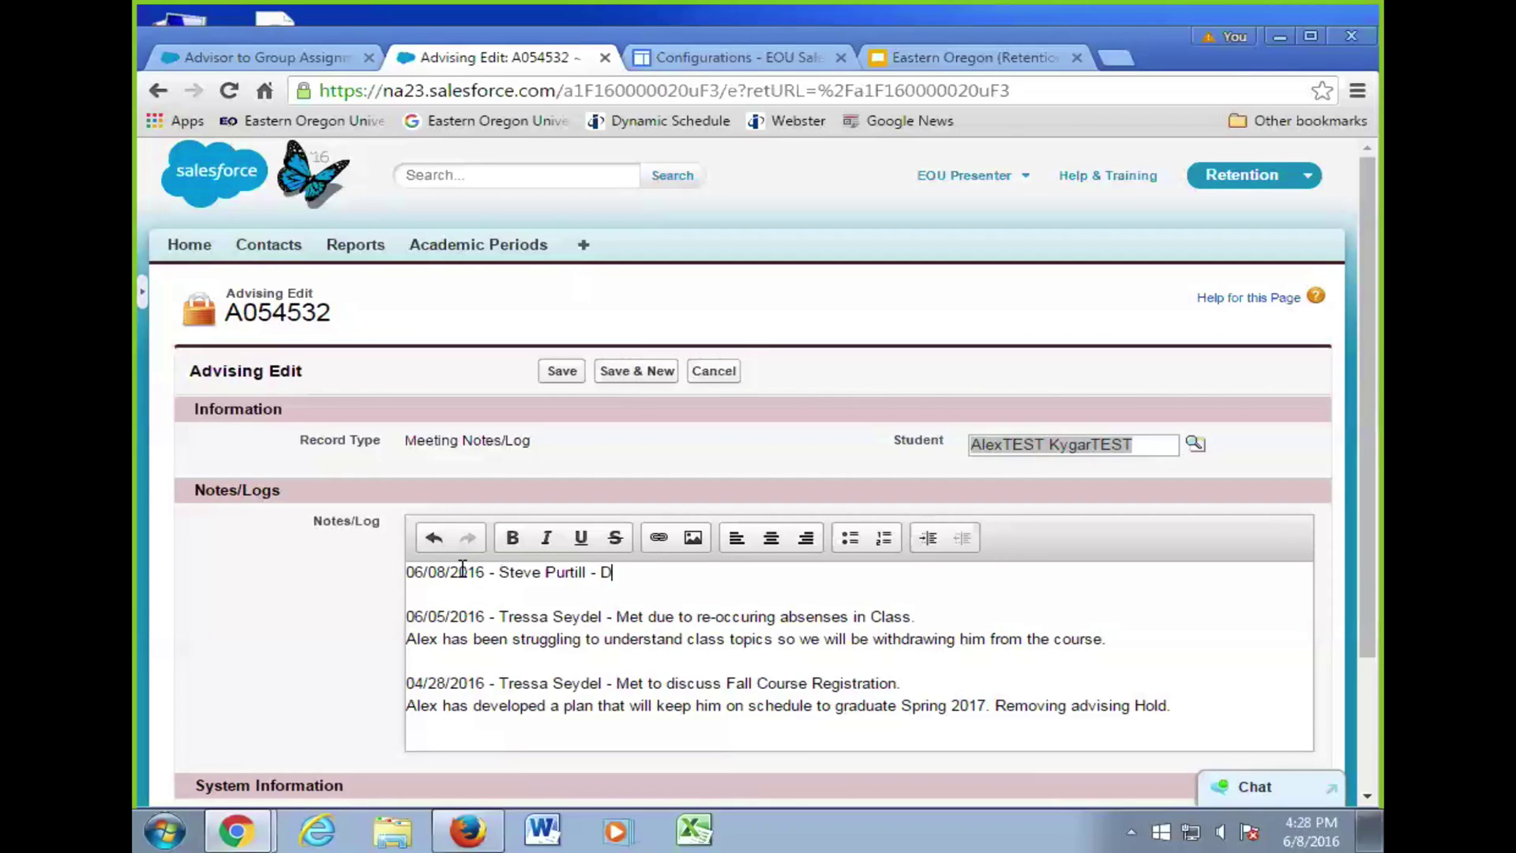
type("iscussed chrono order")
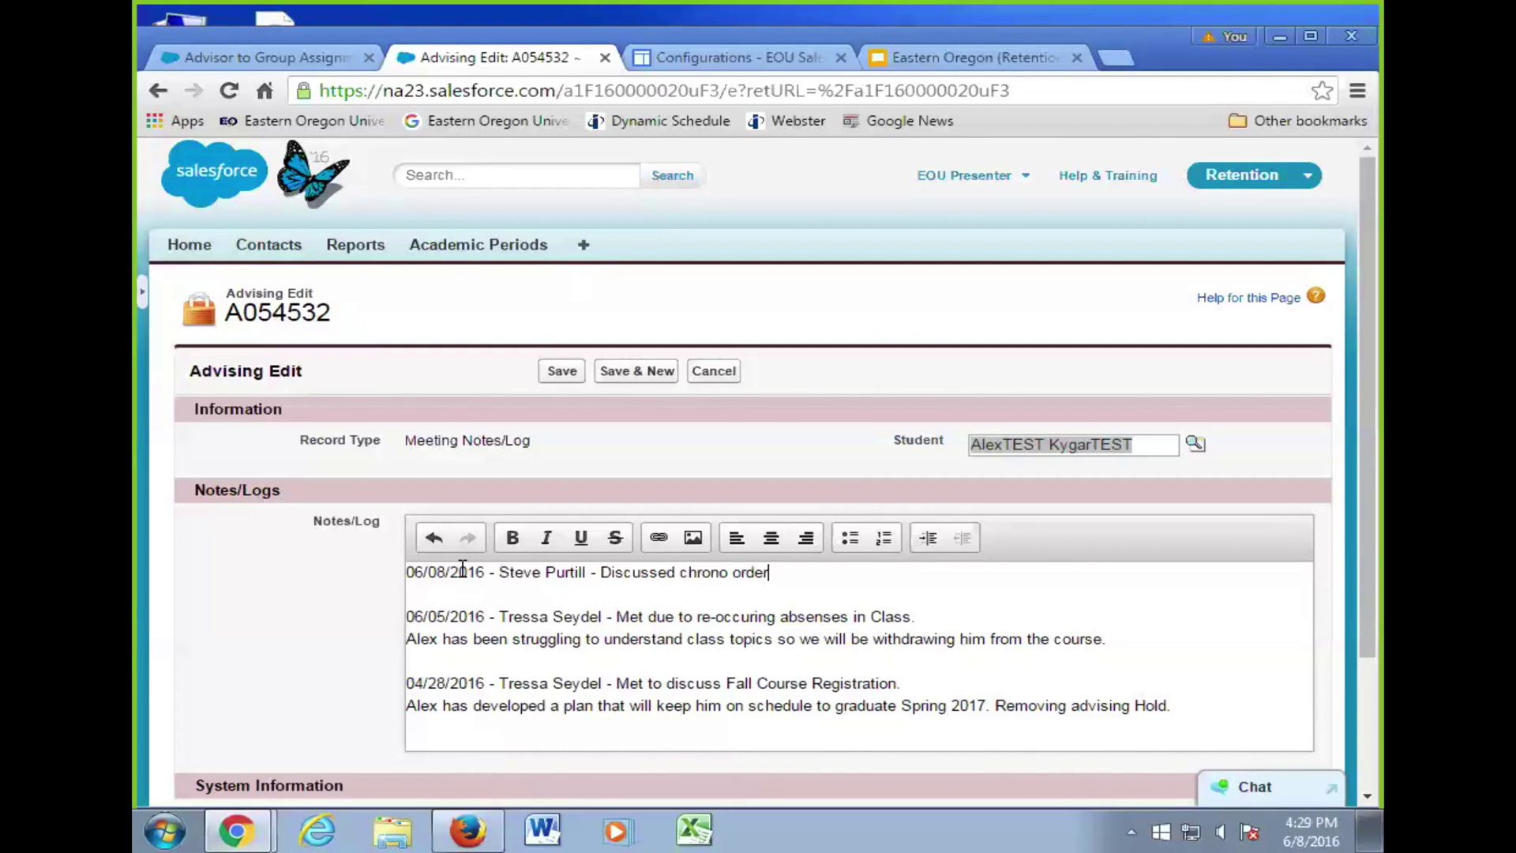
left_click(564, 373)
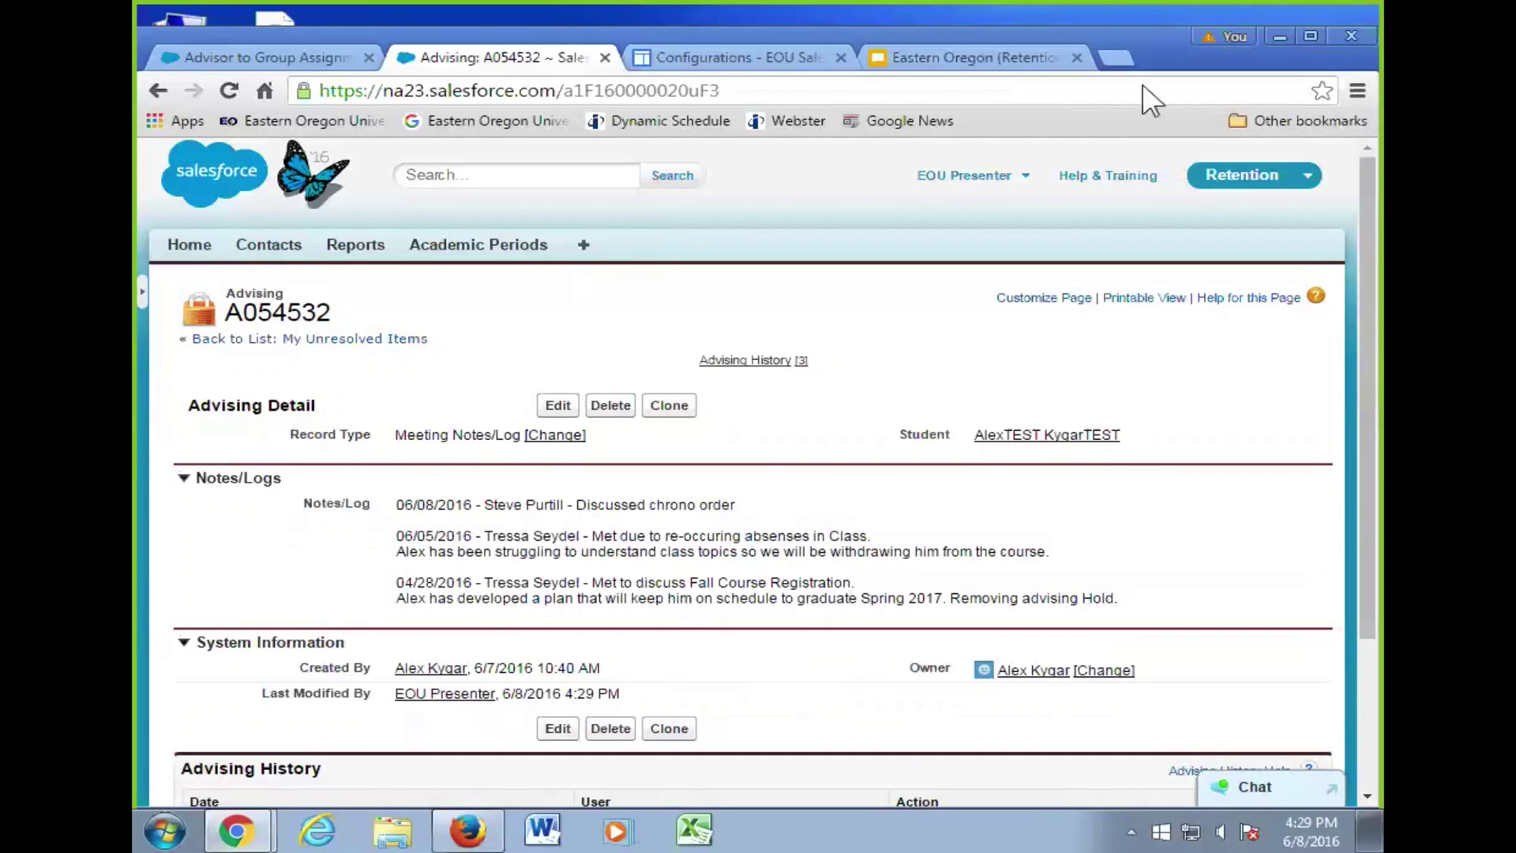
- Open A054532's printable view in a new tab, then return to the full record page
scroll(813, 636, "down", 1)
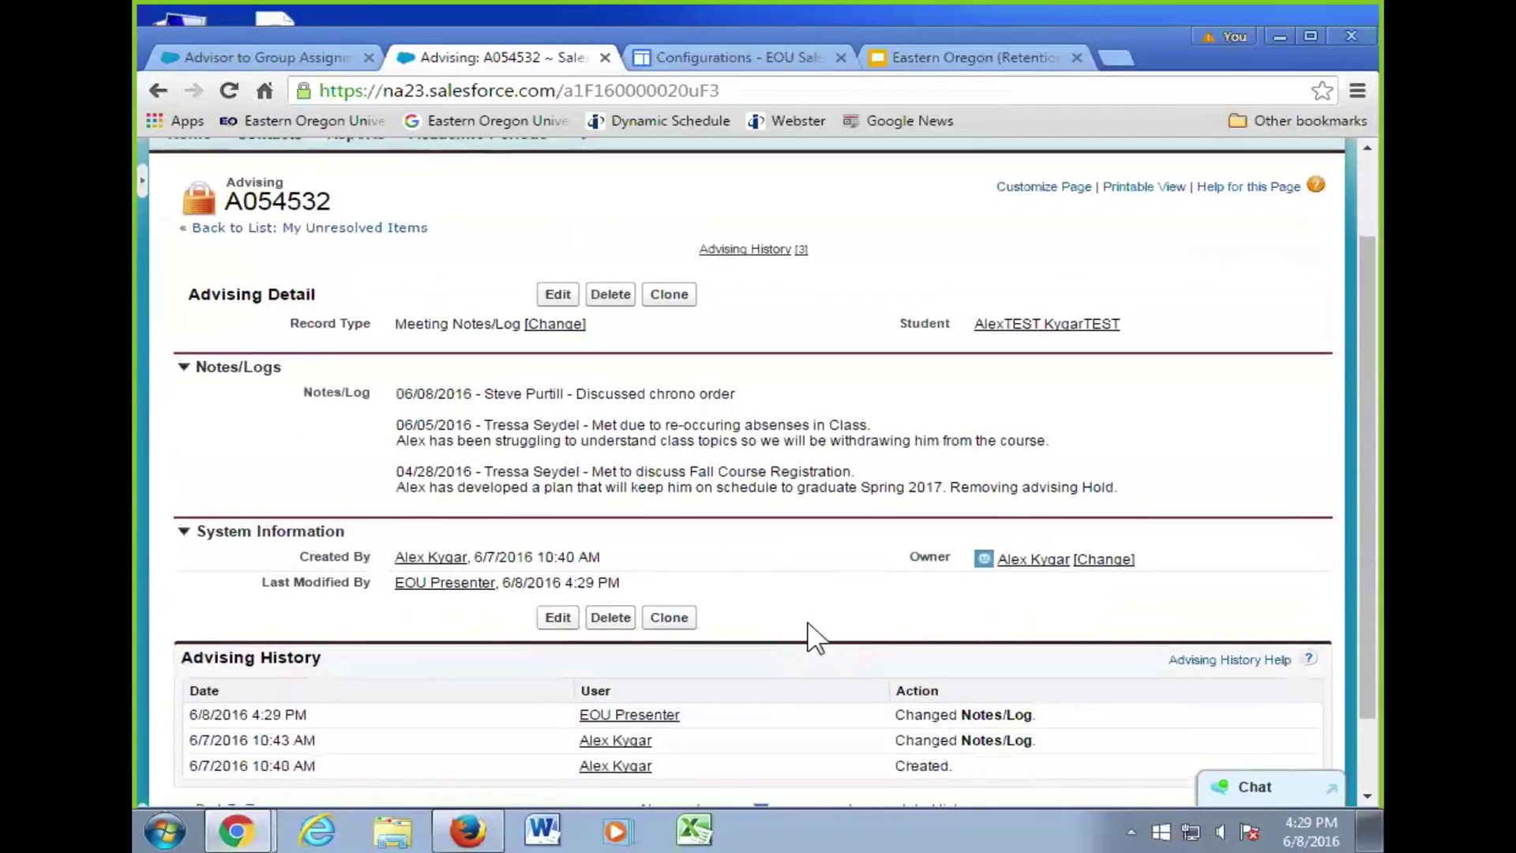
scroll(813, 637, "up", 1)
left_click(1129, 299)
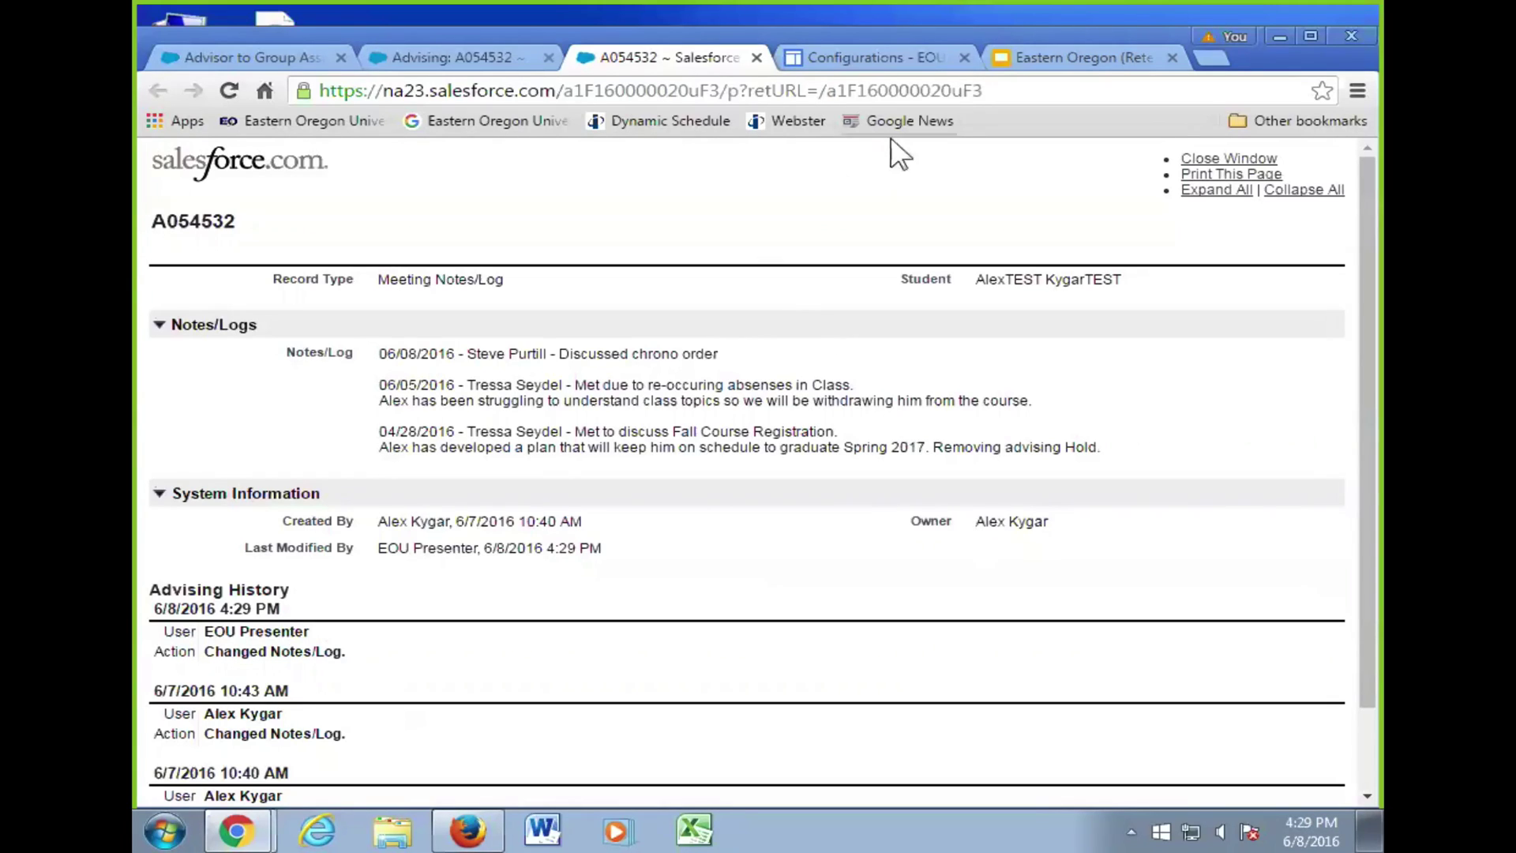
left_click(503, 62)
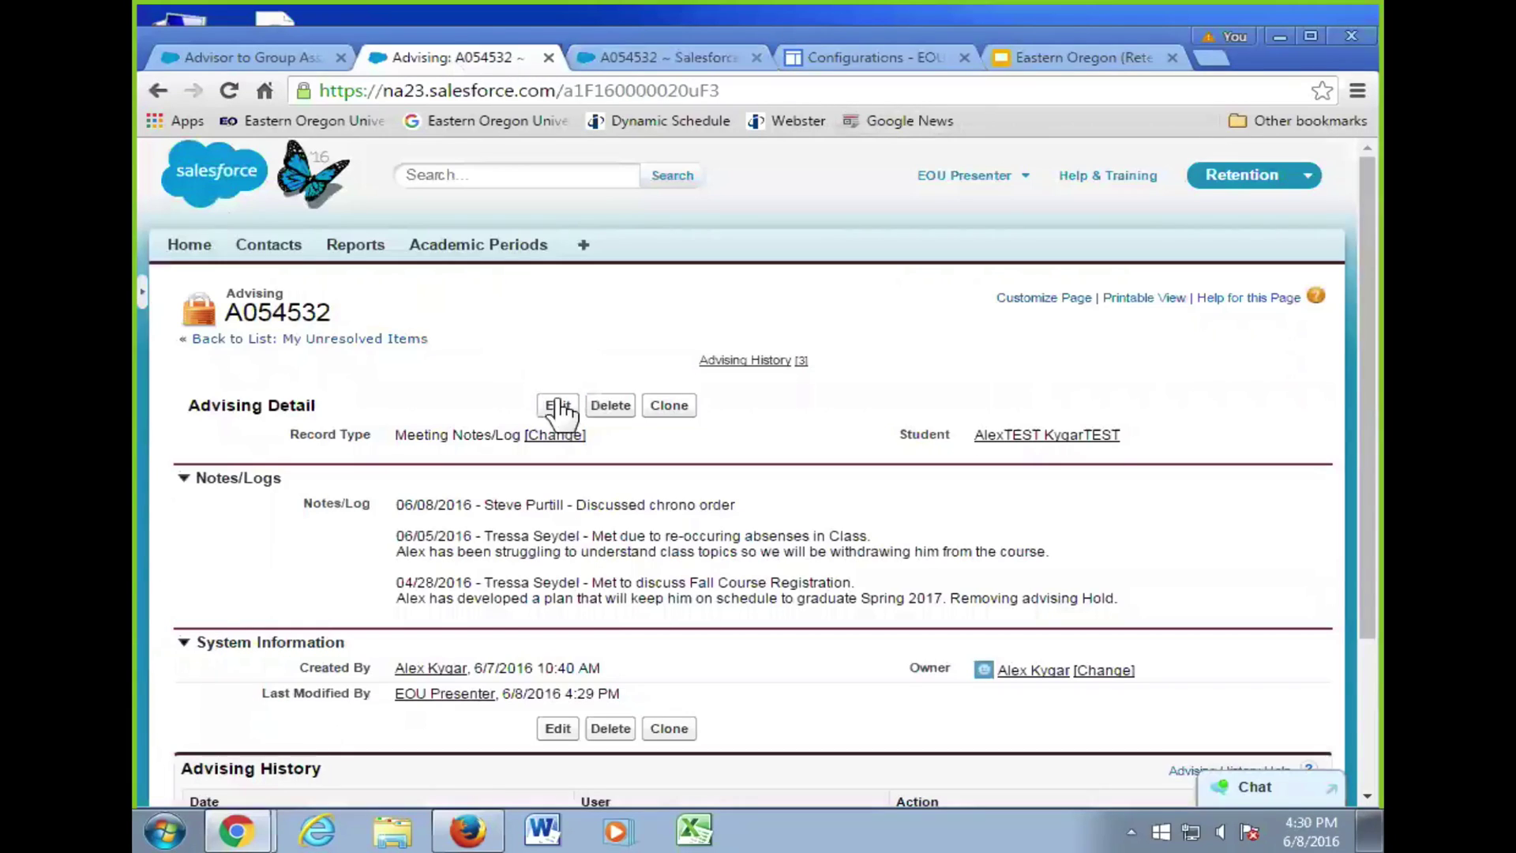
- Expand Recent Items from the student's contact and open another student's contact record
left_click(1008, 443)
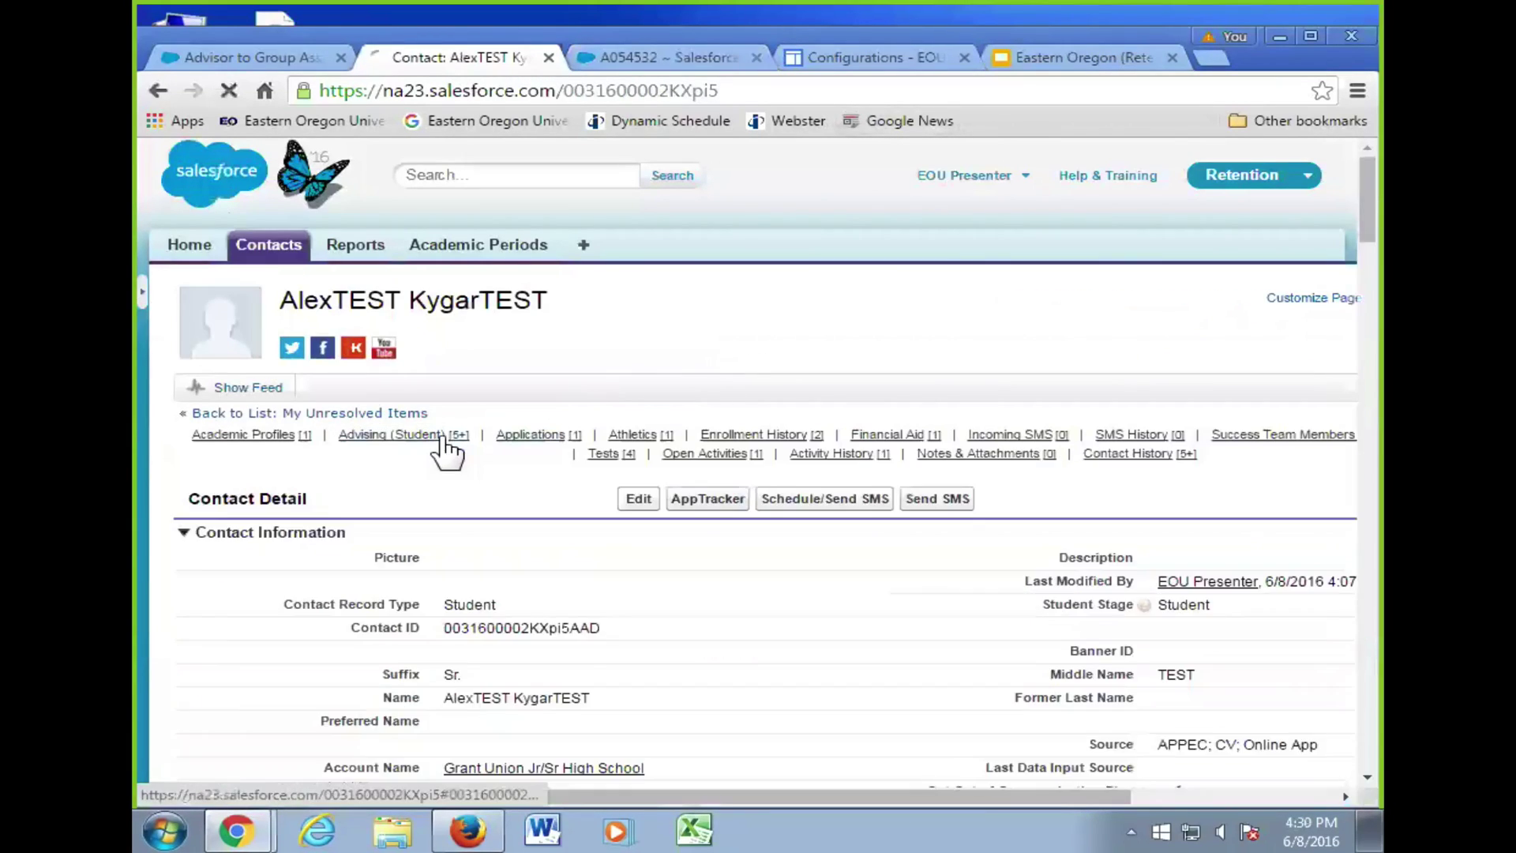
mouse_move(445, 447)
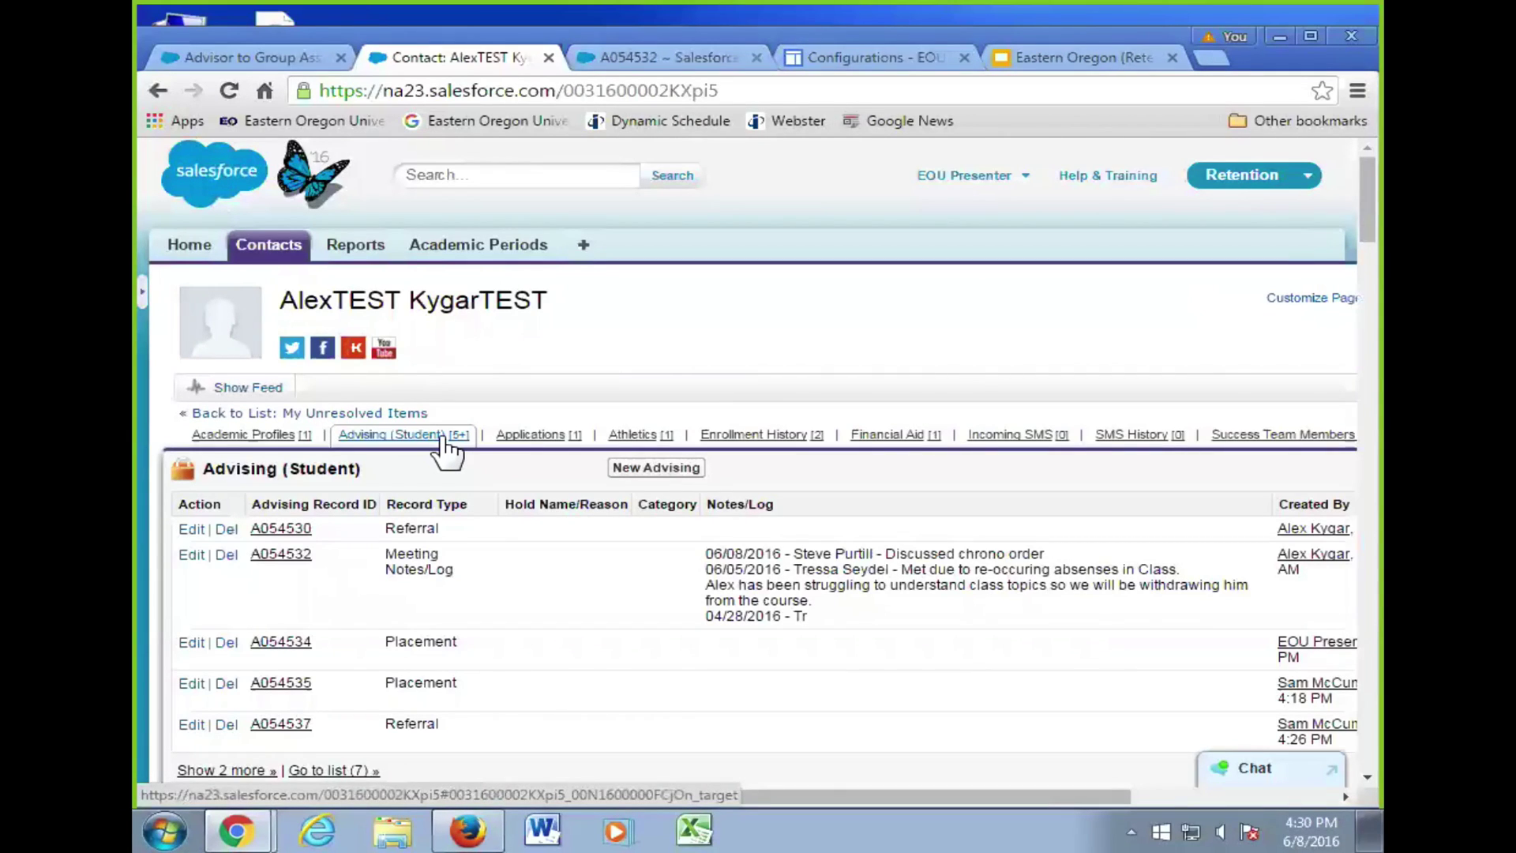
left_click(143, 292)
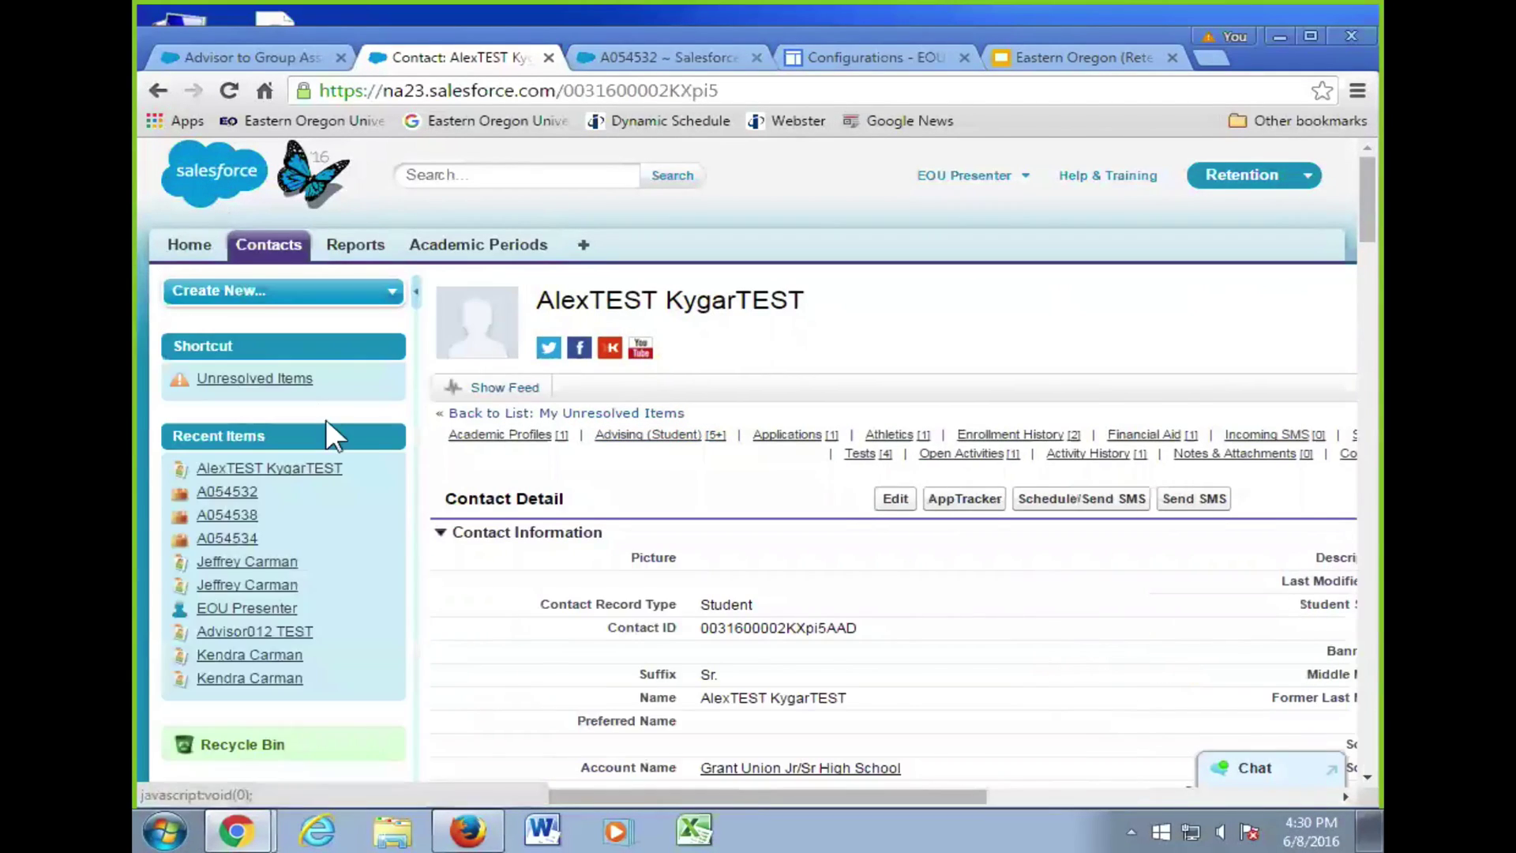
left_click(273, 655)
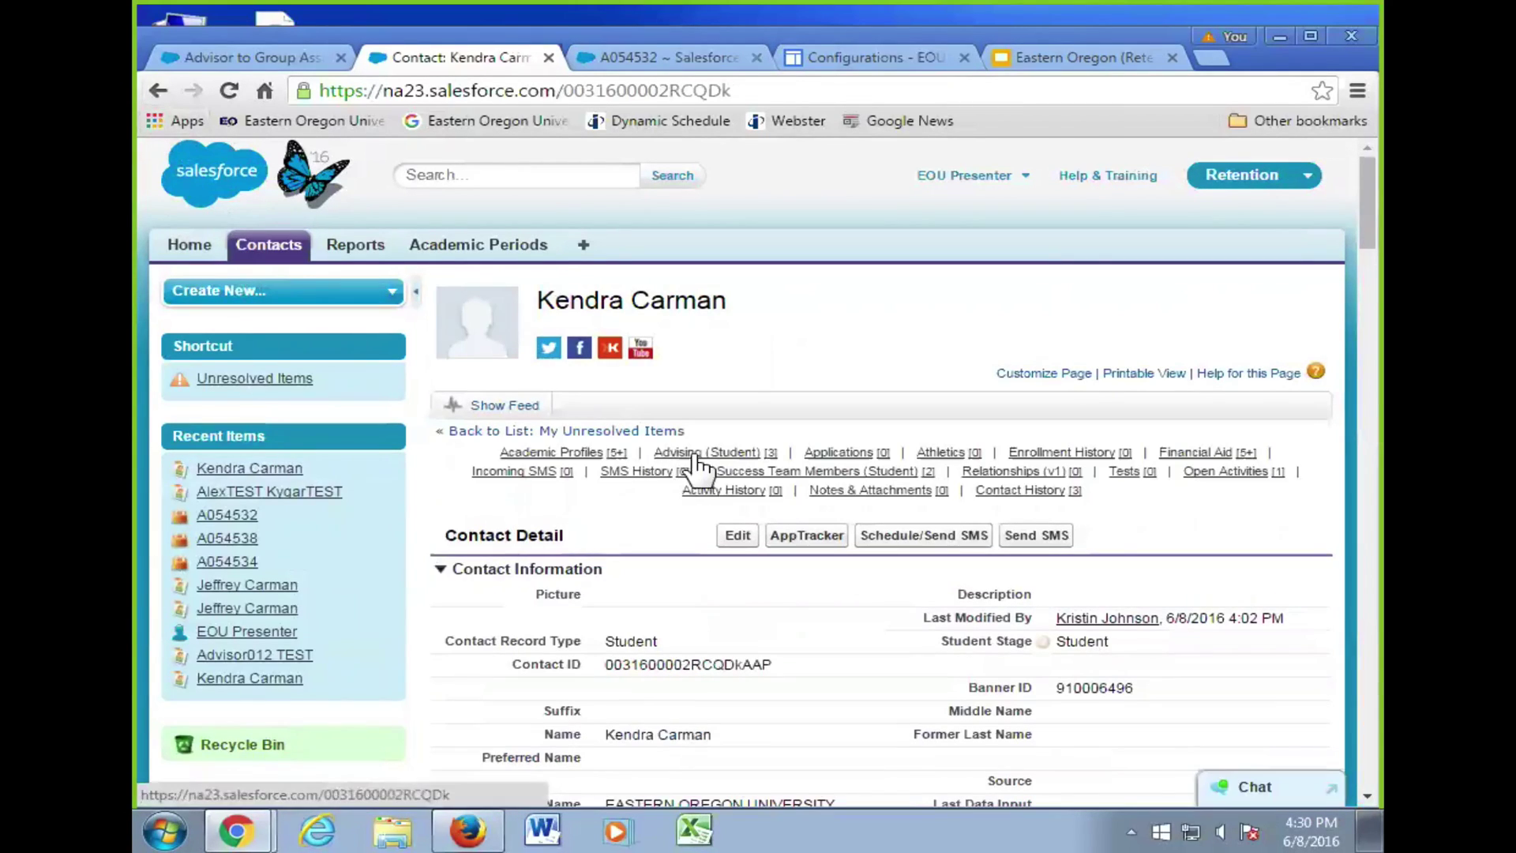
mouse_move(699, 458)
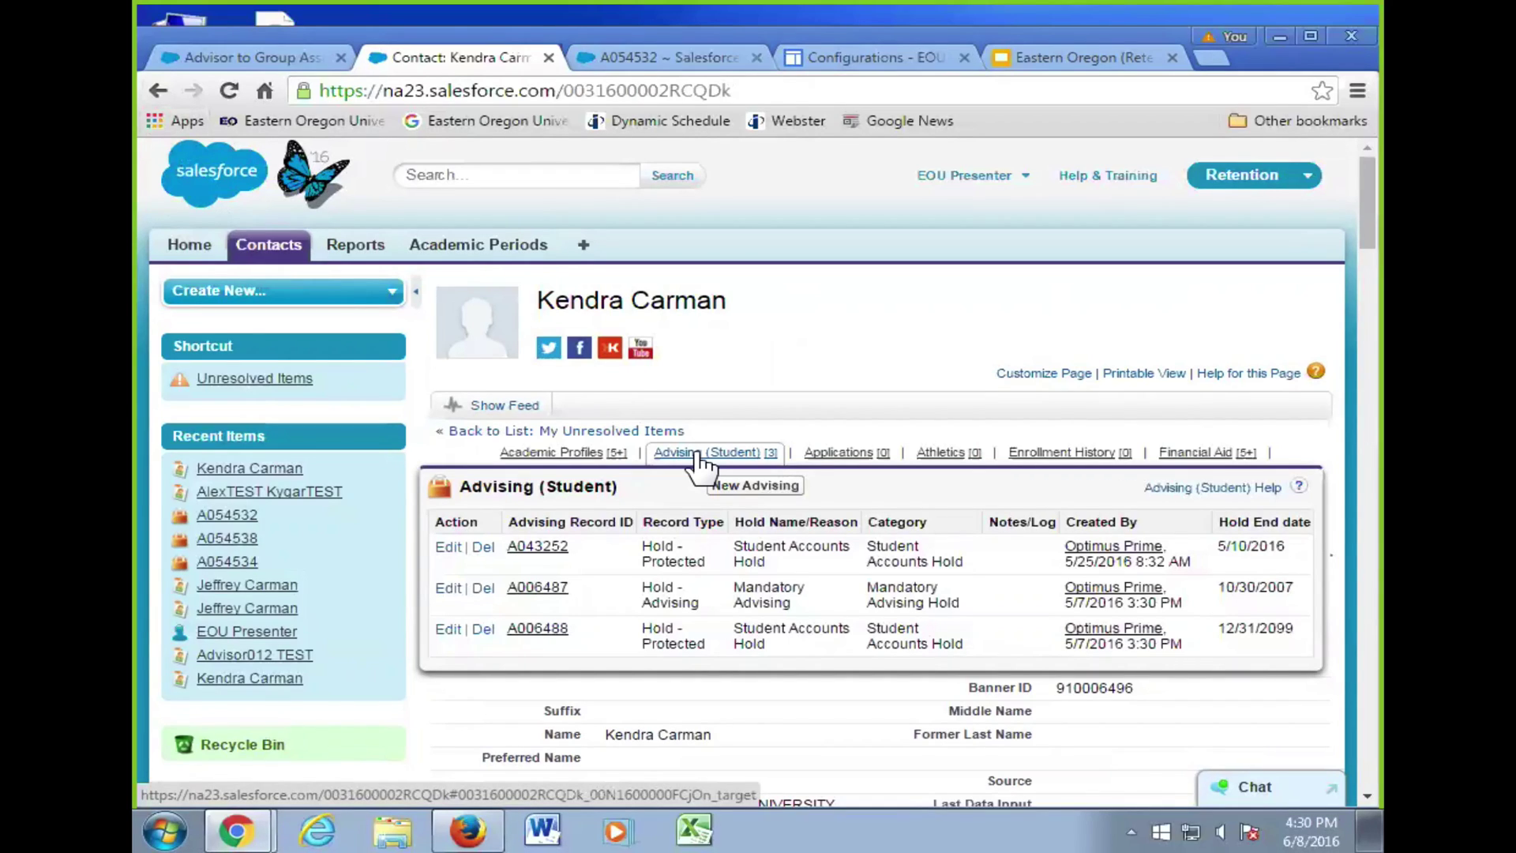
- Start a new advising record for the student, then back out to their contact page
left_click(765, 486)
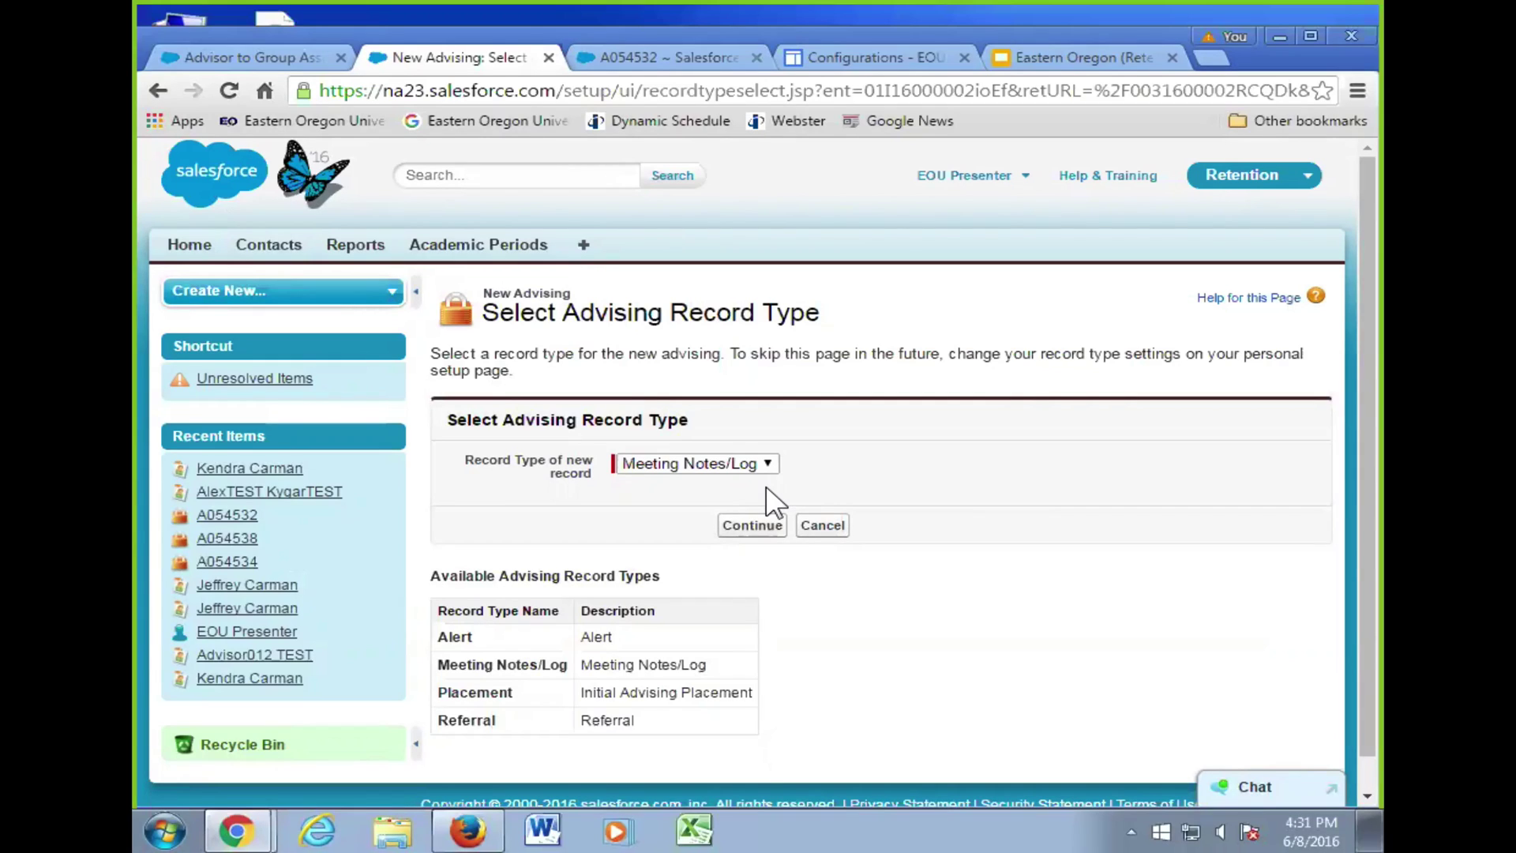
left_click(152, 95)
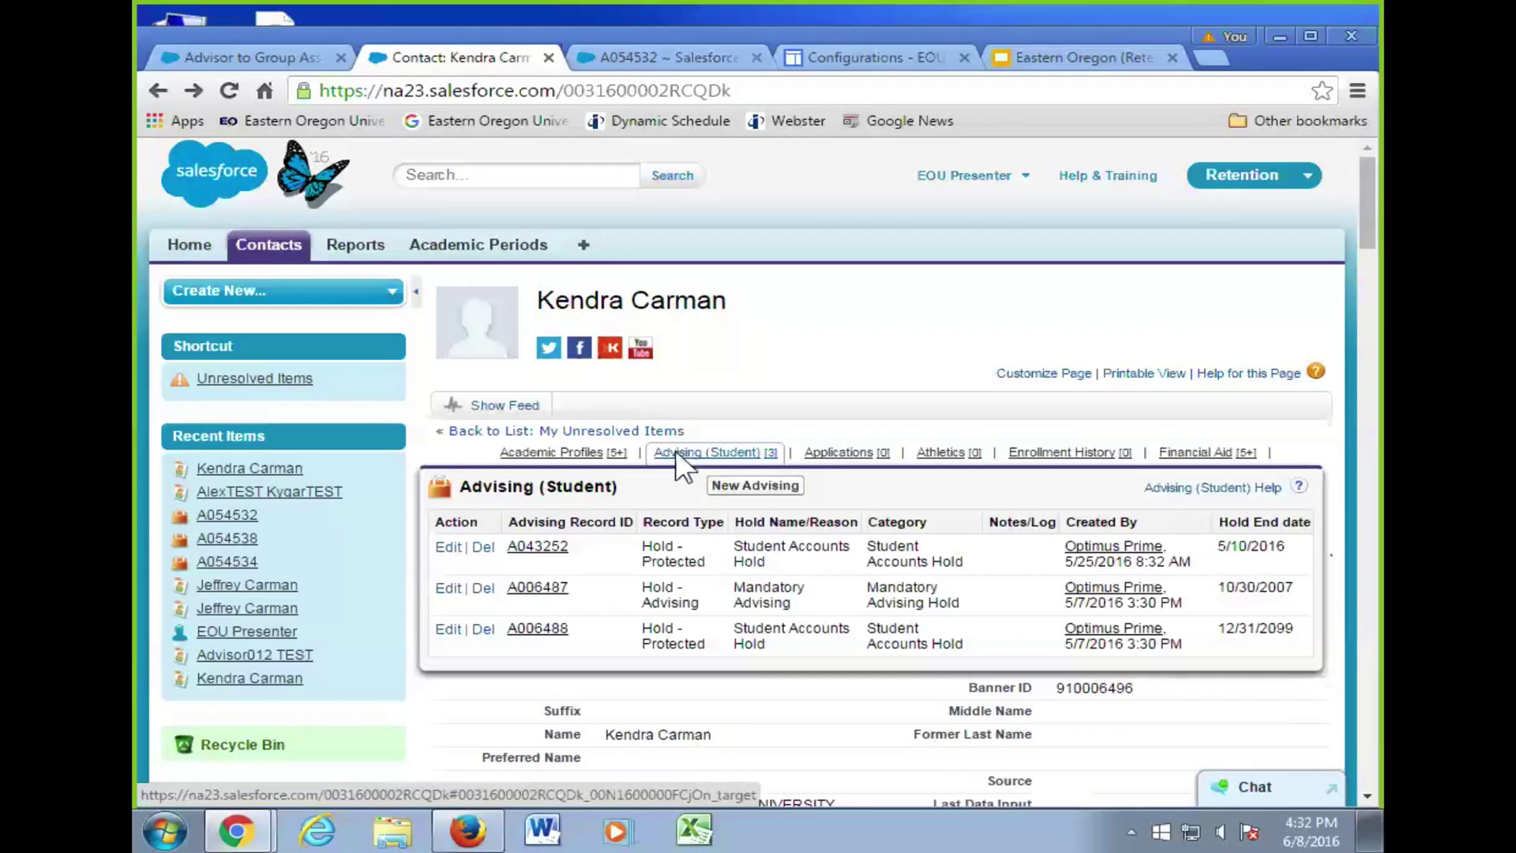
left_click(532, 545)
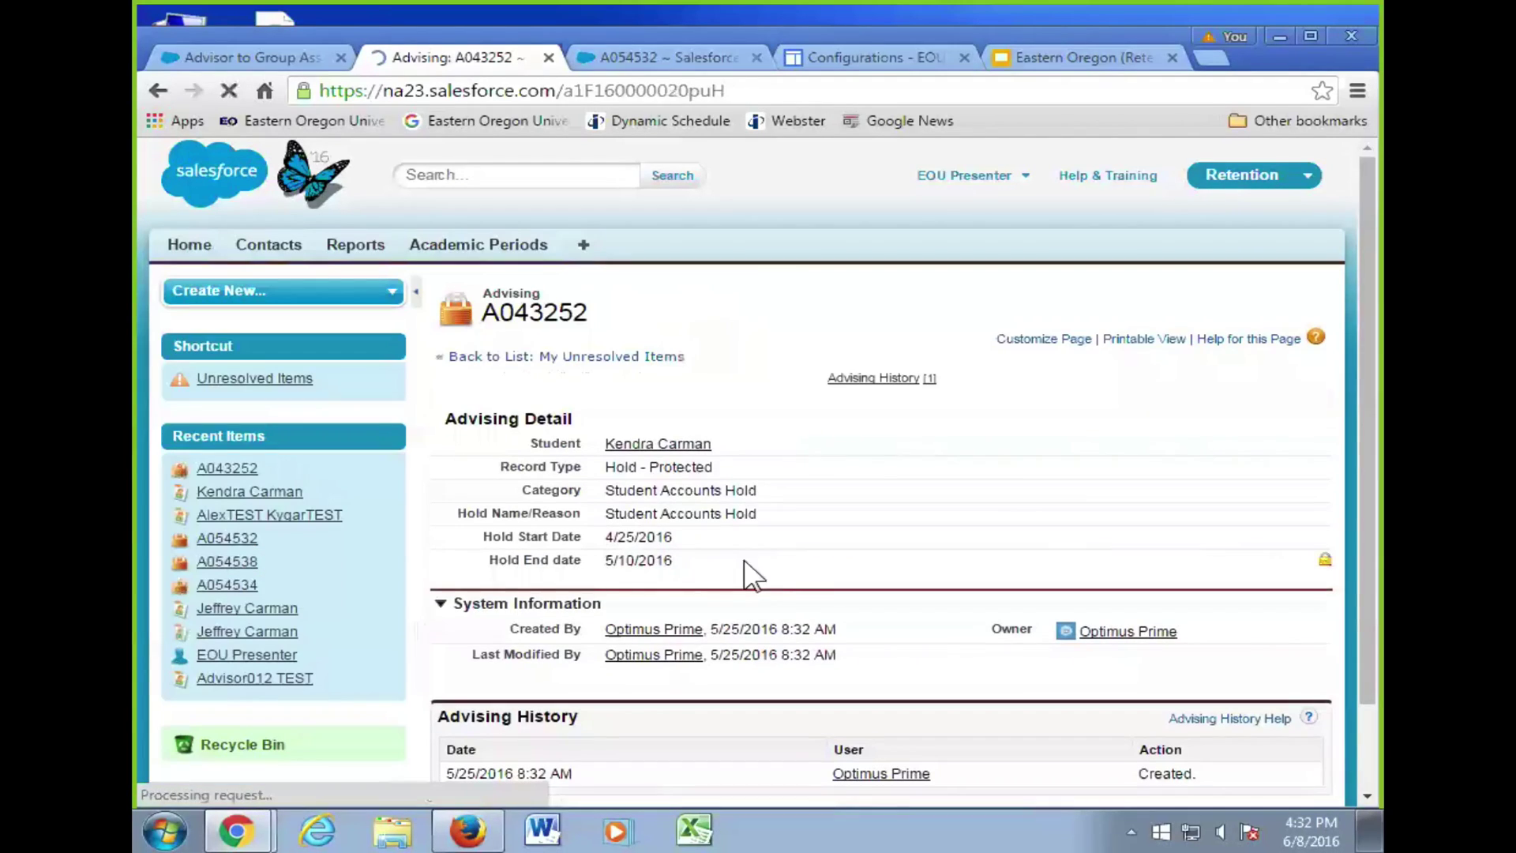
scroll(956, 554, "down", 1)
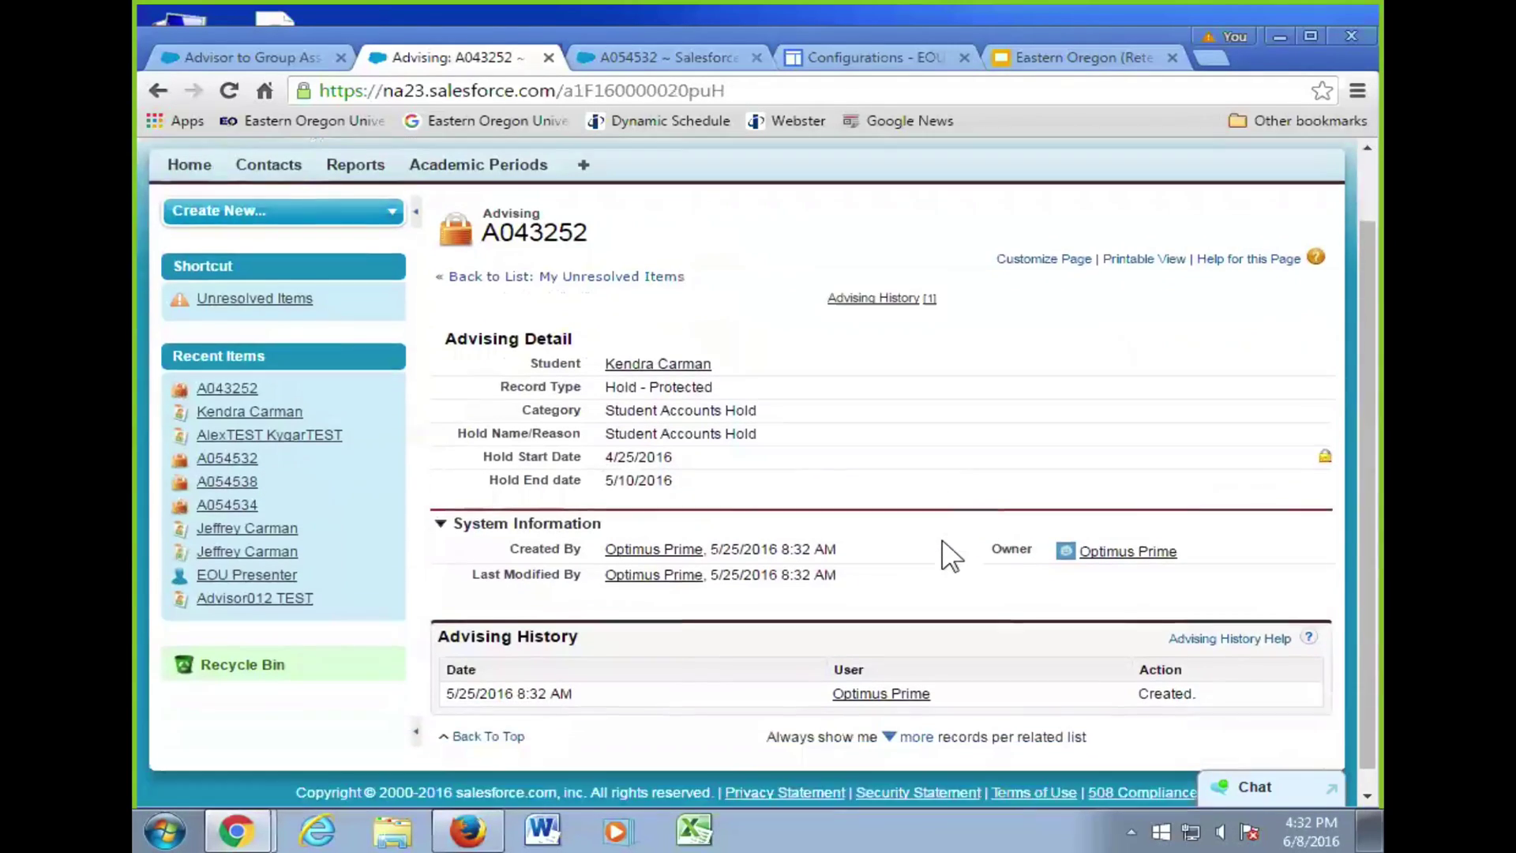
scroll(951, 557, "down", 1)
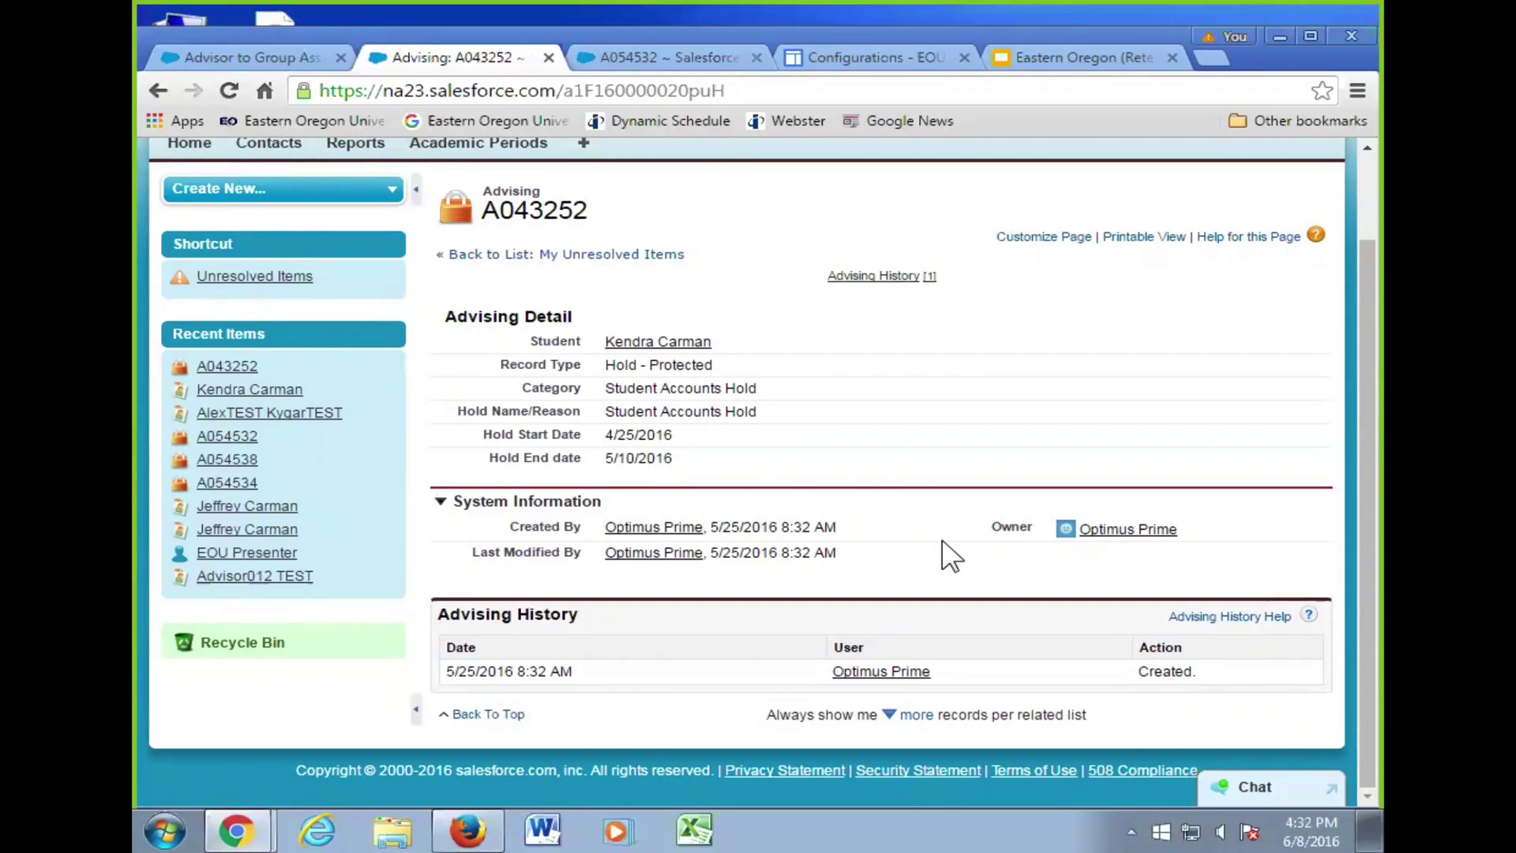
left_click(149, 74)
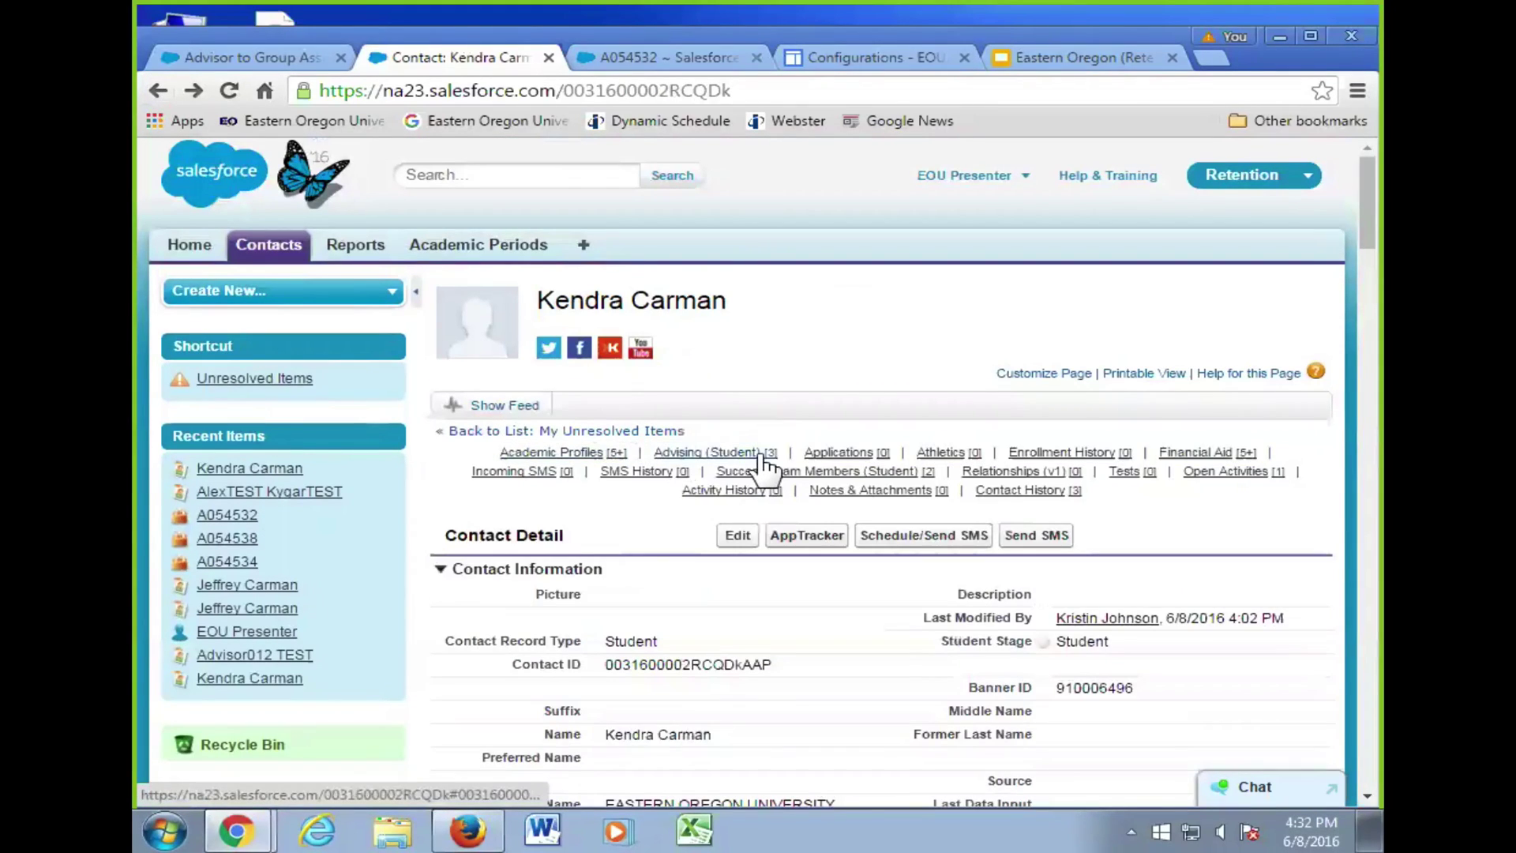
mouse_move(765, 466)
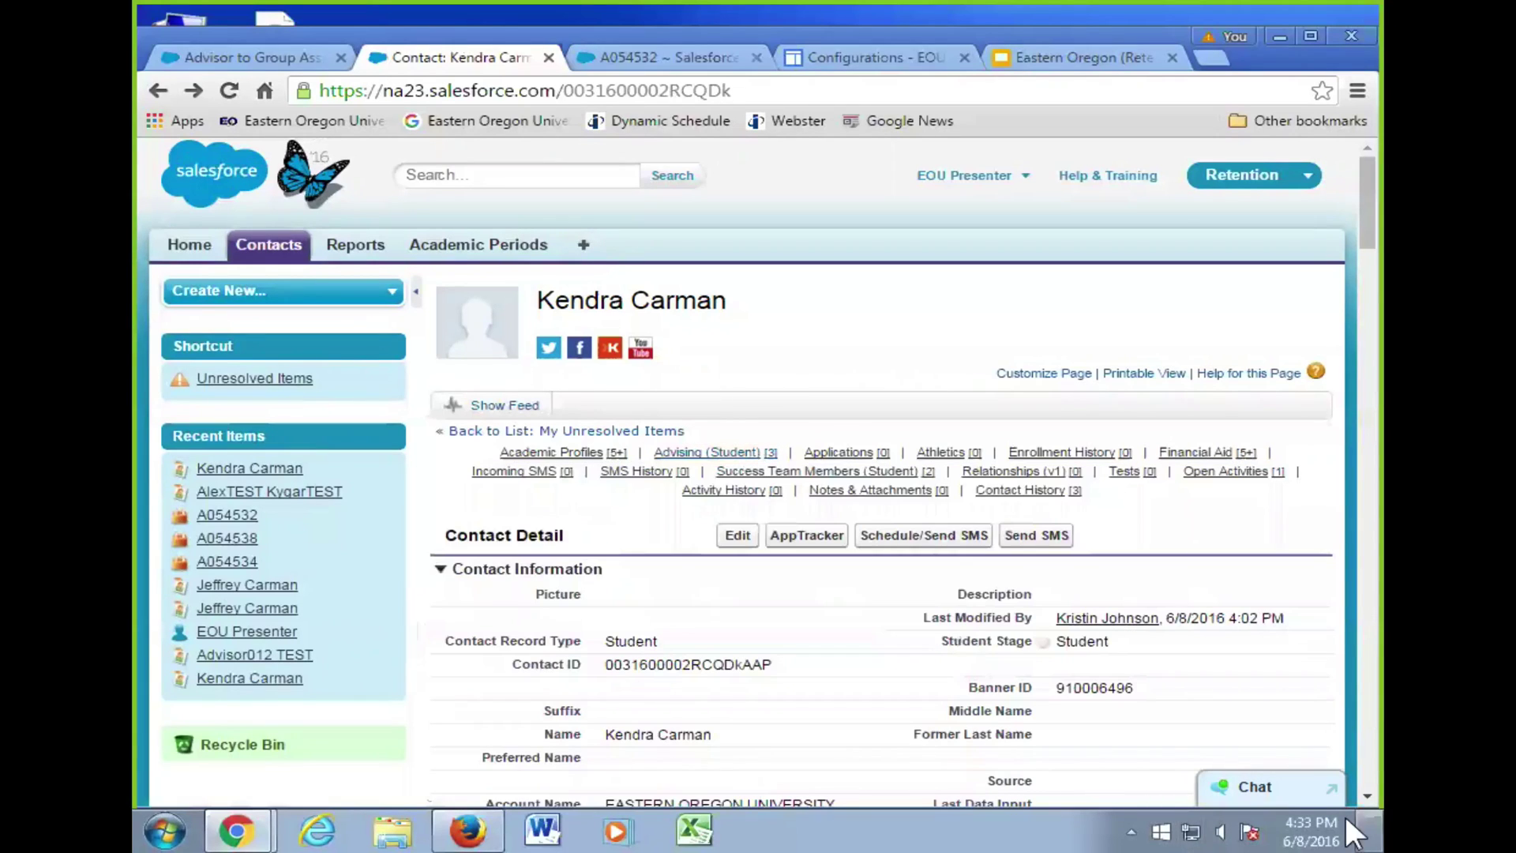
scroll(588, 681, "down", 11)
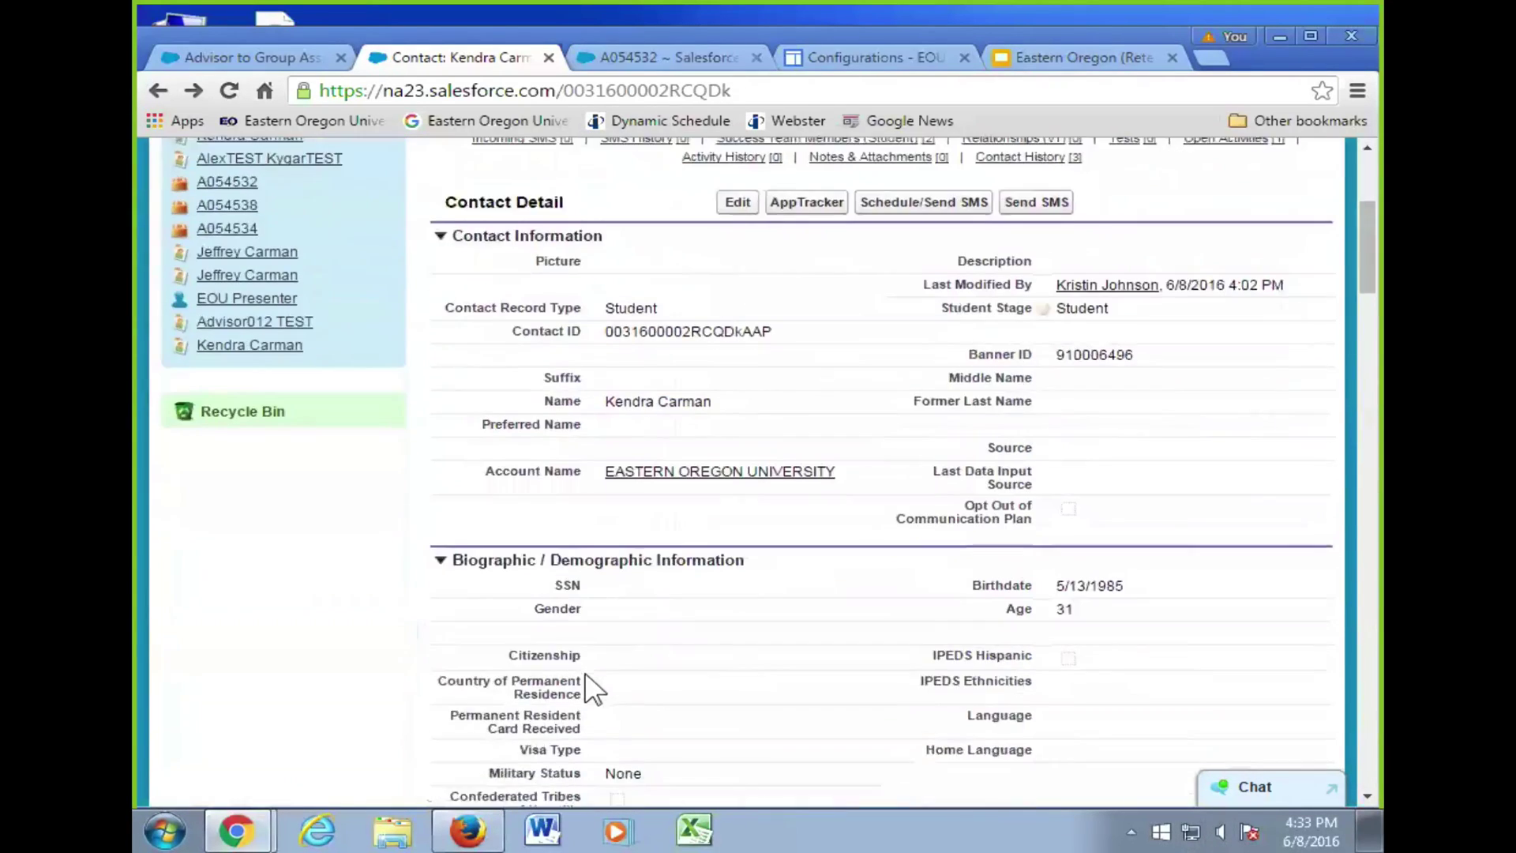
scroll(379, 619, "down", 7)
scroll(395, 615, "down", 15)
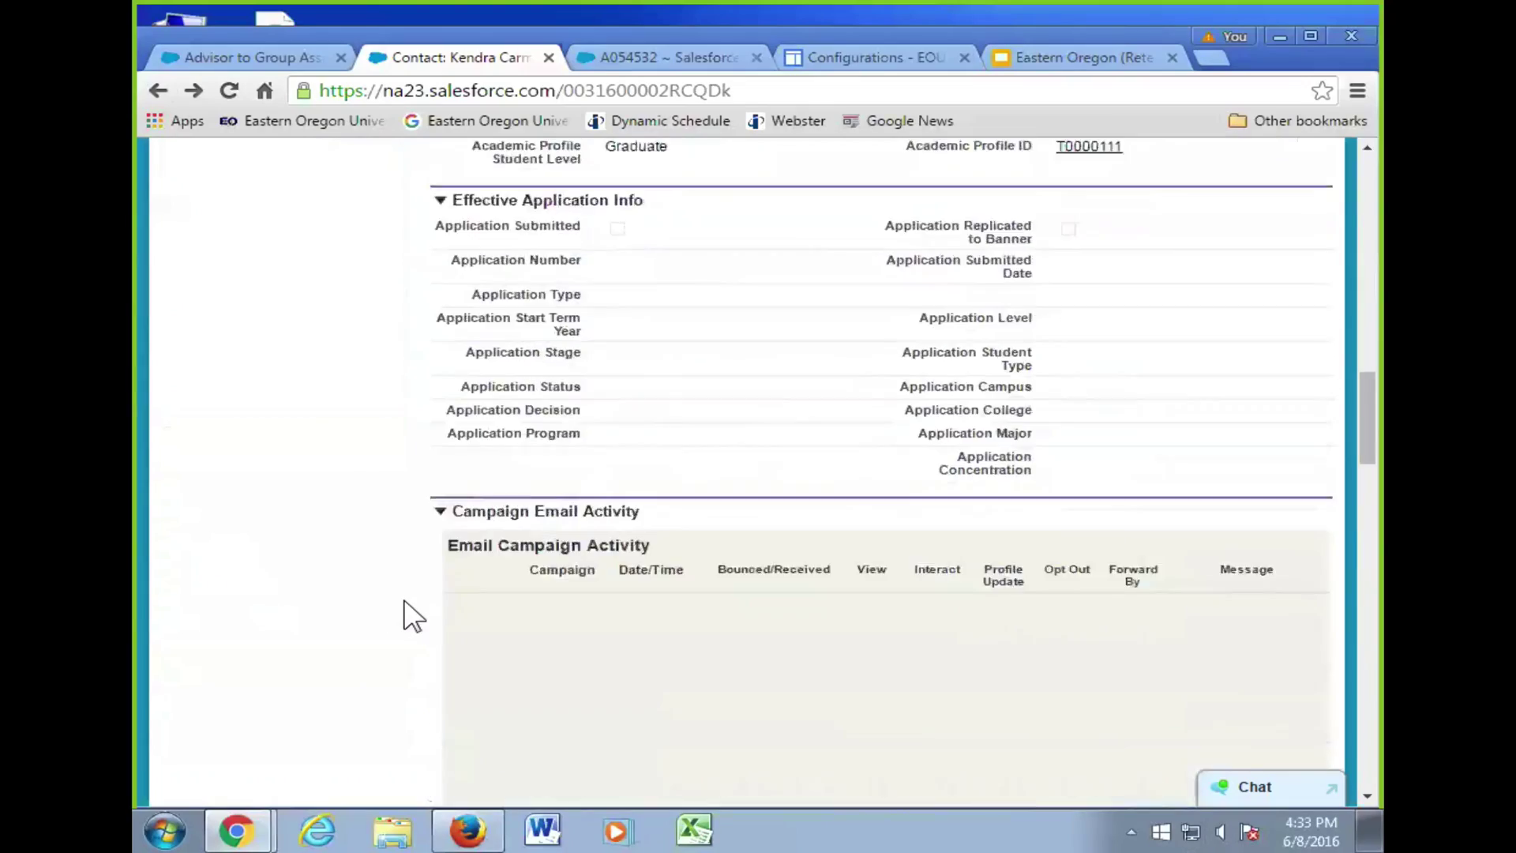
scroll(407, 616, "down", 12)
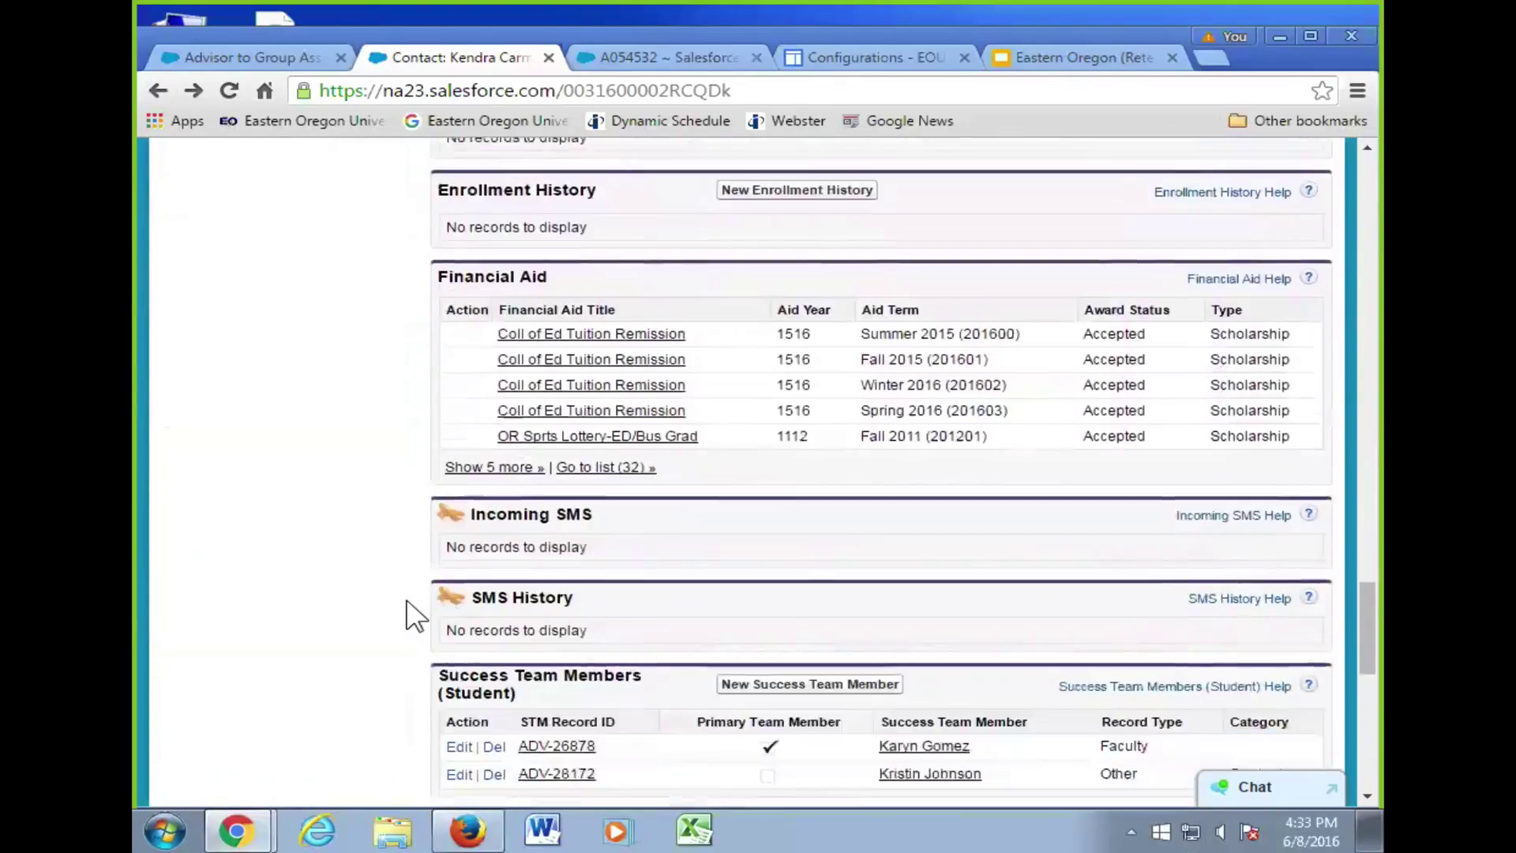
scroll(406, 616, "up", 15)
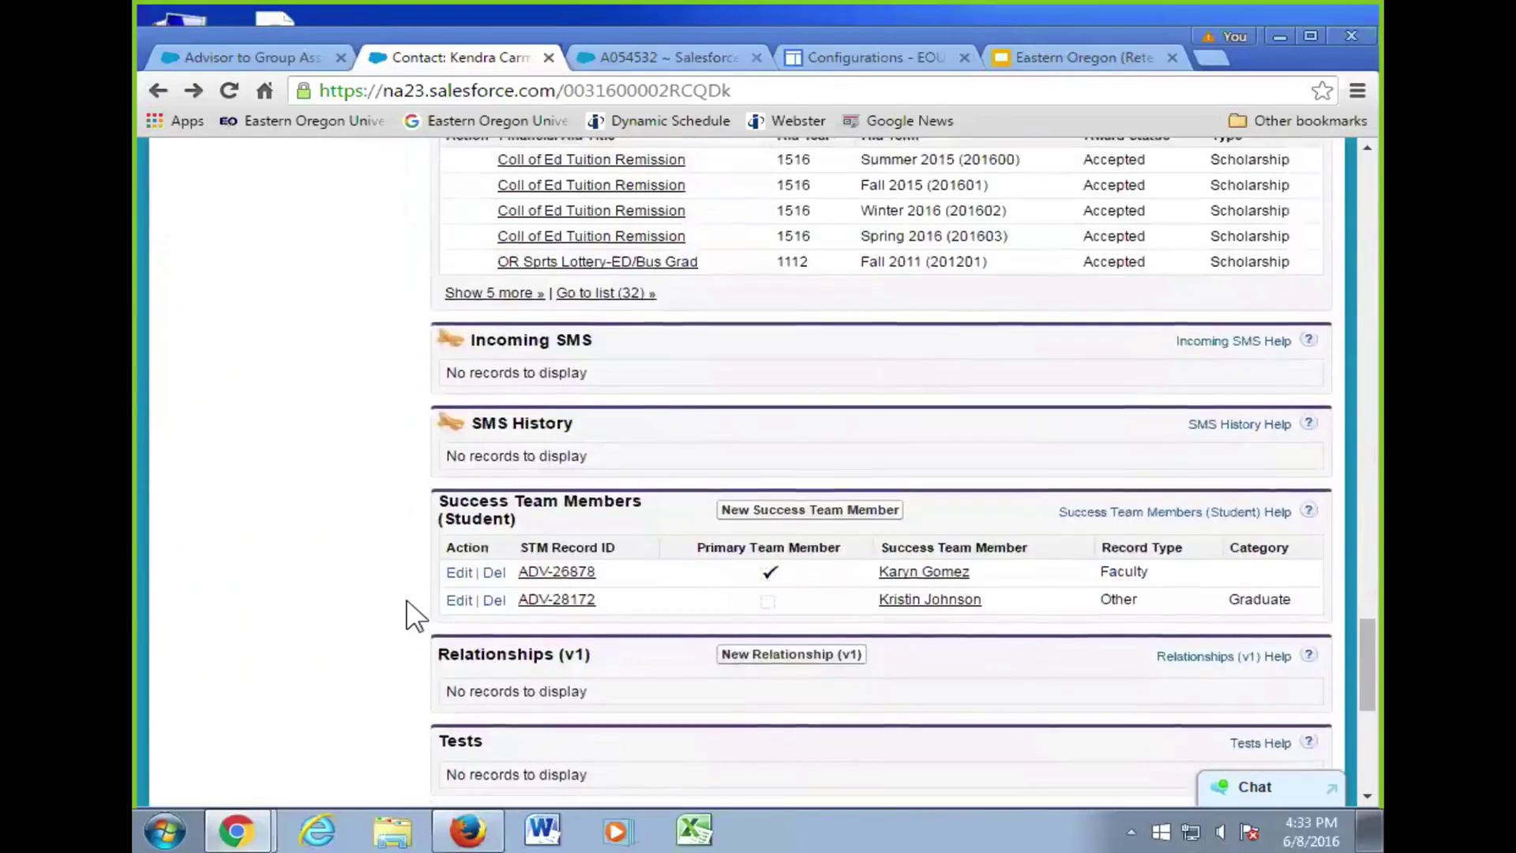
scroll(416, 615, "up", 20)
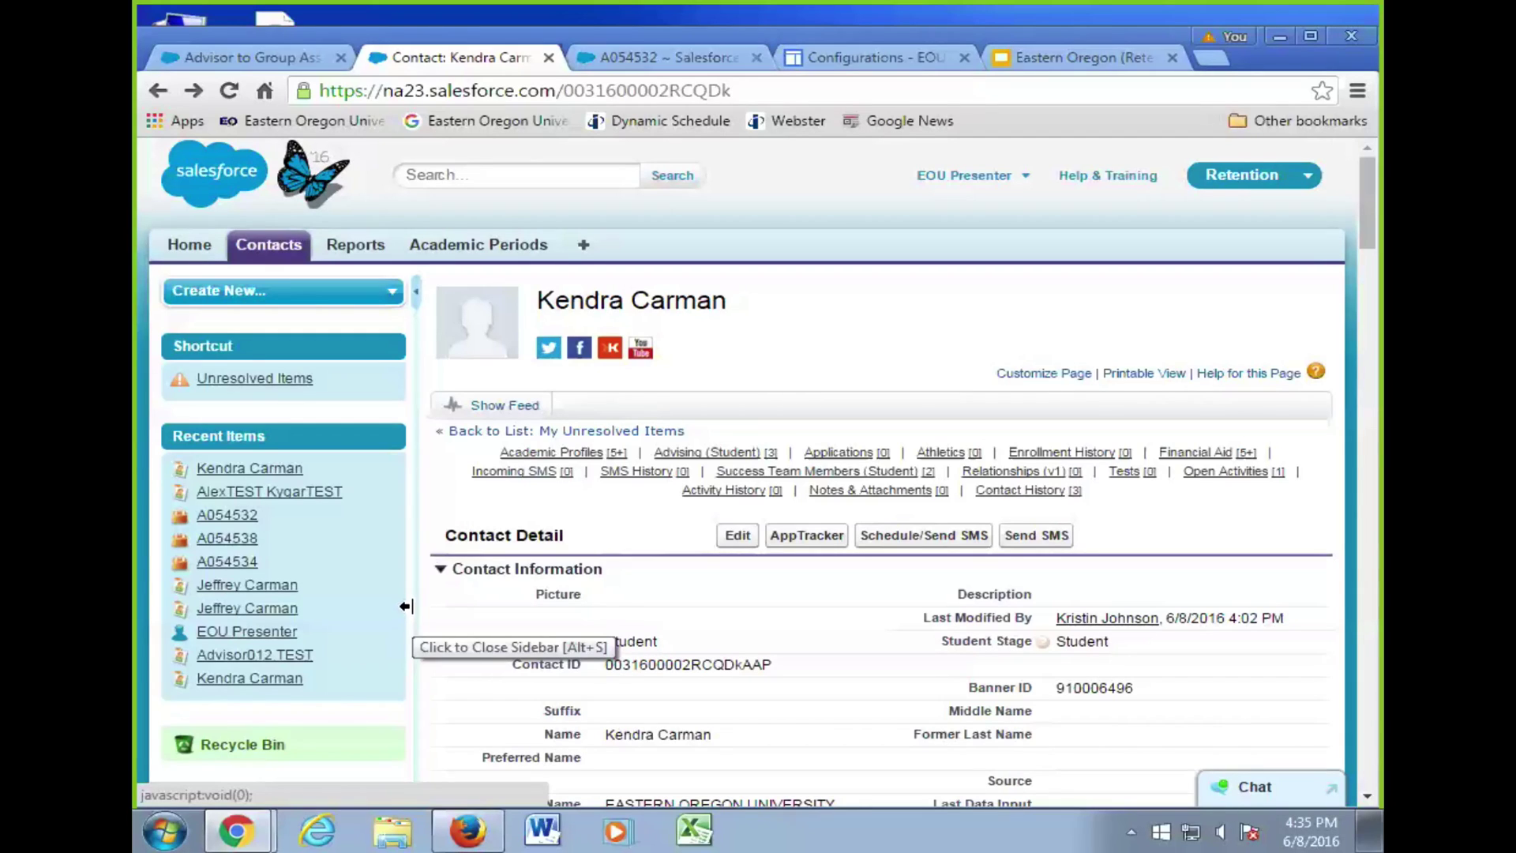
- Reopen the test student's contact record from the Recent Items sidebar
left_click(272, 490)
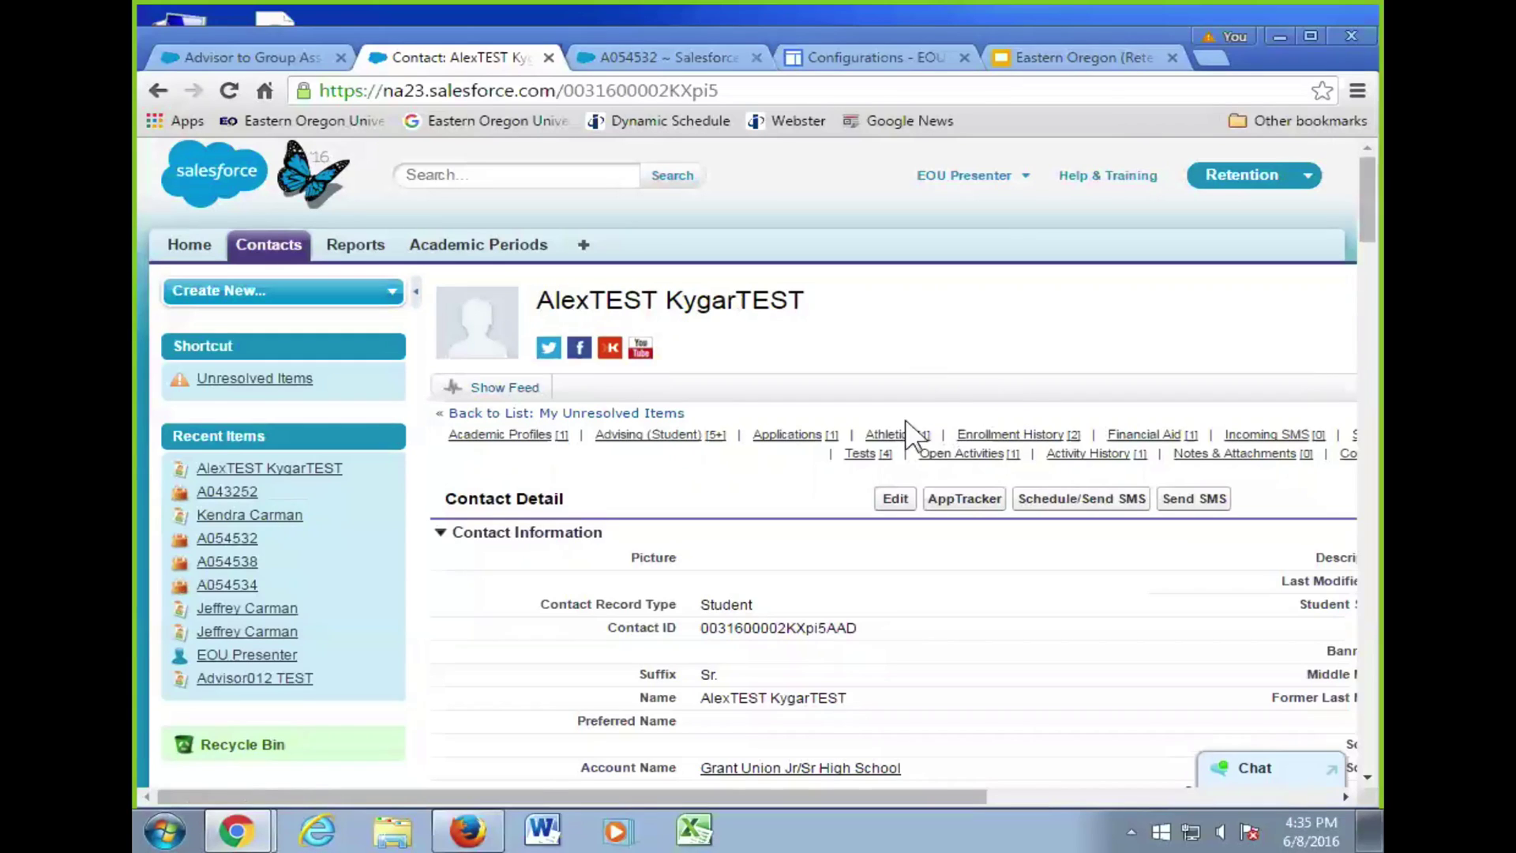
mouse_move(906, 447)
left_click_drag(917, 796, 1156, 788)
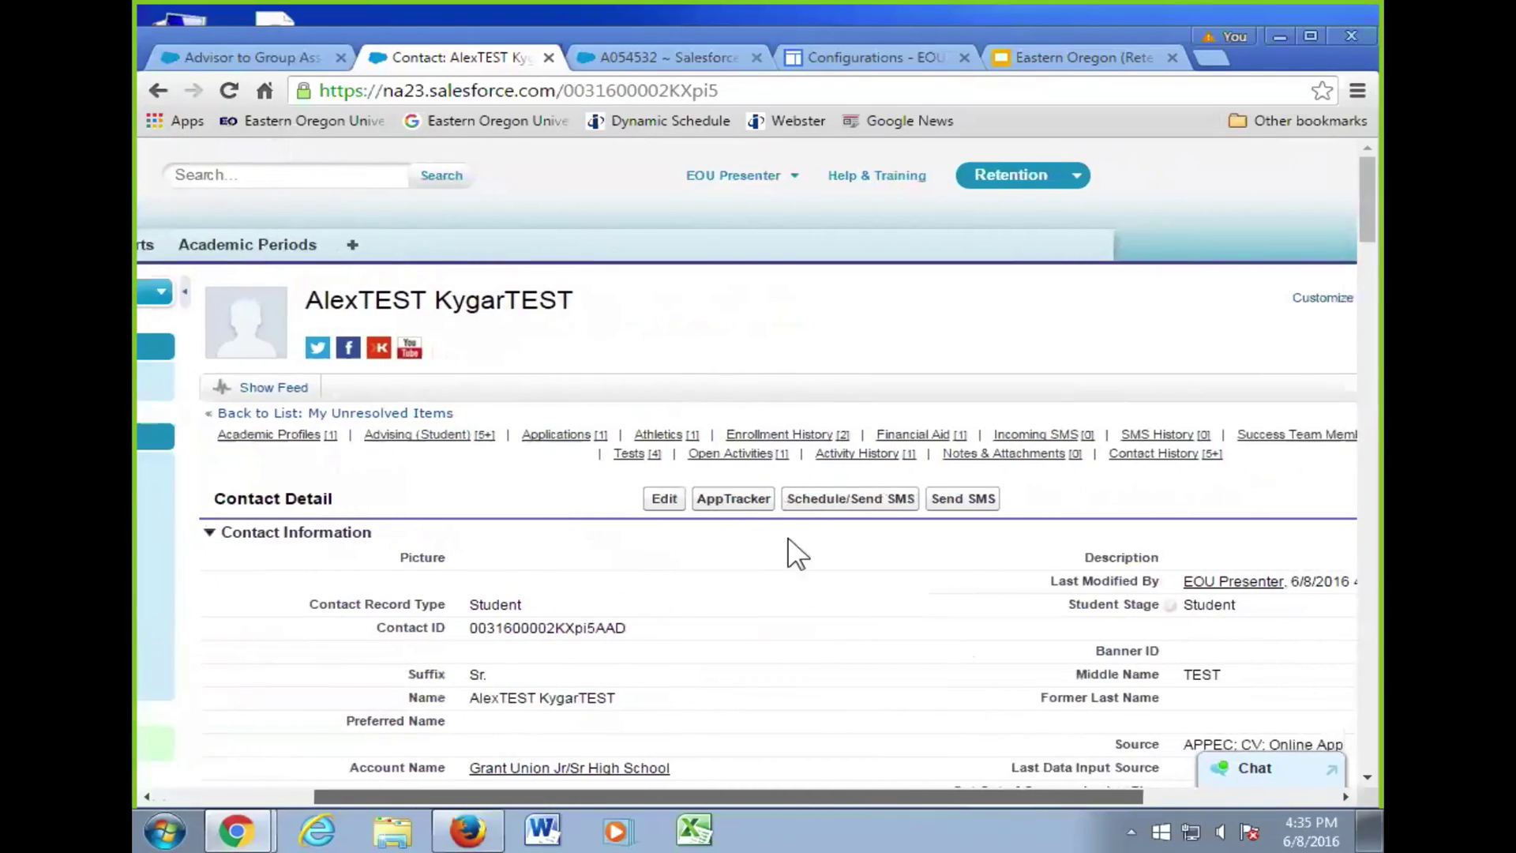
mouse_move(732, 461)
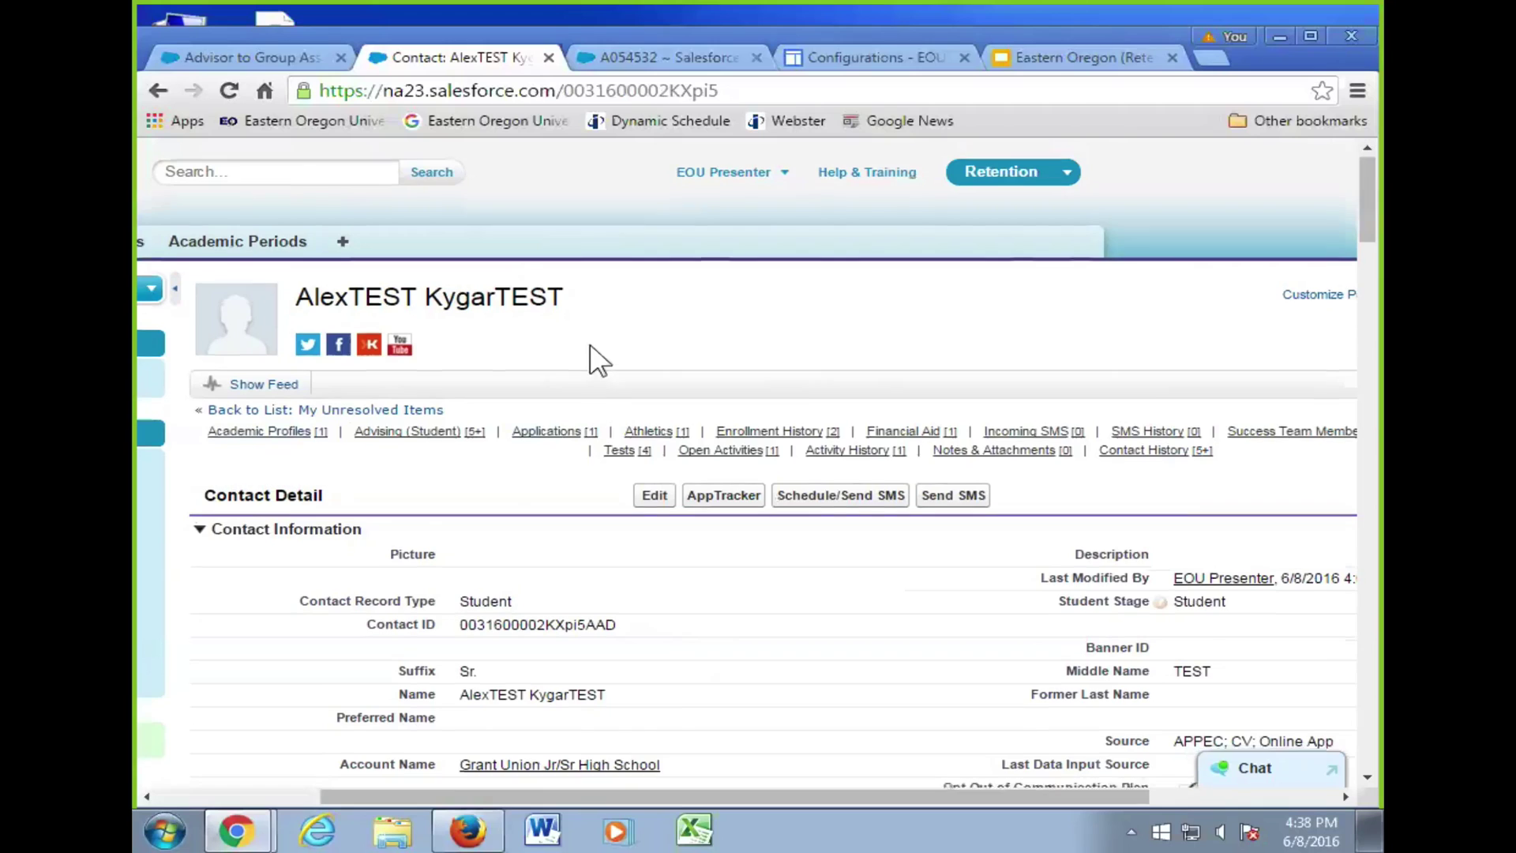
scroll(593, 355, "down", 3)
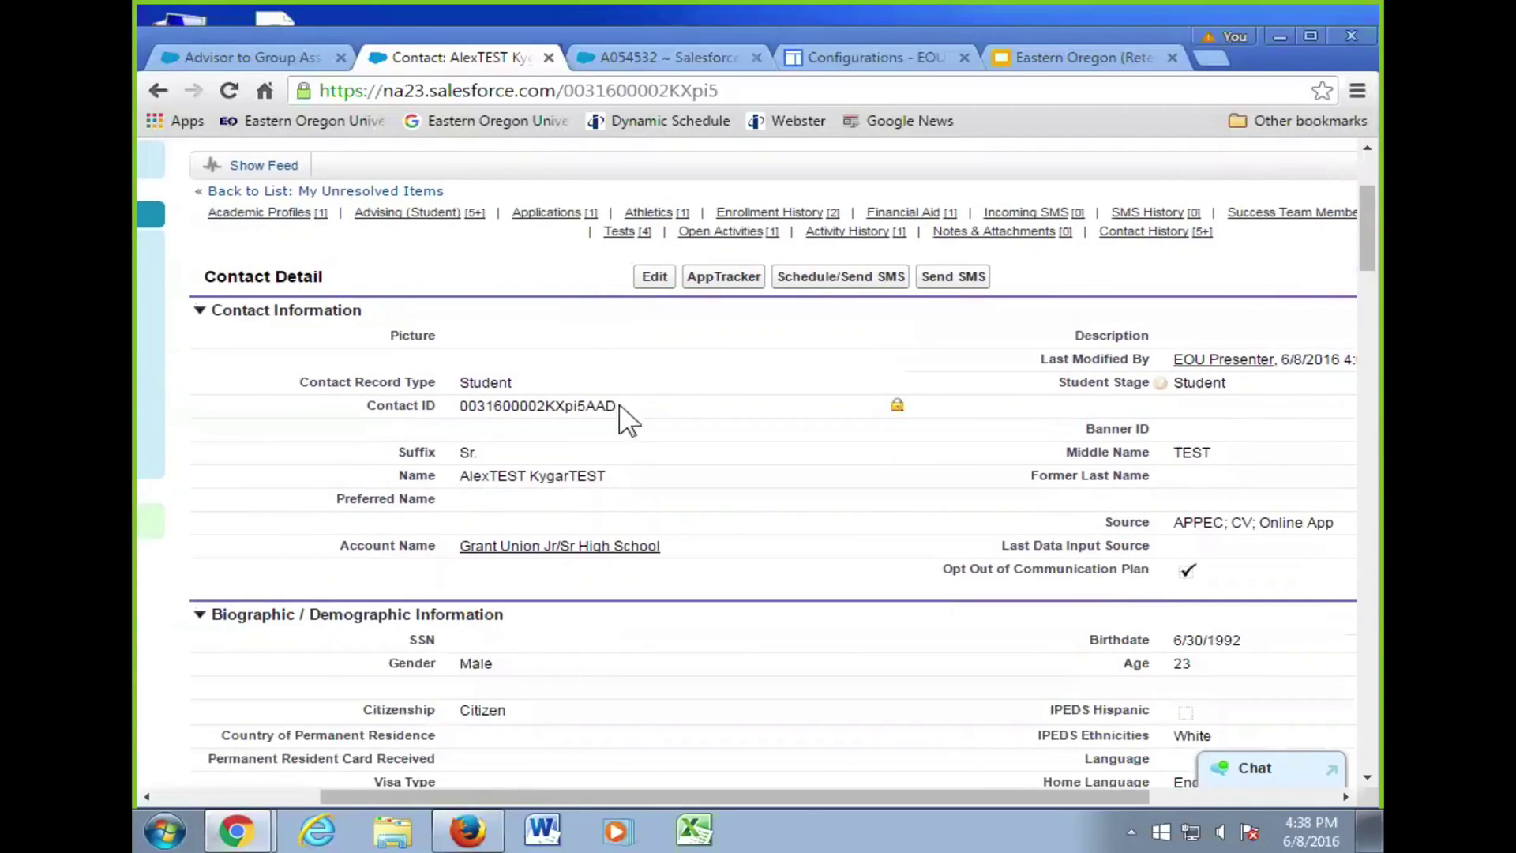
scroll(629, 434, "down", 5)
scroll(632, 441, "down", 6)
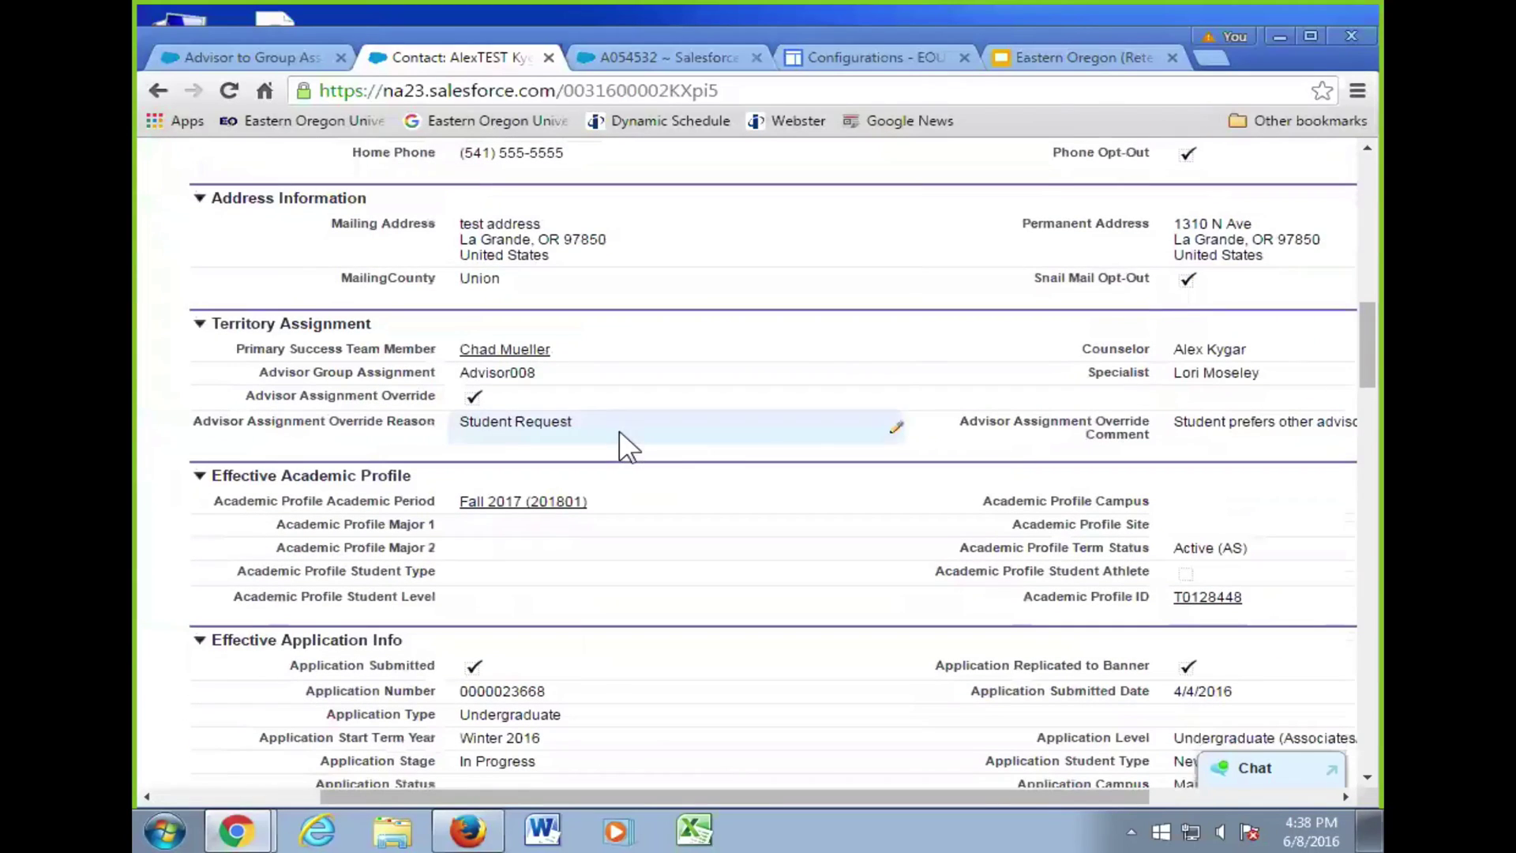
- Review the deck's Advising Edit and Select Advising Record Type slides, then return to Configurations
left_click(1031, 63)
key("Down")
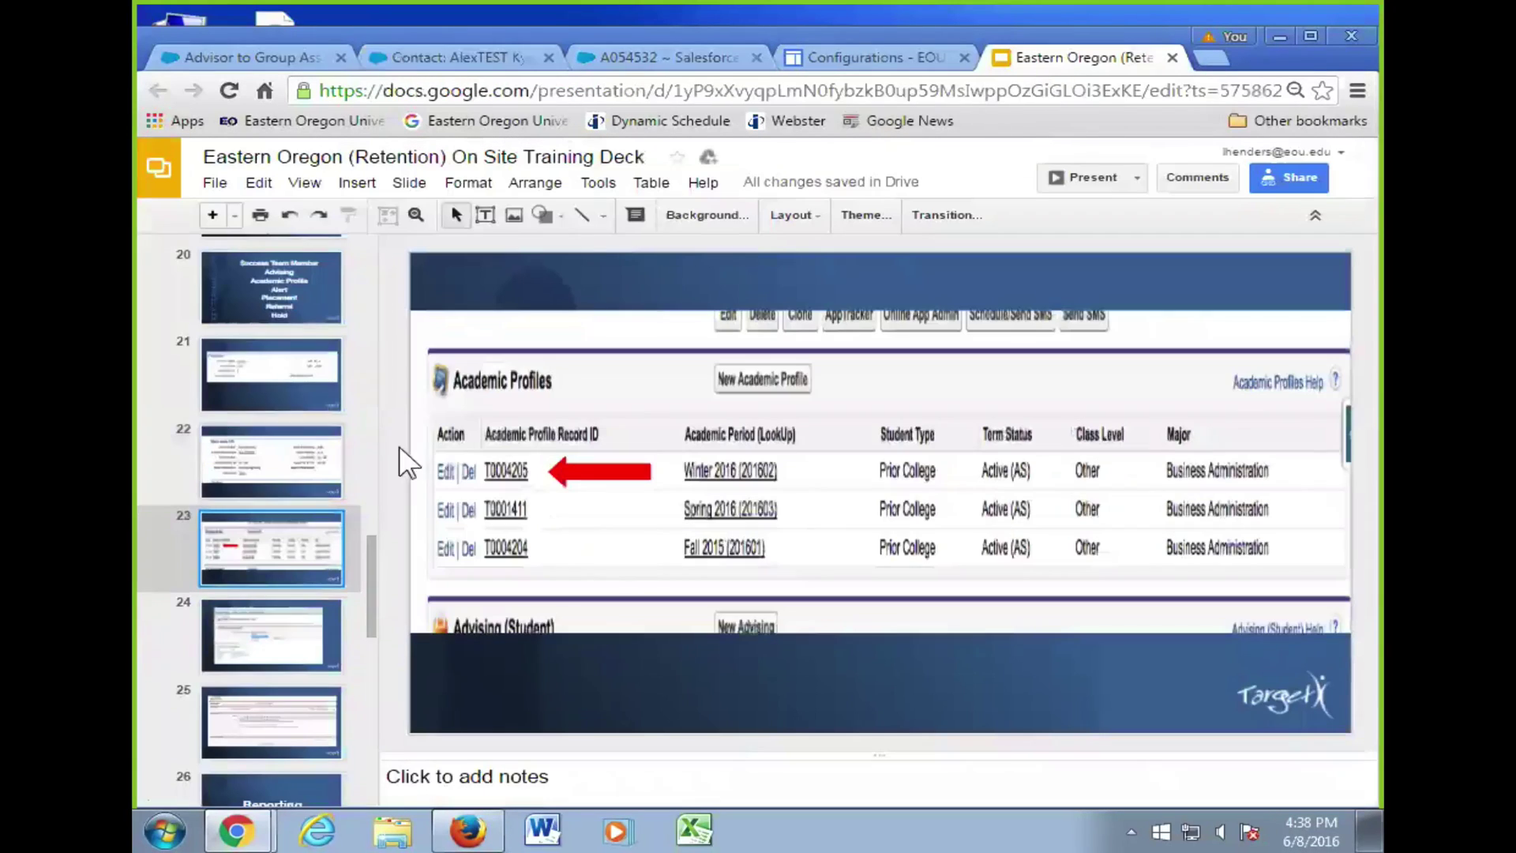
scroll(291, 501, "down", 5)
scroll(291, 500, "down", 2)
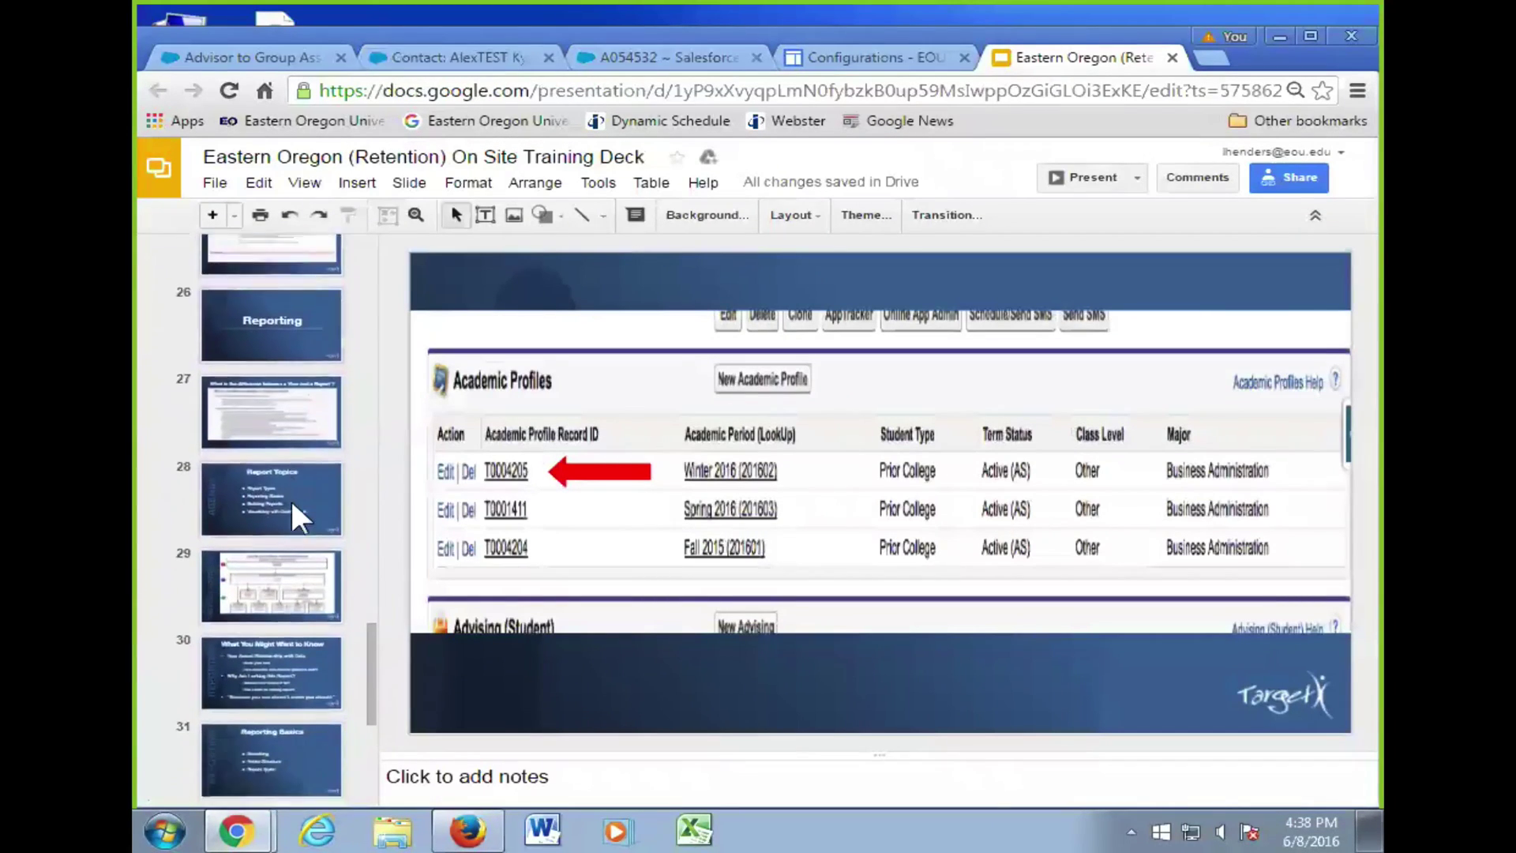
scroll(291, 368, "up", 1)
left_click(290, 368)
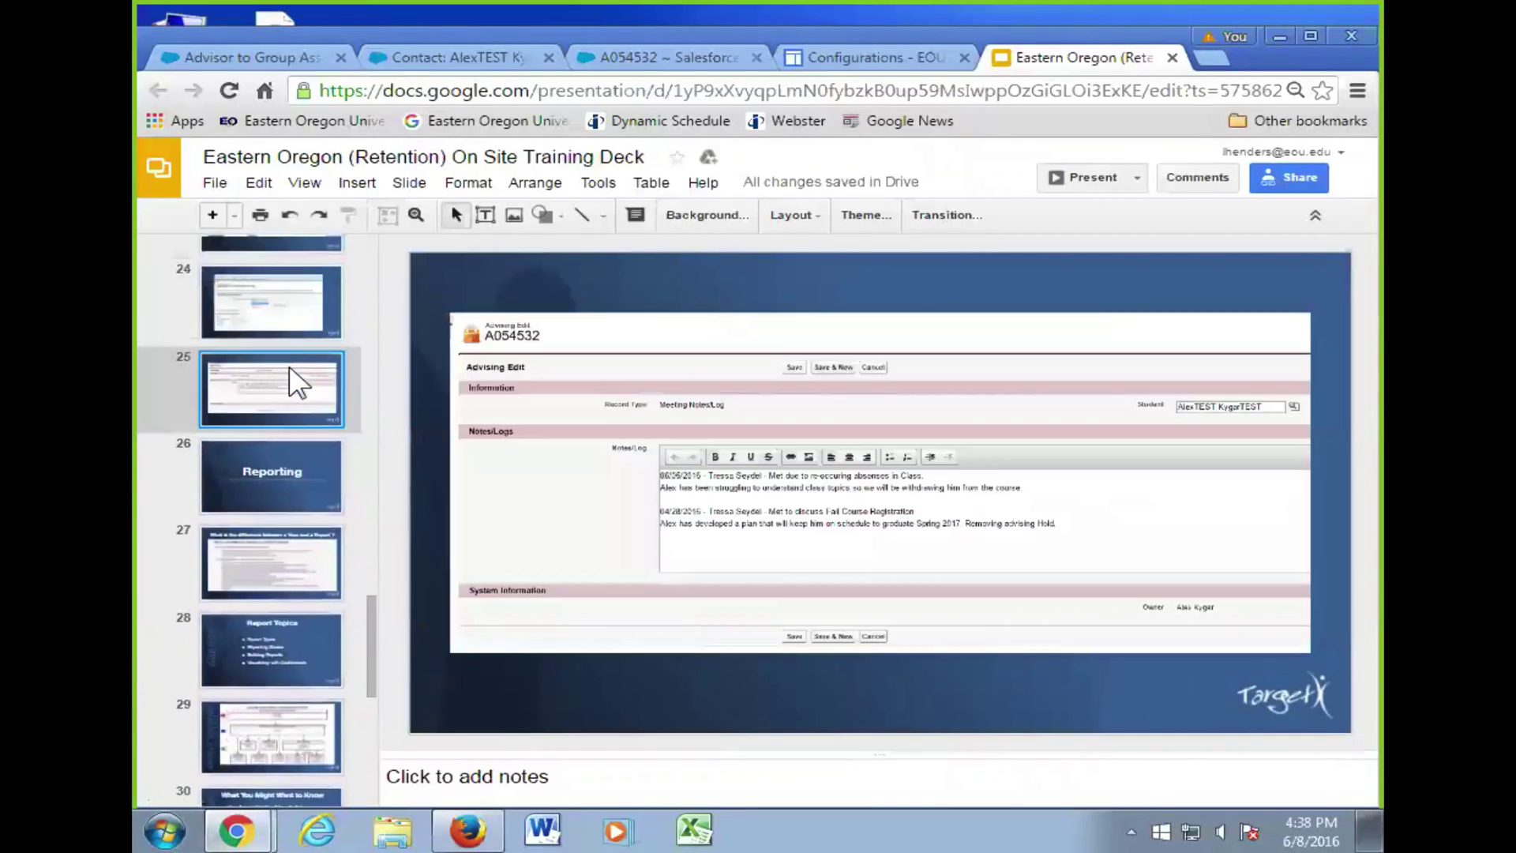
left_click(290, 306)
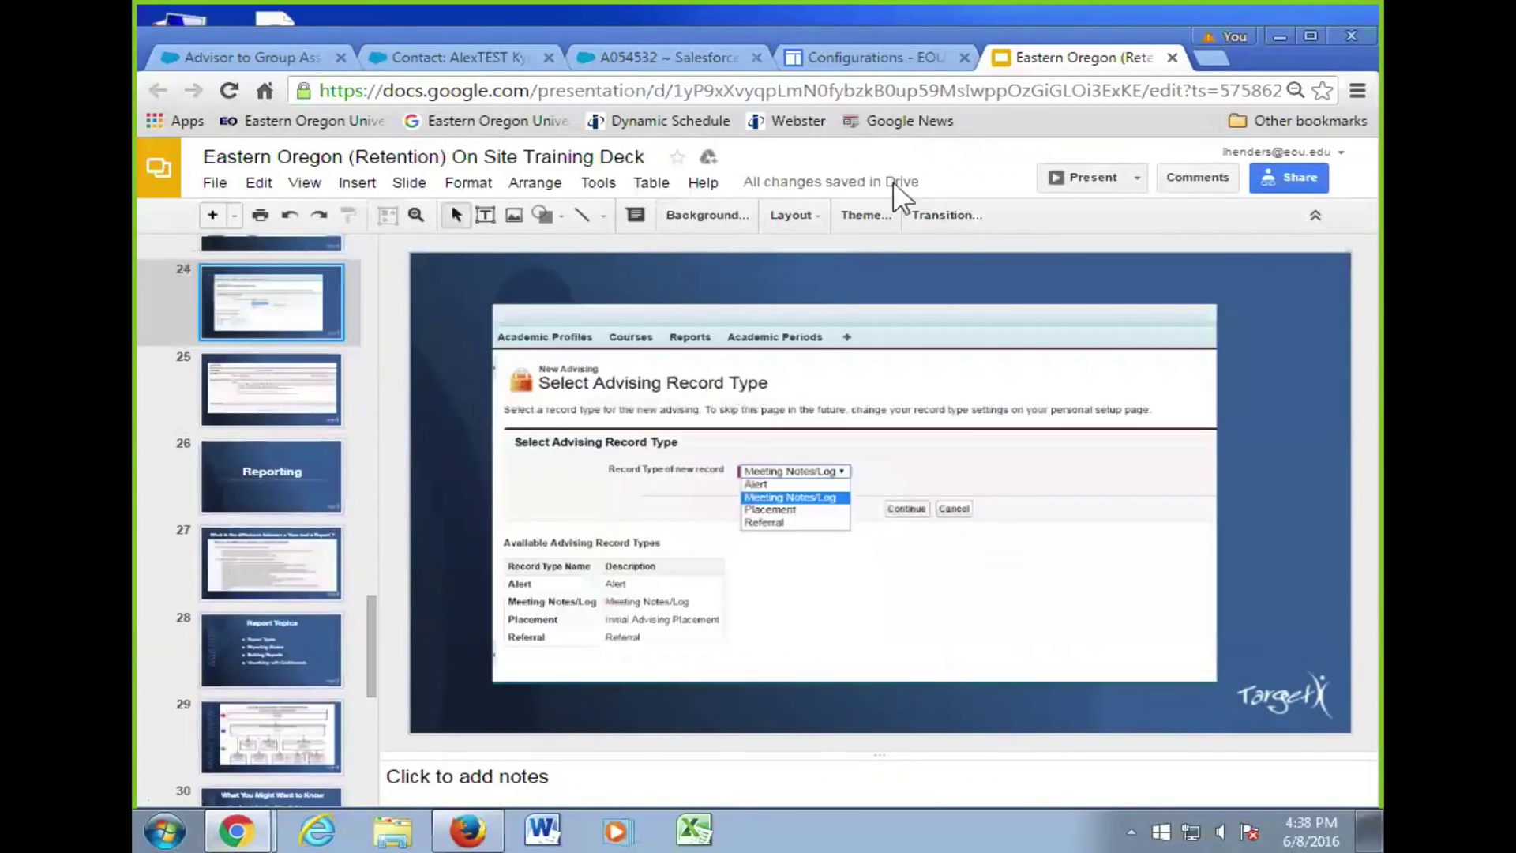
left_click(900, 60)
scroll(1123, 284, "up", 15)
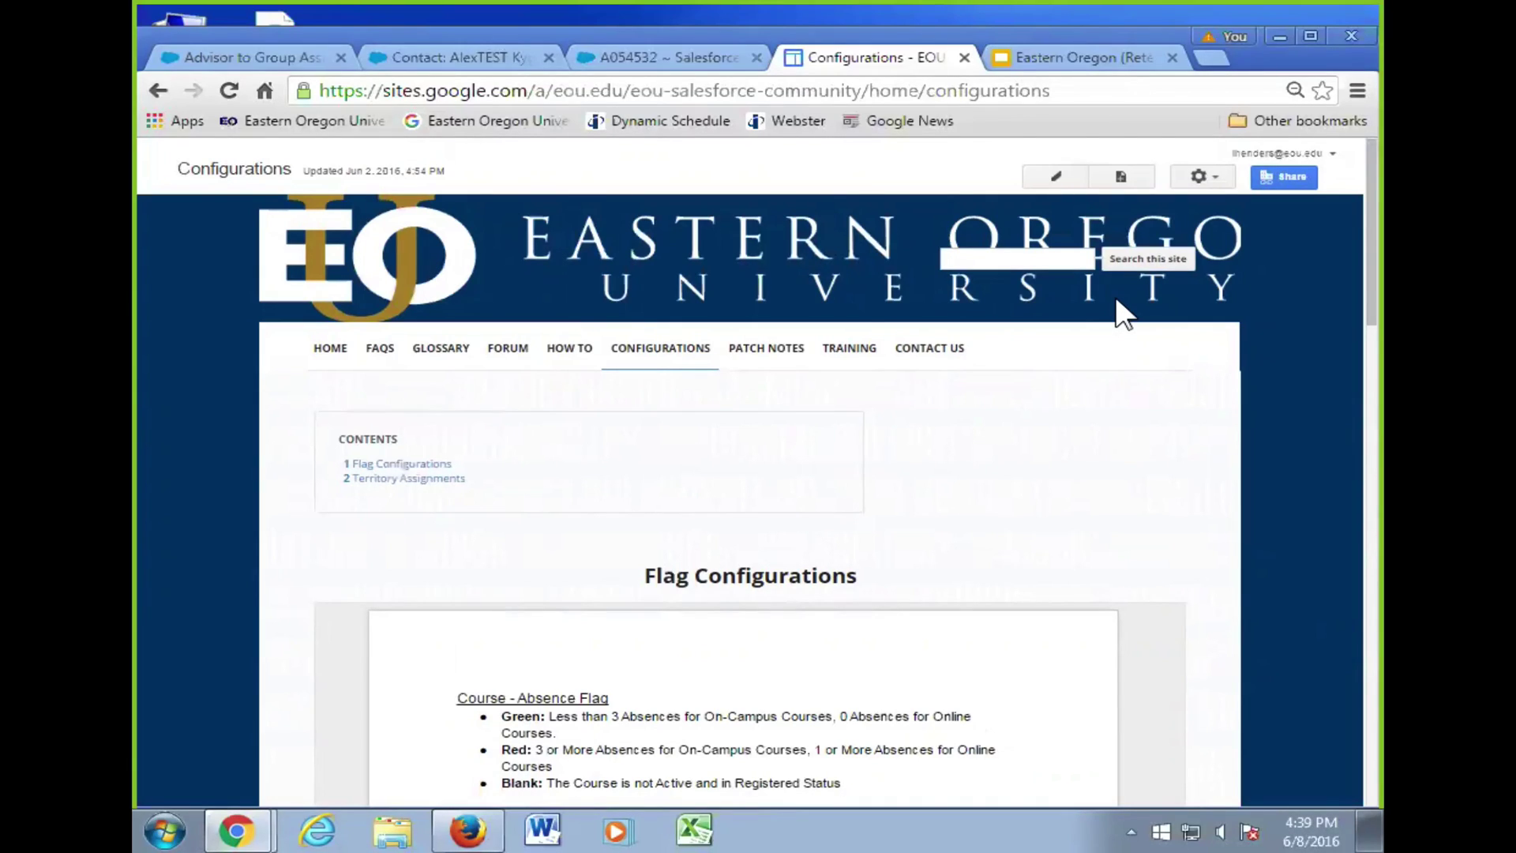
- Skim the Flag Configurations list, then go to the site's TRAINING page
scroll(1181, 457, "down", 3)
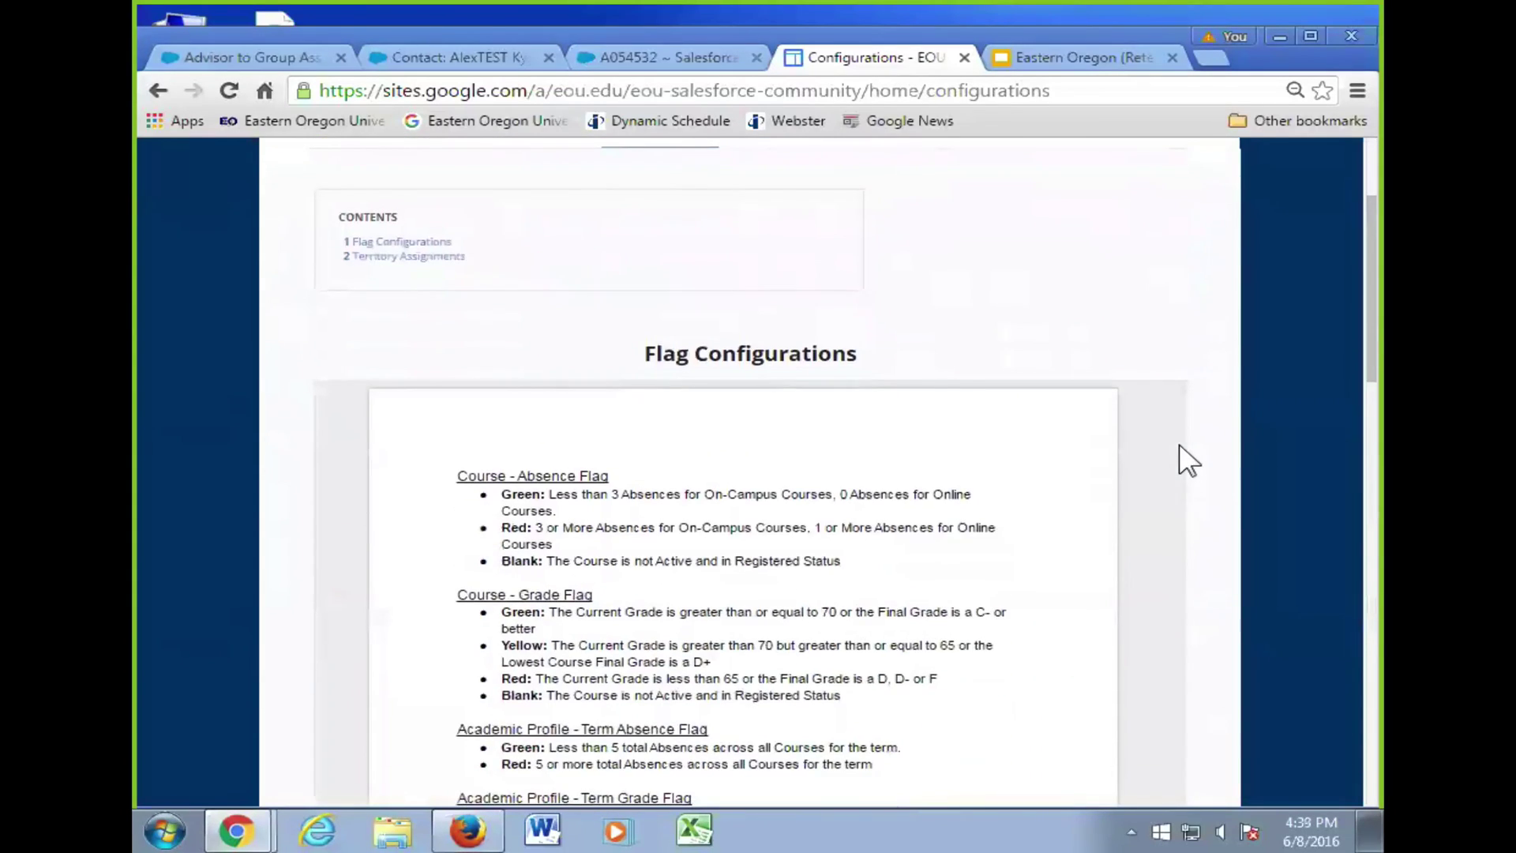
scroll(1200, 477, "up", 2)
scroll(1197, 476, "up", 1)
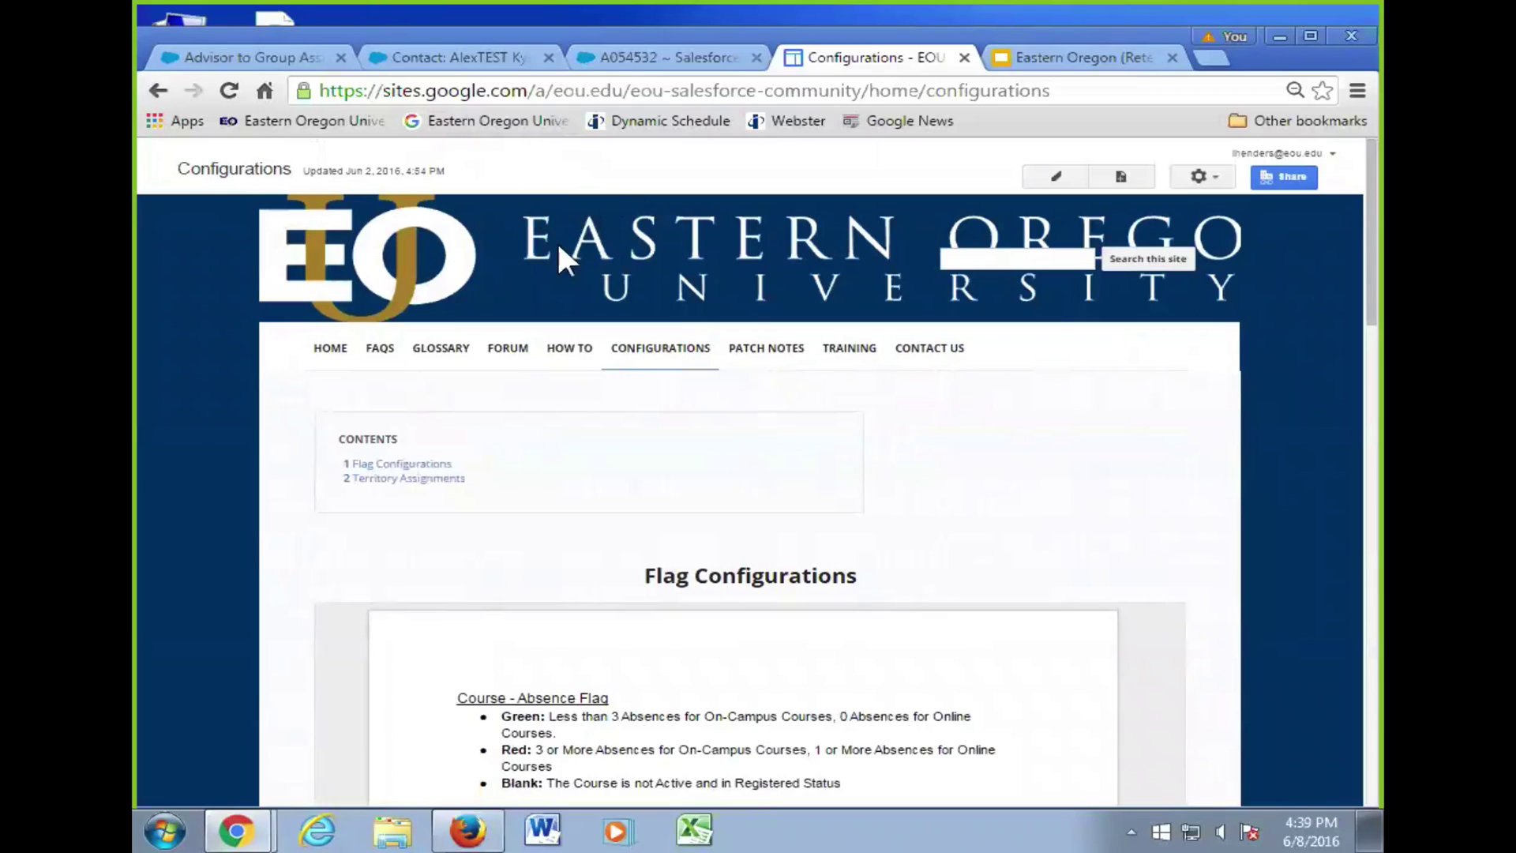
left_click(851, 353)
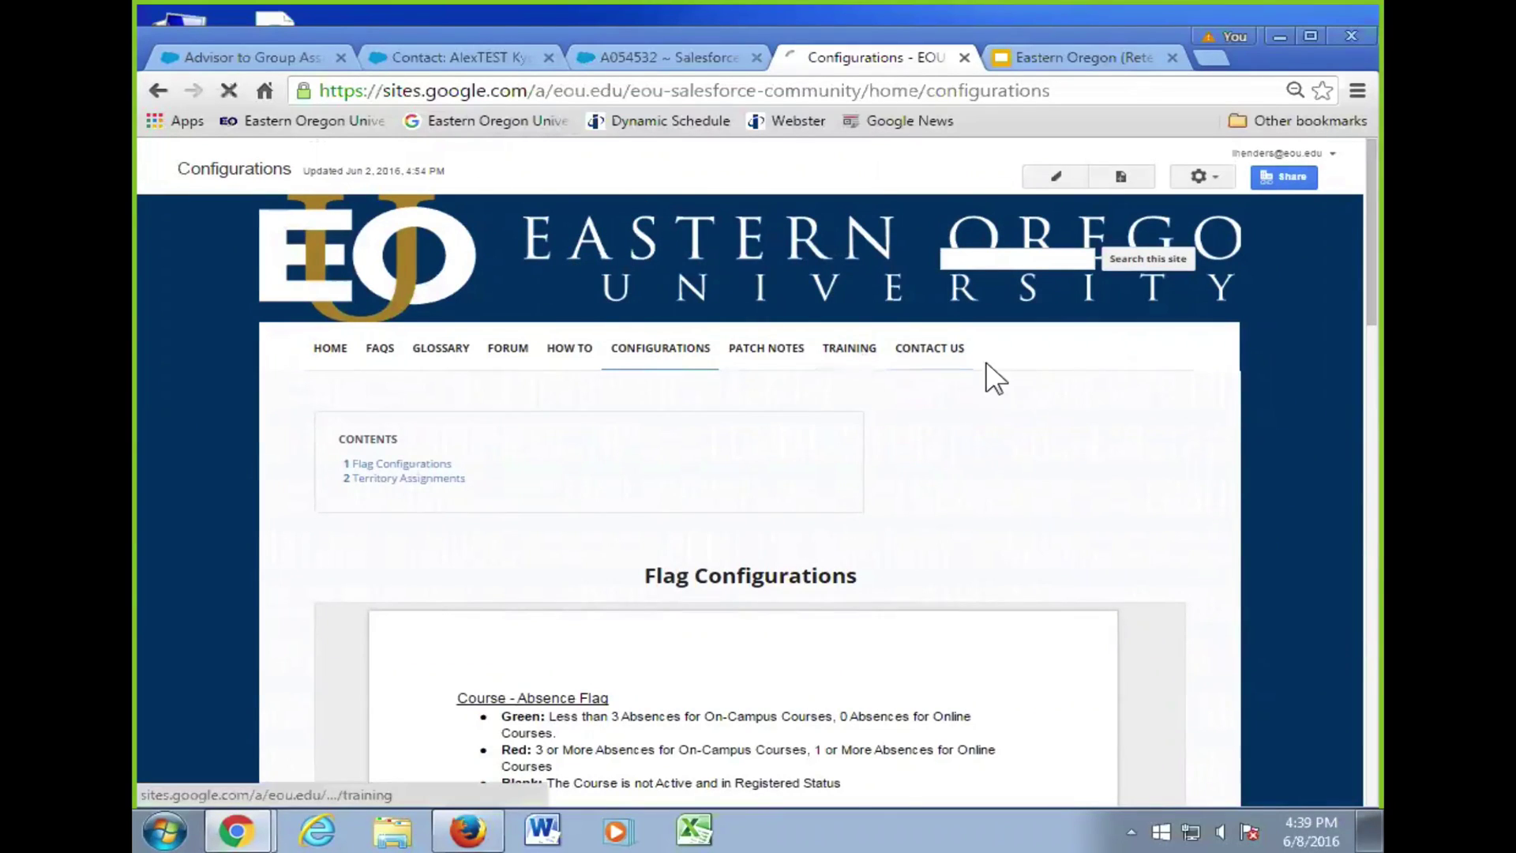